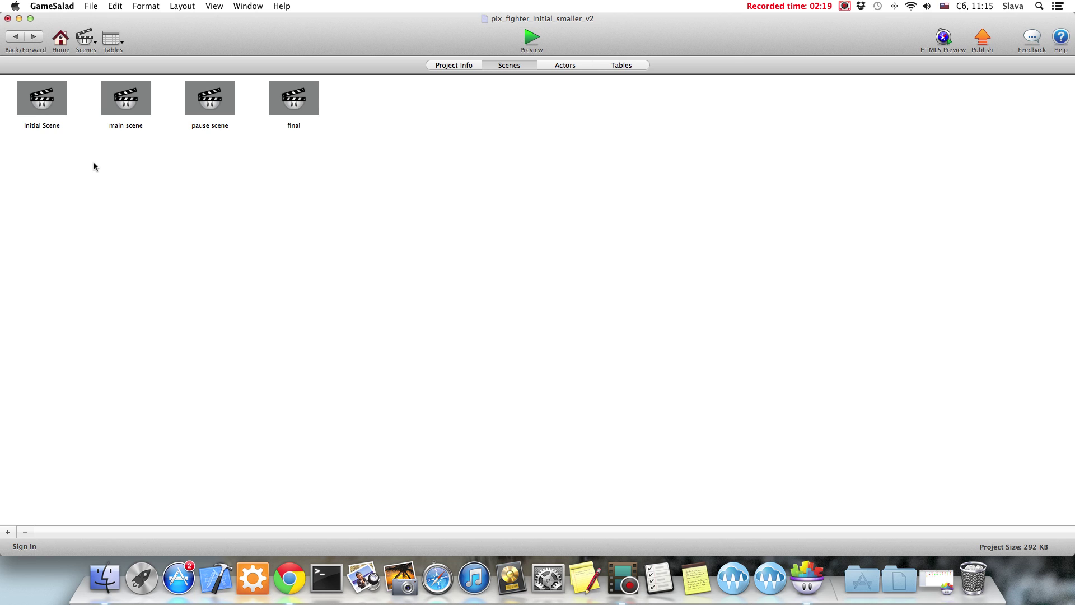
- Open the Initial Scene and place the start_screen actor in the middle of the stage
{"action": "left_click", "coordinate": [120, 112]}
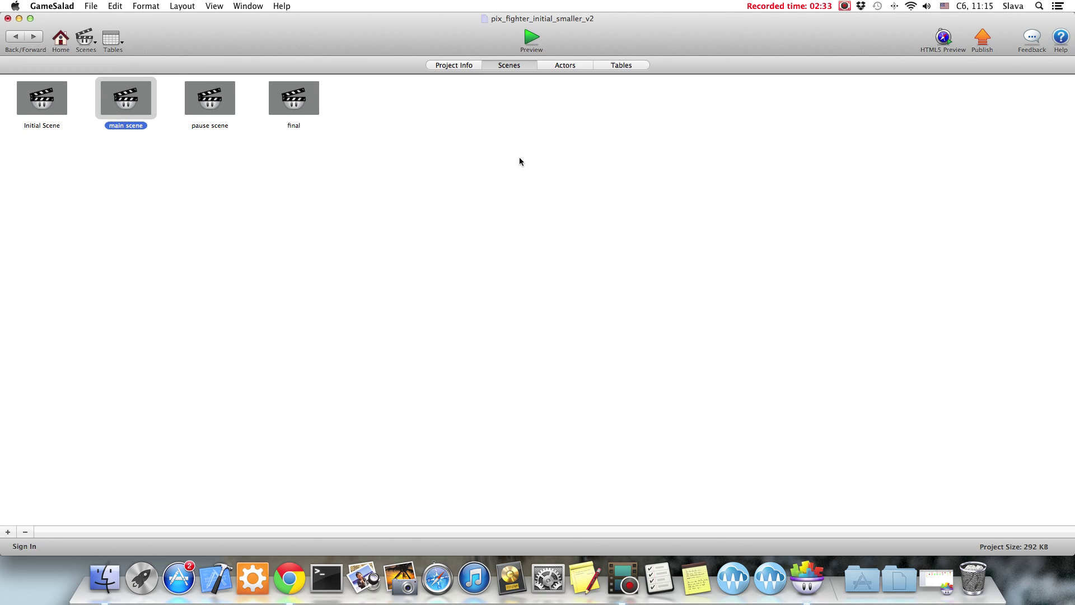
{"action": "double_click", "coordinate": [36, 101]}
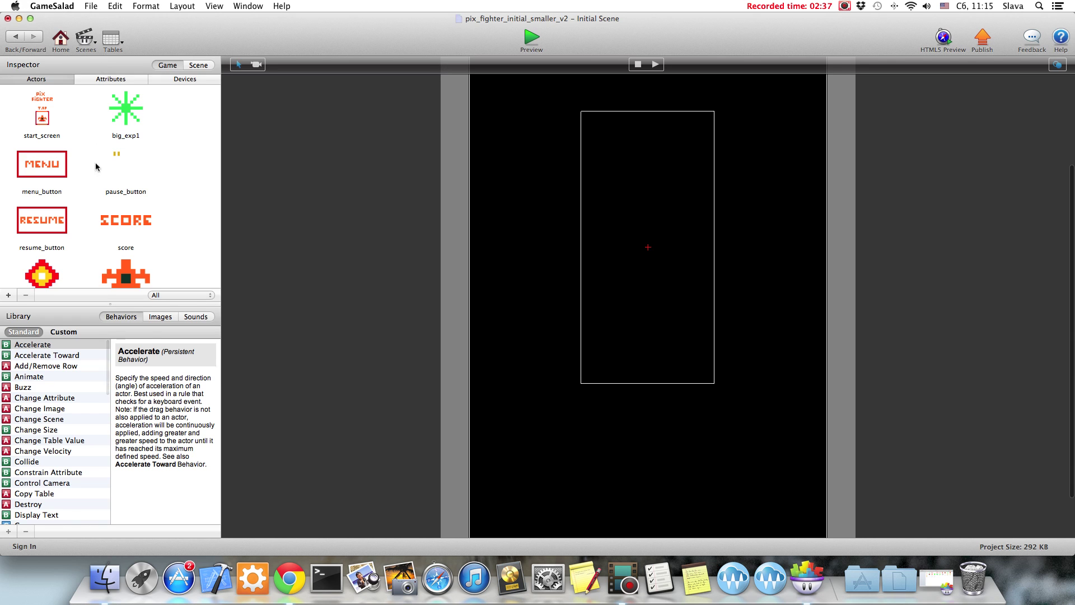
{"action": "left_click_drag", "start_coordinate": [38, 119], "coordinate": [587, 386]}
{"action": "left_click_drag", "start_coordinate": [614, 283], "coordinate": [619, 261]}
- Set the position of the placed start_screen actor to X 320 and Y 568
{"action": "double_click", "coordinate": [620, 261]}
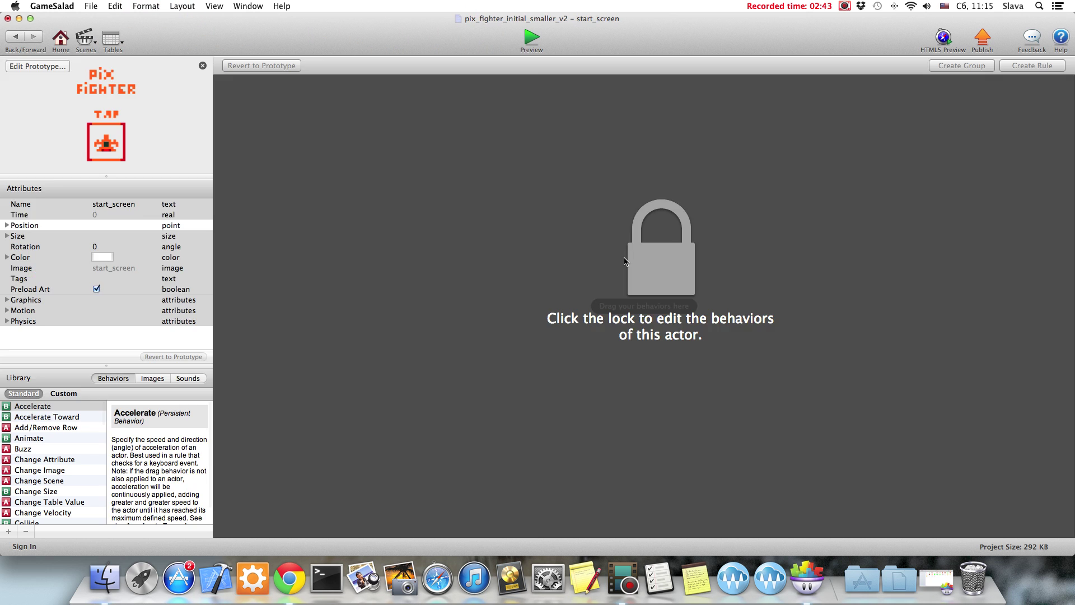
{"action": "left_click", "coordinate": [7, 225]}
{"action": "left_click", "coordinate": [111, 236]}
{"action": "left_click", "coordinate": [112, 235]}
{"action": "type", "text": "320"}
{"action": "key", "text": "Tab"}
{"action": "type", "text": "568"}
{"action": "key", "text": "Tab"}
{"action": "left_click", "coordinate": [17, 41]}
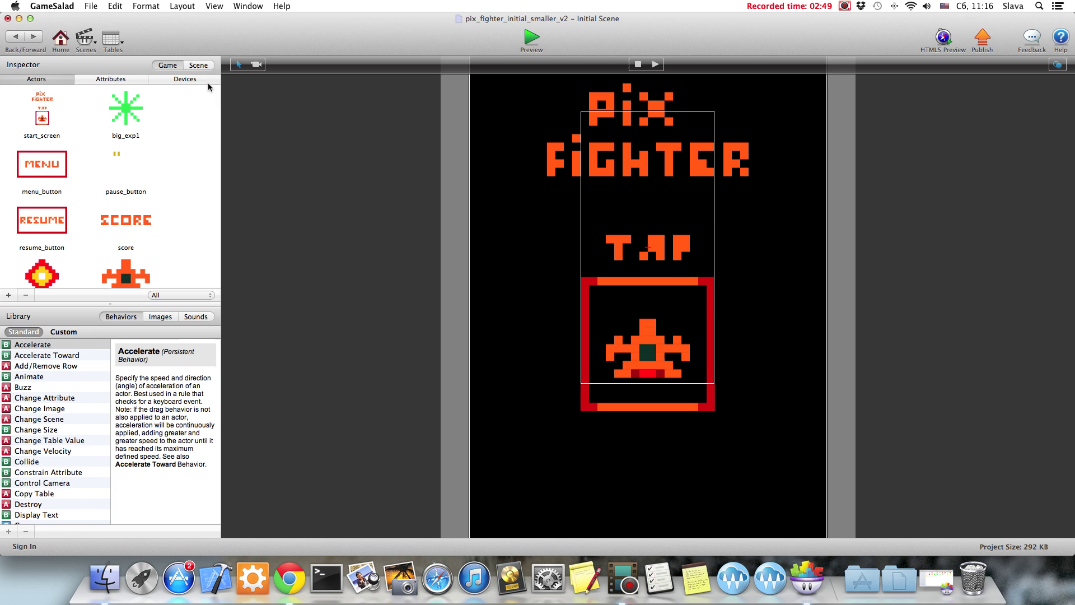
- Create a rule in the start_screen prototype that triggers when the actor receives the event touch is pressed
{"action": "double_click", "coordinate": [30, 101]}
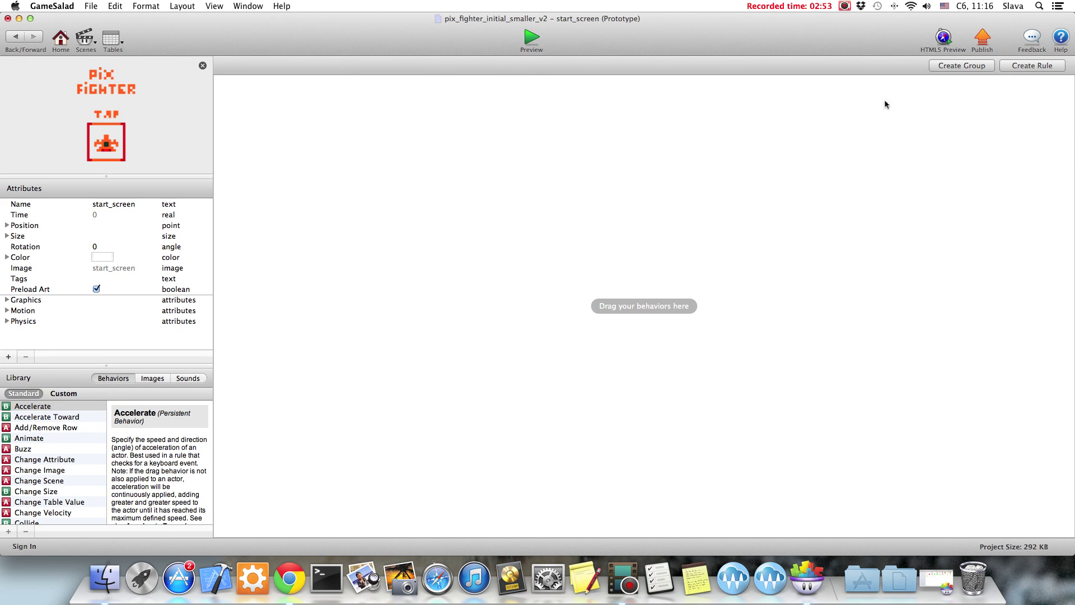
{"action": "left_click", "coordinate": [1031, 67]}
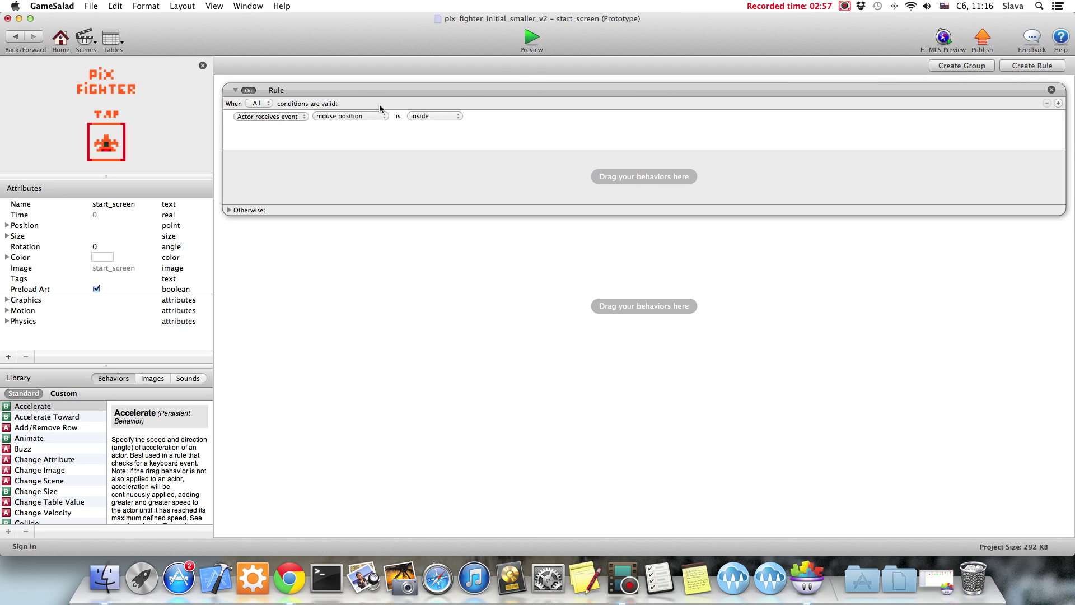
{"action": "left_click", "coordinate": [368, 93]}
{"action": "left_click", "coordinate": [279, 118]}
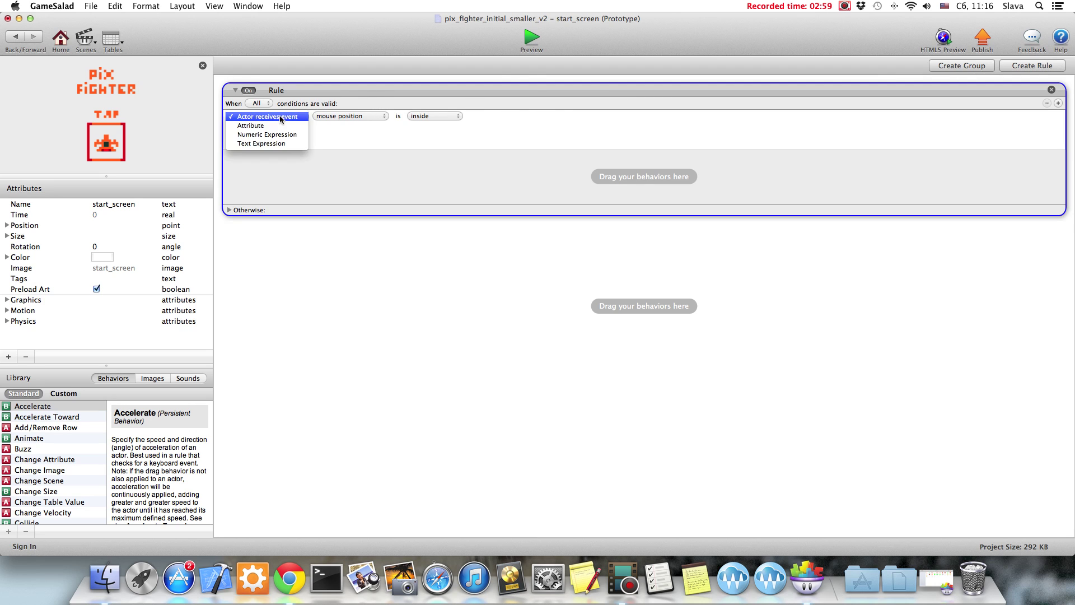
{"action": "left_click", "coordinate": [280, 116]}
{"action": "left_click", "coordinate": [370, 116]}
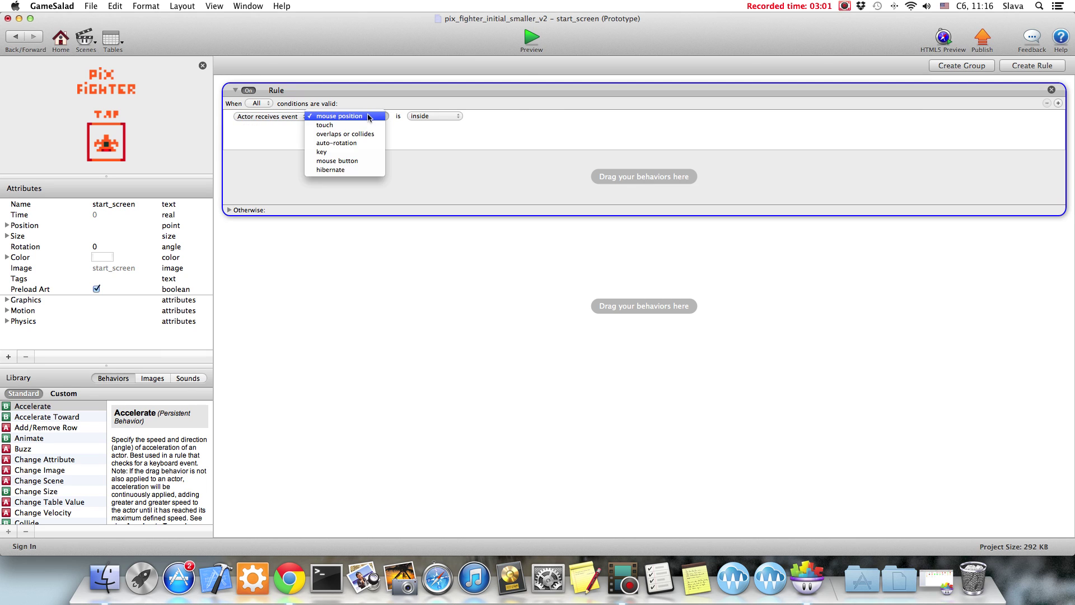
{"action": "left_click", "coordinate": [325, 125]}
{"action": "left_click", "coordinate": [434, 115]}
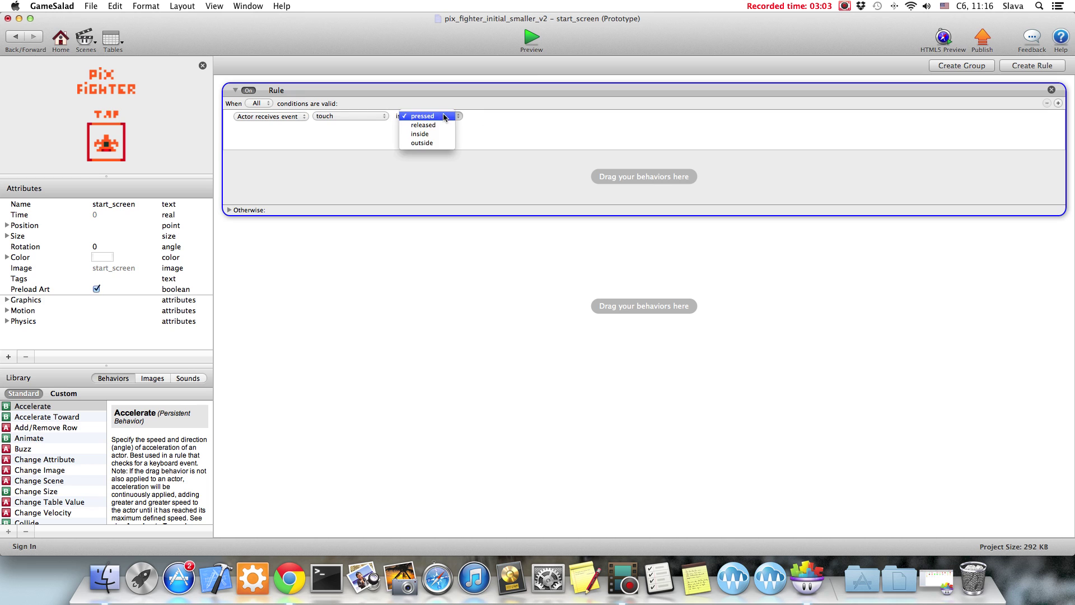
{"action": "left_click", "coordinate": [429, 116]}
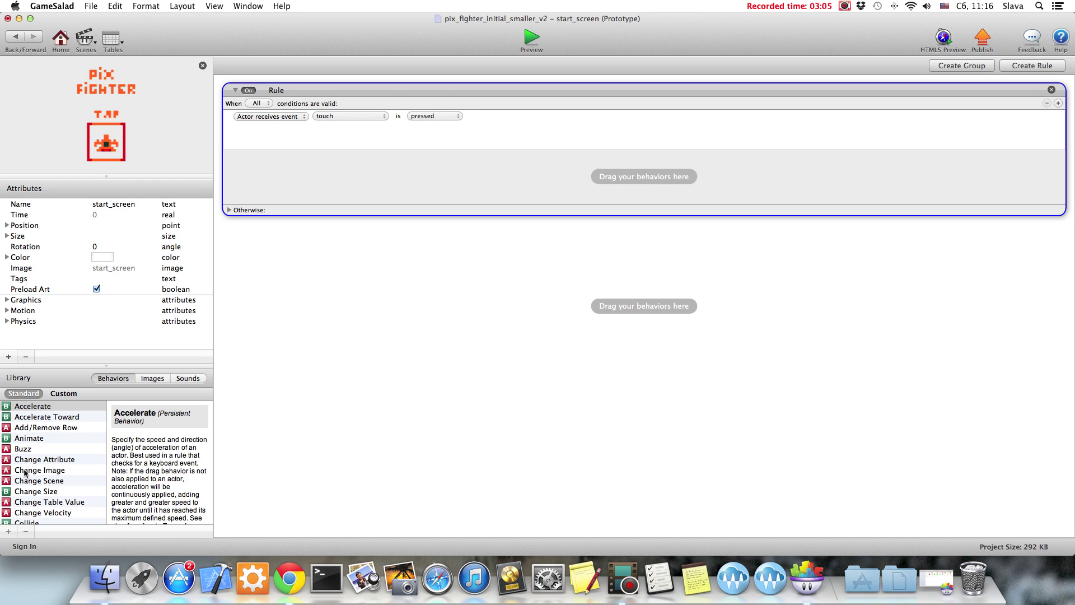
- Add a Change Scene behavior inside the touch rule and make it go to main scene
{"action": "left_click_drag", "start_coordinate": [25, 482], "coordinate": [346, 168]}
{"action": "left_click", "coordinate": [318, 186]}
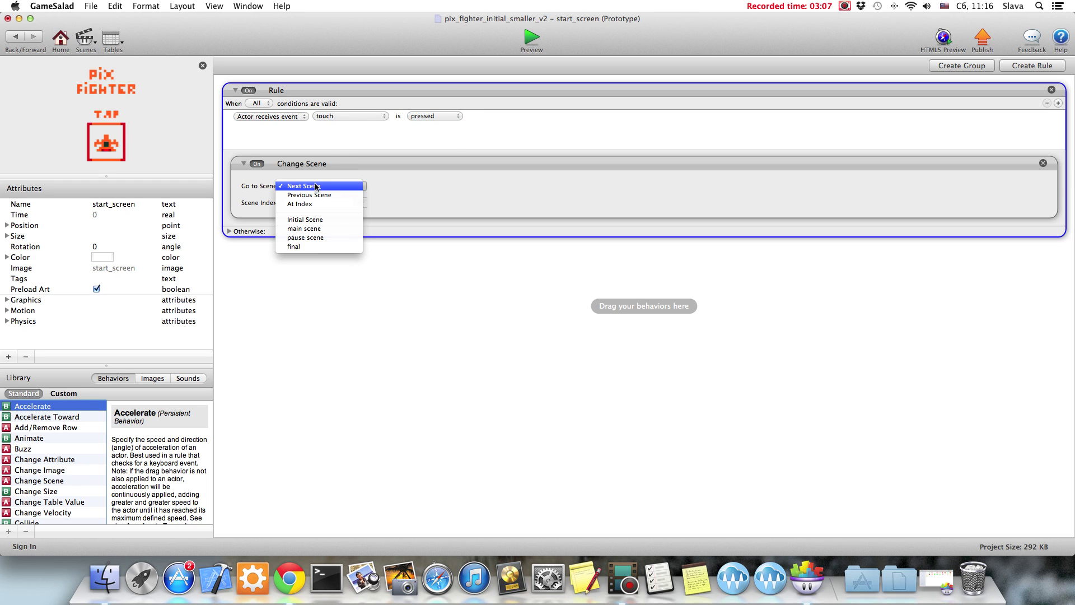
{"action": "left_click", "coordinate": [305, 229]}
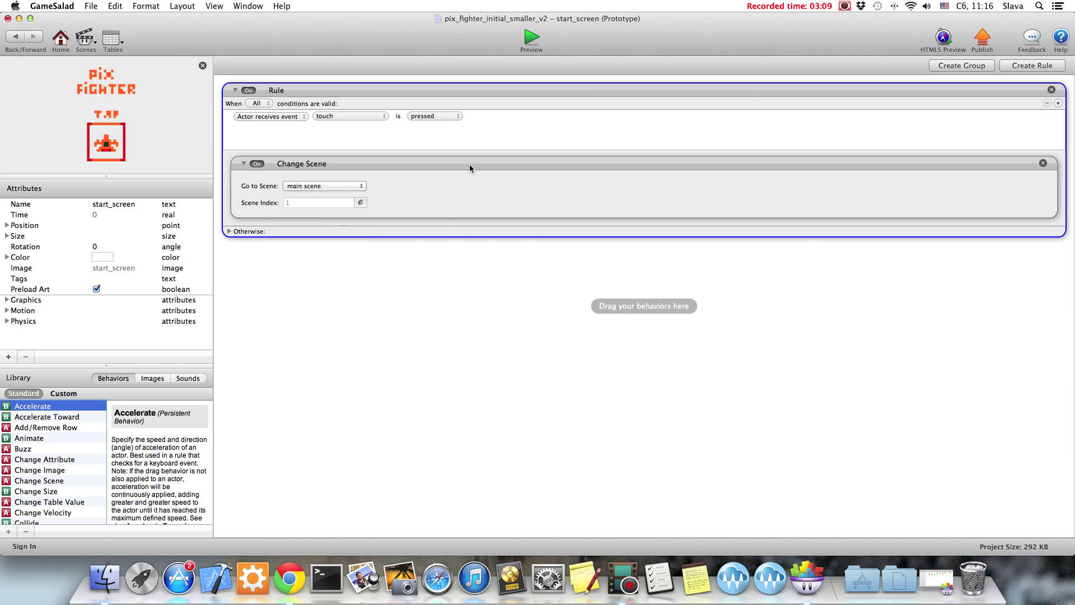
- Preview the game, test tapping the start screen, and return to the start_screen prototype
{"action": "left_click", "coordinate": [530, 38]}
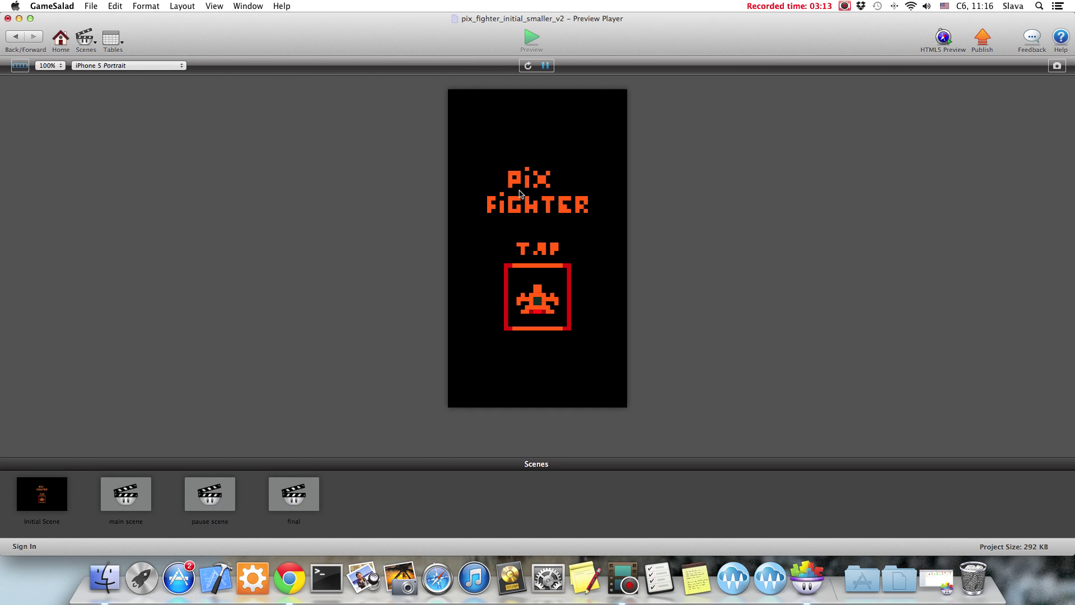
{"action": "left_click", "coordinate": [519, 193]}
{"action": "left_click", "coordinate": [9, 37]}
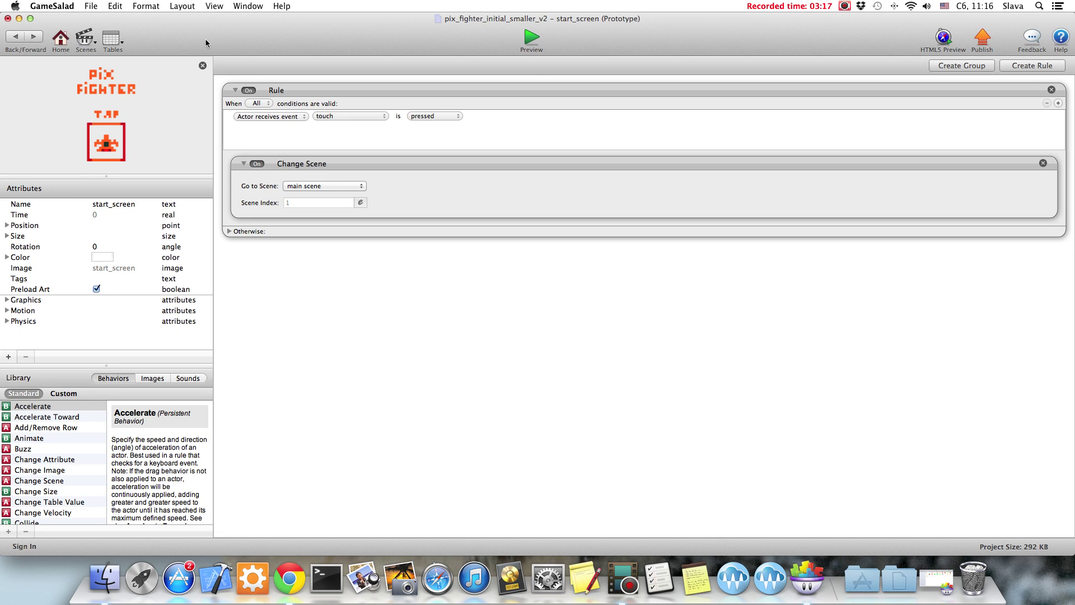
- Place the left_button, right_button and shoot_button actors side by side along the bottom of the main scene
{"action": "left_click", "coordinate": [86, 37]}
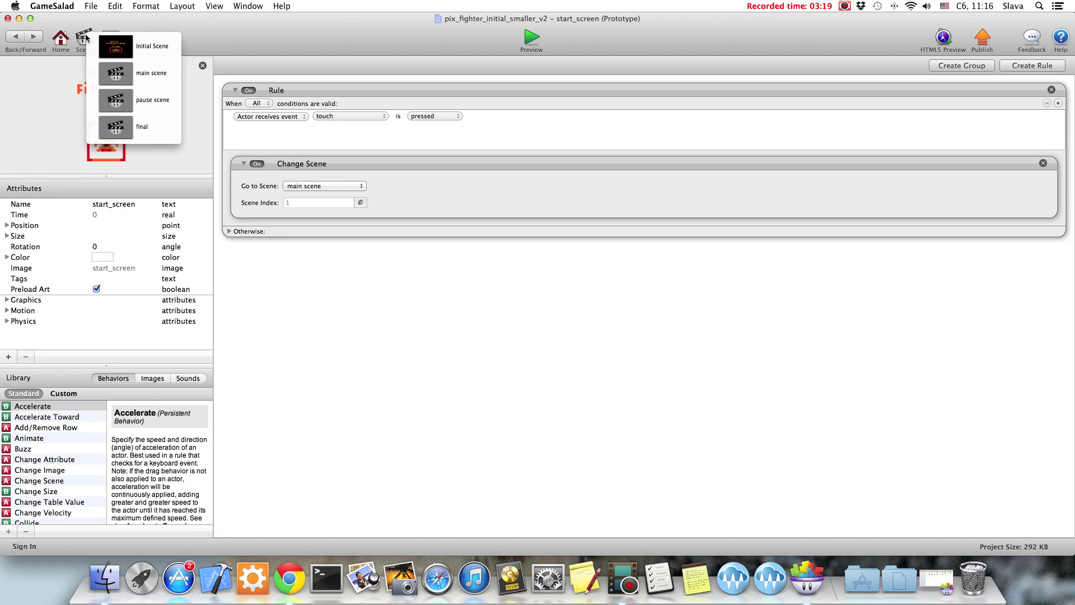
{"action": "left_click", "coordinate": [114, 75]}
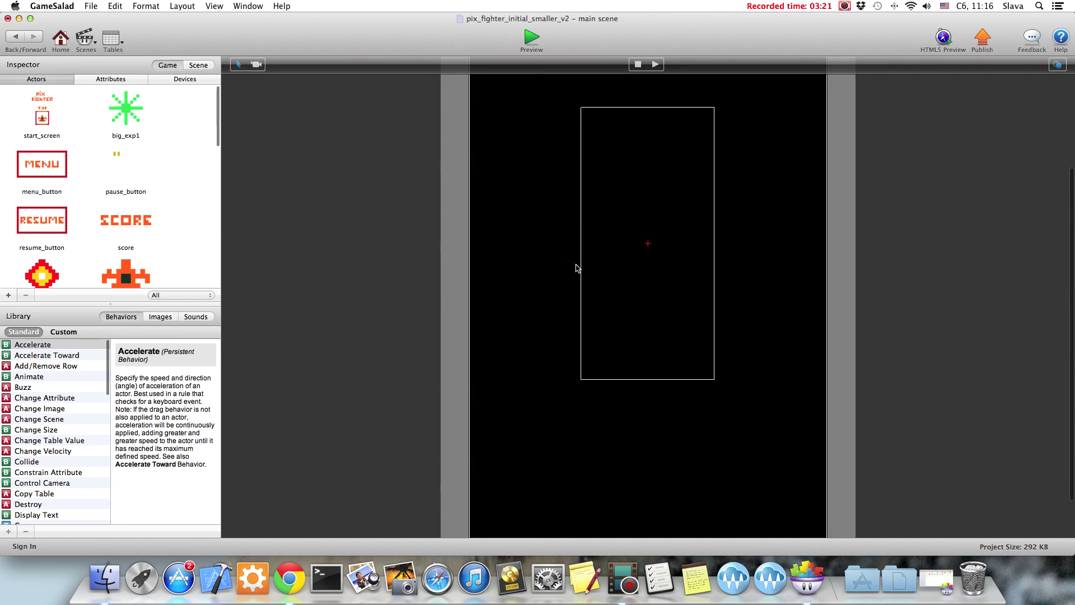
{"action": "scroll", "coordinate": [577, 268], "scroll_direction": "down", "scroll_amount": 2}
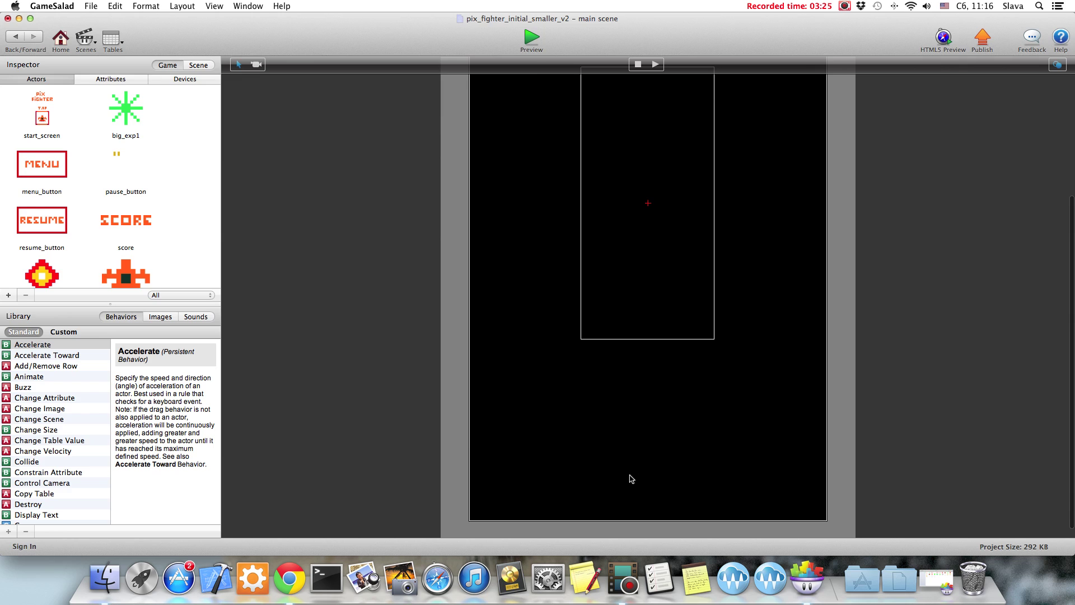
{"action": "left_click", "coordinate": [132, 272]}
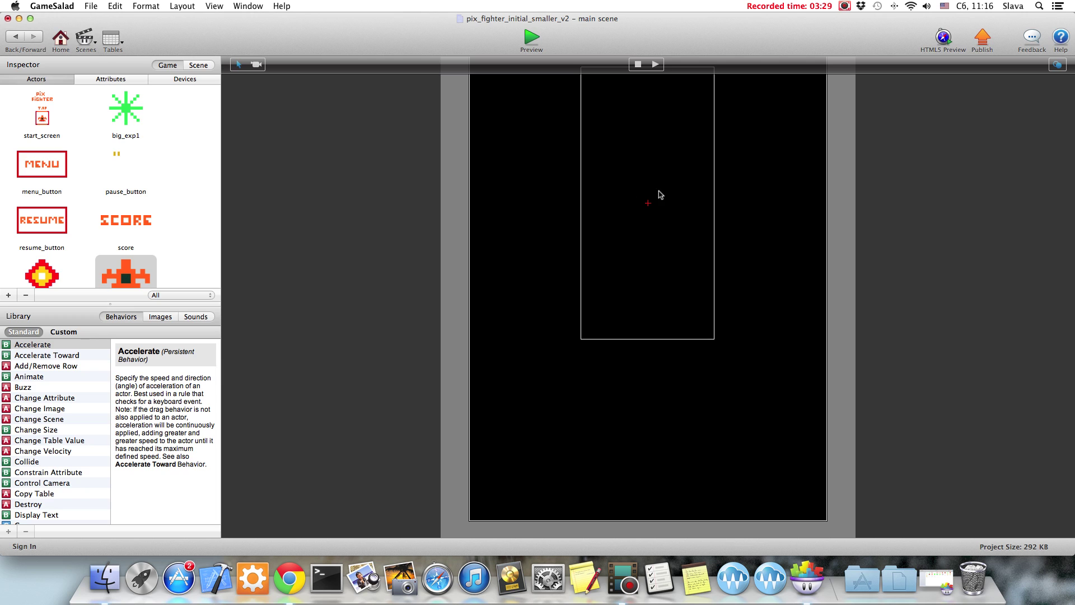
{"action": "scroll", "coordinate": [648, 190], "scroll_direction": "up", "scroll_amount": 1}
{"action": "scroll", "coordinate": [648, 189], "scroll_direction": "up", "scroll_amount": 5}
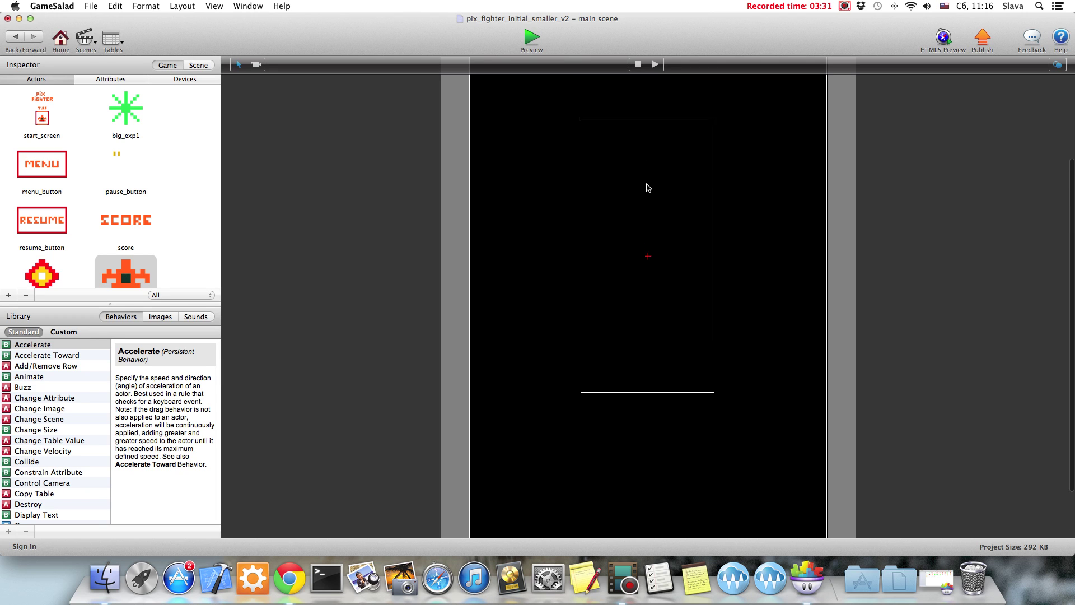
{"action": "scroll", "coordinate": [647, 187], "scroll_direction": "down", "scroll_amount": 3}
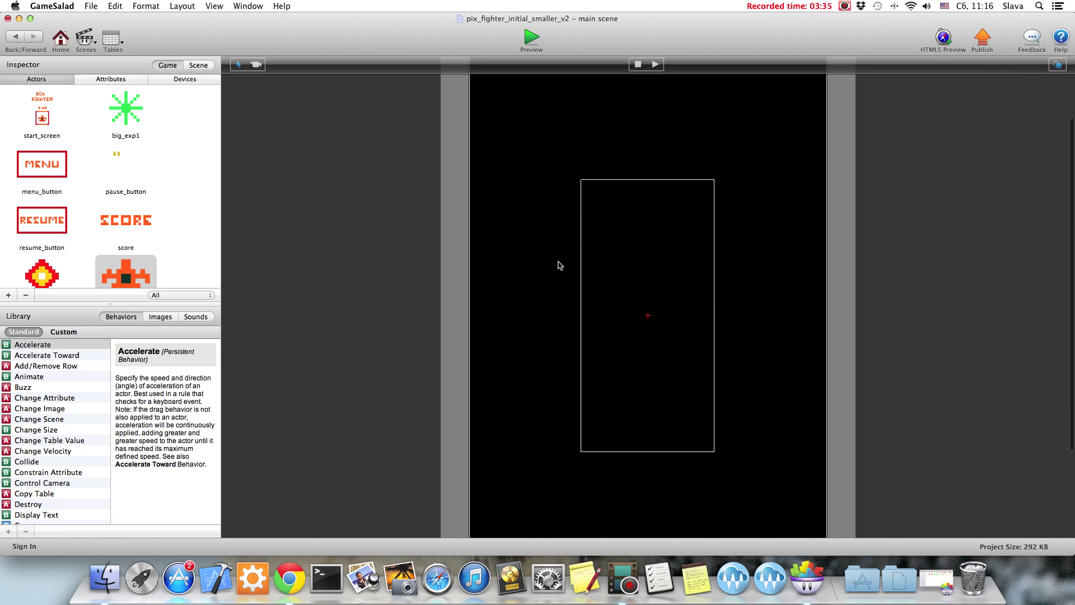
{"action": "scroll", "coordinate": [178, 185], "scroll_direction": "down", "scroll_amount": 5}
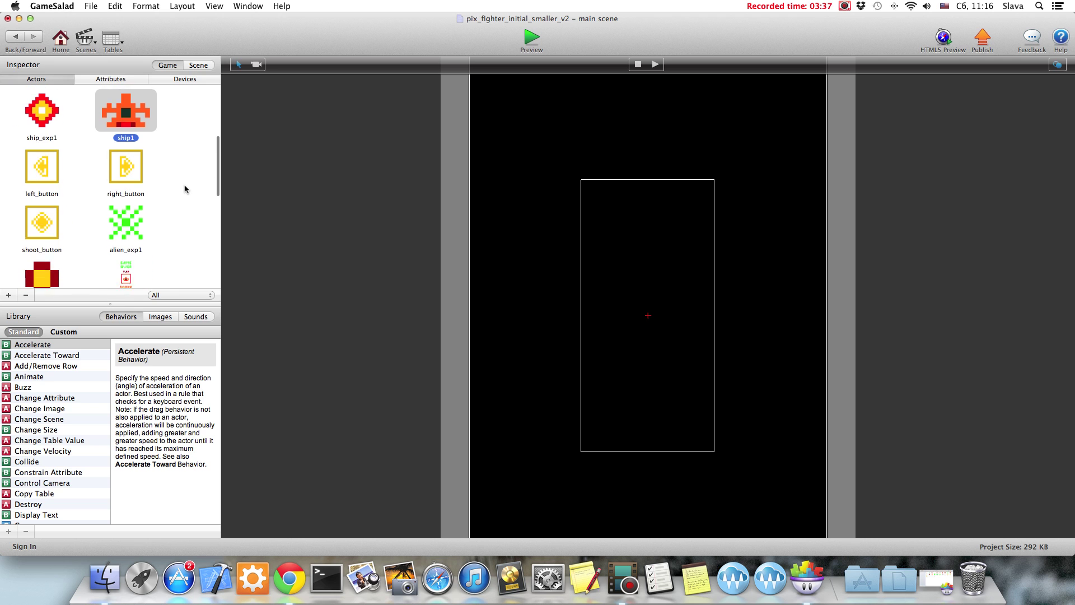
{"action": "left_click_drag", "start_coordinate": [33, 178], "coordinate": [514, 454]}
{"action": "left_click_drag", "start_coordinate": [108, 172], "coordinate": [603, 490]}
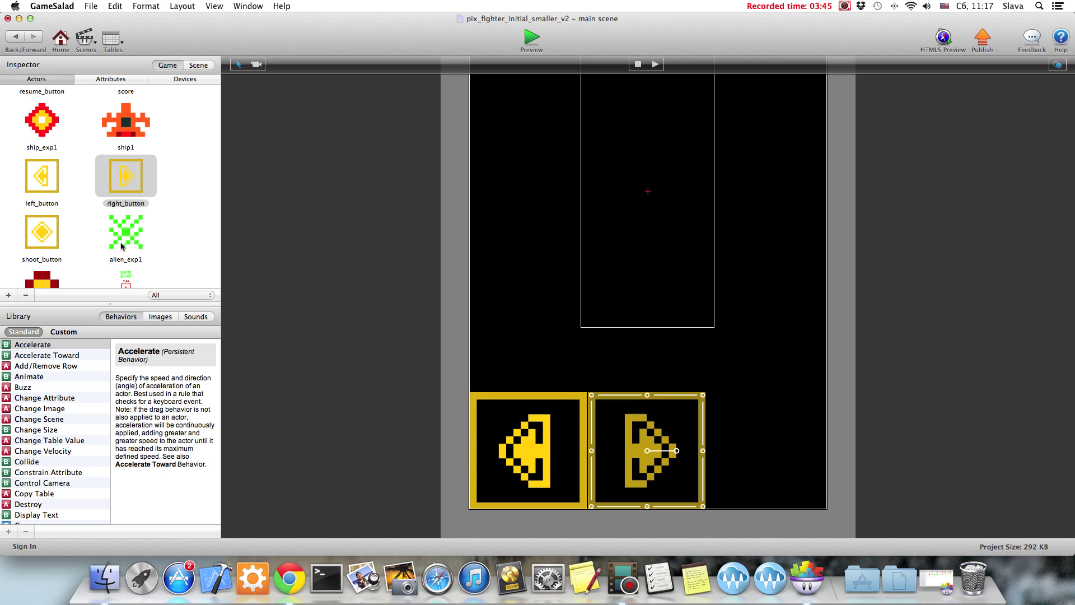
{"action": "left_click_drag", "start_coordinate": [42, 231], "coordinate": [732, 486]}
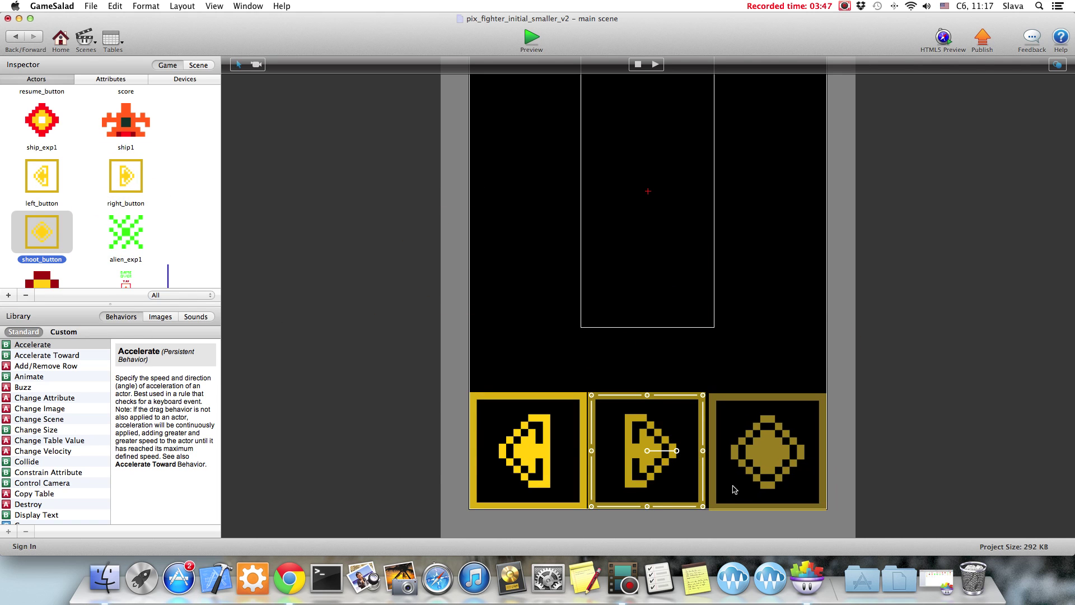
- Set the placed left_button's position to X 105 and Y 105, check its size, and return to the main scene
{"action": "double_click", "coordinate": [518, 440]}
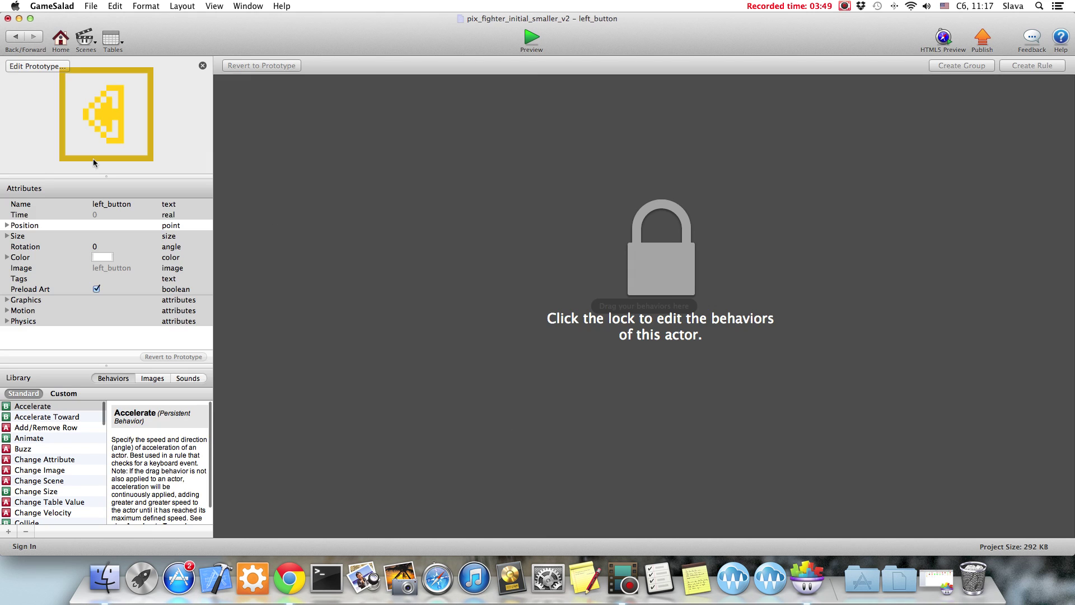
{"action": "left_click", "coordinate": [7, 225]}
{"action": "double_click", "coordinate": [116, 235]}
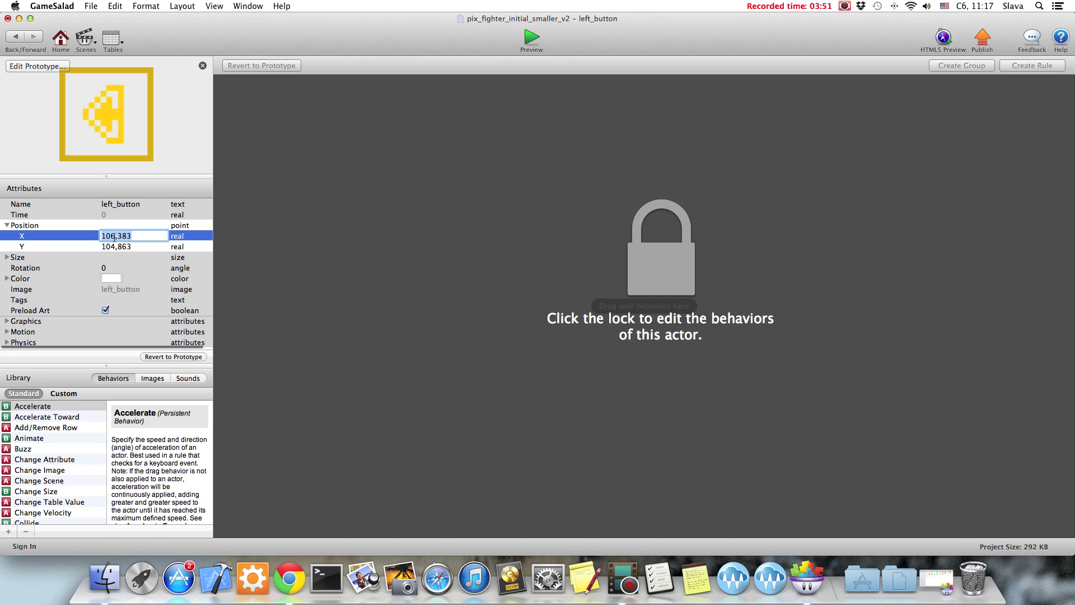
{"action": "type", "text": "105"}
{"action": "key", "text": "Tab"}
{"action": "type", "text": "105"}
{"action": "key", "text": "Tab"}
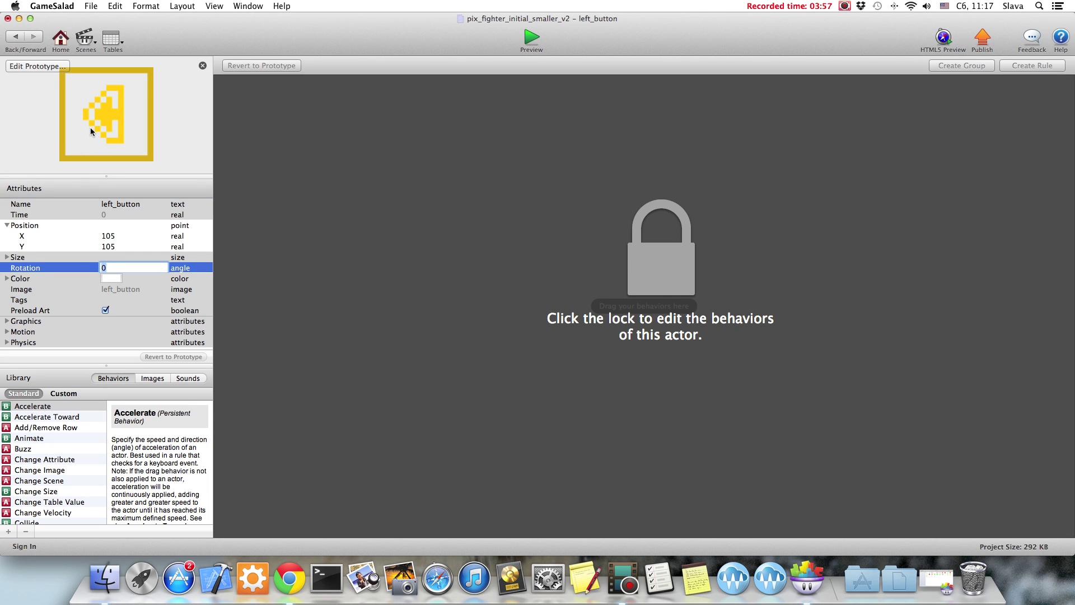
{"action": "left_click", "coordinate": [7, 256]}
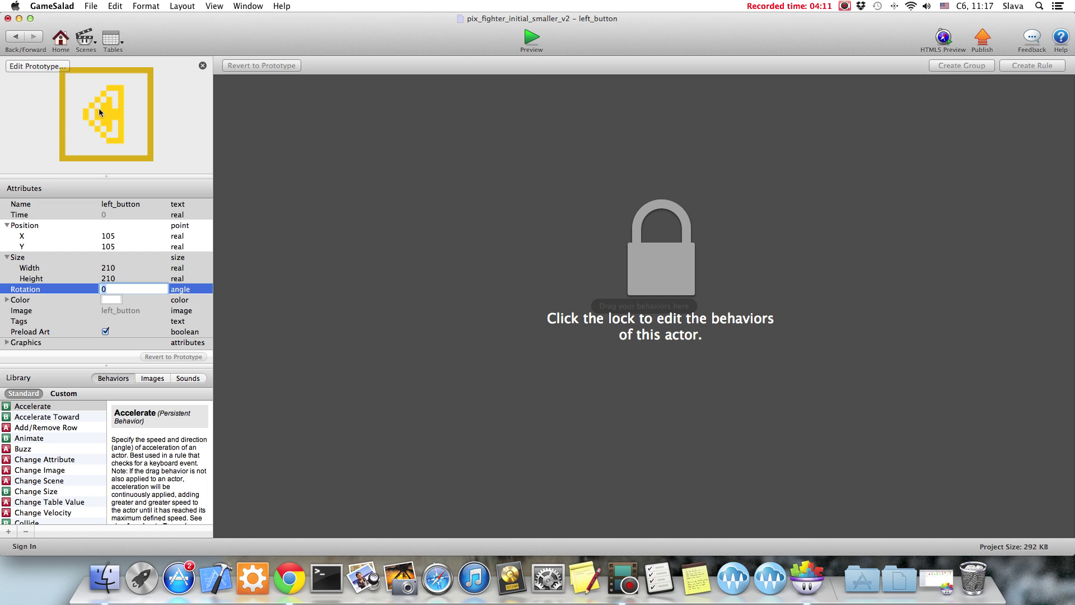
{"action": "left_click", "coordinate": [16, 37]}
- Set the placed right_button's position to X 315 and Y 105
{"action": "scroll", "coordinate": [578, 374], "scroll_direction": "down", "scroll_amount": 3}
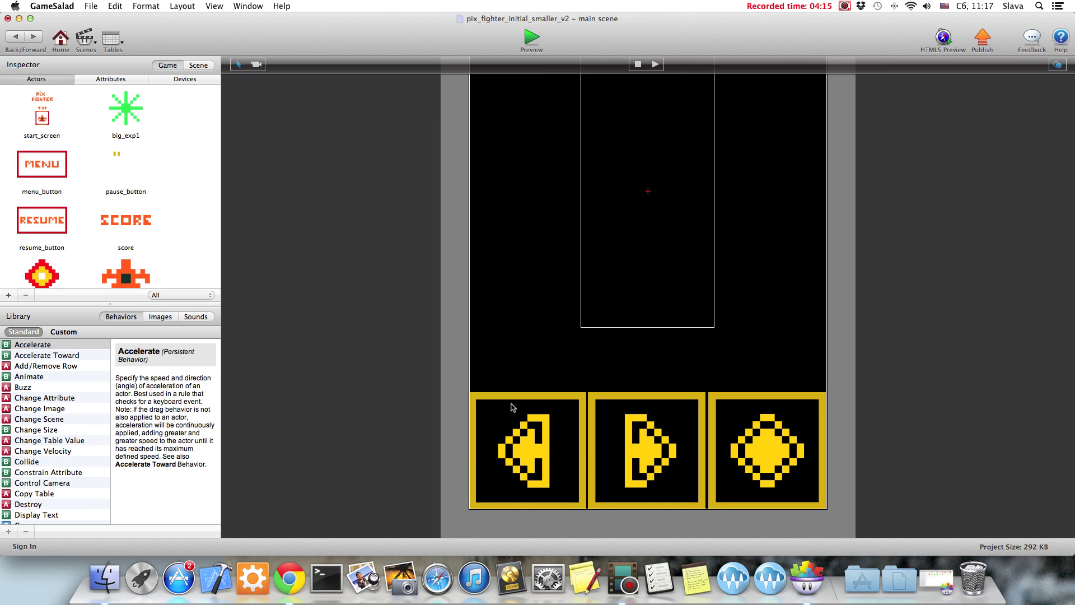
{"action": "double_click", "coordinate": [645, 438]}
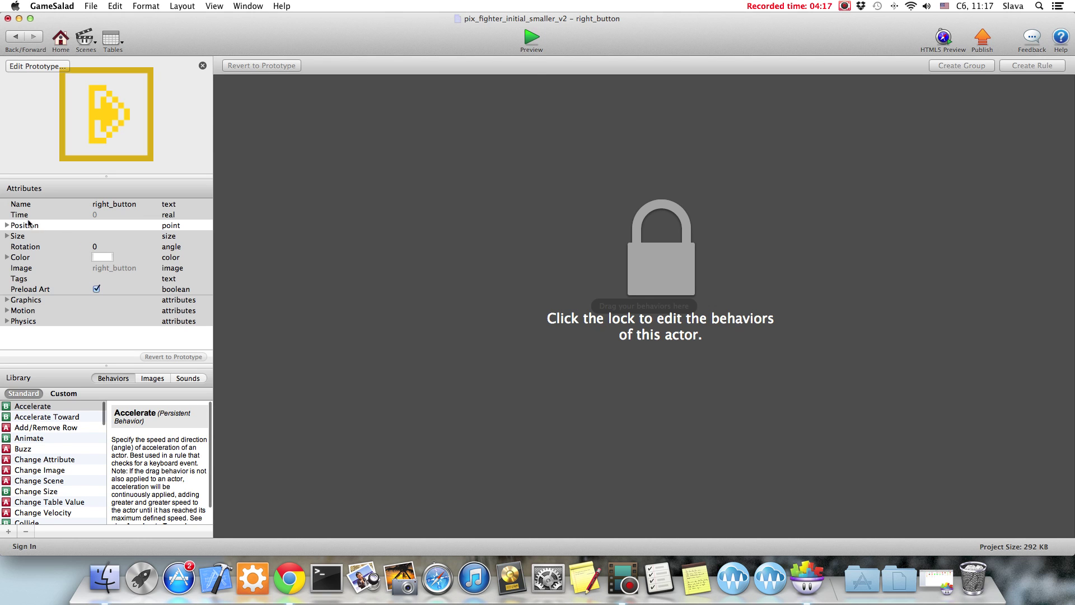
{"action": "left_click", "coordinate": [7, 225]}
{"action": "left_click", "coordinate": [34, 247]}
{"action": "left_click", "coordinate": [120, 246]}
{"action": "type", "text": "10"}
{"action": "key", "text": "Return"}
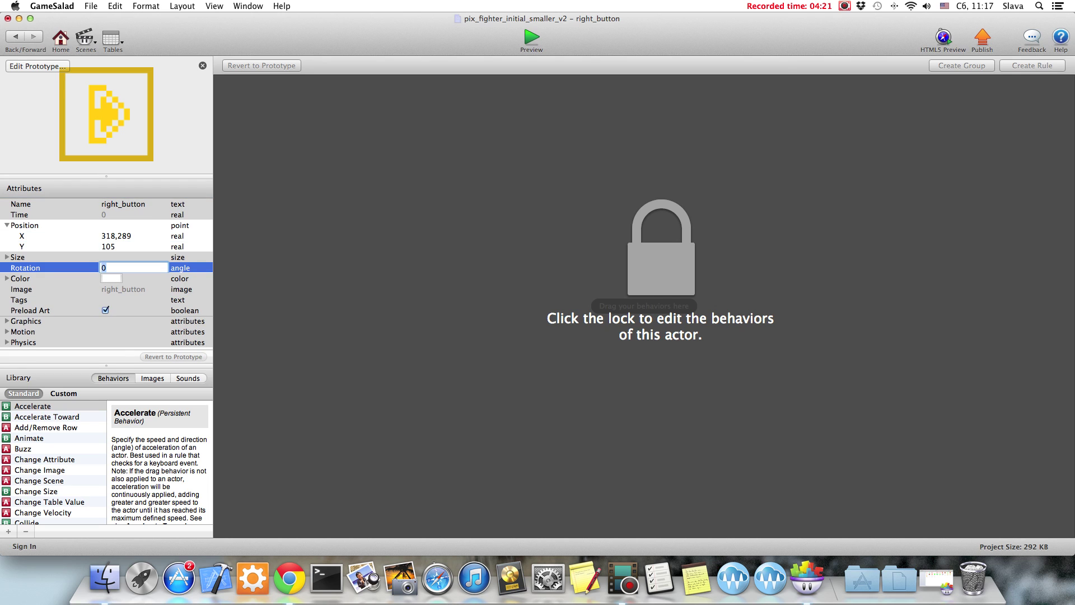
{"action": "double_click", "coordinate": [111, 236]}
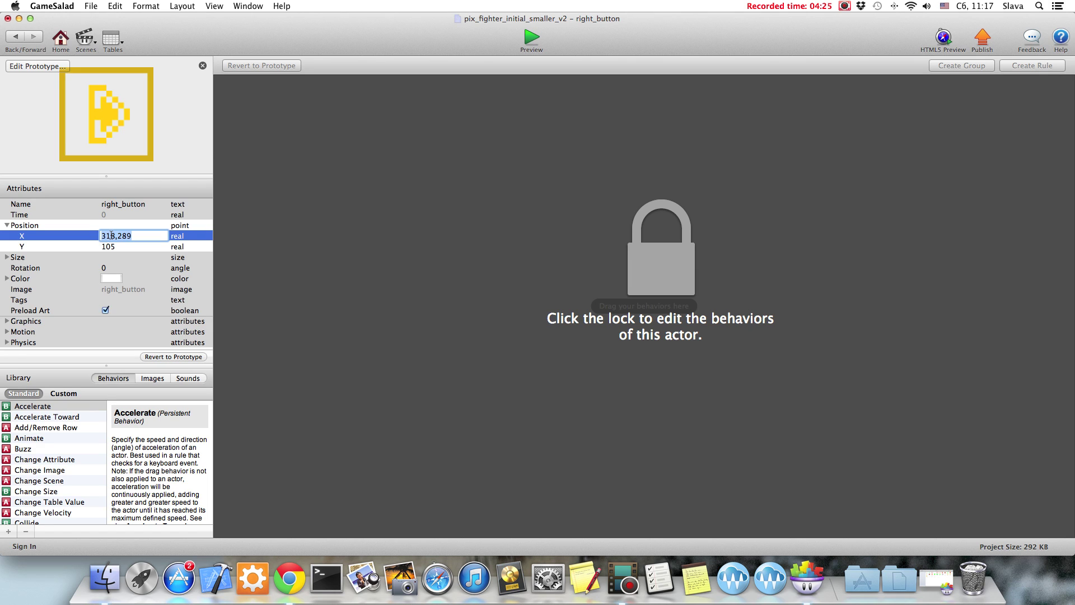
{"action": "type", "text": "315"}
{"action": "key", "text": "Return"}
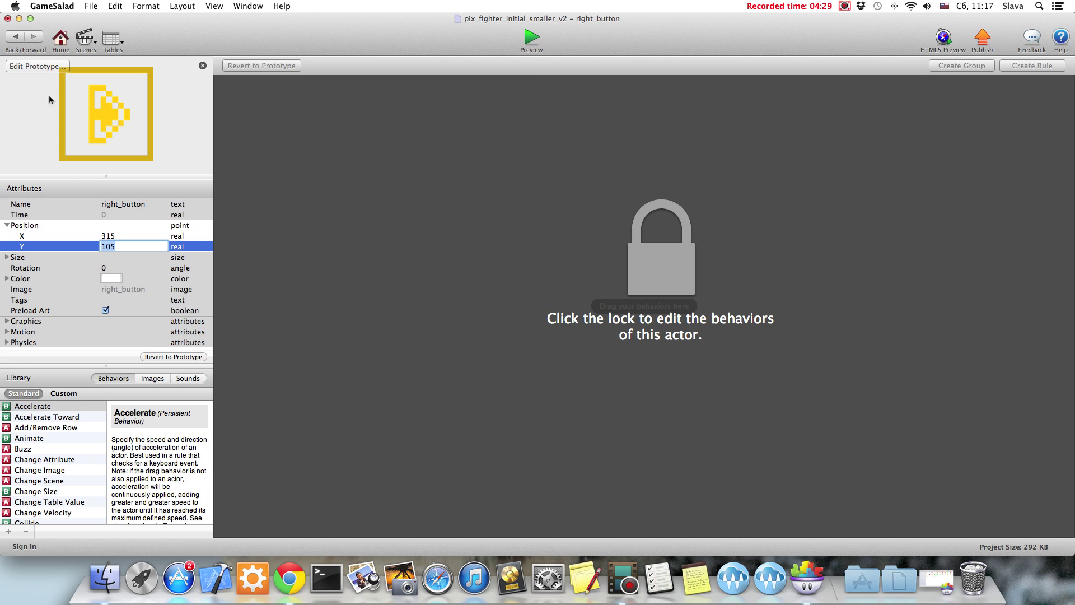
{"action": "left_click", "coordinate": [19, 36]}
- Set the placed shoot_button's X and Y position so it sits flush in the bottom-right corner of the main scene
{"action": "double_click", "coordinate": [767, 482]}
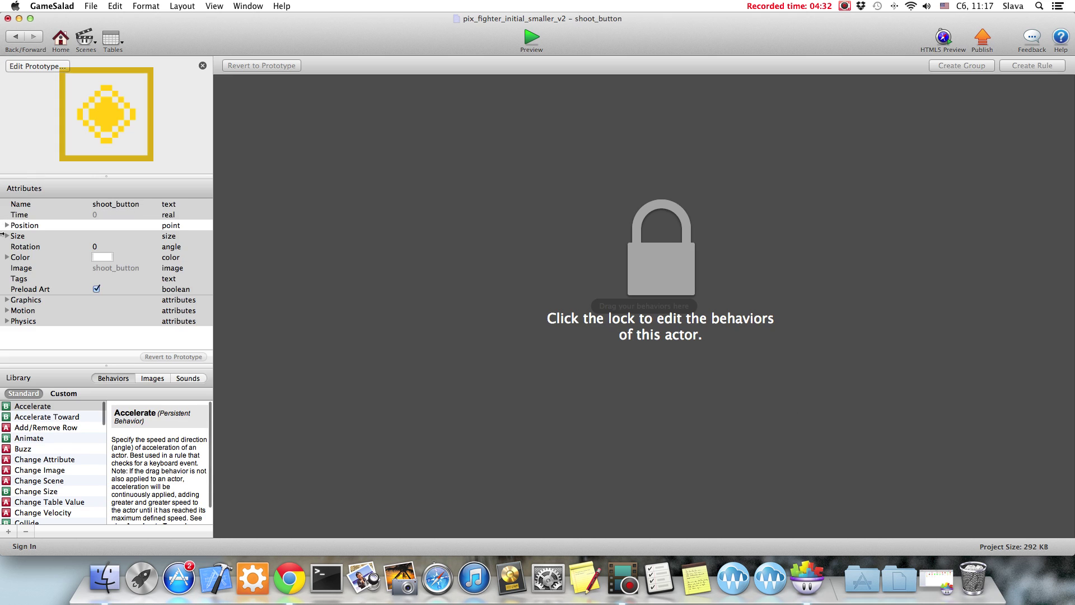
{"action": "left_click", "coordinate": [7, 225]}
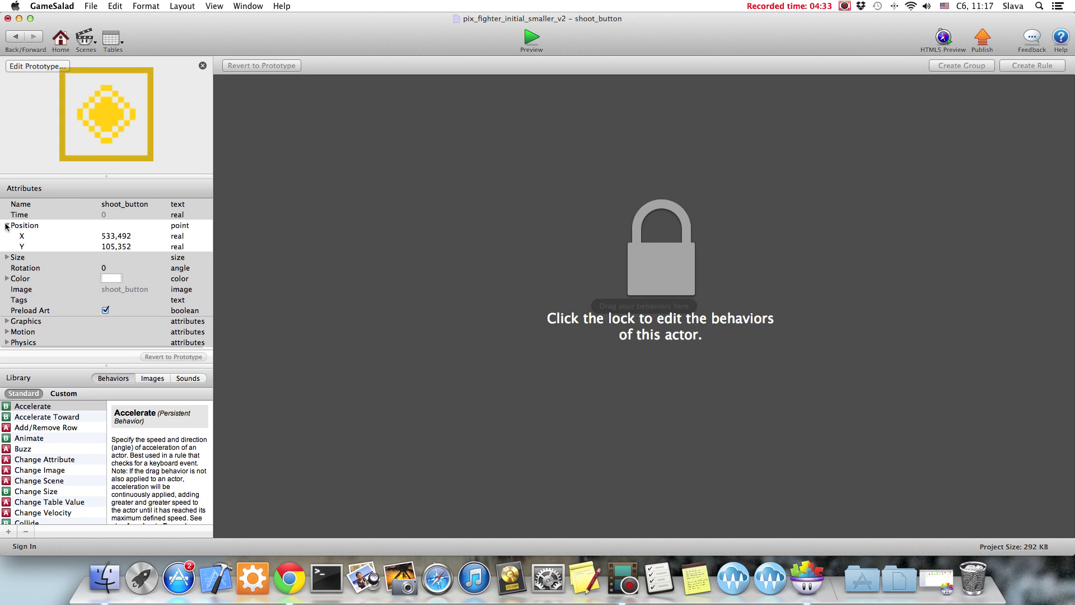
{"action": "left_click", "coordinate": [110, 235]}
{"action": "type", "text": "53"}
{"action": "key", "text": "Tab"}
{"action": "type", "text": "1"}
{"action": "key", "text": "Tab"}
{"action": "left_click", "coordinate": [15, 36]}
{"action": "scroll", "coordinate": [618, 344], "scroll_direction": "down", "scroll_amount": 2}
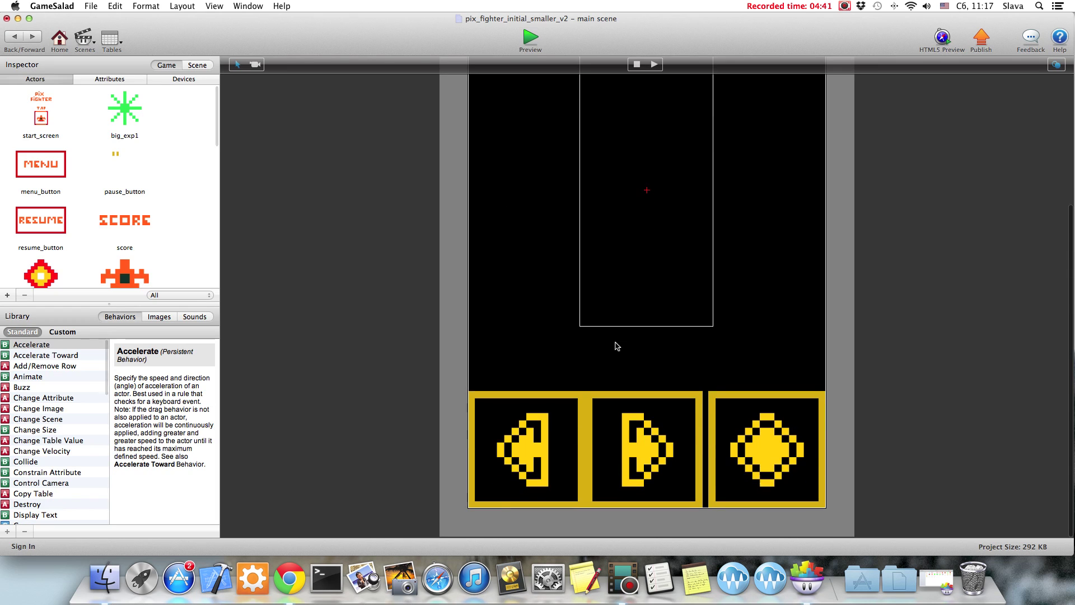
{"action": "scroll", "coordinate": [618, 344], "scroll_direction": "up", "scroll_amount": 5}
{"action": "scroll", "coordinate": [618, 344], "scroll_direction": "down", "scroll_amount": 3}
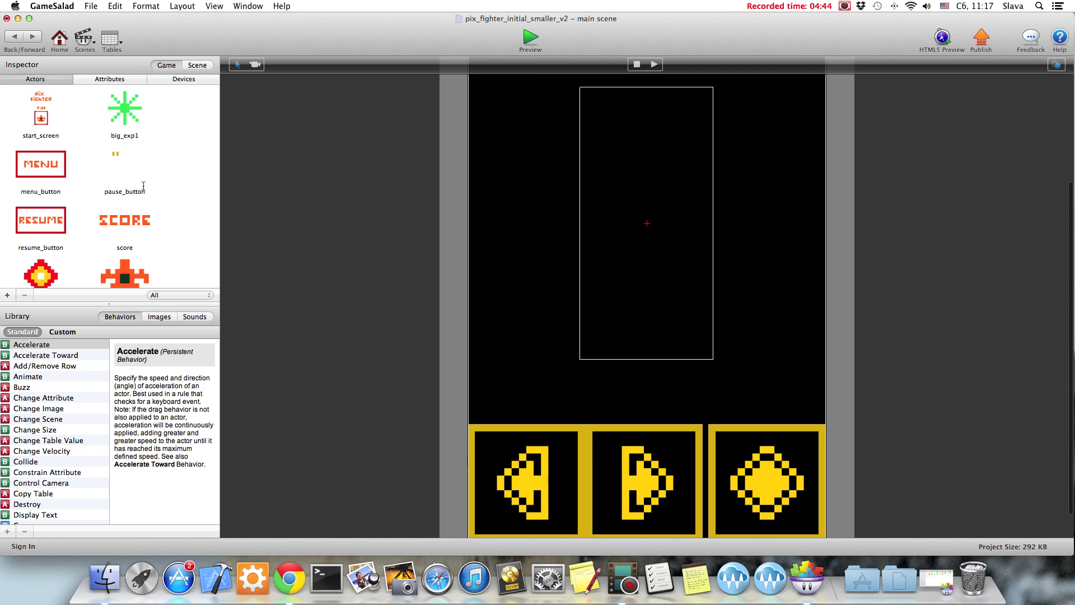
{"action": "scroll", "coordinate": [146, 184], "scroll_direction": "down", "scroll_amount": 4}
{"action": "scroll", "coordinate": [145, 187], "scroll_direction": "up", "scroll_amount": 4}
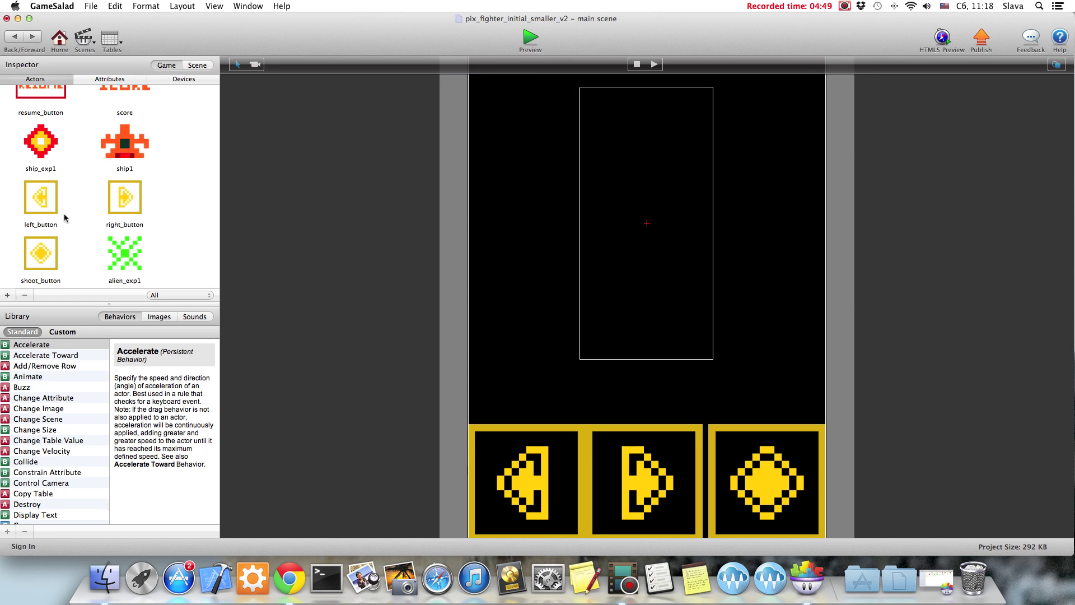
- Add three new boolean attributes to the game
{"action": "left_click", "coordinate": [112, 81]}
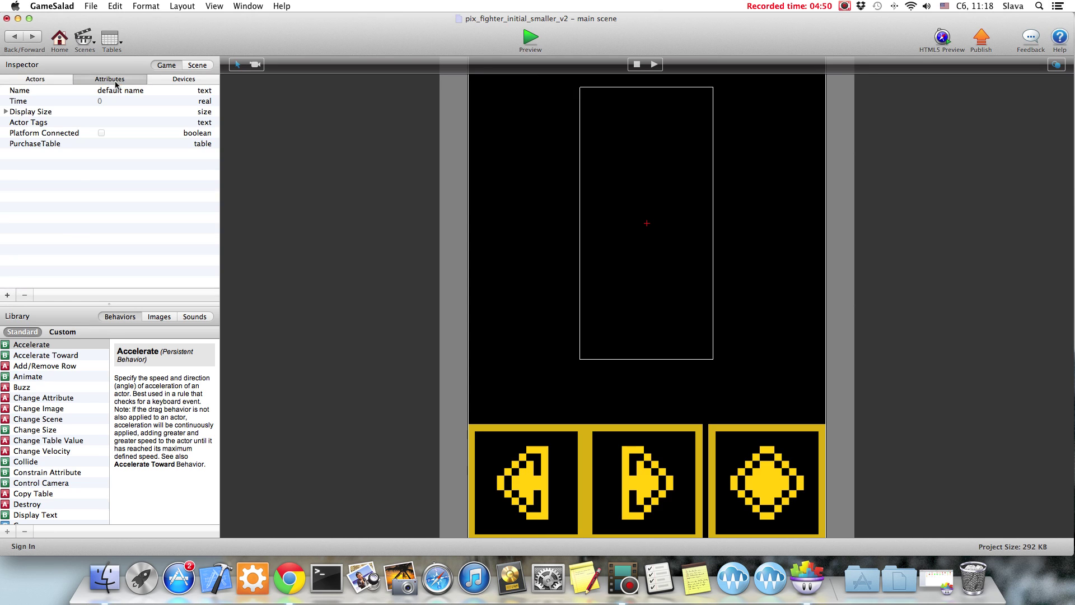
{"action": "left_click", "coordinate": [7, 295]}
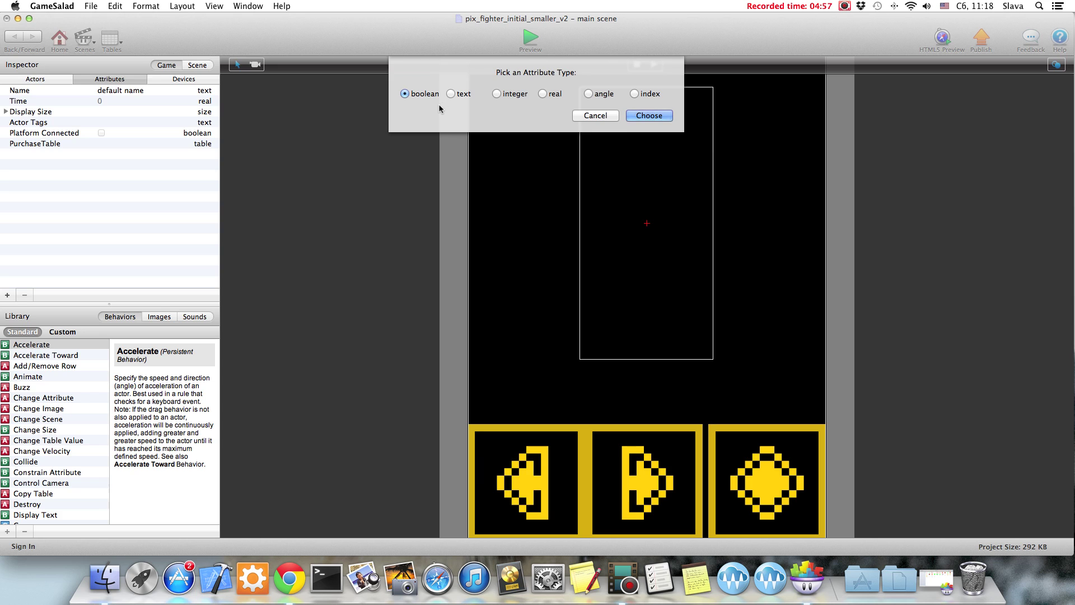
{"action": "key", "text": "Return"}
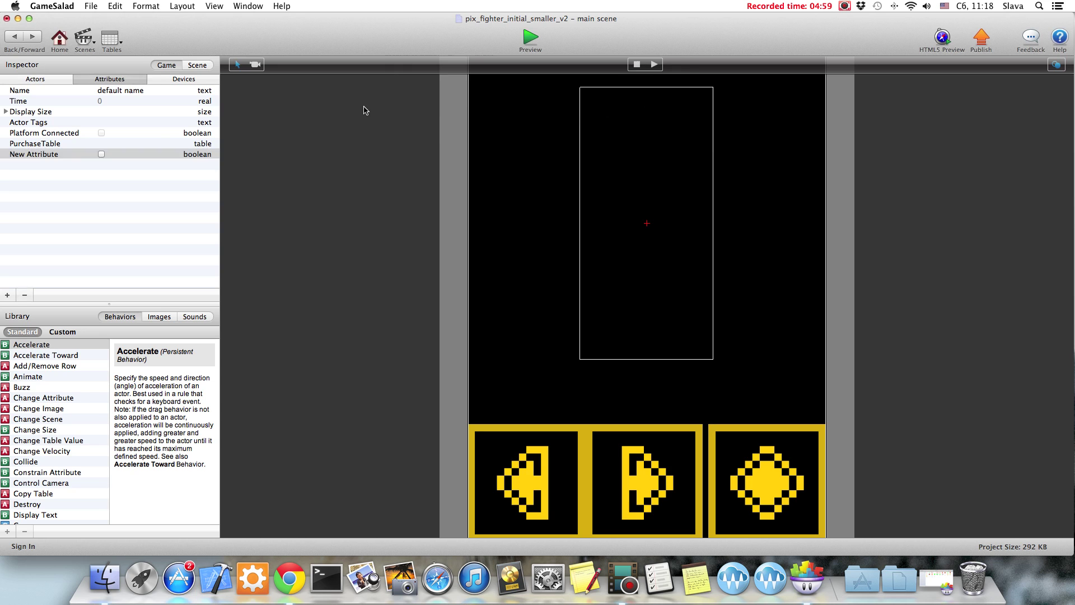
{"action": "left_click", "coordinate": [7, 294]}
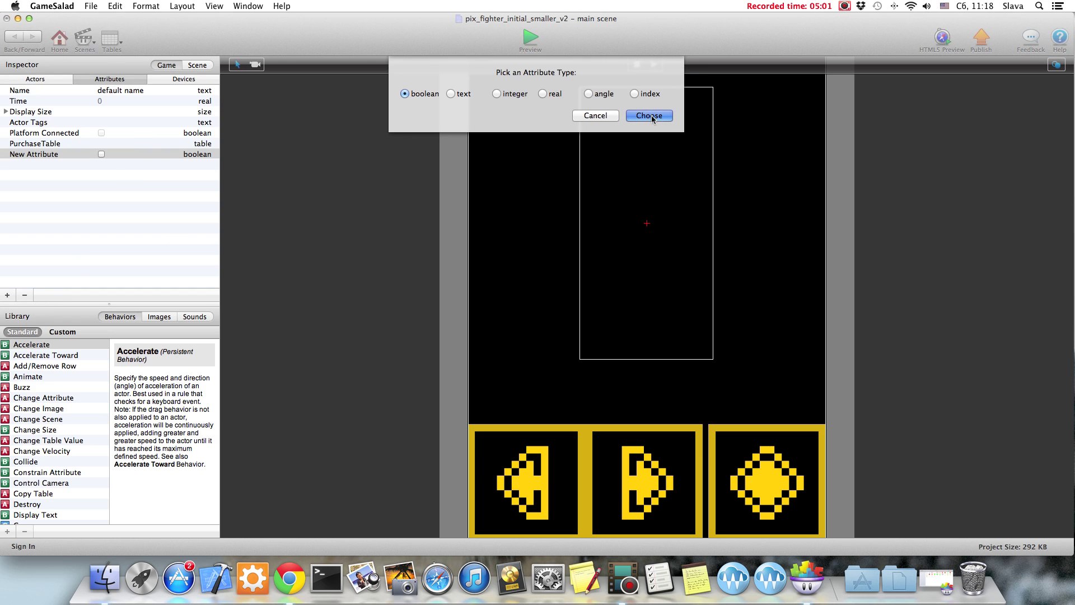
{"action": "left_click", "coordinate": [650, 116]}
{"action": "left_click", "coordinate": [7, 294]}
{"action": "left_click", "coordinate": [648, 115]}
- Rename the three new boolean game attributes move_left, move_right and shoot
{"action": "double_click", "coordinate": [36, 154]}
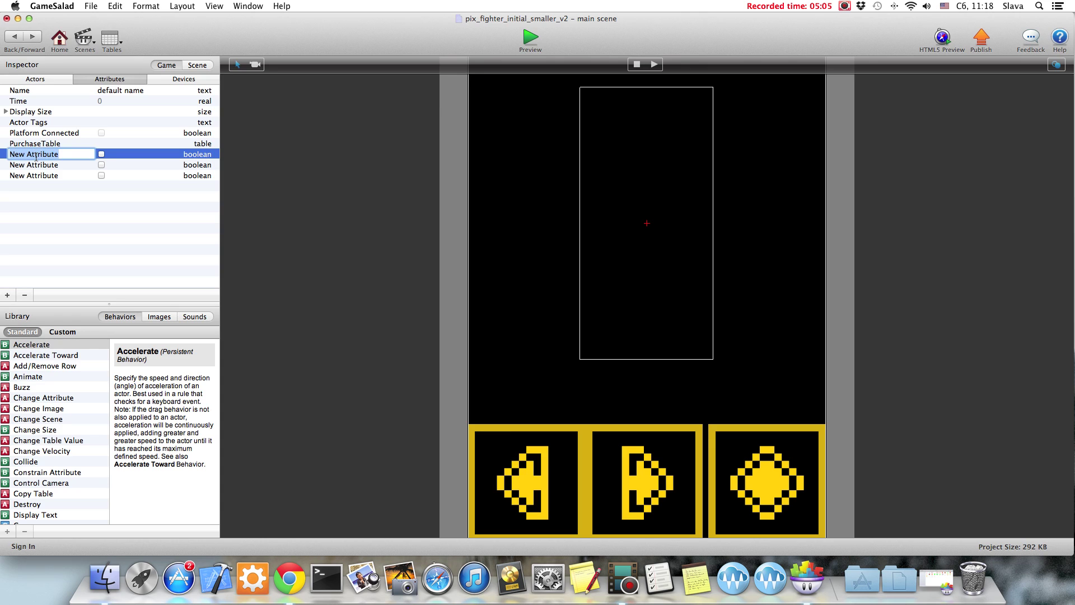
{"action": "type", "text": "move_lef"}
{"action": "key", "text": "Tab"}
{"action": "left_click", "coordinate": [53, 156]}
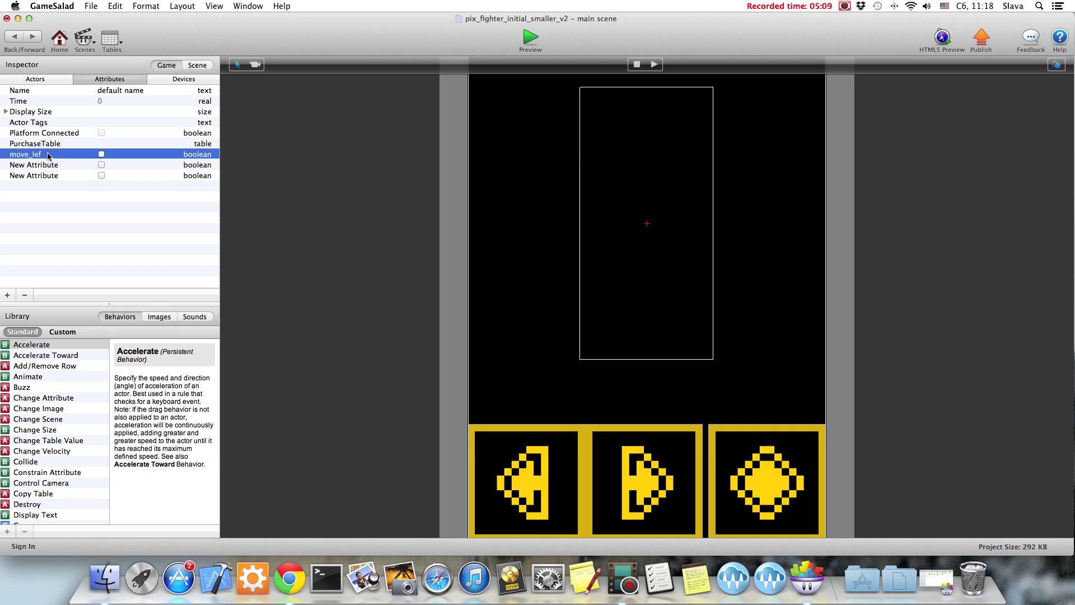
{"action": "left_click", "coordinate": [43, 156]}
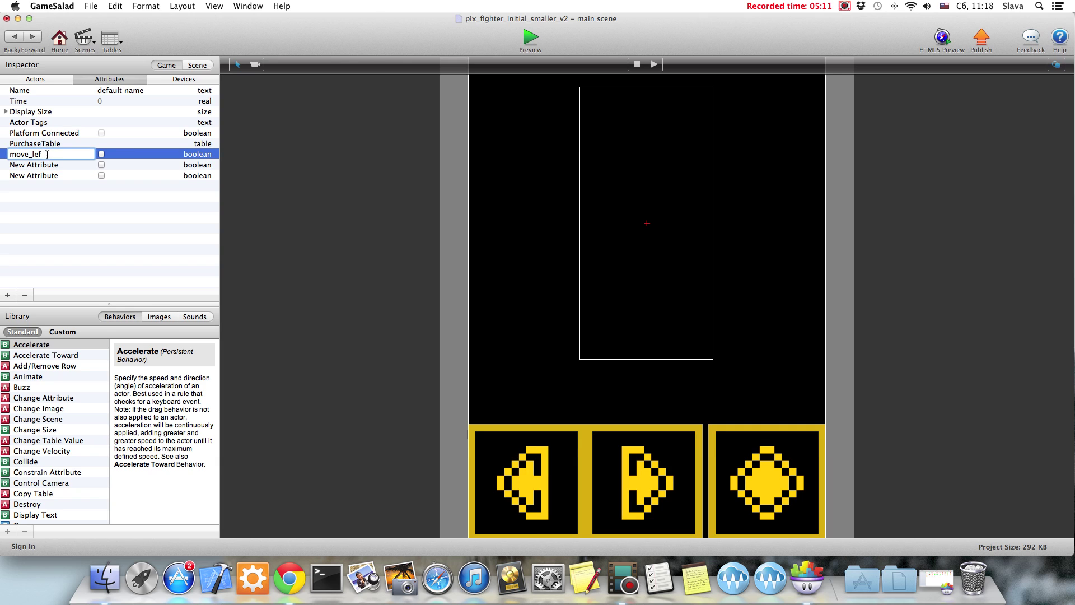
{"action": "key", "text": "Tab"}
{"action": "type", "text": "move_right"}
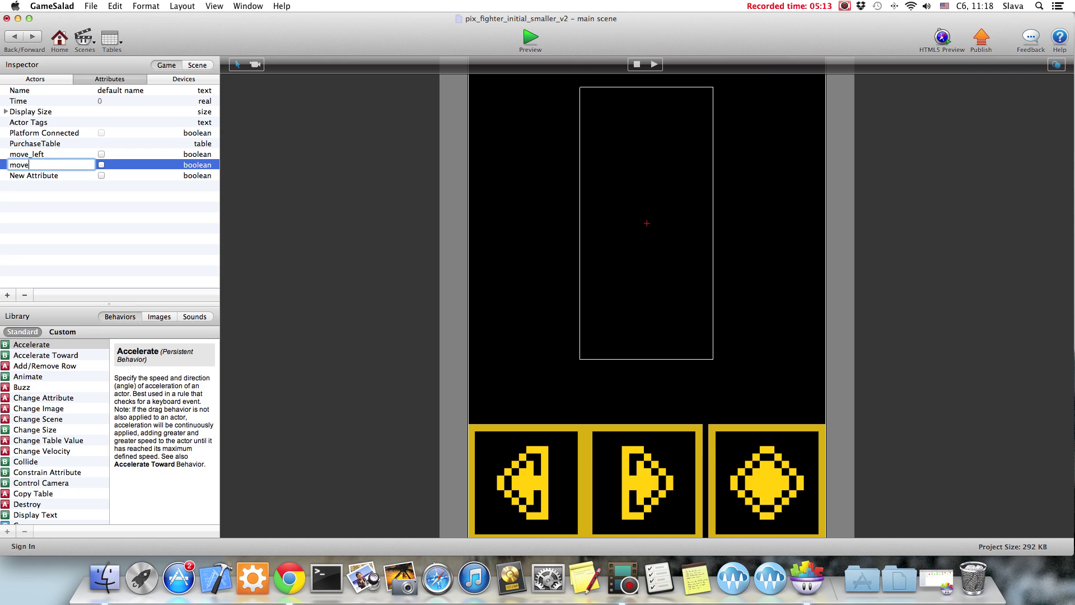
{"action": "key", "text": "Tab"}
{"action": "type", "text": "shoot"}
{"action": "key", "text": "Return"}
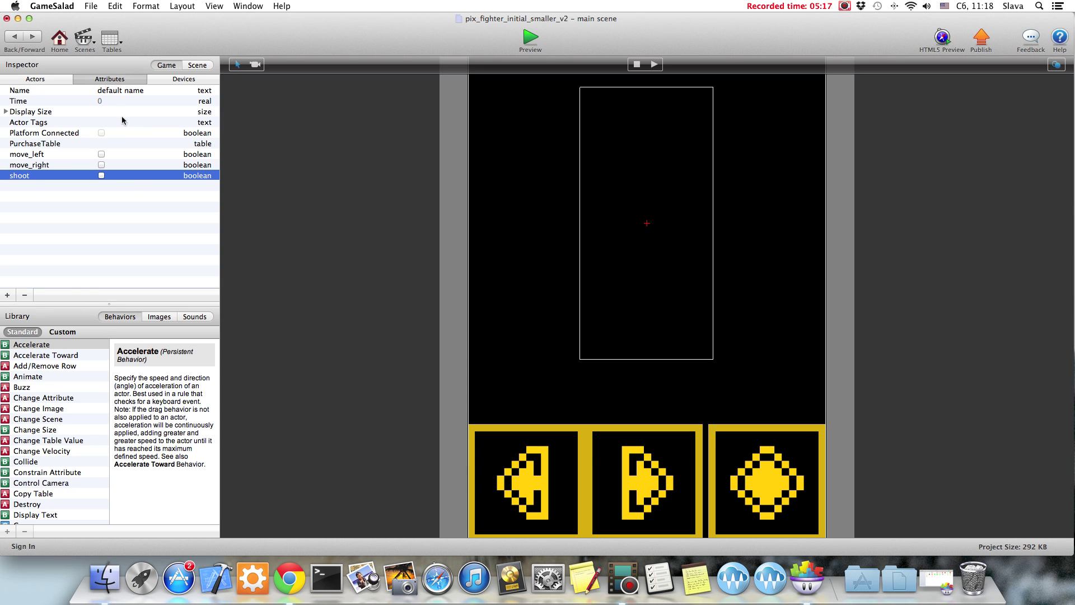
- Open the left_button actor prototype and create a rule that triggers when touch is pressed
{"action": "left_click", "coordinate": [37, 78]}
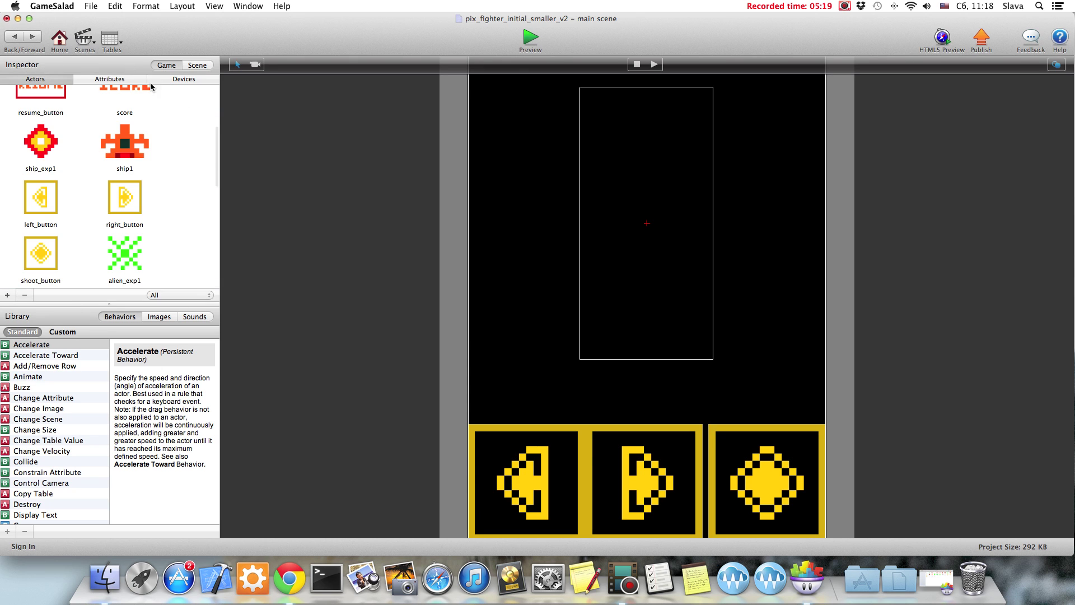
{"action": "scroll", "coordinate": [509, 448], "scroll_direction": "down", "scroll_amount": 2}
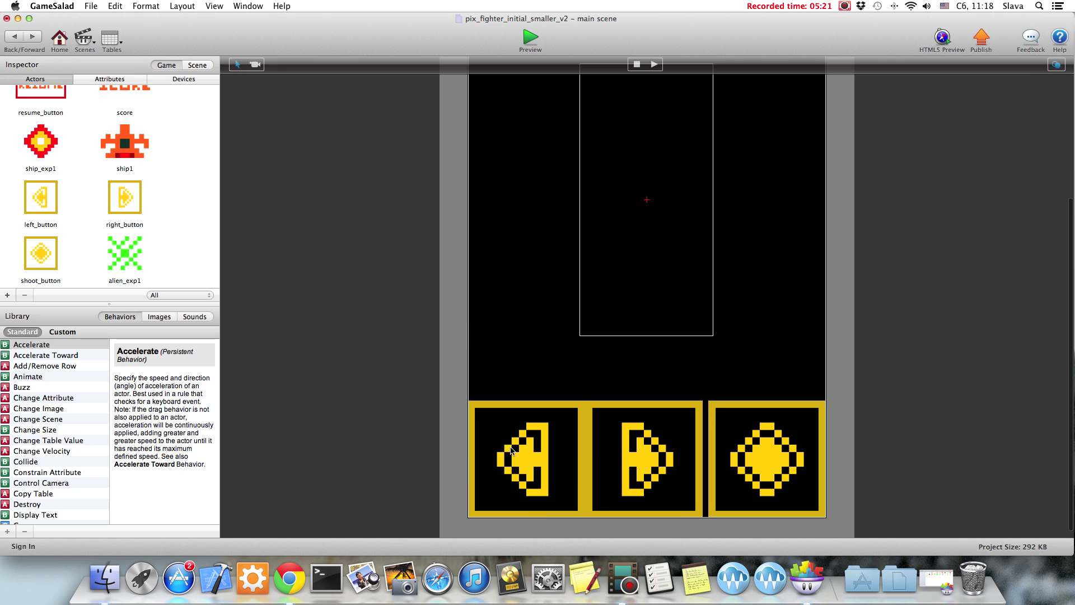
{"action": "double_click", "coordinate": [33, 195]}
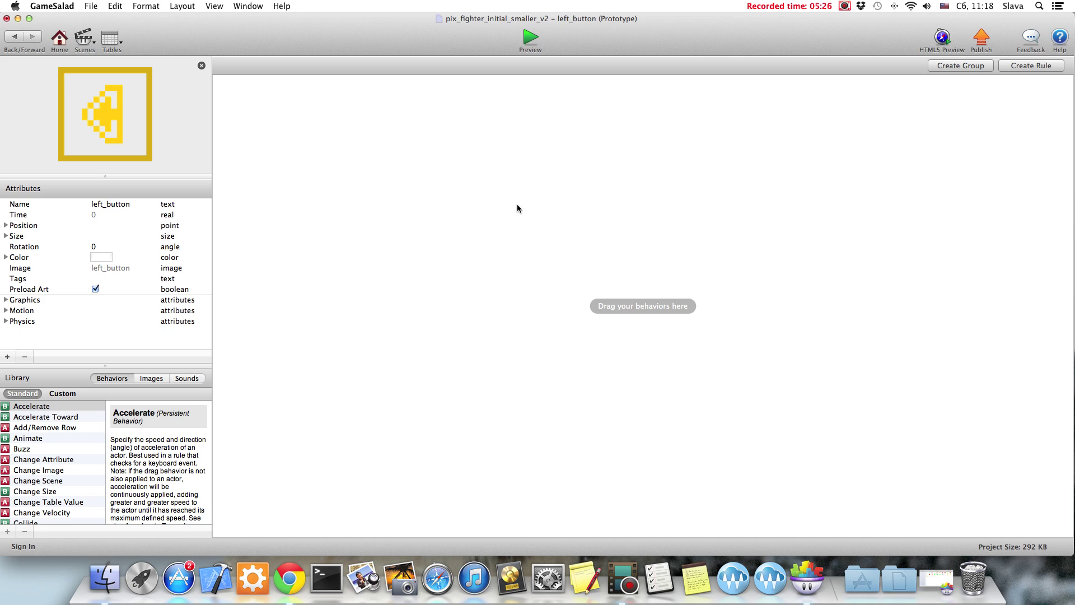
{"action": "left_click", "coordinate": [1029, 66]}
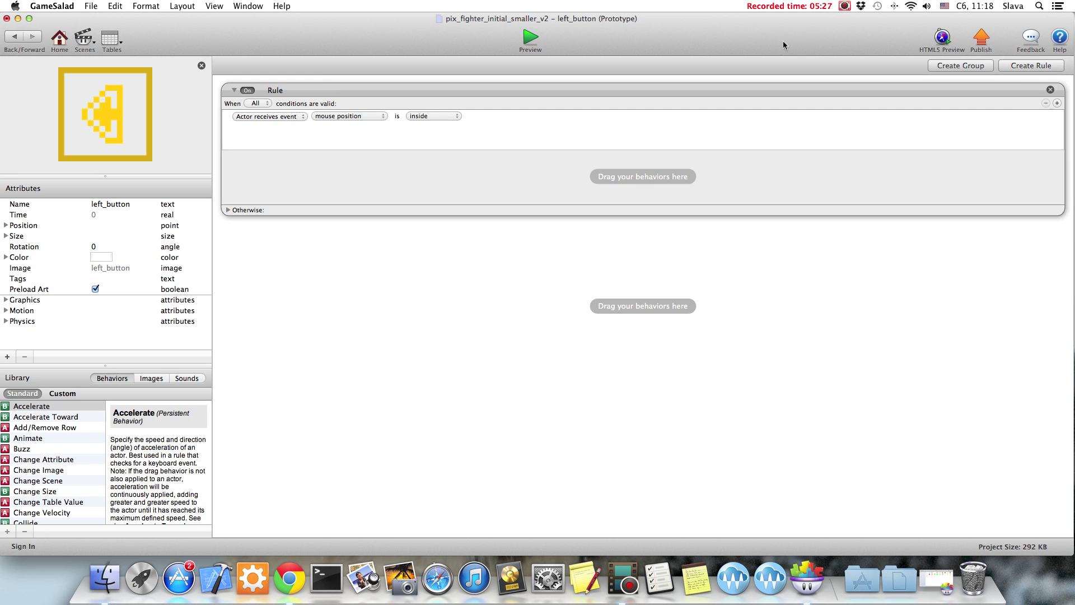
{"action": "left_click", "coordinate": [265, 117]}
{"action": "left_click", "coordinate": [302, 118]}
{"action": "left_click", "coordinate": [333, 118]}
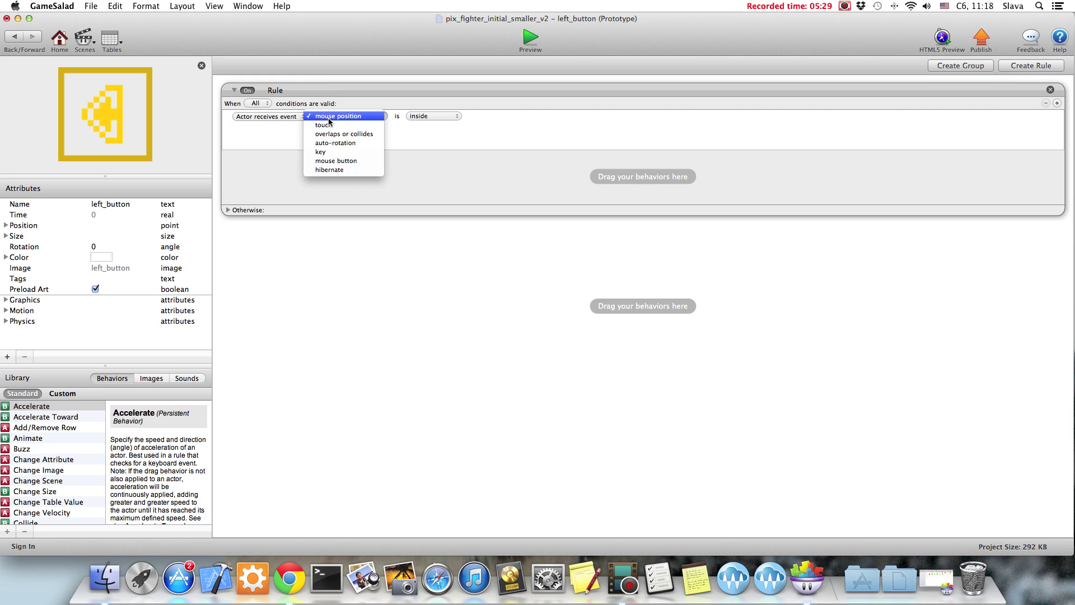
{"action": "left_click", "coordinate": [329, 125]}
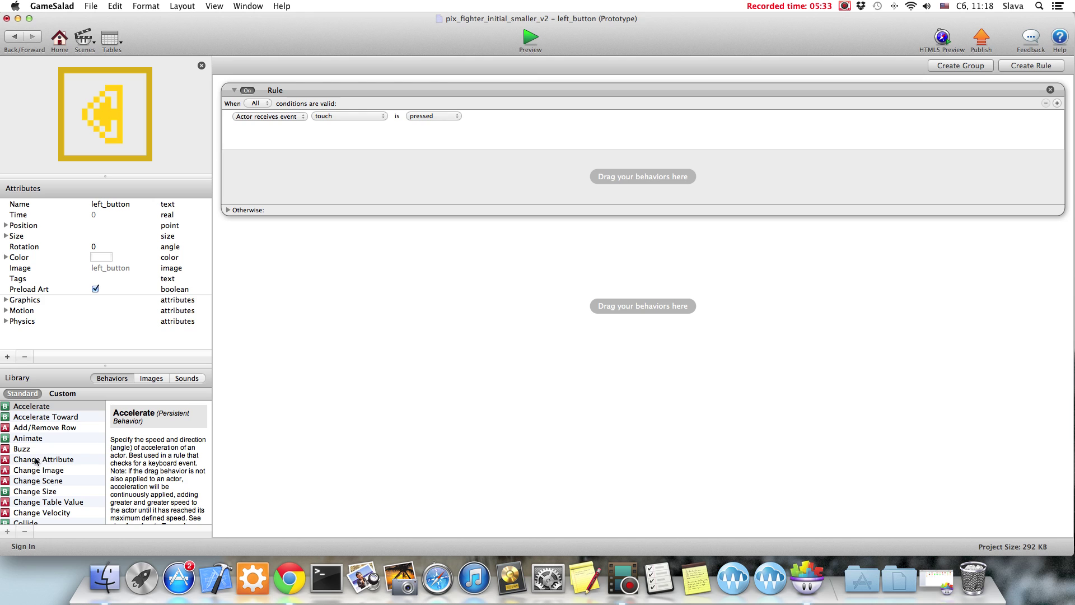
- Add a Change Attribute behavior to the touch rule that sets game.move_left to true
{"action": "left_click_drag", "start_coordinate": [40, 459], "coordinate": [323, 175]}
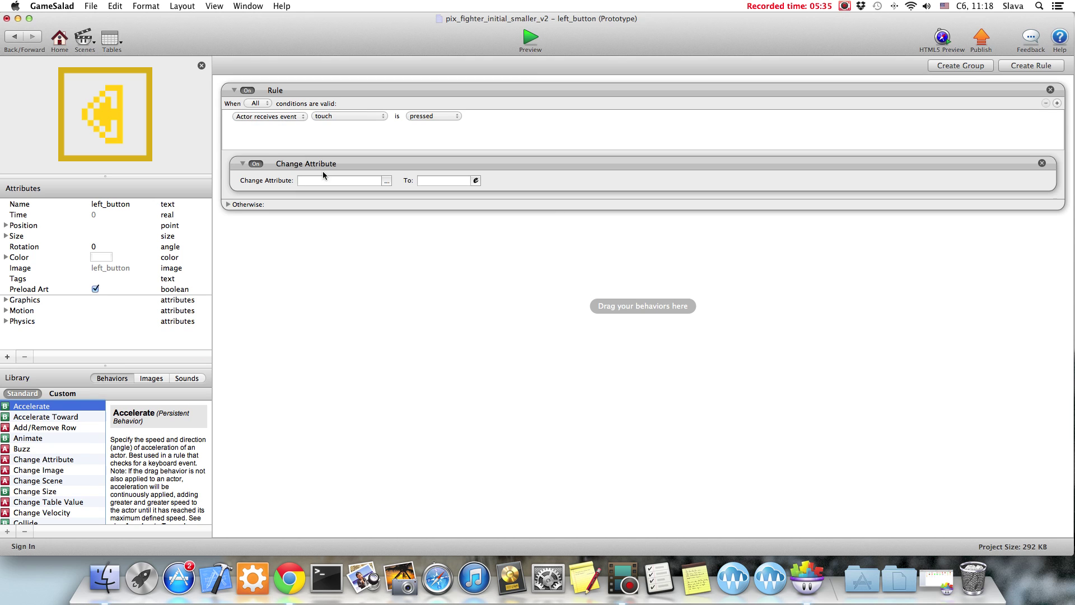
{"action": "left_click", "coordinate": [324, 179]}
{"action": "left_click", "coordinate": [320, 192]}
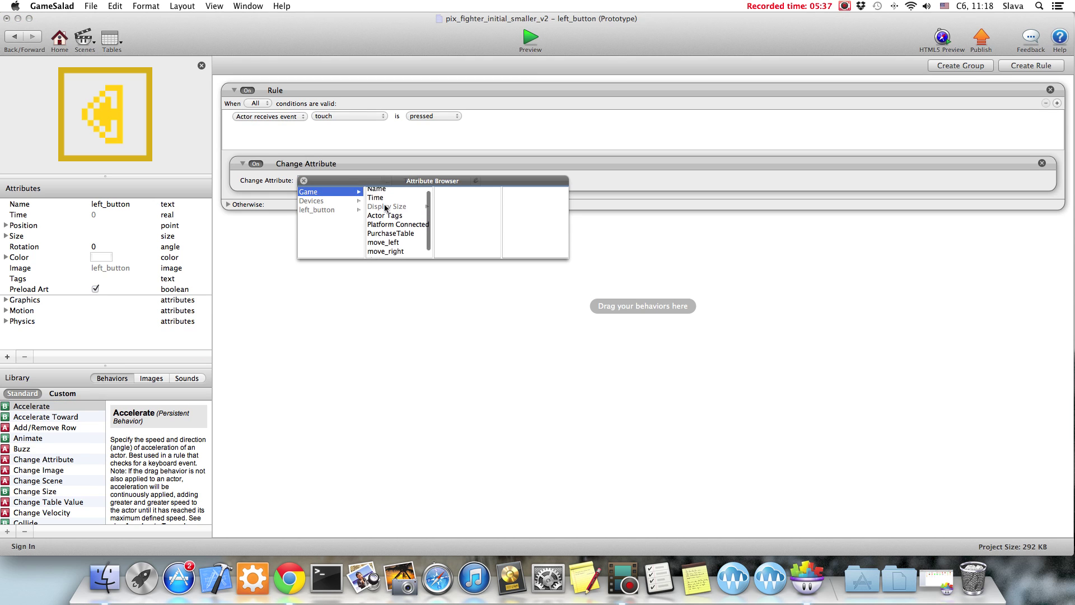
{"action": "double_click", "coordinate": [386, 234]}
{"action": "left_click", "coordinate": [465, 181]}
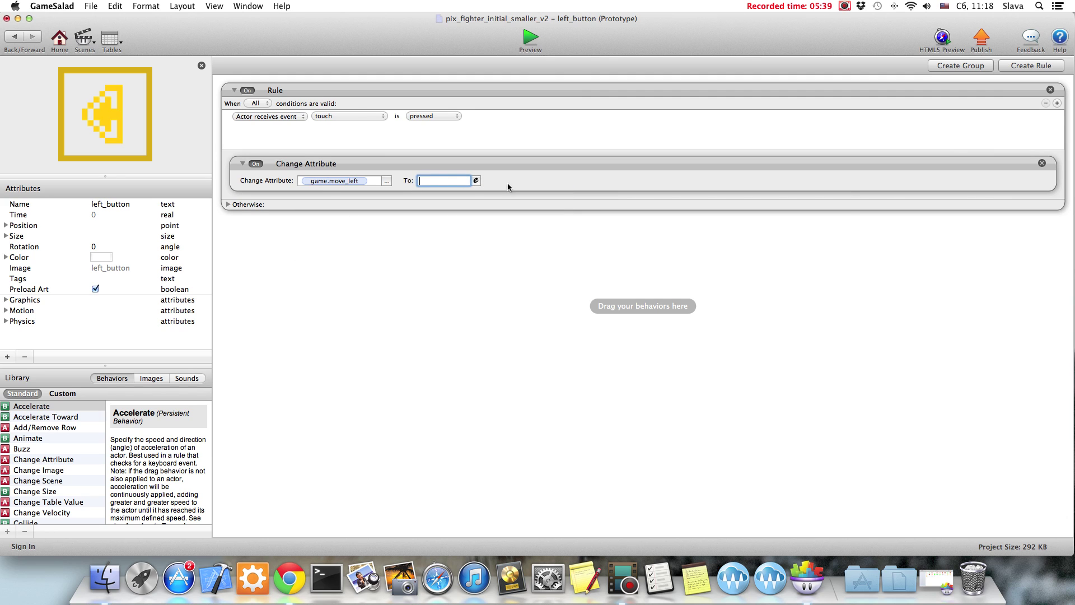
{"action": "left_click", "coordinate": [476, 181]}
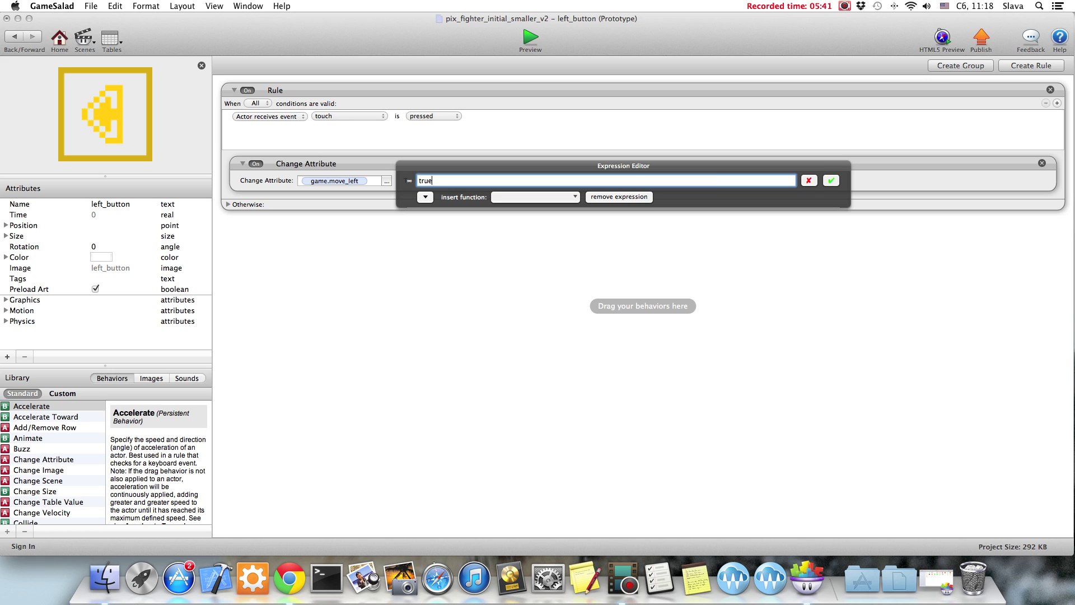
{"action": "left_click", "coordinate": [831, 180]}
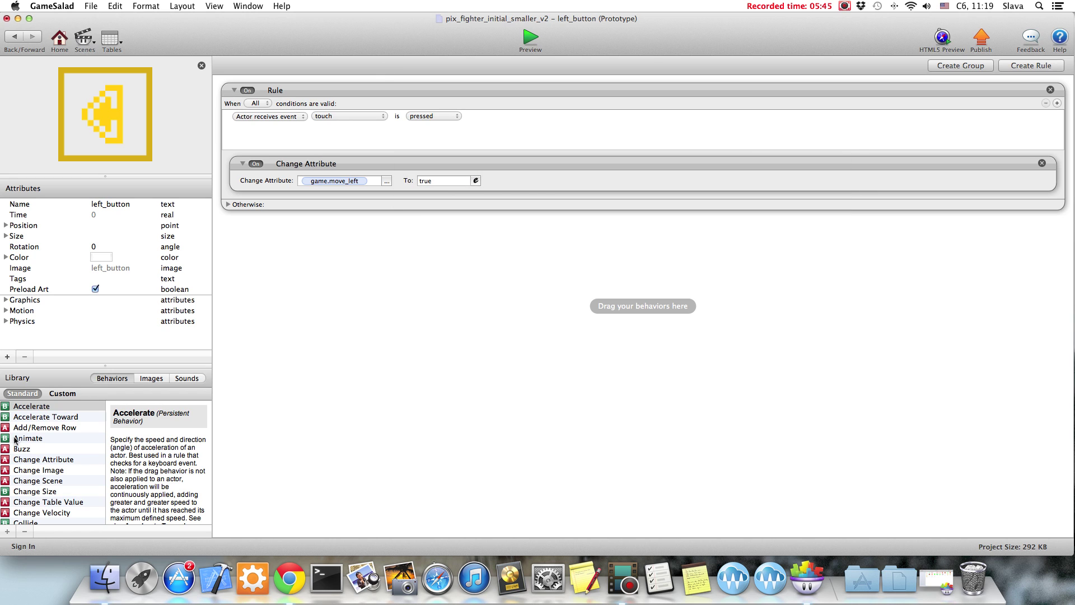
{"action": "left_click_drag", "start_coordinate": [12, 439], "coordinate": [311, 214]}
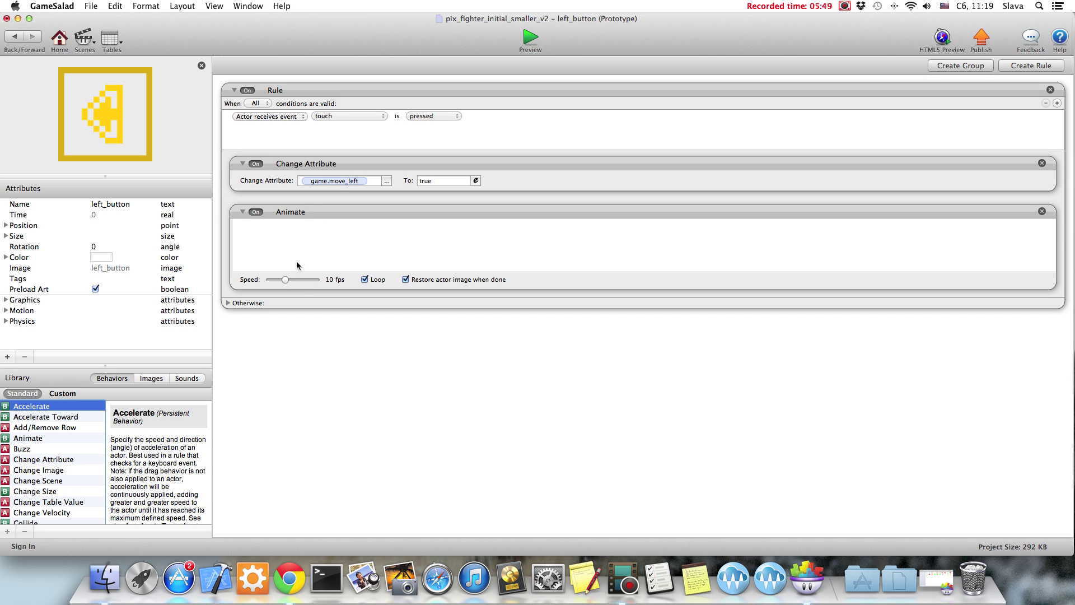
{"action": "left_click", "coordinate": [321, 211]}
{"action": "key", "text": "Delete"}
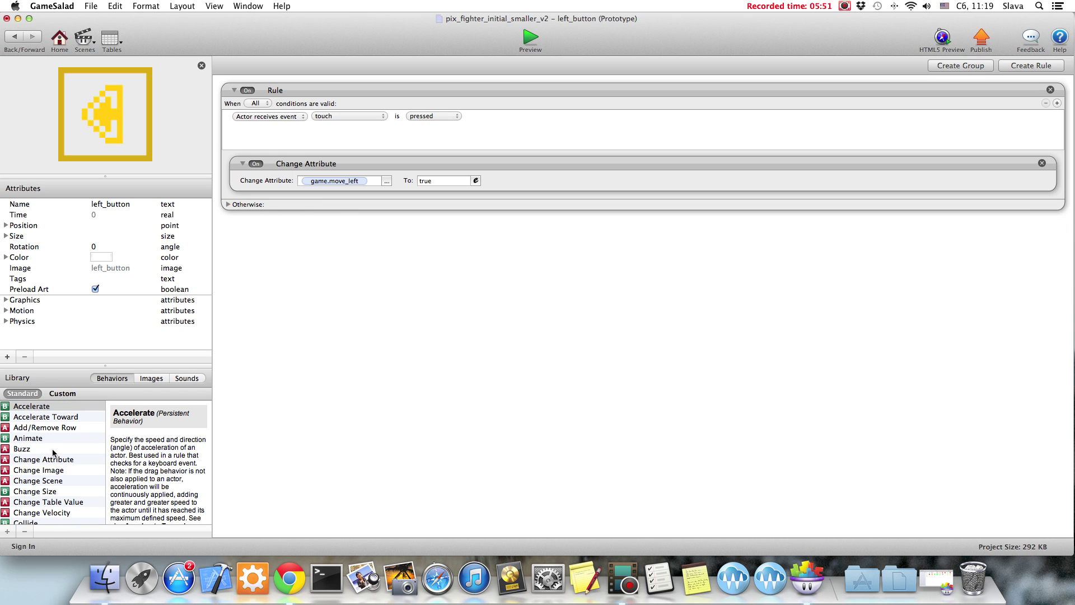
- Add a Change Image behavior below Change Attribute in the touch rule and set its image to left_button_pressed
{"action": "scroll", "coordinate": [55, 467], "scroll_direction": "down", "scroll_amount": 5}
{"action": "scroll", "coordinate": [47, 450], "scroll_direction": "up", "scroll_amount": 2}
{"action": "left_click_drag", "start_coordinate": [39, 432], "coordinate": [317, 210]}
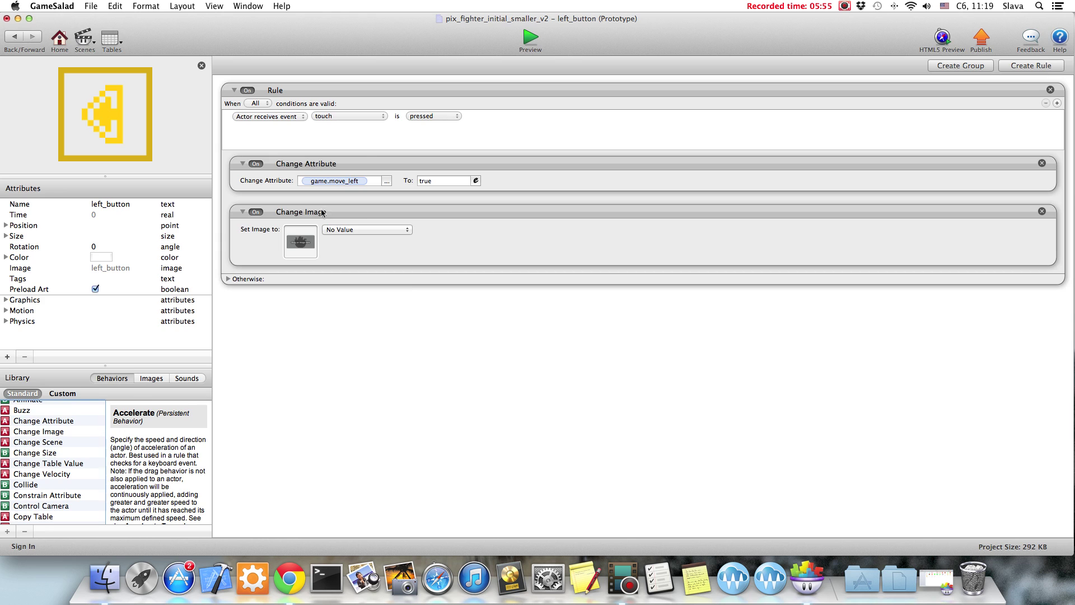
{"action": "left_click", "coordinate": [340, 230]}
{"action": "left_click", "coordinate": [303, 431]}
{"action": "left_click", "coordinate": [150, 380]}
{"action": "scroll", "coordinate": [149, 470], "scroll_direction": "down", "scroll_amount": 3}
{"action": "scroll", "coordinate": [148, 465], "scroll_direction": "down", "scroll_amount": 3}
{"action": "scroll", "coordinate": [150, 458], "scroll_direction": "down", "scroll_amount": 2}
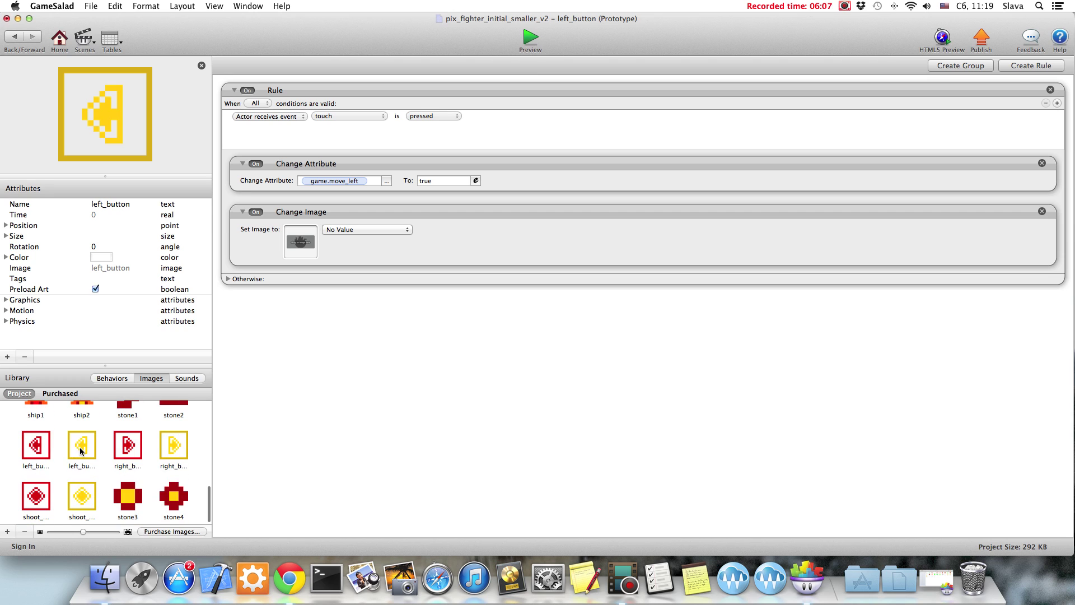
{"action": "left_click", "coordinate": [81, 445]}
{"action": "left_click", "coordinate": [43, 447]}
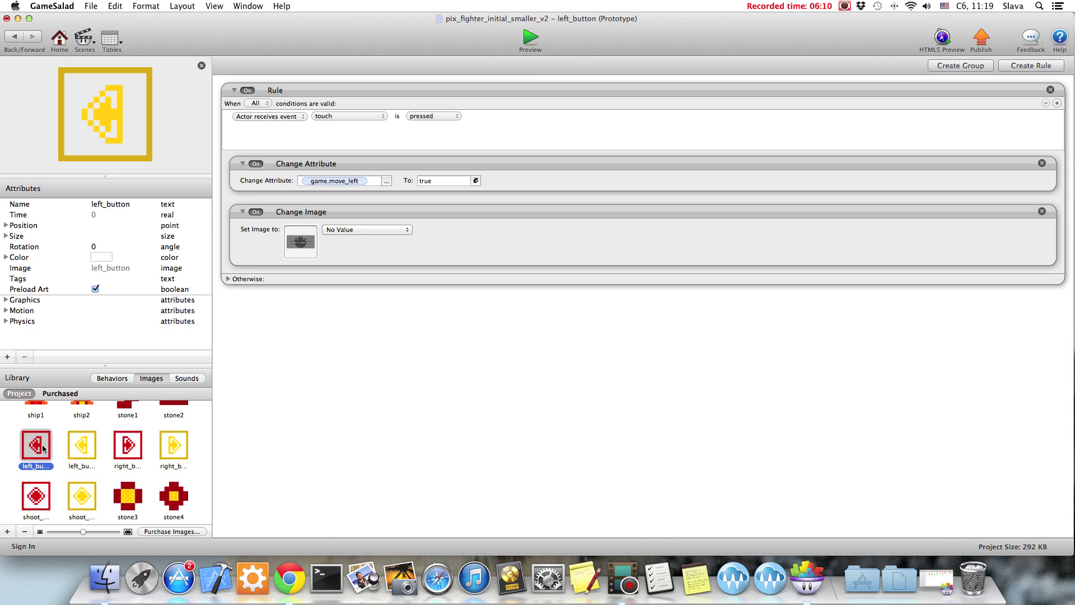
{"action": "left_click", "coordinate": [339, 231]}
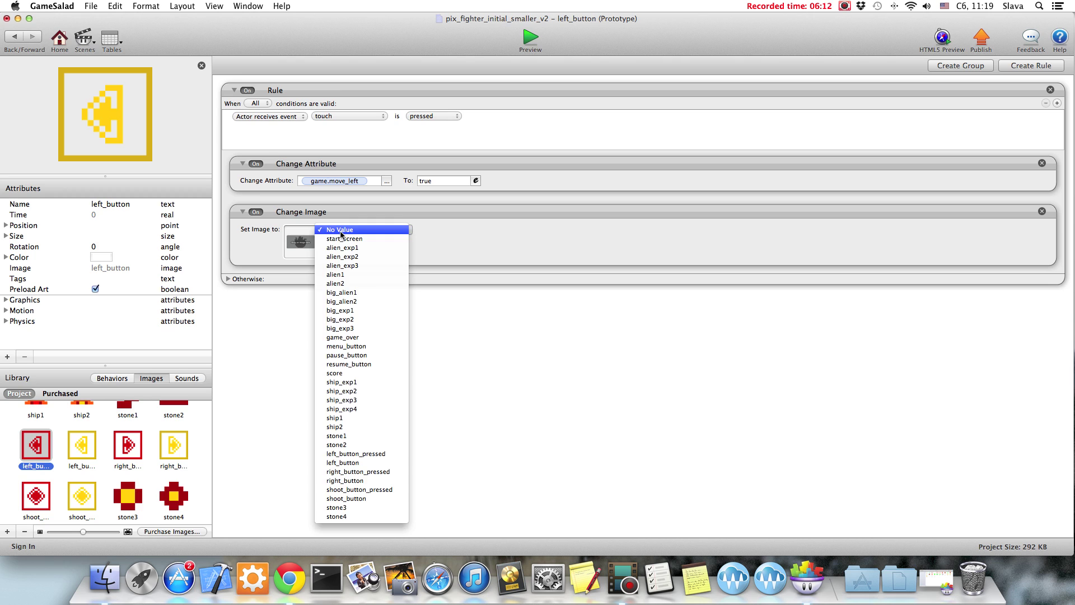
{"action": "left_click", "coordinate": [351, 456]}
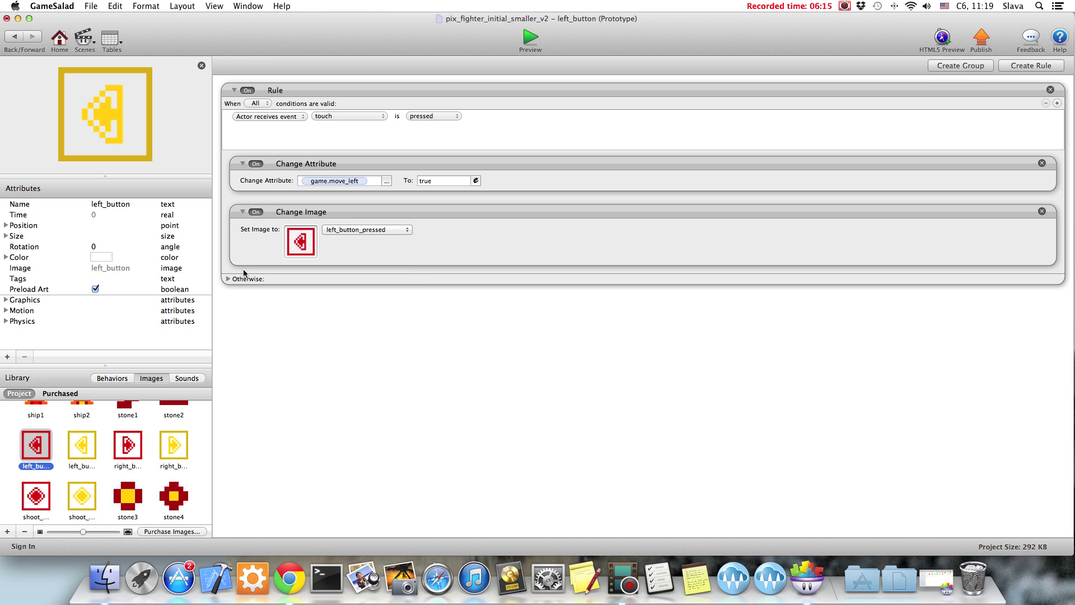
- Copy the rule's Change Attribute and Change Image behaviors into its Otherwise section
{"action": "left_click", "coordinate": [227, 279]}
{"action": "left_click", "coordinate": [430, 161]}
{"action": "left_click", "coordinate": [422, 210], "text": "shift"}
{"action": "left_click", "coordinate": [407, 312]}
{"action": "key", "text": "super+v"}
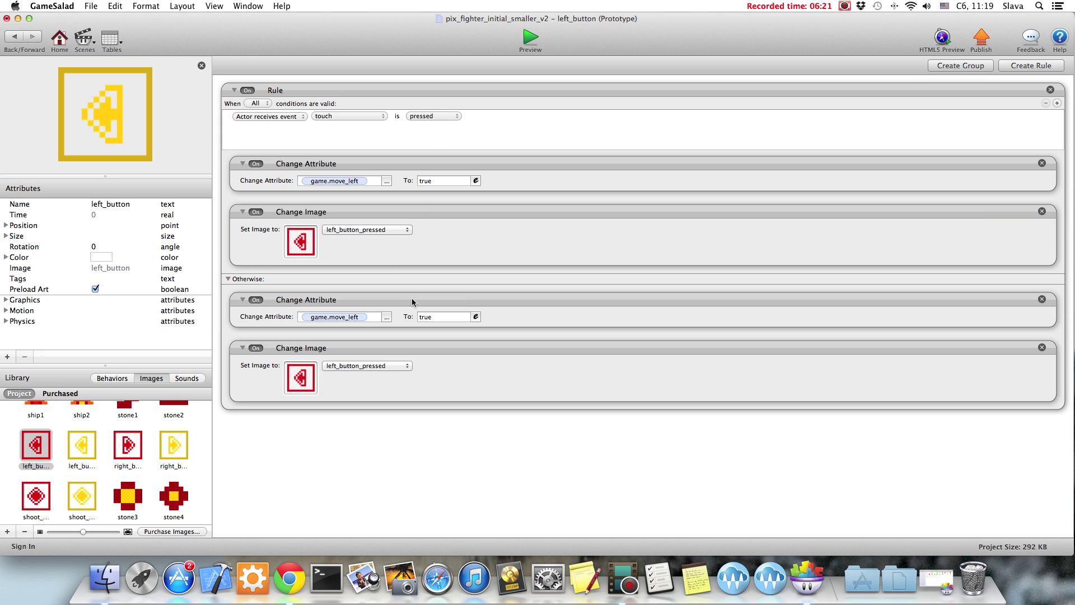
- In the Otherwise section, set game.move_left to false and the Change Image behavior's image to left_button
{"action": "left_click", "coordinate": [435, 318]}
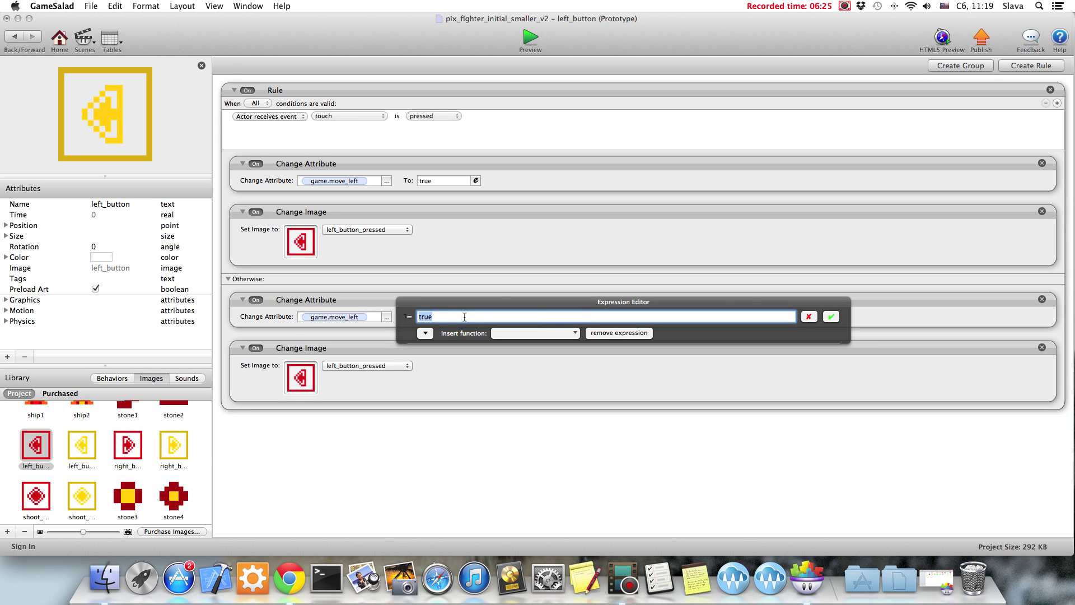
{"action": "type", "text": "false"}
{"action": "left_click", "coordinate": [836, 319]}
{"action": "left_click", "coordinate": [314, 347]}
{"action": "left_click", "coordinate": [348, 366]}
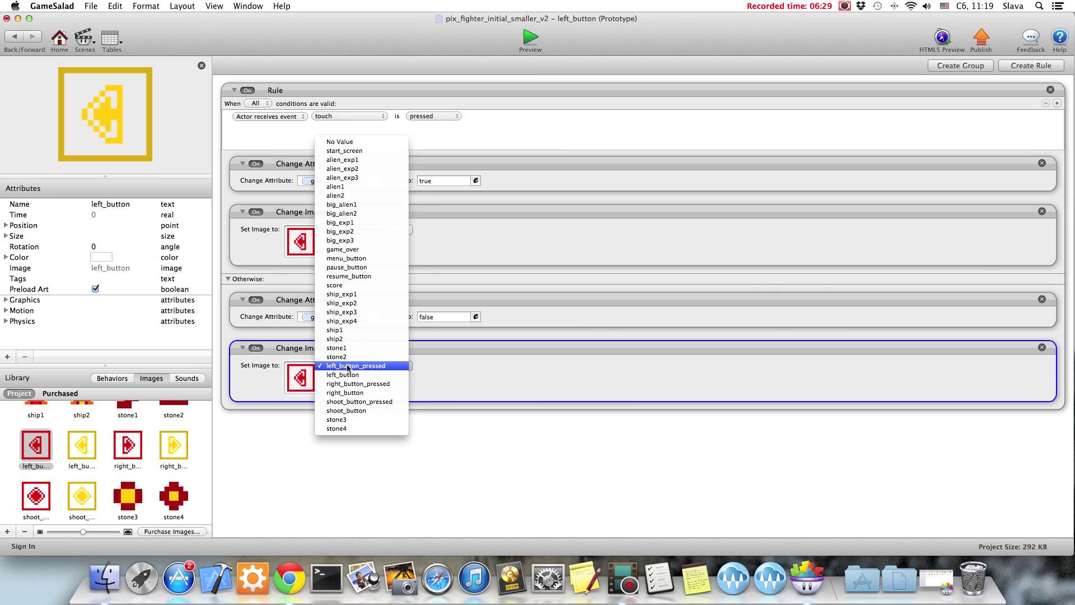
{"action": "left_click", "coordinate": [343, 372]}
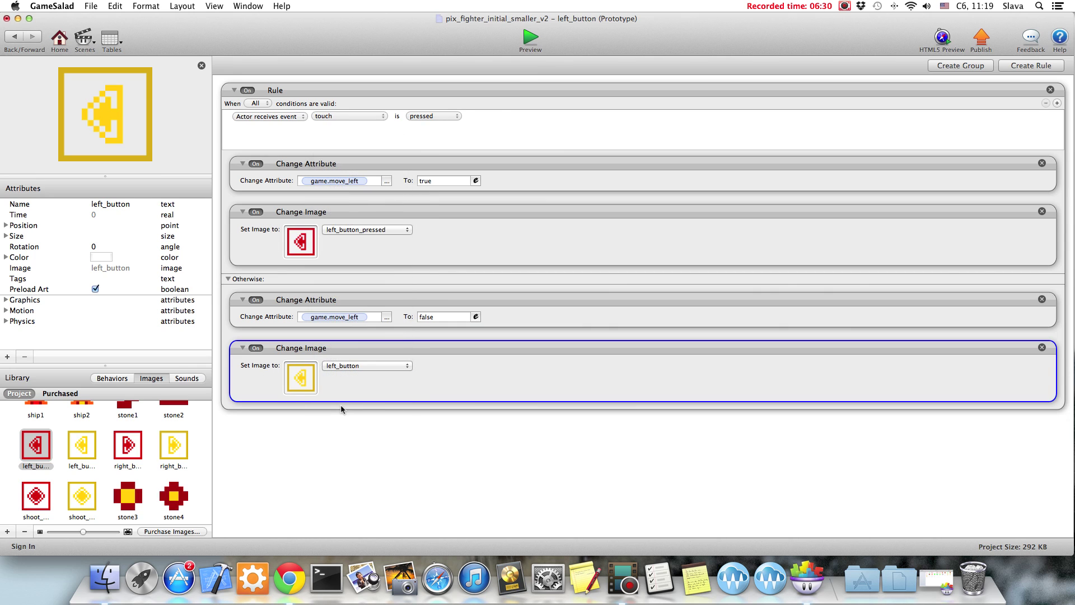
- Preview the game from the start screen, test the left button in the main scene, and return to the left_button actor
{"action": "left_click", "coordinate": [530, 37]}
{"action": "left_click", "coordinate": [554, 305]}
{"action": "left_click", "coordinate": [498, 376]}
{"action": "left_click", "coordinate": [497, 375]}
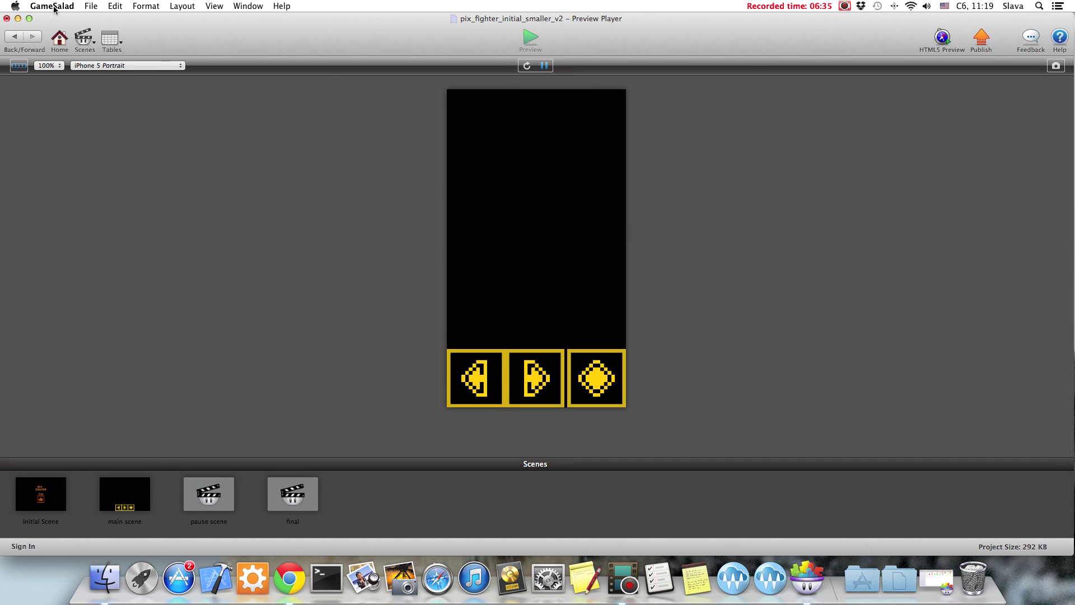
{"action": "left_click", "coordinate": [13, 37]}
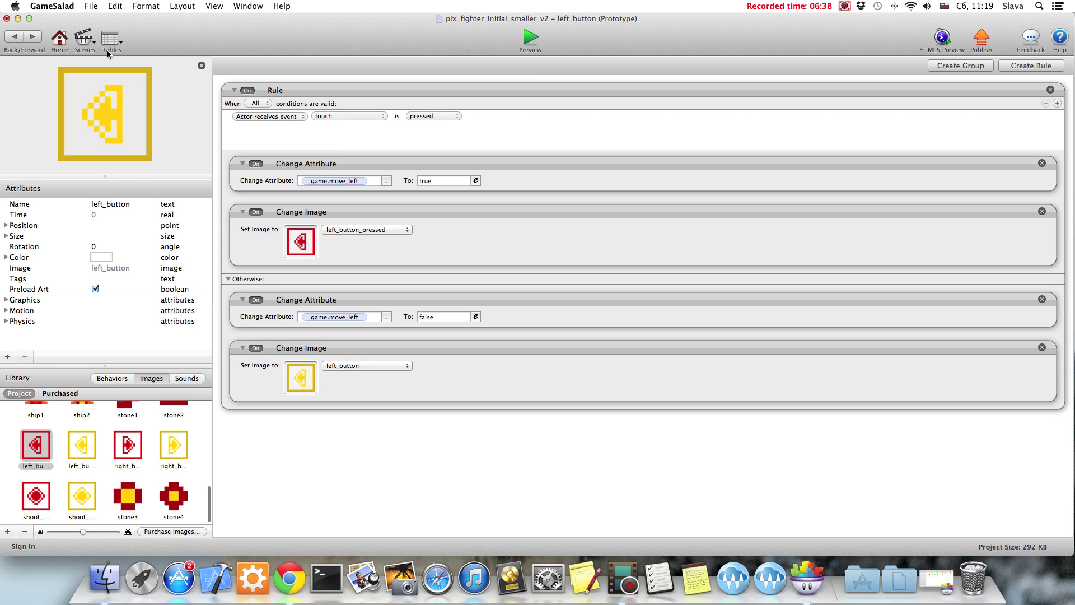
- Open the right_button actor from the main scene and create a rule with the condition touch is pressed
{"action": "left_click", "coordinate": [14, 37]}
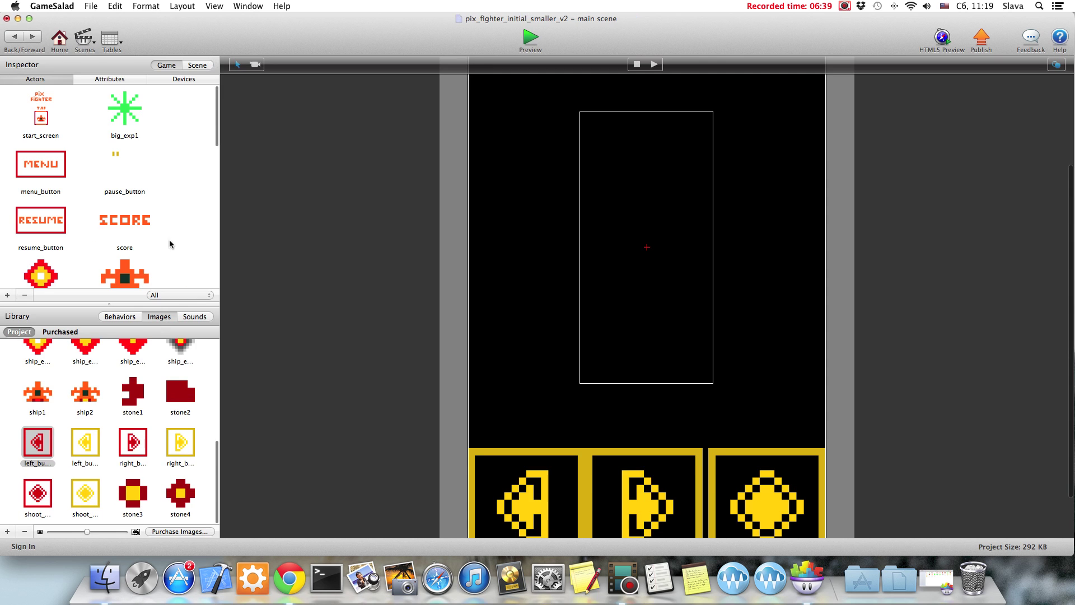
{"action": "scroll", "coordinate": [142, 184], "scroll_direction": "down", "scroll_amount": 3}
{"action": "double_click", "coordinate": [125, 150]}
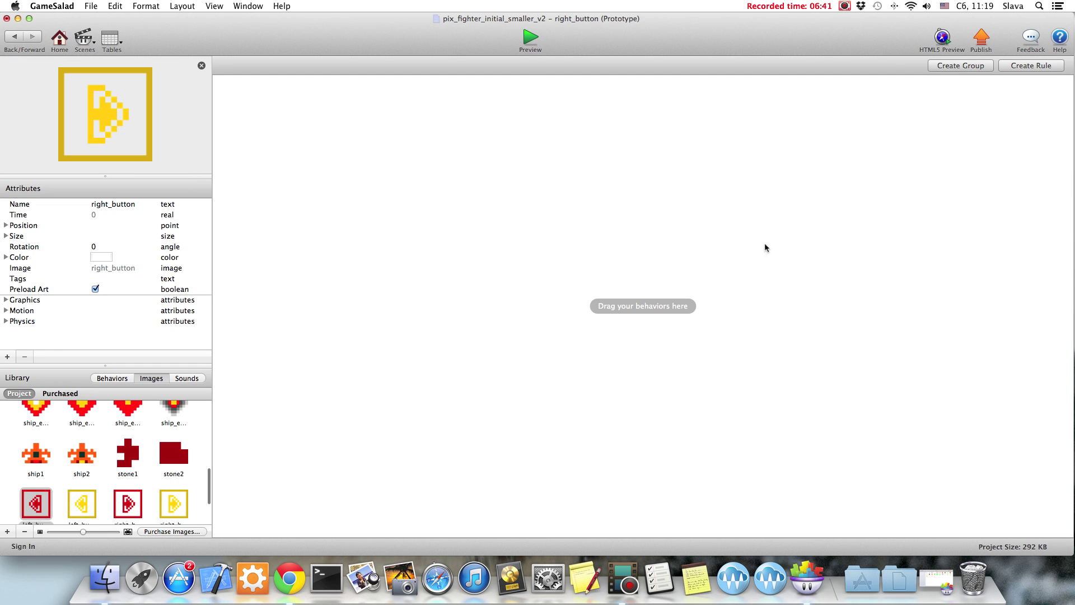
{"action": "left_click", "coordinate": [1025, 66]}
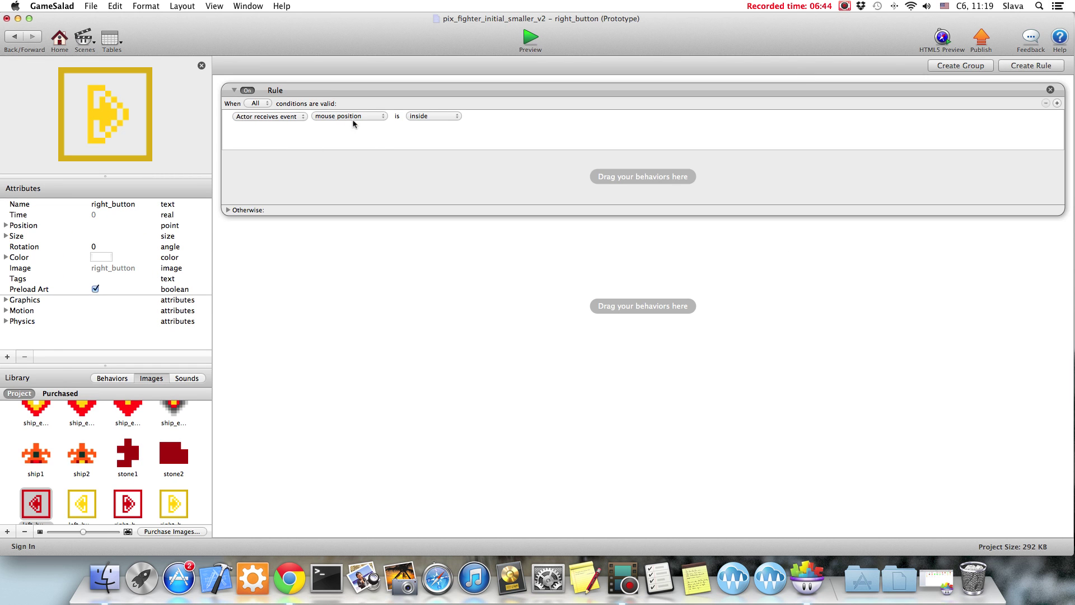
{"action": "left_click", "coordinate": [335, 118]}
{"action": "left_click", "coordinate": [335, 128]}
- Add a Change Attribute behavior to the touch rule that sets game.move_right to true
{"action": "left_click", "coordinate": [114, 378]}
{"action": "left_click_drag", "start_coordinate": [49, 423], "coordinate": [385, 177]}
{"action": "left_click", "coordinate": [336, 180]}
{"action": "left_click", "coordinate": [324, 192]}
{"action": "scroll", "coordinate": [390, 240], "scroll_direction": "down", "scroll_amount": 1}
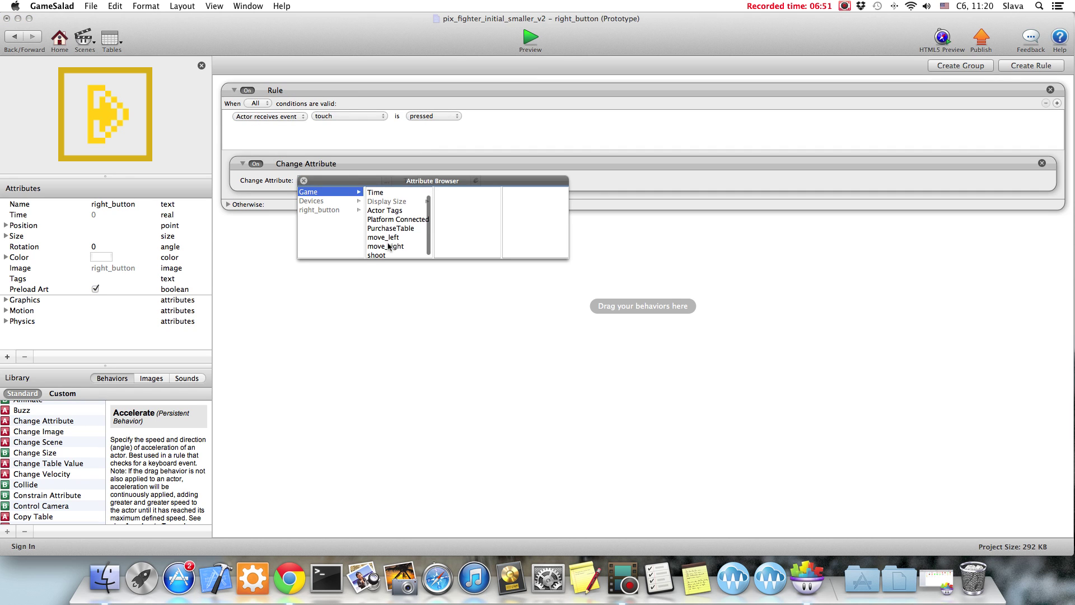
{"action": "left_click", "coordinate": [391, 247]}
{"action": "left_click", "coordinate": [465, 181]}
{"action": "left_click", "coordinate": [475, 180]}
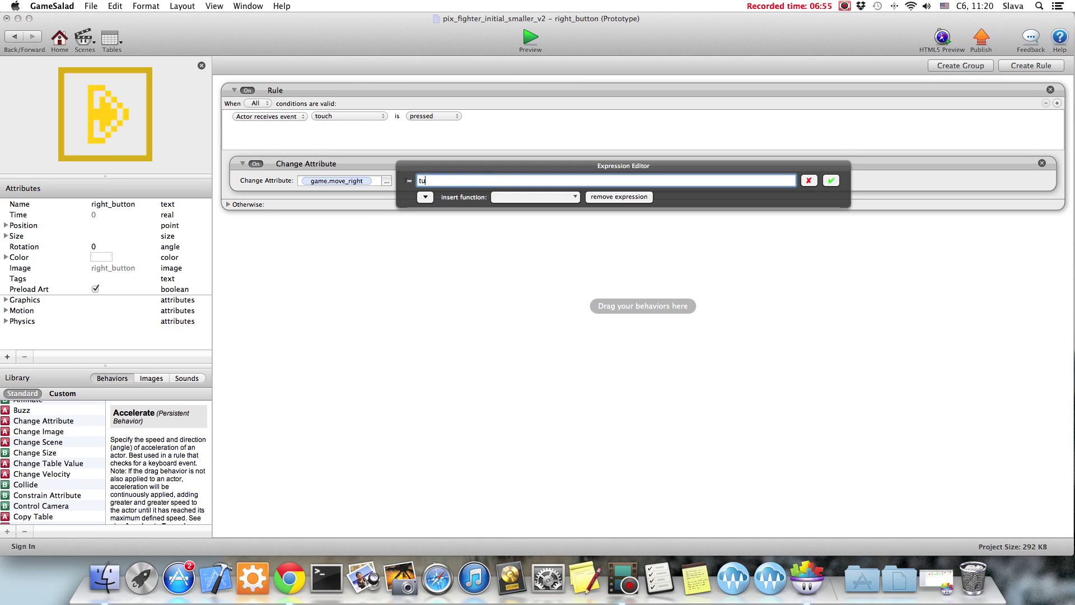
{"action": "left_click", "coordinate": [831, 180]}
- Add a Change Image behavior below Change Attribute and set its image to right_button_pressed
{"action": "left_click_drag", "start_coordinate": [28, 437], "coordinate": [329, 215]}
{"action": "left_click", "coordinate": [344, 229]}
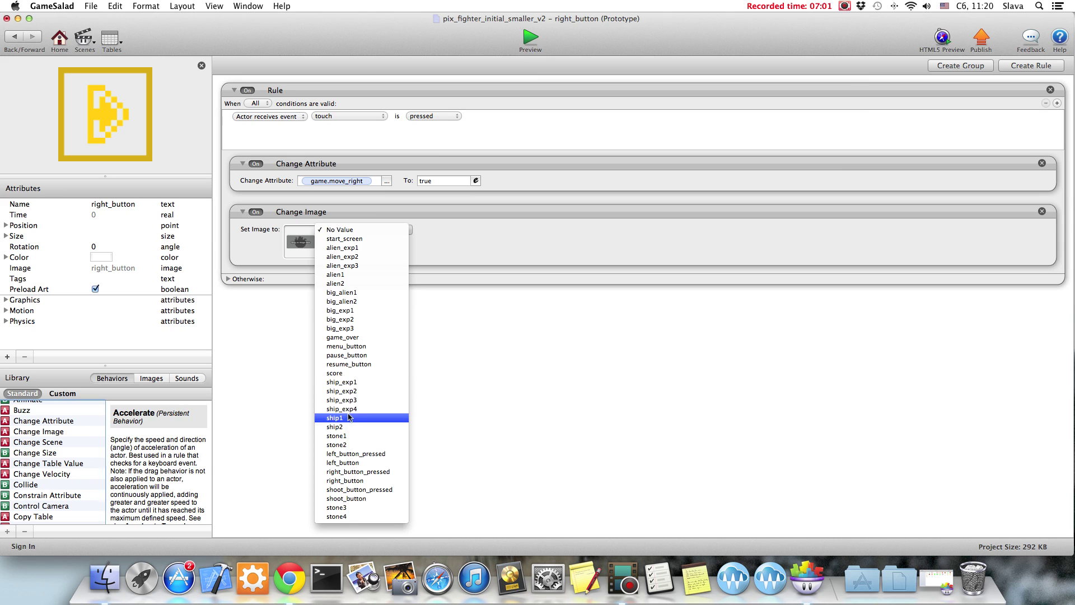
{"action": "left_click", "coordinate": [348, 472]}
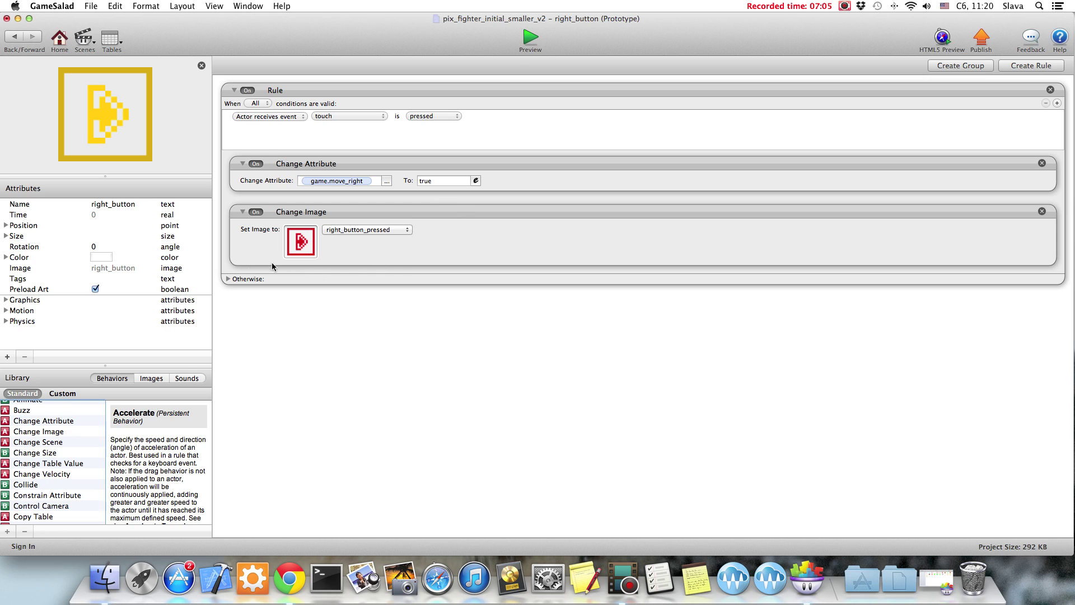
- Copy the right button rule's Change Attribute and Change Image behaviors into its Otherwise section
{"action": "left_click", "coordinate": [228, 279]}
{"action": "left_click", "coordinate": [369, 219]}
{"action": "left_click", "coordinate": [377, 166], "text": "shift"}
{"action": "key", "text": "super+c"}
{"action": "left_click", "coordinate": [384, 310]}
{"action": "key", "text": "super+v"}
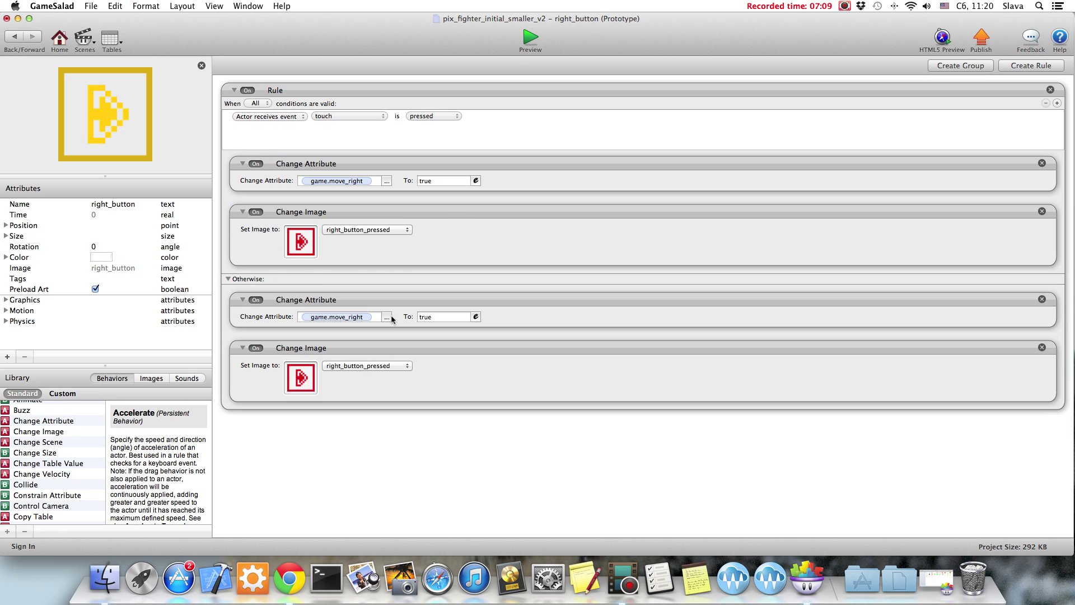
- In the Otherwise section, set game.move_right to false and the Change Image behavior's image to right_button
{"action": "left_click", "coordinate": [451, 316]}
{"action": "type", "text": "false"}
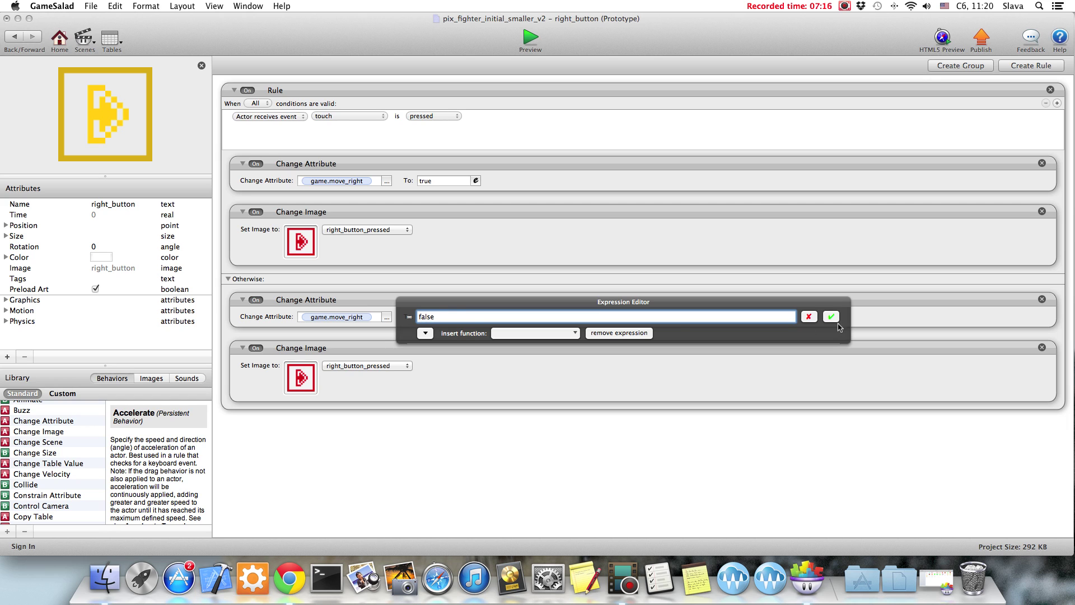
{"action": "left_click", "coordinate": [832, 318]}
{"action": "left_click", "coordinate": [429, 302]}
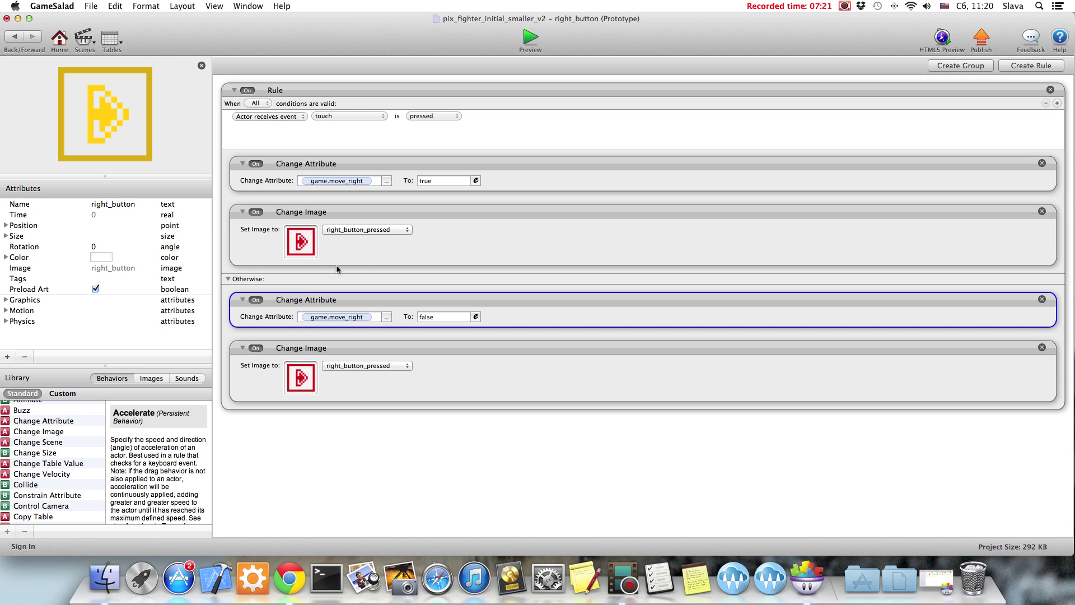
{"action": "left_click", "coordinate": [368, 367]}
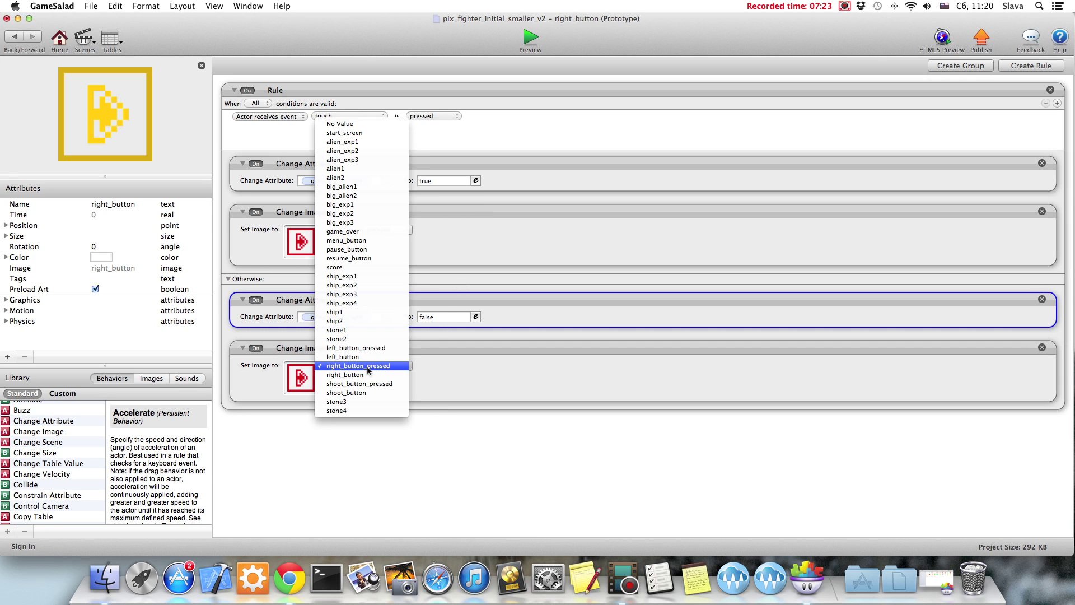
{"action": "left_click", "coordinate": [369, 374]}
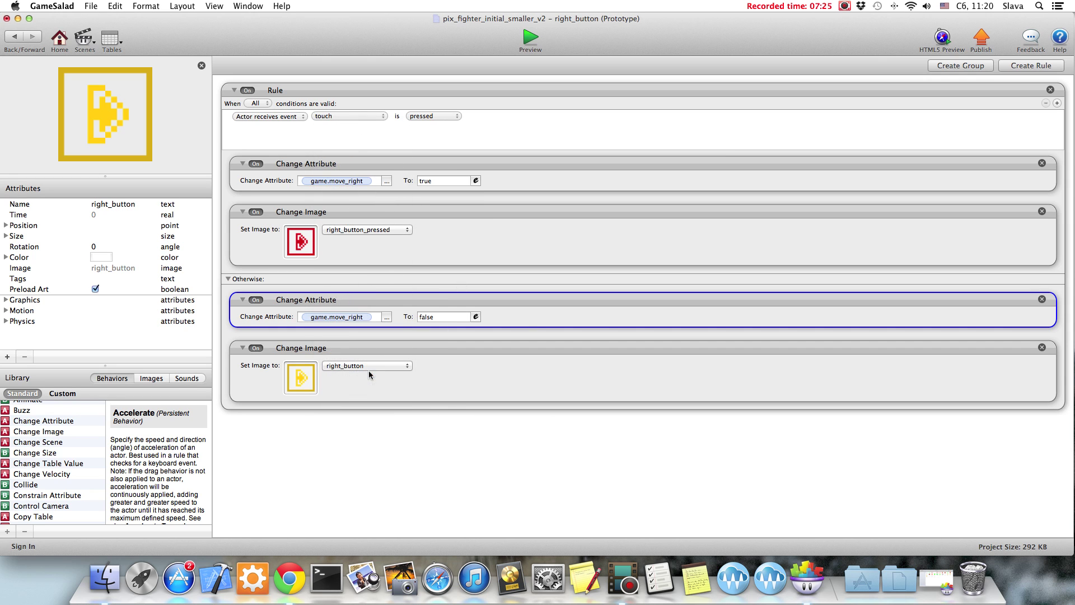
- Preview the game from the start screen, test the control buttons in the main scene, and return to the right_button actor
{"action": "left_click", "coordinate": [530, 37]}
{"action": "left_click", "coordinate": [540, 311]}
{"action": "left_click", "coordinate": [500, 370]}
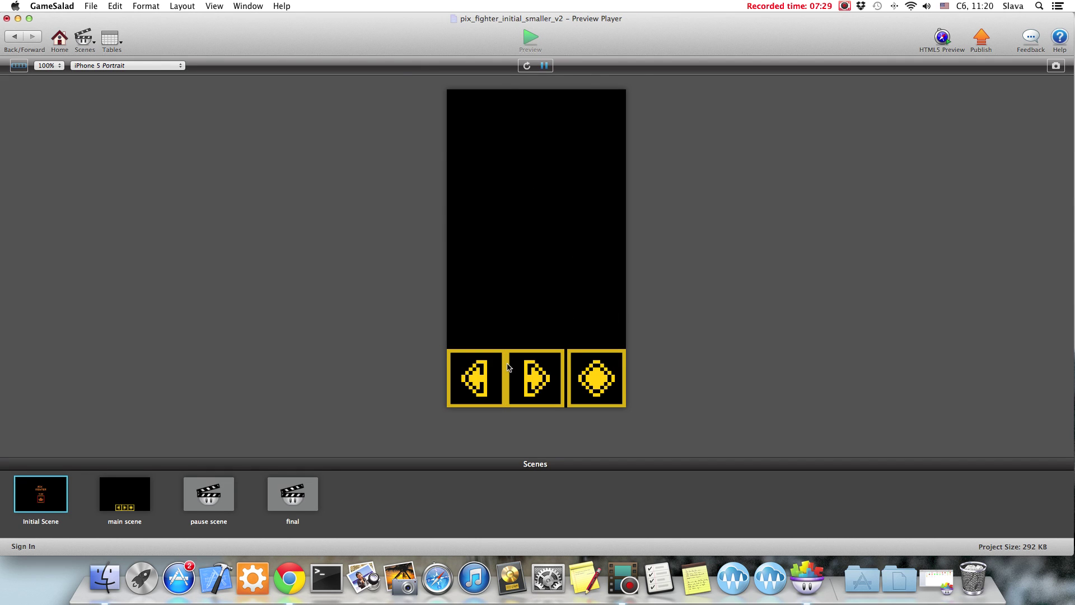
{"action": "left_click", "coordinate": [16, 37]}
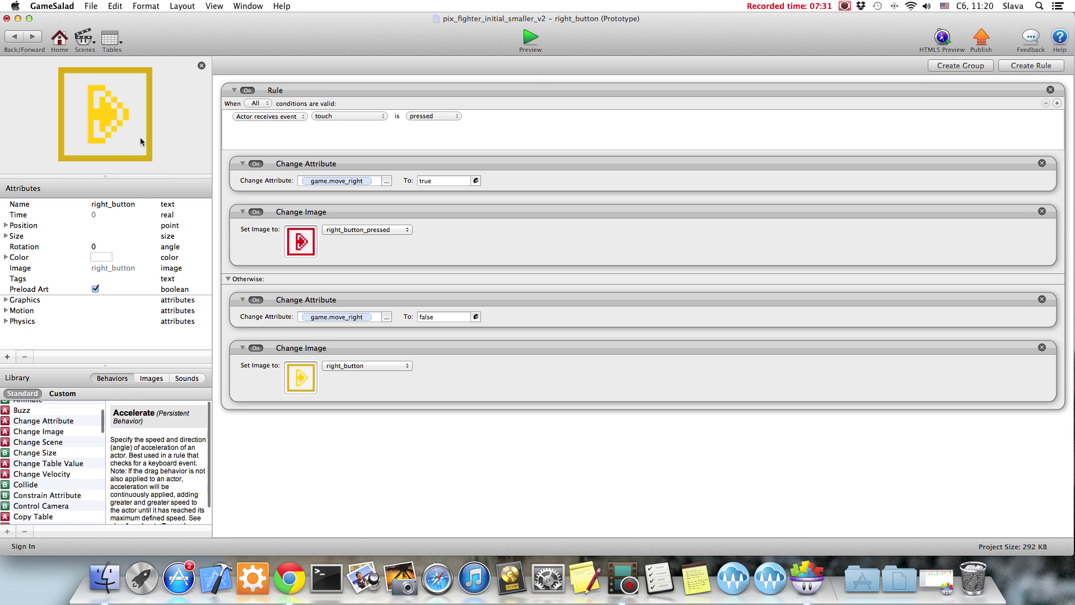
- Open the shoot_button actor from the main scene and create a rule with the condition touch is pressed
{"action": "left_click", "coordinate": [15, 37]}
{"action": "scroll", "coordinate": [172, 162], "scroll_direction": "down", "scroll_amount": 5}
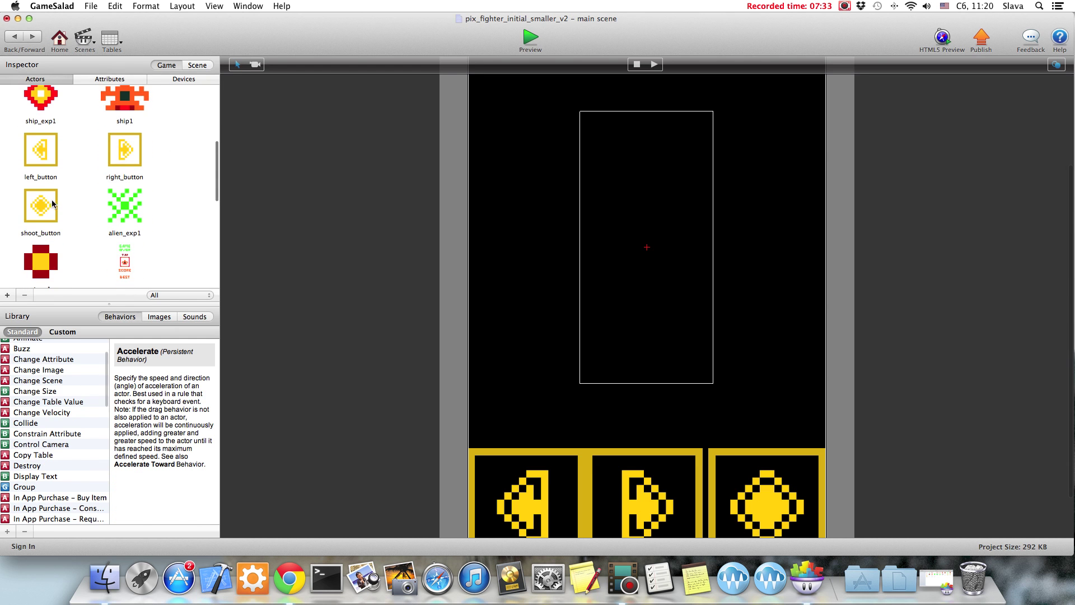
{"action": "double_click", "coordinate": [41, 205]}
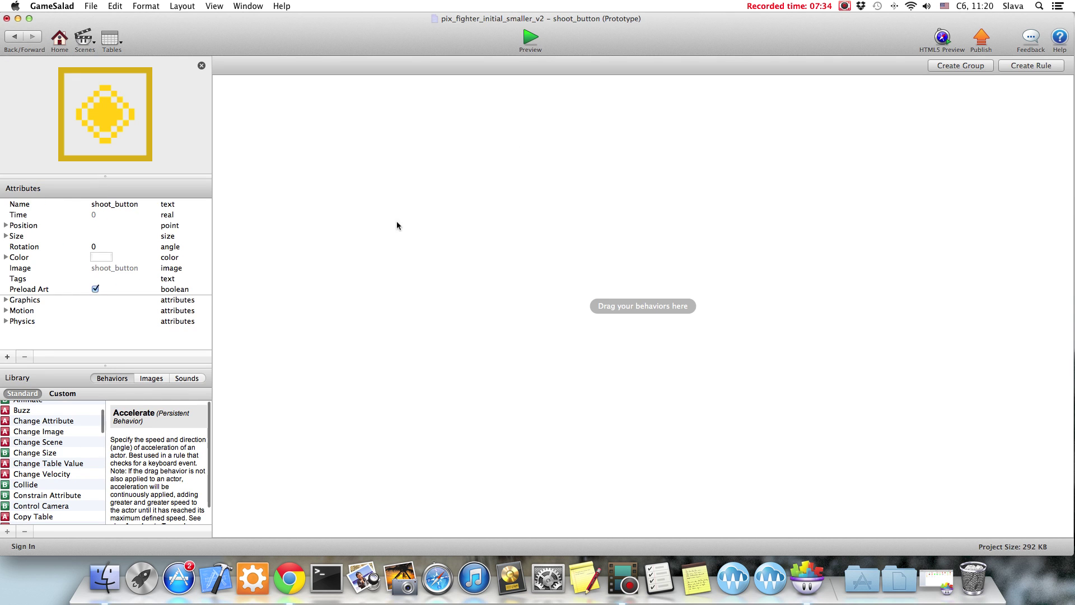
{"action": "left_click", "coordinate": [1042, 68]}
{"action": "left_click", "coordinate": [274, 116]}
{"action": "left_click", "coordinate": [275, 116]}
{"action": "left_click", "coordinate": [348, 117]}
{"action": "left_click", "coordinate": [336, 125]}
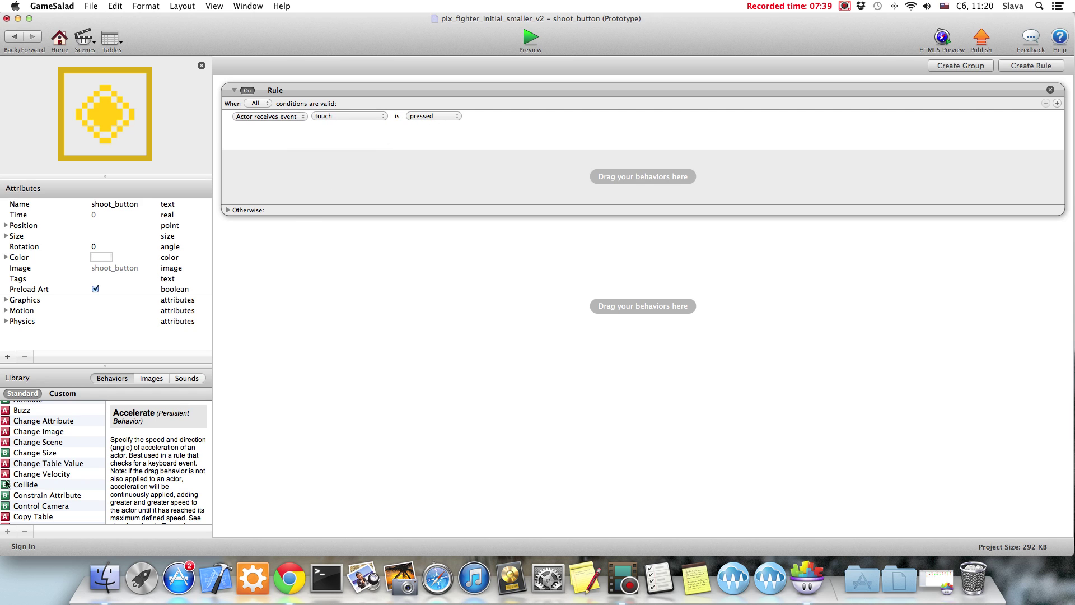
- Add a Change Attribute behavior to the shoot button's touch rule that sets game.shoot to true
{"action": "left_click_drag", "start_coordinate": [32, 420], "coordinate": [369, 191]}
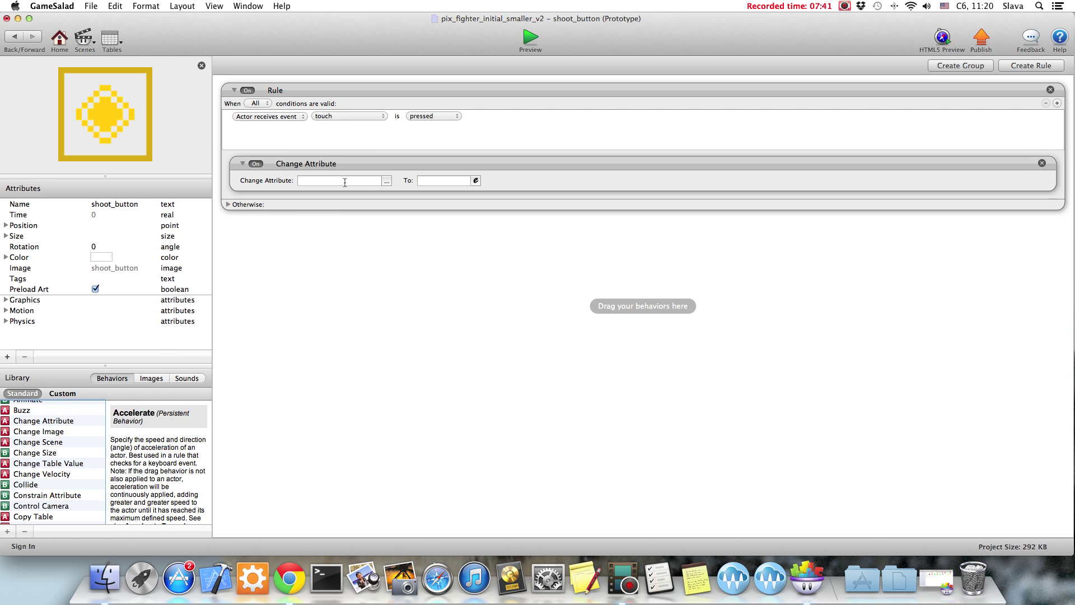
{"action": "left_click", "coordinate": [352, 180]}
{"action": "left_click", "coordinate": [315, 192]}
{"action": "scroll", "coordinate": [392, 224], "scroll_direction": "down", "scroll_amount": 1}
{"action": "left_click", "coordinate": [380, 254]}
{"action": "left_click", "coordinate": [380, 254]}
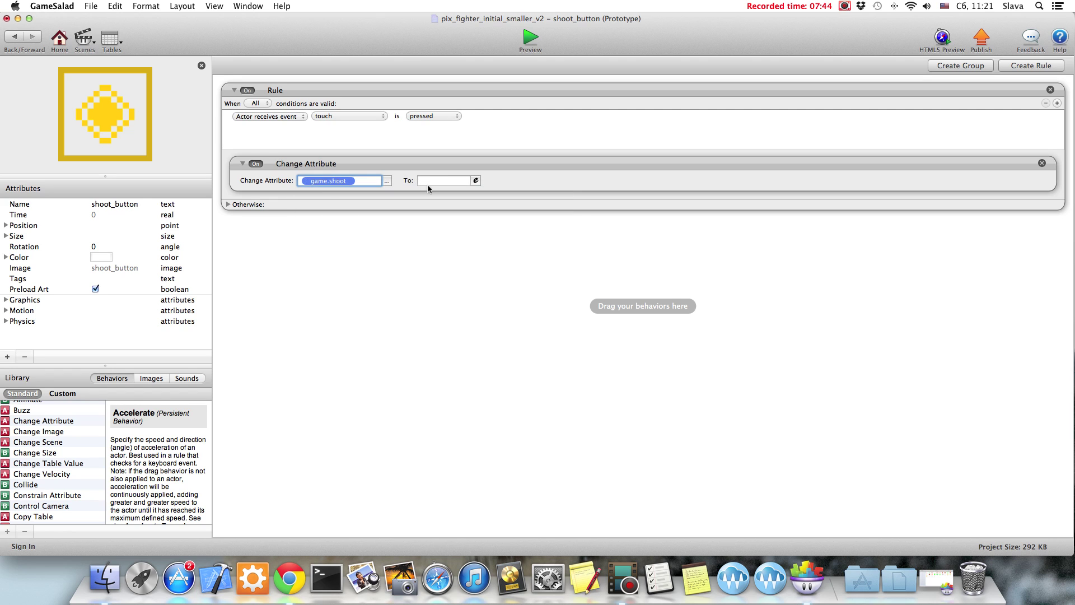
{"action": "left_click", "coordinate": [479, 181]}
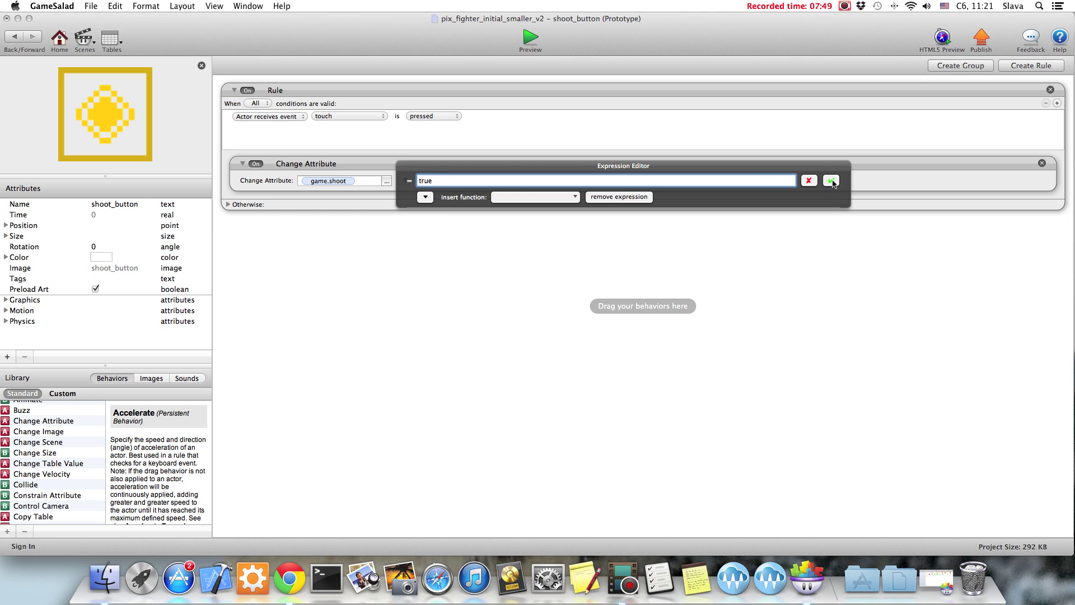
{"action": "left_click", "coordinate": [831, 180]}
- Add a Change Image behavior with the image shoot_button_pressed and place it above Change Attribute in the rule
{"action": "left_click", "coordinate": [227, 204]}
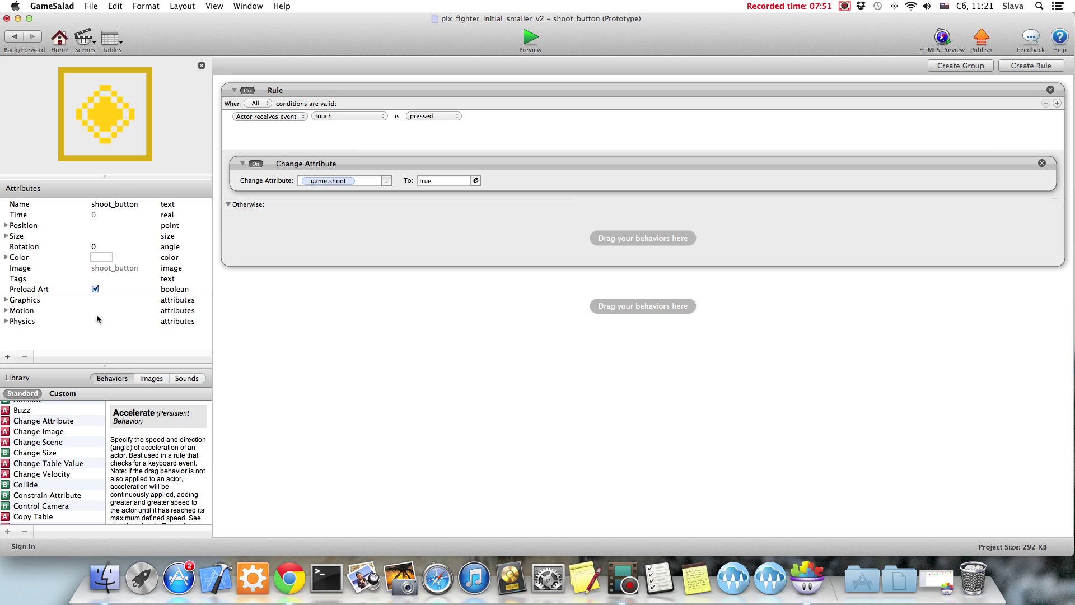
{"action": "left_click_drag", "start_coordinate": [25, 433], "coordinate": [379, 193]}
{"action": "left_click", "coordinate": [335, 230]}
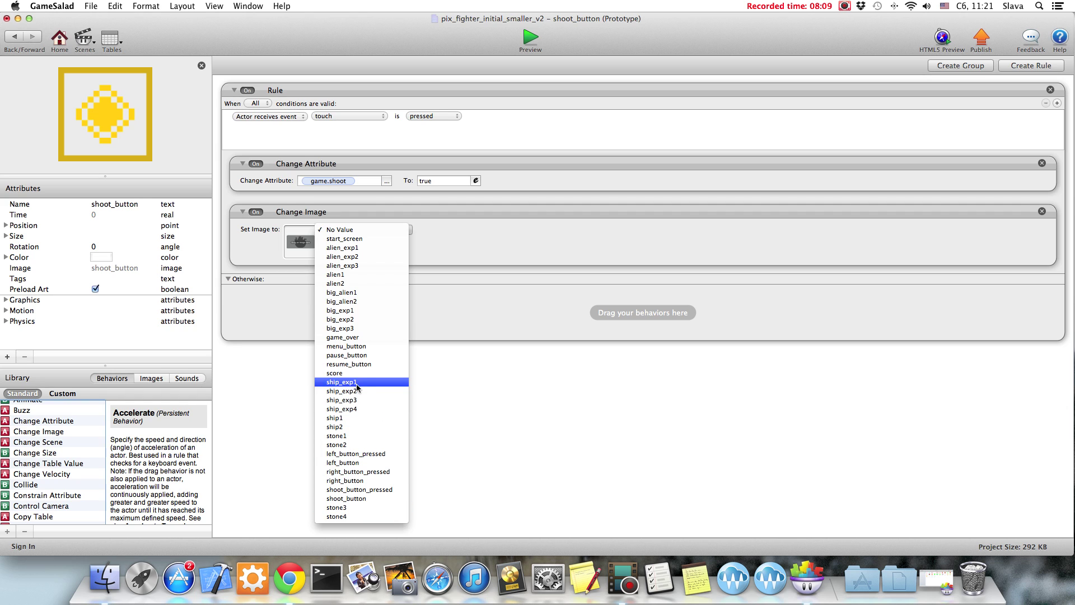
{"action": "left_click", "coordinate": [356, 490]}
{"action": "left_click_drag", "start_coordinate": [327, 213], "coordinate": [341, 164]}
- Copy the Change Attribute behavior into the Otherwise section and set game.shoot to false there
{"action": "left_click", "coordinate": [333, 254]}
{"action": "left_click_drag", "start_coordinate": [333, 254], "coordinate": [359, 315], "text": "alt"}
{"action": "left_click", "coordinate": [360, 318]}
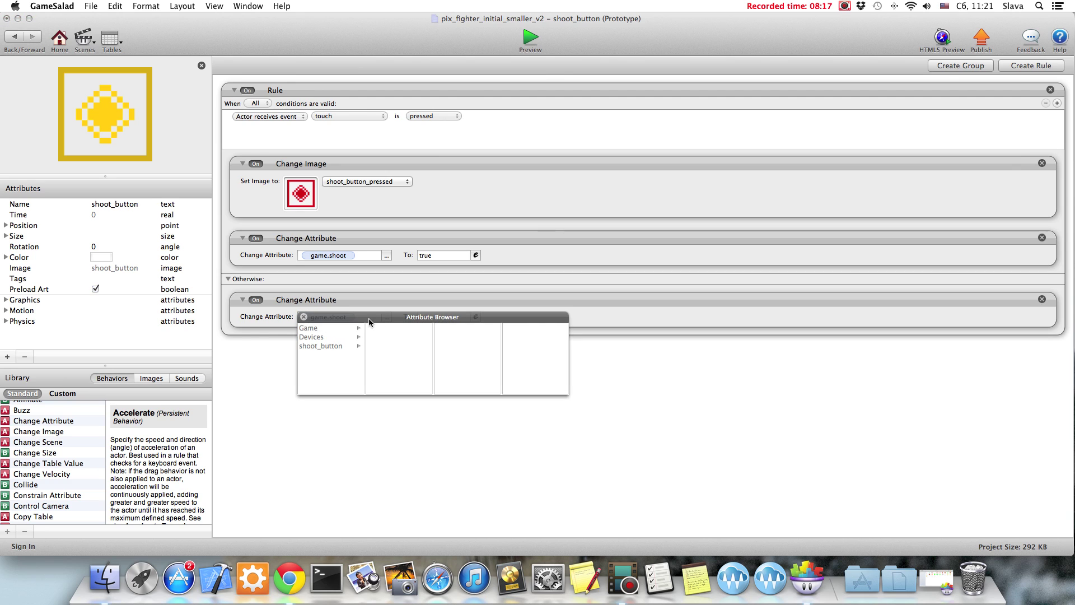
{"action": "left_click", "coordinate": [304, 316]}
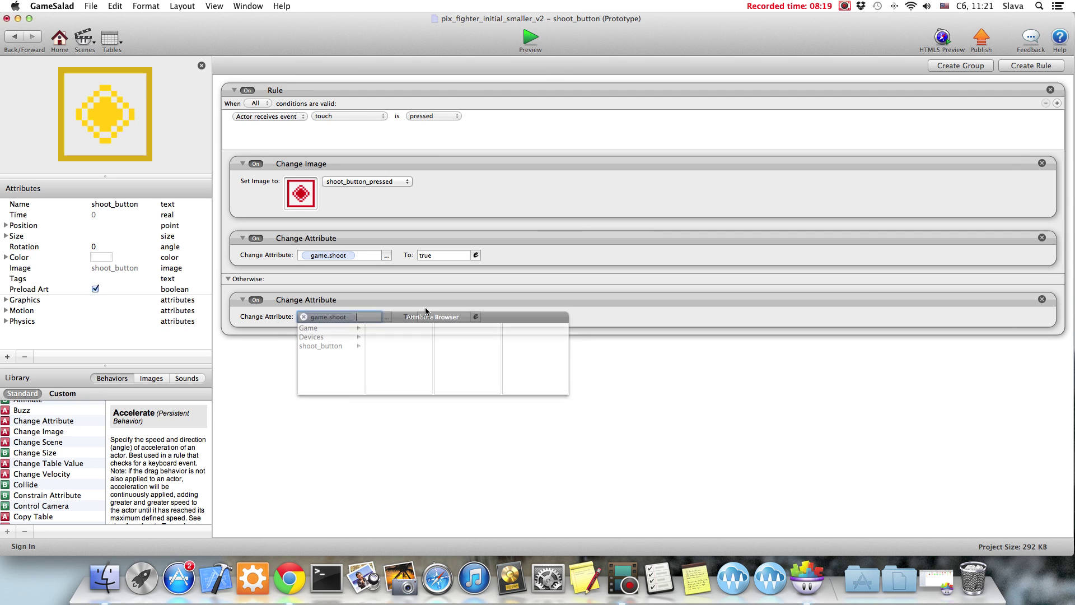
{"action": "left_click", "coordinate": [475, 317]}
{"action": "type", "text": "f"}
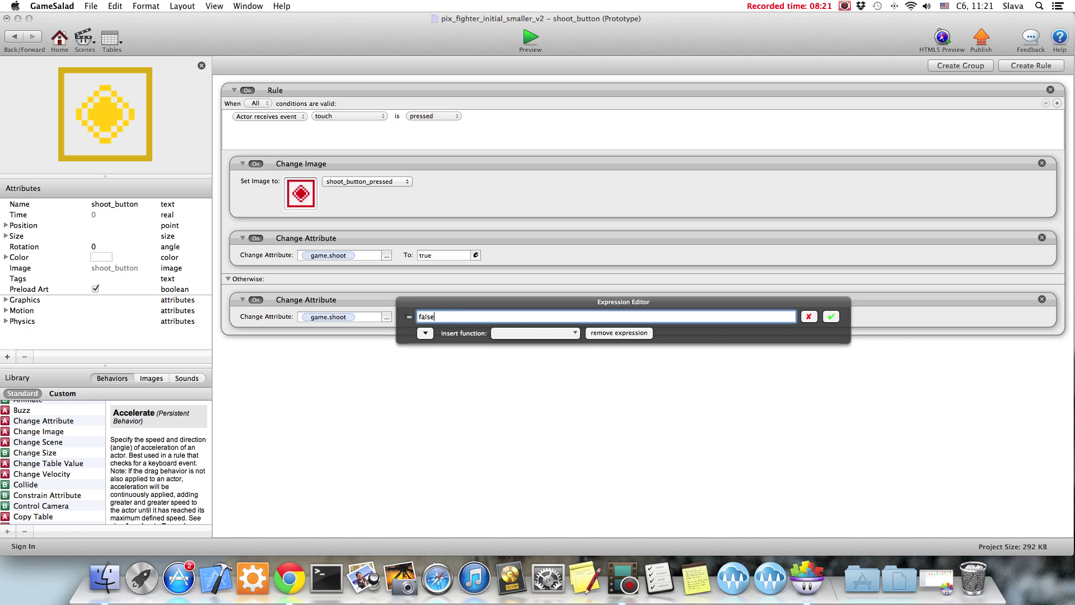
{"action": "type", "text": "alse"}
{"action": "left_click", "coordinate": [831, 317]}
- Copy the Change Image behavior into the Otherwise section and set its image to shoot_button
{"action": "left_click", "coordinate": [364, 168]}
{"action": "left_click", "coordinate": [392, 299]}
{"action": "key", "text": "super+v"}
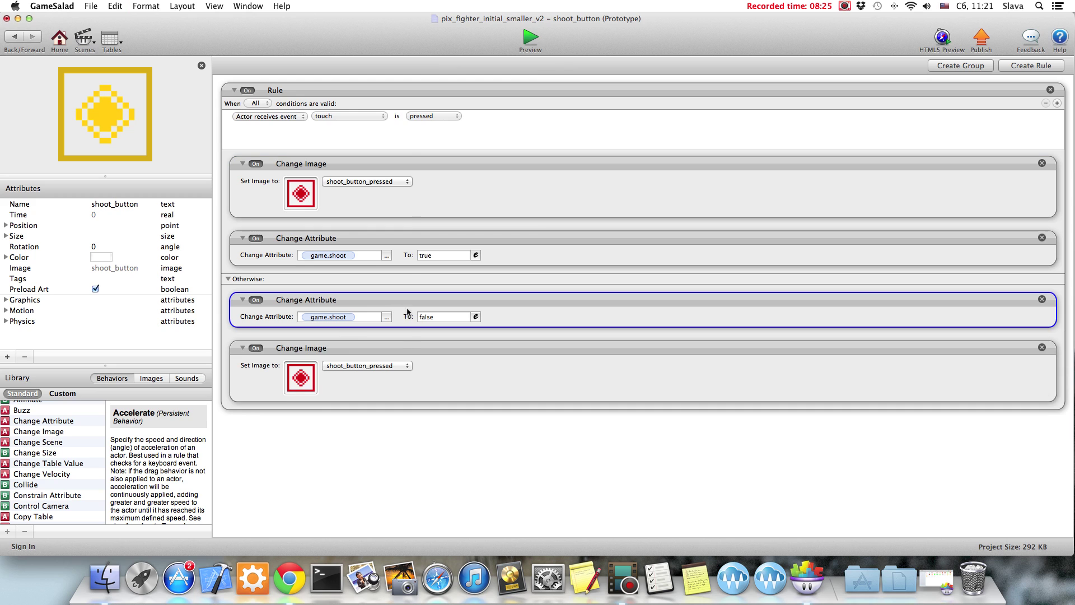
{"action": "left_click", "coordinate": [355, 366]}
{"action": "left_click", "coordinate": [353, 374]}
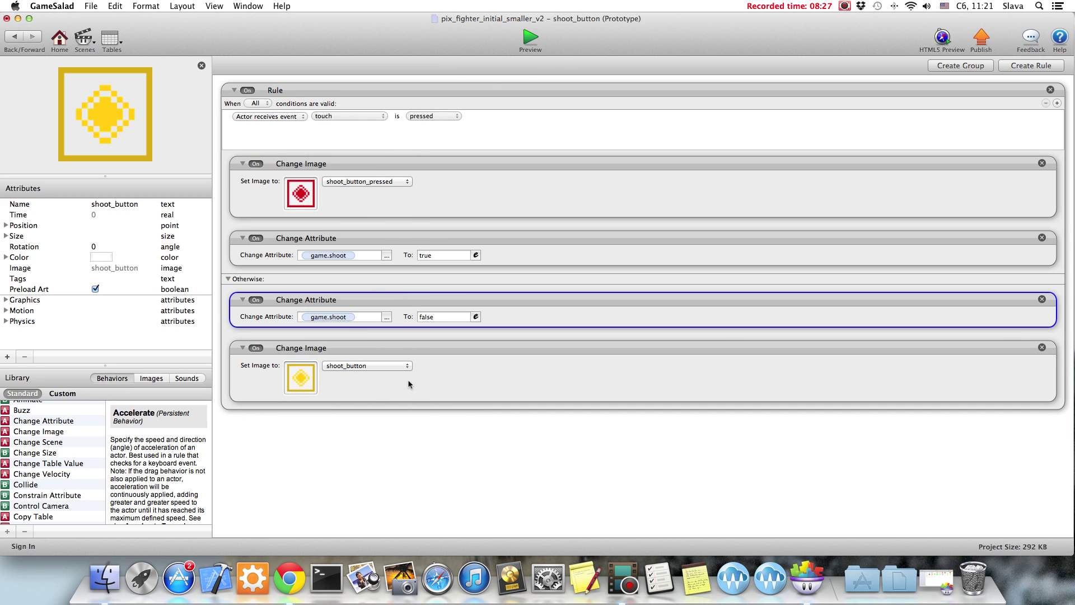
- Preview the game from the start screen, test the shoot button in the main scene, and return to the shoot_button actor
{"action": "left_click", "coordinate": [530, 38]}
{"action": "left_click", "coordinate": [571, 313]}
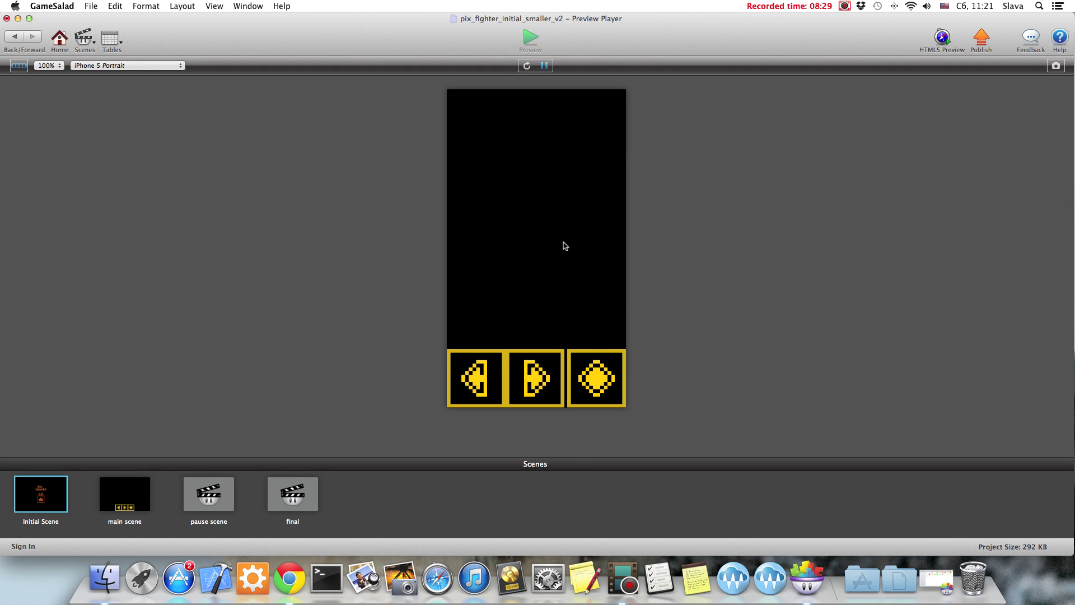
{"action": "left_click", "coordinate": [600, 379]}
{"action": "left_click", "coordinate": [15, 37]}
- Return to the main scene and place the ship1 actor just above the control buttons, near the middle
{"action": "left_click", "coordinate": [14, 37]}
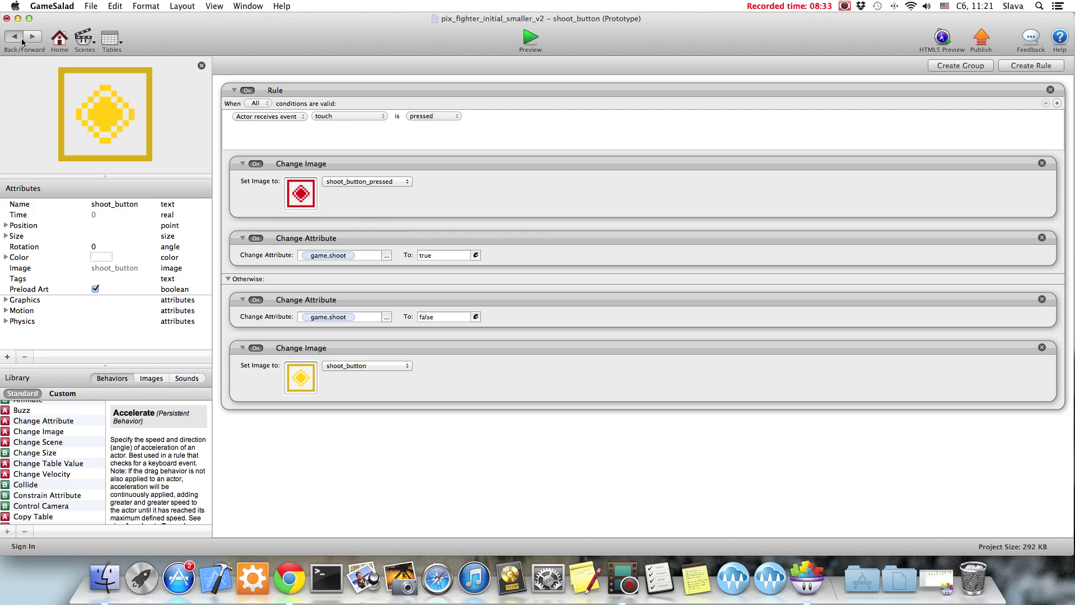
{"action": "scroll", "coordinate": [157, 163], "scroll_direction": "down", "scroll_amount": 3}
{"action": "left_click_drag", "start_coordinate": [125, 189], "coordinate": [662, 429]}
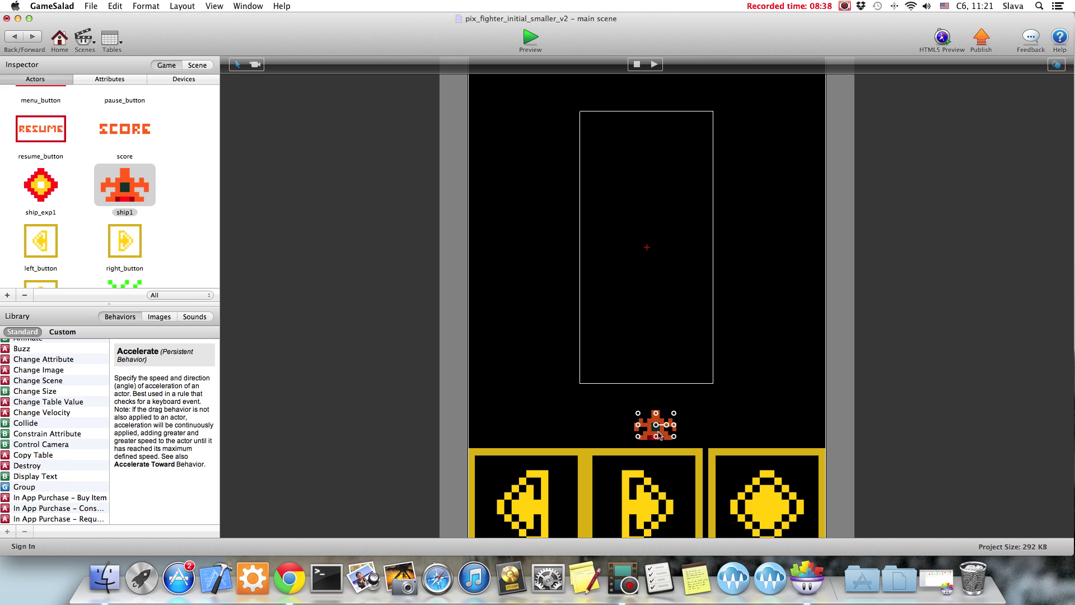
- Open the ship1 actor, create a rule, and rename it "Rule_move left"
{"action": "double_click", "coordinate": [125, 186]}
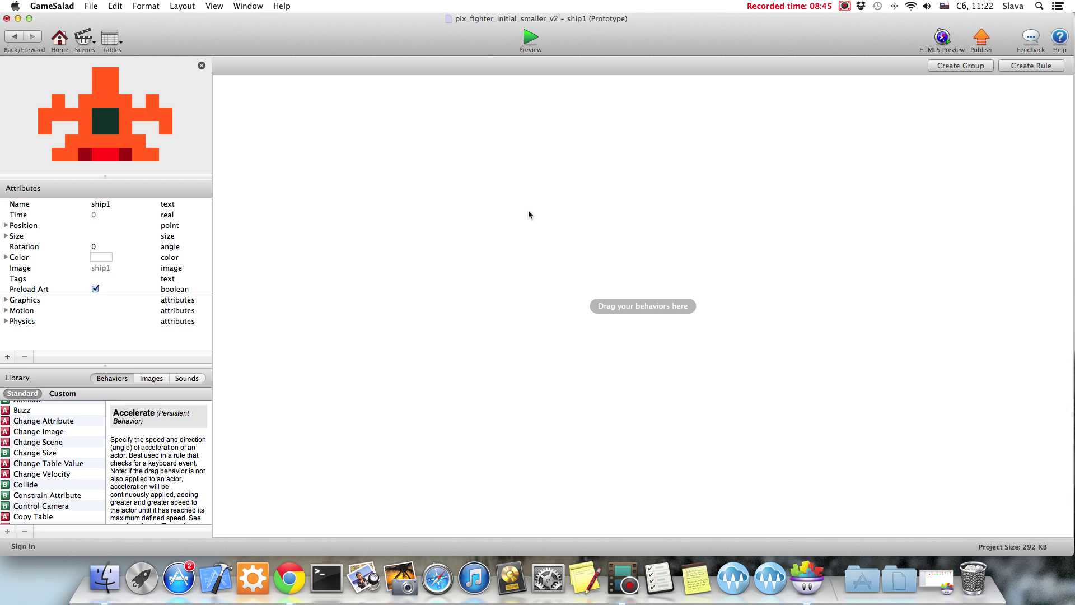
{"action": "left_click", "coordinate": [1035, 67]}
{"action": "left_click", "coordinate": [284, 90]}
{"action": "left_click", "coordinate": [298, 91]}
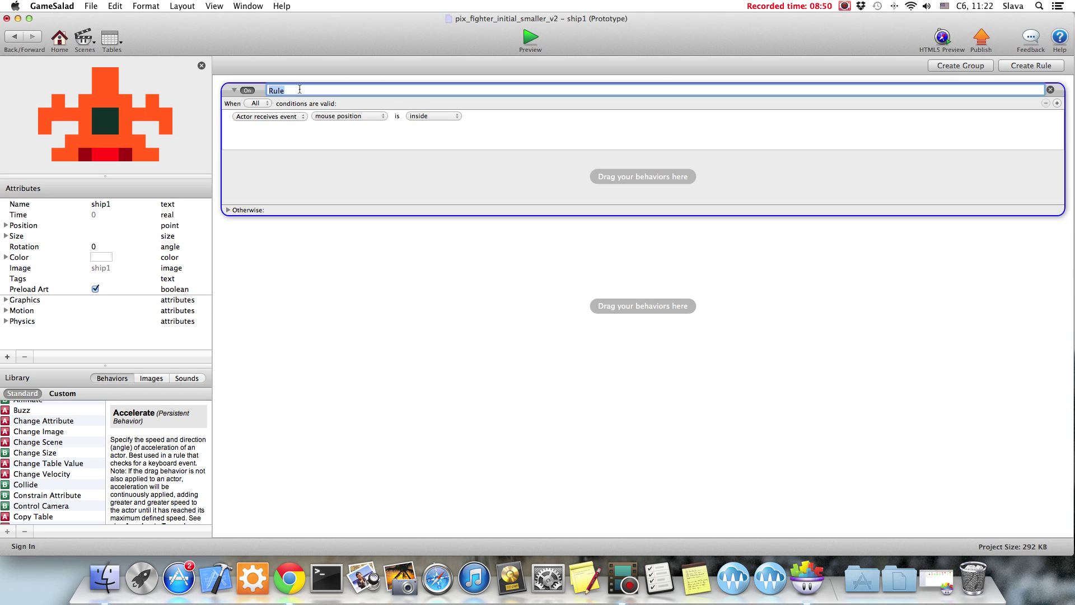
{"action": "left_click", "coordinate": [293, 94]}
{"action": "type", "text": "t"}
{"action": "key", "text": "Return"}
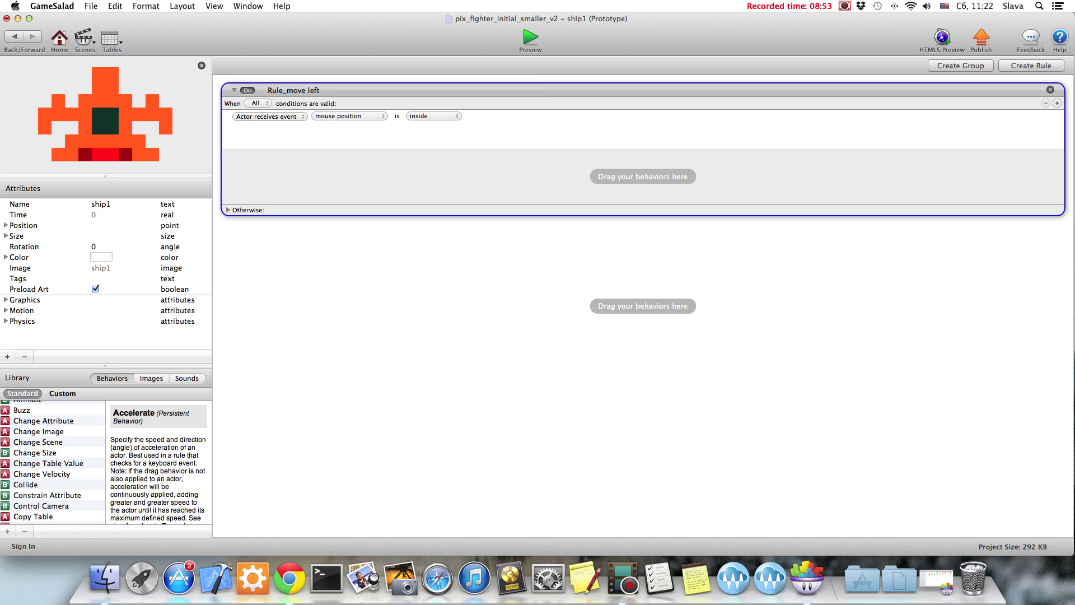
- Set the Rule_move left condition to the attribute game.move_left is true
{"action": "left_click", "coordinate": [267, 117]}
{"action": "left_click", "coordinate": [269, 125]}
{"action": "left_click", "coordinate": [336, 121]}
{"action": "left_click", "coordinate": [382, 116]}
{"action": "left_click", "coordinate": [323, 127]}
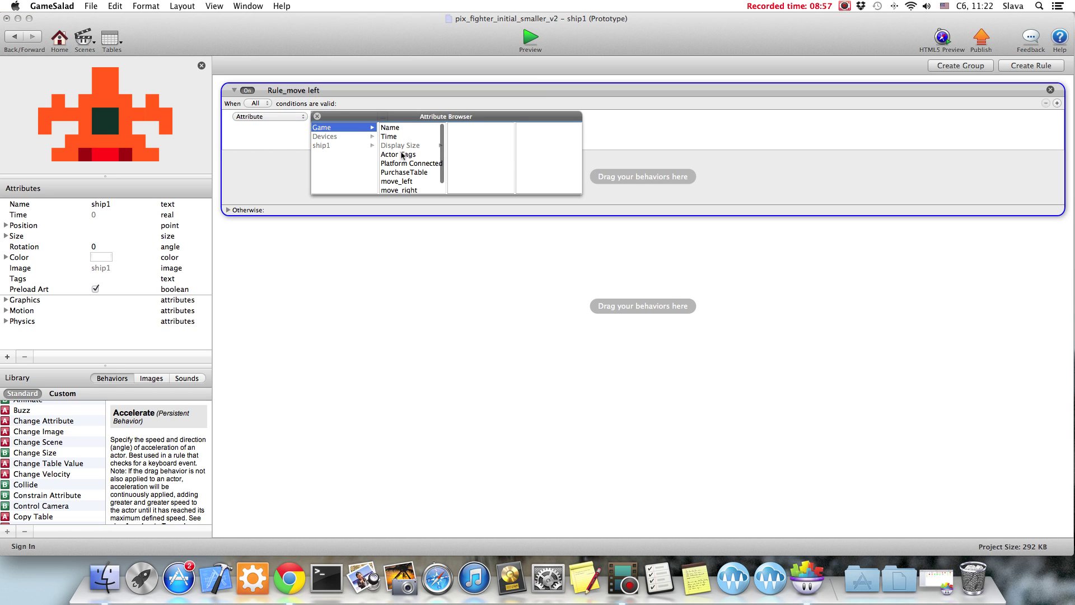
{"action": "double_click", "coordinate": [398, 177]}
{"action": "left_click", "coordinate": [414, 117]}
{"action": "left_click", "coordinate": [415, 116]}
- Add a Move behavior to Rule_move left and set its direction to 180
{"action": "scroll", "coordinate": [58, 450], "scroll_direction": "down", "scroll_amount": 10}
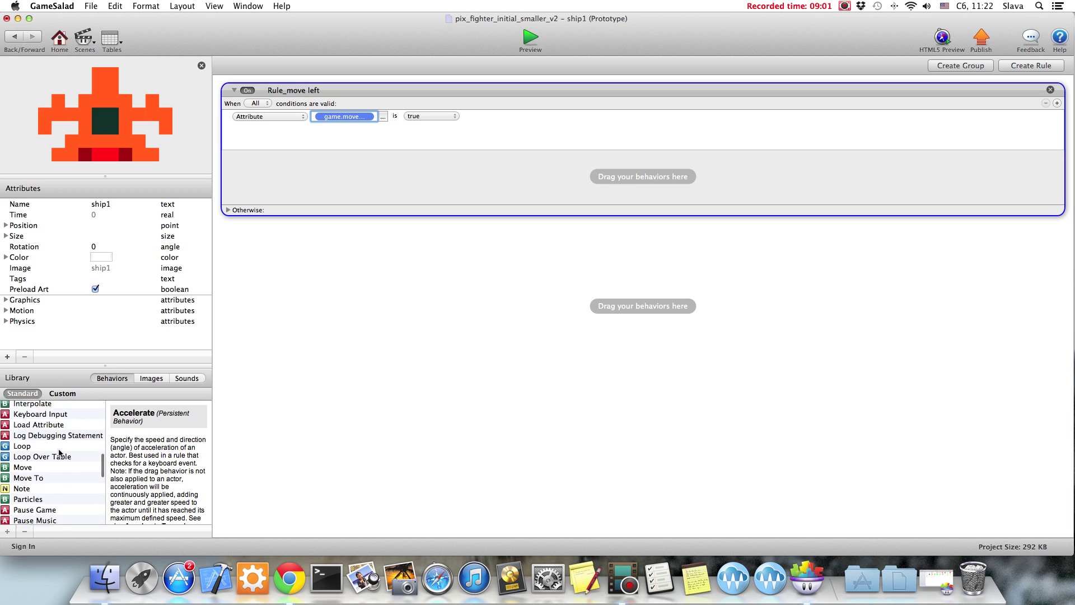
{"action": "scroll", "coordinate": [57, 453], "scroll_direction": "up", "scroll_amount": 5}
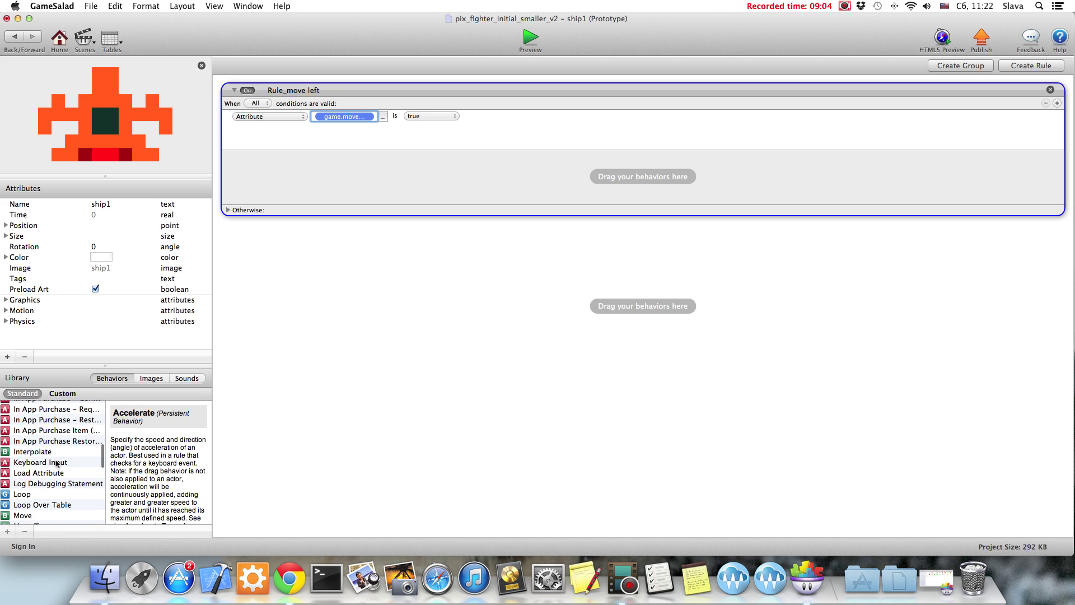
{"action": "left_click_drag", "start_coordinate": [23, 491], "coordinate": [311, 193]}
{"action": "double_click", "coordinate": [282, 182]}
{"action": "type", "text": "180"}
{"action": "key", "text": "Return"}
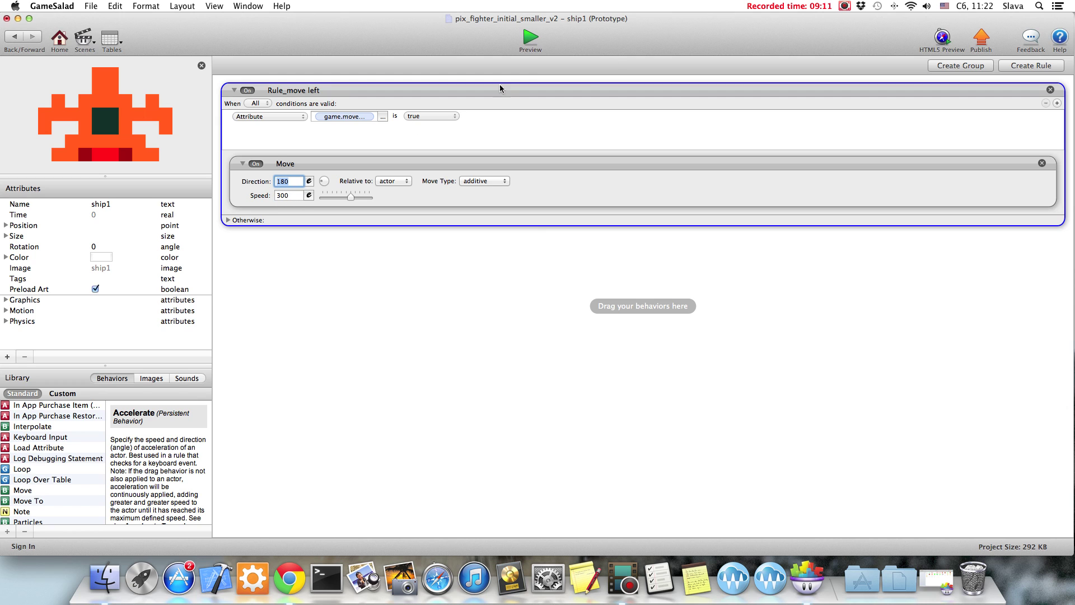
- Preview the game from the start screen, test the left-move button in the main scene, and return to the ship1 actor
{"action": "left_click", "coordinate": [528, 35]}
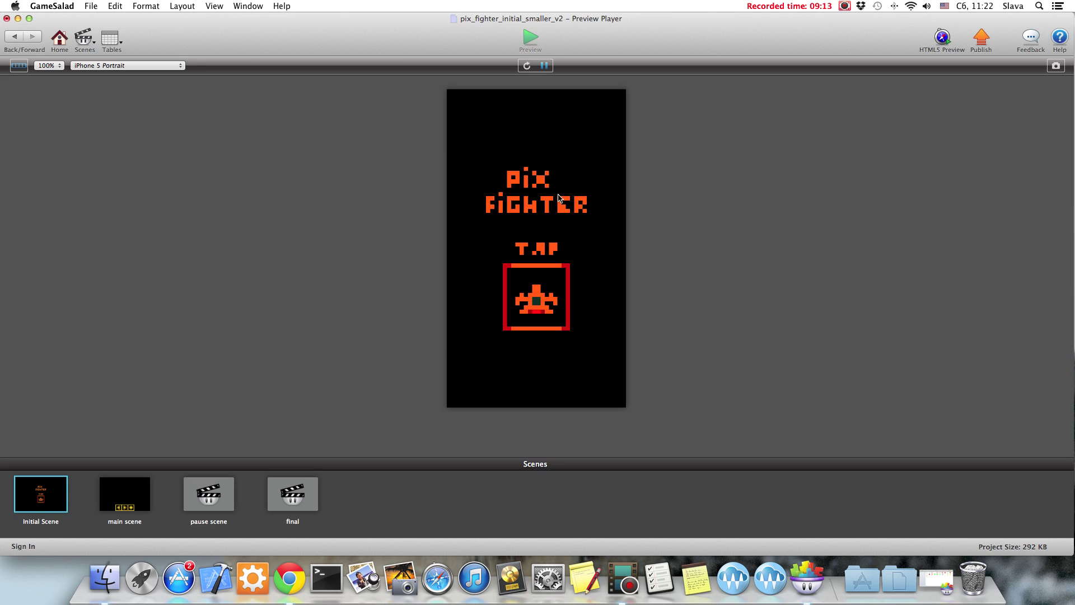
{"action": "left_click", "coordinate": [560, 197]}
{"action": "left_click", "coordinate": [473, 380]}
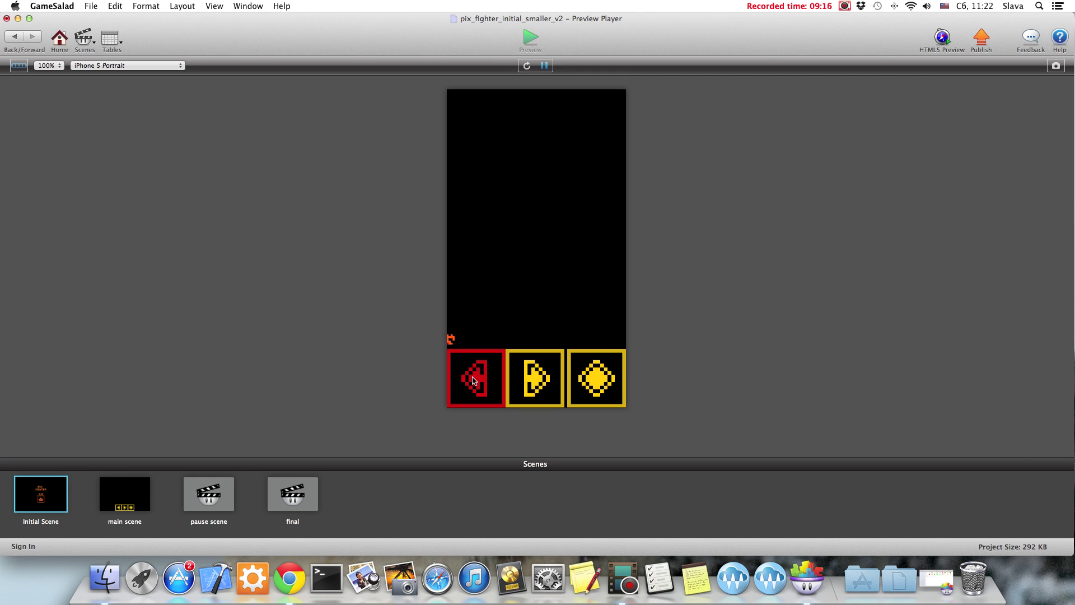
{"action": "left_click", "coordinate": [14, 36]}
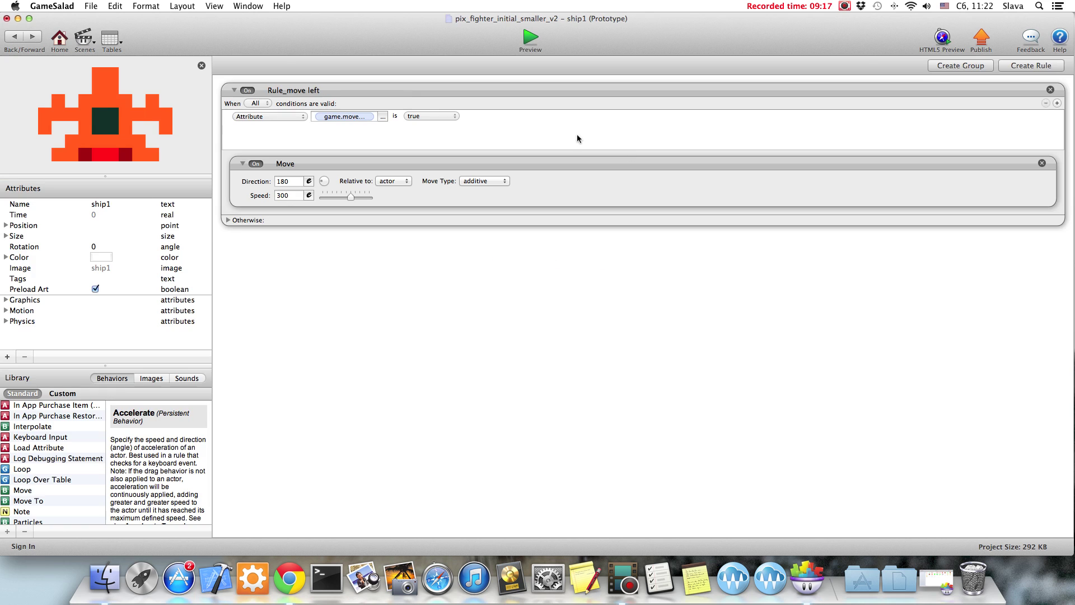
- Add a second attribute condition to Rule_move left using self.Position.X with the greater-than (>) comparison
{"action": "left_click", "coordinate": [848, 86]}
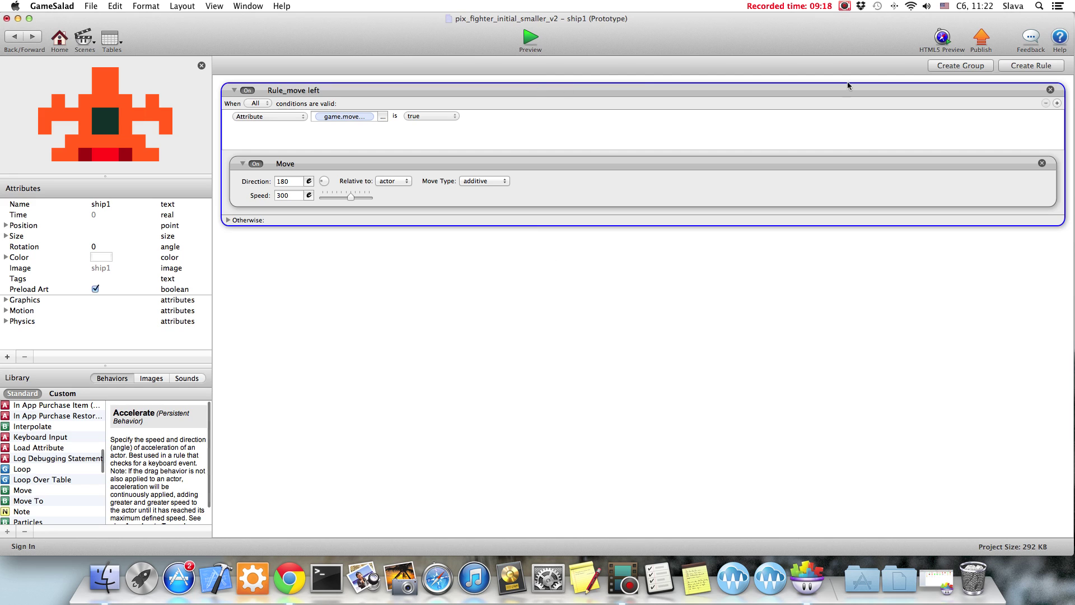
{"action": "left_click", "coordinate": [1056, 103]}
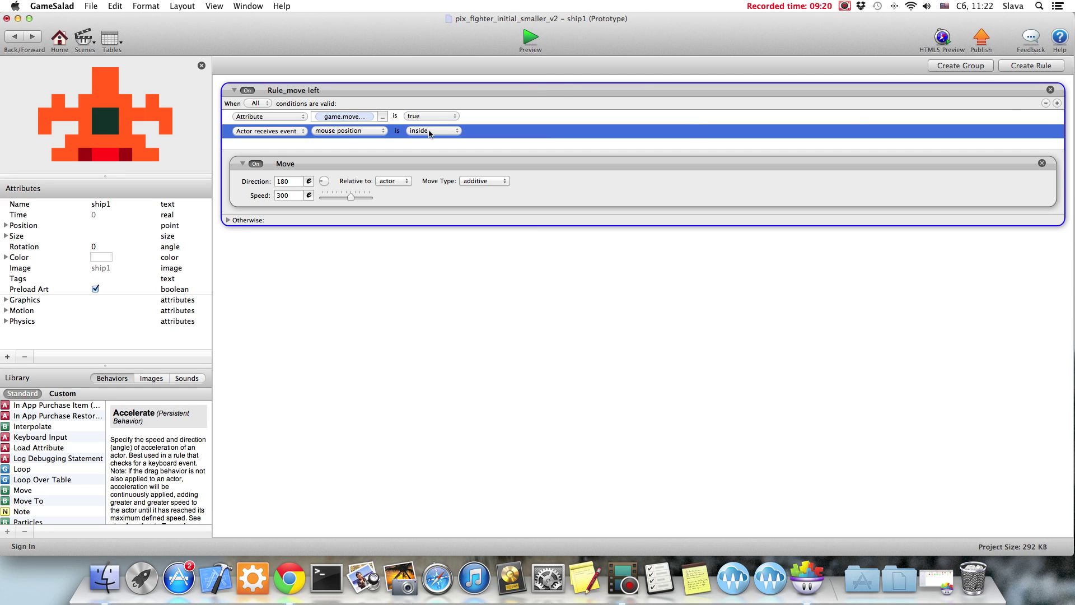
{"action": "left_click", "coordinate": [286, 132]}
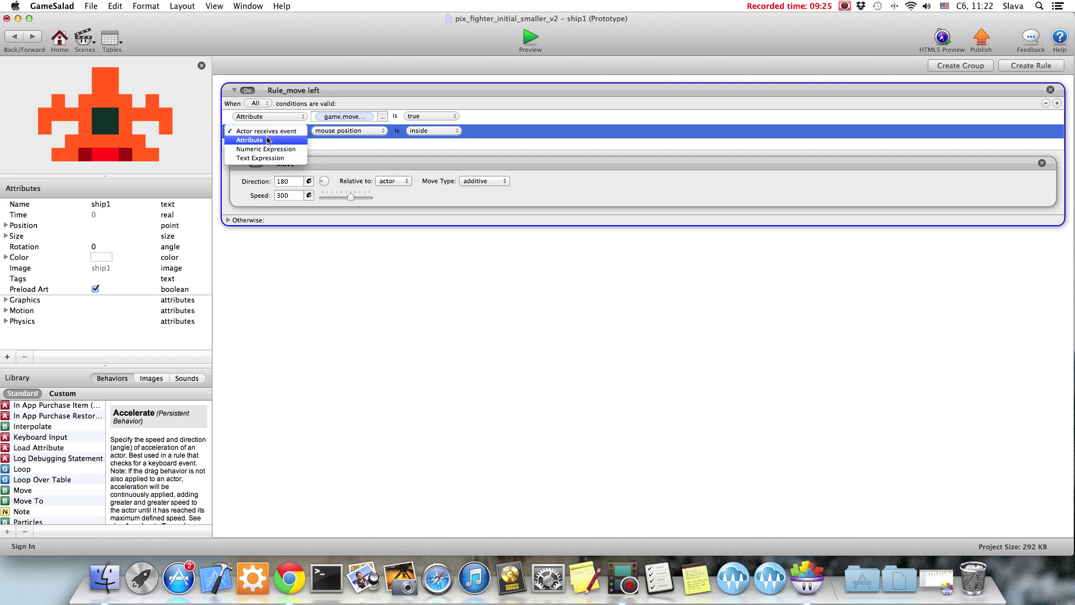
{"action": "left_click", "coordinate": [268, 140]}
{"action": "left_click", "coordinate": [331, 131]}
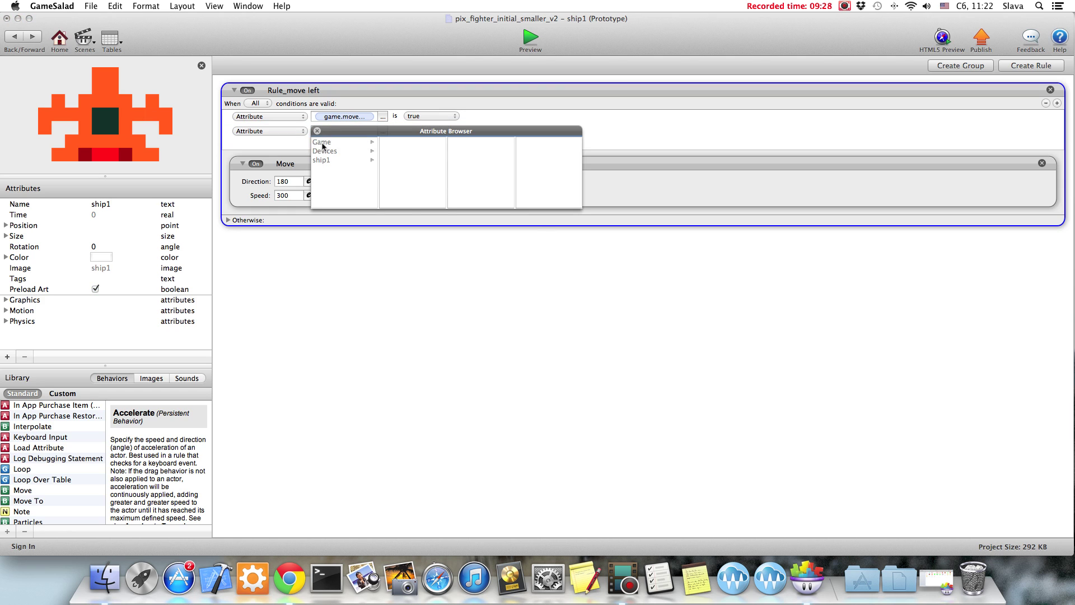
{"action": "left_click", "coordinate": [322, 160]}
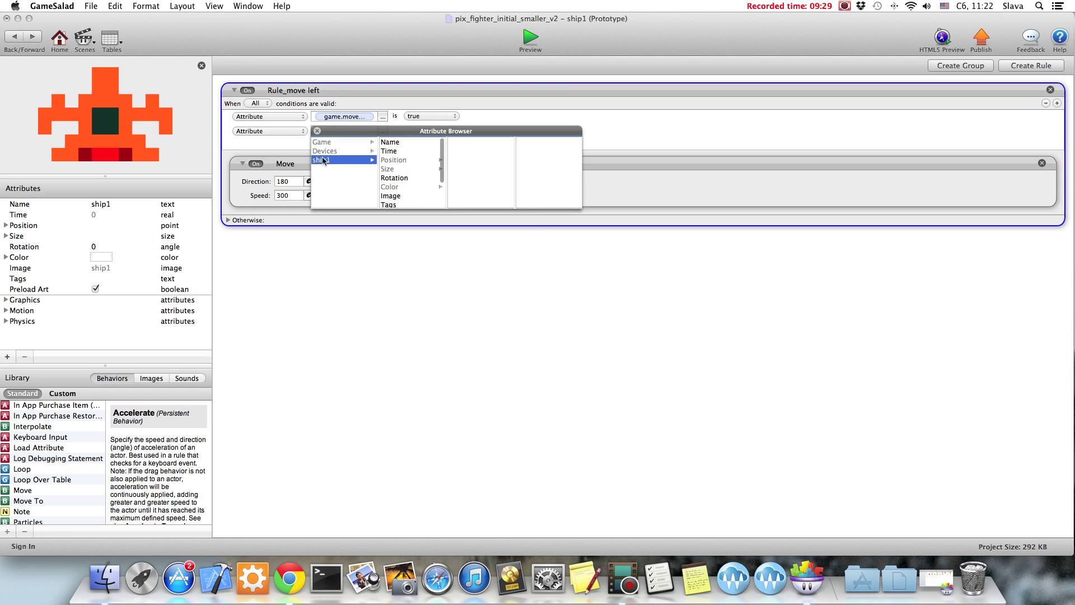
{"action": "left_click", "coordinate": [398, 160]}
{"action": "double_click", "coordinate": [451, 142]}
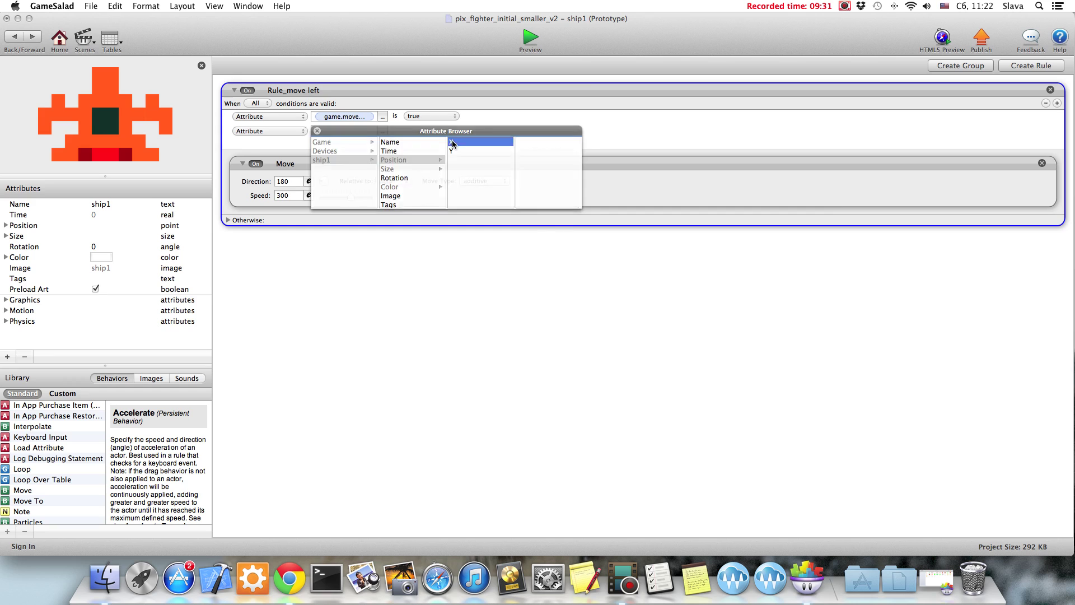
{"action": "left_click", "coordinate": [413, 131]}
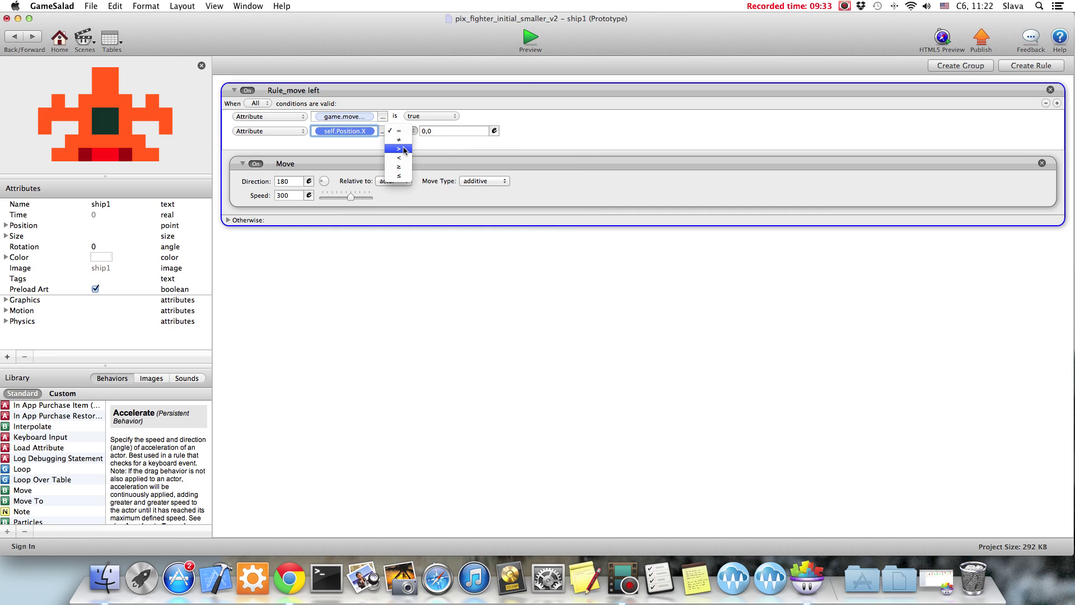
{"action": "left_click", "coordinate": [403, 149]}
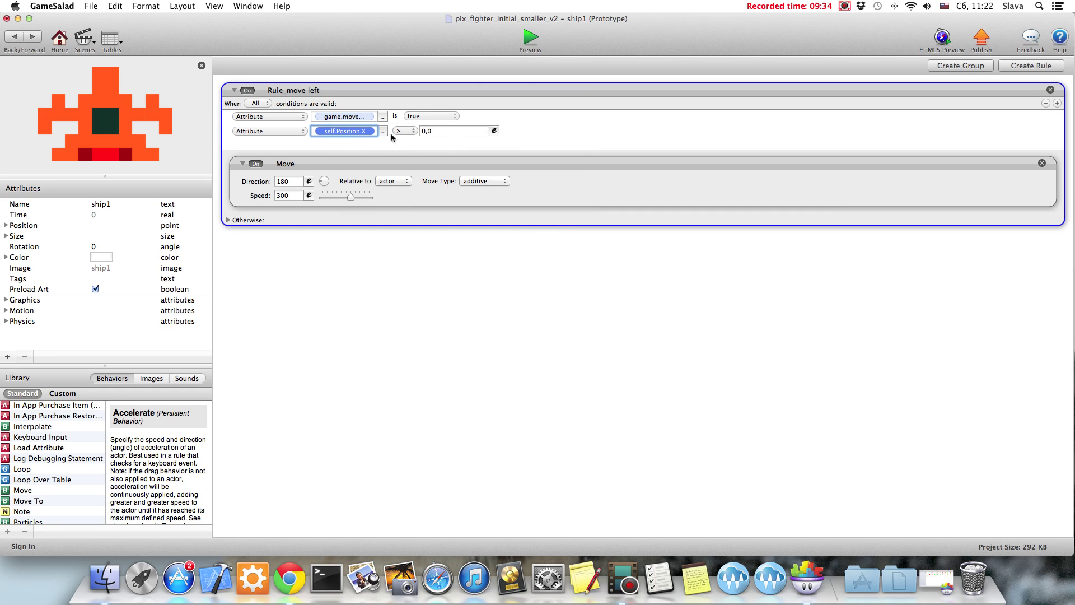
- Check ship1's width in its size attributes and set the Position.X limit in Rule_move left to 37,5
{"action": "left_click", "coordinate": [5, 236]}
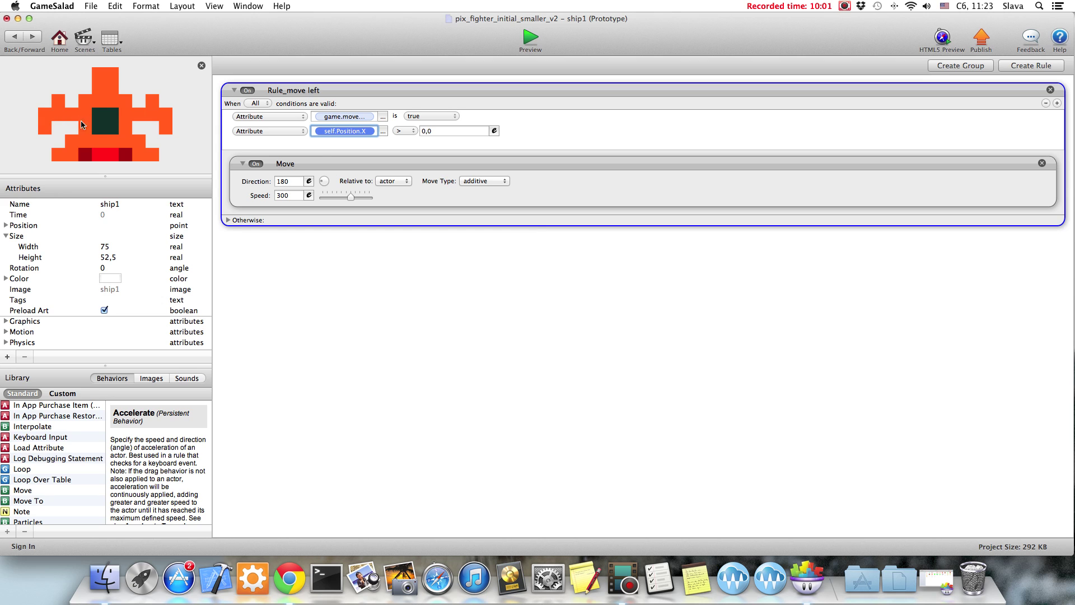
{"action": "left_click", "coordinate": [110, 247]}
{"action": "left_click", "coordinate": [444, 132]}
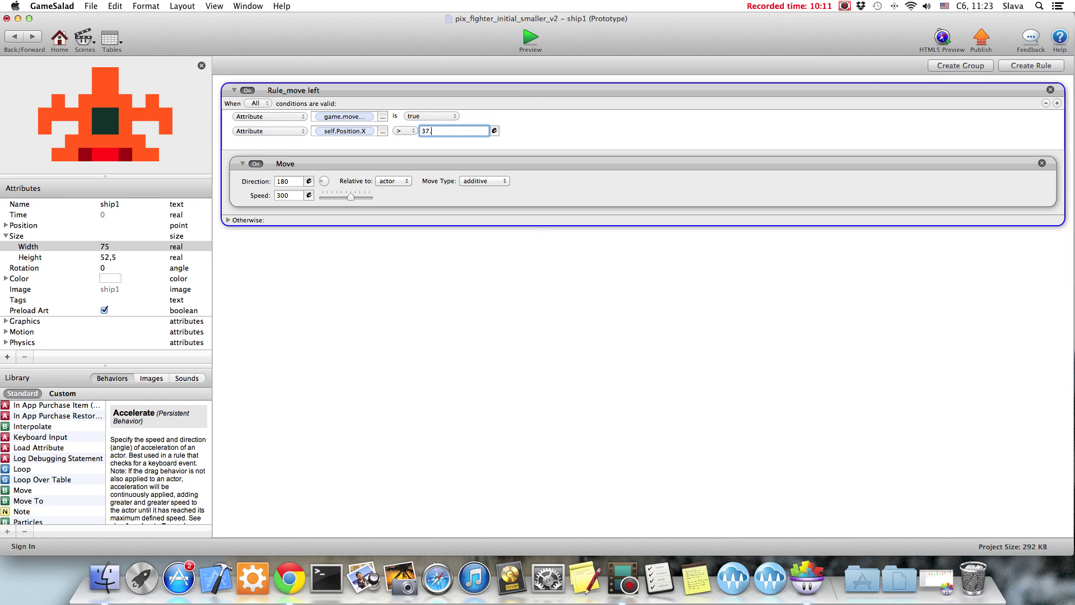
{"action": "key", "text": "Return"}
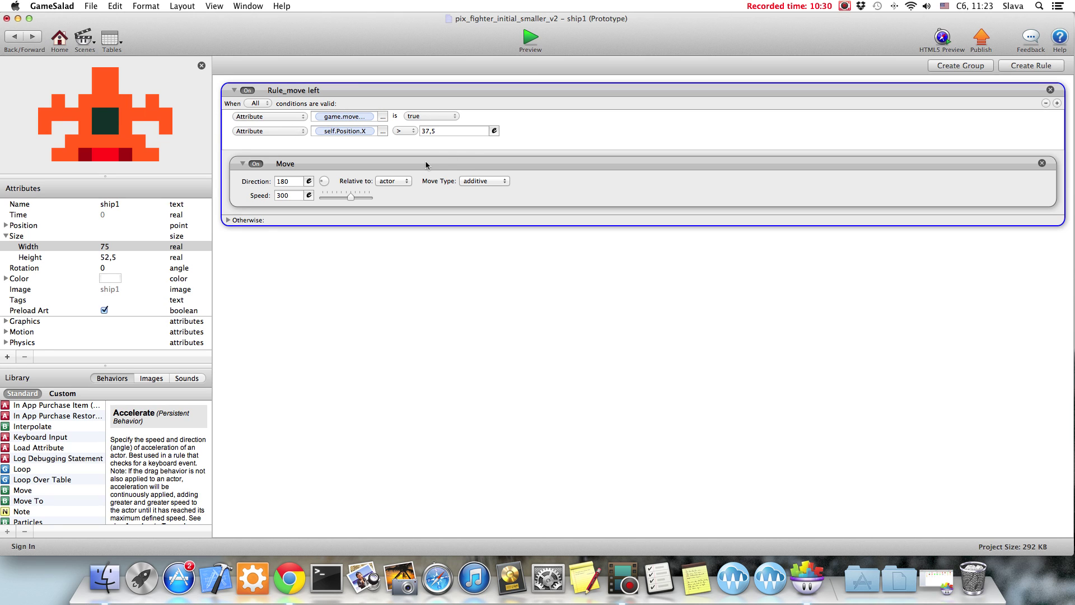
- Preview the game, test that the left-move button respects the screen-edge limit, and return to the ship1 actor
{"action": "left_click", "coordinate": [527, 37]}
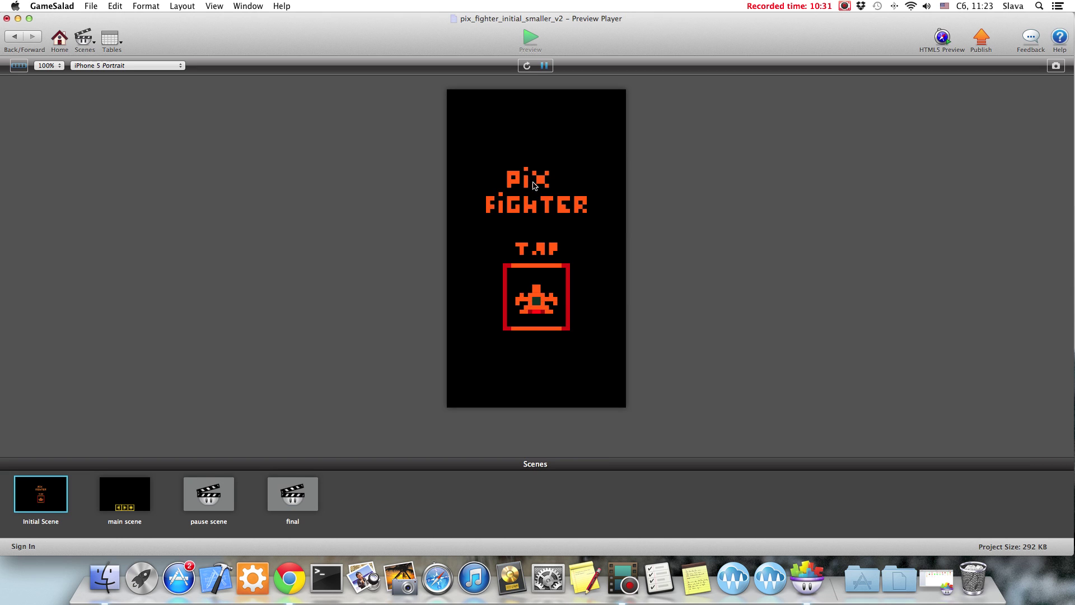
{"action": "left_click", "coordinate": [536, 296]}
{"action": "left_click_drag", "start_coordinate": [487, 365], "coordinate": [487, 365]}
{"action": "left_click_drag", "start_coordinate": [487, 365], "coordinate": [487, 365]}
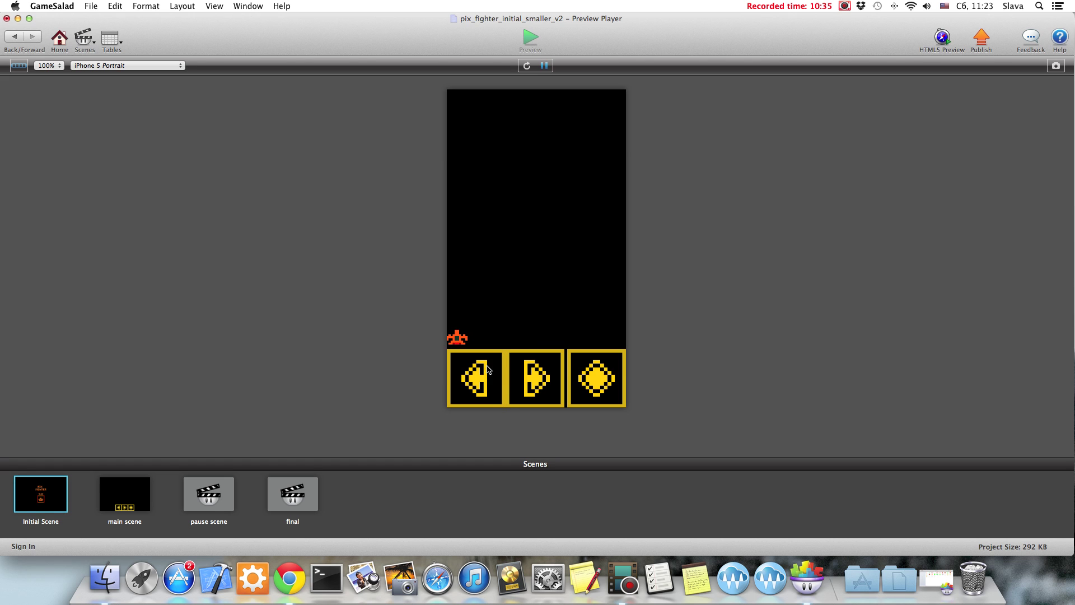
{"action": "left_click", "coordinate": [7, 18]}
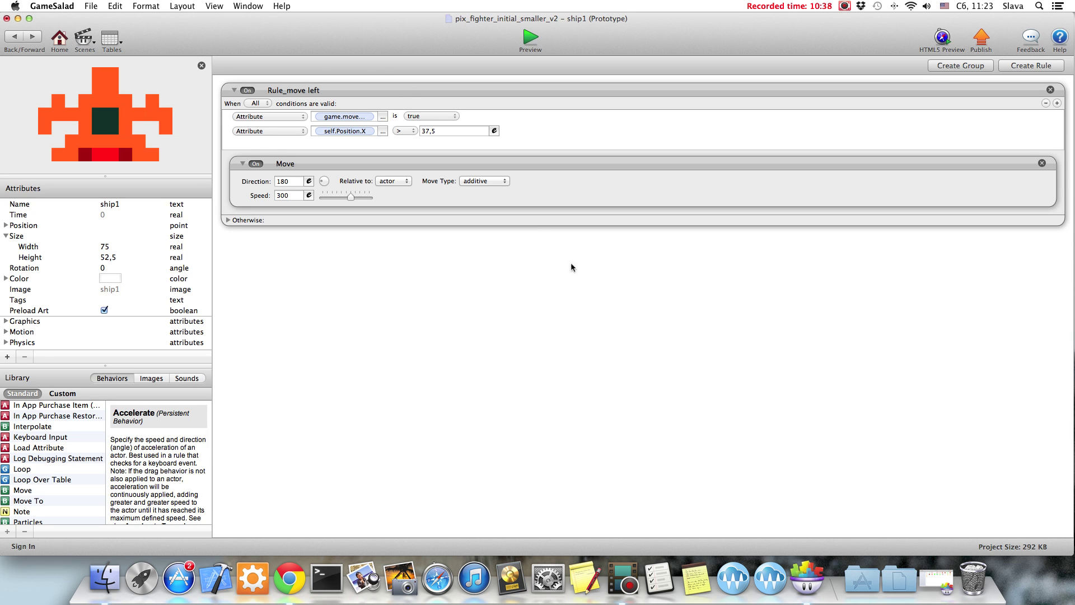
- Create a second rule in ship1 with the condition that the attribute game.move_right is true
{"action": "left_click", "coordinate": [1038, 67]}
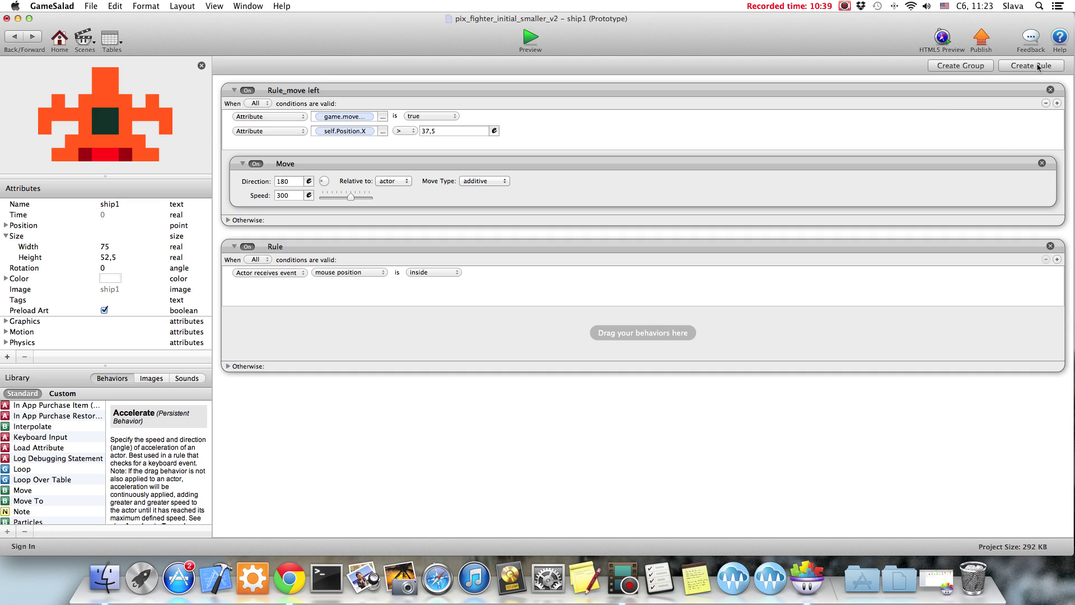
{"action": "left_click", "coordinate": [252, 273]}
{"action": "left_click", "coordinate": [269, 288]}
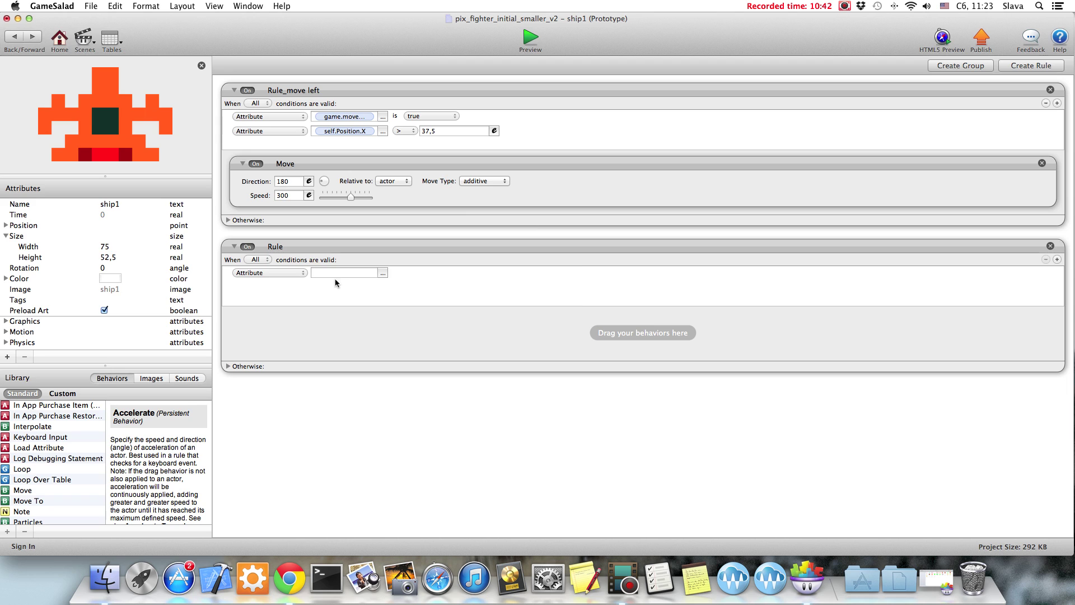
{"action": "left_click", "coordinate": [339, 273]}
{"action": "left_click", "coordinate": [322, 283]}
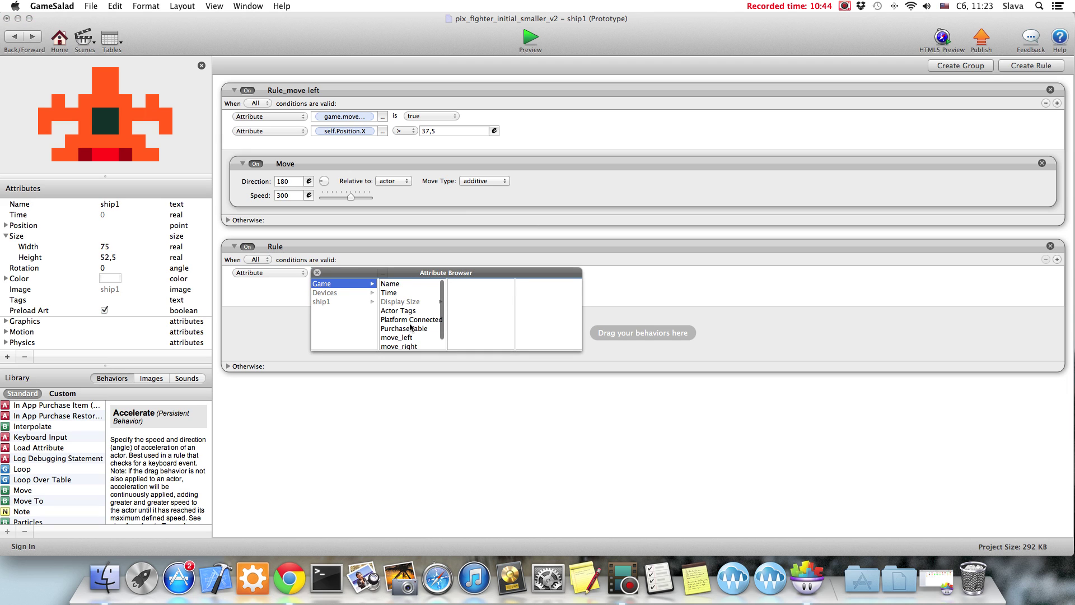
{"action": "double_click", "coordinate": [395, 337]}
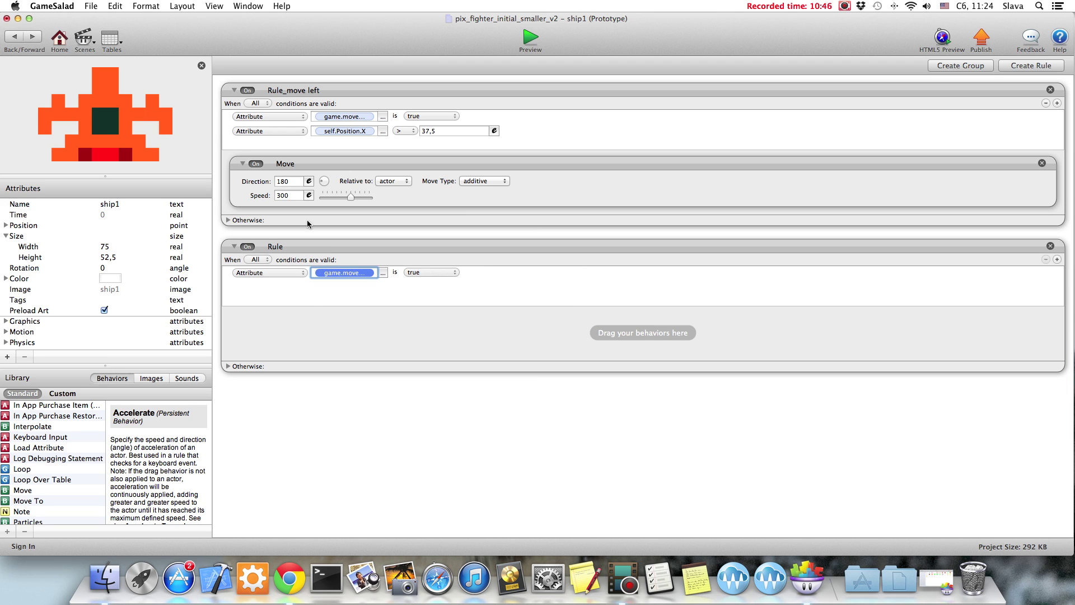
- Add a second attribute condition to the new rule using self.Position.X with the less-than (<) comparison
{"action": "left_click", "coordinate": [1057, 259]}
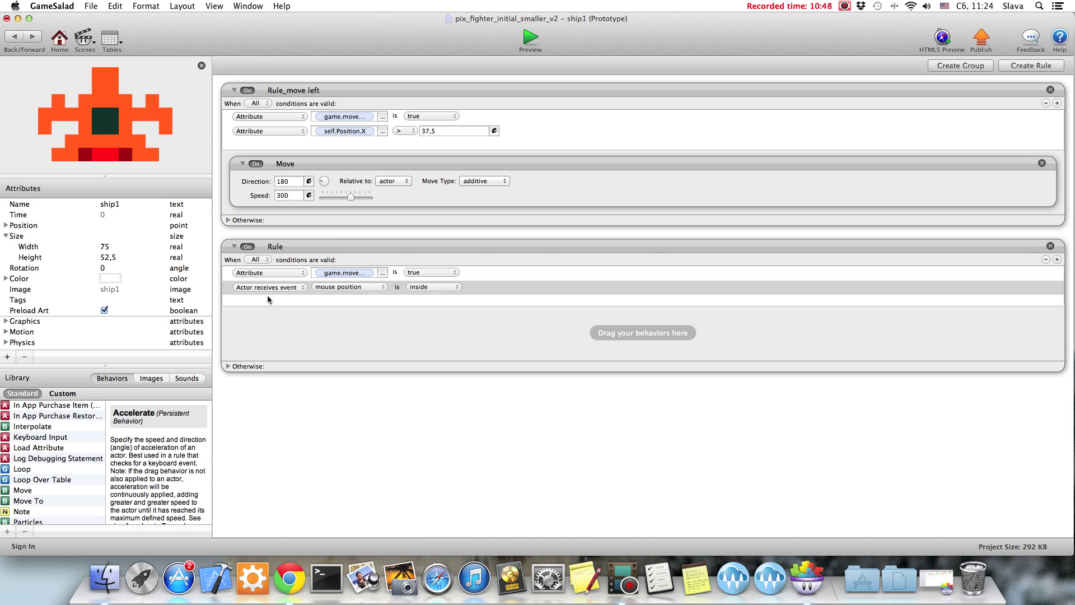
{"action": "left_click", "coordinate": [270, 287]}
{"action": "left_click", "coordinate": [269, 295]}
{"action": "left_click", "coordinate": [342, 287]}
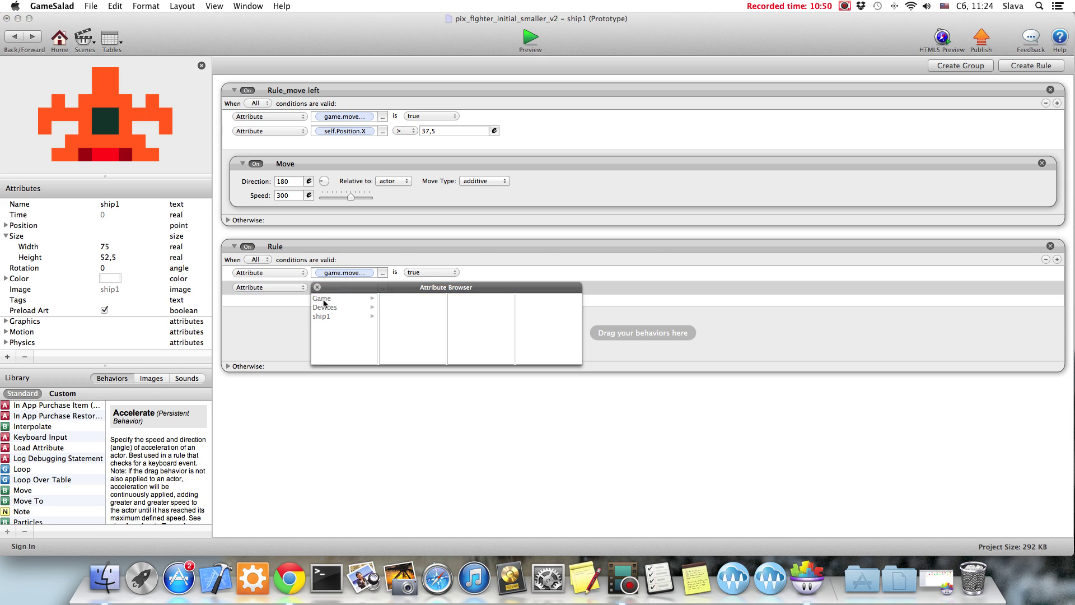
{"action": "left_click", "coordinate": [326, 316]}
{"action": "left_click", "coordinate": [396, 316]}
{"action": "double_click", "coordinate": [465, 299]}
{"action": "left_click", "coordinate": [402, 286]}
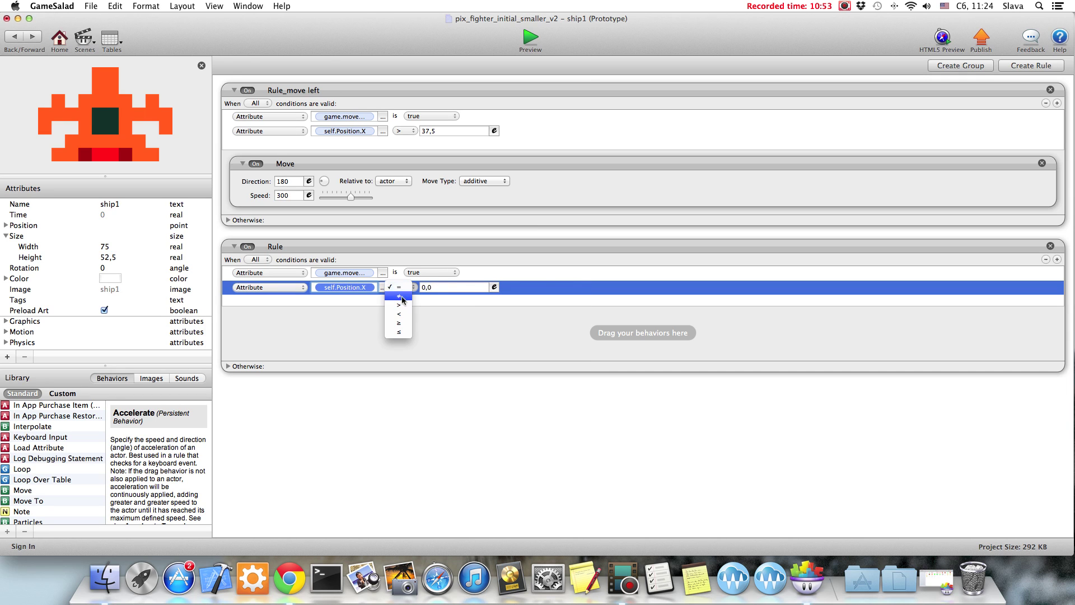
{"action": "left_click", "coordinate": [399, 313]}
- Set the new rule's Position.X limit to 602,5 and add a Move behavior to that rule
{"action": "left_click", "coordinate": [431, 286]}
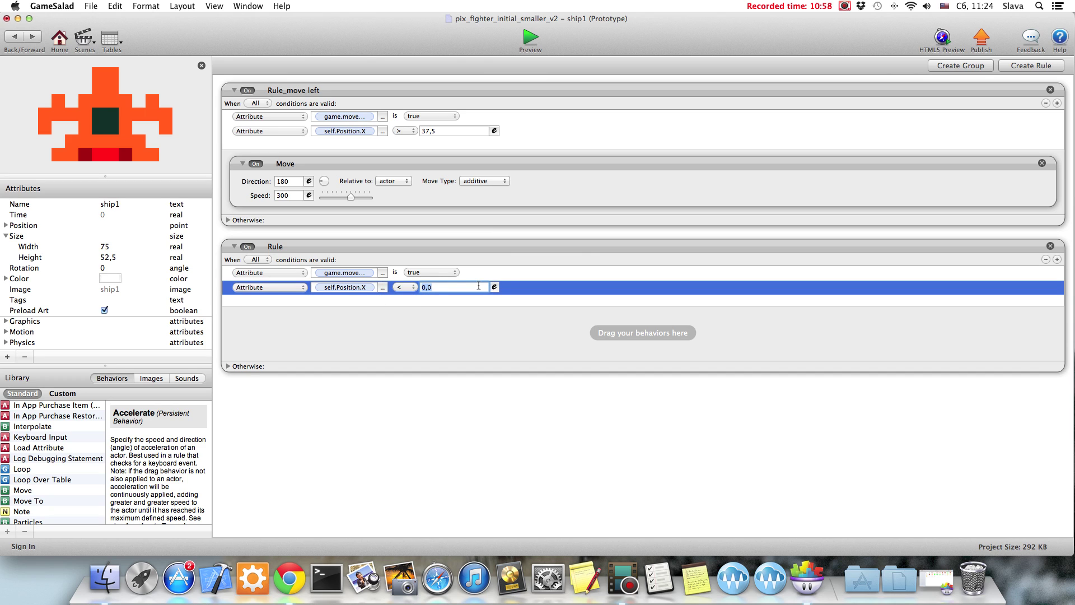
{"action": "type", "text": "602.5"}
{"action": "key", "text": "Return"}
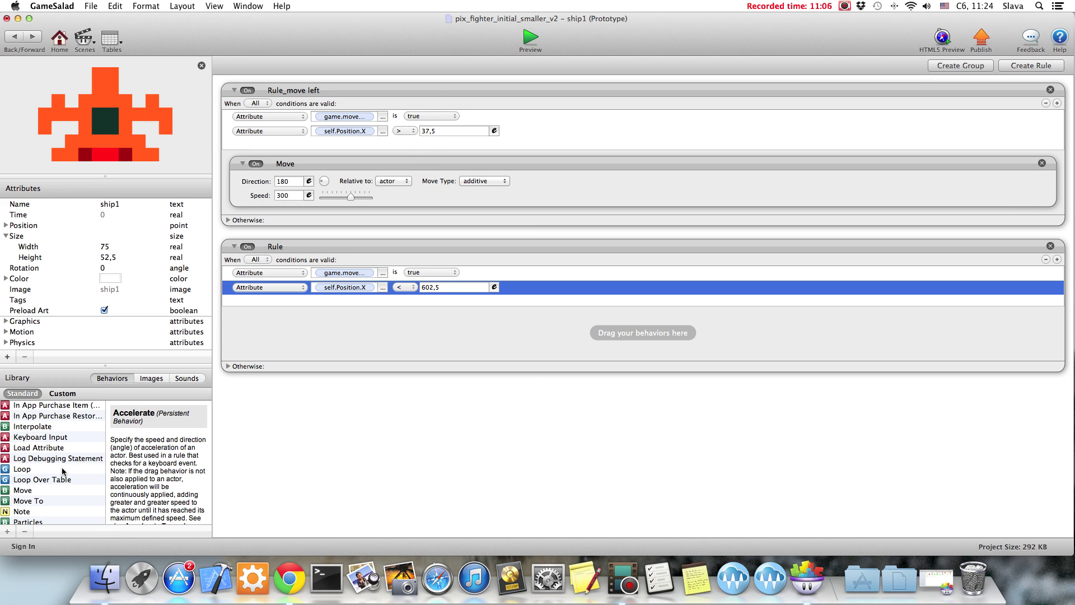
{"action": "left_click_drag", "start_coordinate": [24, 490], "coordinate": [346, 334]}
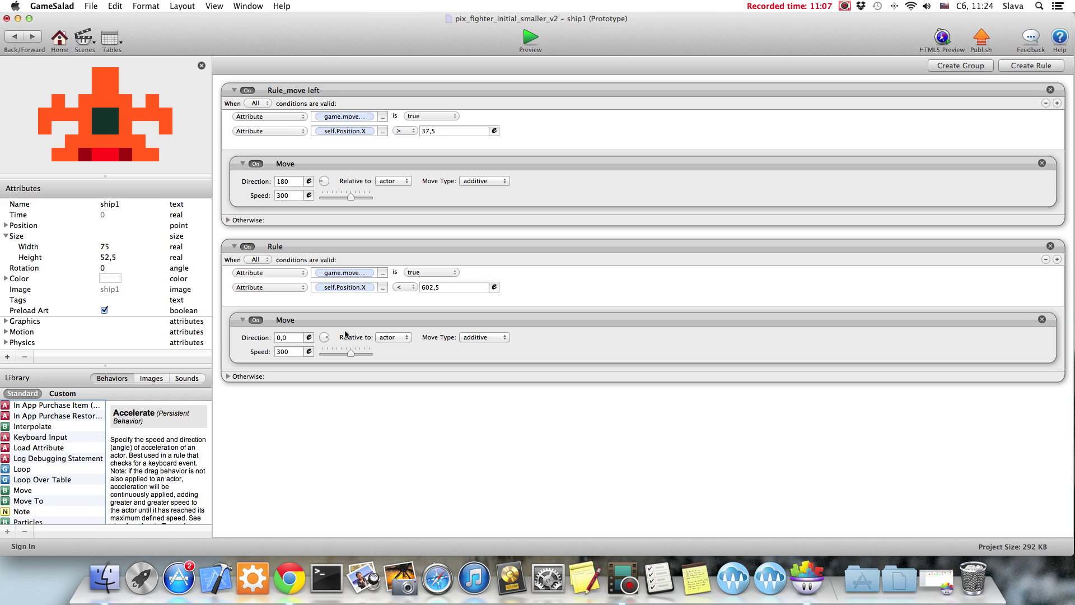
{"action": "left_click", "coordinate": [287, 354]}
- Preview the game, test the right-move and left-move buttons in the main scene, and return to the ship1 actor
{"action": "left_click", "coordinate": [527, 44]}
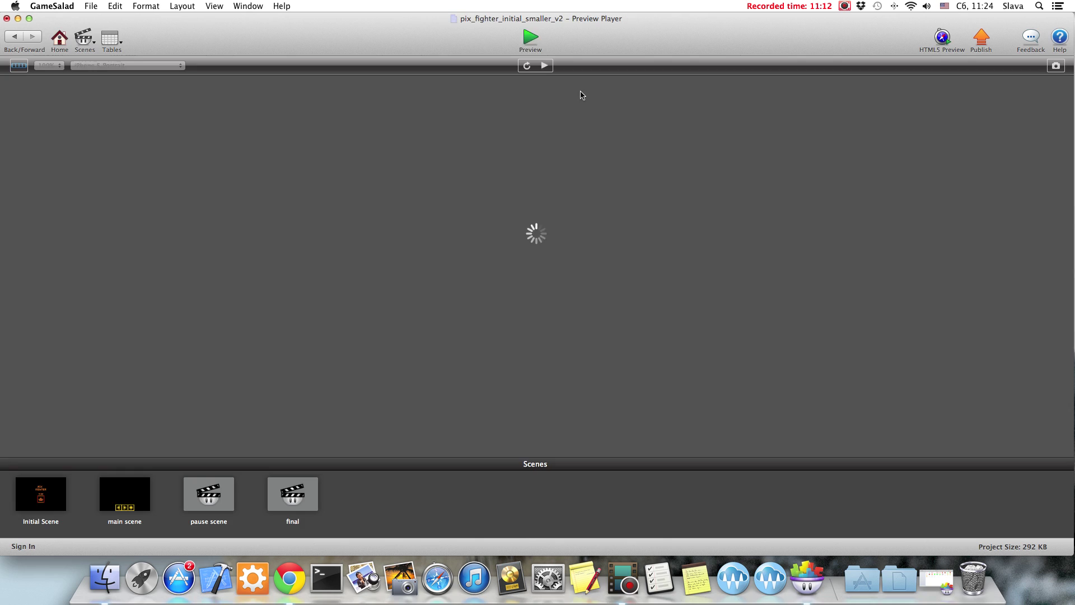
{"action": "left_click", "coordinate": [543, 380]}
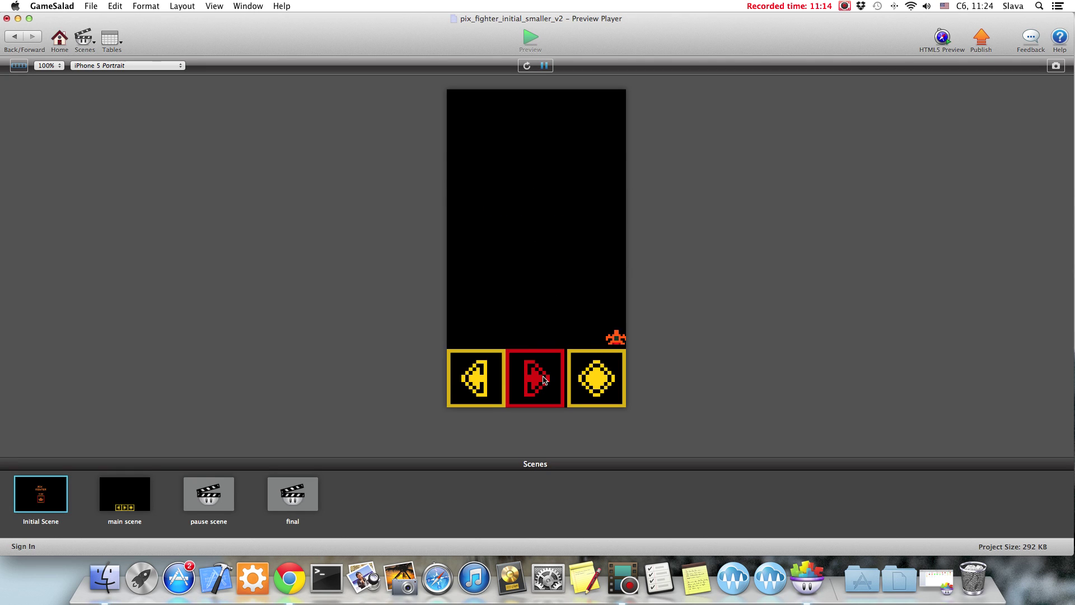
{"action": "left_click", "coordinate": [456, 382]}
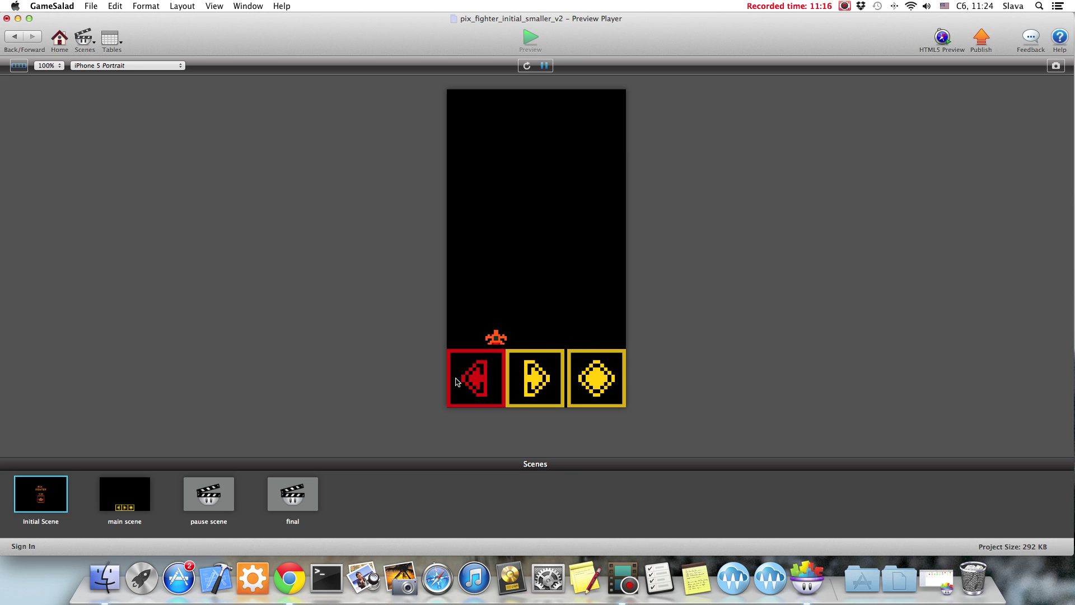
{"action": "left_click", "coordinate": [14, 35]}
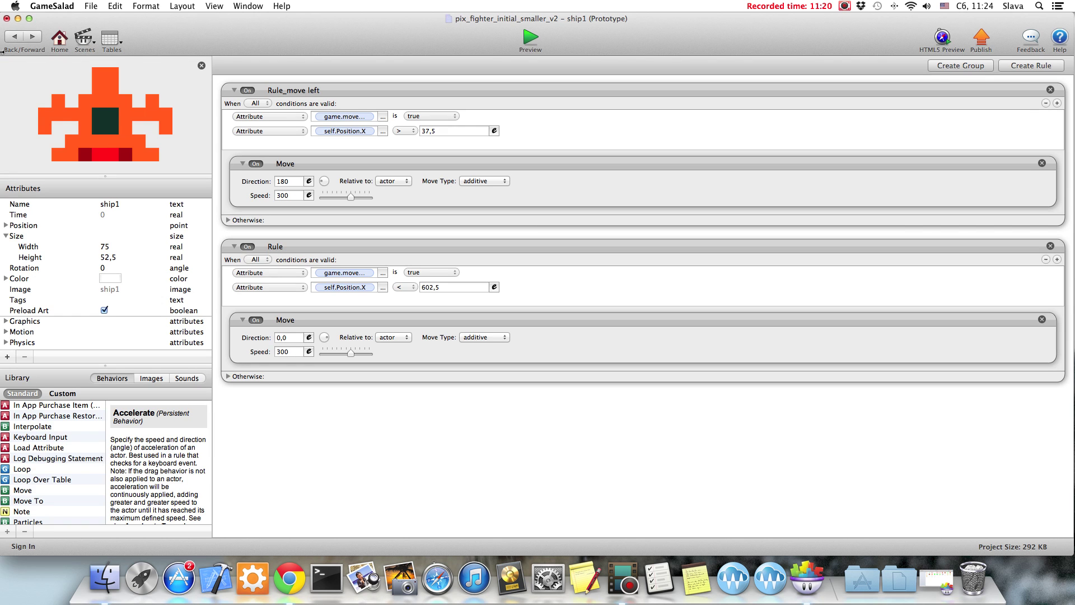
- Collapse both movement rules of ship1, return to the main scene, and look through the lower part of the actor list
{"action": "left_click", "coordinate": [234, 90]}
{"action": "left_click", "coordinate": [234, 117]}
{"action": "left_click", "coordinate": [14, 36]}
{"action": "scroll", "coordinate": [127, 205], "scroll_direction": "down", "scroll_amount": 3}
{"action": "scroll", "coordinate": [127, 210], "scroll_direction": "down", "scroll_amount": 10}
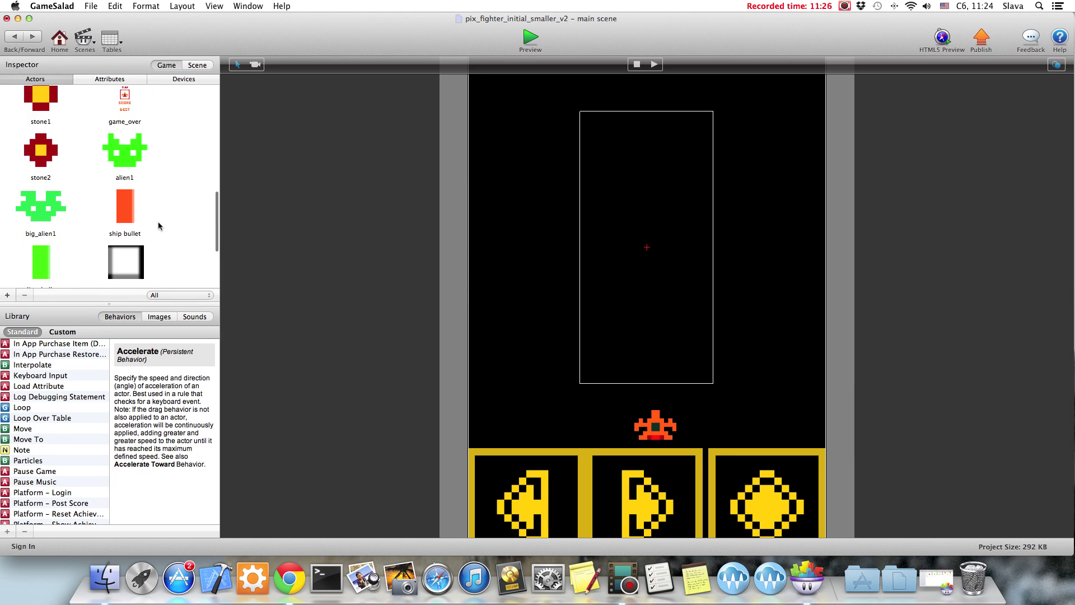
- Add a Move behavior with direction 90 to the ship bullet actor and return to the main scene
{"action": "double_click", "coordinate": [135, 210]}
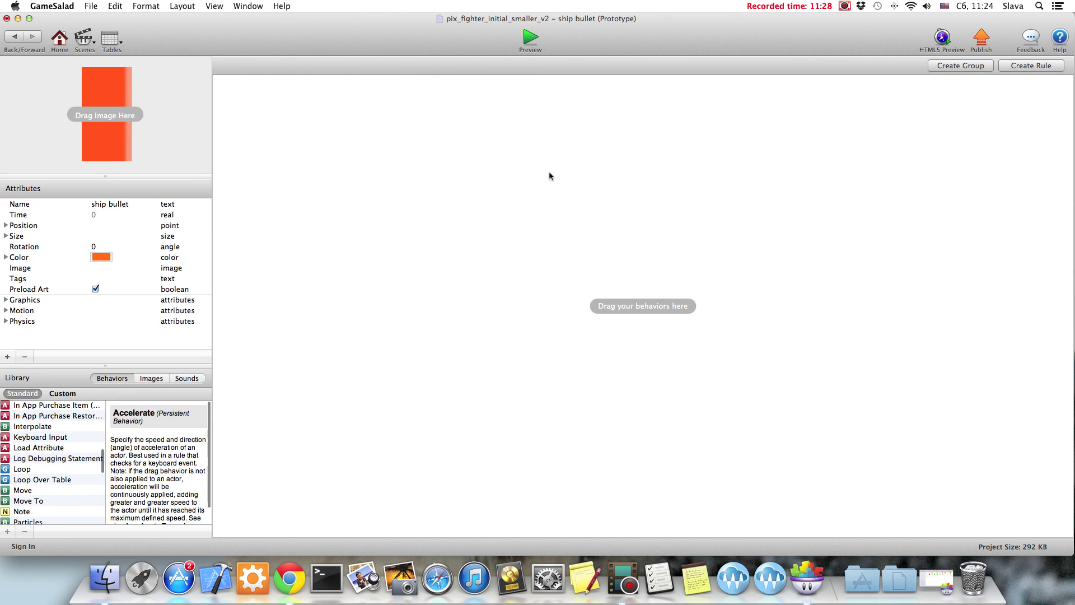
{"action": "scroll", "coordinate": [66, 459], "scroll_direction": "down", "scroll_amount": 5}
{"action": "left_click_drag", "start_coordinate": [21, 435], "coordinate": [374, 230]}
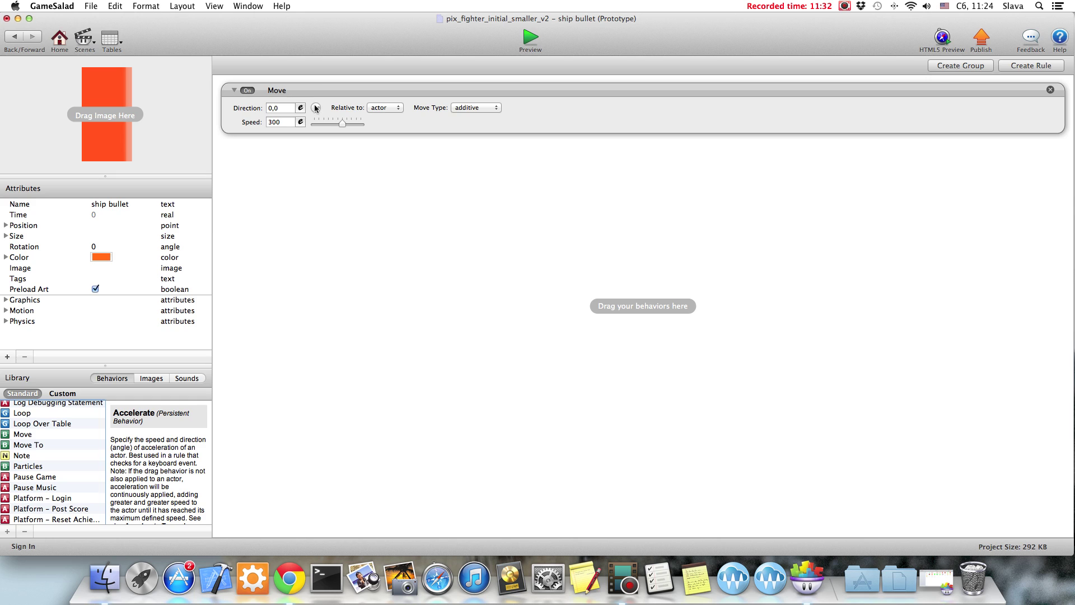
{"action": "double_click", "coordinate": [280, 107]}
{"action": "type", "text": "90"}
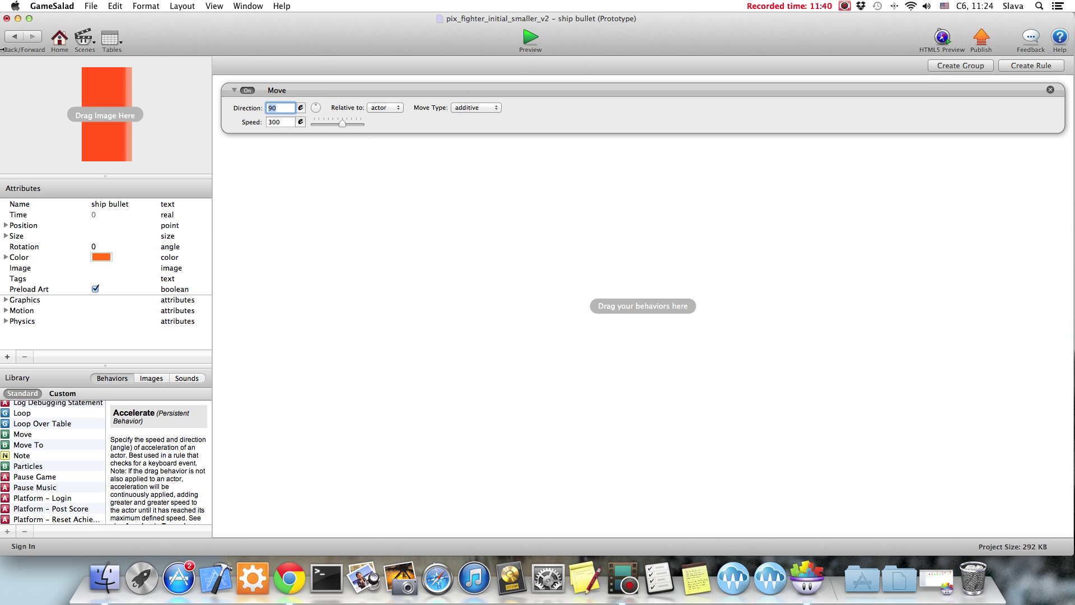
{"action": "left_click", "coordinate": [15, 37]}
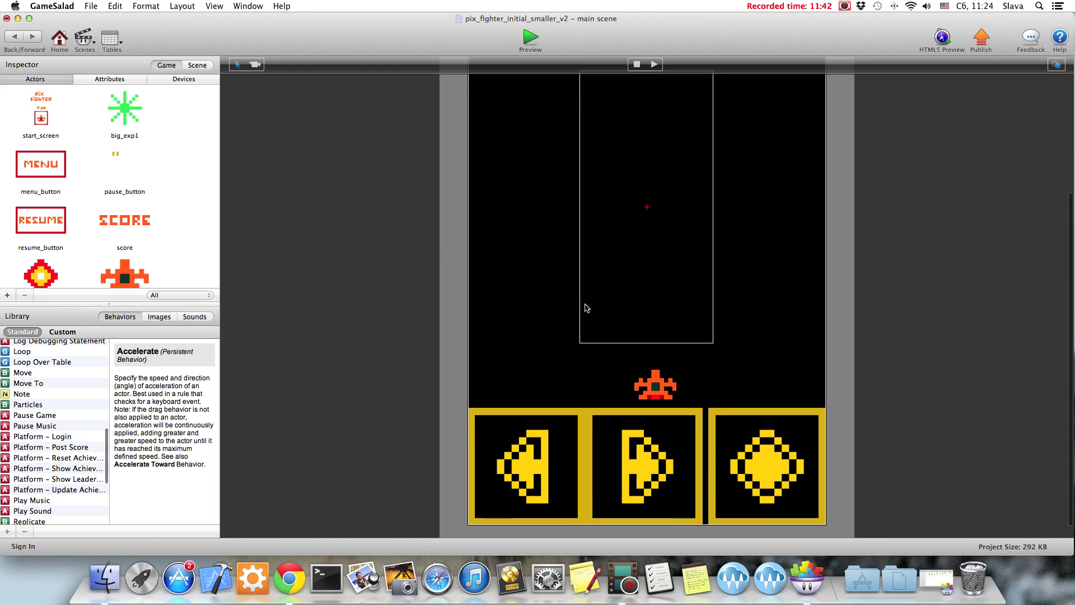
- Open the ship1 actor and rename its second rule to Rule_move_right
{"action": "scroll", "coordinate": [144, 227], "scroll_direction": "down", "scroll_amount": 3}
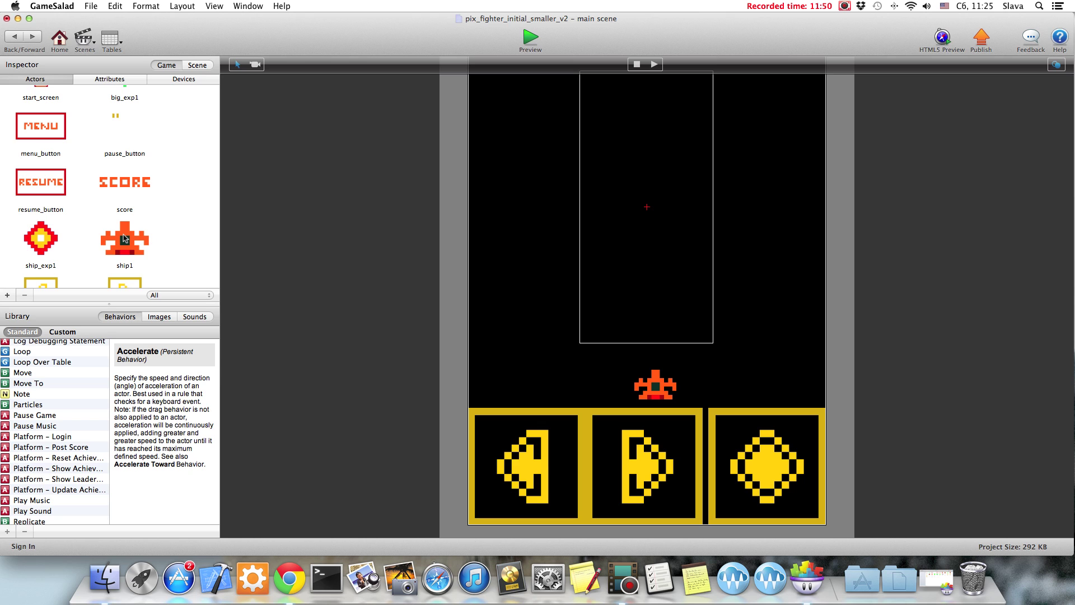
{"action": "scroll", "coordinate": [164, 230], "scroll_direction": "down", "scroll_amount": 8}
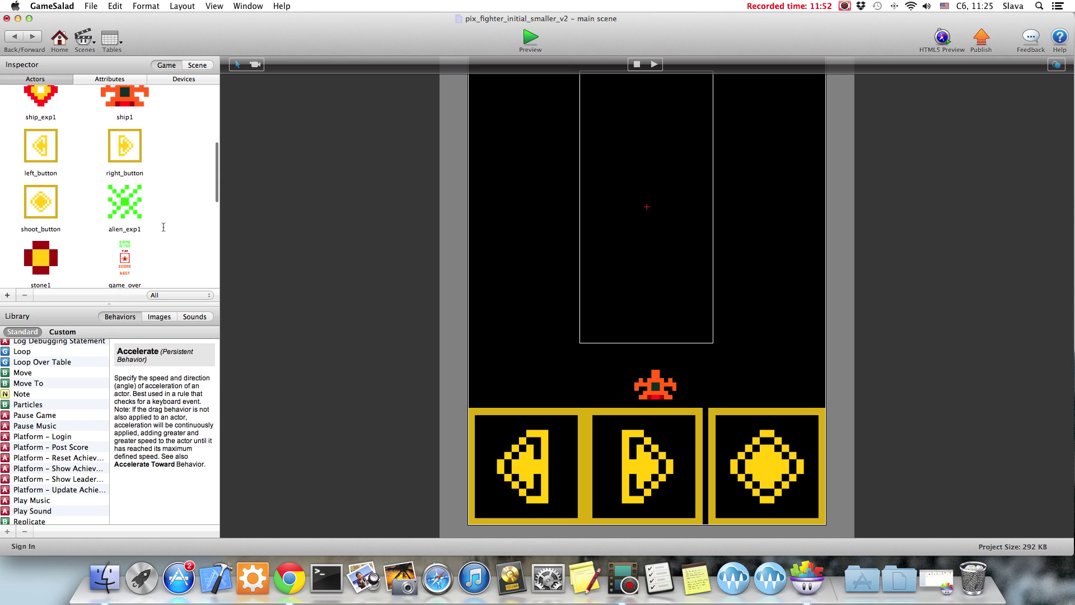
{"action": "scroll", "coordinate": [164, 226], "scroll_direction": "down", "scroll_amount": 3}
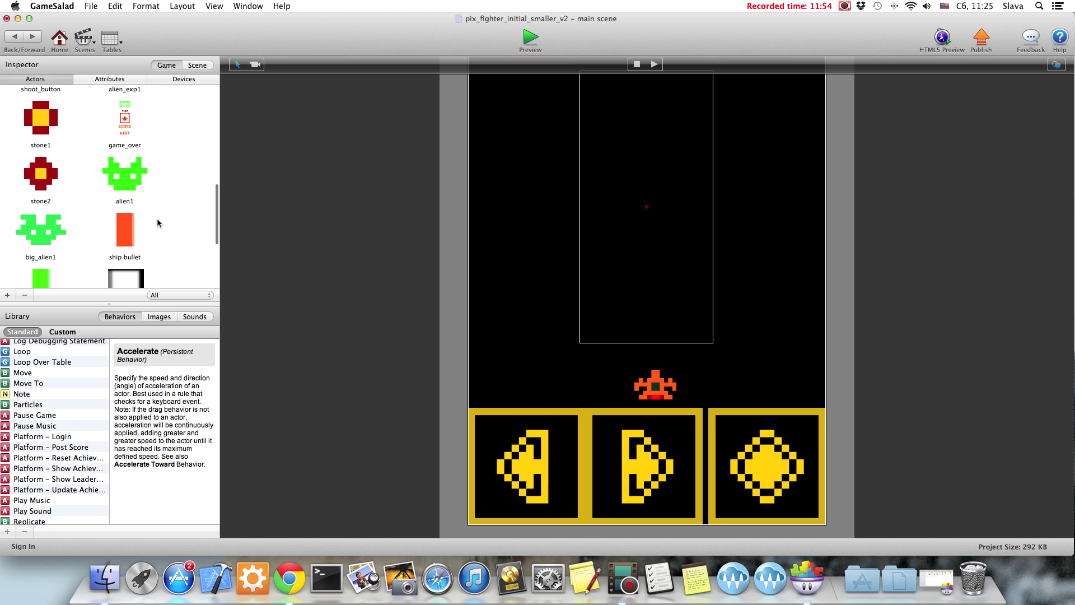
{"action": "scroll", "coordinate": [172, 244], "scroll_direction": "up", "scroll_amount": 7}
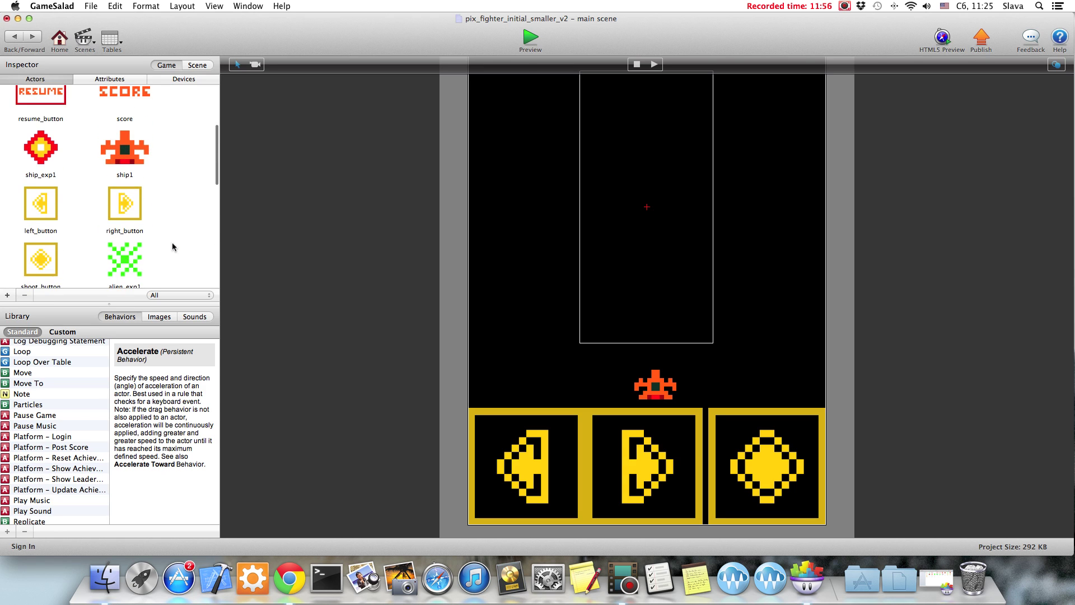
{"action": "scroll", "coordinate": [168, 235], "scroll_direction": "up", "scroll_amount": 2}
{"action": "double_click", "coordinate": [125, 193]}
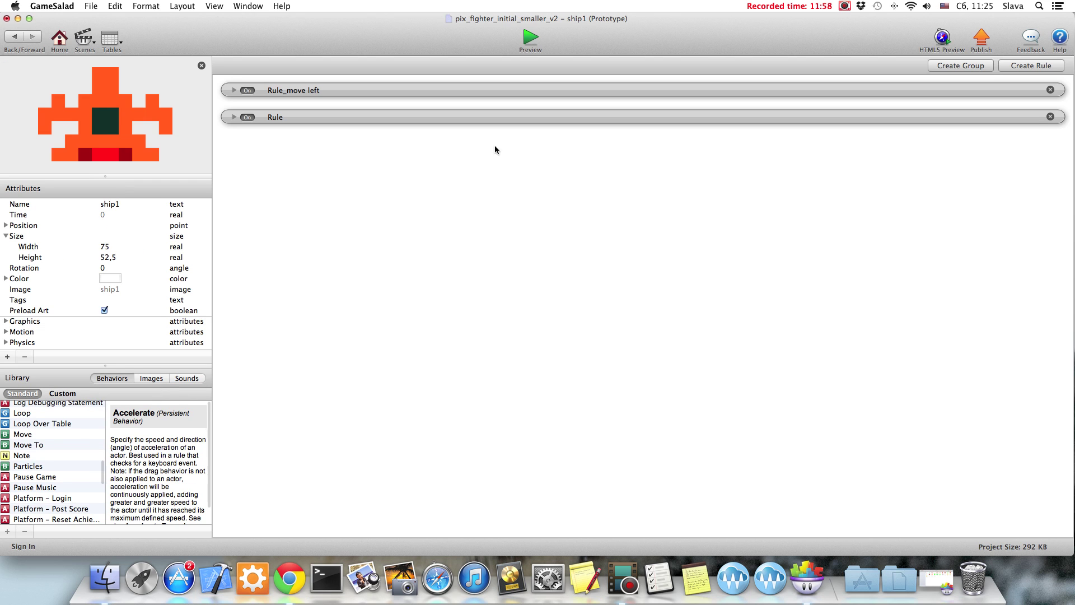
{"action": "left_click", "coordinate": [295, 115]}
{"action": "left_click", "coordinate": [307, 117]}
{"action": "type", "text": "_move right"}
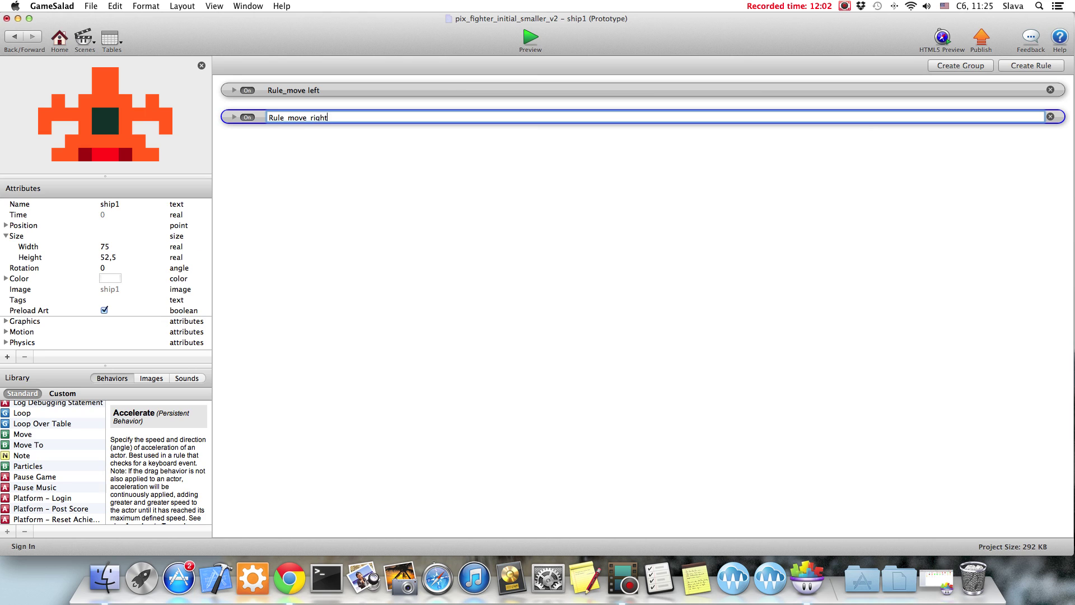
{"action": "key", "text": "Return"}
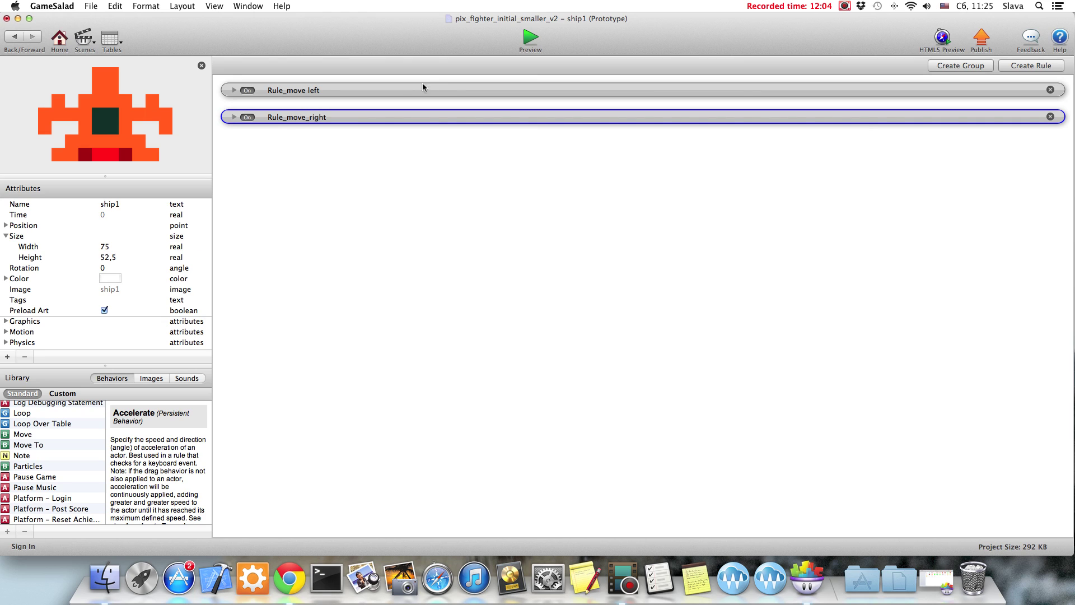
- Create a separate third rule in ship1, below the two movement rules, with the attribute condition game.shoot is true
{"action": "left_click", "coordinate": [1026, 66]}
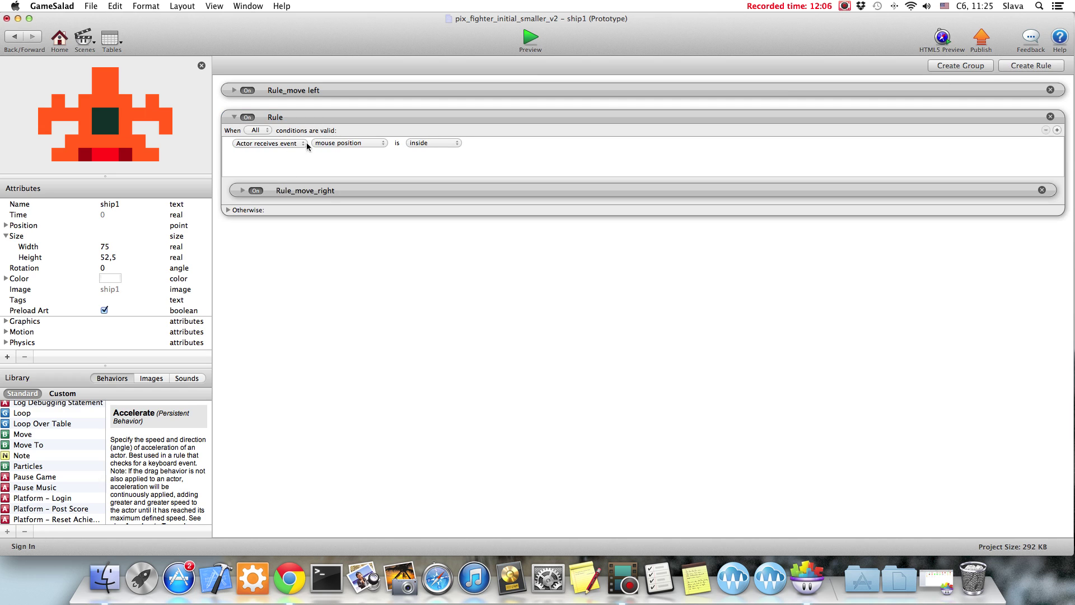
{"action": "key", "text": "super+z"}
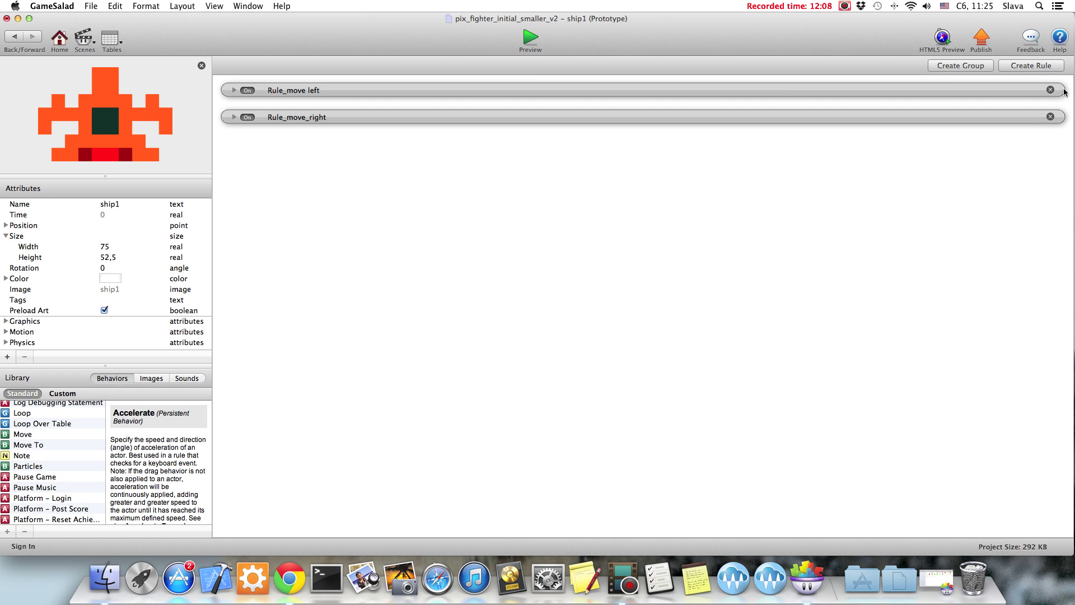
{"action": "left_click", "coordinate": [1033, 68]}
{"action": "left_click", "coordinate": [280, 170]}
{"action": "left_click", "coordinate": [341, 170]}
{"action": "left_click", "coordinate": [341, 171]}
{"action": "left_click", "coordinate": [322, 181]}
{"action": "scroll", "coordinate": [403, 224], "scroll_direction": "down", "scroll_amount": 1}
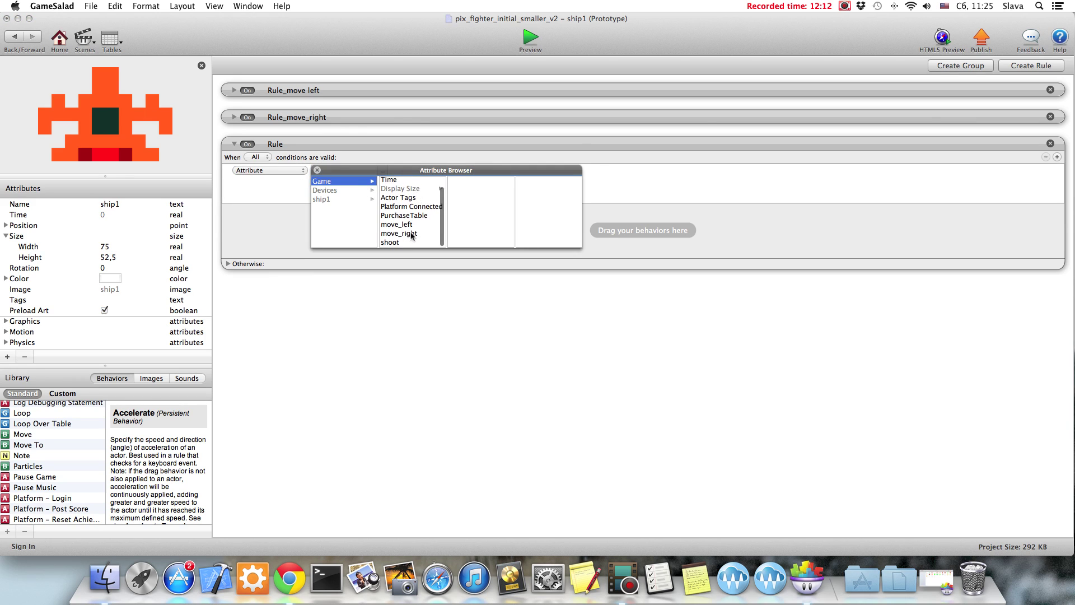
{"action": "double_click", "coordinate": [394, 242]}
{"action": "left_click", "coordinate": [425, 235]}
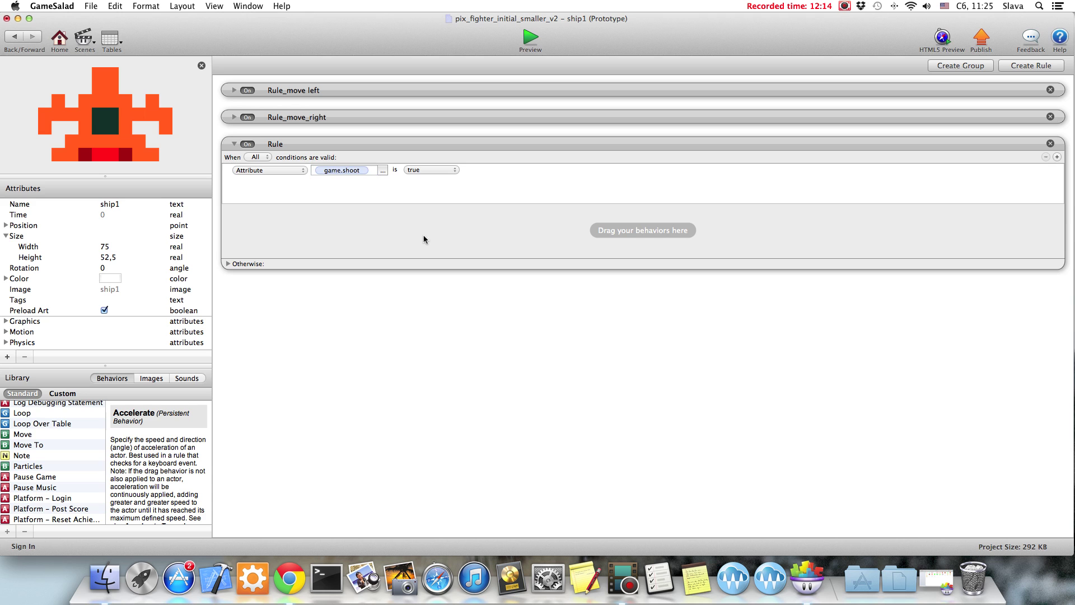
- Add a Spawn Actor behavior to the new rule and choose ship bullet as the spawned actor
{"action": "scroll", "coordinate": [50, 465], "scroll_direction": "down", "scroll_amount": 5}
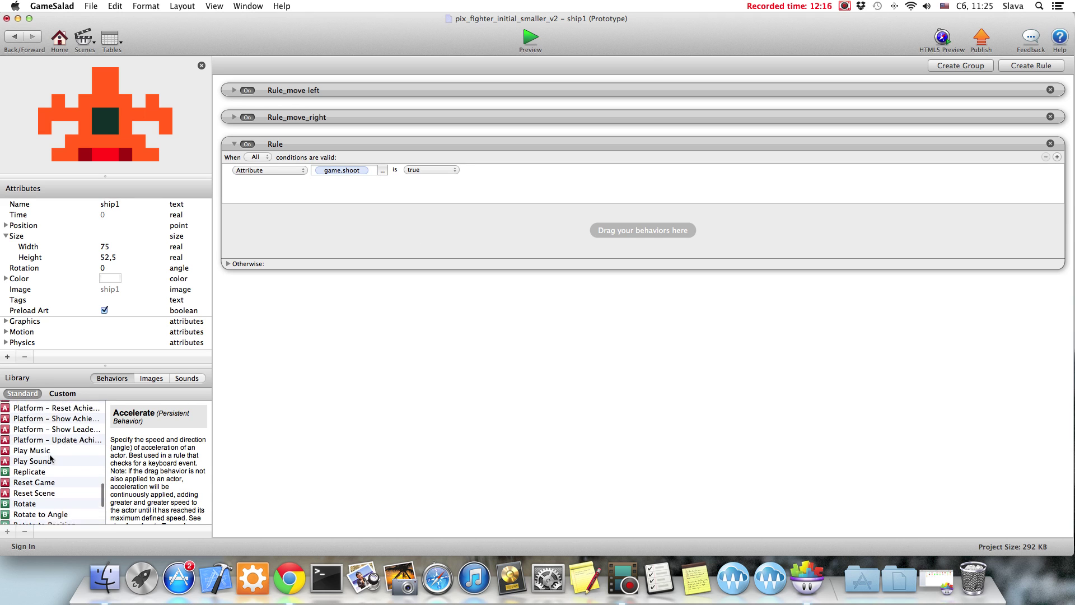
{"action": "scroll", "coordinate": [50, 457], "scroll_direction": "down", "scroll_amount": 3}
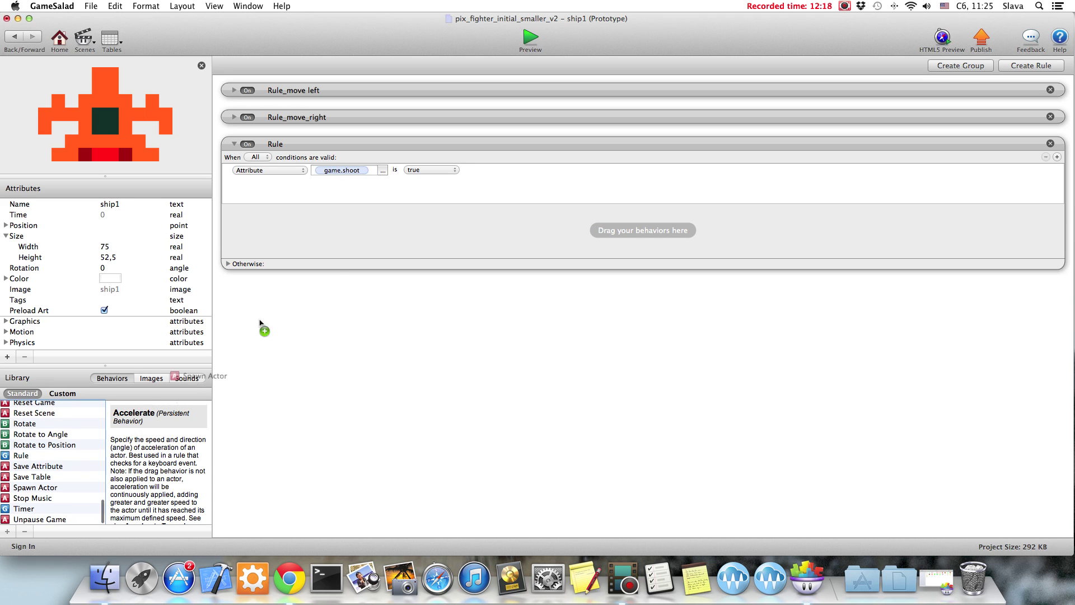
{"action": "left_click_drag", "start_coordinate": [352, 231], "coordinate": [352, 231]}
{"action": "left_click", "coordinate": [327, 235]}
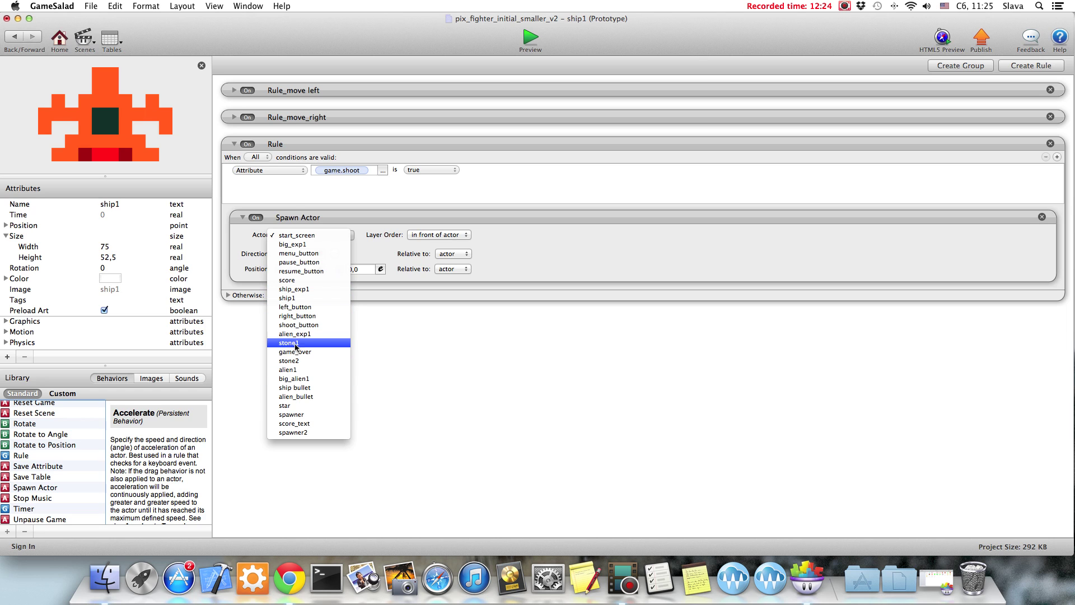
{"action": "left_click", "coordinate": [295, 387]}
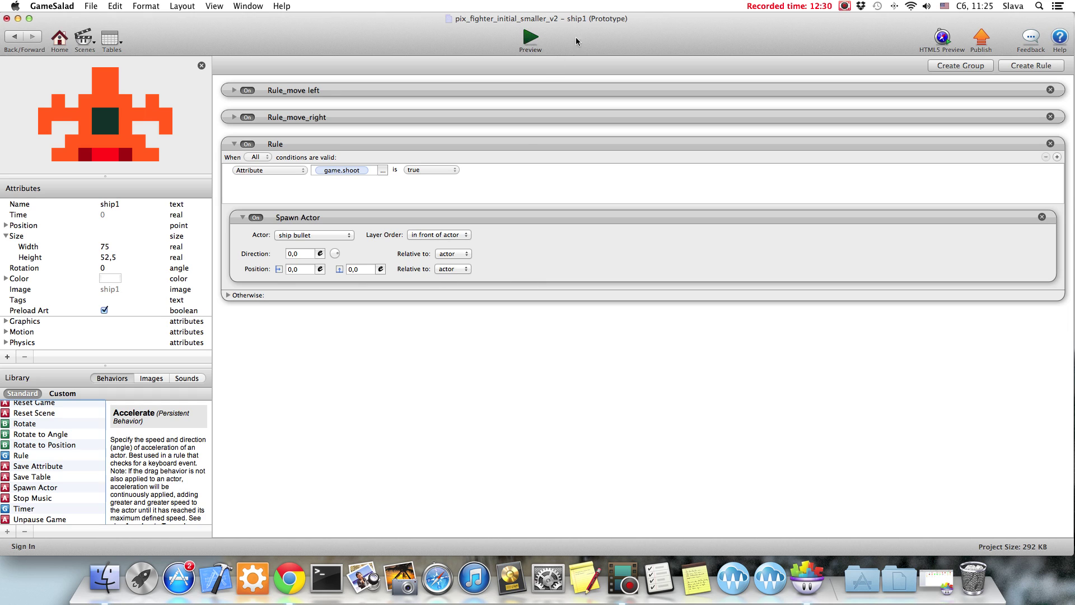
- Preview the game, test the shoot and left-move buttons, and return to the ship1 actor
{"action": "left_click", "coordinate": [531, 38]}
{"action": "left_click", "coordinate": [554, 297]}
{"action": "left_click", "coordinate": [606, 373]}
{"action": "left_click", "coordinate": [606, 373]}
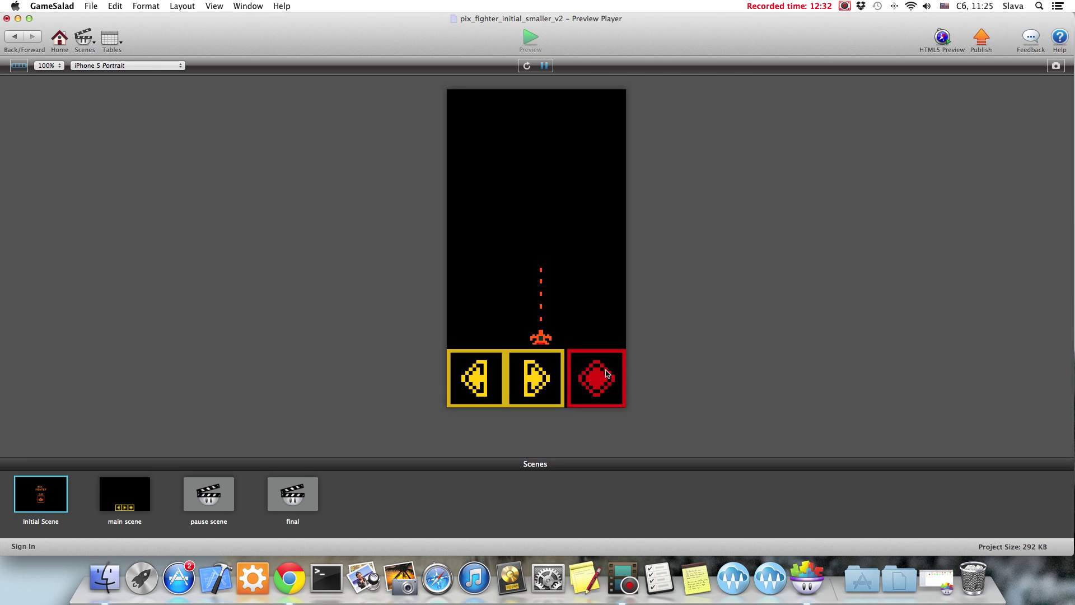
{"action": "left_click", "coordinate": [605, 376]}
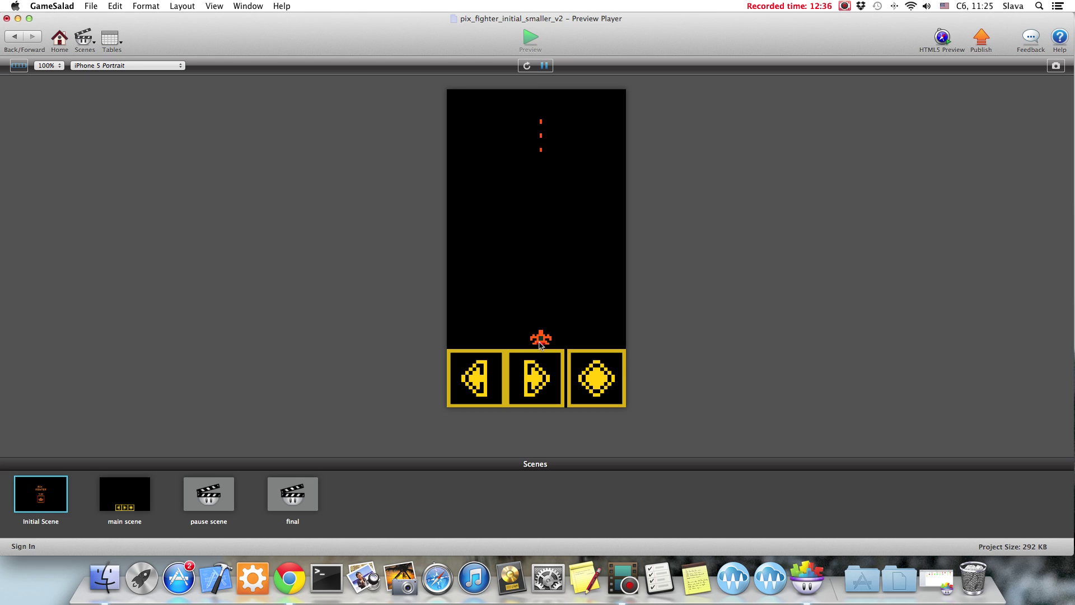
{"action": "left_click", "coordinate": [481, 374]}
{"action": "left_click", "coordinate": [595, 380]}
{"action": "left_click", "coordinate": [12, 38]}
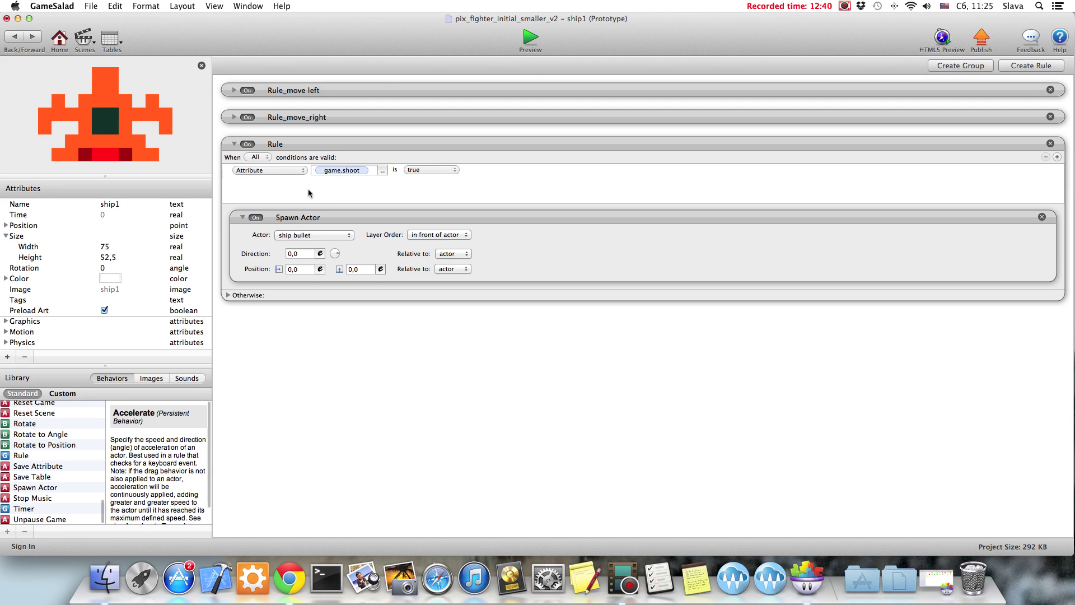
- Set the Spawn Actor's vertical position offset to 25 and test shooting in the preview, returning to ship1
{"action": "left_click", "coordinate": [353, 269]}
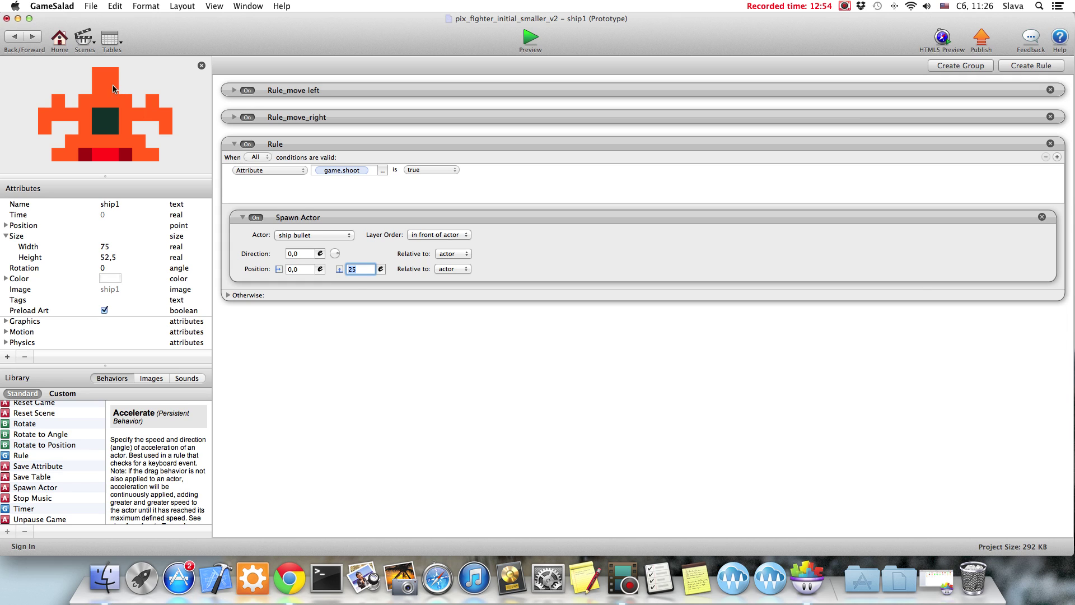
{"action": "left_click", "coordinate": [530, 37]}
{"action": "left_click", "coordinate": [550, 303]}
{"action": "left_click", "coordinate": [588, 368]}
{"action": "left_click", "coordinate": [588, 368]}
{"action": "key", "text": "Left"}
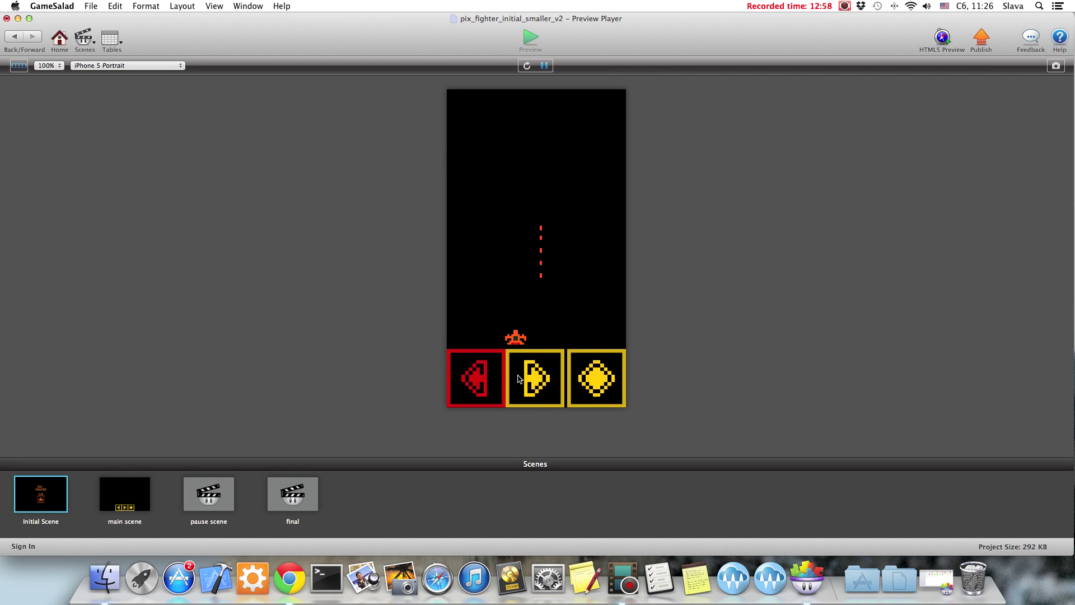
{"action": "left_click", "coordinate": [602, 380]}
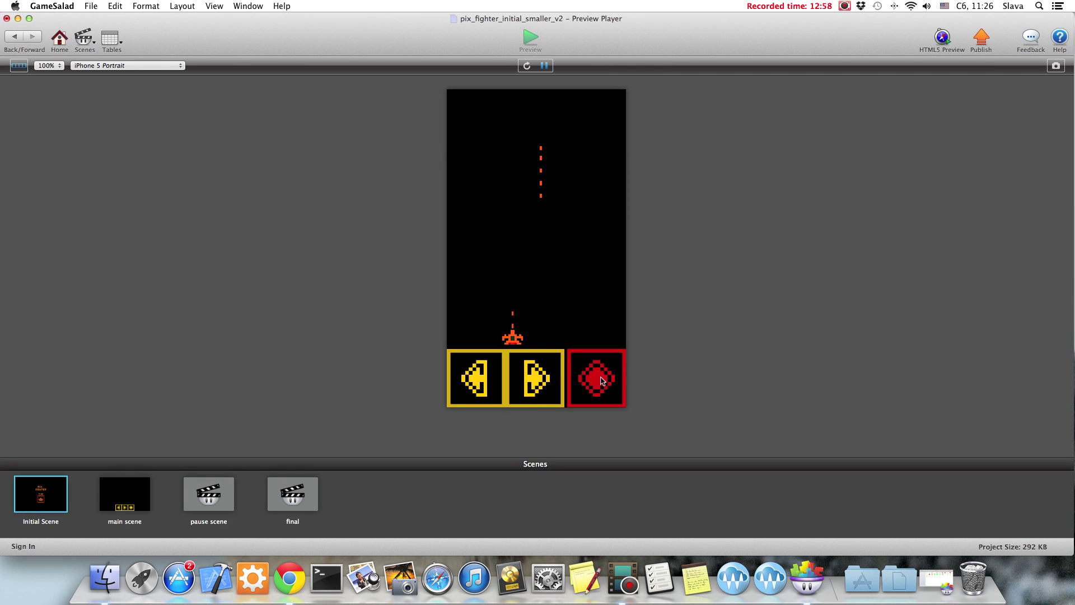
{"action": "left_click", "coordinate": [15, 36]}
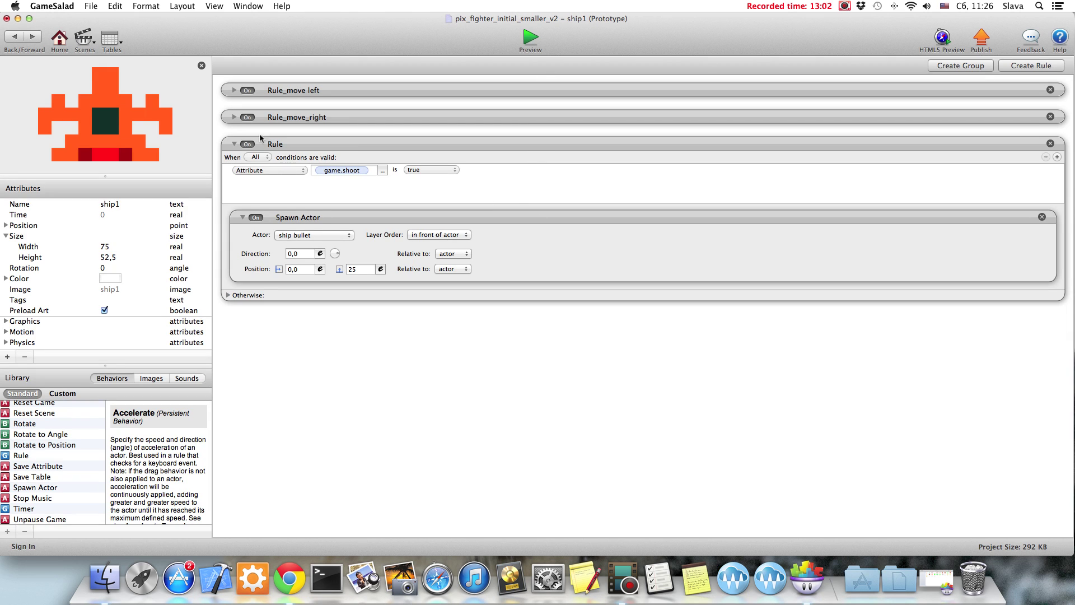
- Collapse the shooting rule, return to the main scene, and place the spawner actor just above the scene's upper edge
{"action": "left_click", "coordinate": [235, 144]}
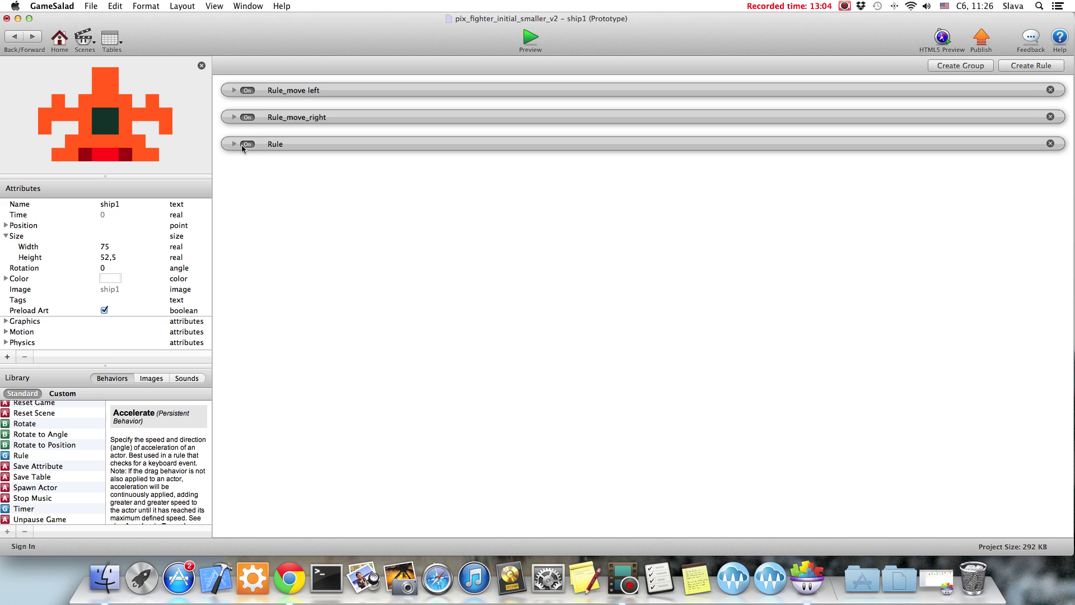
{"action": "left_click", "coordinate": [15, 37]}
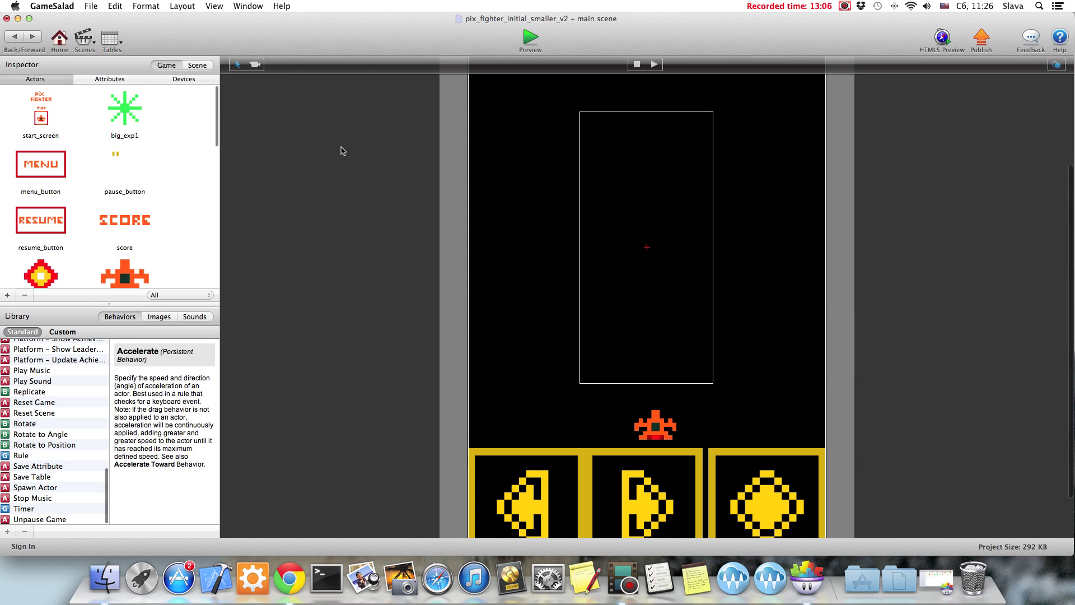
{"action": "scroll", "coordinate": [163, 196], "scroll_direction": "down", "scroll_amount": 10}
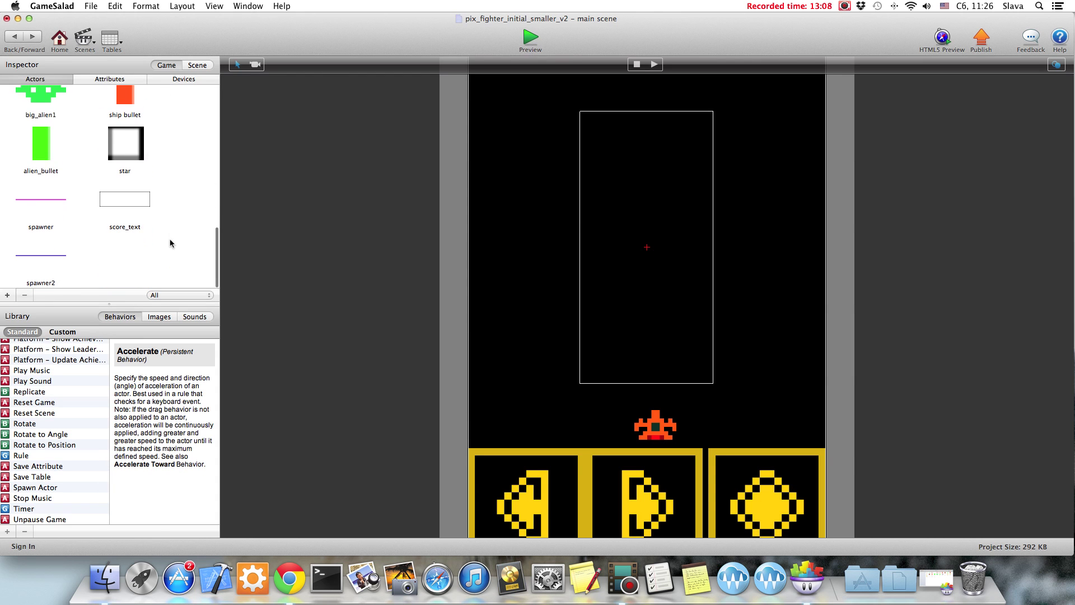
{"action": "scroll", "coordinate": [758, 300], "scroll_direction": "up", "scroll_amount": 5}
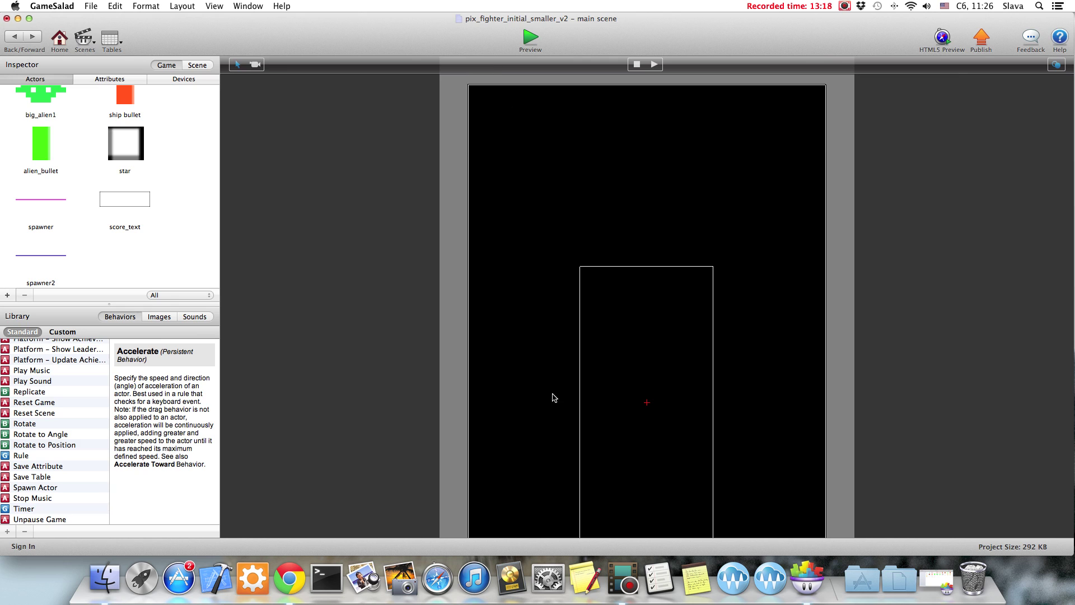
{"action": "left_click_drag", "start_coordinate": [37, 206], "coordinate": [527, 82]}
{"action": "scroll", "coordinate": [609, 134], "scroll_direction": "up", "scroll_amount": 1}
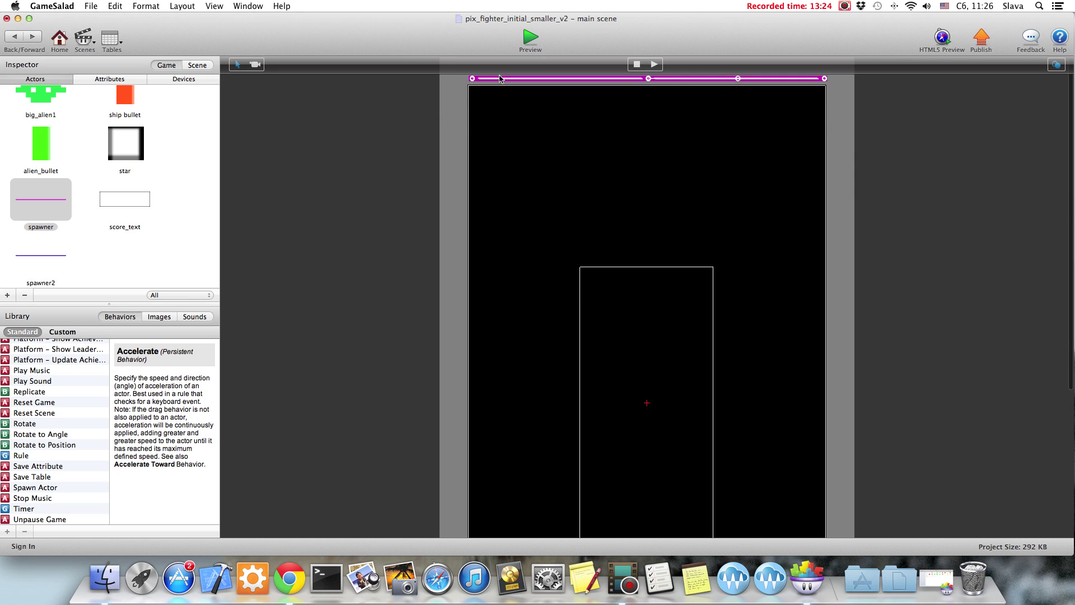
{"action": "scroll", "coordinate": [545, 84], "scroll_direction": "down", "scroll_amount": 1}
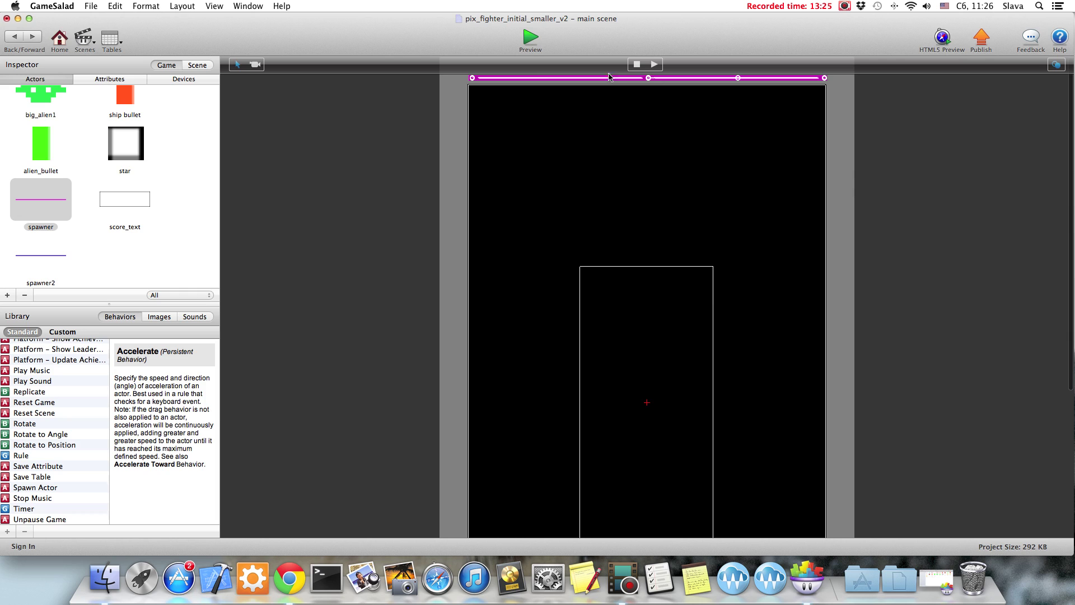
- Open the placed spawner instance and set its Position X to 320
{"action": "double_click", "coordinate": [575, 82]}
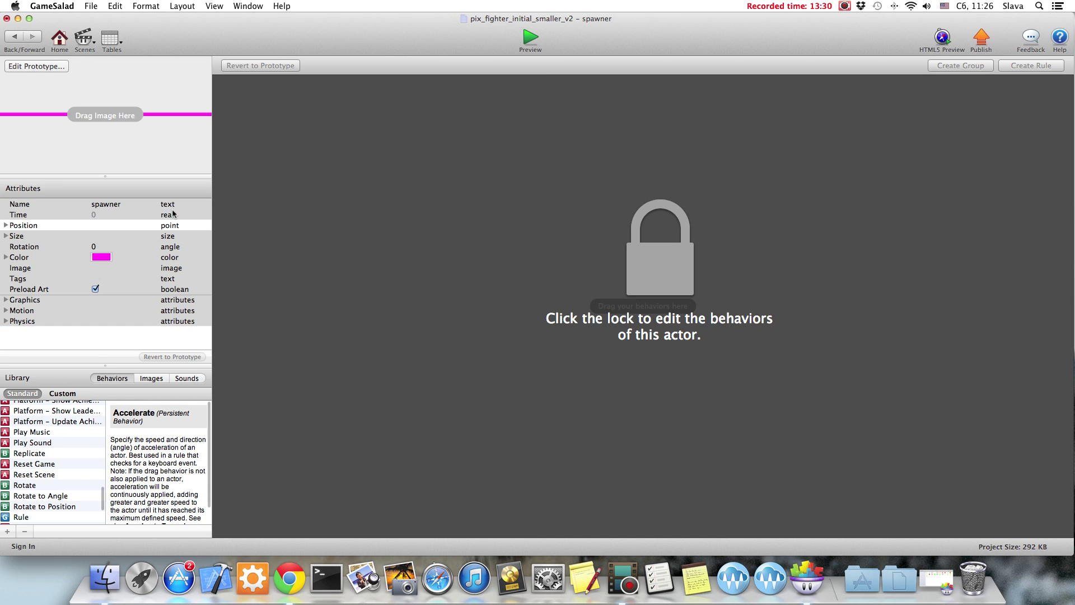
{"action": "left_click", "coordinate": [5, 225]}
{"action": "left_click", "coordinate": [110, 238]}
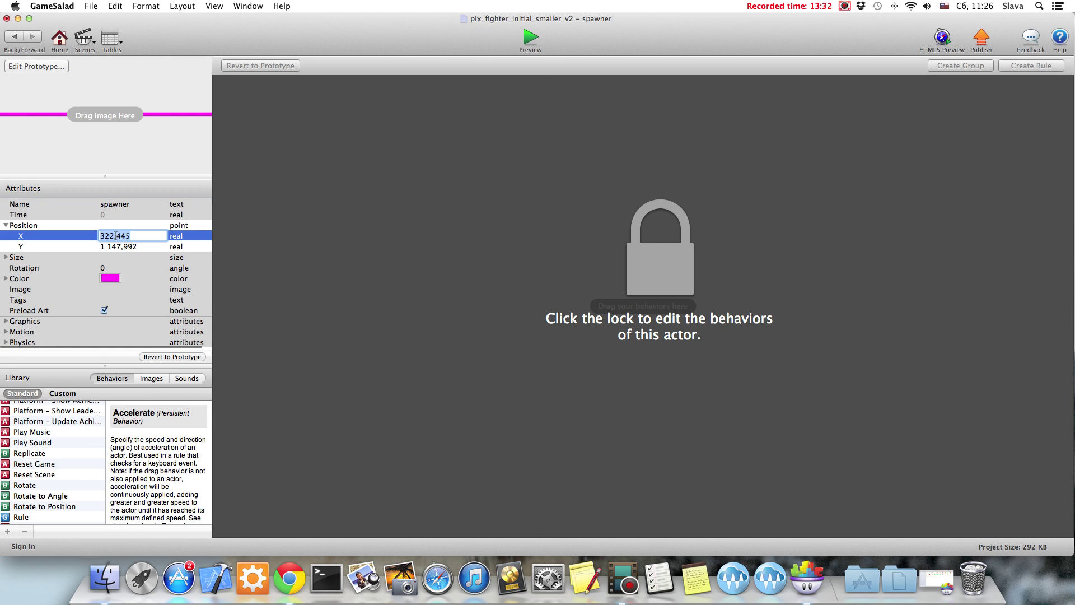
{"action": "type", "text": "320"}
{"action": "key", "text": "Tab"}
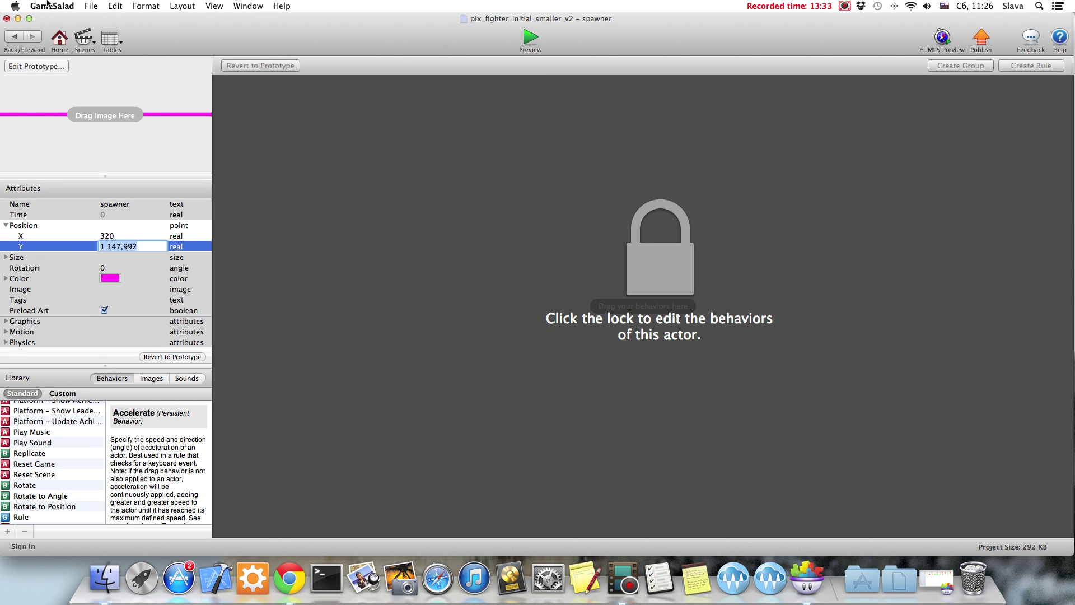
- Return to the main scene, open the star actor's prototype and examine its Size attributes
{"action": "left_click", "coordinate": [14, 37]}
{"action": "scroll", "coordinate": [492, 157], "scroll_direction": "up", "scroll_amount": 5}
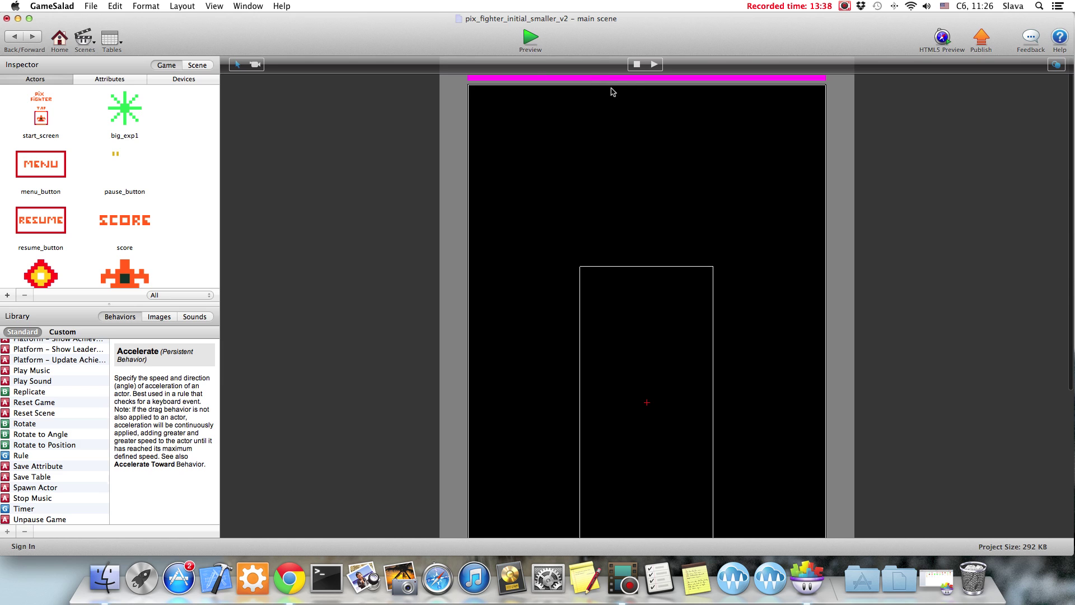
{"action": "scroll", "coordinate": [190, 196], "scroll_direction": "down", "scroll_amount": 5}
{"action": "scroll", "coordinate": [190, 197], "scroll_direction": "down", "scroll_amount": 5}
{"action": "scroll", "coordinate": [175, 211], "scroll_direction": "up", "scroll_amount": 5}
{"action": "scroll", "coordinate": [174, 153], "scroll_direction": "down", "scroll_amount": 1}
{"action": "scroll", "coordinate": [173, 152], "scroll_direction": "down", "scroll_amount": 6}
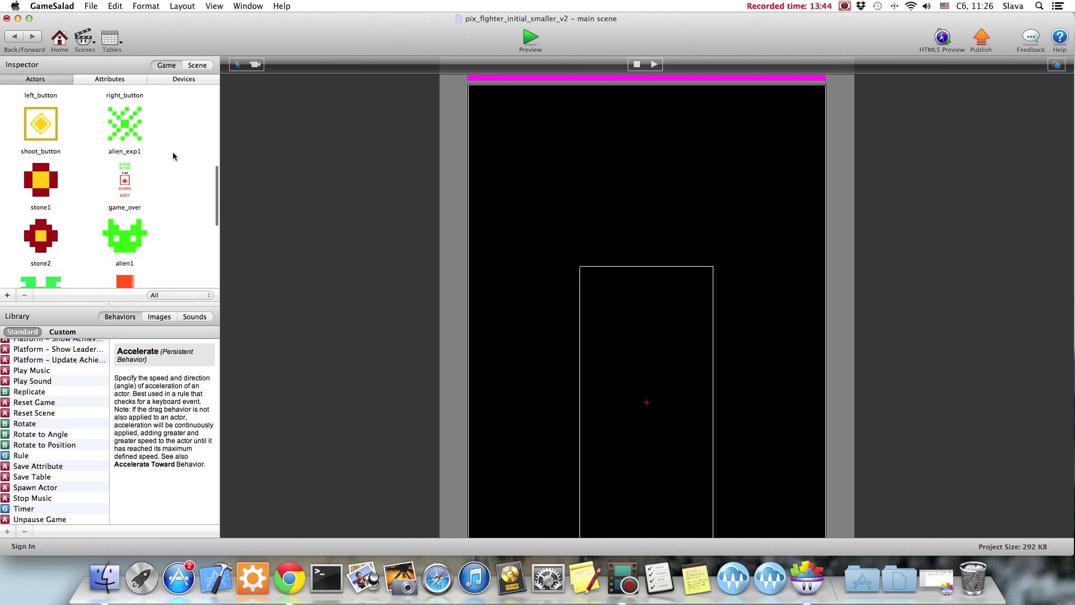
{"action": "double_click", "coordinate": [127, 231]}
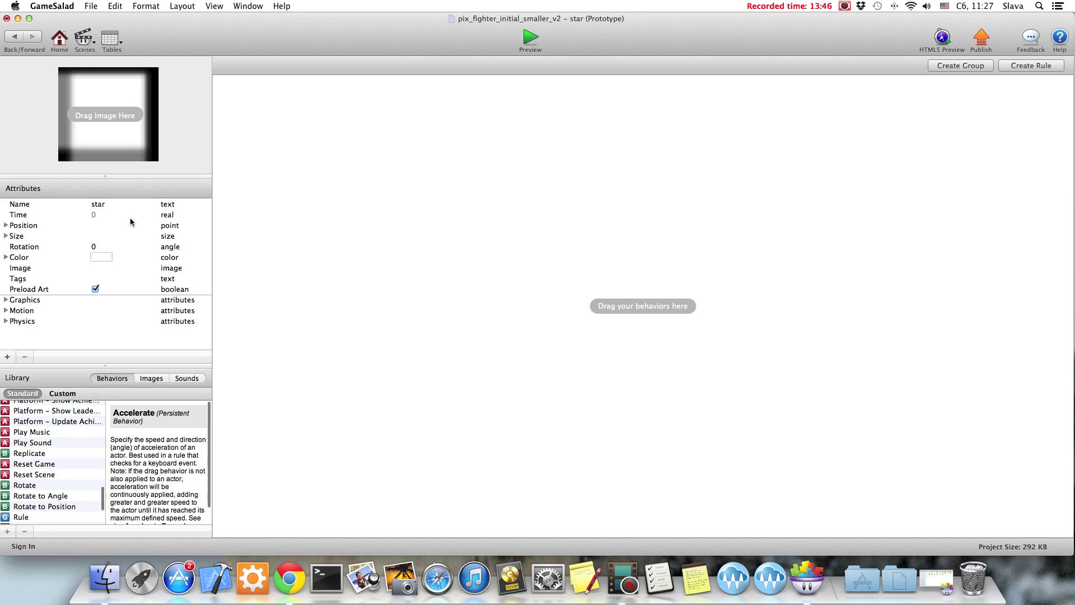
{"action": "left_click", "coordinate": [3, 239]}
{"action": "left_click", "coordinate": [4, 237]}
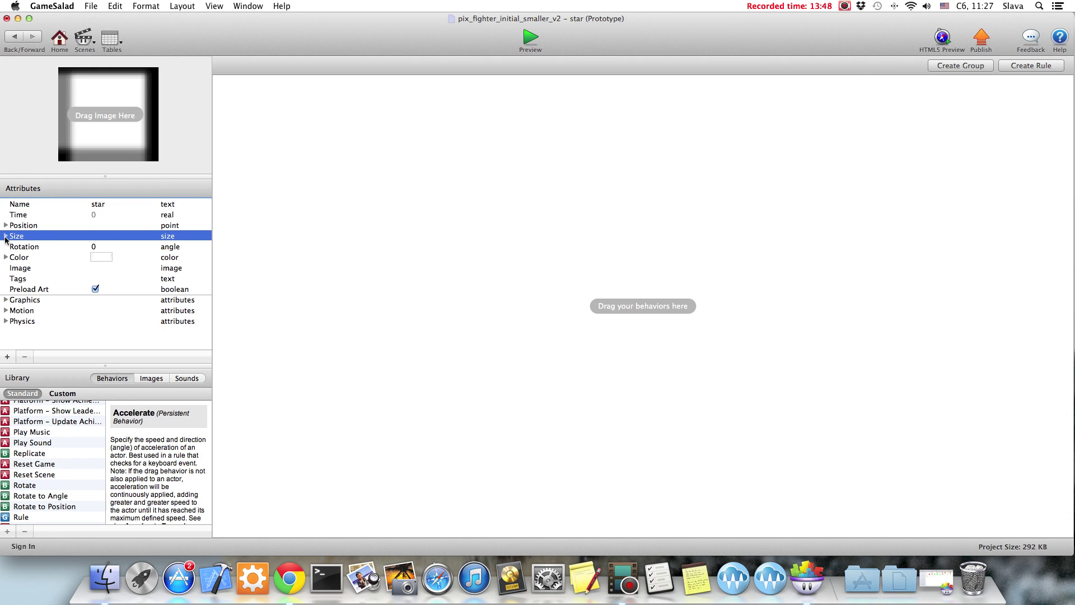
{"action": "left_click", "coordinate": [4, 236]}
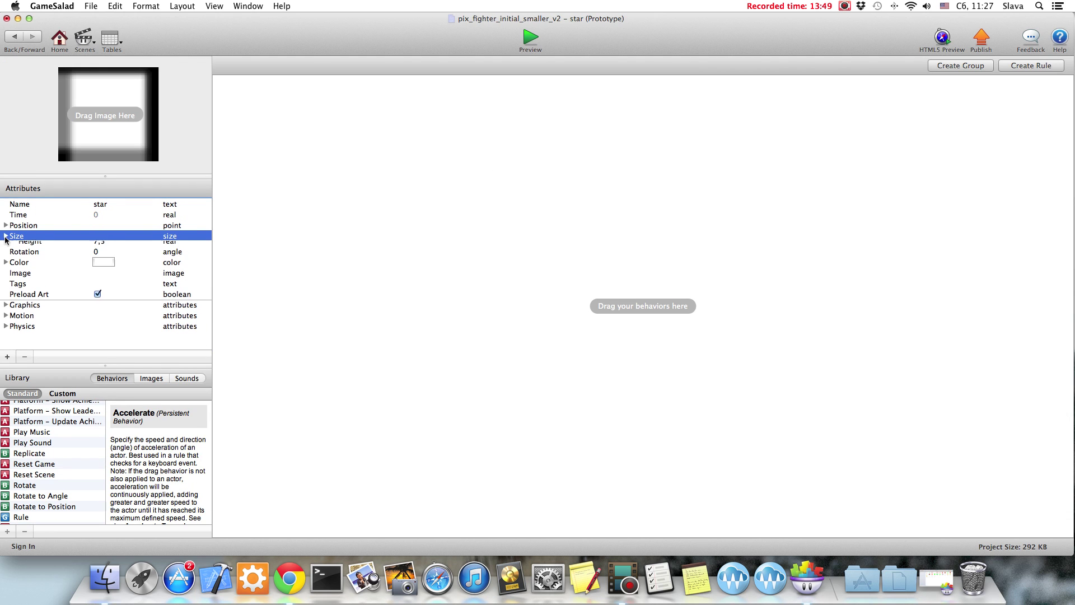
- Go back to the main scene and reopen the star actor's prototype
{"action": "left_click", "coordinate": [13, 37]}
{"action": "scroll", "coordinate": [586, 211], "scroll_direction": "up", "scroll_amount": 5}
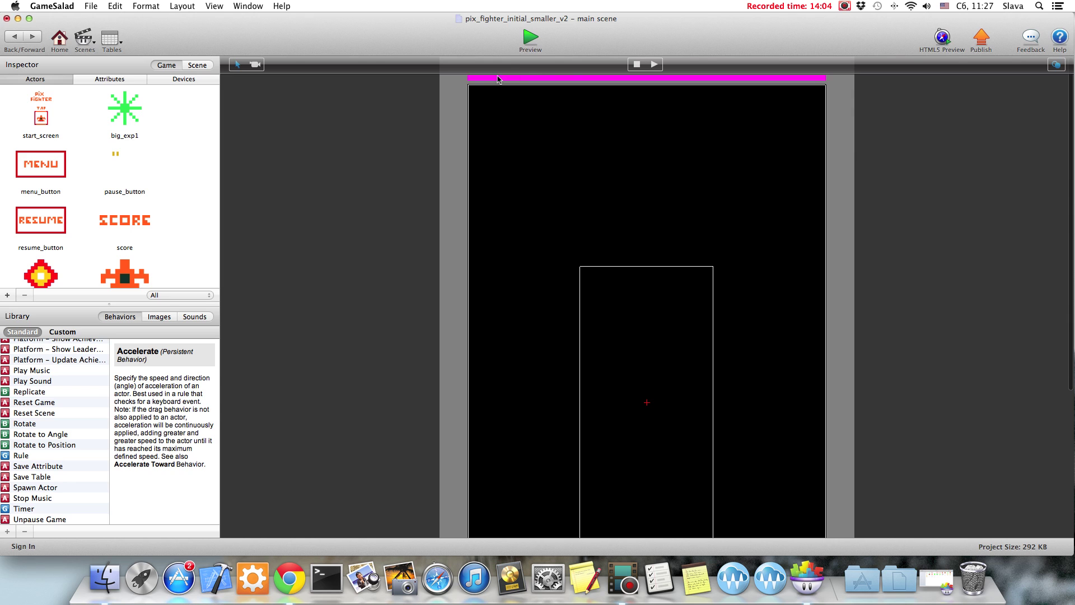
{"action": "scroll", "coordinate": [146, 224], "scroll_direction": "down", "scroll_amount": 5}
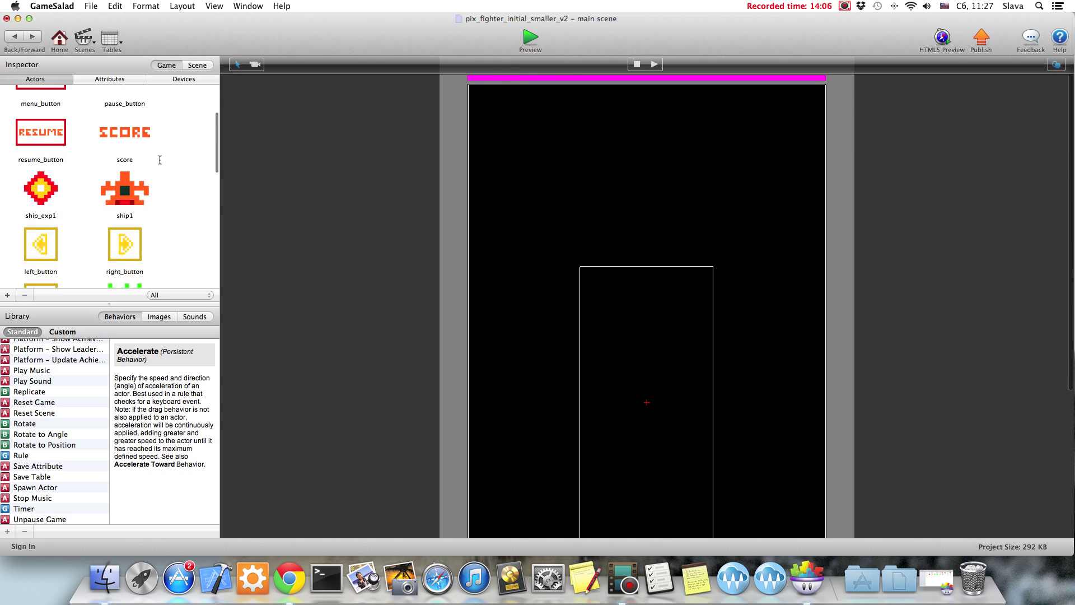
{"action": "scroll", "coordinate": [161, 167], "scroll_direction": "down", "scroll_amount": 5}
{"action": "double_click", "coordinate": [119, 215]}
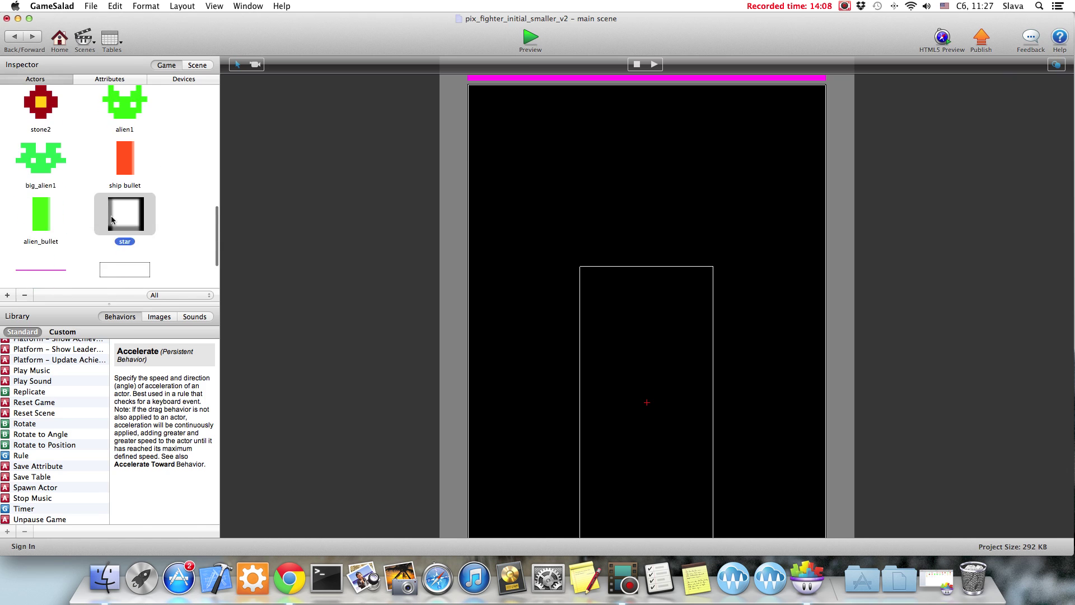
{"action": "left_click", "coordinate": [1031, 66]}
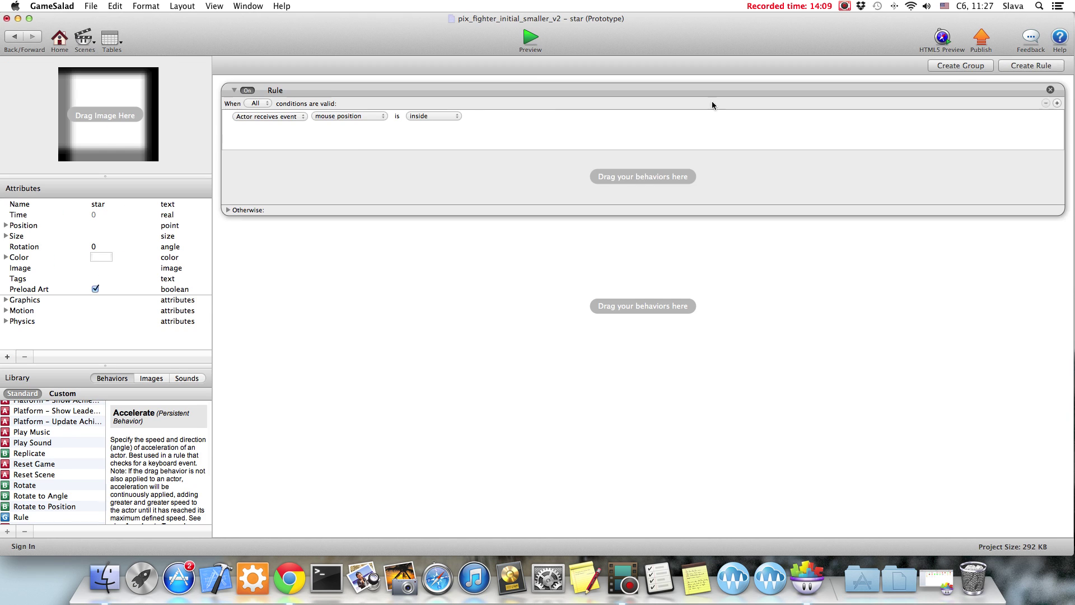
{"action": "left_click", "coordinate": [269, 117]}
{"action": "left_click", "coordinate": [334, 92]}
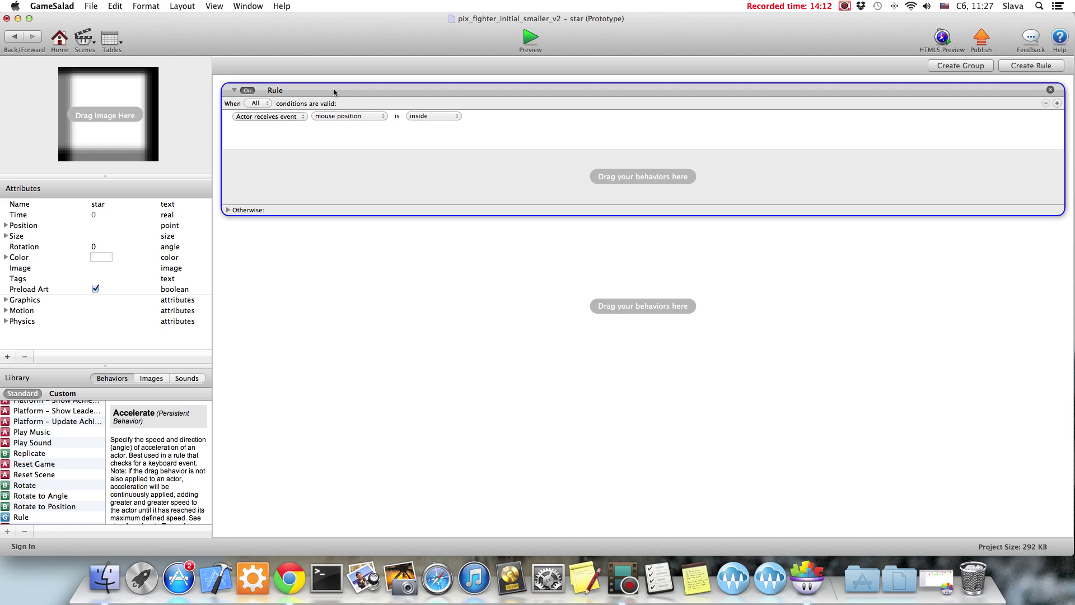
{"action": "key", "text": "Delete"}
- Add a Move behavior to the star actor and set its direction to 270
{"action": "scroll", "coordinate": [38, 481], "scroll_direction": "up", "scroll_amount": 3}
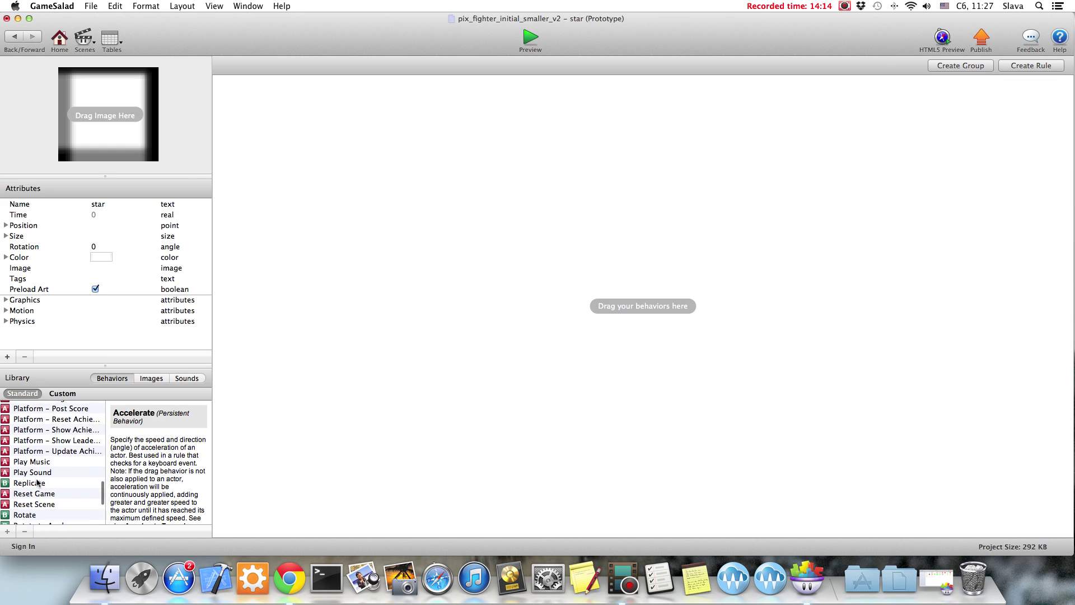
{"action": "scroll", "coordinate": [38, 482], "scroll_direction": "up", "scroll_amount": 5}
{"action": "left_click_drag", "start_coordinate": [23, 451], "coordinate": [284, 107]}
{"action": "left_click", "coordinate": [281, 107]}
{"action": "type", "text": "270"}
{"action": "key", "text": "Return"}
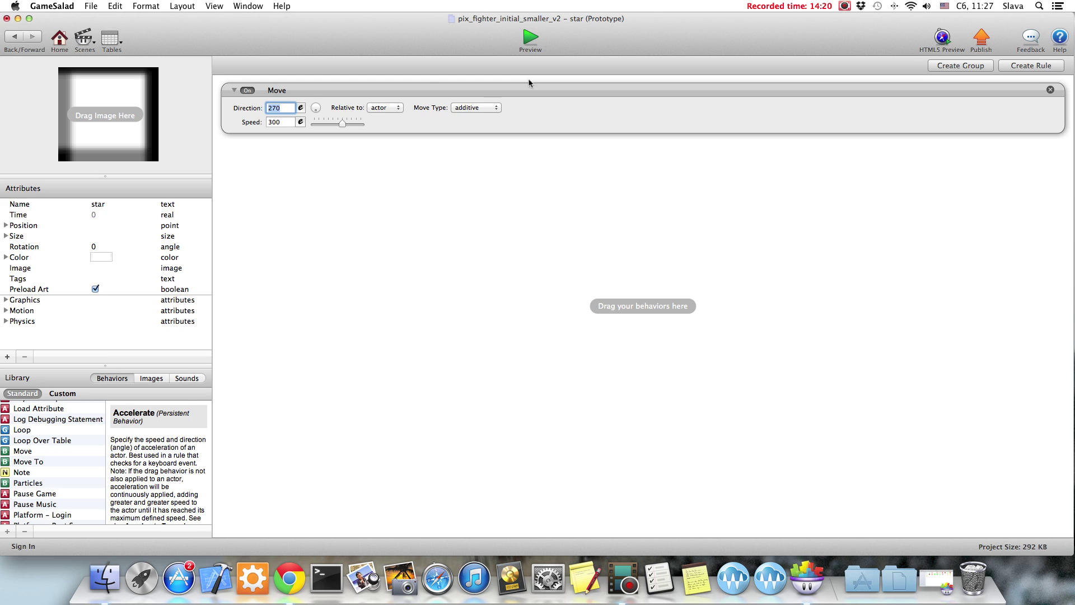
- Open the spawner actor's prototype from the main scene and add a Timer behavior to it
{"action": "left_click", "coordinate": [11, 38]}
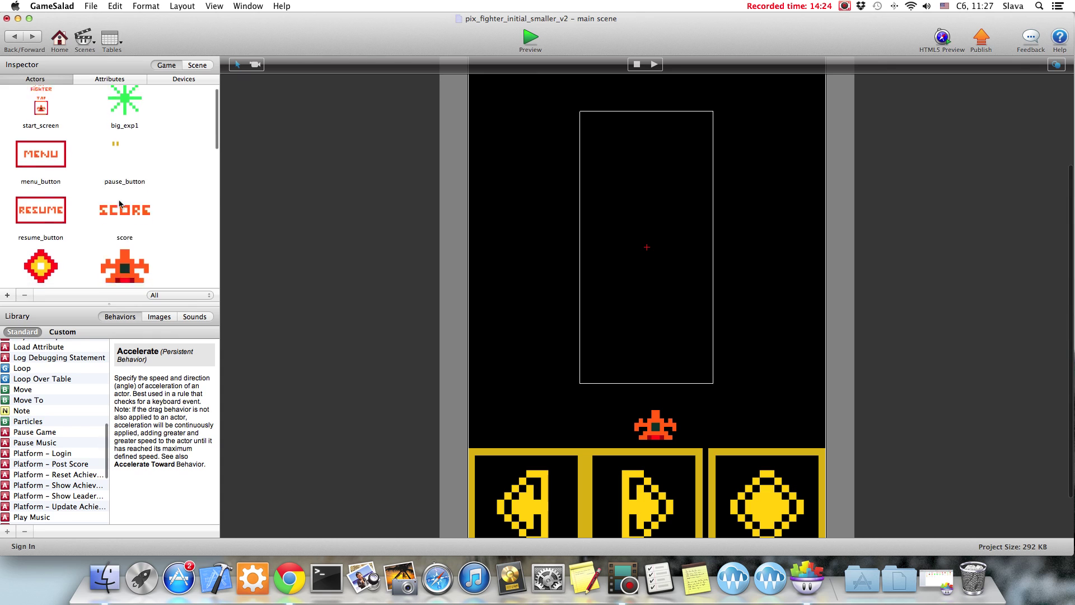
{"action": "scroll", "coordinate": [178, 209], "scroll_direction": "down", "scroll_amount": 3}
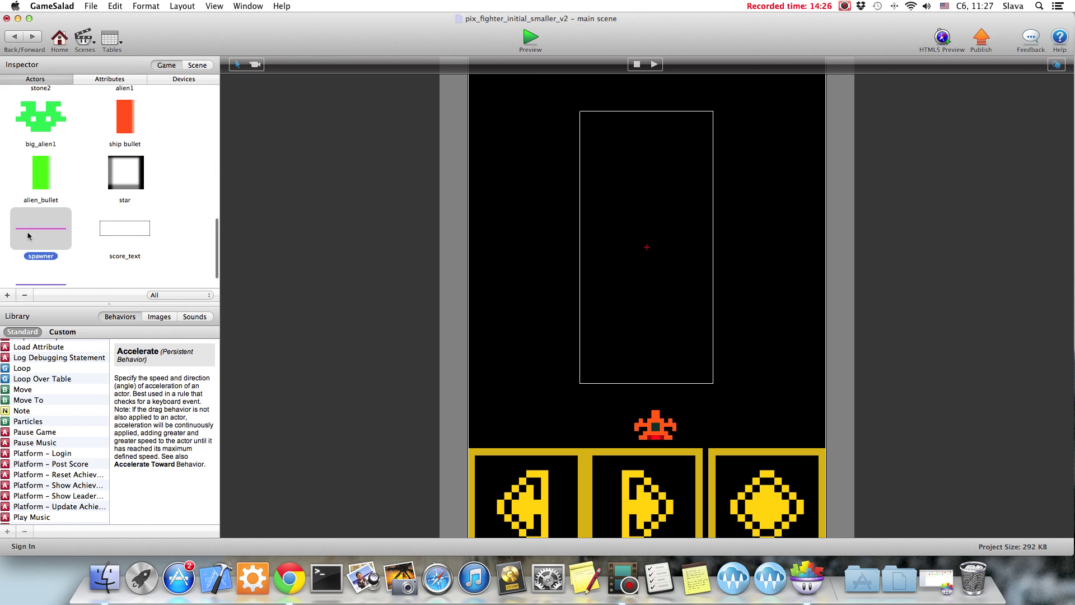
{"action": "double_click", "coordinate": [31, 234]}
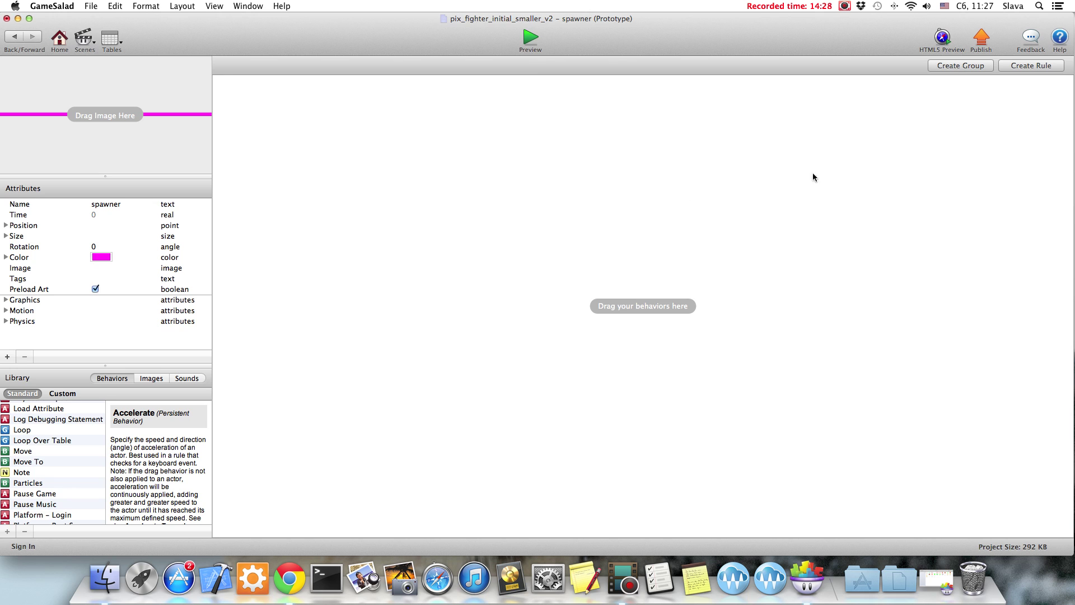
{"action": "scroll", "coordinate": [45, 464], "scroll_direction": "down", "scroll_amount": 5}
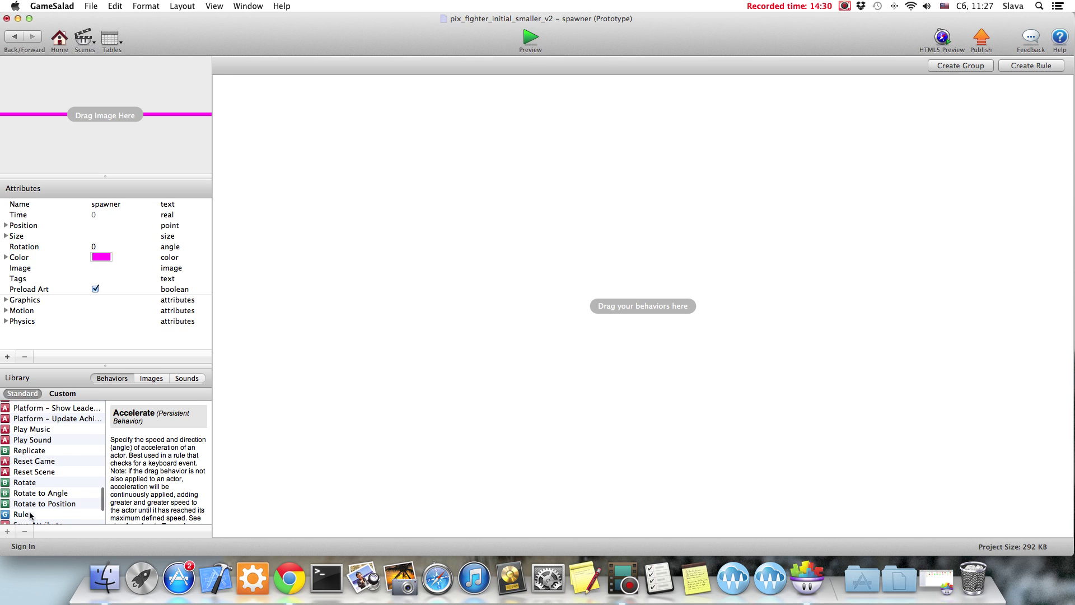
{"action": "scroll", "coordinate": [31, 498], "scroll_direction": "down", "scroll_amount": 3}
{"action": "left_click_drag", "start_coordinate": [25, 507], "coordinate": [410, 264]}
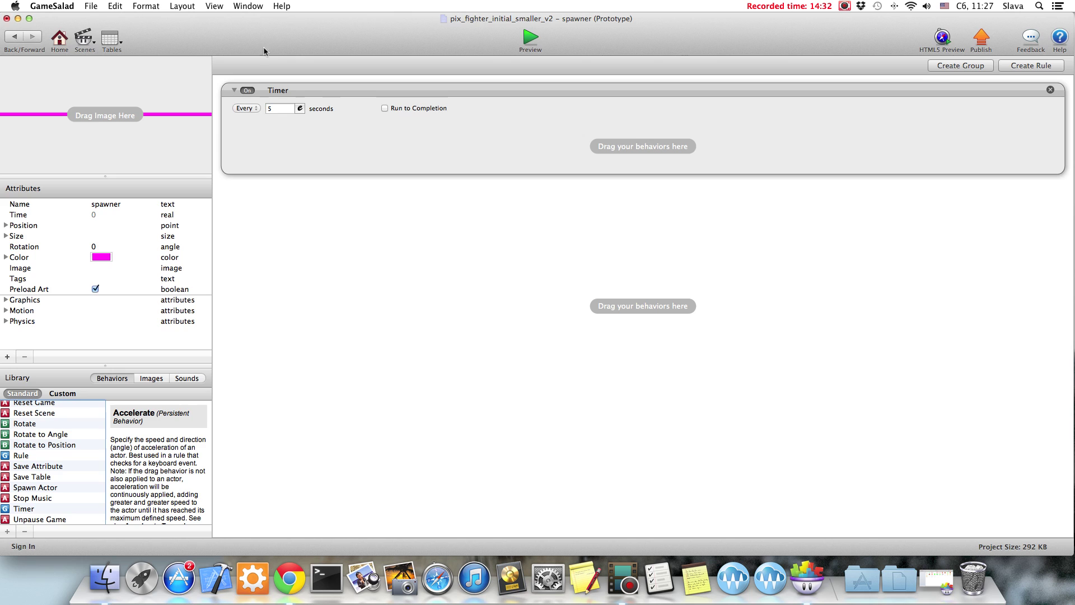
- Set the spawner's Timer to every 0,5 seconds and enable Run to Completion
{"action": "left_click", "coordinate": [246, 108]}
{"action": "left_click", "coordinate": [281, 108]}
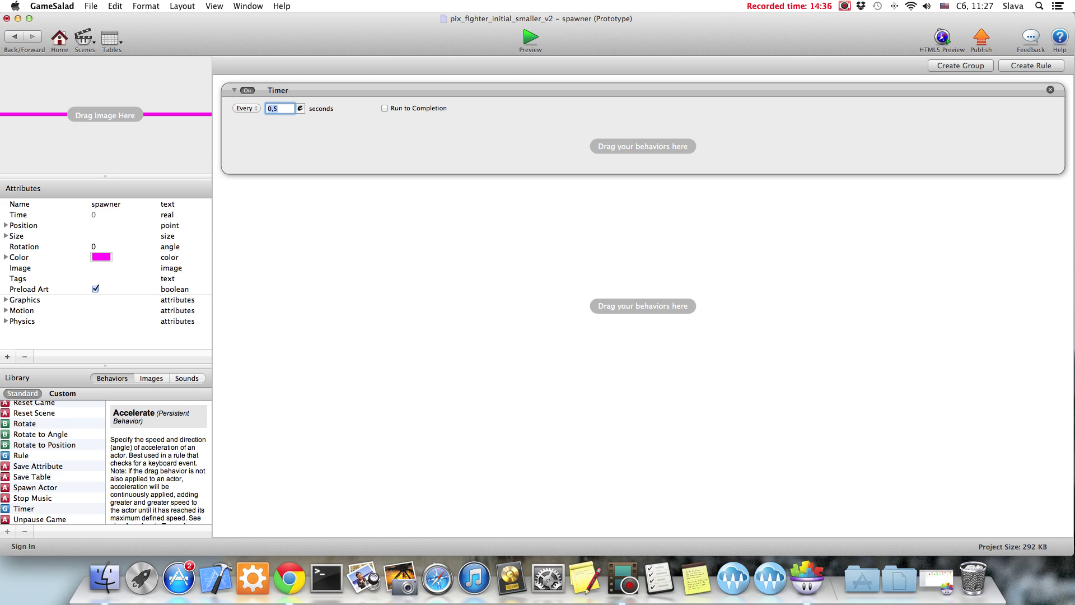
{"action": "key", "text": "Return"}
{"action": "left_click", "coordinate": [432, 112]}
- Add a Spawn Actor behavior inside the Timer and choose star as the spawned actor
{"action": "left_click_drag", "start_coordinate": [27, 490], "coordinate": [346, 152]}
{"action": "left_click", "coordinate": [325, 156]}
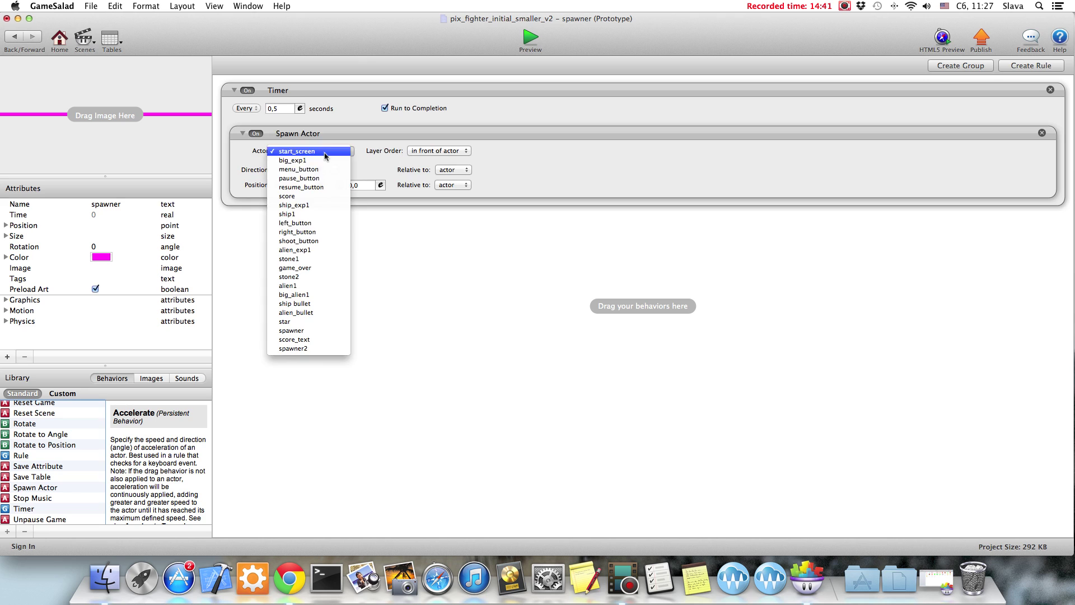
{"action": "left_click", "coordinate": [295, 322]}
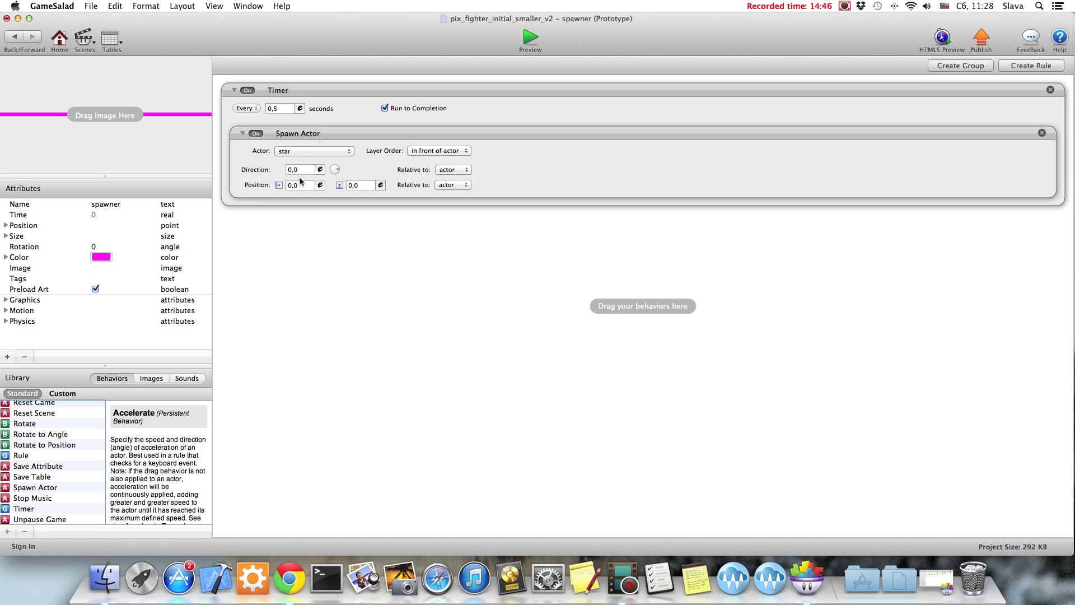
- Preview the game to check how the stars spawn, and return to the spawner actor
{"action": "left_click", "coordinate": [529, 38]}
{"action": "left_click", "coordinate": [579, 252]}
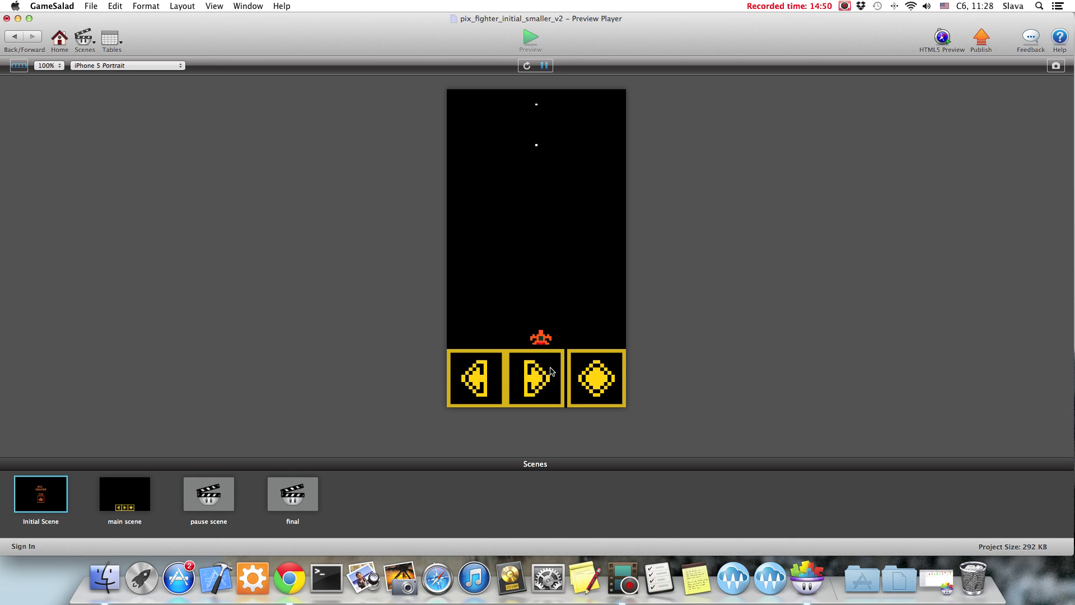
{"action": "left_click", "coordinate": [11, 38]}
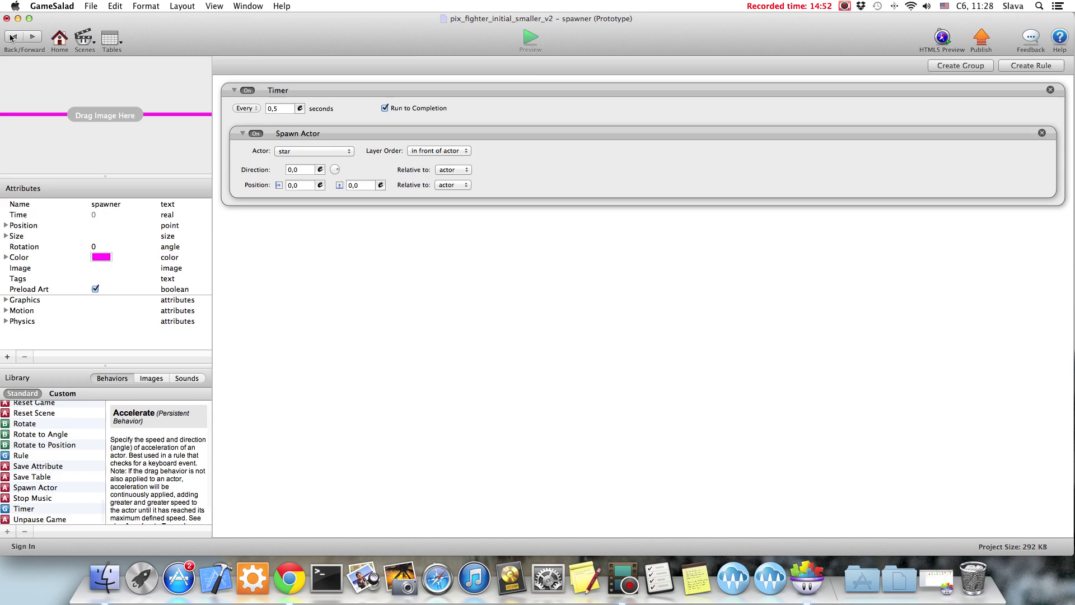
- Set the Spawn Actor's horizontal position to the expression random(-300,0)
{"action": "left_click", "coordinate": [293, 185]}
{"action": "left_click", "coordinate": [319, 186]}
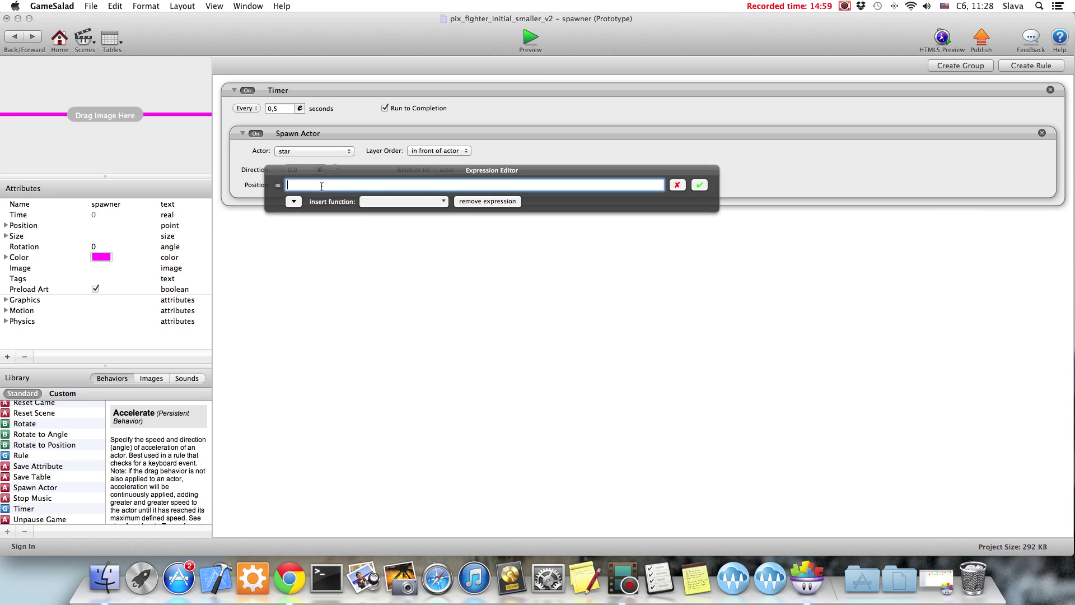
{"action": "left_click", "coordinate": [409, 201]}
{"action": "left_click", "coordinate": [381, 436]}
{"action": "left_click_drag", "start_coordinate": [327, 185], "coordinate": [314, 185]}
{"action": "key", "text": "BackSpace"}
{"action": "type", "text": "-300"}
{"action": "key", "text": "BackSpace"}
{"action": "key", "text": "BackSpace"}
{"action": "key", "text": "BackSpace"}
{"action": "left_click", "coordinate": [700, 184]}
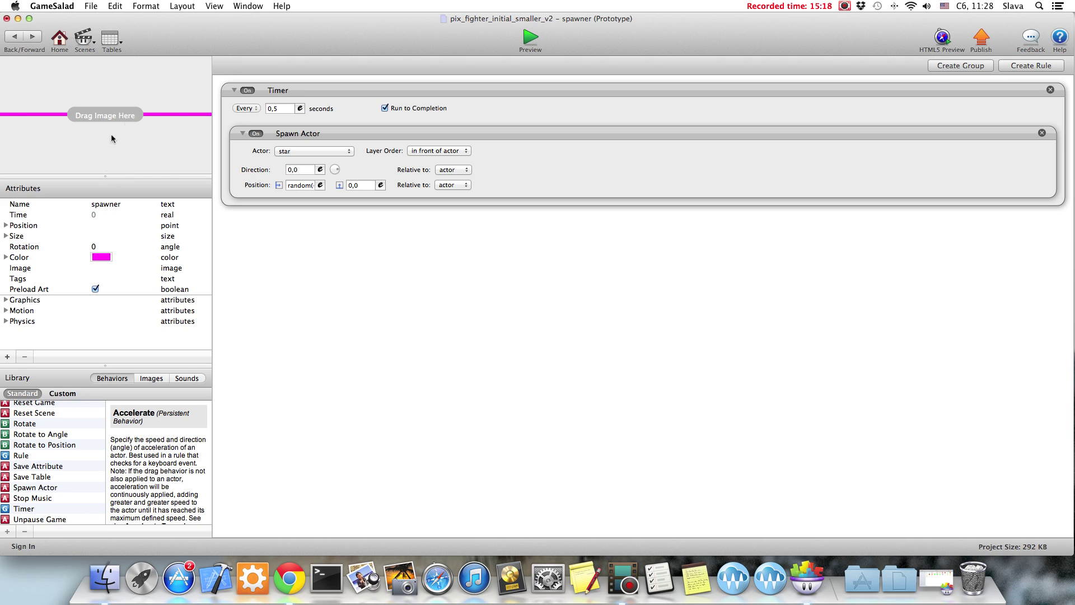
- Duplicate the Timer and set the horizontal position of the copy's Spawn Actor to random(0,300)
{"action": "left_click", "coordinate": [305, 95]}
{"action": "key", "text": "super+d"}
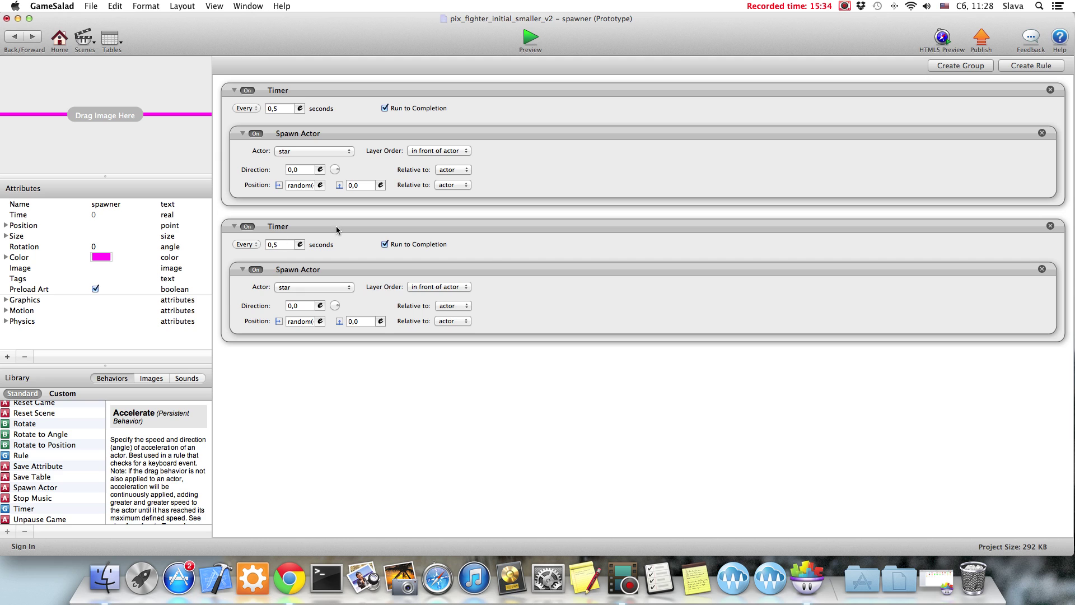
{"action": "left_click", "coordinate": [307, 273]}
{"action": "left_click", "coordinate": [298, 323]}
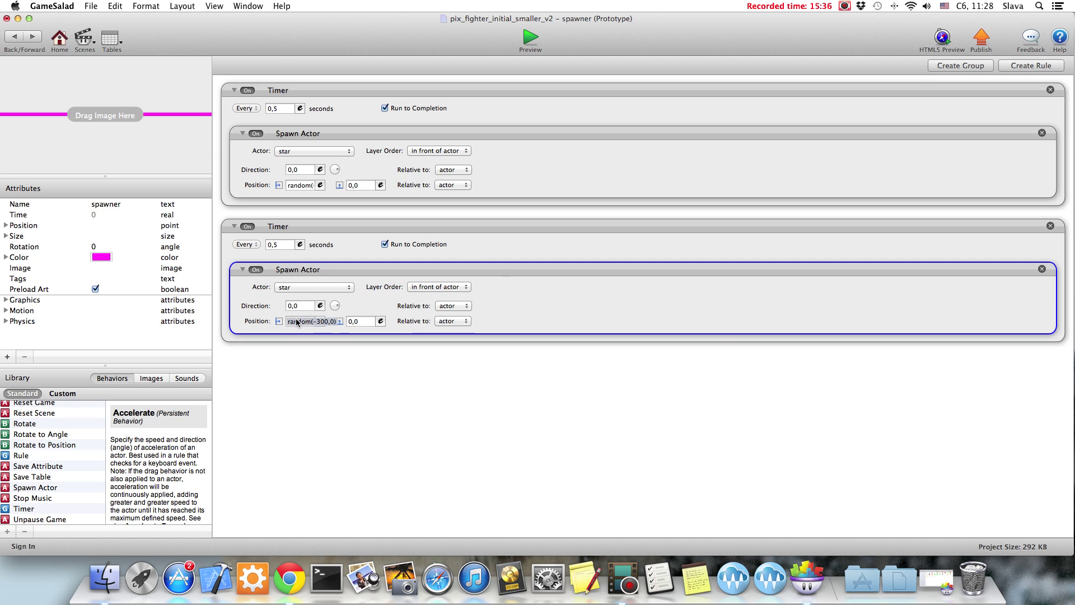
{"action": "left_click", "coordinate": [328, 321]}
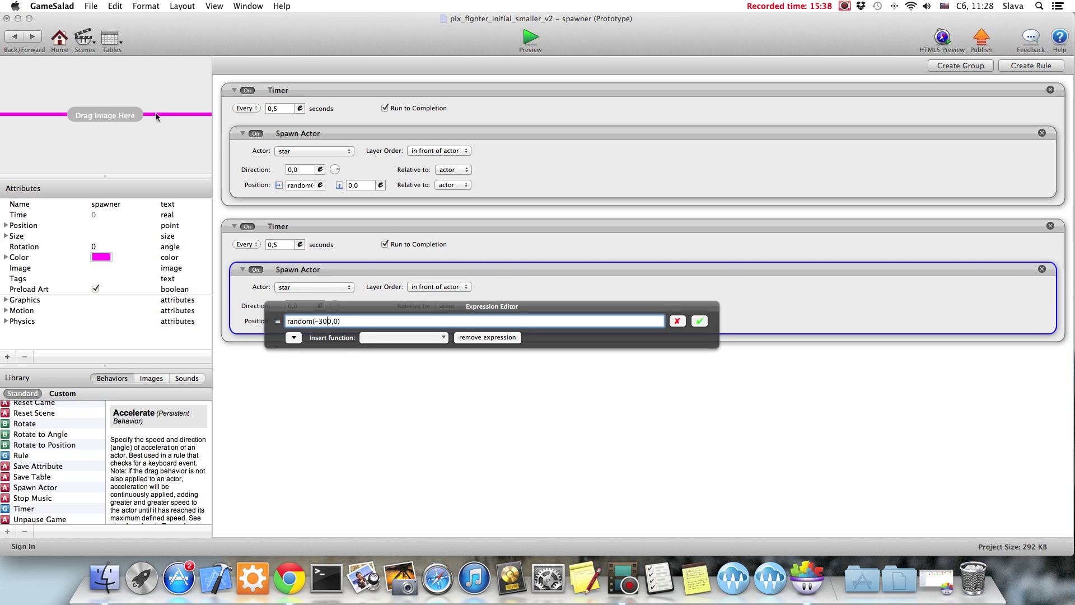
{"action": "key", "text": "BackSpace"}
{"action": "key", "text": "BackSpace"}
{"action": "key", "text": "BackSpace"}
{"action": "key", "text": "BackSpace"}
{"action": "type", "text": "0,300"}
{"action": "left_click", "coordinate": [698, 321]}
- Preview the game, steer the ship left and right to check the falling stars, and return to the spawner actor
{"action": "left_click", "coordinate": [530, 37]}
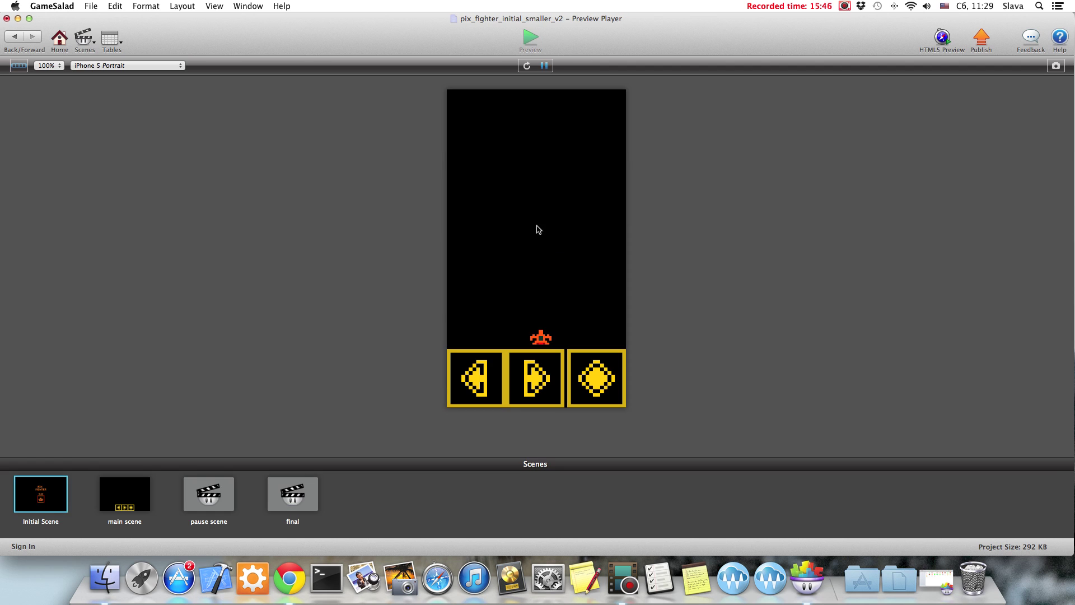
{"action": "left_click", "coordinate": [540, 372]}
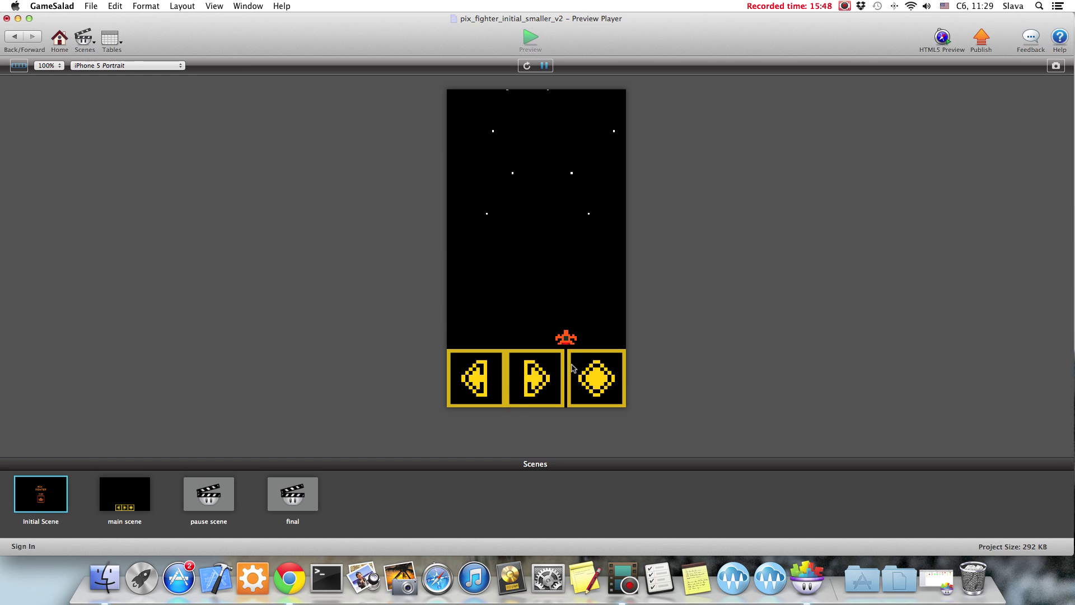
{"action": "left_click", "coordinate": [497, 370]}
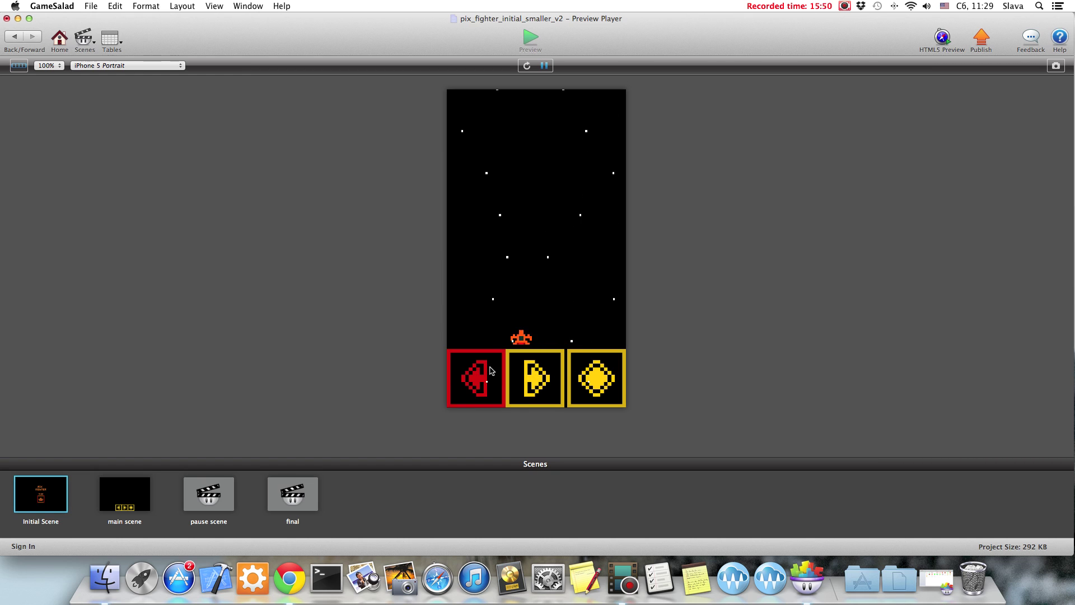
{"action": "left_click", "coordinate": [557, 376]}
{"action": "left_click", "coordinate": [494, 375]}
{"action": "left_click", "coordinate": [540, 377]}
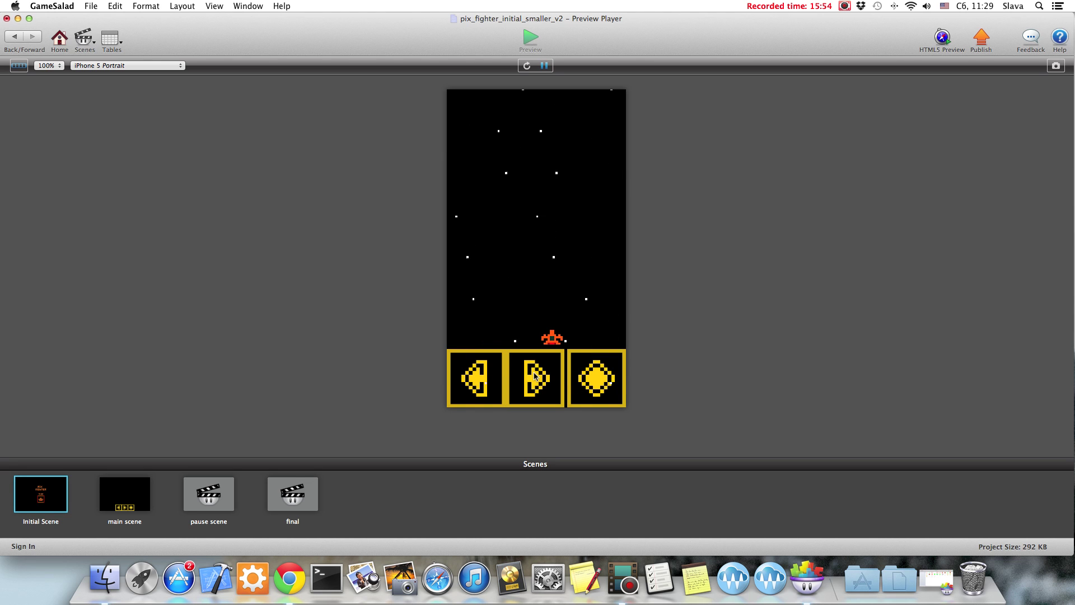
{"action": "left_click", "coordinate": [497, 371]}
{"action": "left_click", "coordinate": [528, 365]}
{"action": "left_click", "coordinate": [529, 375]}
{"action": "left_click", "coordinate": [13, 35]}
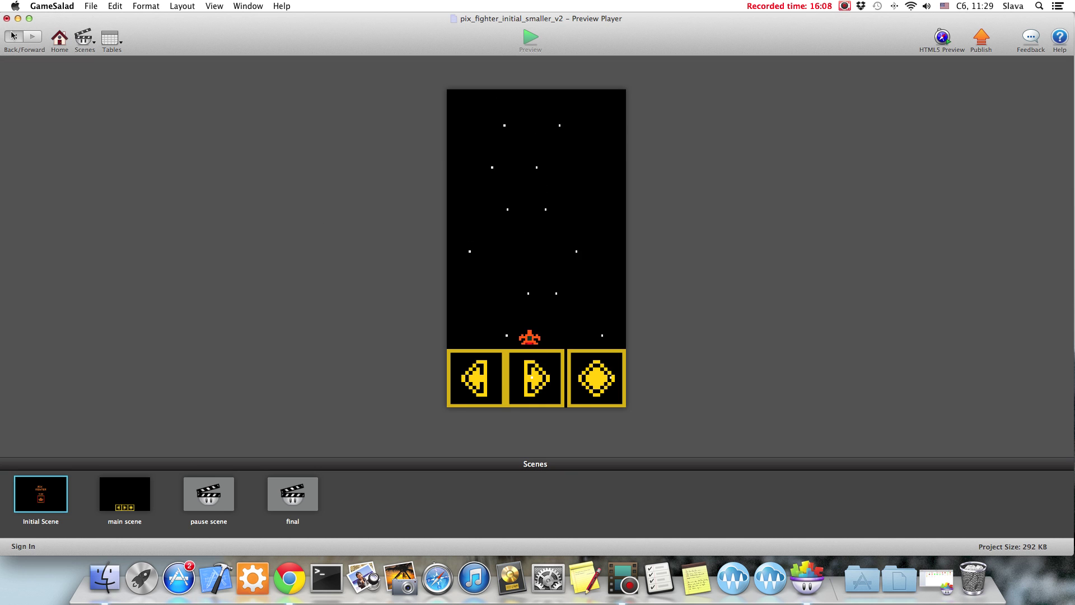
- Open the main scene and expand the Background layer in its layer list
{"action": "left_click", "coordinate": [84, 38]}
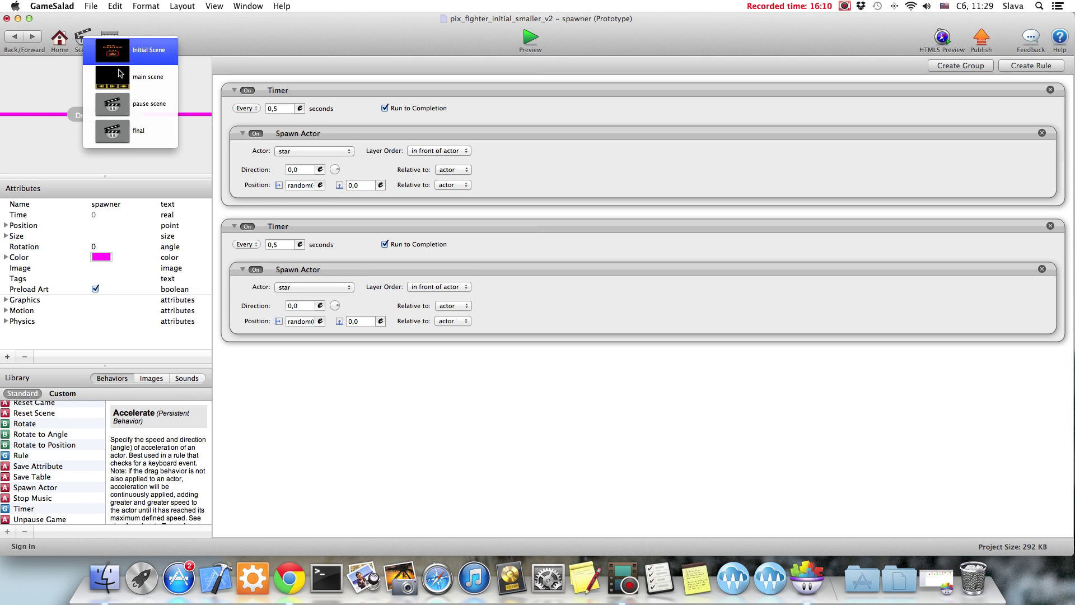
{"action": "left_click", "coordinate": [117, 54]}
{"action": "left_click", "coordinate": [83, 38]}
{"action": "left_click", "coordinate": [143, 77]}
{"action": "left_click", "coordinate": [191, 67]}
{"action": "left_click", "coordinate": [165, 79]}
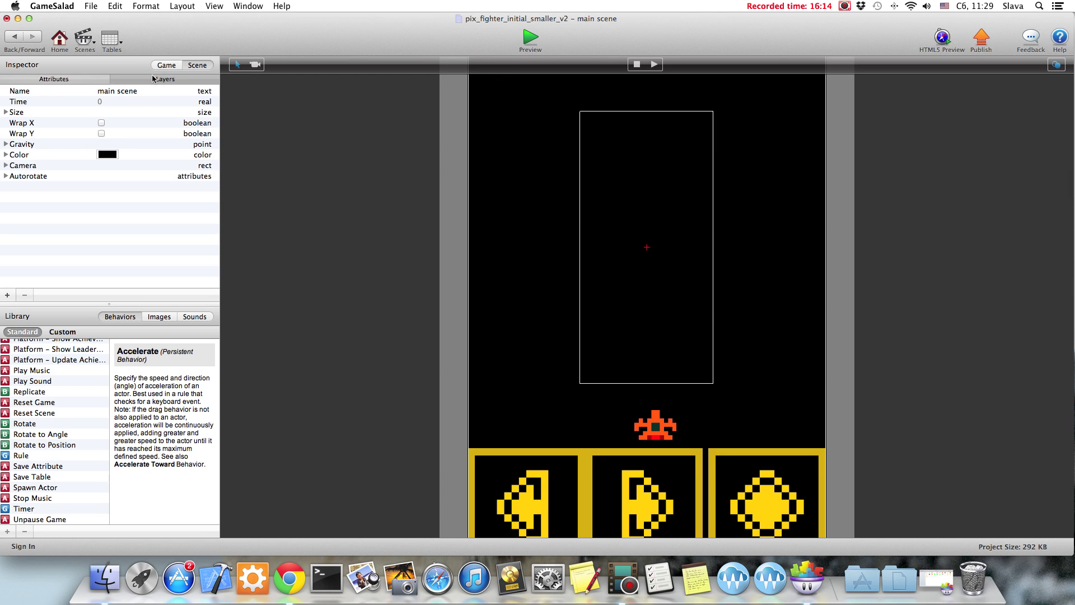
{"action": "left_click", "coordinate": [7, 100]}
{"action": "left_click", "coordinate": [6, 99]}
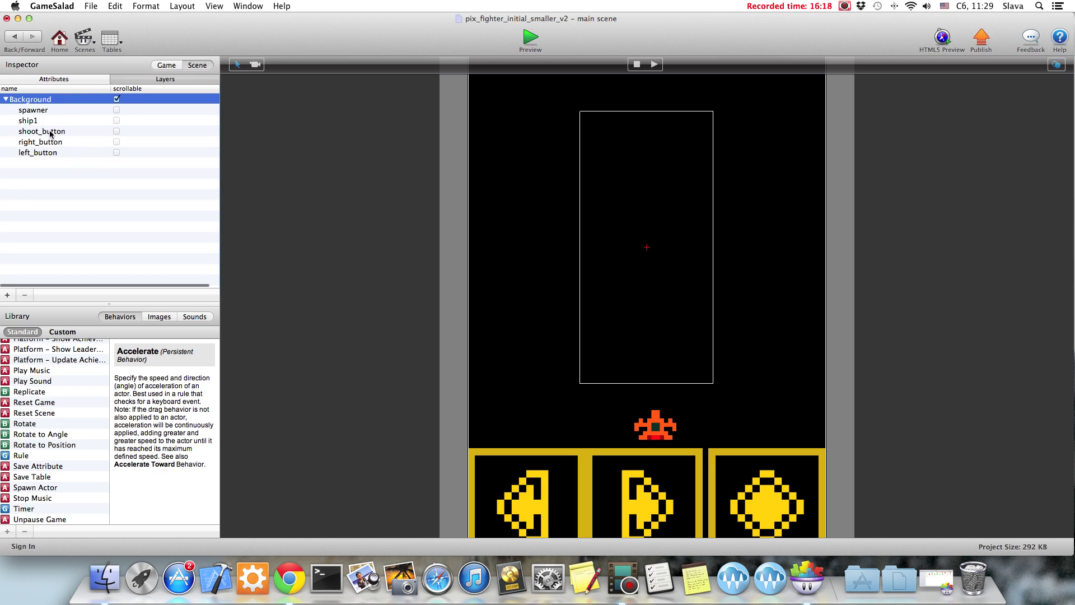
- Move the spawner to the end of the Background layer, beneath left_button
{"action": "left_click", "coordinate": [50, 132]}
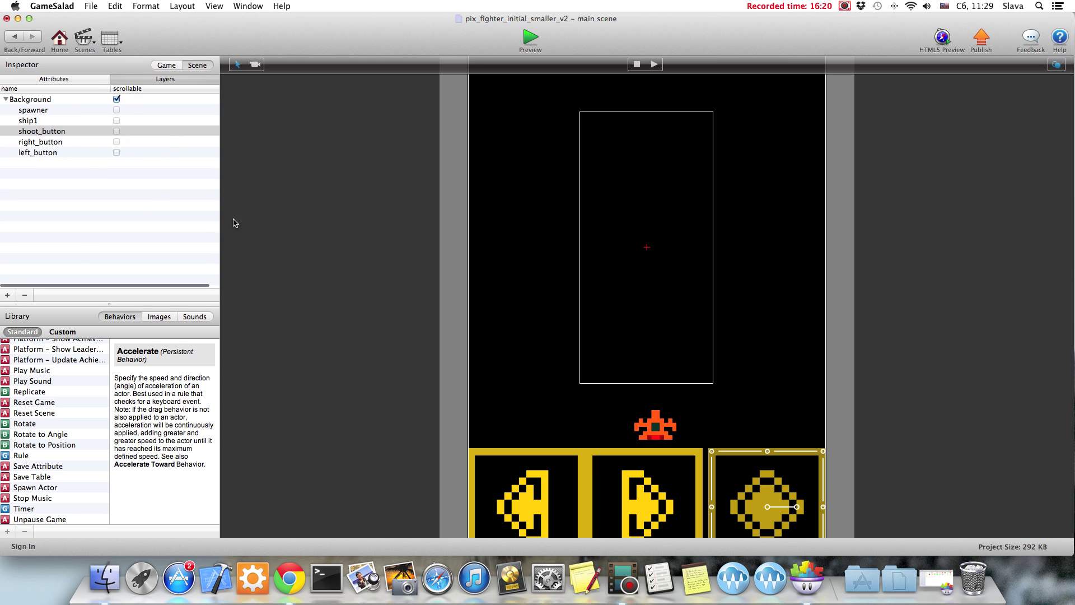
{"action": "left_click_drag", "start_coordinate": [32, 112], "coordinate": [49, 174]}
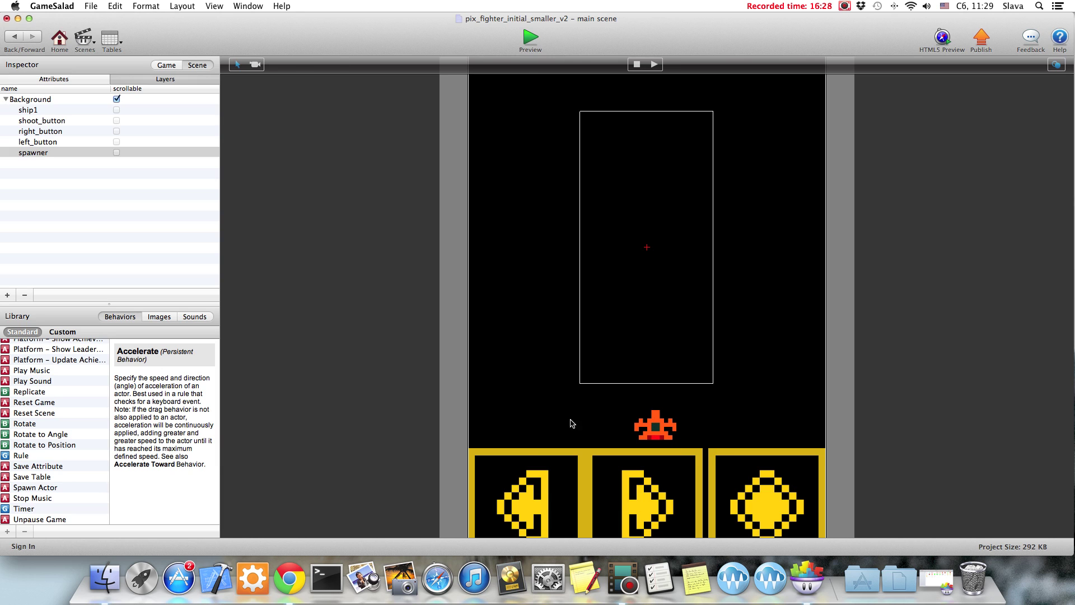
{"action": "left_click", "coordinate": [20, 40]}
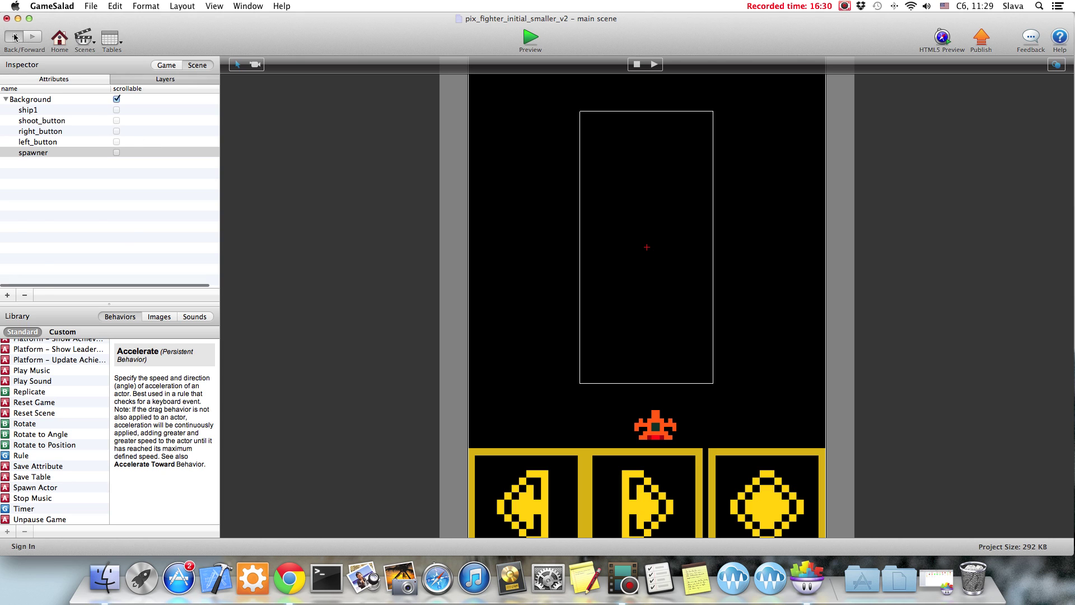
- Open the star actor and set the speed of its Move behavior to 400
{"action": "left_click", "coordinate": [85, 37]}
{"action": "scroll", "coordinate": [168, 202], "scroll_direction": "down", "scroll_amount": 10}
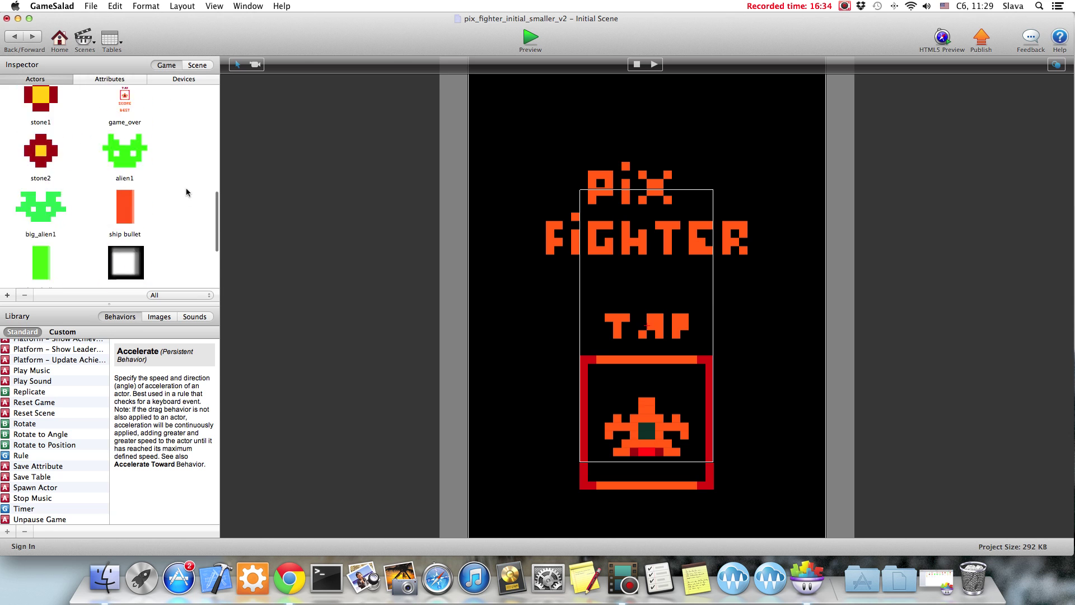
{"action": "double_click", "coordinate": [134, 151]}
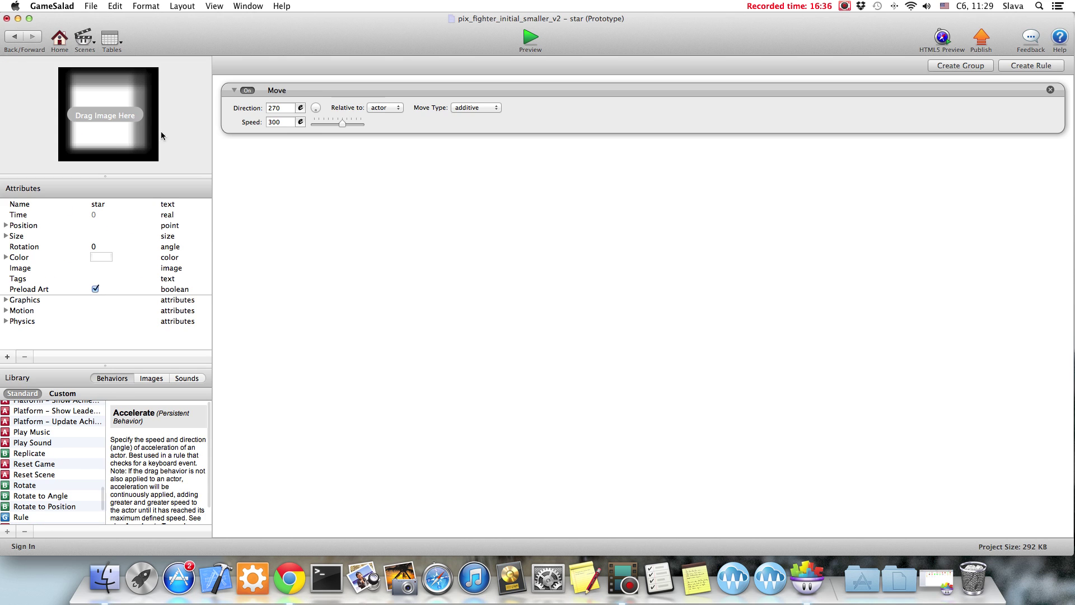
{"action": "double_click", "coordinate": [280, 122]}
{"action": "type", "text": "400"}
{"action": "key", "text": "Return"}
- Preview the game, steer the ship right and left while checking the falling stars, and return to the star actor
{"action": "left_click", "coordinate": [529, 39]}
{"action": "left_click", "coordinate": [552, 239]}
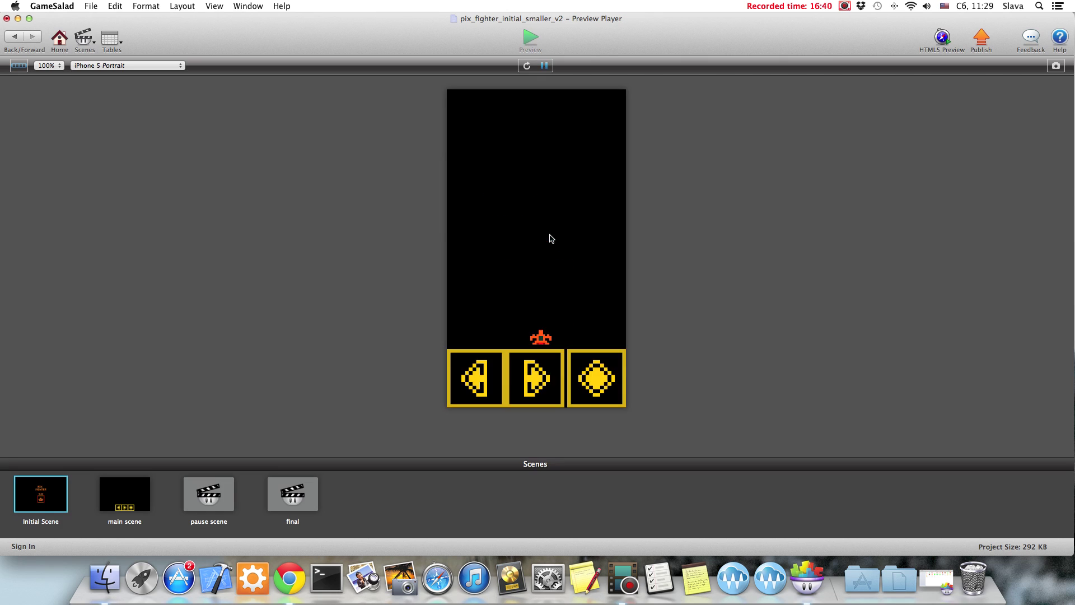
{"action": "left_click", "coordinate": [556, 371]}
{"action": "left_click", "coordinate": [491, 372]}
{"action": "left_click", "coordinate": [15, 36]}
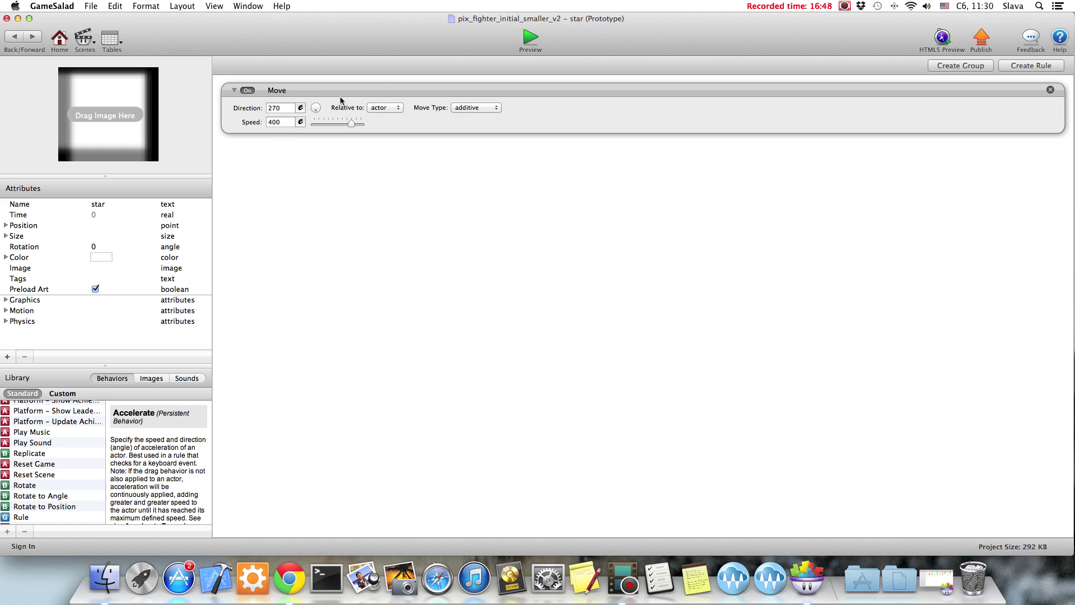
- Return to the initial scene and look through the stone, alien and bullet actors in the actor list
{"action": "left_click", "coordinate": [6, 38]}
{"action": "scroll", "coordinate": [140, 176], "scroll_direction": "down", "scroll_amount": 8}
{"action": "scroll", "coordinate": [141, 178], "scroll_direction": "down", "scroll_amount": 5}
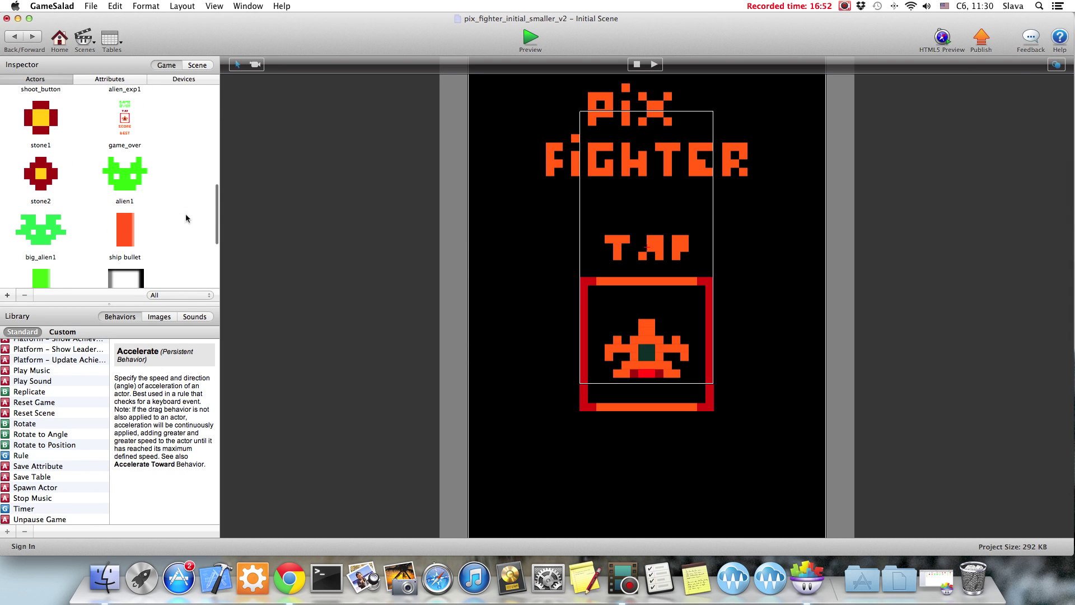
{"action": "left_click", "coordinate": [125, 178]}
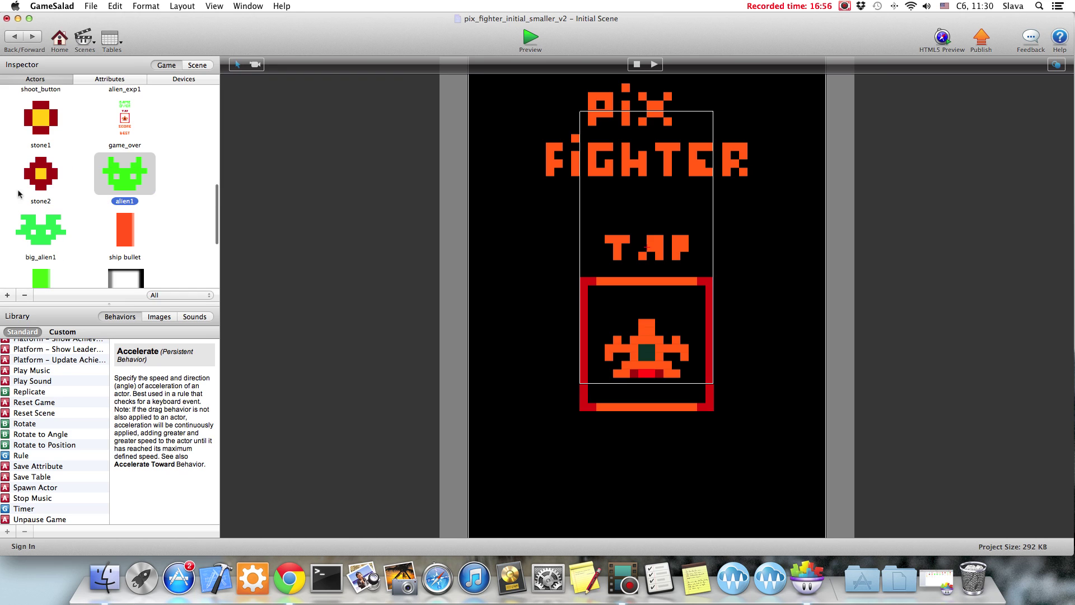
{"action": "left_click", "coordinate": [186, 197]}
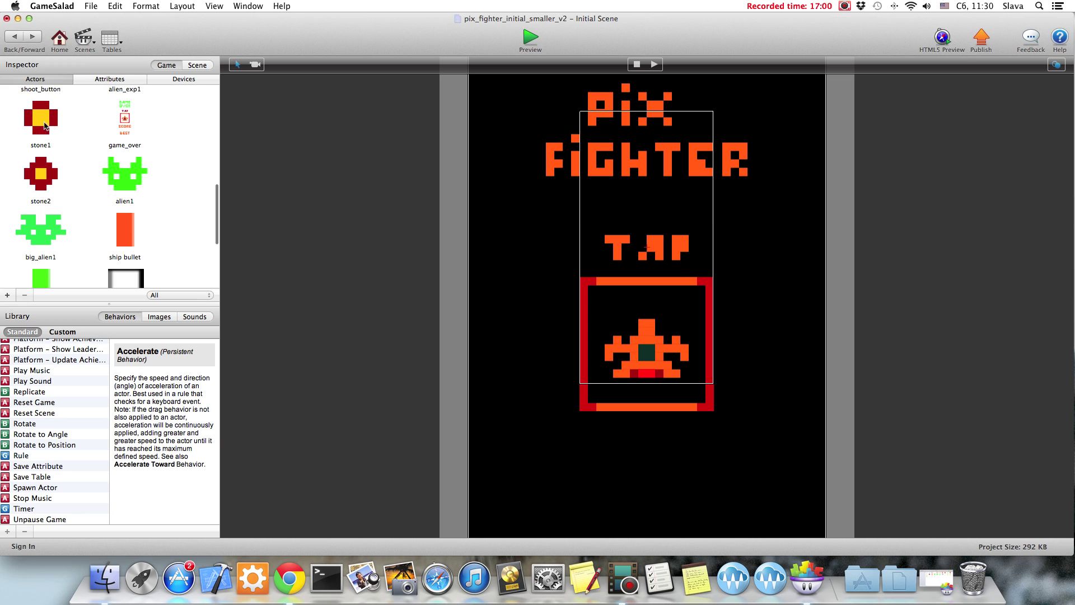
{"action": "left_click", "coordinate": [125, 179]}
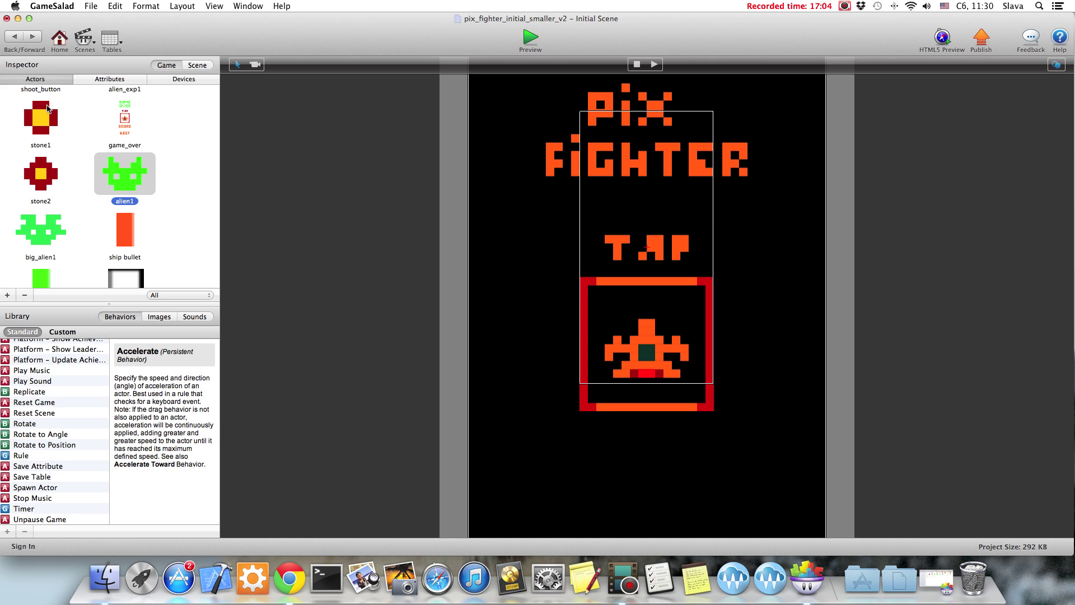
{"action": "left_click", "coordinate": [46, 120]}
{"action": "left_click", "coordinate": [40, 187]}
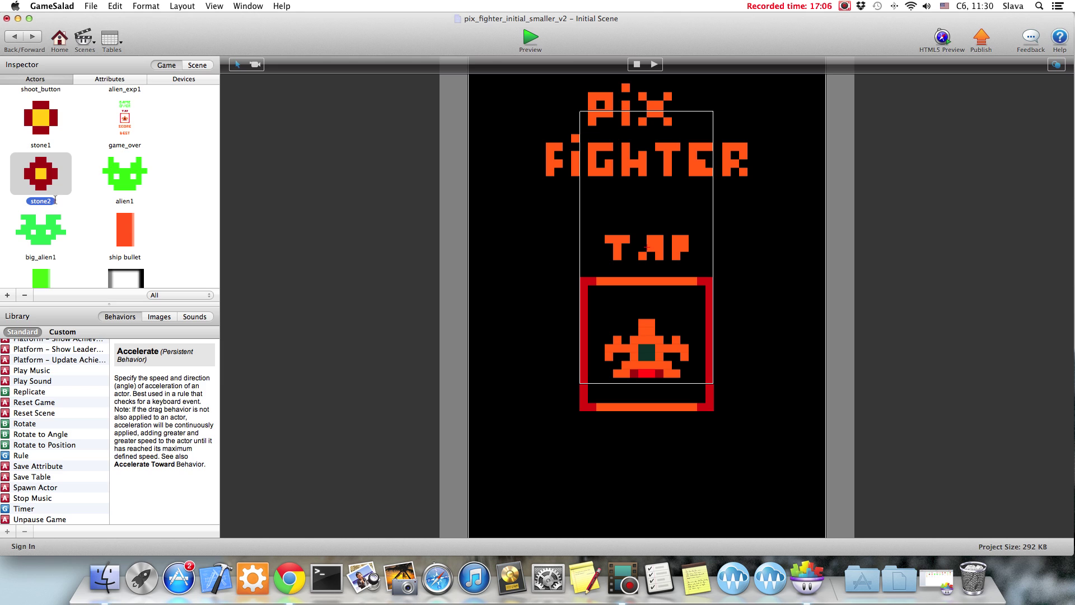
{"action": "scroll", "coordinate": [159, 216], "scroll_direction": "down", "scroll_amount": 3}
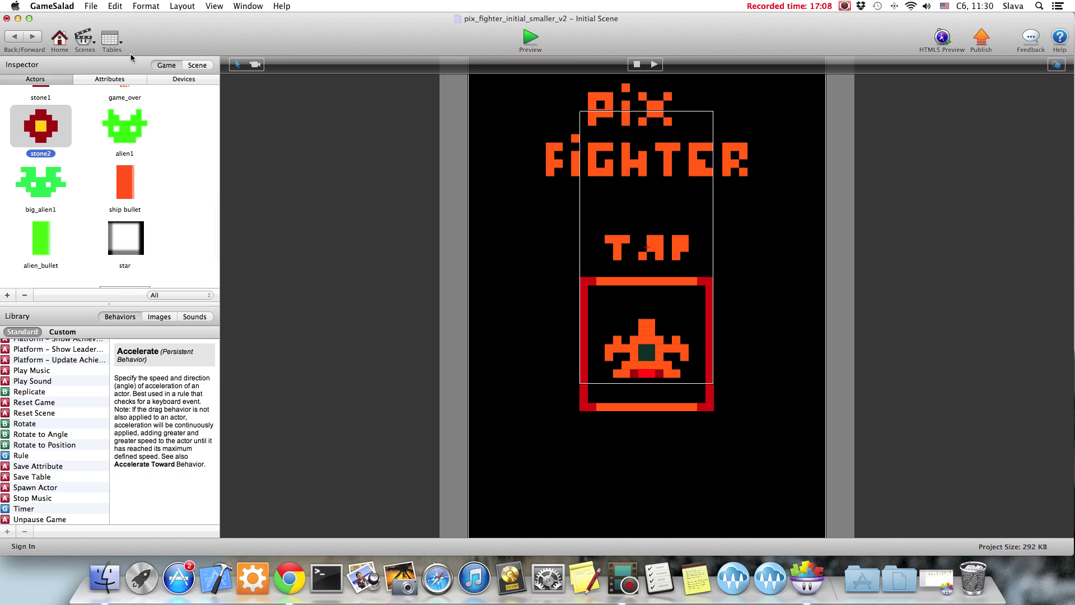
- Show the project's actor overview and create an actor tag named enemies
{"action": "left_click", "coordinate": [66, 39]}
{"action": "left_click", "coordinate": [563, 65]}
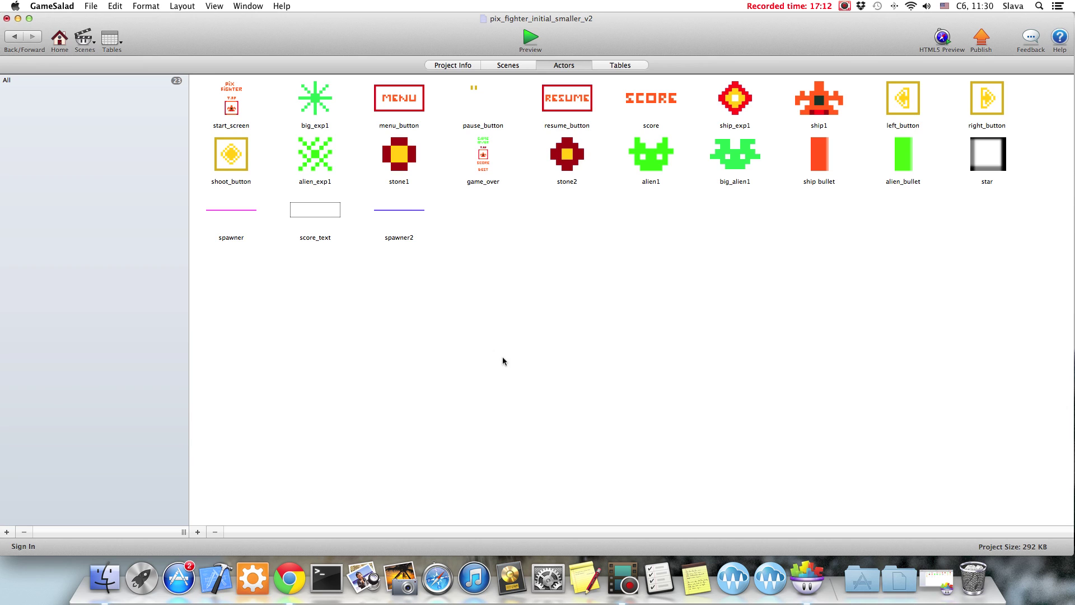
{"action": "left_click", "coordinate": [7, 531]}
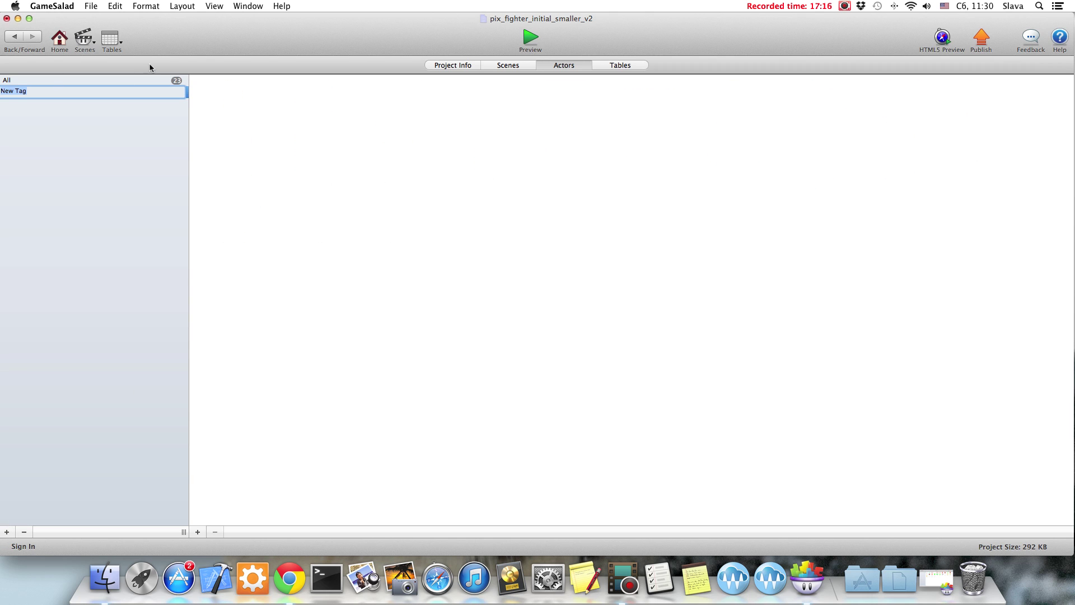
{"action": "type", "text": "enemies"}
{"action": "key", "text": "Return"}
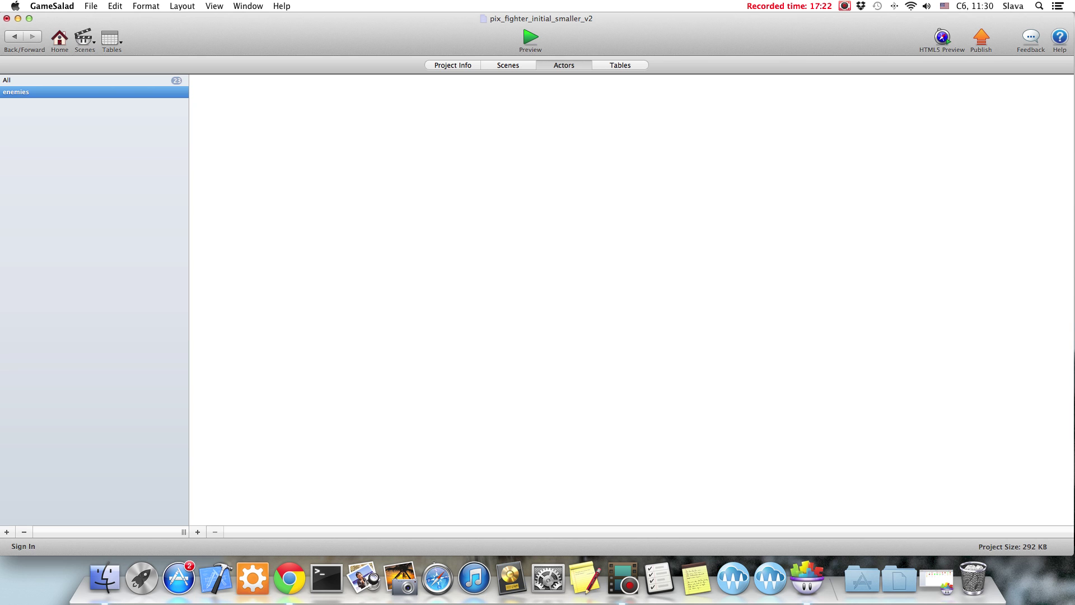
- Assign the enemies tag to the actors stone1, stone2, alien1, big_alien1 and alien_bullet
{"action": "left_click", "coordinate": [134, 80]}
{"action": "left_click_drag", "start_coordinate": [399, 152], "coordinate": [42, 92]}
{"action": "left_click_drag", "start_coordinate": [564, 157], "coordinate": [72, 100]}
{"action": "left_click_drag", "start_coordinate": [660, 171], "coordinate": [76, 103]}
{"action": "left_click_drag", "start_coordinate": [759, 158], "coordinate": [112, 96]}
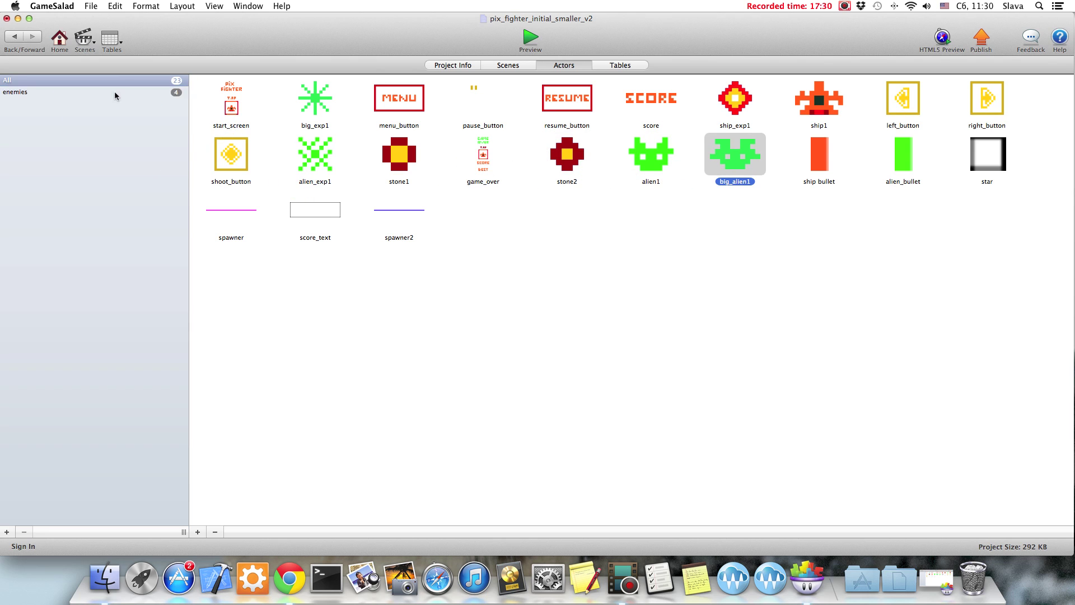
{"action": "left_click_drag", "start_coordinate": [903, 156], "coordinate": [24, 101]}
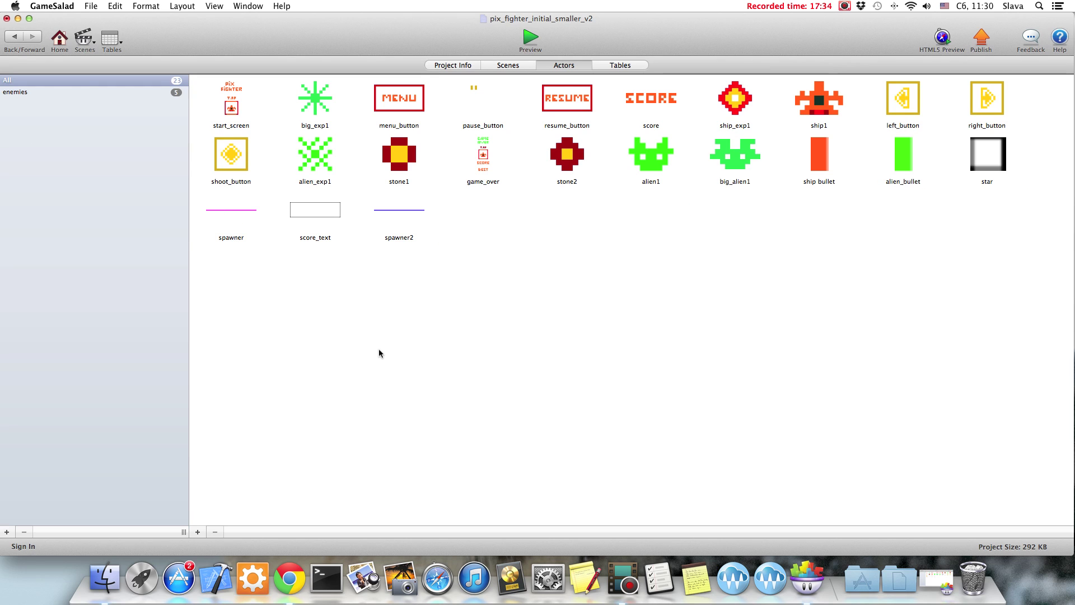
{"action": "left_click", "coordinate": [819, 101]}
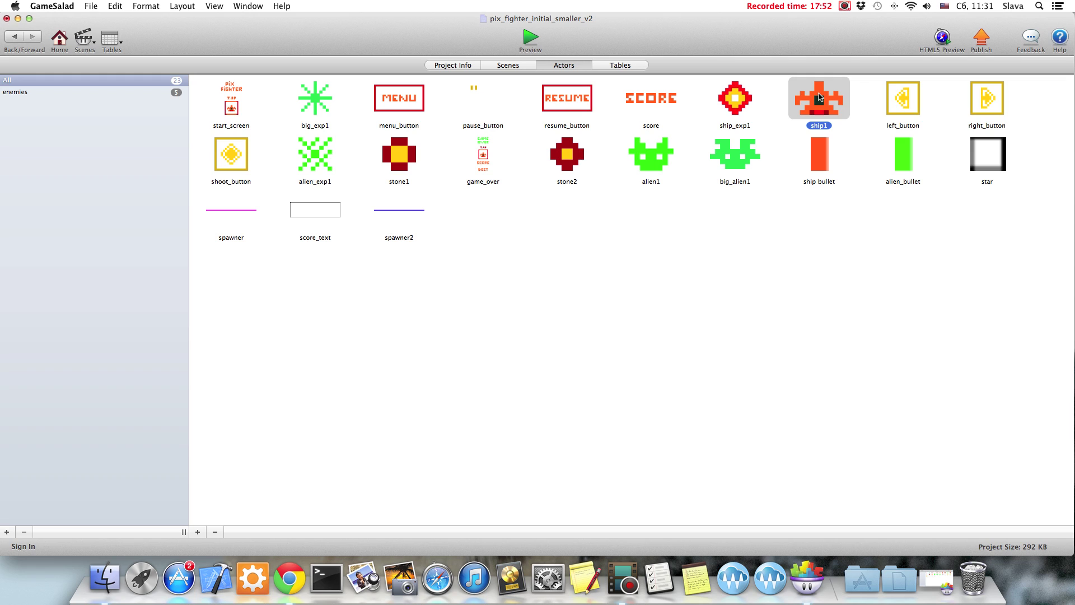
{"action": "left_click", "coordinate": [742, 266]}
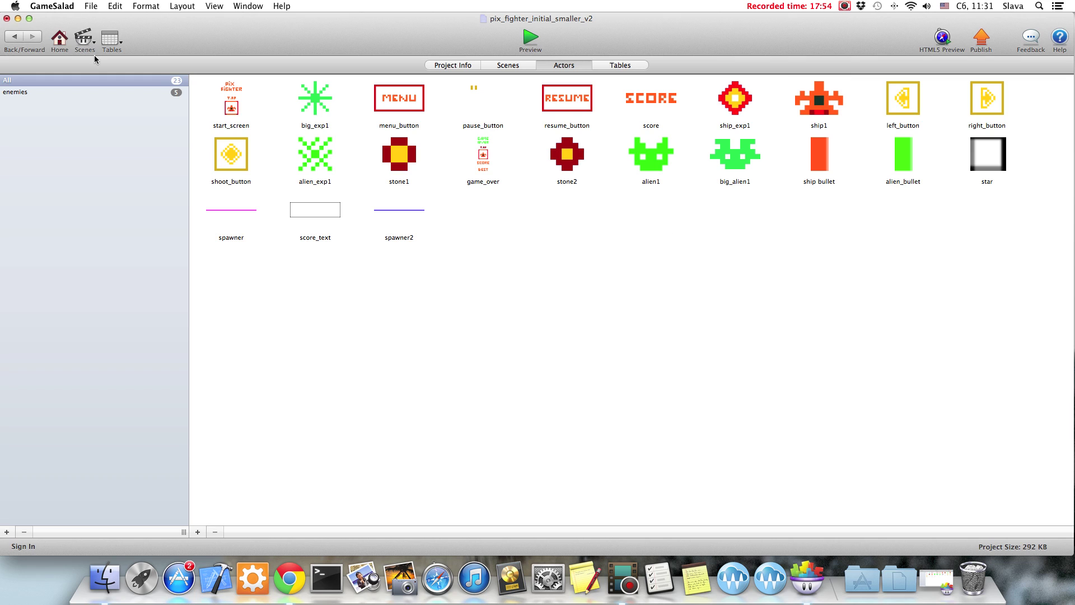
- Open the main scene and place the spawner2 actor just above the magenta spawner at the scene's upper edge
{"action": "left_click", "coordinate": [11, 37]}
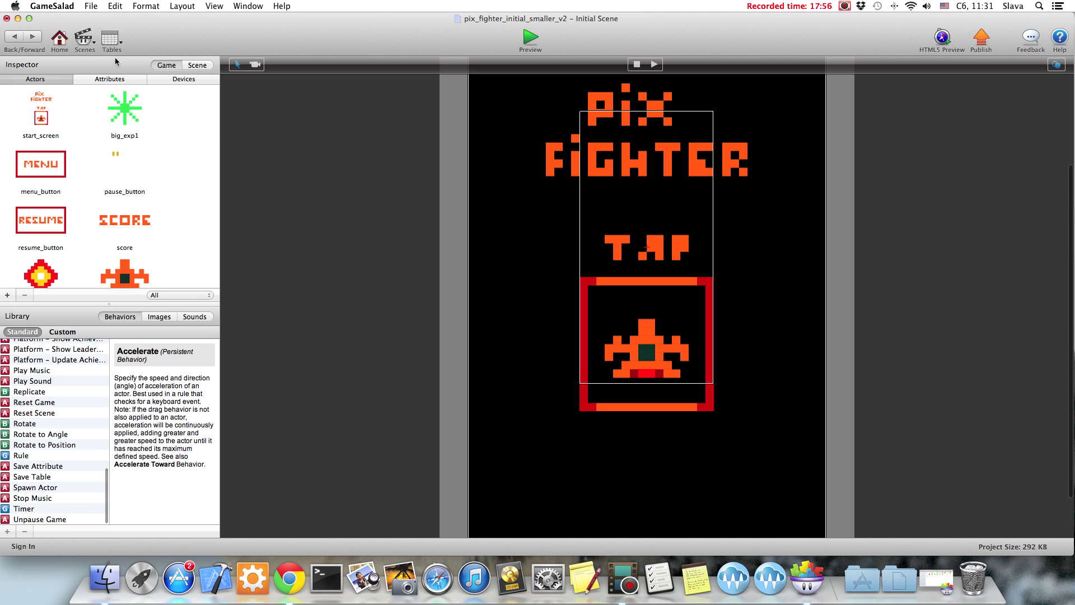
{"action": "left_click", "coordinate": [82, 38]}
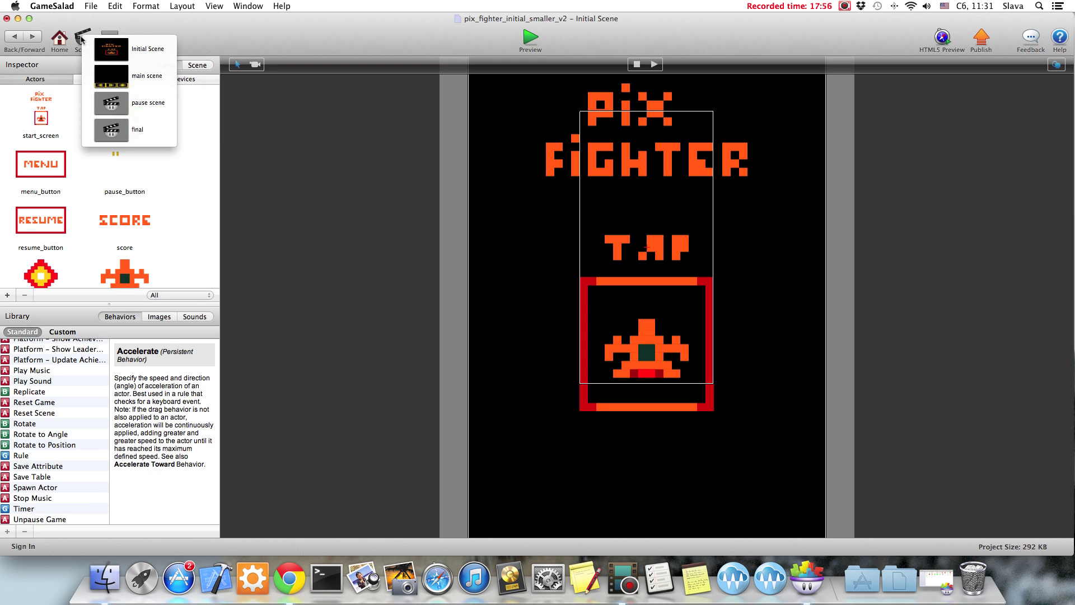
{"action": "left_click", "coordinate": [101, 78]}
{"action": "scroll", "coordinate": [617, 286], "scroll_direction": "up", "scroll_amount": 5}
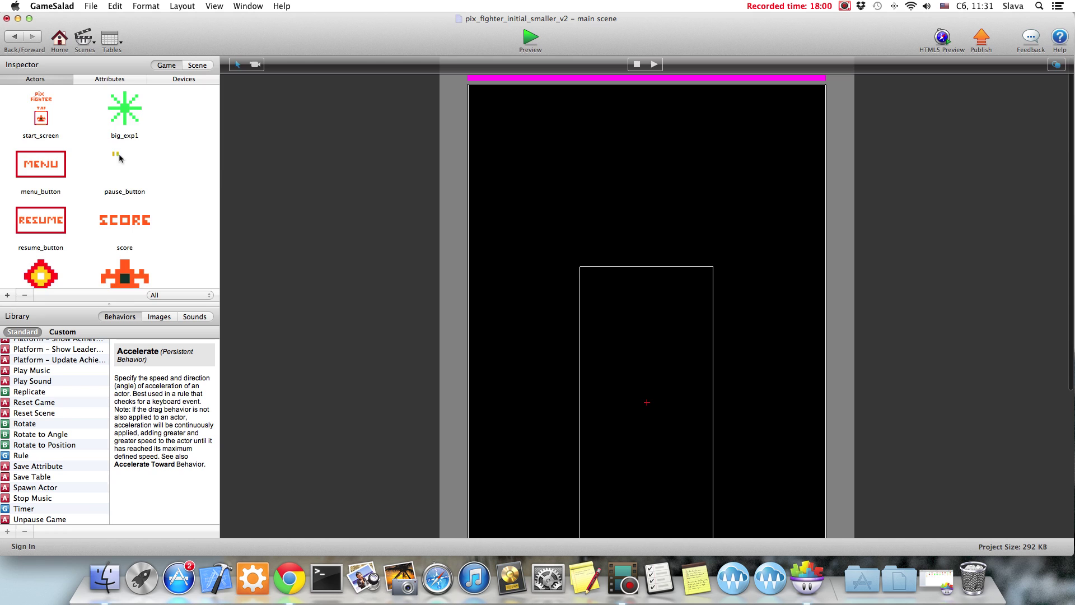
{"action": "scroll", "coordinate": [154, 203], "scroll_direction": "down", "scroll_amount": 5}
{"action": "scroll", "coordinate": [154, 203], "scroll_direction": "down", "scroll_amount": 5}
{"action": "left_click_drag", "start_coordinate": [31, 257], "coordinate": [515, 75]}
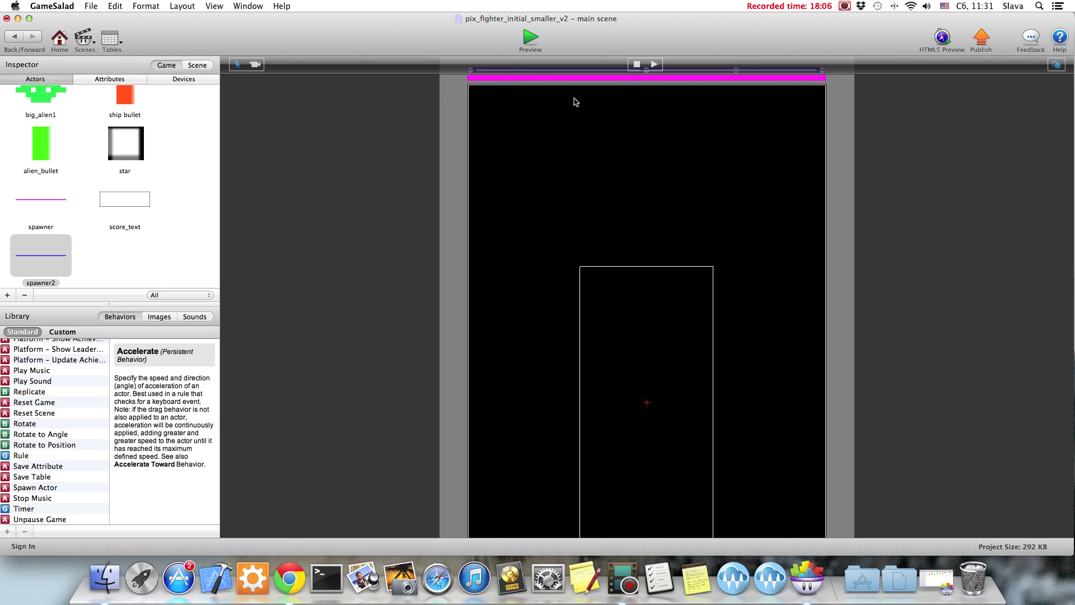
- Set the X position of the scene's spawner2 instance to 320 and return to the main scene
{"action": "left_click", "coordinate": [197, 65]}
{"action": "left_click", "coordinate": [166, 79]}
{"action": "double_click", "coordinate": [26, 110]}
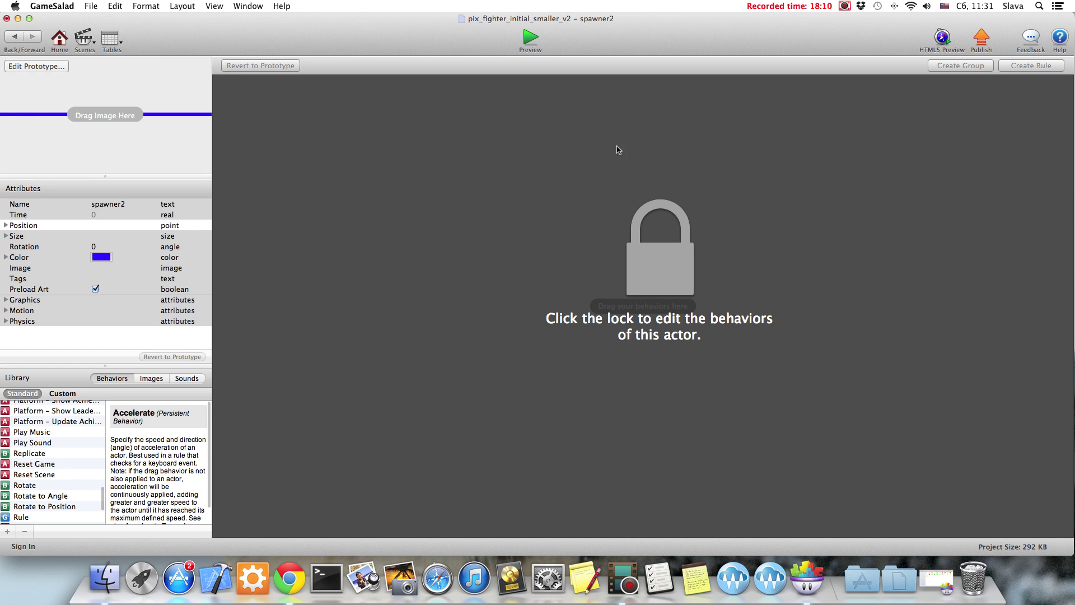
{"action": "left_click", "coordinate": [5, 225]}
{"action": "left_click", "coordinate": [114, 236]}
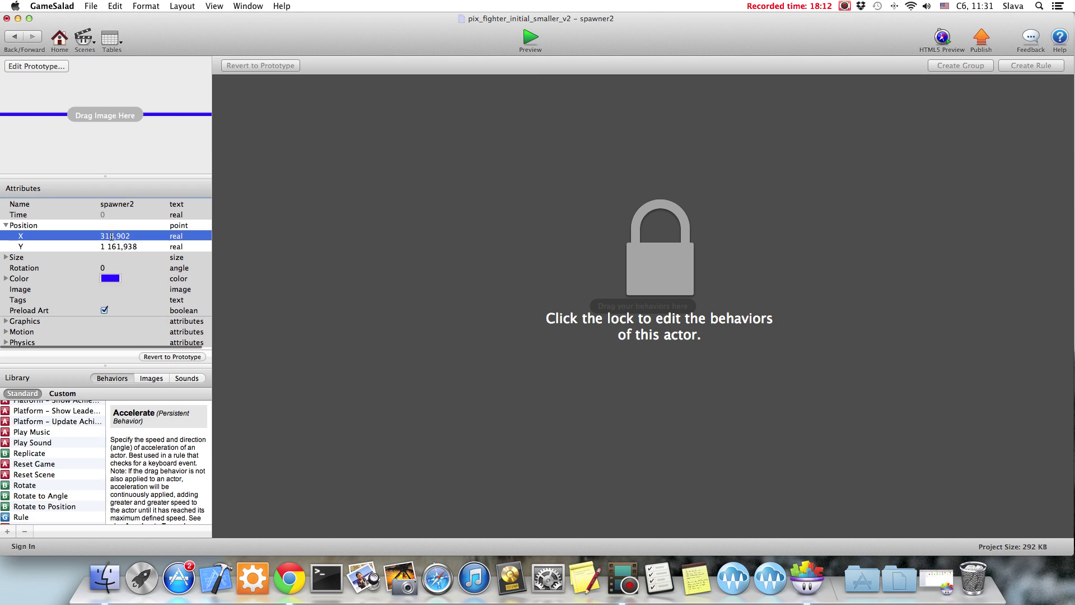
{"action": "type", "text": "320"}
{"action": "key", "text": "Tab"}
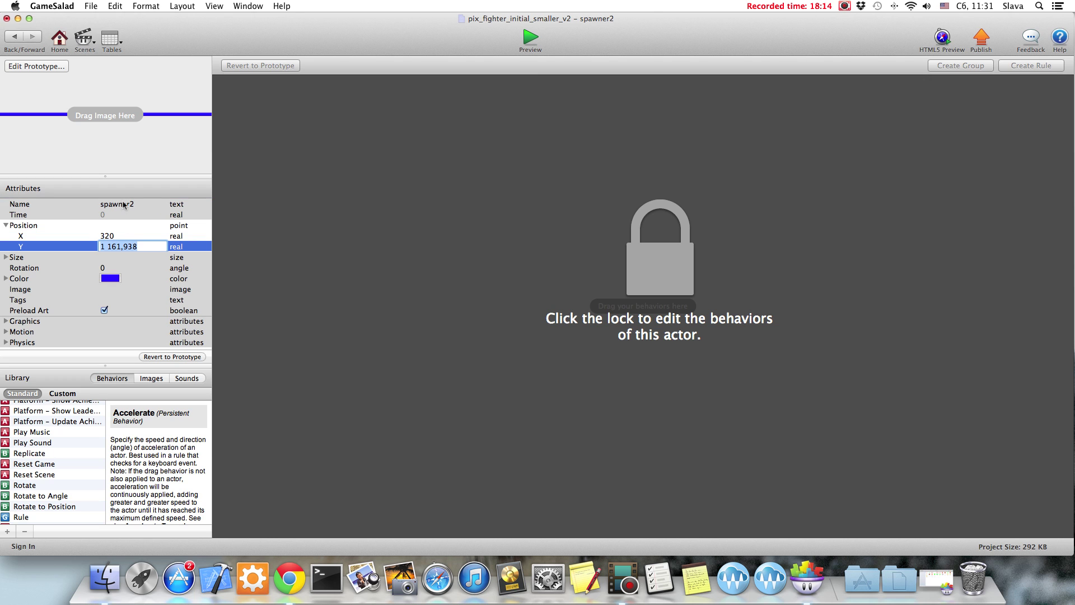
{"action": "left_click", "coordinate": [14, 38]}
- Open the spawner2 prototype and add a Timer that runs after 1 second
{"action": "scroll", "coordinate": [56, 201], "scroll_direction": "down", "scroll_amount": 5}
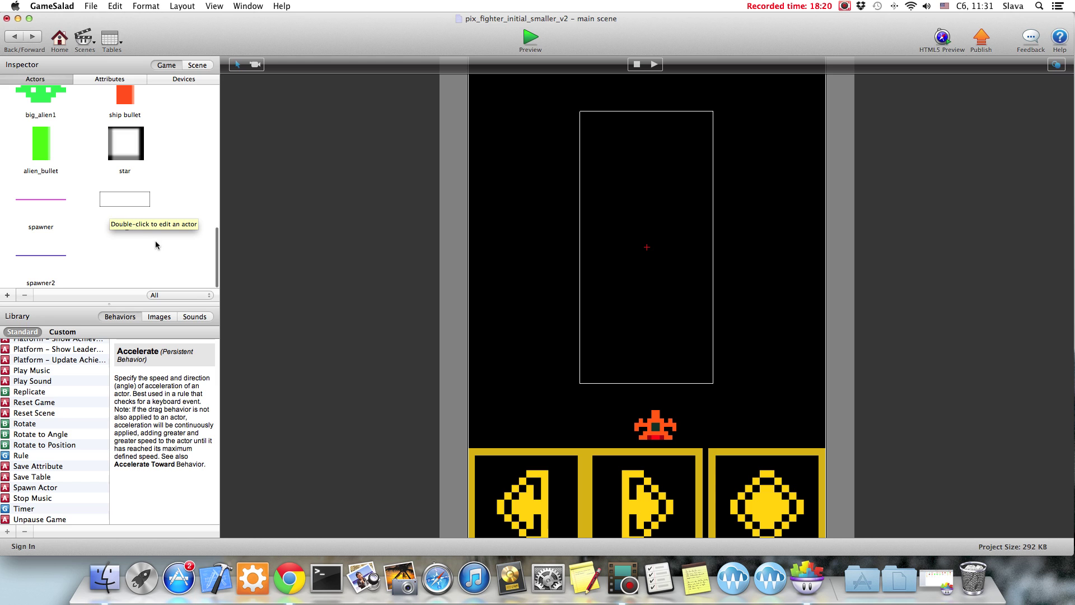
{"action": "left_click", "coordinate": [40, 256]}
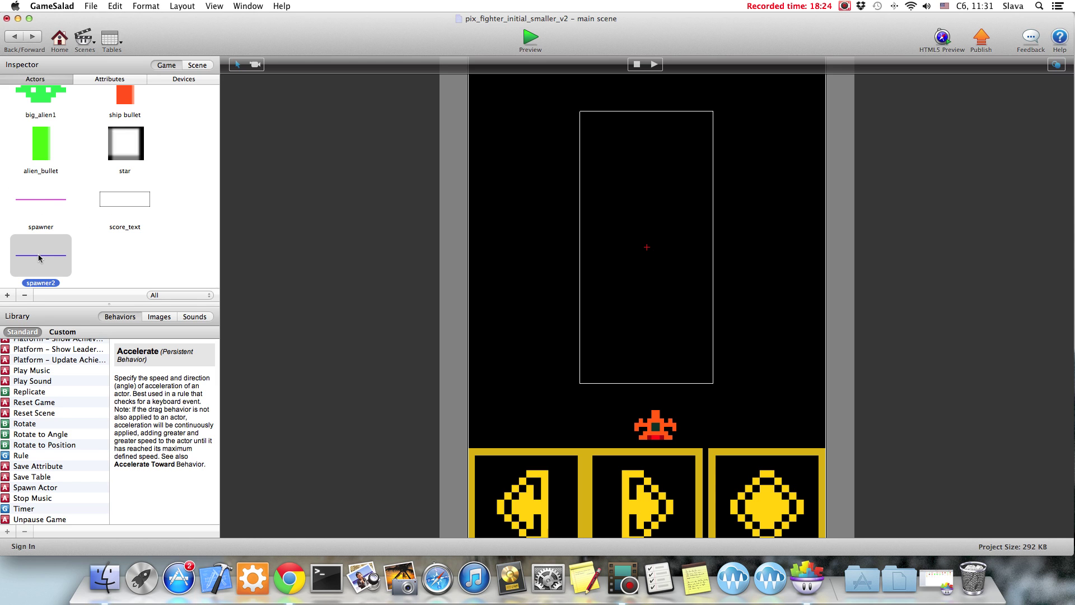
{"action": "double_click", "coordinate": [41, 258]}
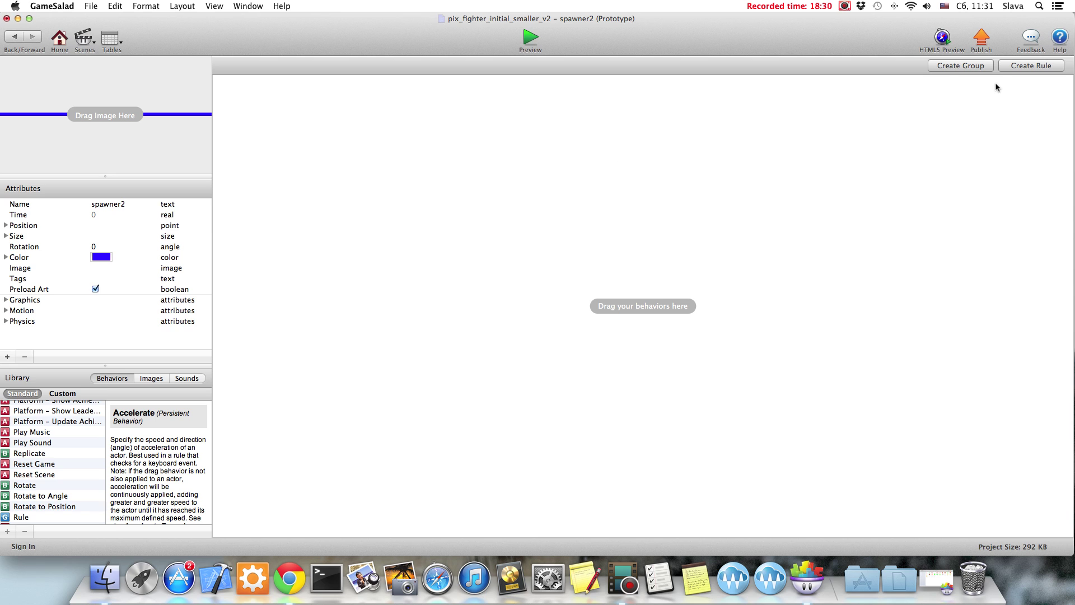
{"action": "scroll", "coordinate": [33, 469], "scroll_direction": "down", "scroll_amount": 4}
{"action": "left_click_drag", "start_coordinate": [23, 508], "coordinate": [388, 169]}
{"action": "left_click", "coordinate": [246, 108]}
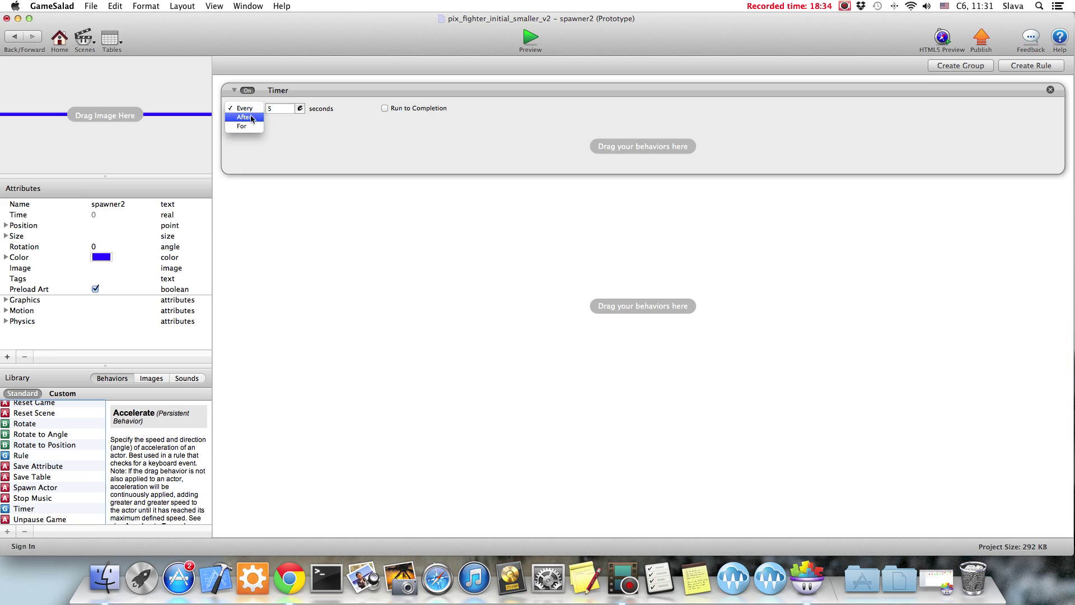
{"action": "left_click", "coordinate": [247, 120]}
{"action": "key", "text": "Tab"}
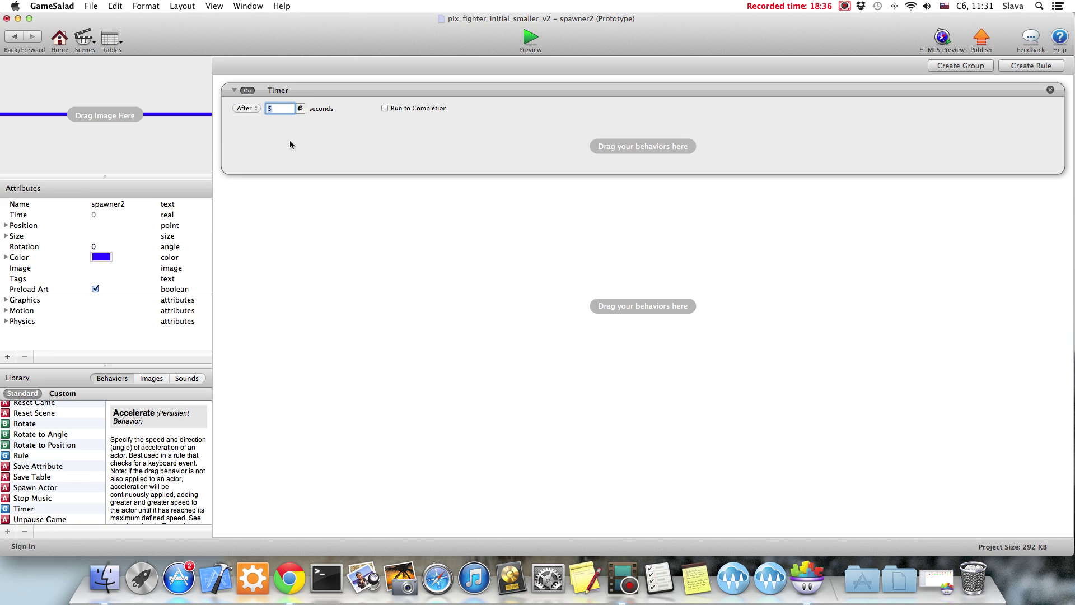
{"action": "key", "text": "Return"}
{"action": "left_click", "coordinate": [399, 92]}
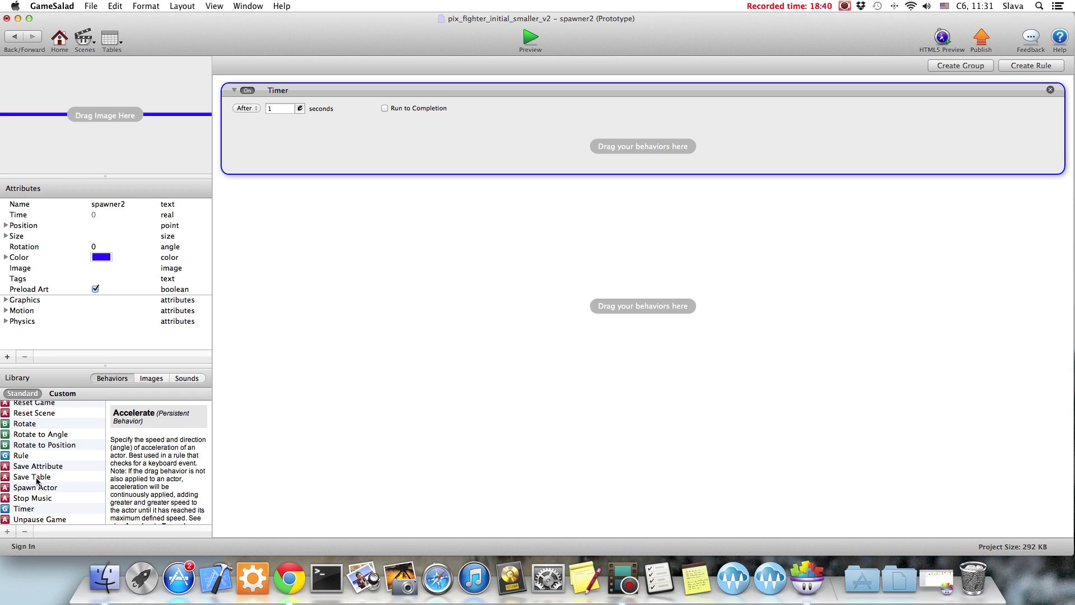
- Nest a second, repeating Timer inside spawner2's 1-second Timer and insert the random function as its interval
{"action": "left_click_drag", "start_coordinate": [17, 508], "coordinate": [284, 149]}
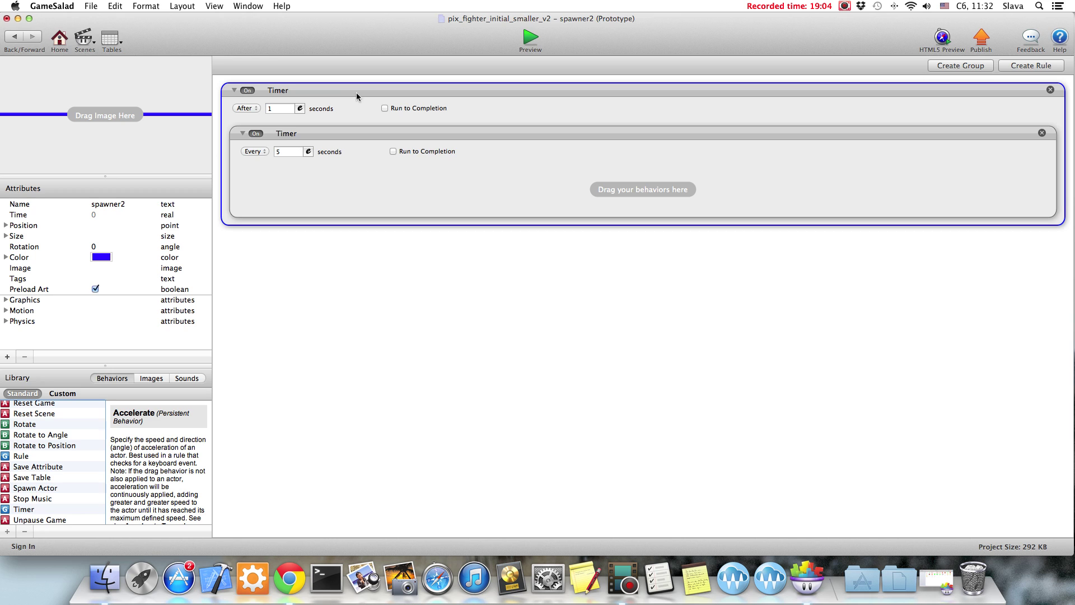
{"action": "left_click", "coordinate": [264, 153]}
{"action": "left_click", "coordinate": [278, 152]}
{"action": "left_click", "coordinate": [308, 152]}
{"action": "left_click", "coordinate": [281, 167]}
{"action": "left_click", "coordinate": [379, 169]}
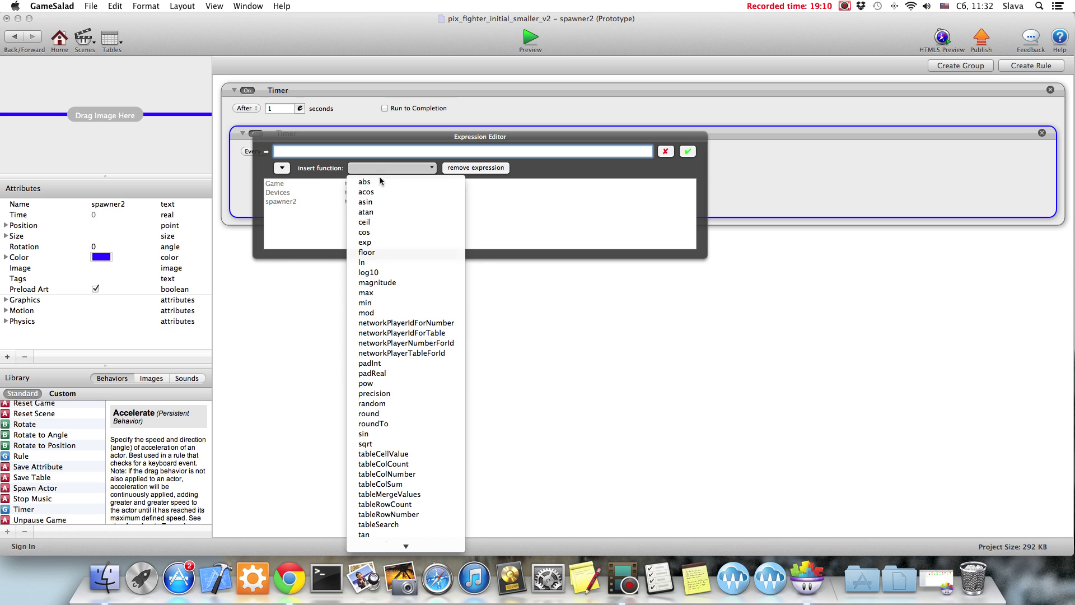
{"action": "left_click", "coordinate": [386, 403]}
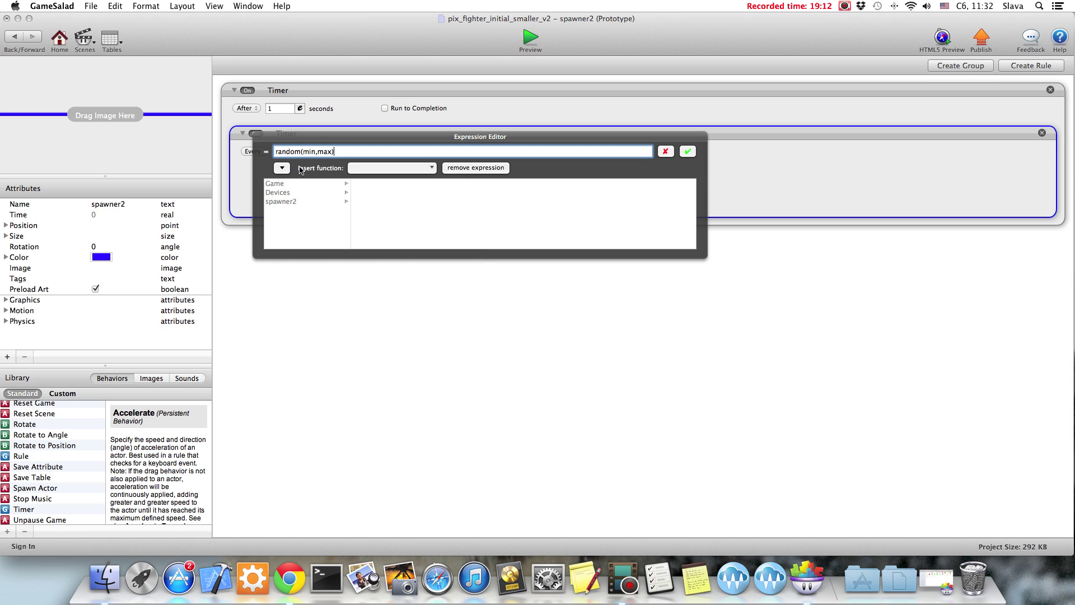
- Fill in the bounds of the nested Timer's random interval, using 2 as the minimum, and apply the expression
{"action": "key", "text": "BackSpace"}
{"action": "key", "text": "BackSpace"}
{"action": "key", "text": "BackSpace"}
{"action": "type", "text": "2"}
{"action": "key", "text": "Right"}
{"action": "key", "text": "Right"}
{"action": "left_click", "coordinate": [693, 156]}
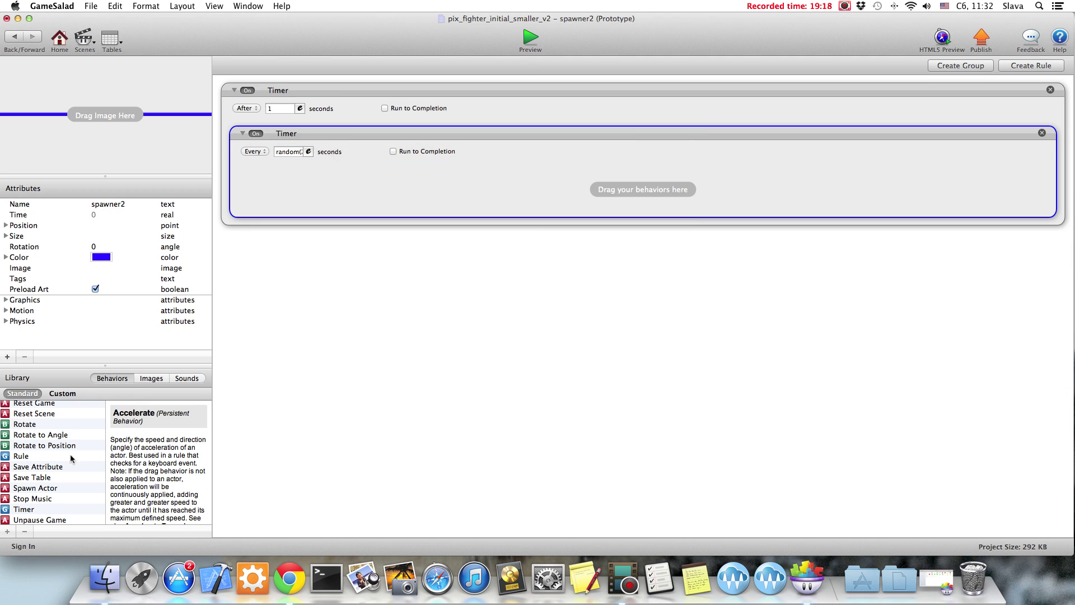
- Add a Spawn Actor behavior inside the nested Timer and set it to spawn alien1
{"action": "left_click_drag", "start_coordinate": [36, 487], "coordinate": [334, 179]}
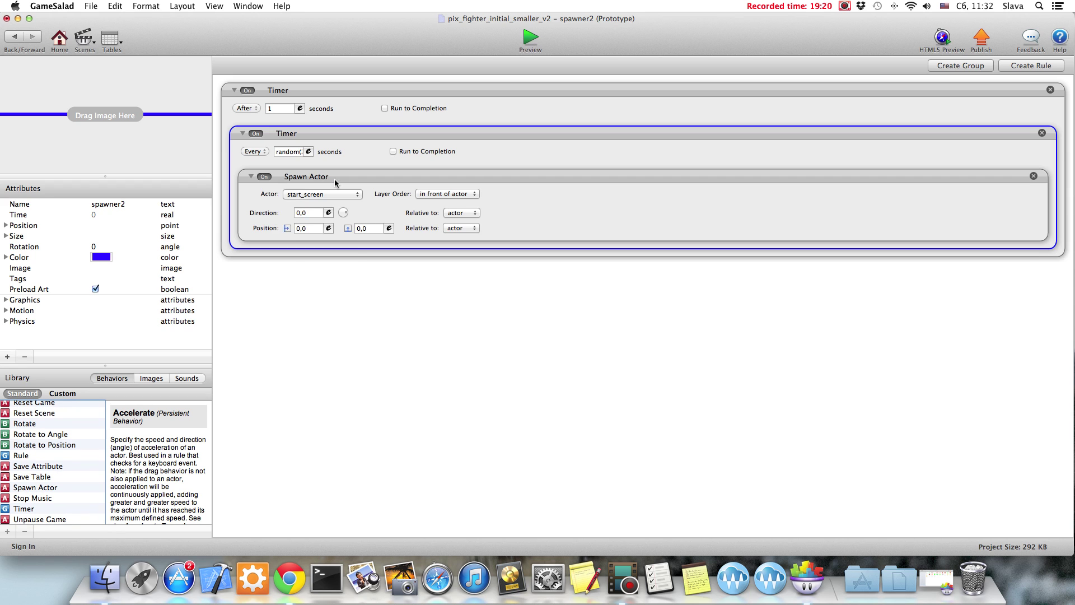
{"action": "left_click", "coordinate": [324, 194]}
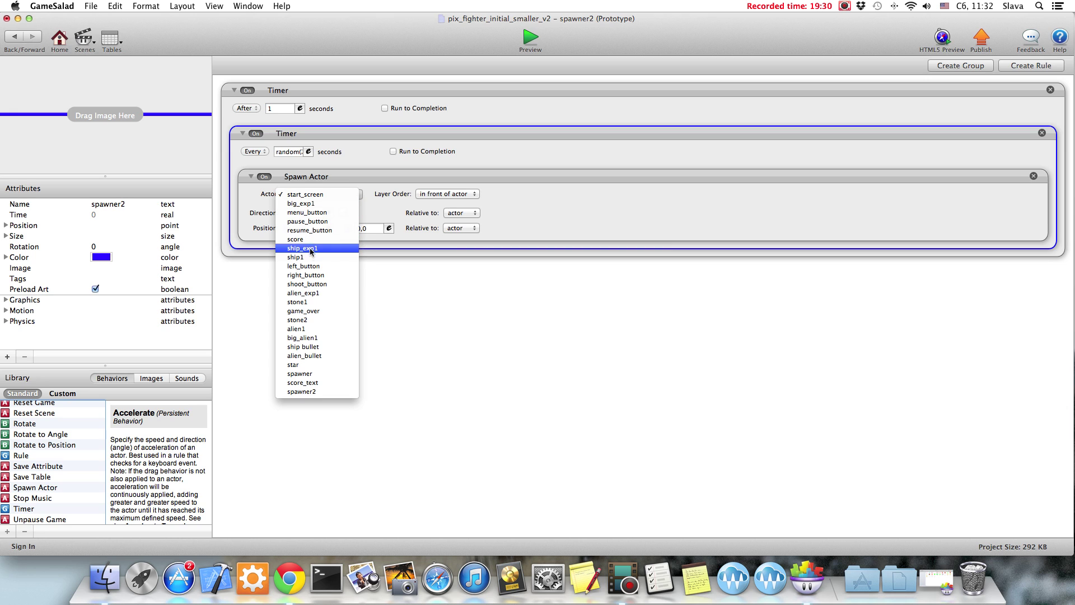
{"action": "left_click", "coordinate": [303, 328]}
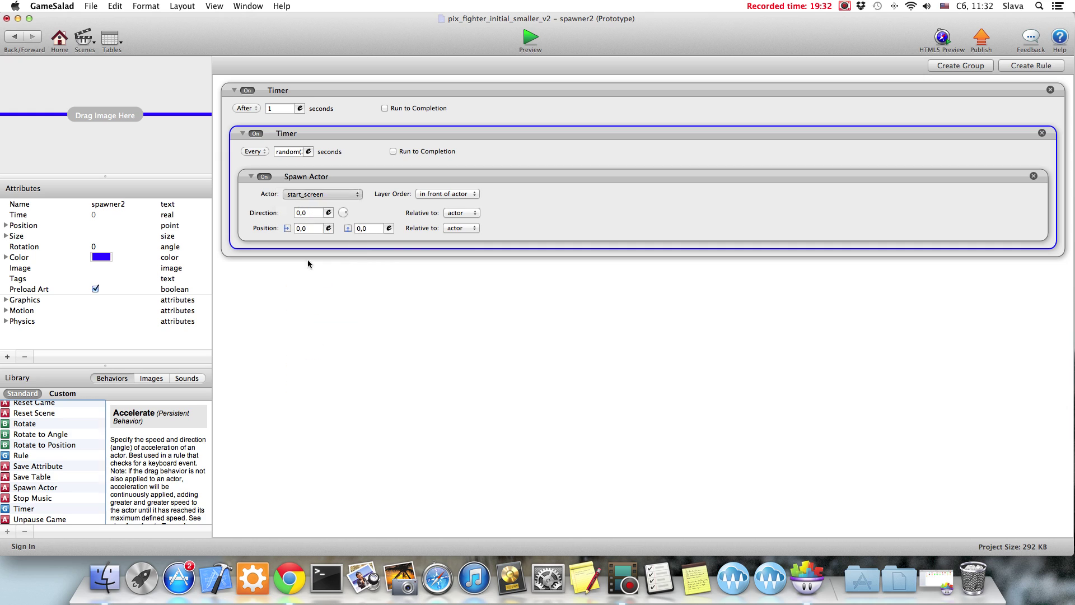
- Set the spawned alien1's X position to a random expression with -300 as the minimum
{"action": "left_click", "coordinate": [329, 228]}
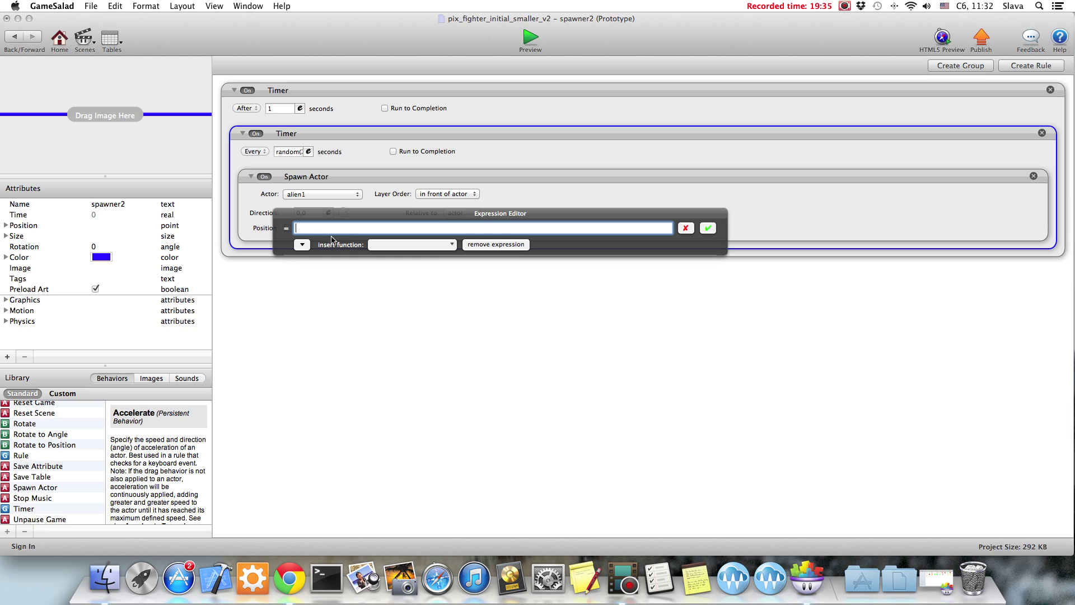
{"action": "left_click", "coordinate": [301, 245]}
{"action": "left_click", "coordinate": [411, 244]}
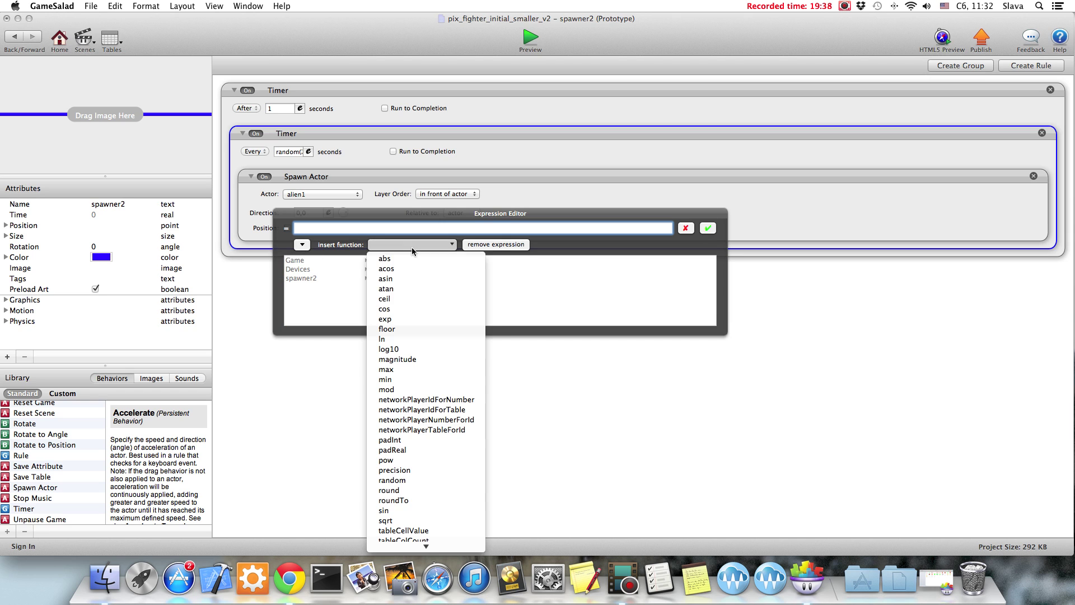
{"action": "left_click", "coordinate": [409, 479]}
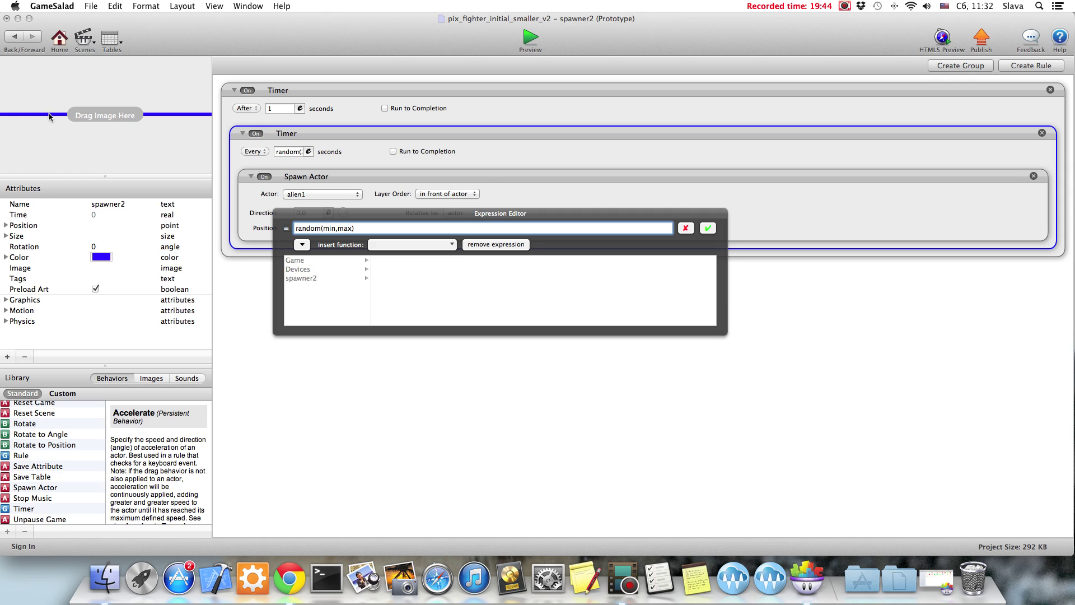
{"action": "key", "text": "BackSpace"}
{"action": "key", "text": "BackSpace"}
{"action": "key", "text": "BackSpace"}
{"action": "type", "text": "-33"}
{"action": "key", "text": "BackSpace"}
{"action": "type", "text": "00"}
{"action": "left_click", "coordinate": [708, 229]}
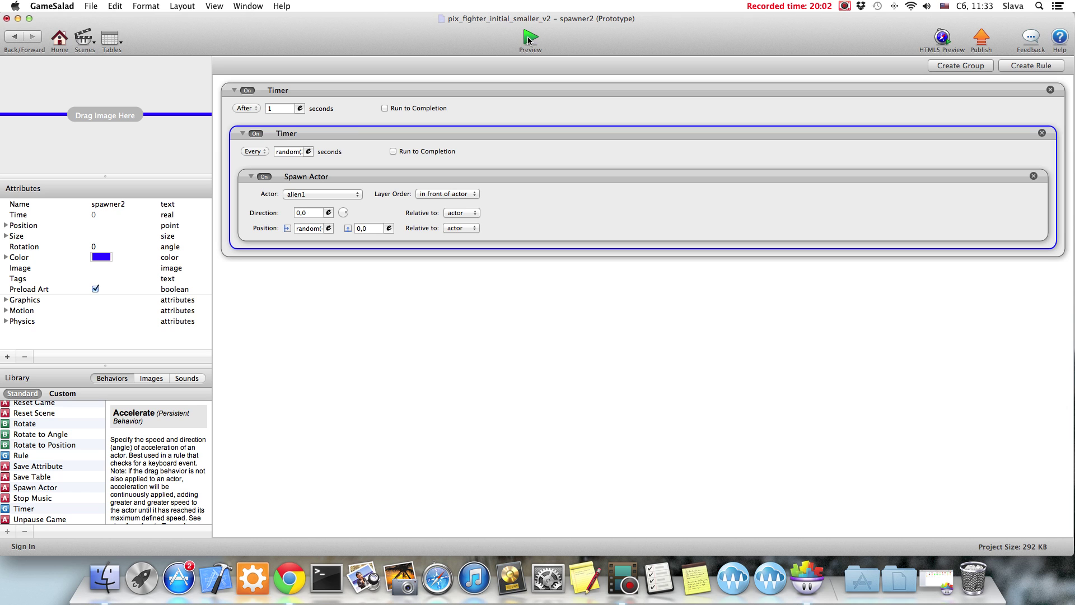
- Open the alien1 prototype from the main scene and add a Move behavior with direction 270
{"action": "left_click", "coordinate": [14, 35]}
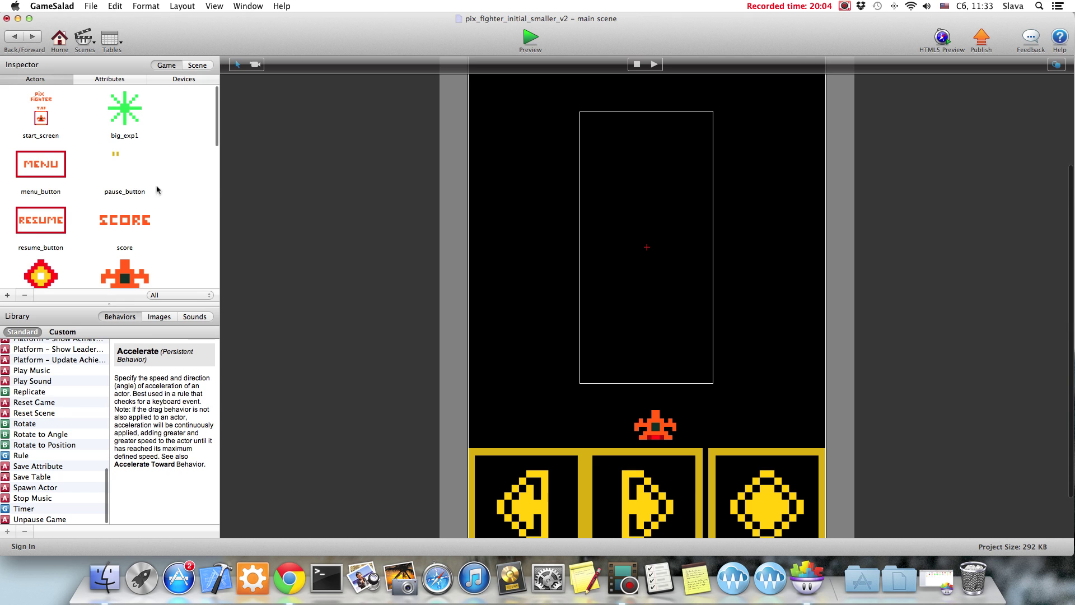
{"action": "scroll", "coordinate": [183, 169], "scroll_direction": "down", "scroll_amount": 5}
{"action": "scroll", "coordinate": [183, 169], "scroll_direction": "down", "scroll_amount": 6}
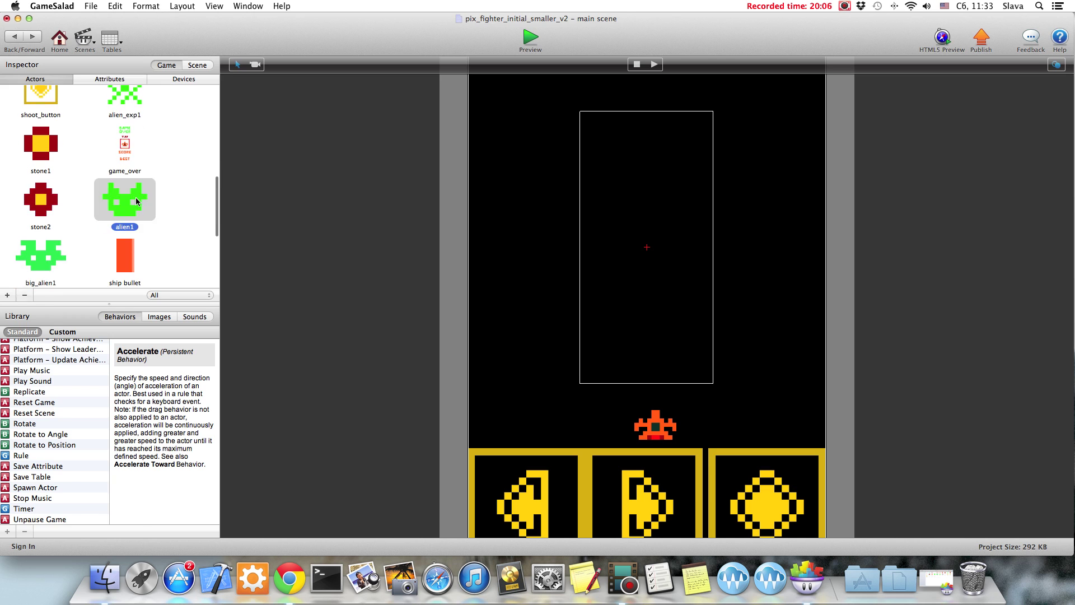
{"action": "double_click", "coordinate": [136, 197]}
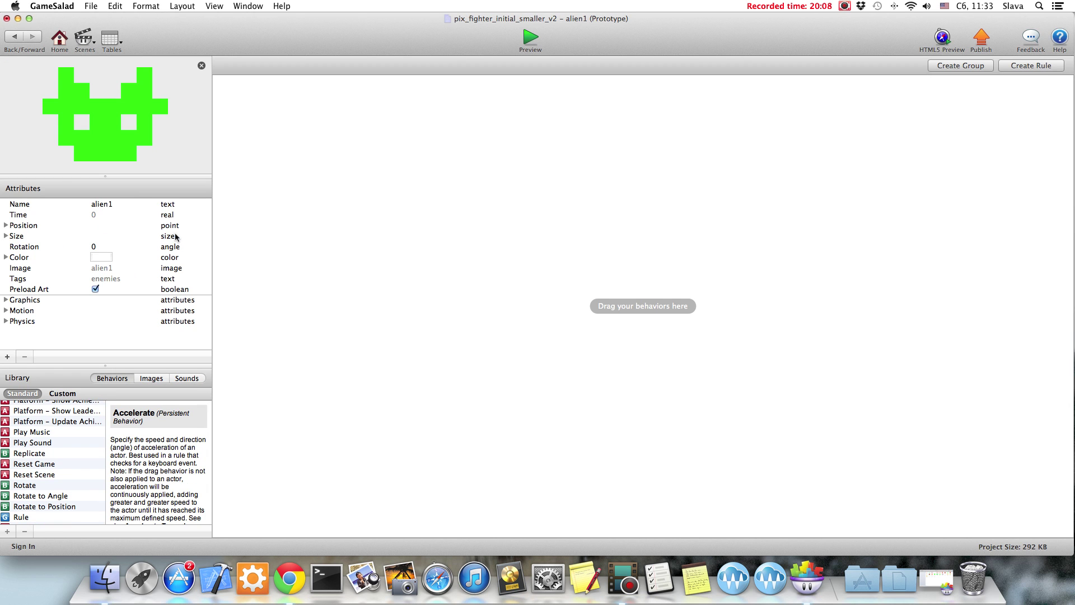
{"action": "scroll", "coordinate": [42, 490], "scroll_direction": "up", "scroll_amount": 5}
{"action": "mouse_move", "coordinate": [22, 474]}
{"action": "left_mouse_down"}
{"action": "mouse_move", "coordinate": [385, 239]}
{"action": "mouse_move", "coordinate": [285, 97]}
{"action": "mouse_move", "coordinate": [315, 118]}
{"action": "left_mouse_up"}
{"action": "left_click", "coordinate": [283, 108]}
{"action": "type", "text": "270"}
{"action": "key", "text": "Return"}
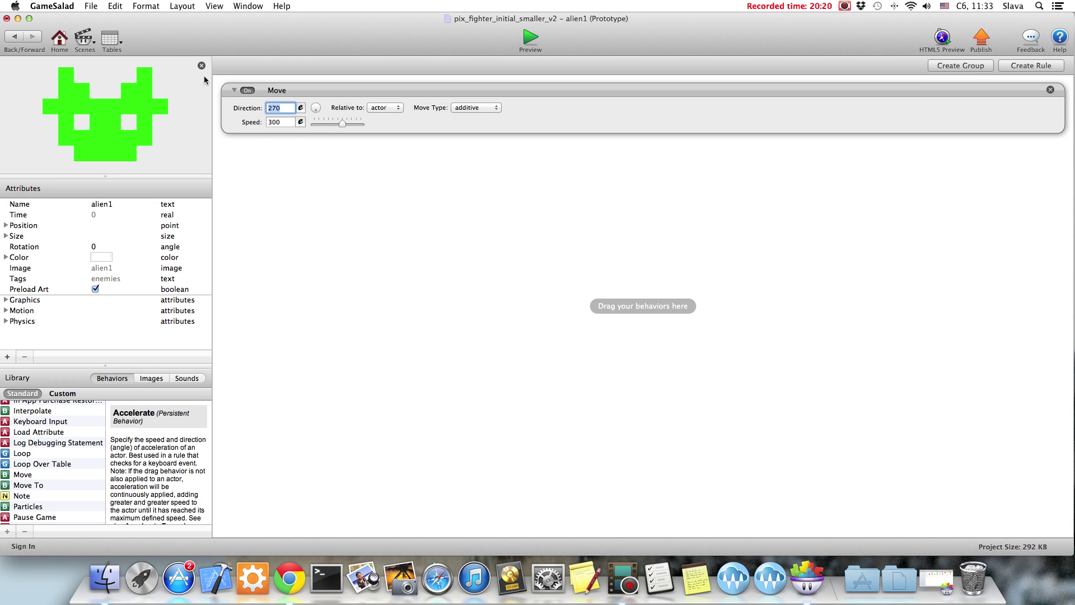
- Add an Animate behavior below alien1's Move behavior and set its speed to 4 fps
{"action": "scroll", "coordinate": [26, 448], "scroll_direction": "up", "scroll_amount": 6}
{"action": "scroll", "coordinate": [25, 447], "scroll_direction": "up", "scroll_amount": 3}
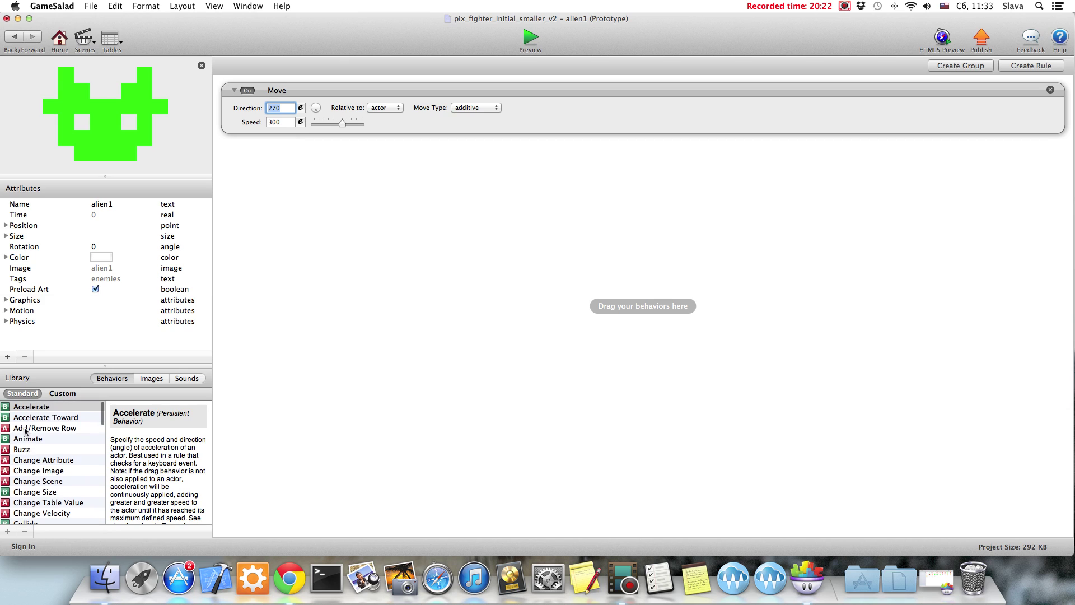
{"action": "left_click", "coordinate": [28, 406]}
{"action": "left_click_drag", "start_coordinate": [379, 237], "coordinate": [379, 236]}
{"action": "left_click_drag", "start_coordinate": [283, 222], "coordinate": [269, 225]}
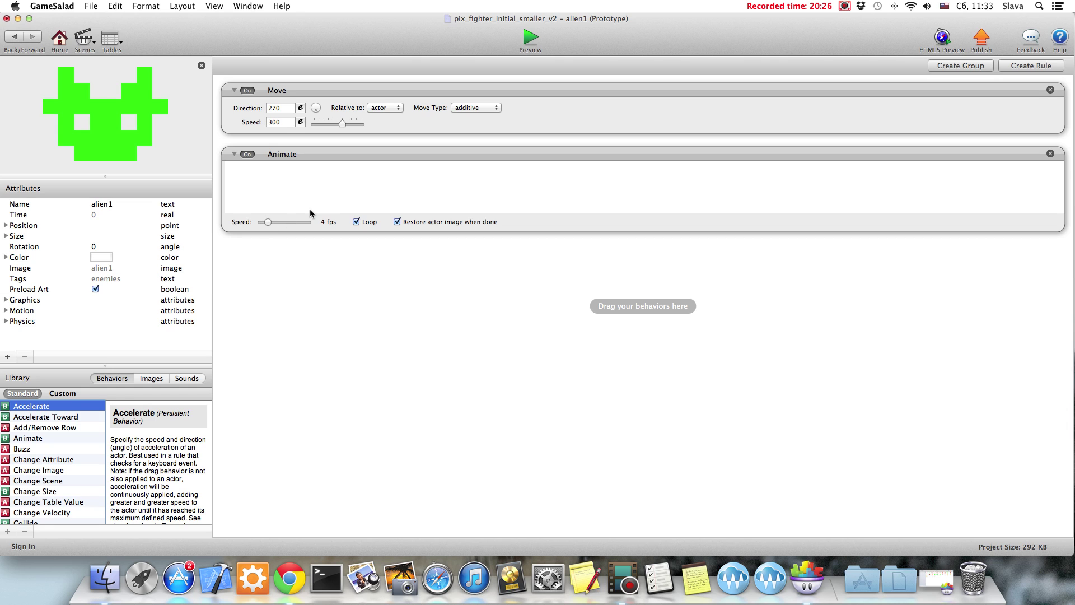
- Add the alien1 and alien2 images as Animate frames and turn off restoring the actor image when done
{"action": "left_click", "coordinate": [150, 379]}
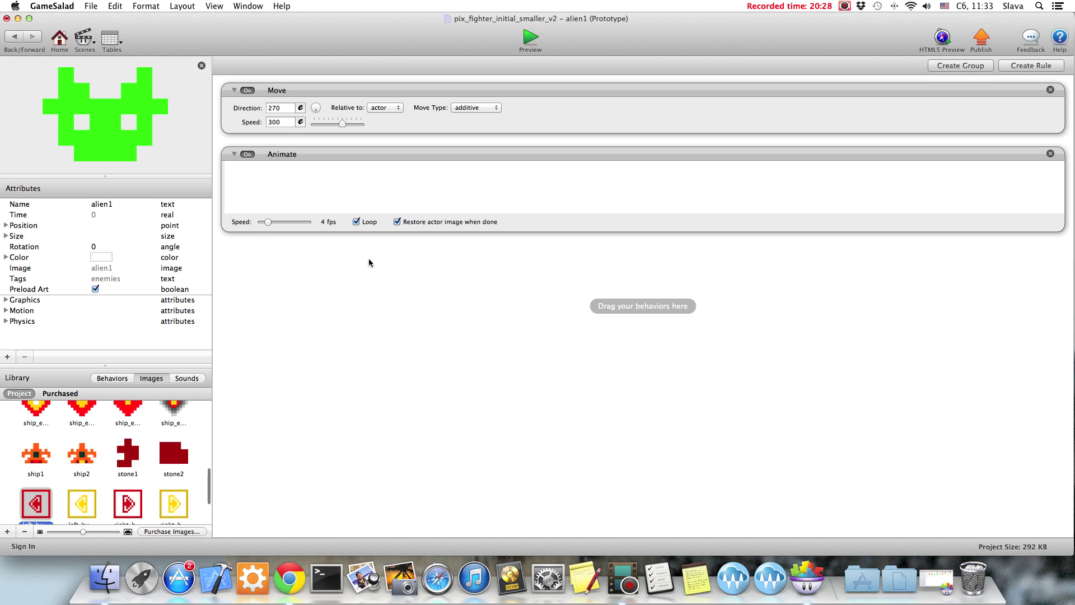
{"action": "scroll", "coordinate": [111, 481], "scroll_direction": "down", "scroll_amount": 5}
{"action": "scroll", "coordinate": [111, 480], "scroll_direction": "up", "scroll_amount": 5}
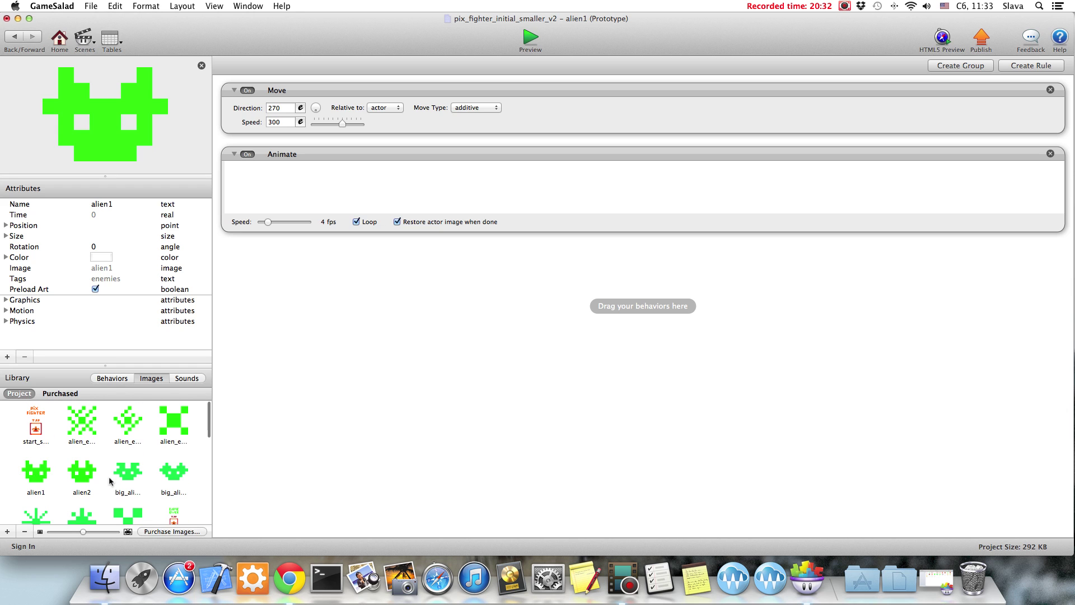
{"action": "left_click", "coordinate": [36, 473]}
{"action": "left_click", "coordinate": [75, 474], "text": "shift"}
{"action": "left_click_drag", "start_coordinate": [39, 475], "coordinate": [294, 193]}
{"action": "left_click", "coordinate": [569, 196]}
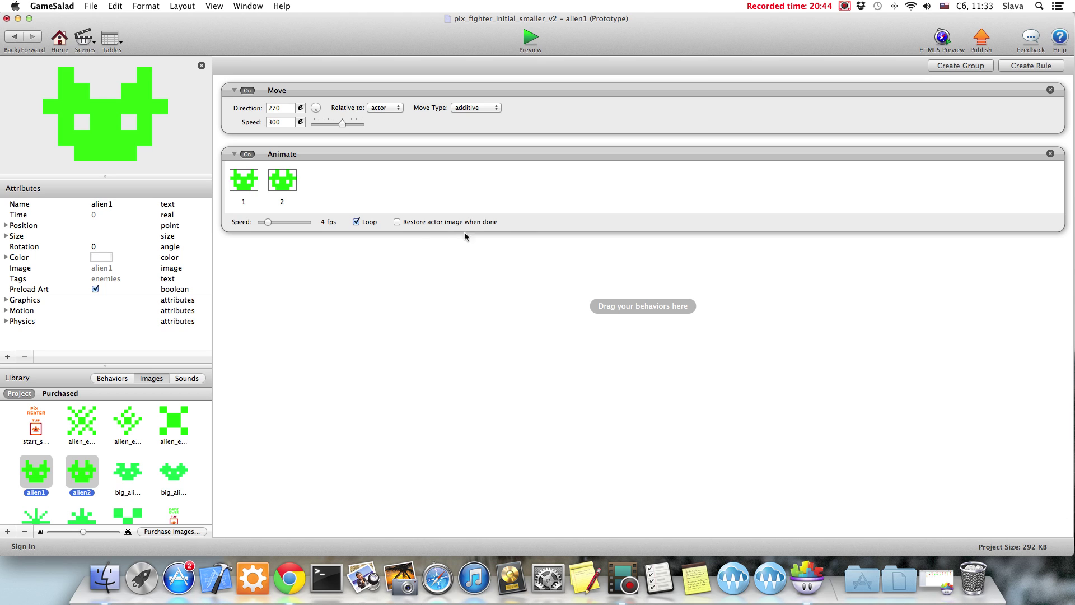
- Preview the game, start play and steer the ship both ways to check the falling aliens, then return to the alien1 prototype
{"action": "left_click", "coordinate": [529, 38]}
{"action": "left_click", "coordinate": [535, 256]}
{"action": "left_click", "coordinate": [544, 361]}
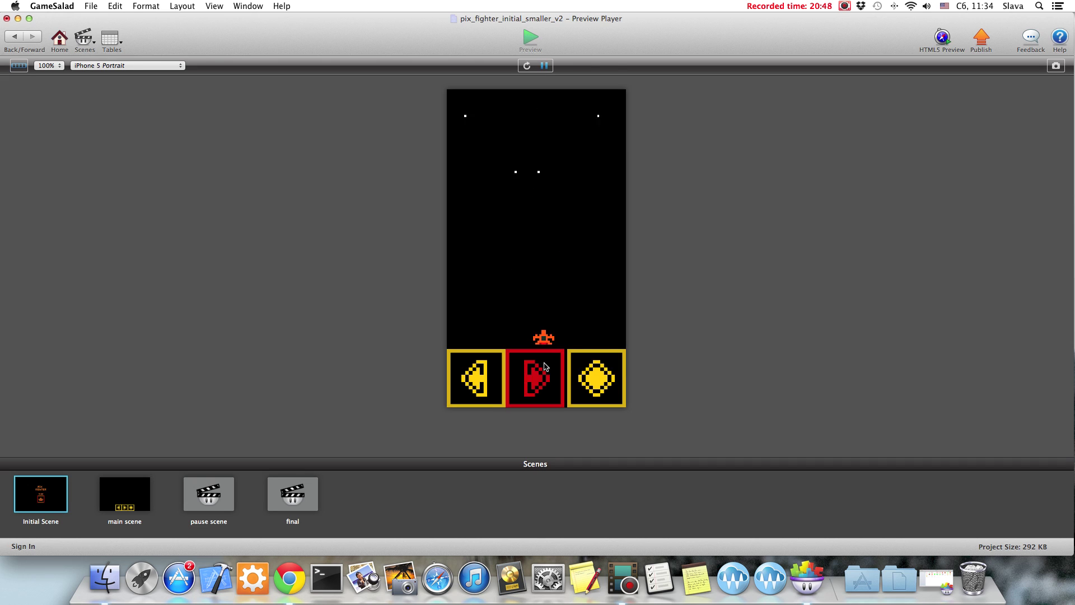
{"action": "left_click", "coordinate": [489, 369]}
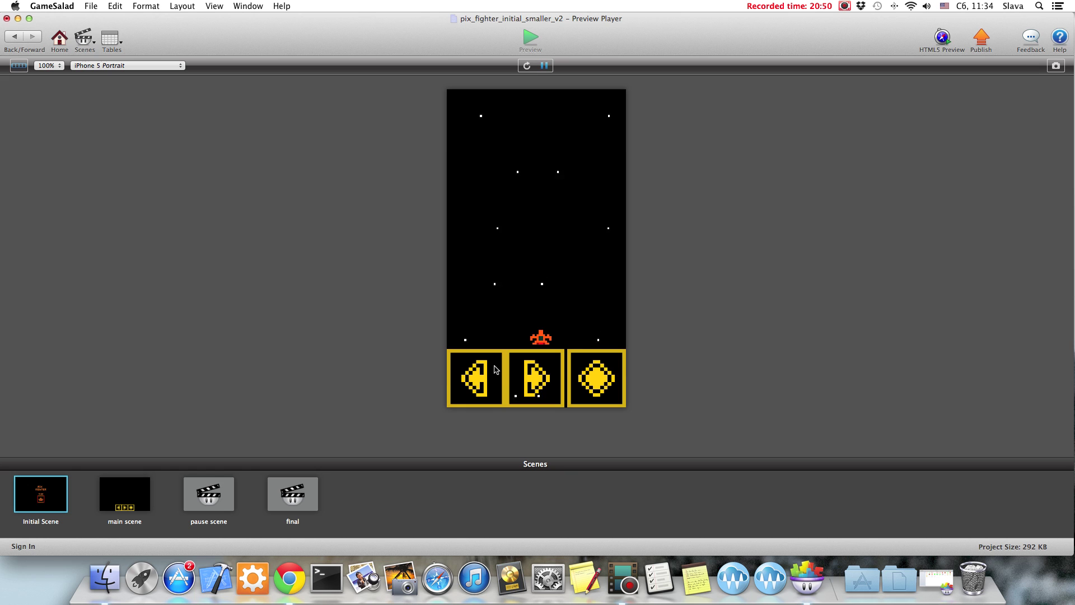
{"action": "left_click", "coordinate": [525, 372]}
{"action": "left_click", "coordinate": [479, 374]}
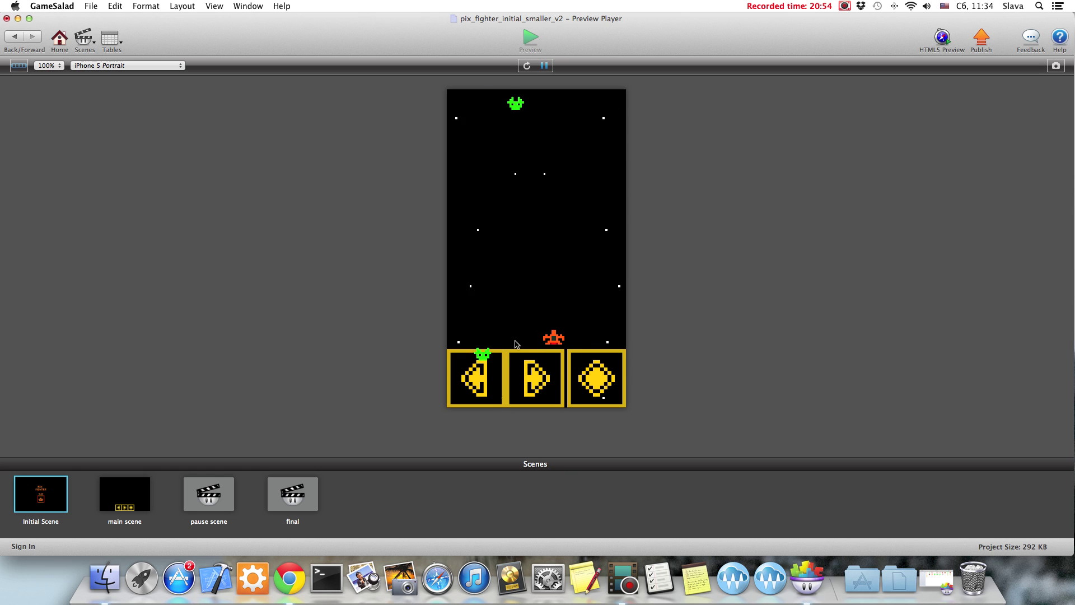
{"action": "left_click", "coordinate": [551, 377]}
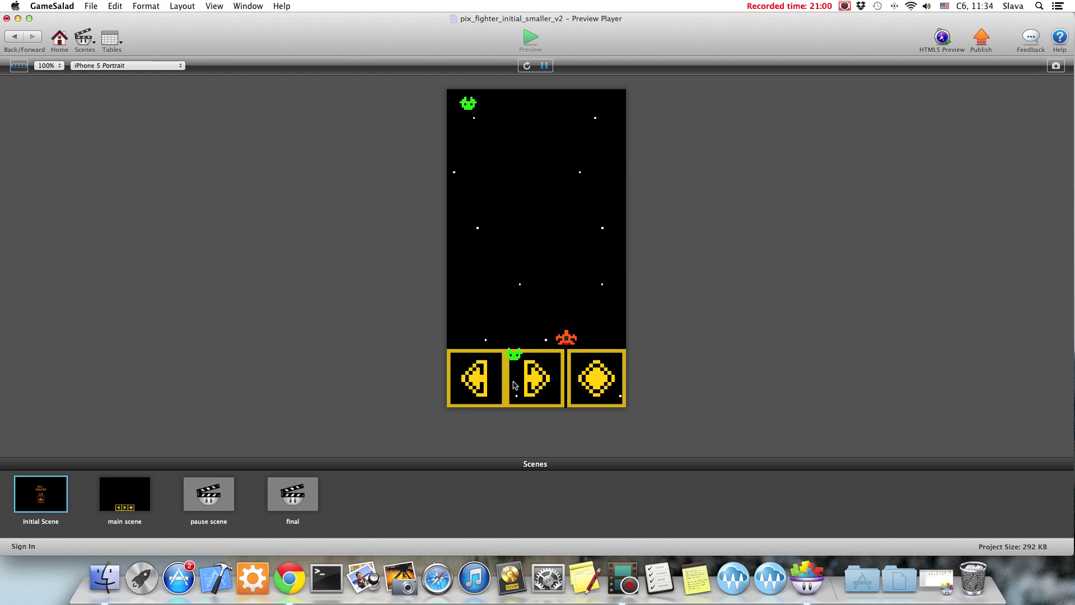
{"action": "left_click", "coordinate": [473, 369]}
{"action": "left_click", "coordinate": [473, 367]}
{"action": "left_click_drag", "start_coordinate": [512, 375], "coordinate": [492, 379]}
{"action": "left_click", "coordinate": [492, 379]}
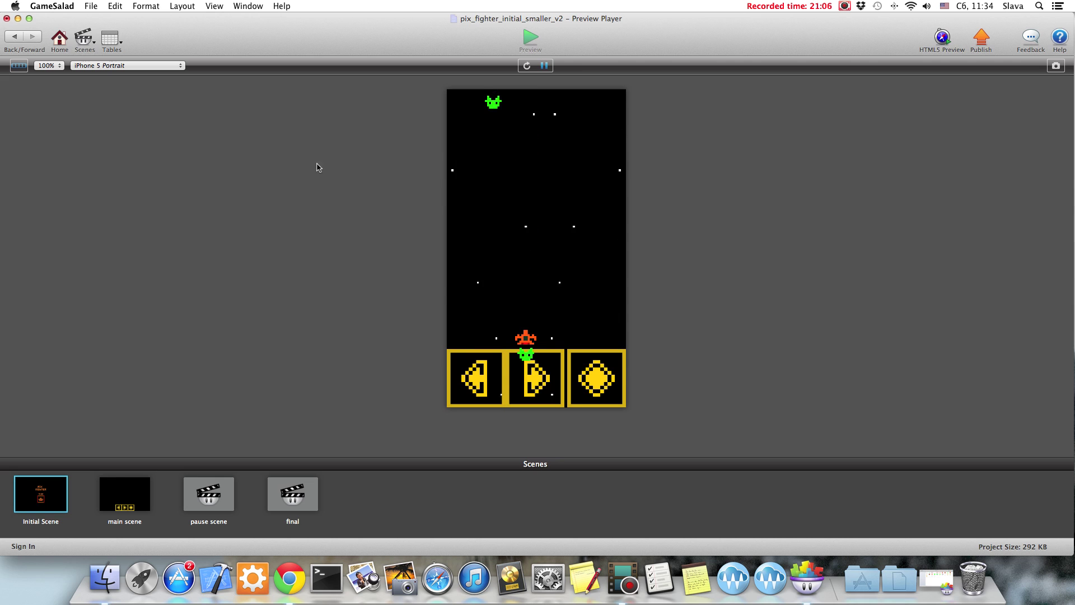
{"action": "left_click", "coordinate": [15, 35]}
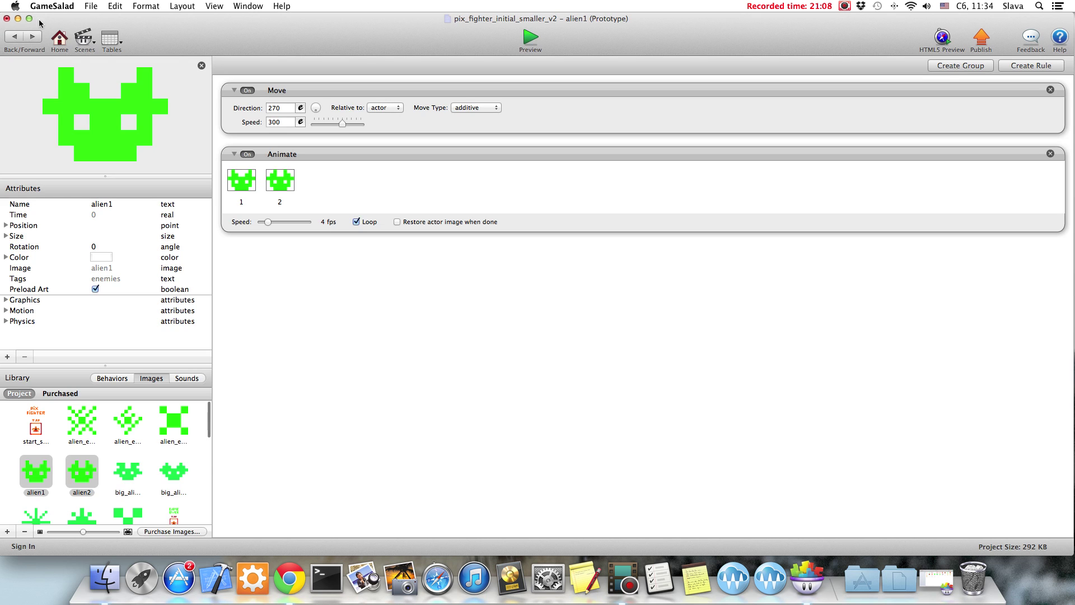
- Open the main scene's layers and move spawner2 in the Background layer to just below left_button
{"action": "left_click", "coordinate": [84, 37]}
{"action": "left_click", "coordinate": [164, 79]}
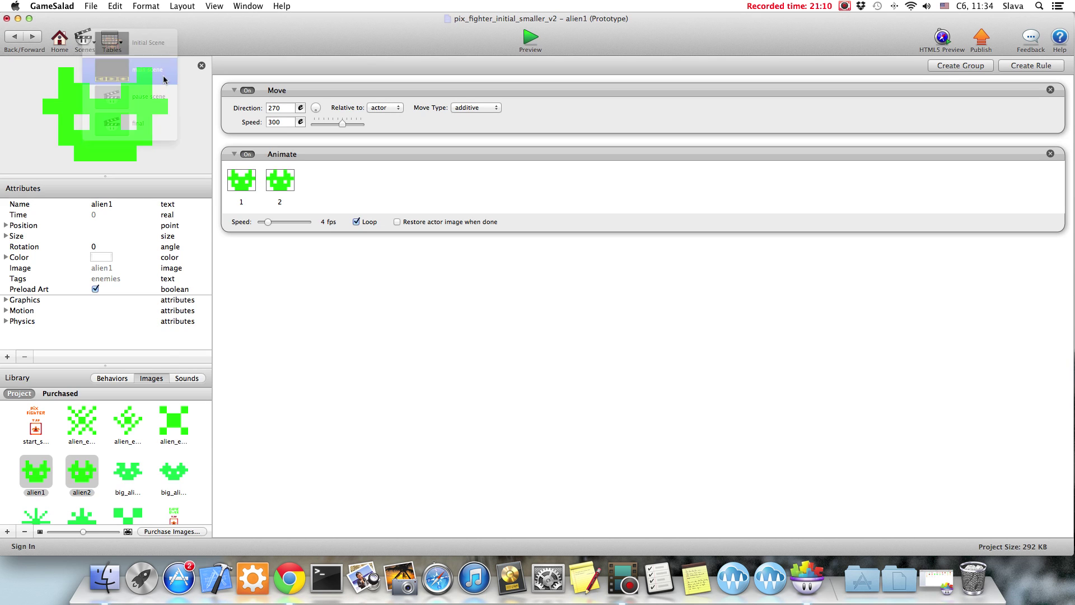
{"action": "left_click", "coordinate": [197, 64]}
{"action": "left_click", "coordinate": [165, 80]}
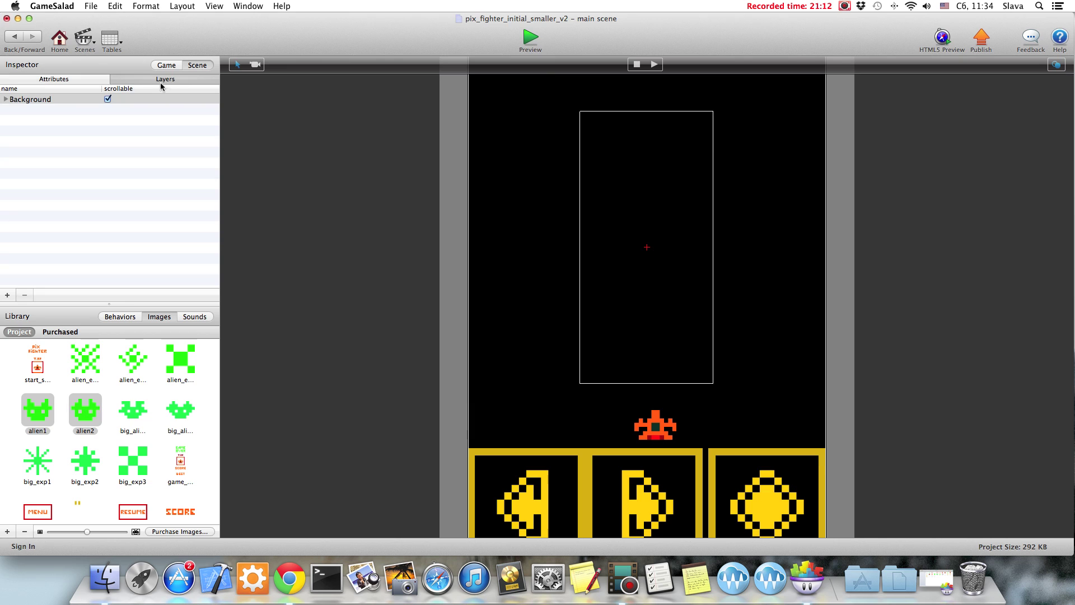
{"action": "left_click", "coordinate": [6, 99]}
{"action": "left_click", "coordinate": [43, 110]}
{"action": "left_click_drag", "start_coordinate": [44, 110], "coordinate": [56, 159]}
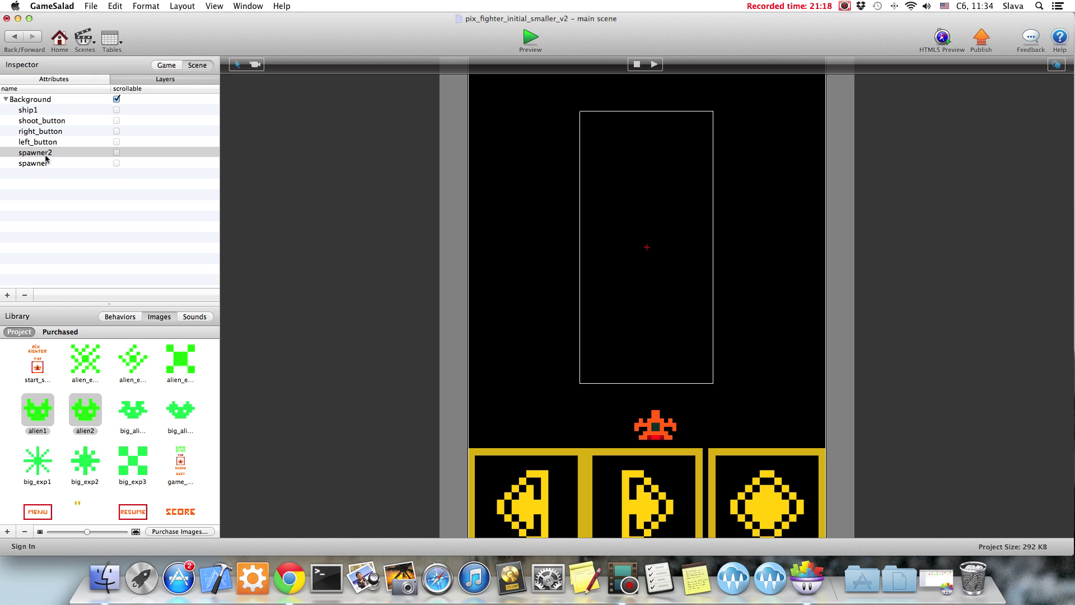
{"action": "left_click", "coordinate": [48, 163]}
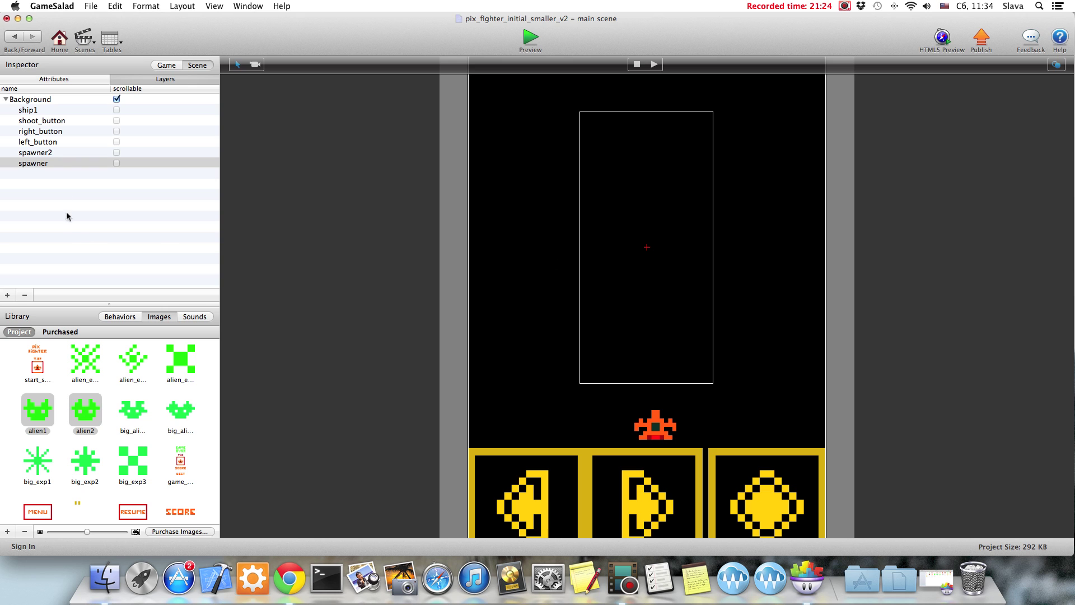
{"action": "left_click", "coordinate": [40, 153]}
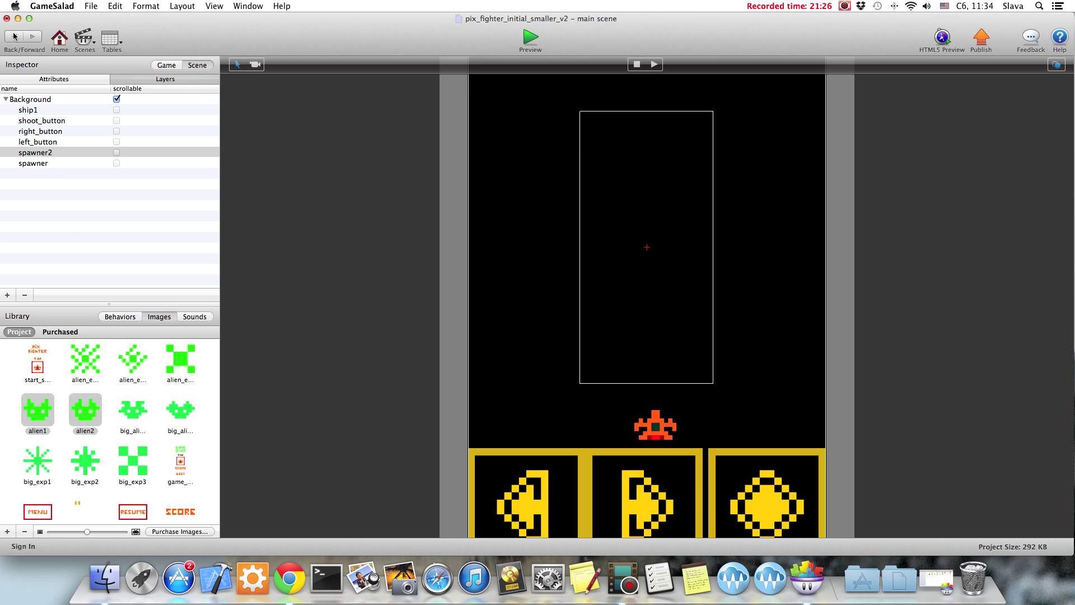
- Open the spawner prototype to view its behaviors and return to the main scene's actor list
{"action": "left_click", "coordinate": [14, 36]}
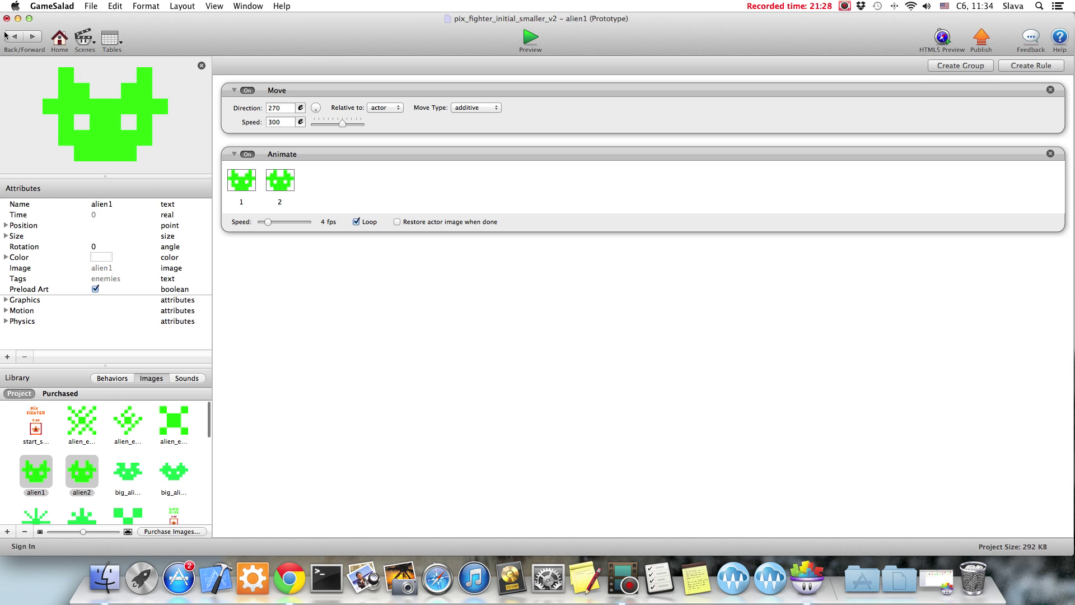
{"action": "left_click", "coordinate": [4, 36]}
{"action": "scroll", "coordinate": [188, 209], "scroll_direction": "down", "scroll_amount": 5}
{"action": "left_click", "coordinate": [35, 260]}
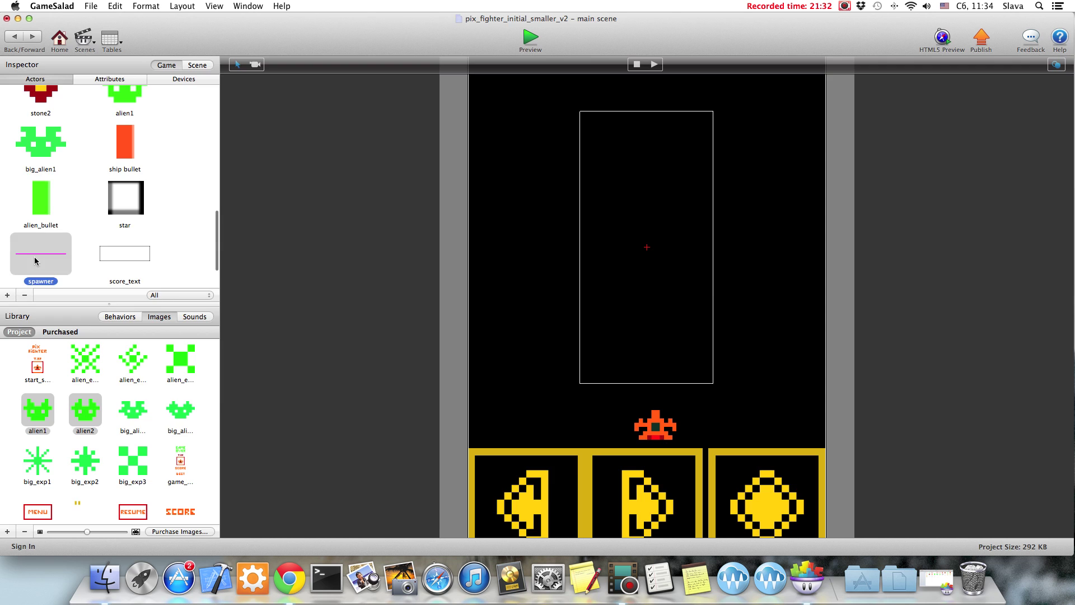
{"action": "double_click", "coordinate": [34, 260]}
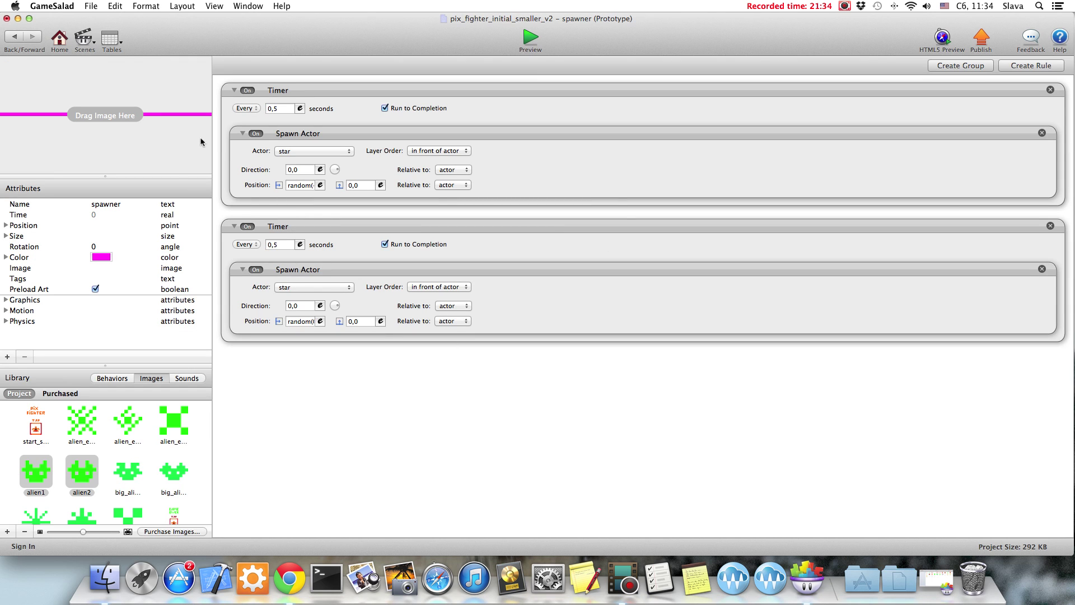
{"action": "left_click", "coordinate": [15, 37]}
{"action": "scroll", "coordinate": [99, 190], "scroll_direction": "down", "scroll_amount": 10}
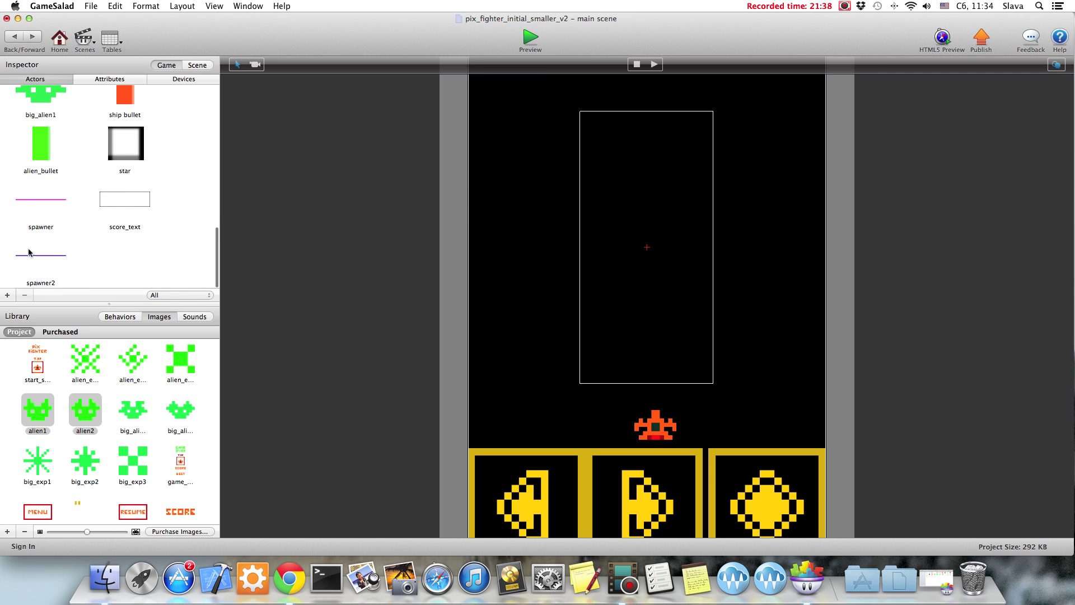
- Open the spawner2 prototype and duplicate its outer Timer with the nested alien1 spawning behaviors
{"action": "double_click", "coordinate": [30, 252]}
{"action": "left_click", "coordinate": [388, 89]}
{"action": "key", "text": "super+c"}
{"action": "left_click", "coordinate": [424, 361]}
{"action": "key", "text": "super+v"}
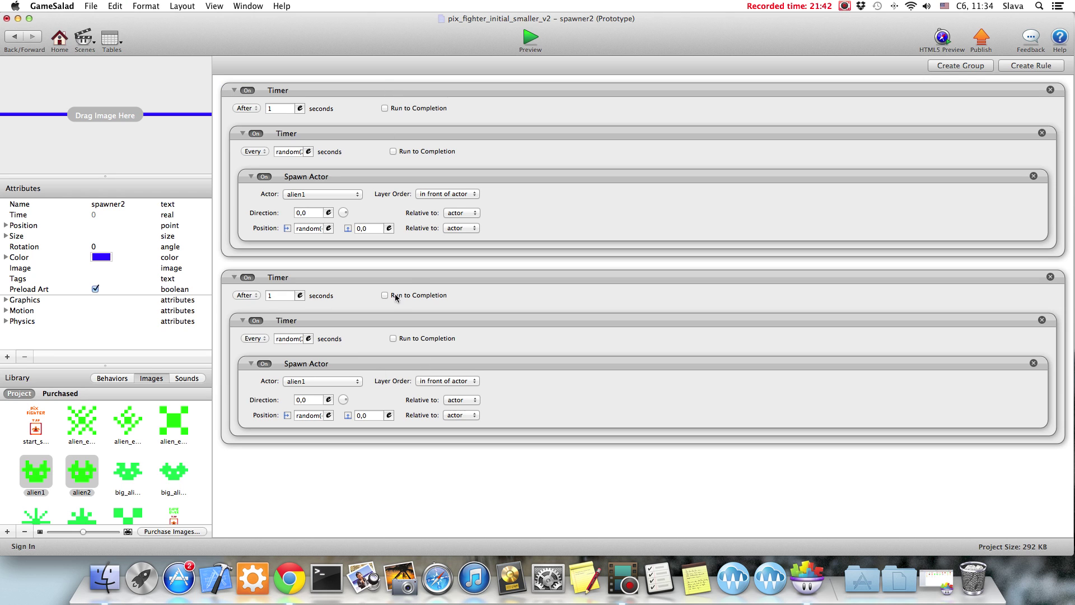
- Check the interval expression of the copied inner Timer and set the copy's Spawn Actor to big_alien1
{"action": "left_click", "coordinate": [308, 338]}
{"action": "left_click", "coordinate": [307, 338]}
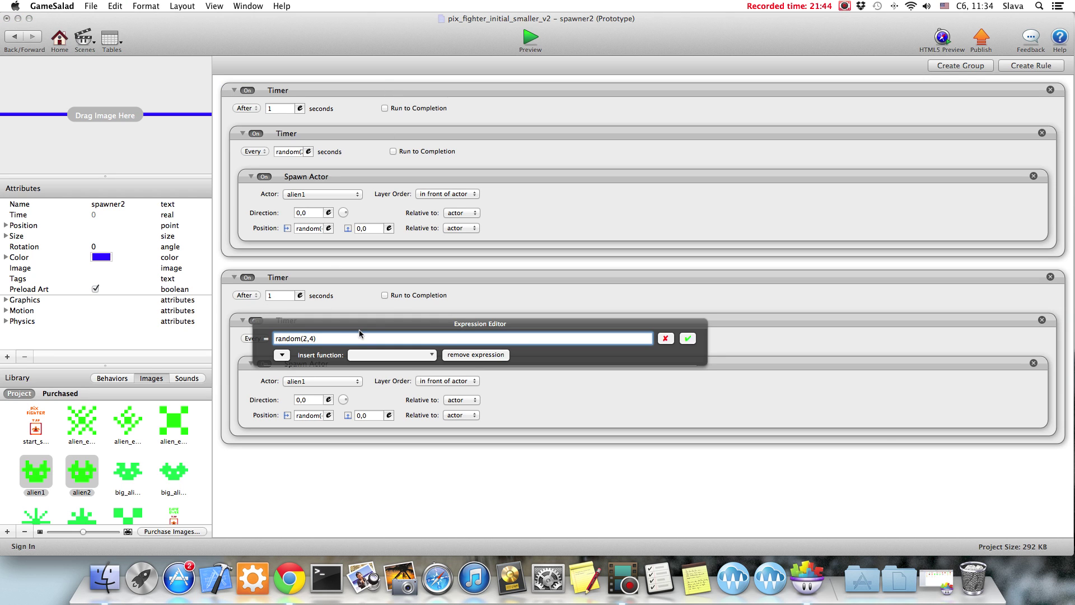
{"action": "left_click", "coordinate": [687, 338]}
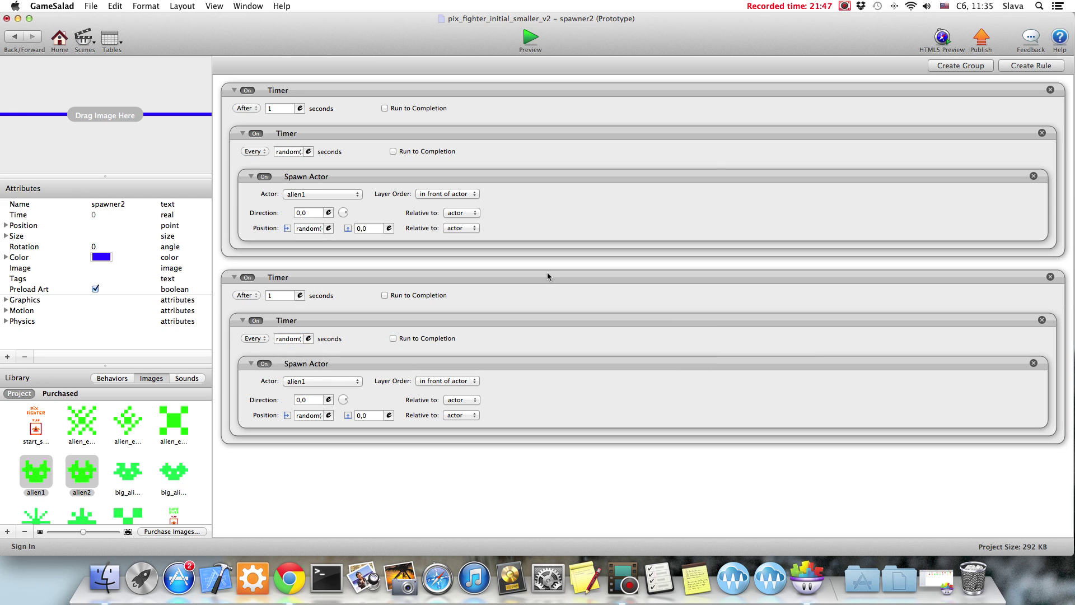
{"action": "left_click", "coordinate": [294, 339]}
{"action": "left_click", "coordinate": [319, 382]}
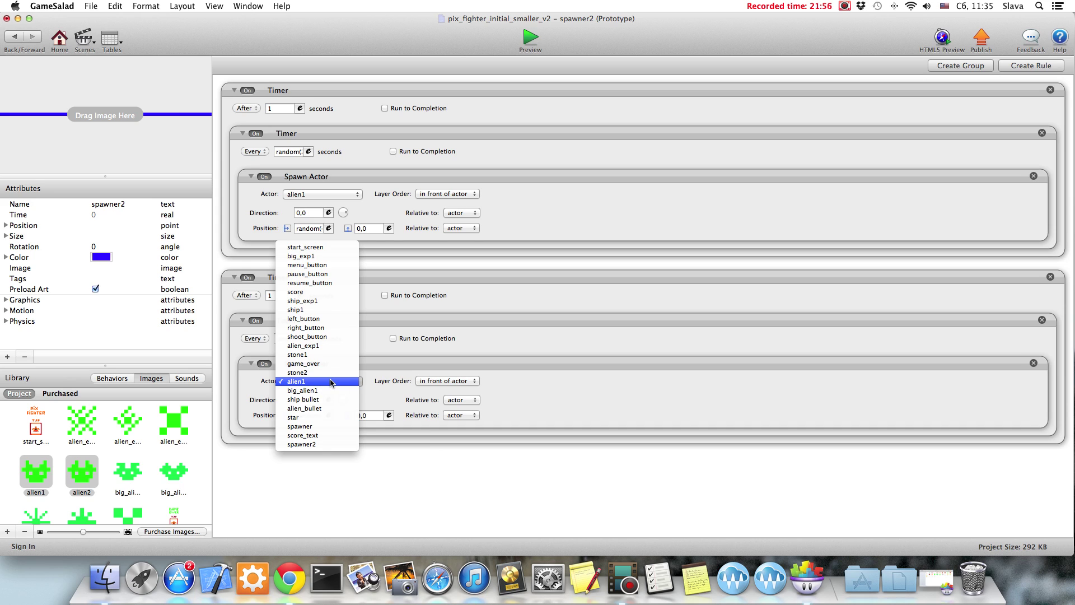
{"action": "left_click", "coordinate": [329, 390]}
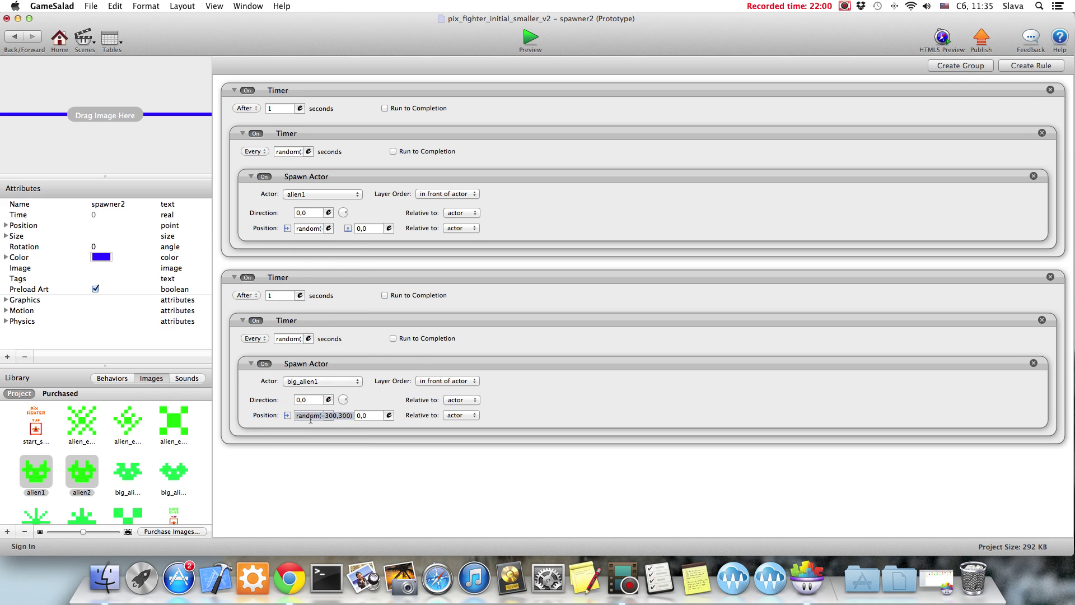
{"action": "left_click", "coordinate": [420, 367]}
- Open the big_alien1 prototype from the main scene's actors and add a Move behavior to it
{"action": "left_click", "coordinate": [14, 35]}
{"action": "scroll", "coordinate": [174, 202], "scroll_direction": "down", "scroll_amount": 5}
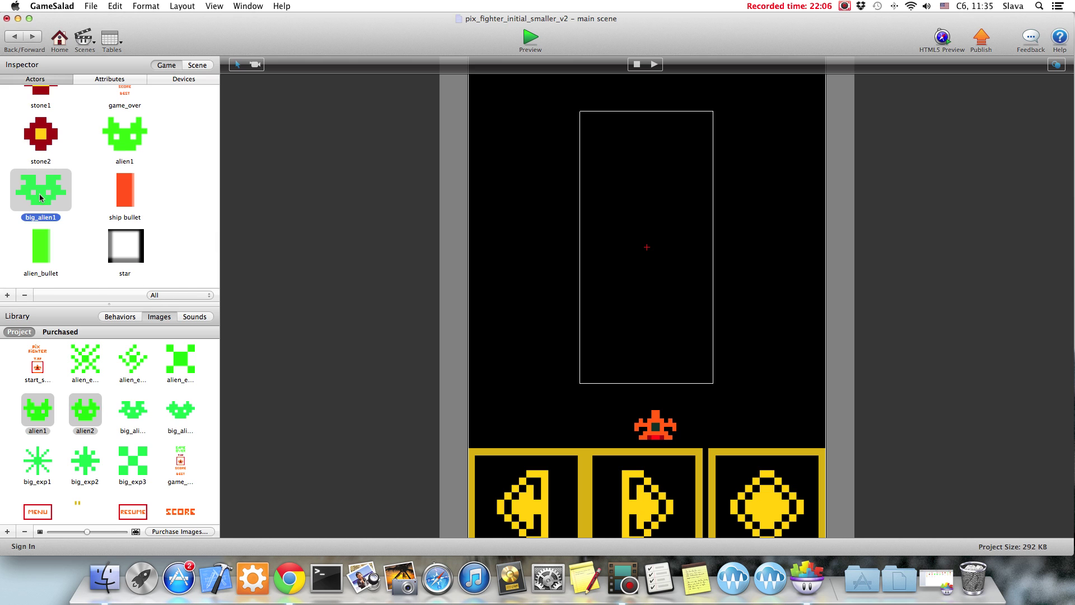
{"action": "double_click", "coordinate": [40, 193]}
{"action": "left_click", "coordinate": [112, 378]}
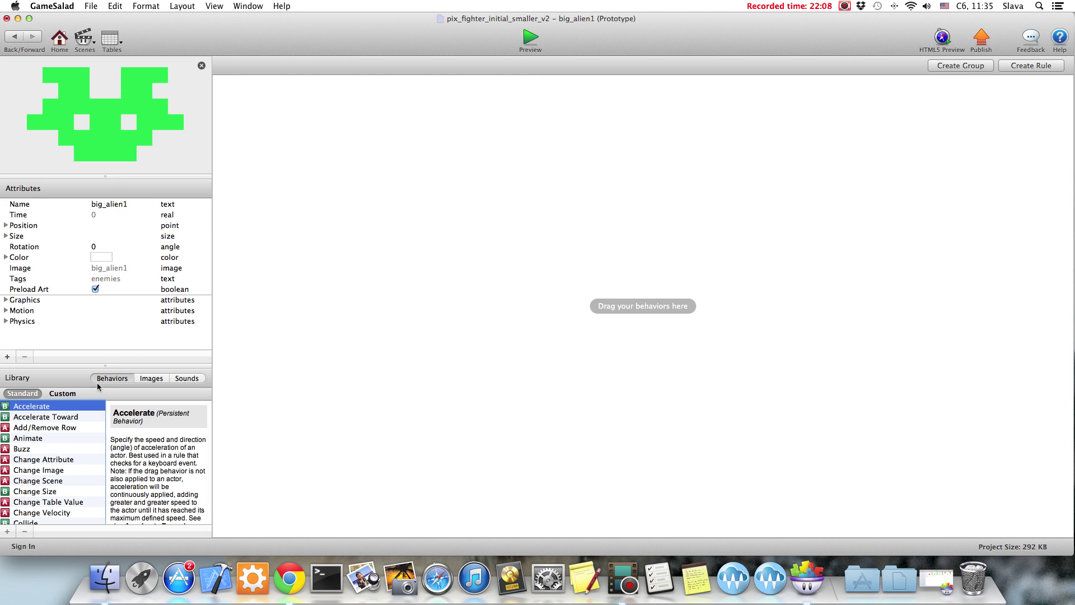
{"action": "scroll", "coordinate": [42, 490], "scroll_direction": "down", "scroll_amount": 5}
{"action": "scroll", "coordinate": [42, 491], "scroll_direction": "down", "scroll_amount": 3}
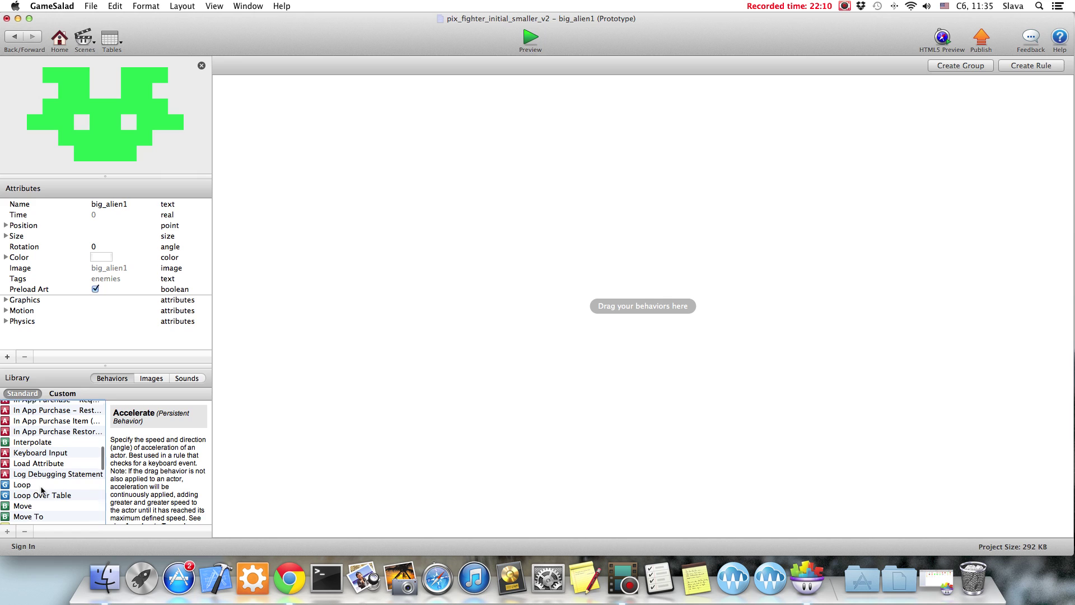
{"action": "left_click_drag", "start_coordinate": [22, 503], "coordinate": [365, 176]}
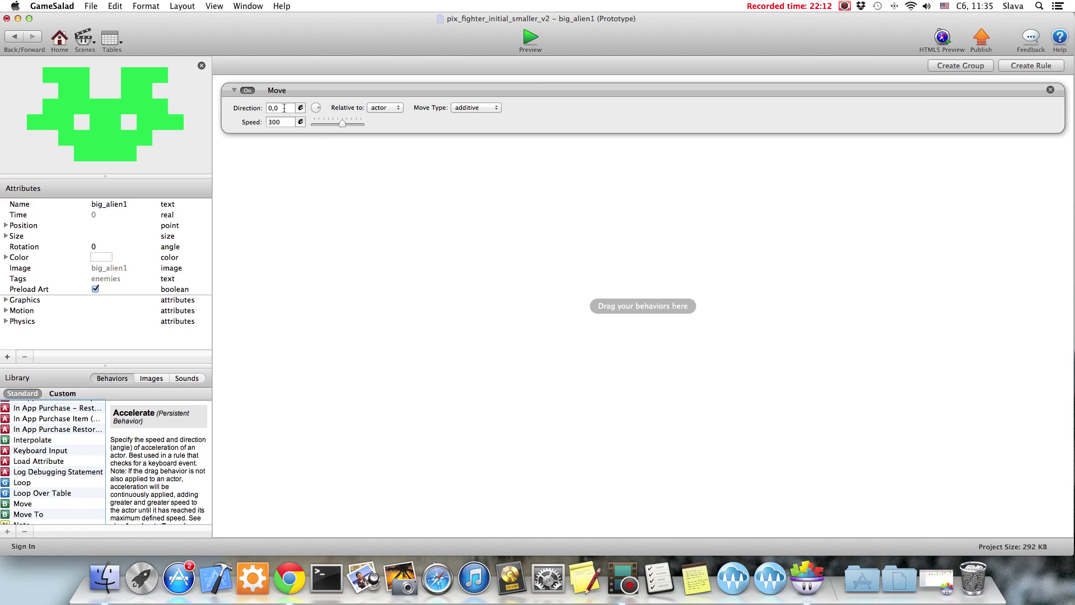
- Set big_alien1's Move direction to 270 and its speed to 400
{"action": "type", "text": "d2"}
{"action": "key", "text": "Tab"}
{"action": "type", "text": "400"}
{"action": "key", "text": "Return"}
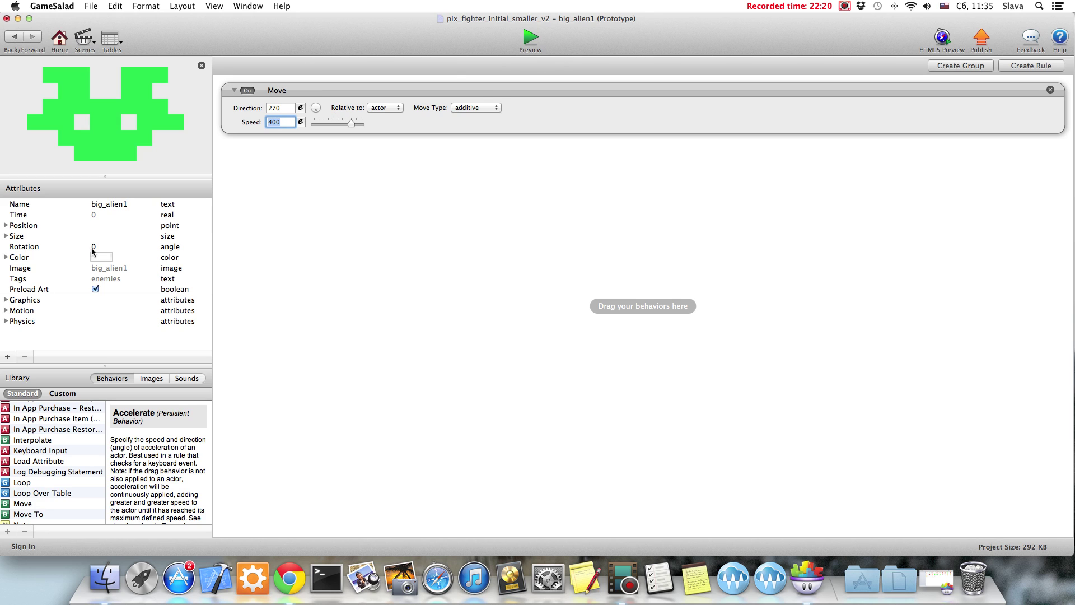
- Preview the game, steering the ship both ways and shooting to check both falling alien types, then return to the big_alien1 prototype
{"action": "left_click", "coordinate": [531, 39]}
{"action": "left_click", "coordinate": [572, 181]}
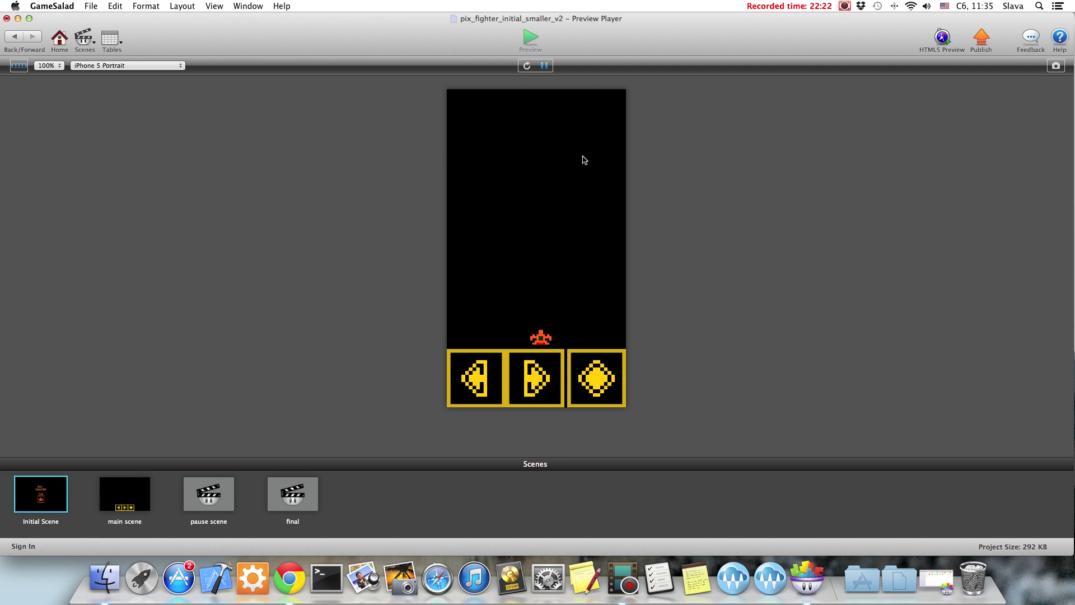
{"action": "left_click", "coordinate": [536, 361]}
{"action": "left_click", "coordinate": [475, 378]}
{"action": "left_click", "coordinate": [536, 383]}
{"action": "left_click", "coordinate": [481, 382]}
{"action": "left_click", "coordinate": [483, 383]}
{"action": "left_click", "coordinate": [482, 382]}
{"action": "left_click", "coordinate": [483, 383]}
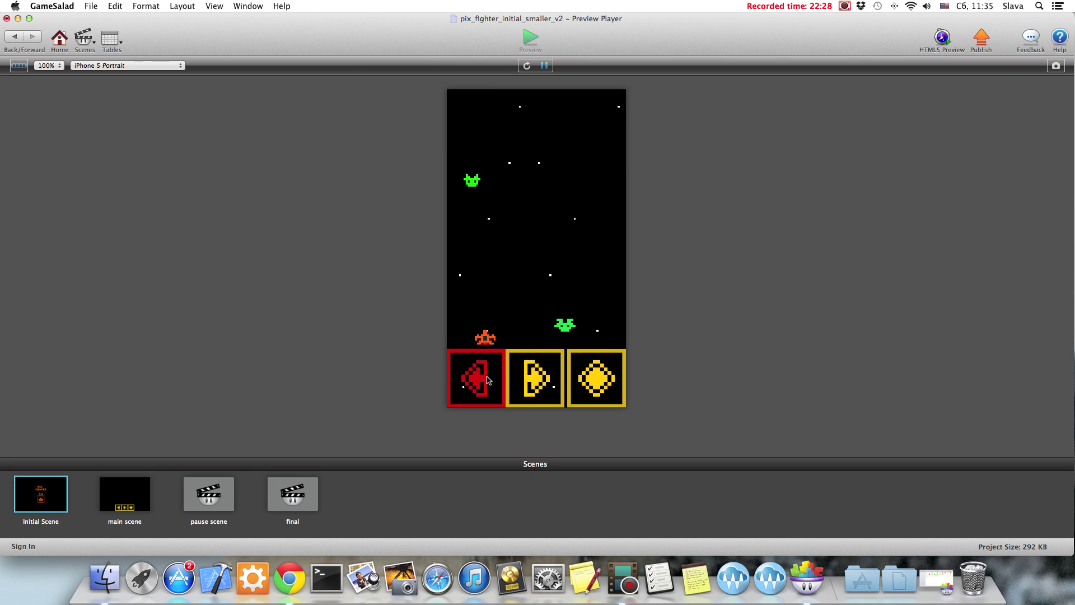
{"action": "left_click", "coordinate": [513, 382]}
{"action": "left_click", "coordinate": [504, 379]}
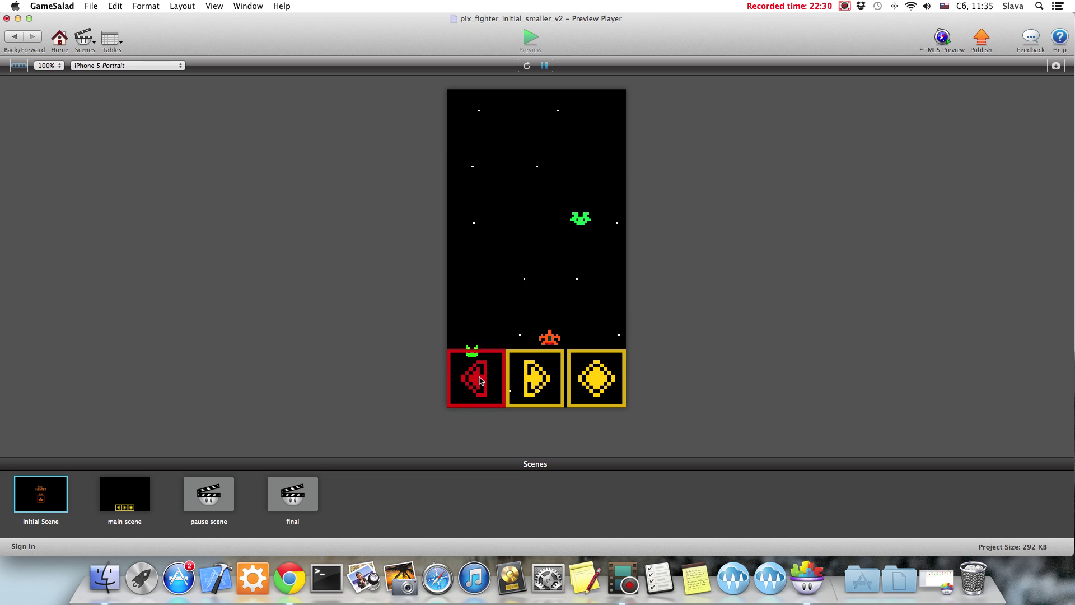
{"action": "left_click", "coordinate": [514, 380]}
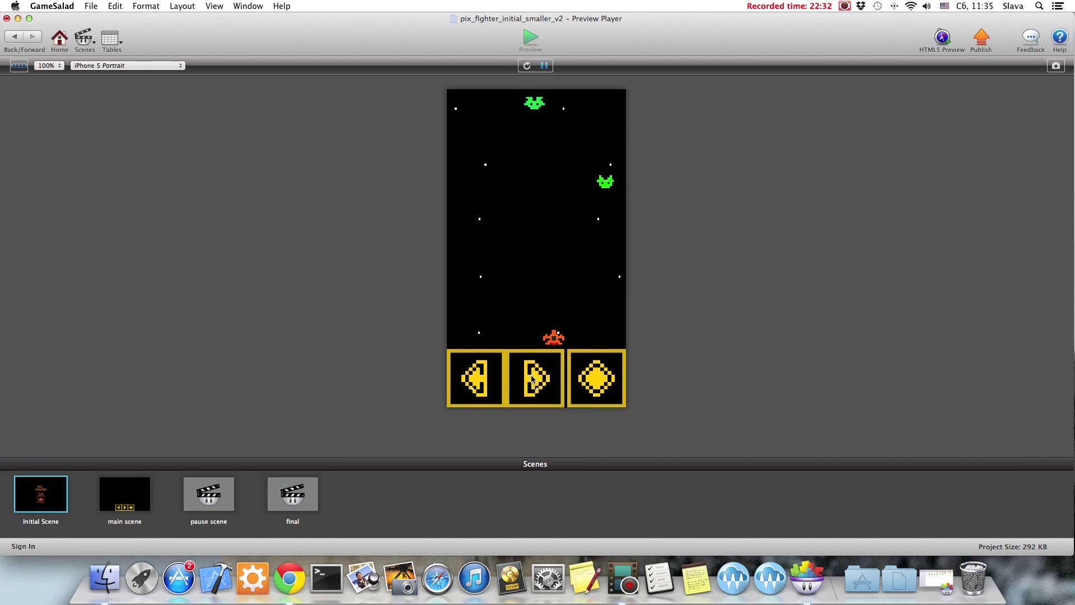
{"action": "left_click", "coordinate": [482, 383]}
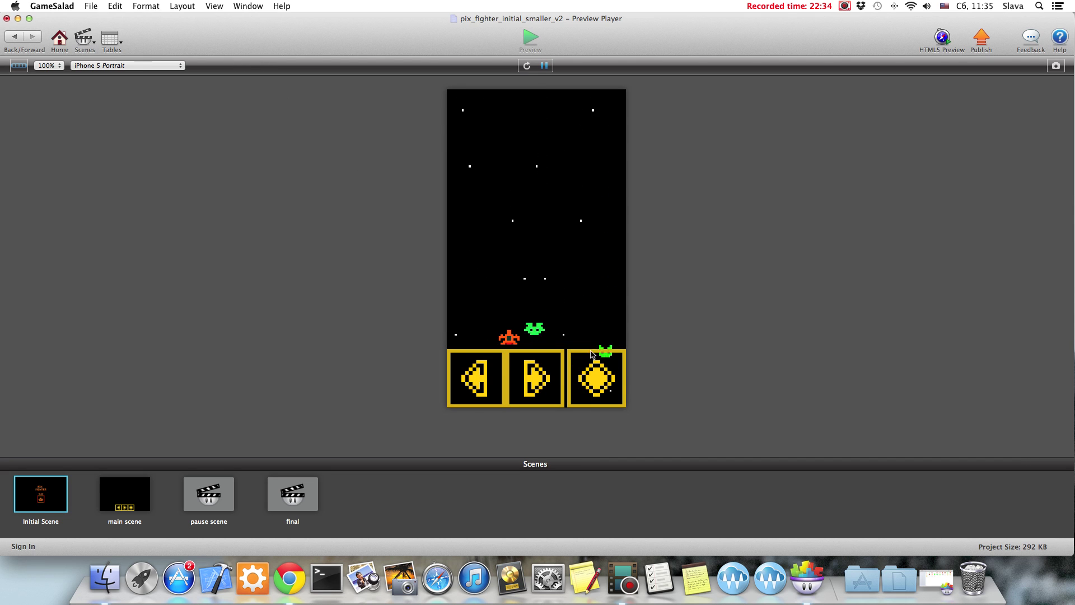
{"action": "left_click", "coordinate": [481, 381]}
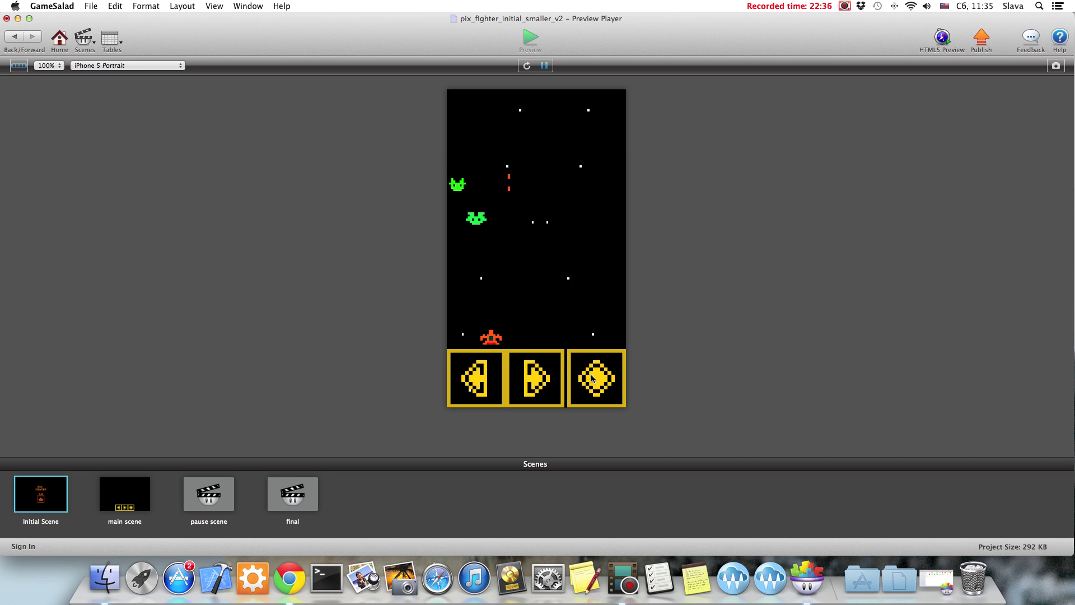
{"action": "left_click", "coordinate": [527, 382]}
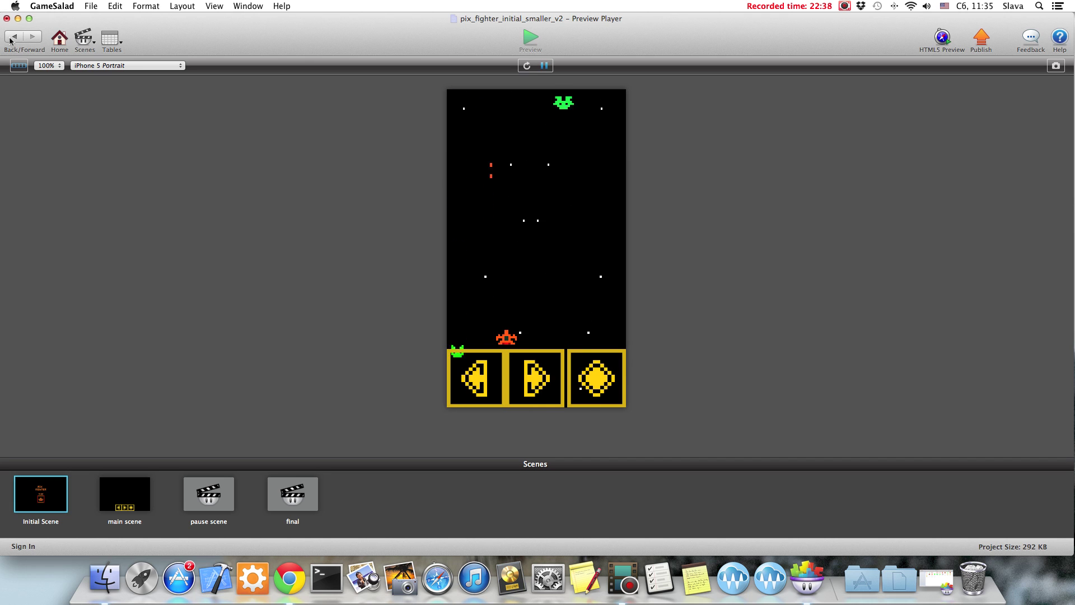
{"action": "left_click", "coordinate": [33, 35]}
{"action": "left_click", "coordinate": [361, 90]}
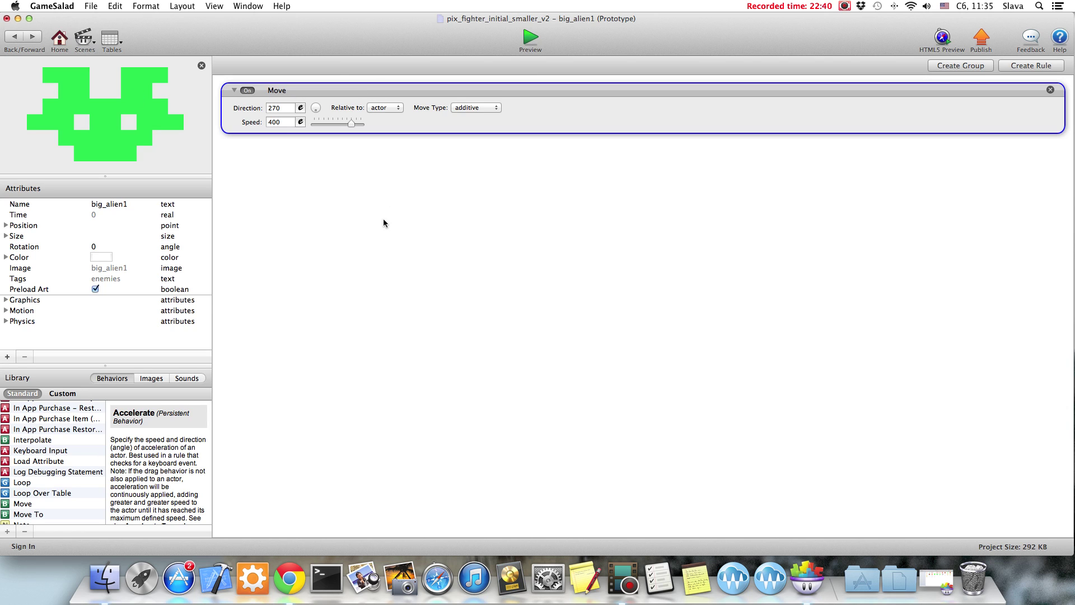
- Go to the project's actor overview and create a new actor tag named "ship stuff"
{"action": "left_click", "coordinate": [15, 37]}
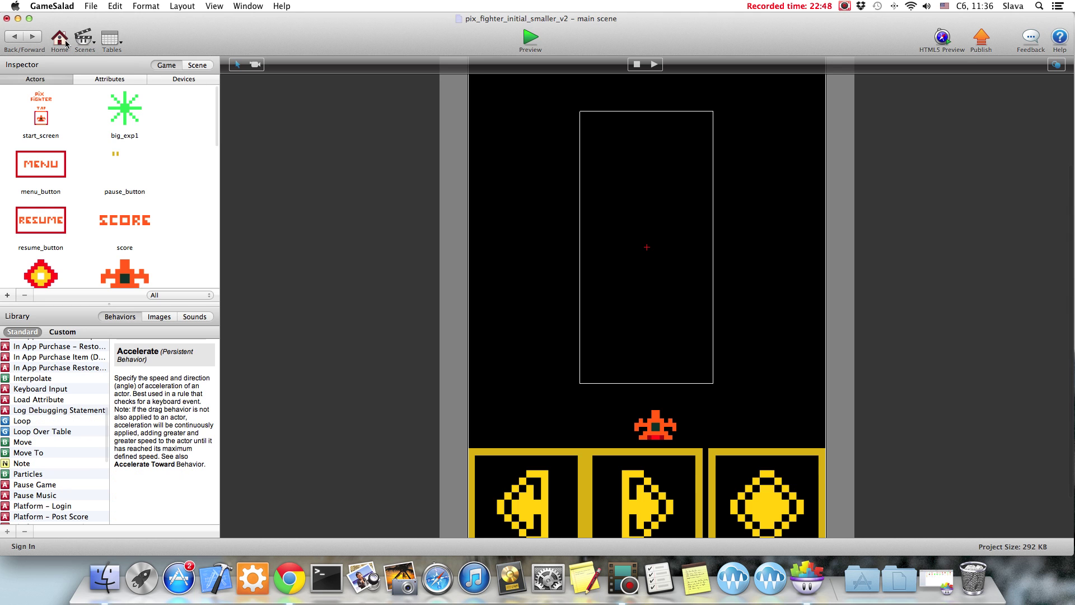
{"action": "left_click", "coordinate": [59, 40]}
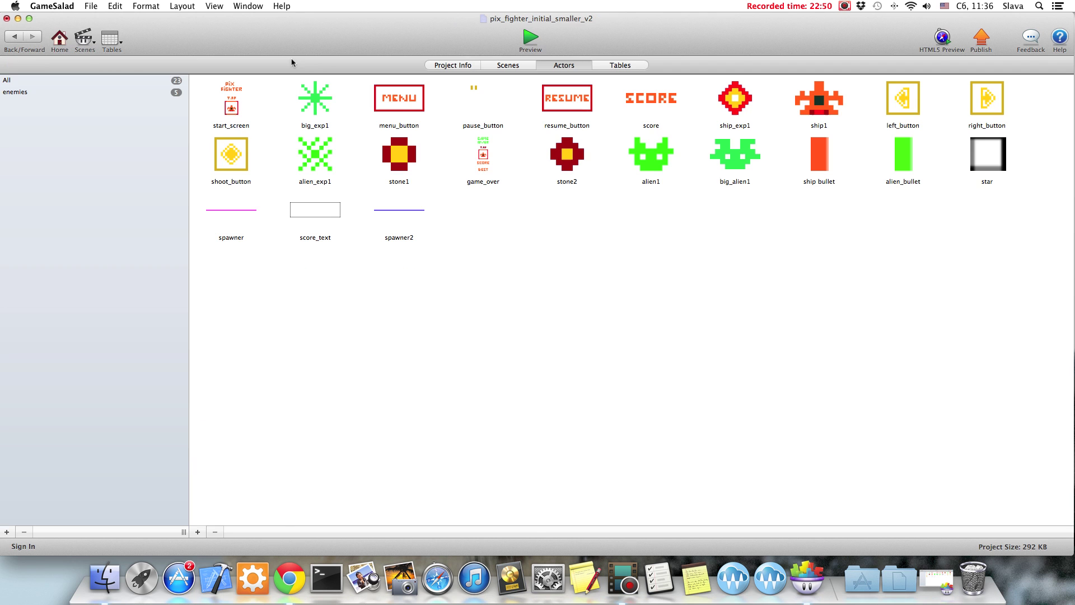
{"action": "left_click", "coordinate": [6, 532]}
{"action": "type", "text": "s"}
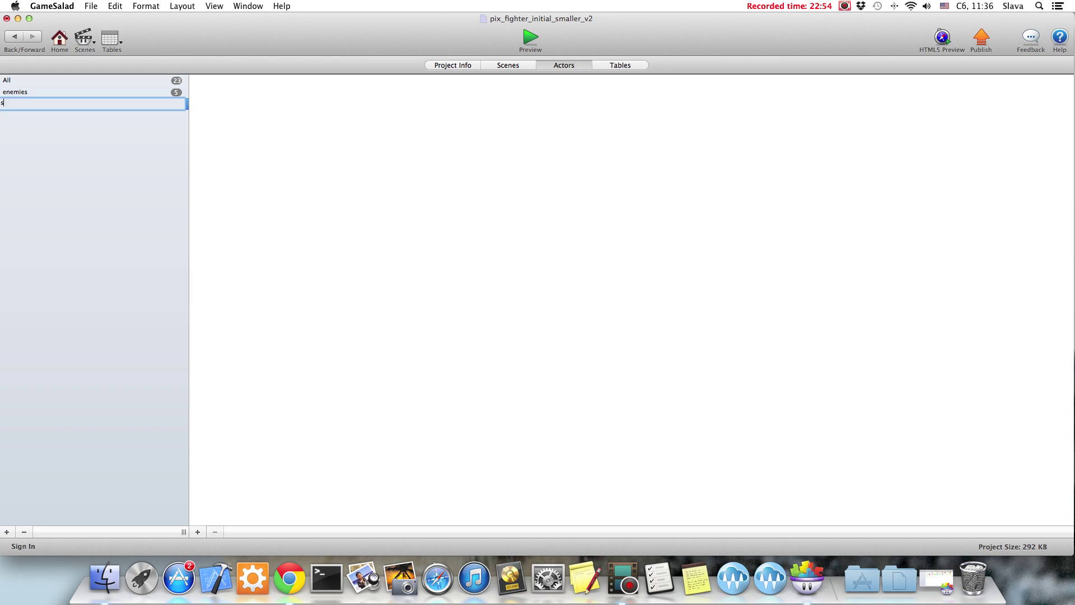
{"action": "type", "text": "hip stuff"}
{"action": "key", "text": "Return"}
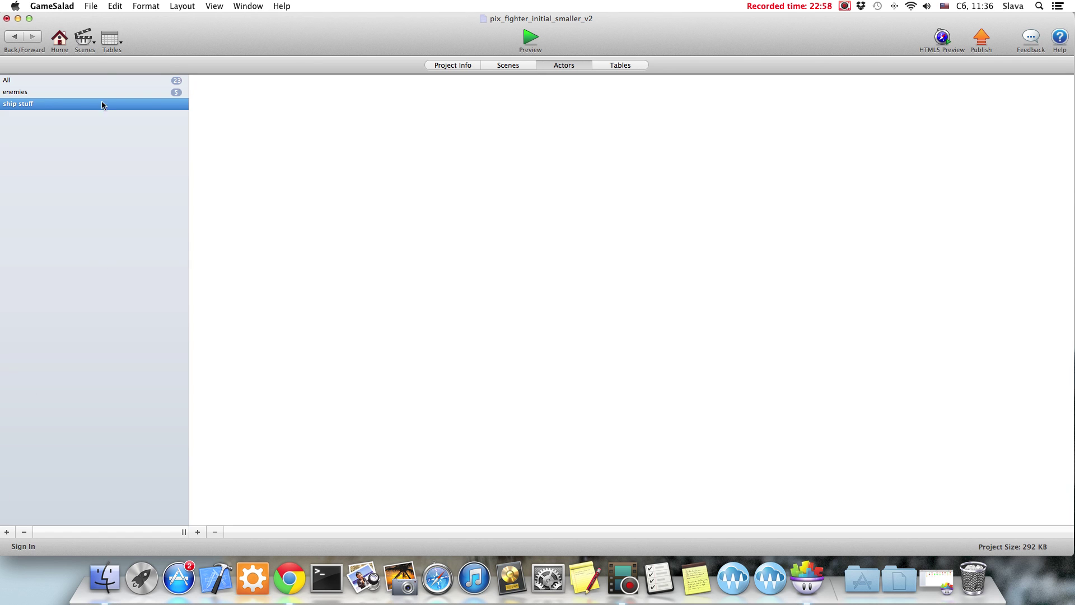
- Assign the ship1 and ship bullet actors to the ship stuff tag and show all actors again
{"action": "left_click", "coordinate": [108, 79]}
{"action": "left_click_drag", "start_coordinate": [823, 97], "coordinate": [44, 100]}
{"action": "left_click_drag", "start_coordinate": [808, 180], "coordinate": [37, 105]}
{"action": "left_click", "coordinate": [53, 83]}
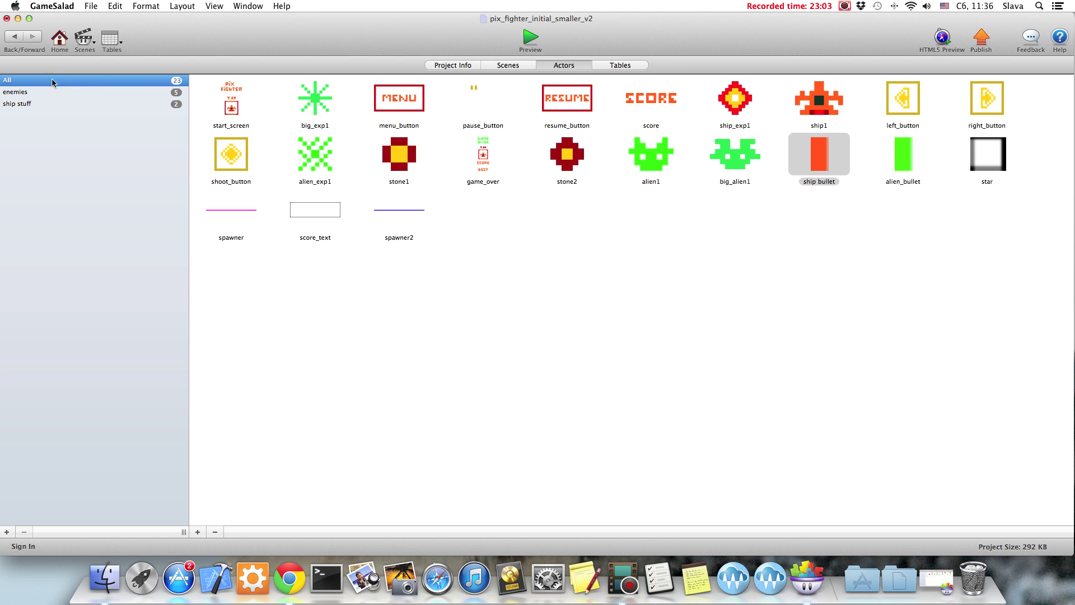
- Open the alien1 prototype from the main scene and collapse its Animate behavior
{"action": "left_click", "coordinate": [84, 38]}
{"action": "left_click", "coordinate": [96, 76]}
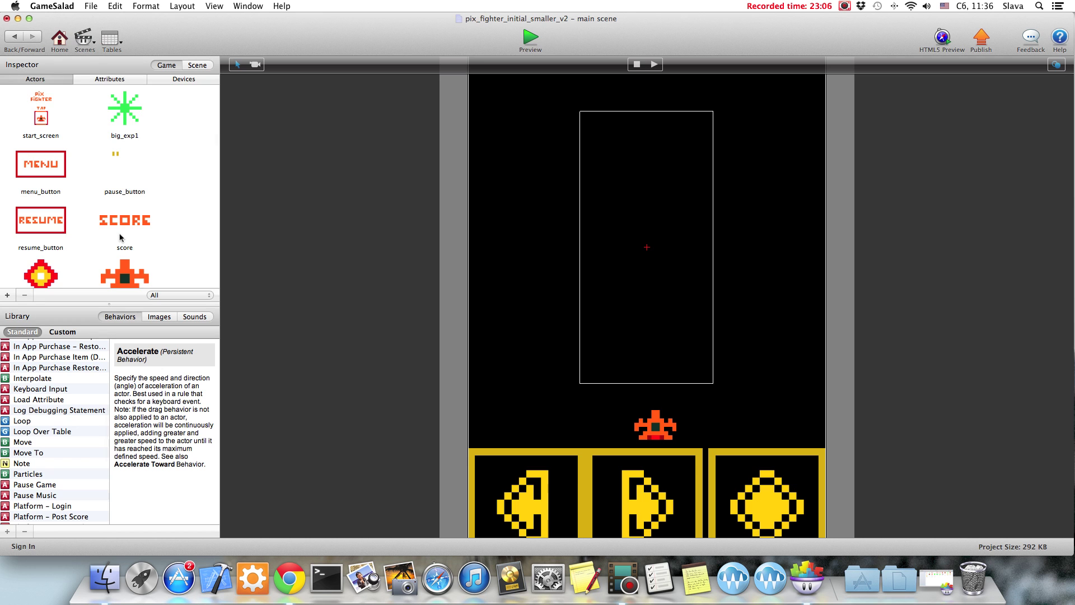
{"action": "scroll", "coordinate": [173, 198], "scroll_direction": "down", "scroll_amount": 5}
{"action": "double_click", "coordinate": [133, 201]}
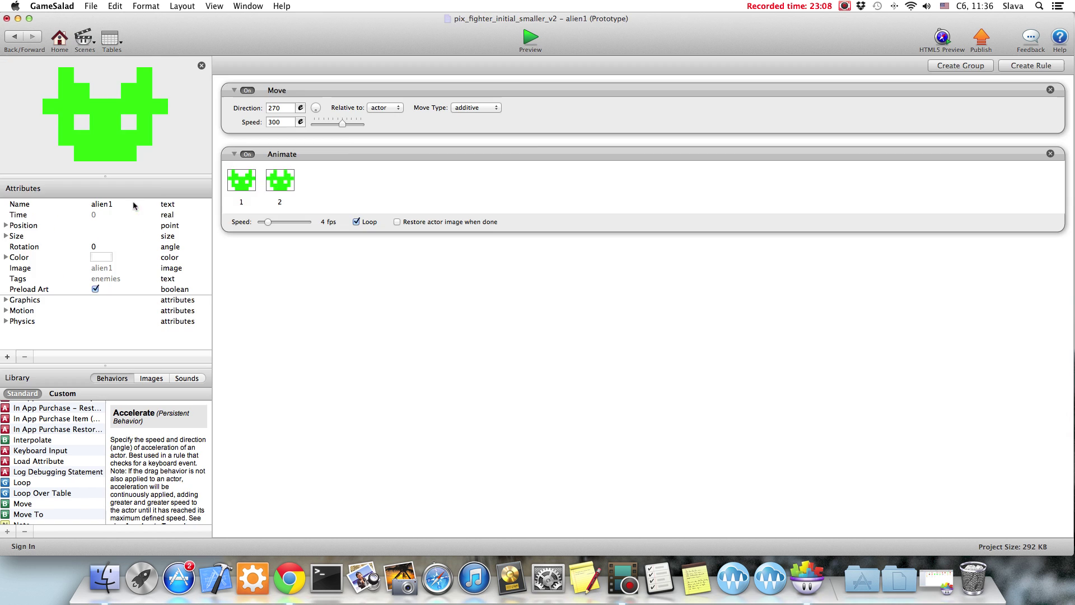
{"action": "left_click", "coordinate": [235, 154]}
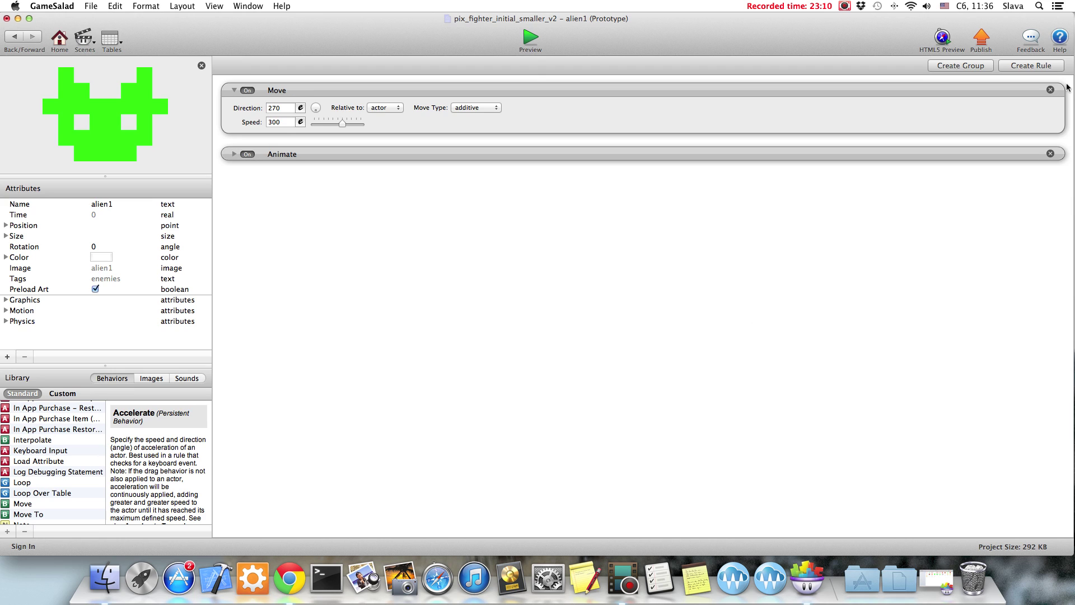
- Create a rule in alien1 for when the actor overlaps or collides with an actor with tag ship stuff
{"action": "left_click", "coordinate": [1012, 65]}
{"action": "left_click", "coordinate": [273, 208]}
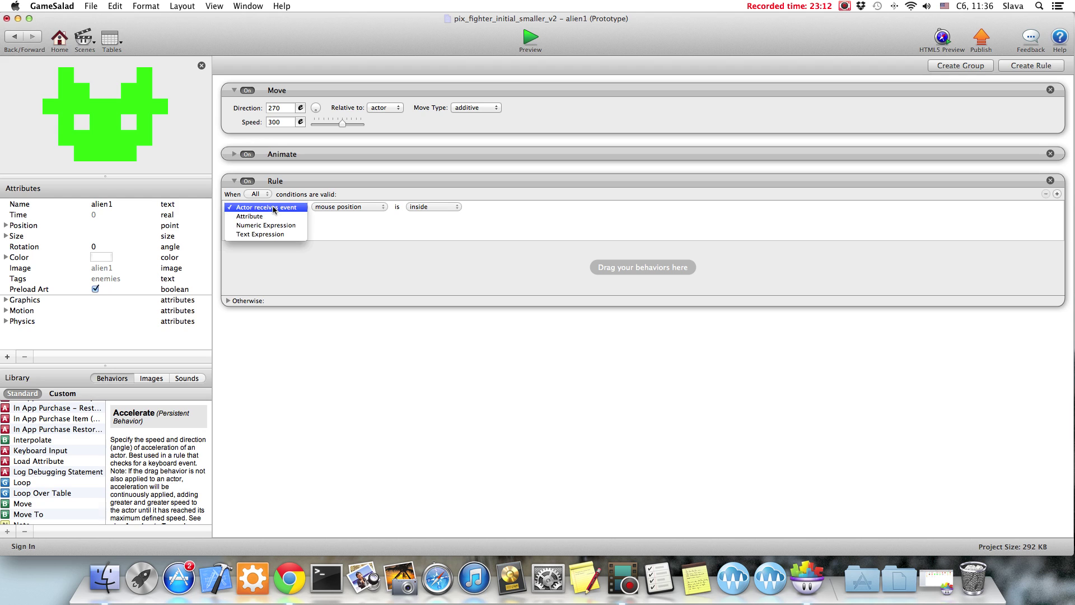
{"action": "left_click", "coordinate": [295, 208]}
{"action": "left_click", "coordinate": [343, 206]}
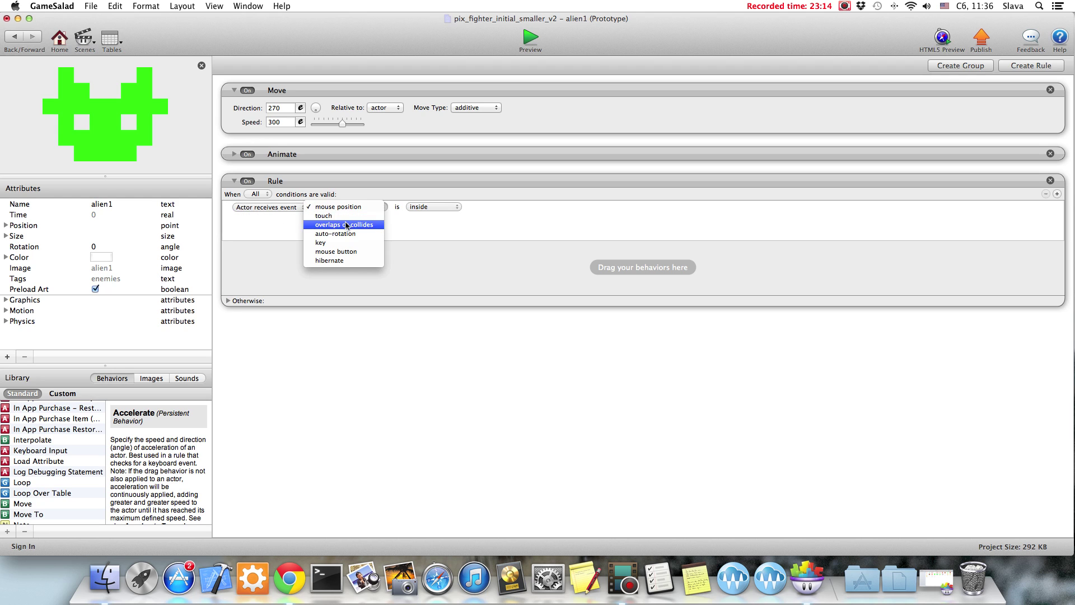
{"action": "left_click", "coordinate": [345, 226]}
{"action": "left_click", "coordinate": [426, 207]}
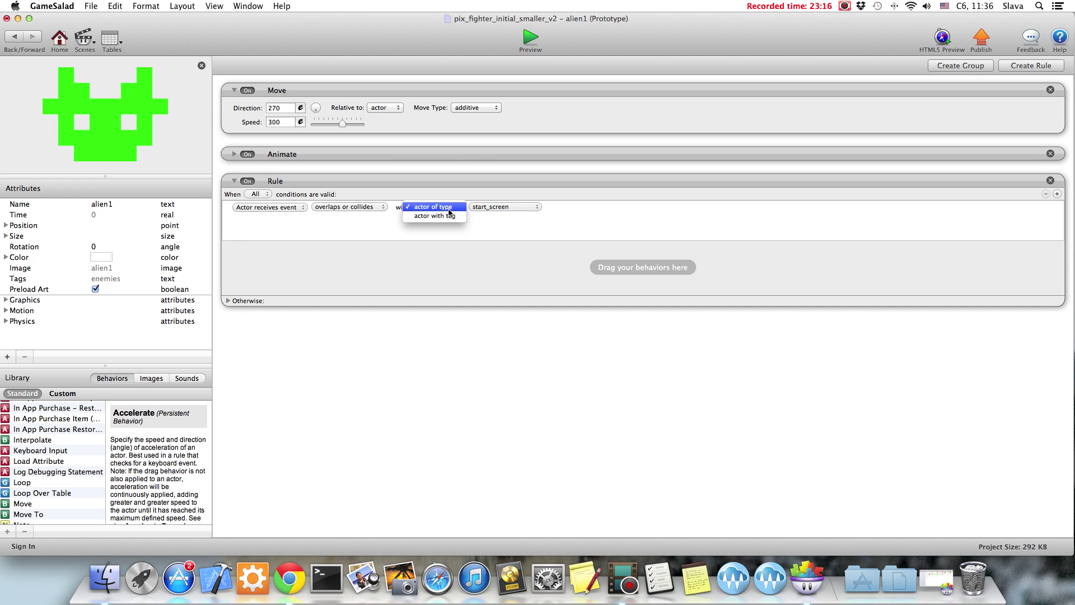
{"action": "left_click", "coordinate": [435, 216]}
{"action": "left_click", "coordinate": [515, 207]}
{"action": "left_click", "coordinate": [487, 218]}
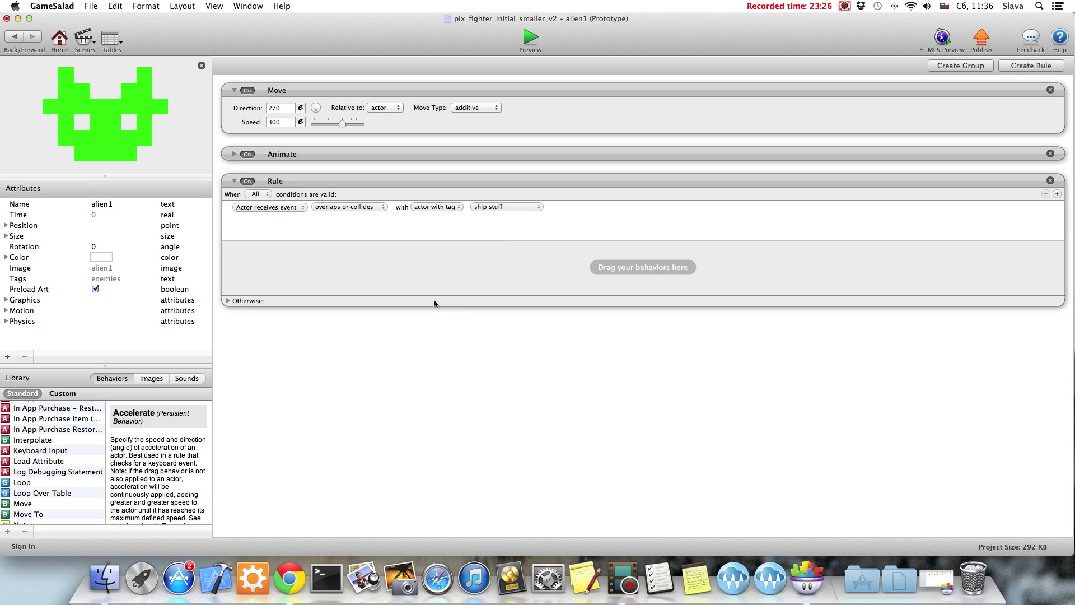
- Add a Spawn Actor behavior inside alien1's collision rule and set it to spawn alien_exp1
{"action": "scroll", "coordinate": [50, 448], "scroll_direction": "up", "scroll_amount": 6}
{"action": "scroll", "coordinate": [50, 441], "scroll_direction": "down", "scroll_amount": 3}
{"action": "scroll", "coordinate": [51, 441], "scroll_direction": "down", "scroll_amount": 8}
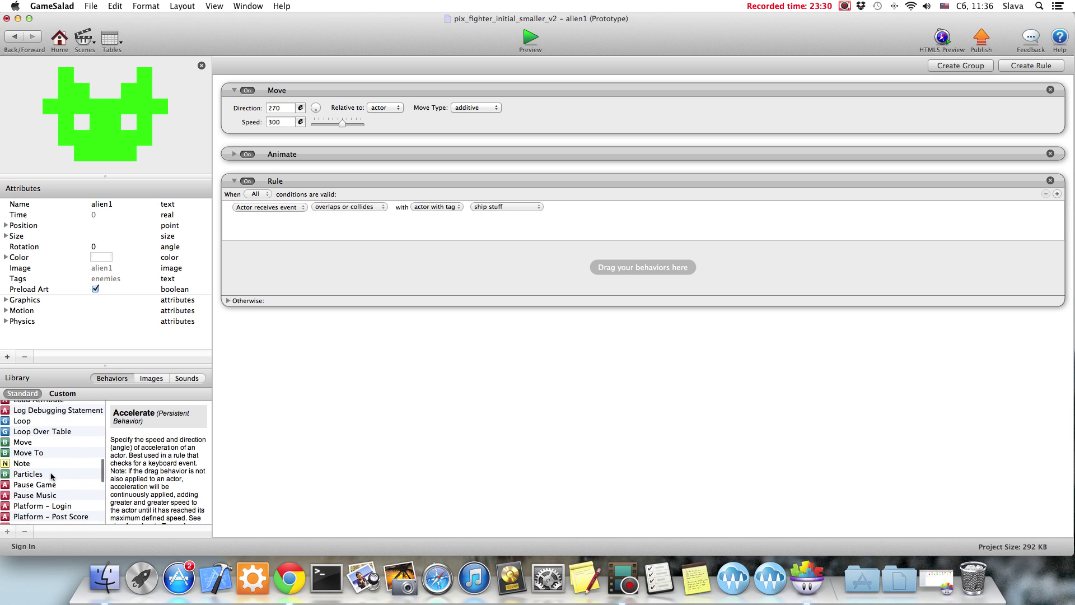
{"action": "scroll", "coordinate": [51, 475], "scroll_direction": "down", "scroll_amount": 5}
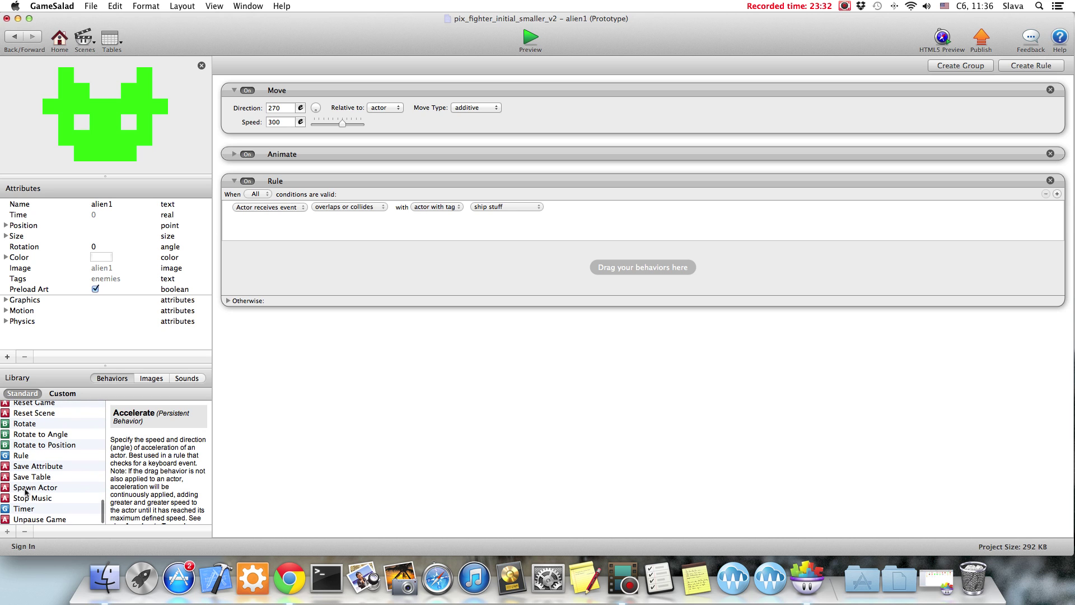
{"action": "left_click_drag", "start_coordinate": [25, 487], "coordinate": [317, 261]}
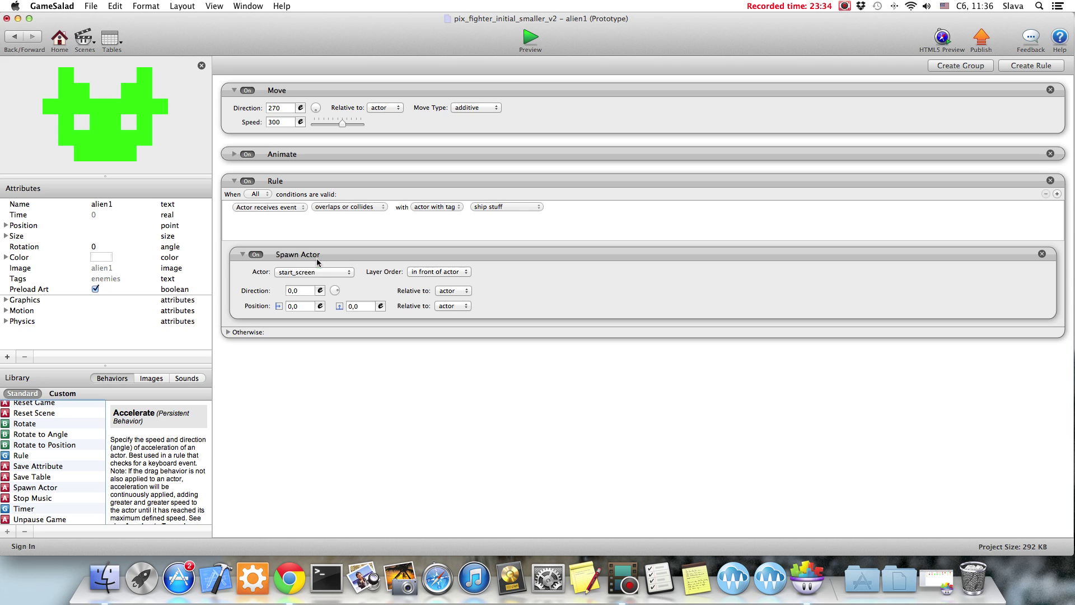
{"action": "left_click", "coordinate": [302, 272]}
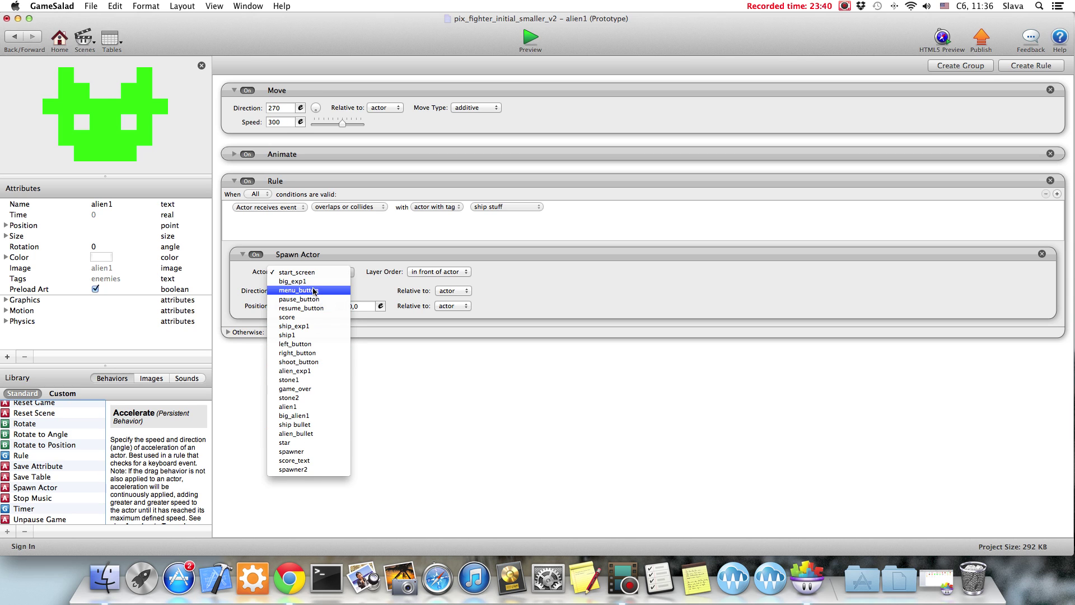
{"action": "left_click", "coordinate": [296, 371]}
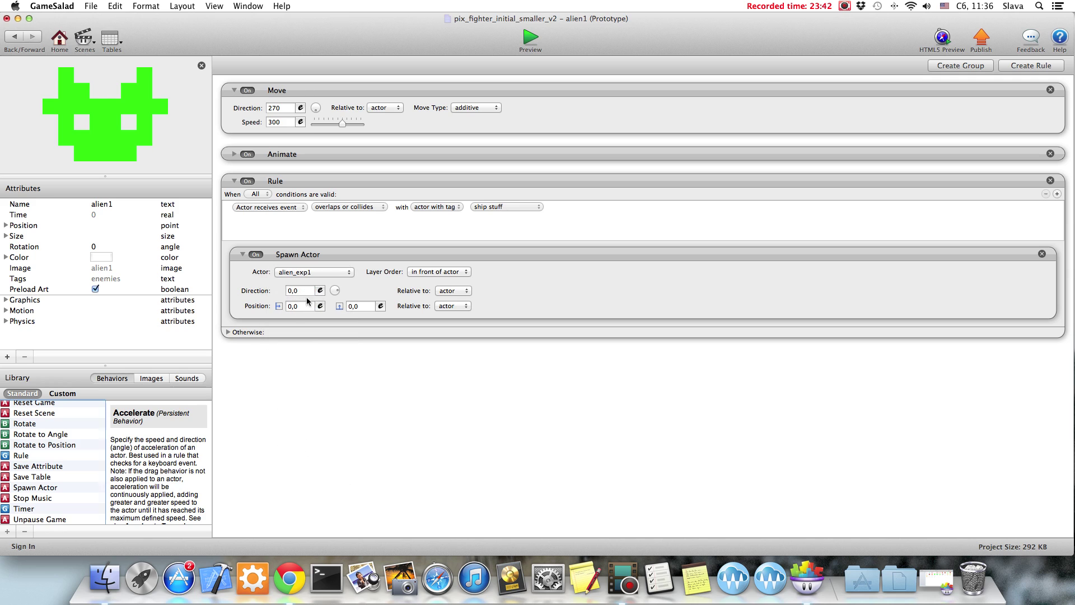
- Add a Destroy behavior to alien1's collision rule below the Spawn Actor behavior
{"action": "left_click", "coordinate": [368, 257]}
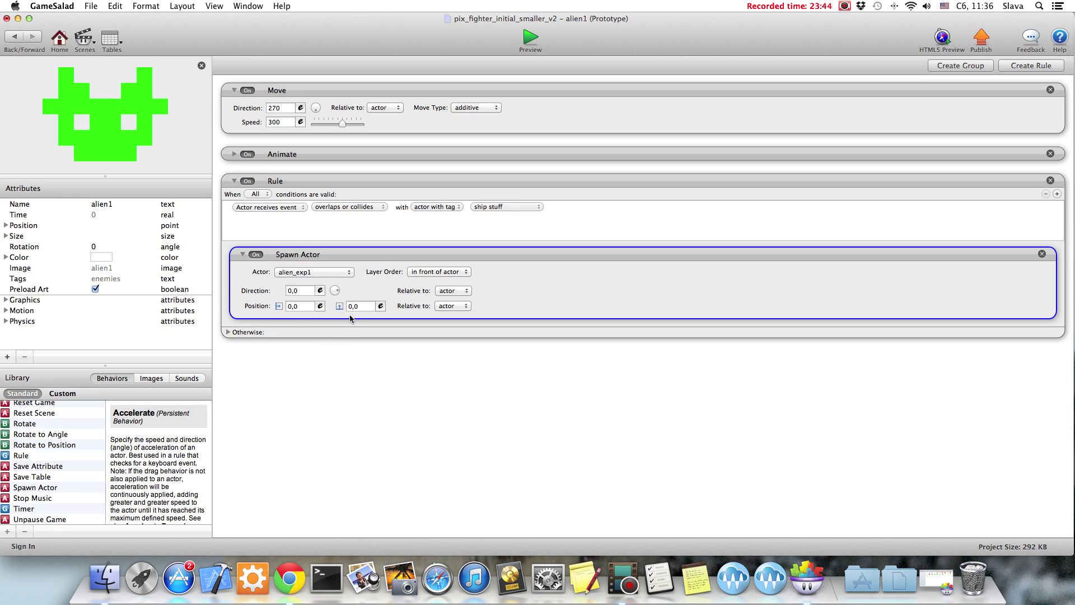
{"action": "scroll", "coordinate": [87, 468], "scroll_direction": "up", "scroll_amount": 10}
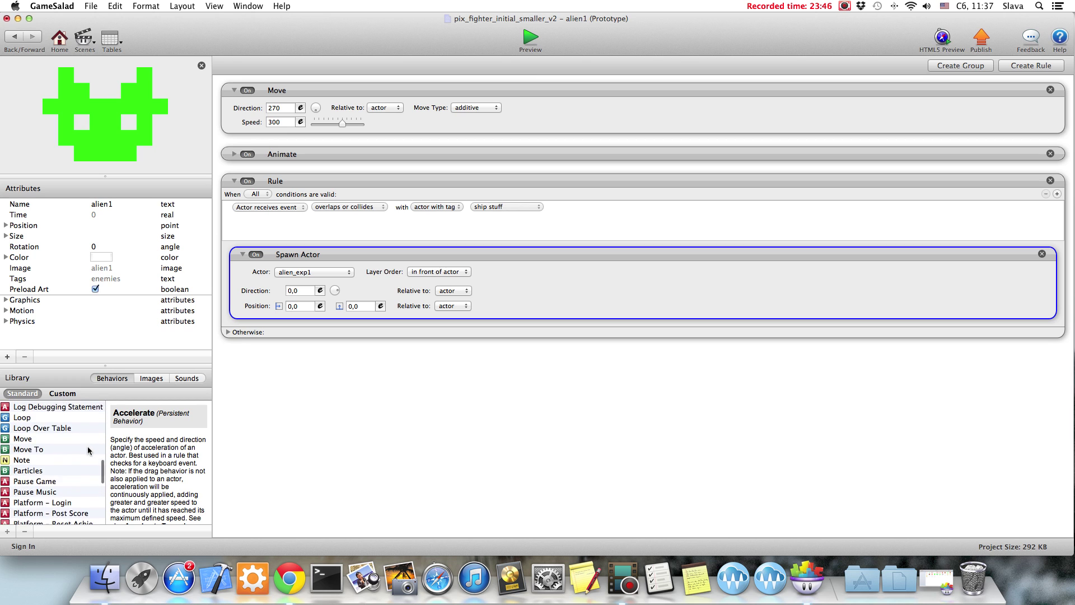
{"action": "scroll", "coordinate": [66, 469], "scroll_direction": "up", "scroll_amount": 8}
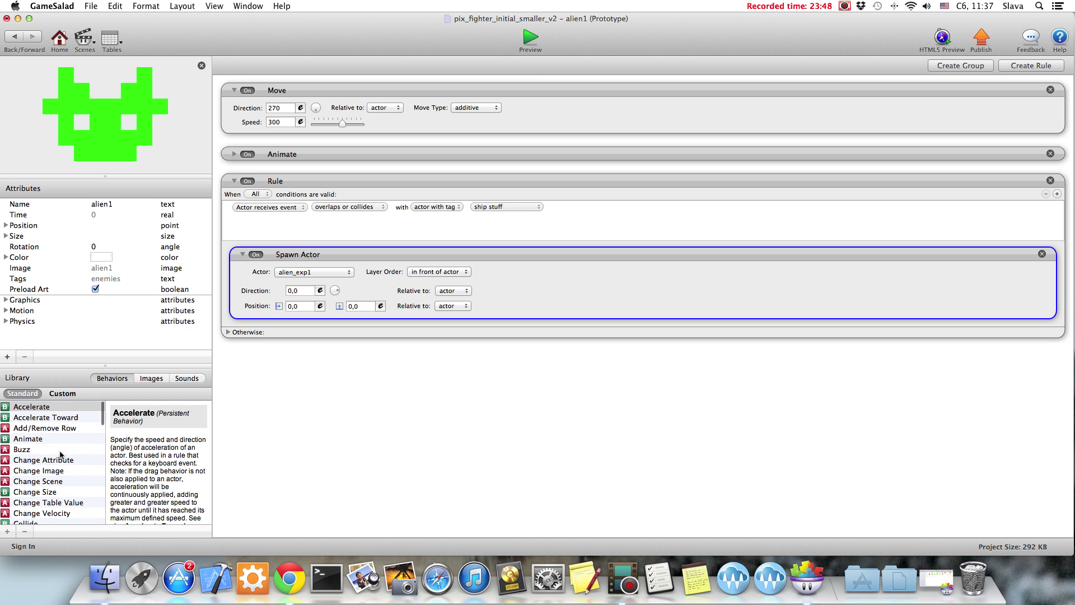
{"action": "scroll", "coordinate": [49, 433], "scroll_direction": "down", "scroll_amount": 5}
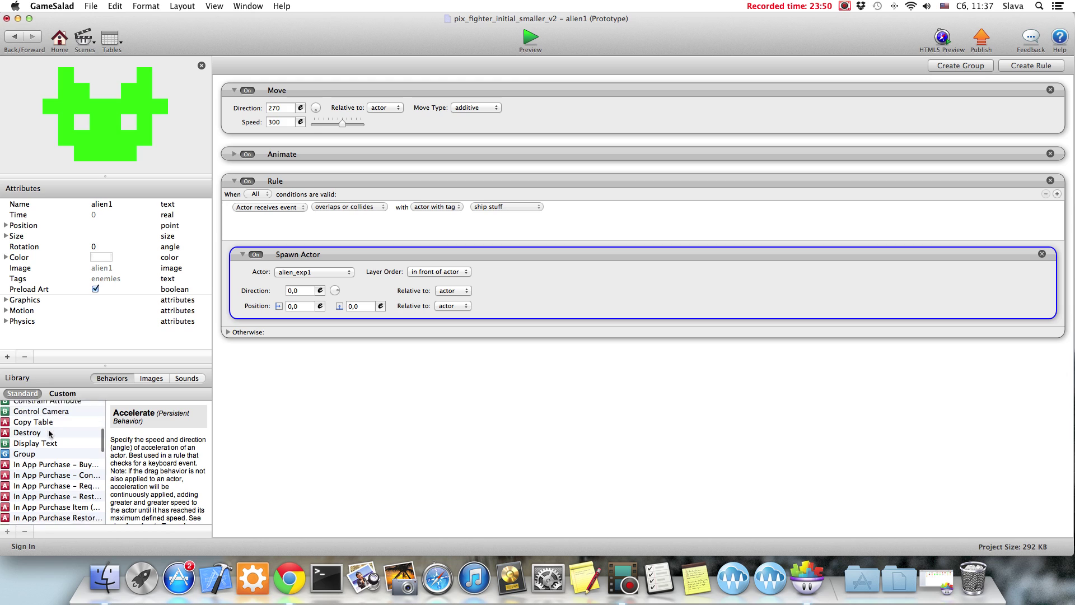
{"action": "left_click_drag", "start_coordinate": [15, 429], "coordinate": [373, 364]}
- Preview the main scene, steering the ship and shooting to check how hit aliens explode
{"action": "left_click", "coordinate": [15, 37]}
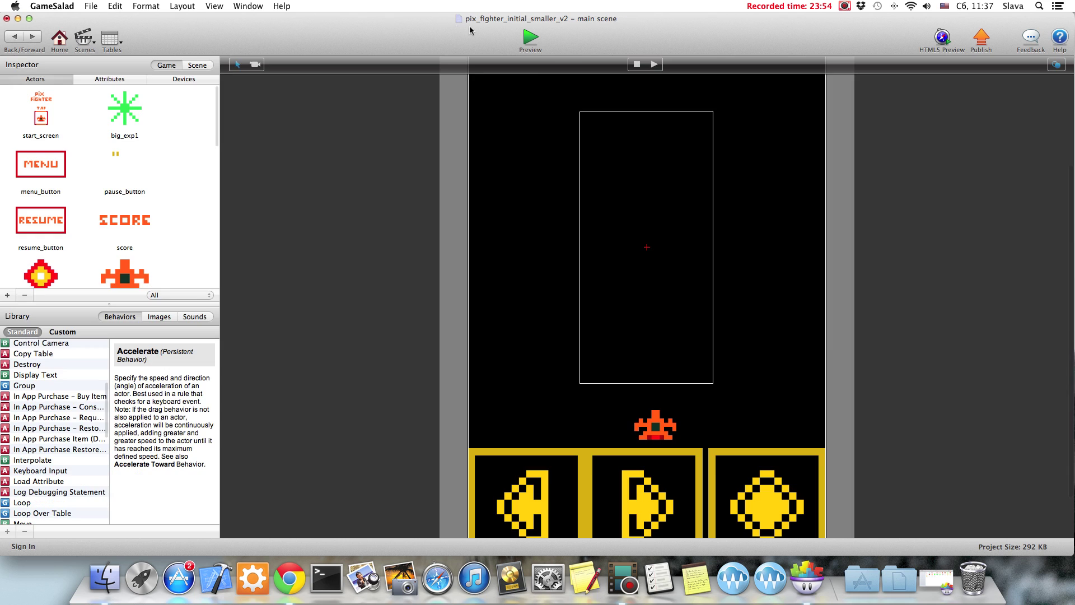
{"action": "left_click", "coordinate": [530, 38]}
{"action": "left_click", "coordinate": [576, 385]}
{"action": "left_click", "coordinate": [532, 388]}
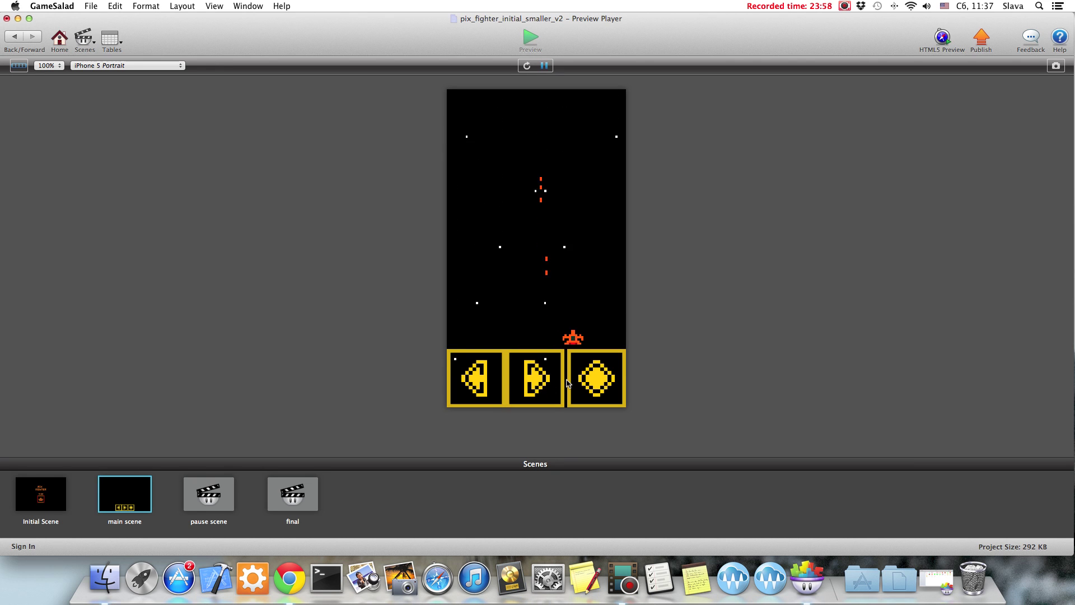
{"action": "left_click", "coordinate": [492, 384]}
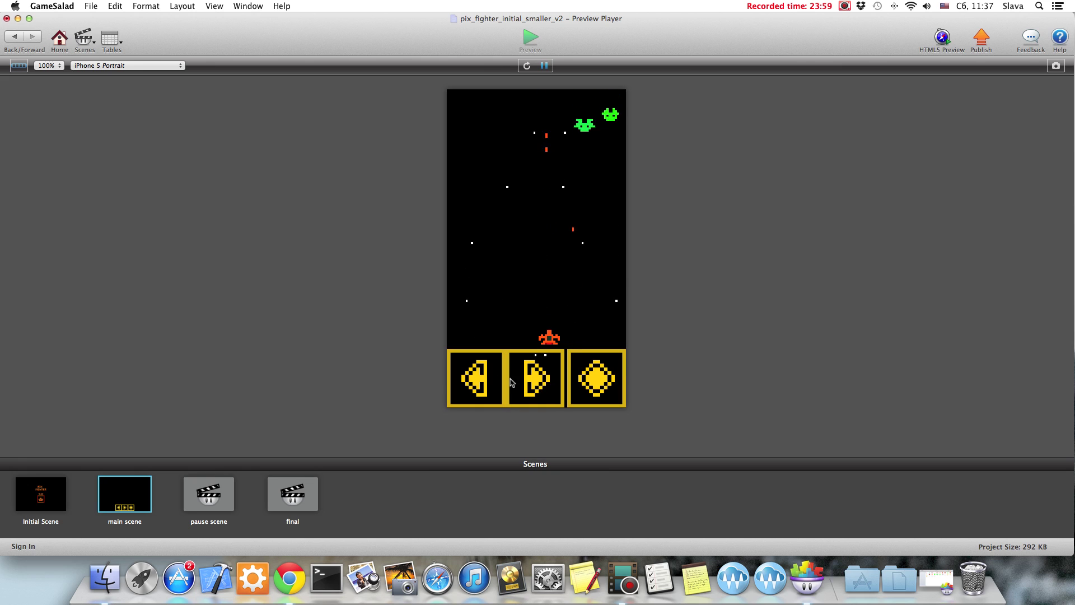
{"action": "left_click", "coordinate": [562, 385]}
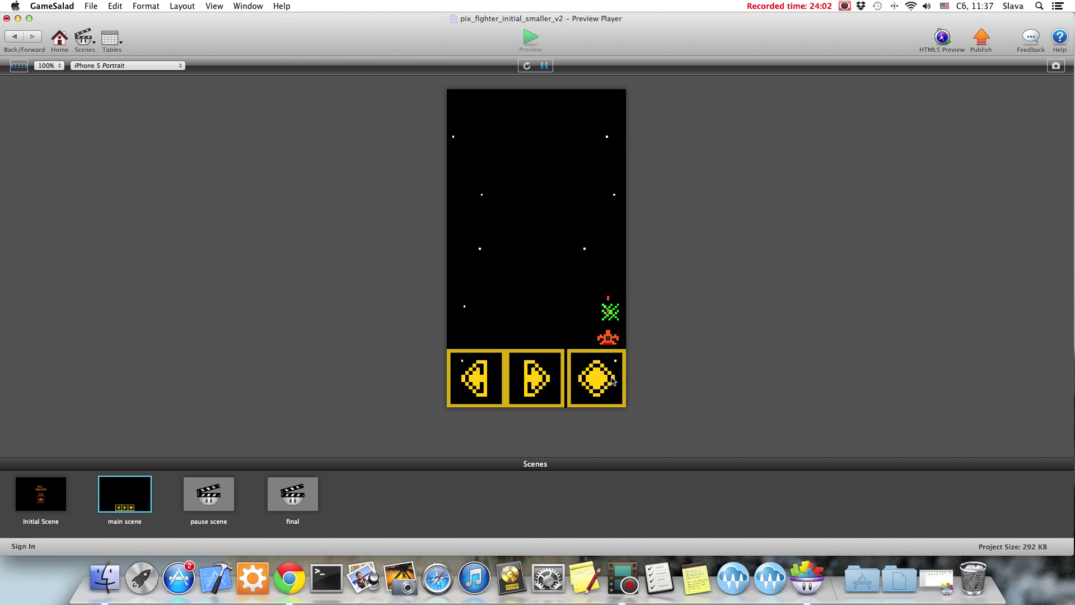
{"action": "left_click", "coordinate": [488, 382]}
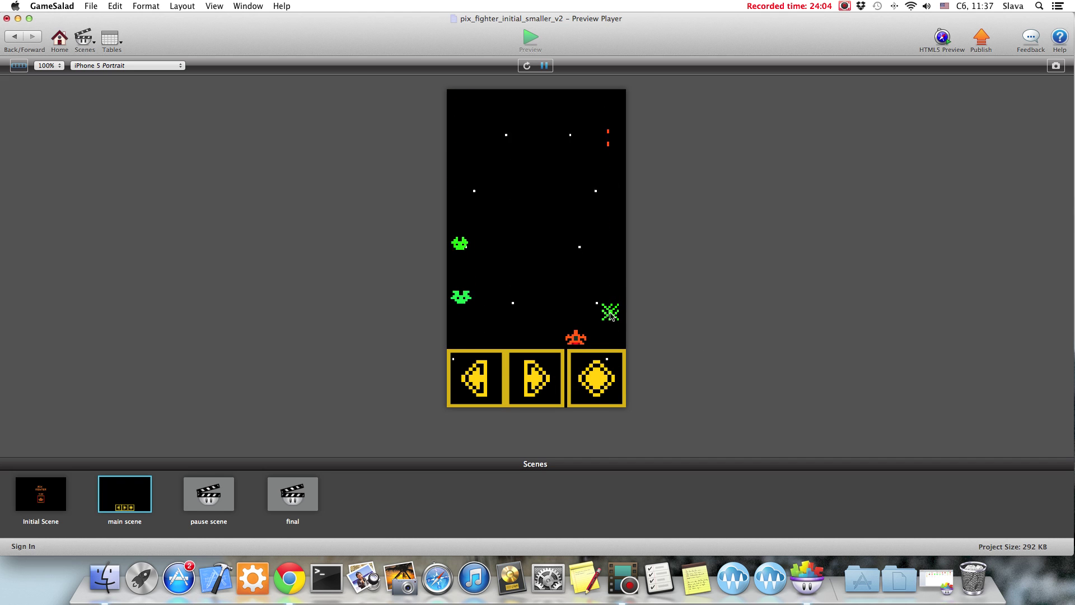
{"action": "left_click", "coordinate": [12, 37]}
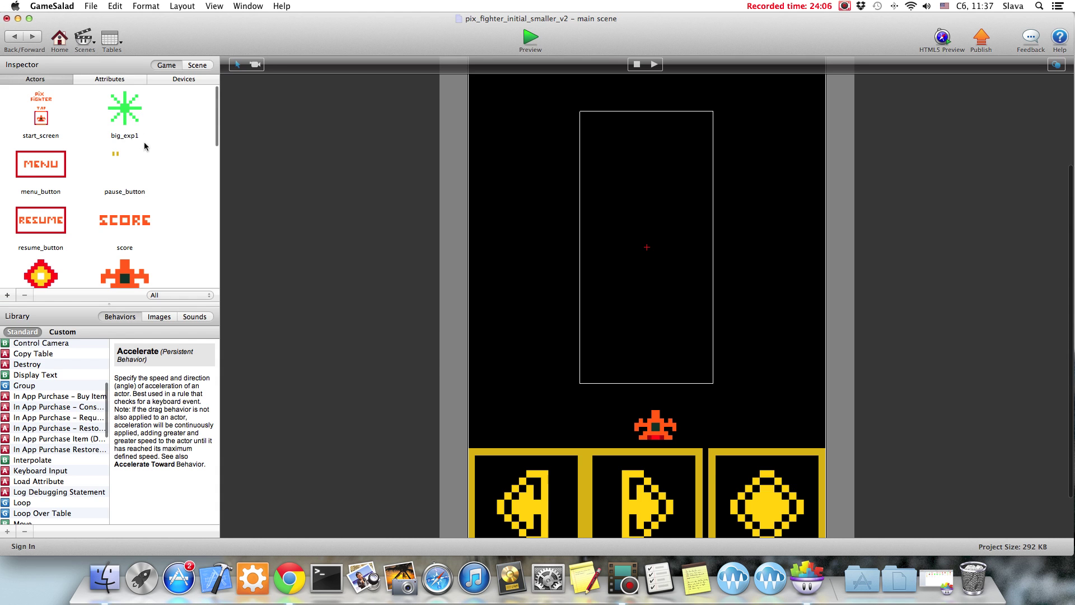
- Open the alien_exp1 prototype from the main scene and add an Animate behavior to it
{"action": "scroll", "coordinate": [151, 192], "scroll_direction": "down", "scroll_amount": 6}
{"action": "double_click", "coordinate": [125, 208]}
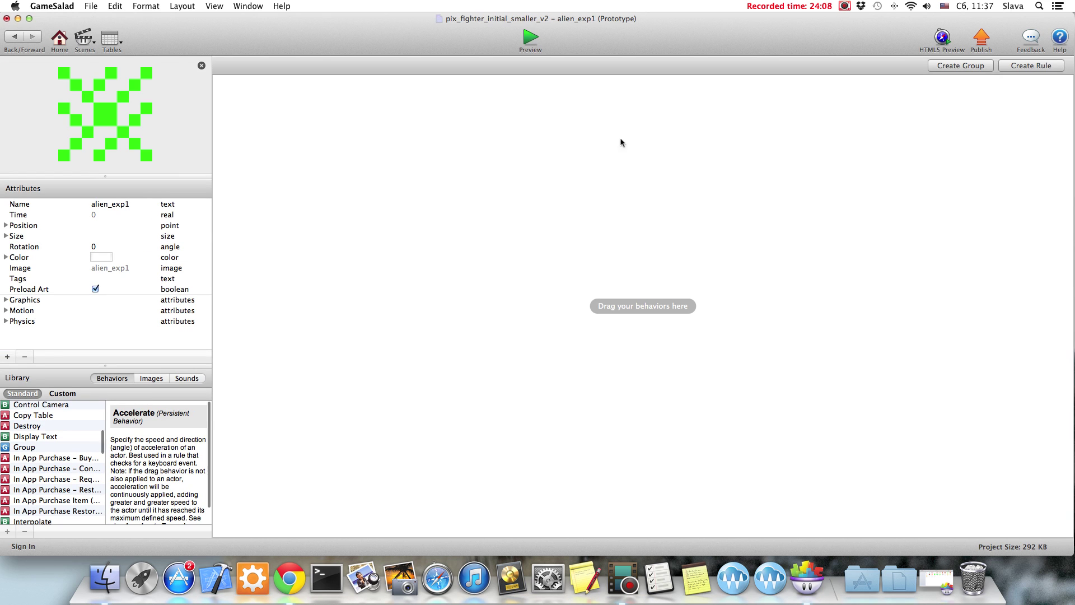
{"action": "scroll", "coordinate": [28, 453], "scroll_direction": "up", "scroll_amount": 5}
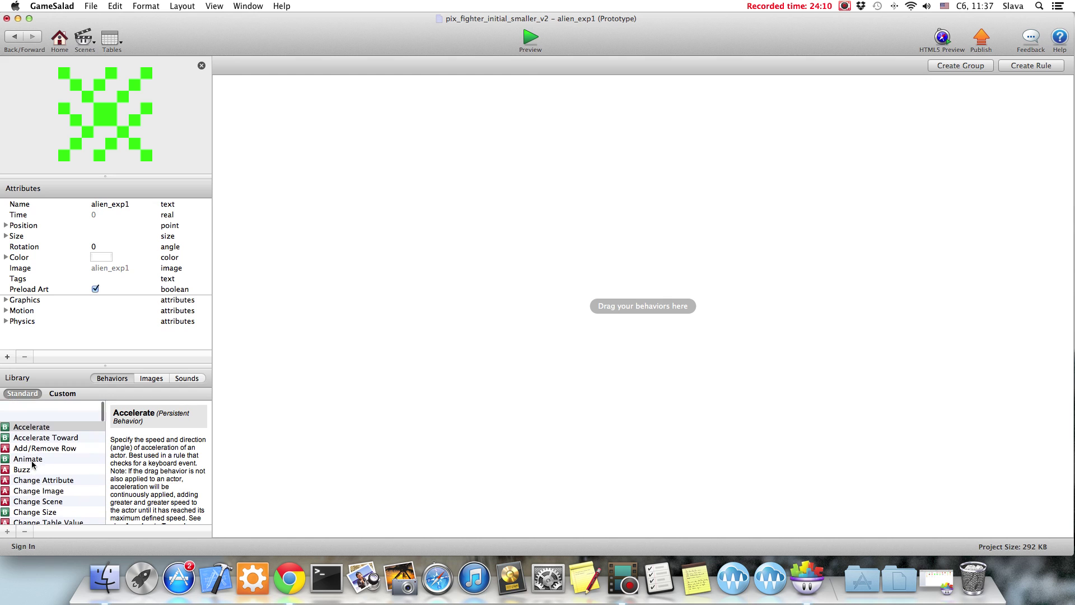
{"action": "left_click_drag", "start_coordinate": [23, 438], "coordinate": [364, 148]}
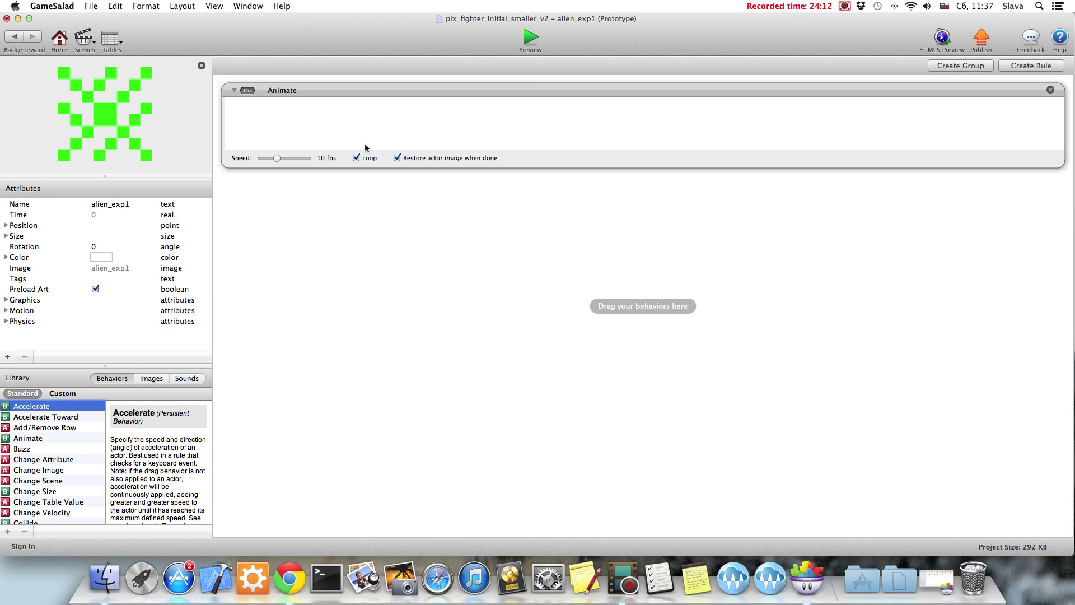
- Add the three alien explosion images as frames of alien_exp1's Animate behavior and set its speed to 6 fps
{"action": "left_click", "coordinate": [150, 378]}
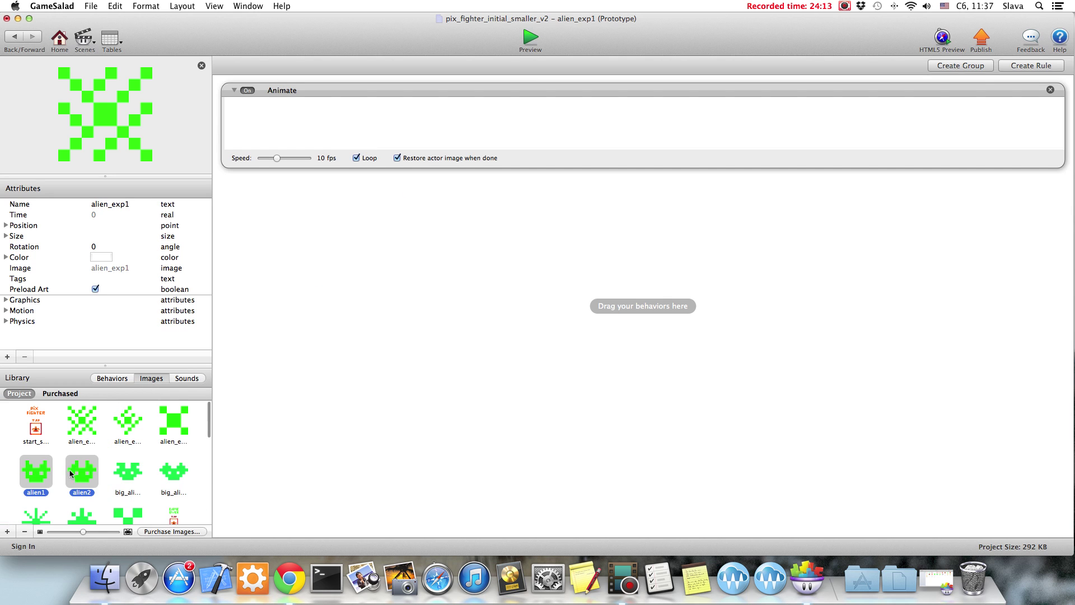
{"action": "left_click", "coordinate": [90, 417]}
{"action": "key", "text": "Right"}
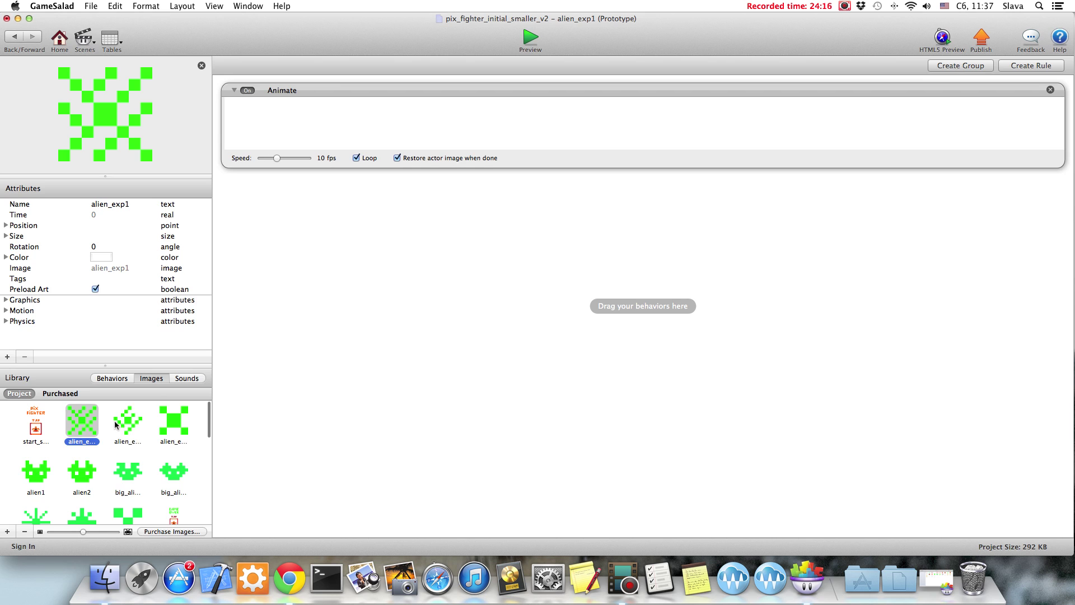
{"action": "left_click", "coordinate": [166, 426], "text": "shift"}
{"action": "left_click_drag", "start_coordinate": [165, 426], "coordinate": [335, 119]}
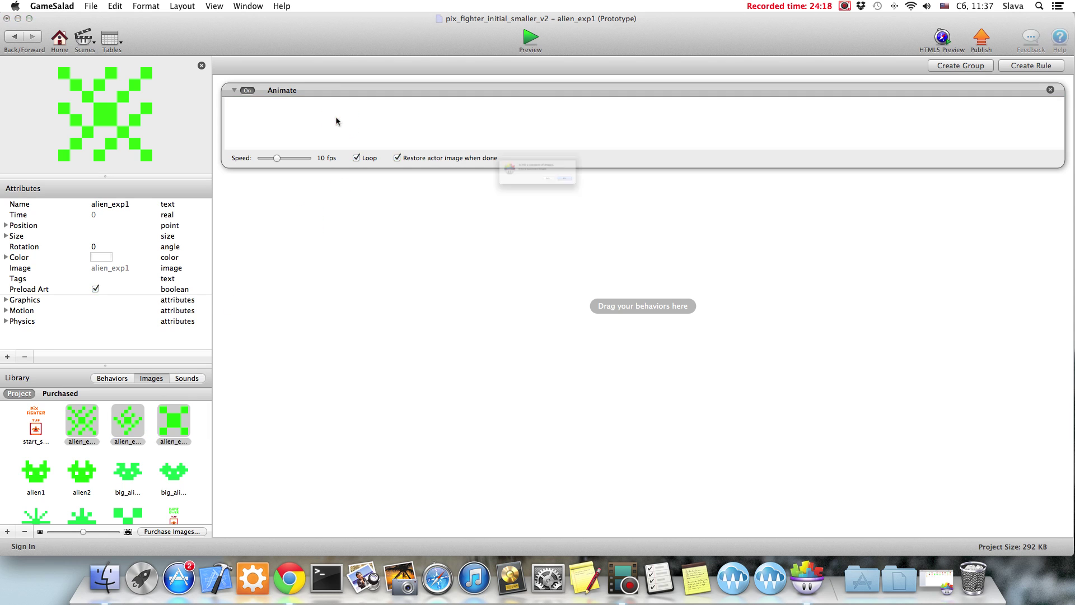
{"action": "left_click", "coordinate": [615, 196]}
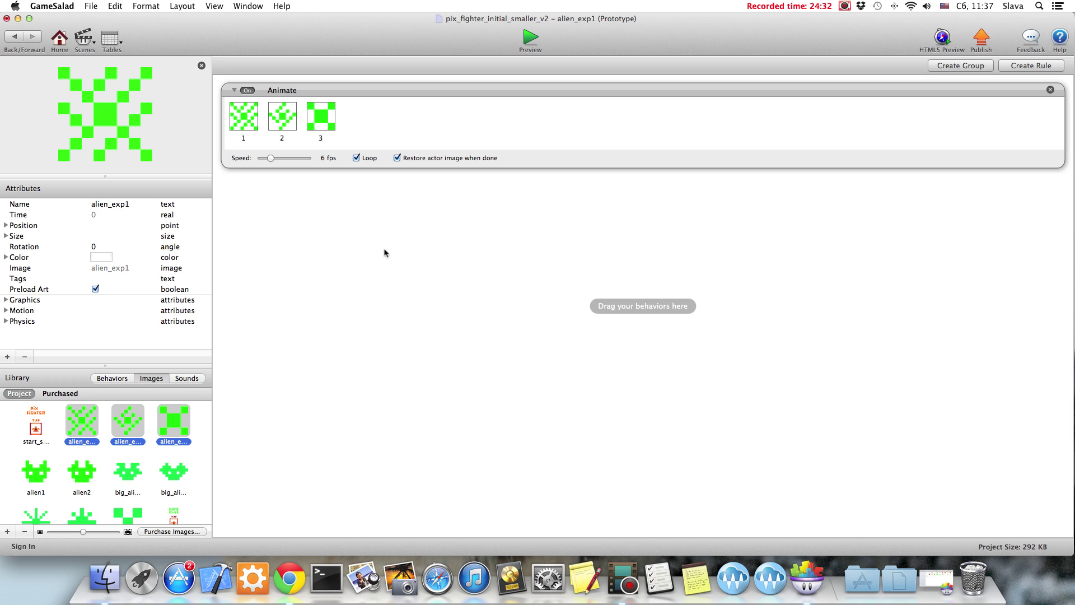
- Add a Timer behavior to alien_exp1 and set it to run After 0,5 seconds
{"action": "left_click", "coordinate": [112, 378]}
{"action": "scroll", "coordinate": [61, 485], "scroll_direction": "down", "scroll_amount": 10}
{"action": "scroll", "coordinate": [62, 485], "scroll_direction": "down", "scroll_amount": 3}
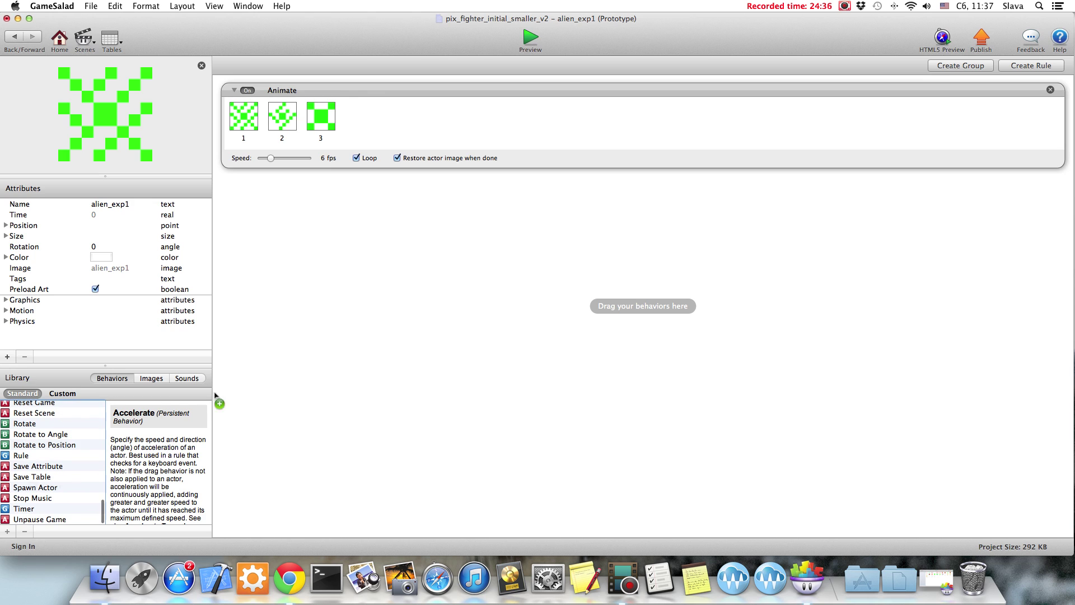
{"action": "left_click_drag", "start_coordinate": [24, 508], "coordinate": [359, 286]}
{"action": "left_click", "coordinate": [246, 206]}
{"action": "left_click", "coordinate": [246, 217]}
{"action": "left_click", "coordinate": [274, 207]}
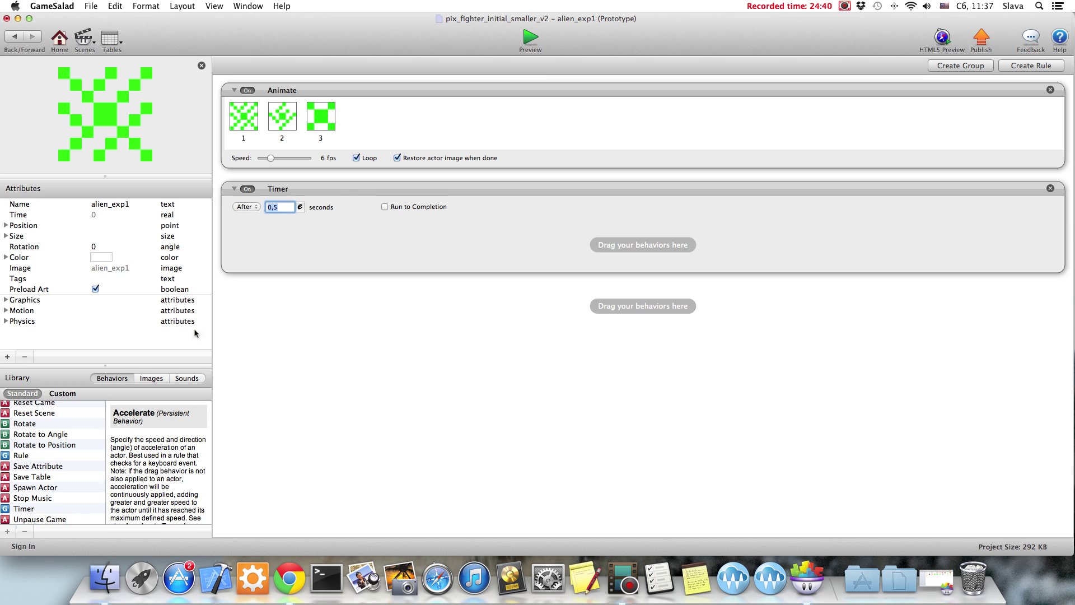
- Place a Destroy behavior inside alien_exp1's Timer
{"action": "scroll", "coordinate": [50, 497], "scroll_direction": "up", "scroll_amount": 15}
{"action": "scroll", "coordinate": [47, 497], "scroll_direction": "down", "scroll_amount": 3}
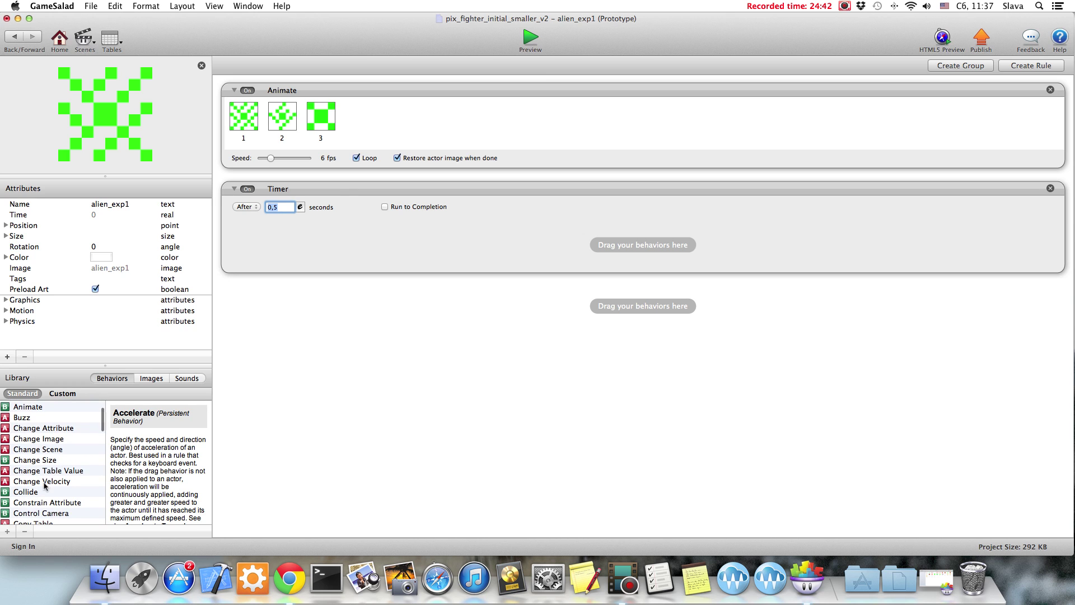
{"action": "scroll", "coordinate": [46, 497], "scroll_direction": "down", "scroll_amount": 1}
{"action": "left_click_drag", "start_coordinate": [28, 485], "coordinate": [358, 242]}
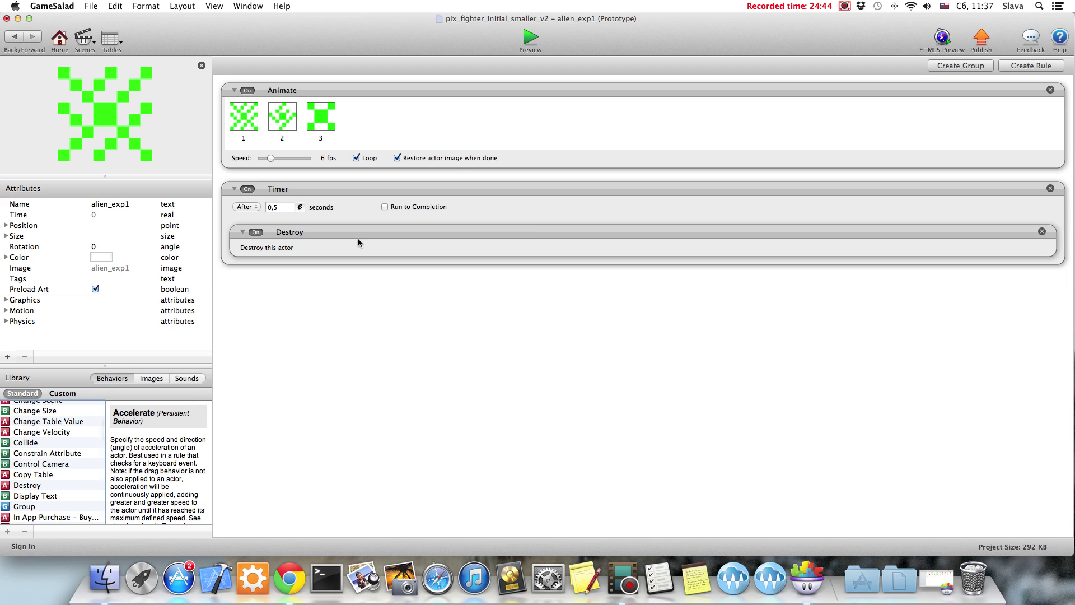
- Preview the game again, moving the ship and firing at aliens to check the animated explosions
{"action": "left_click", "coordinate": [529, 39]}
{"action": "left_click", "coordinate": [538, 235]}
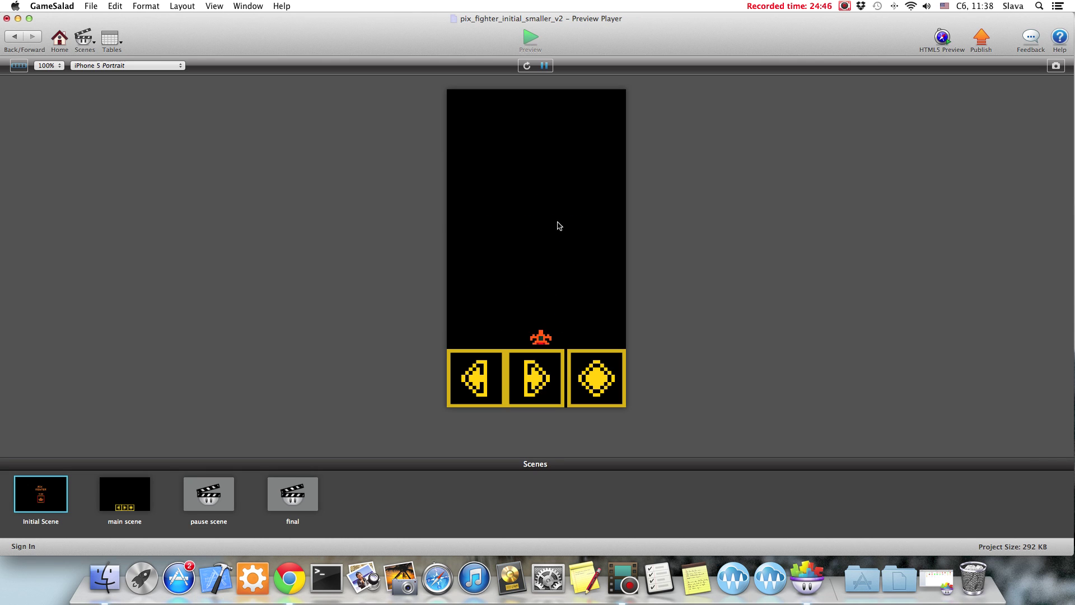
{"action": "left_click", "coordinate": [596, 378]}
{"action": "left_click", "coordinate": [537, 379]}
{"action": "left_click", "coordinate": [582, 381]}
{"action": "left_click", "coordinate": [479, 385]}
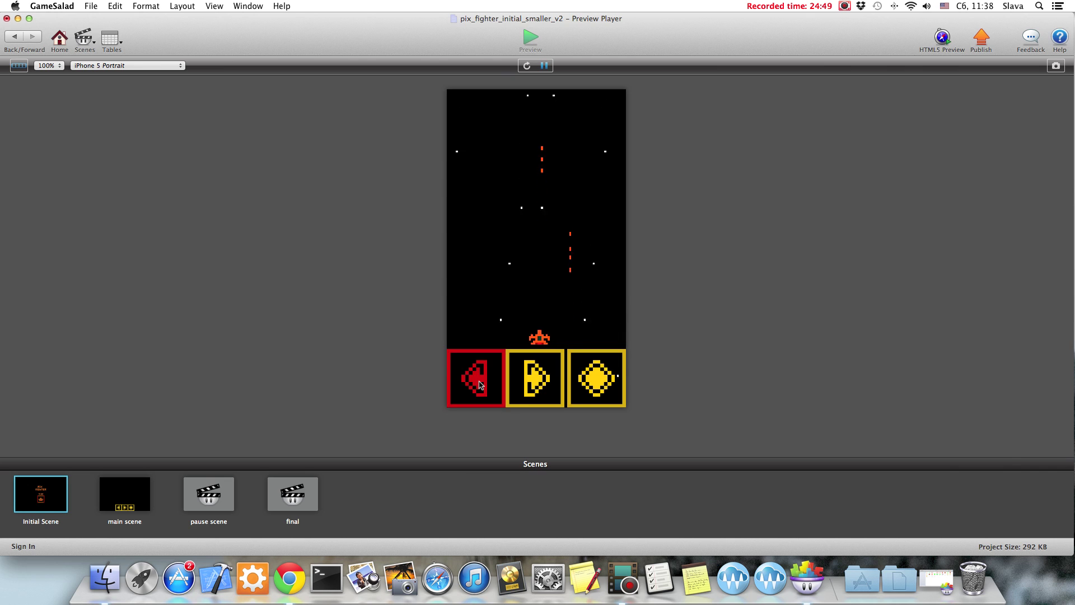
{"action": "left_click", "coordinate": [572, 375]}
{"action": "left_click", "coordinate": [526, 383]}
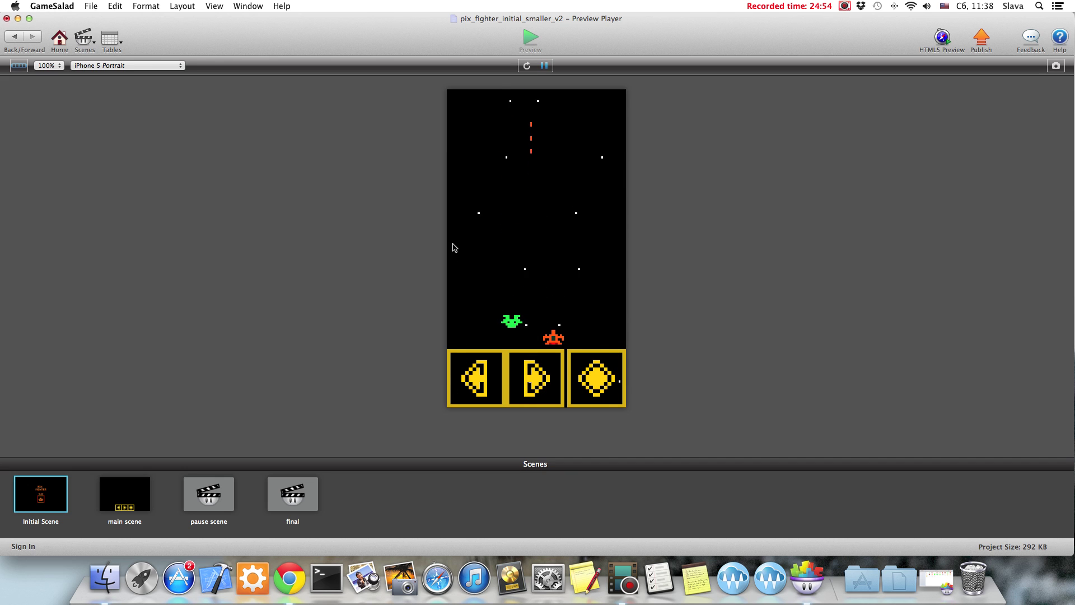
{"action": "left_click", "coordinate": [6, 37]}
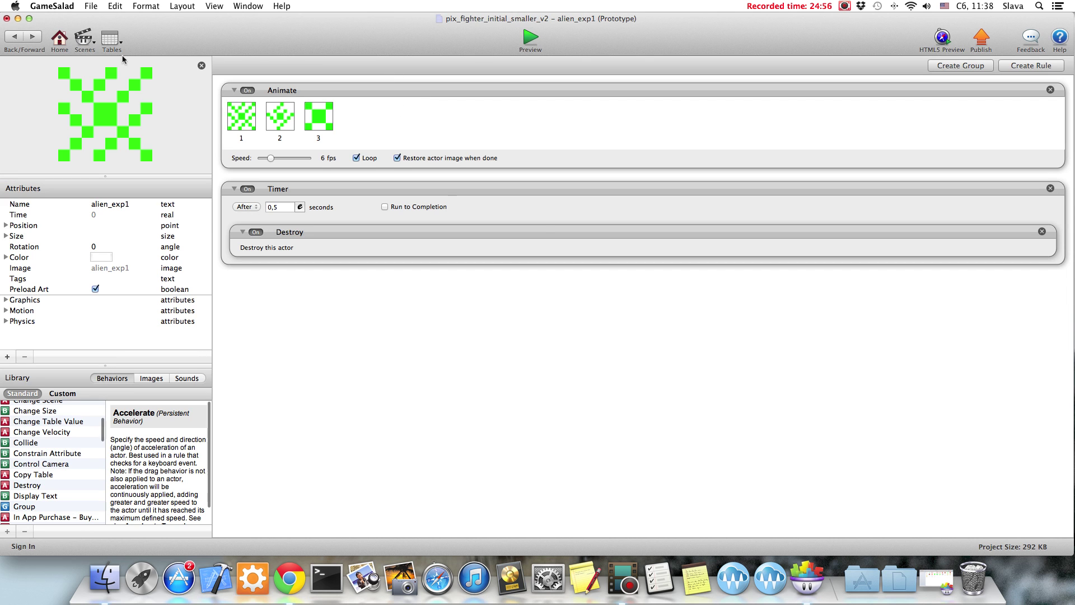
- Open the big_exp1 prototype and add an Animate behavior at 6 fps with Loop and Restore actor image when done turned off
{"action": "left_click", "coordinate": [6, 37]}
{"action": "double_click", "coordinate": [114, 105]}
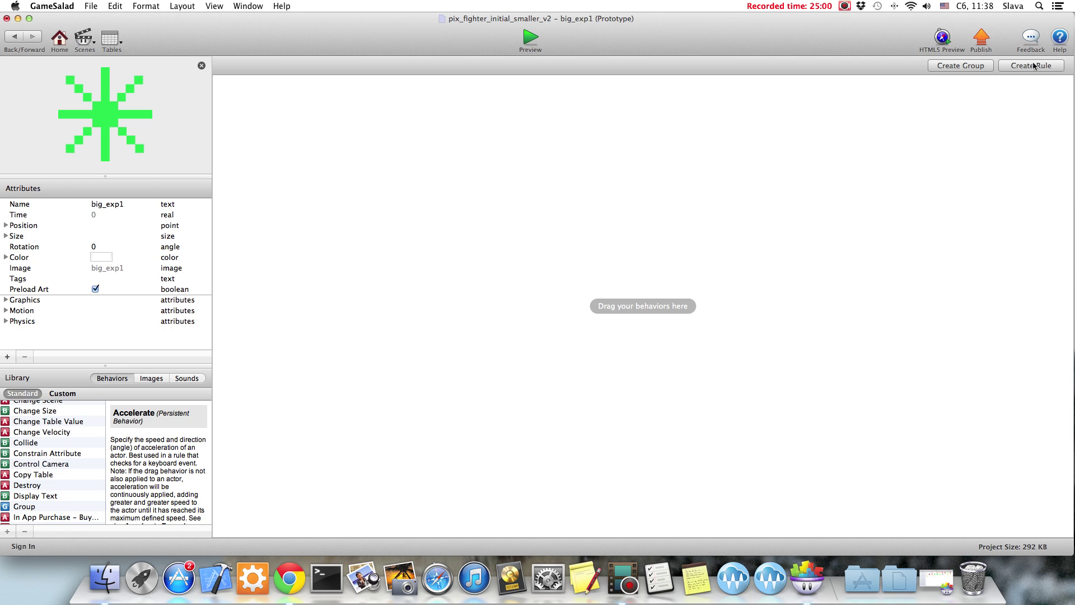
{"action": "scroll", "coordinate": [81, 429], "scroll_direction": "up", "scroll_amount": 5}
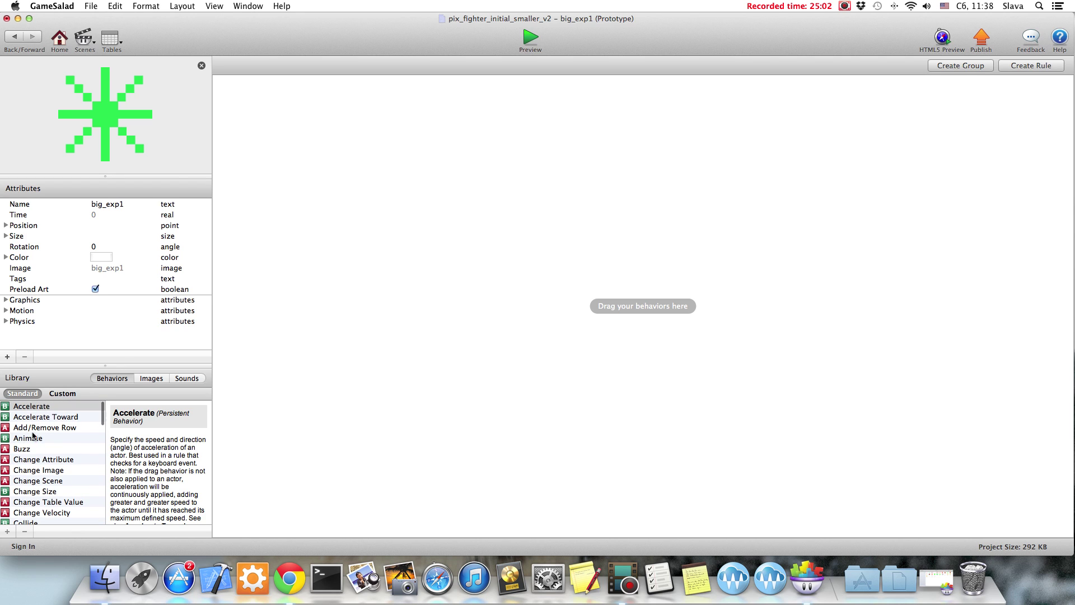
{"action": "left_click_drag", "start_coordinate": [27, 437], "coordinate": [472, 193]}
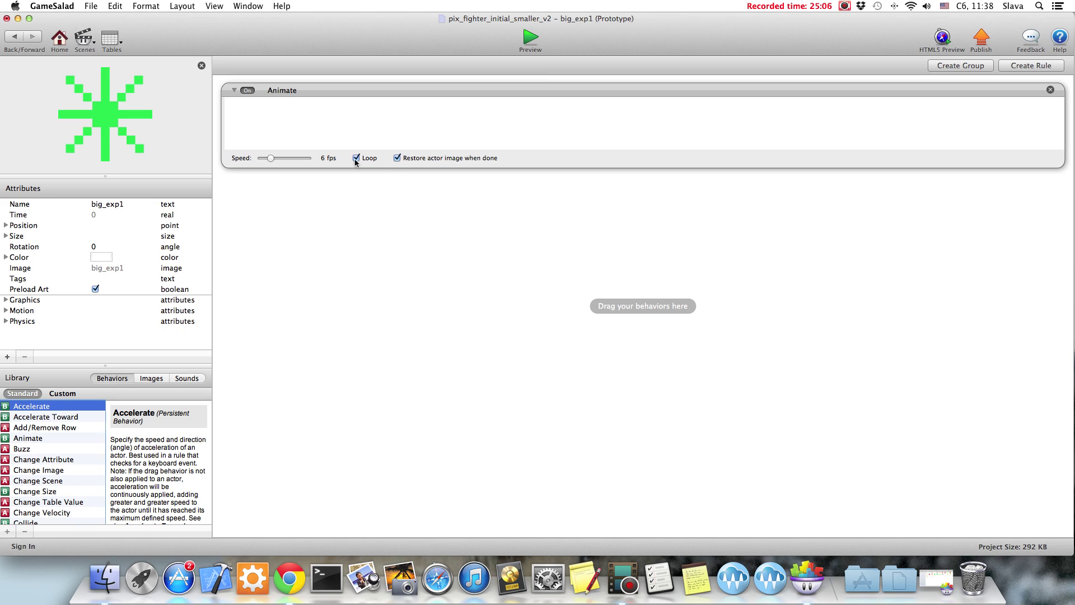
- Reopen alien_exp1 and turn off Loop and Restore actor image when done in its Animate behavior
{"action": "left_click", "coordinate": [21, 39]}
{"action": "scroll", "coordinate": [156, 151], "scroll_direction": "down", "scroll_amount": 5}
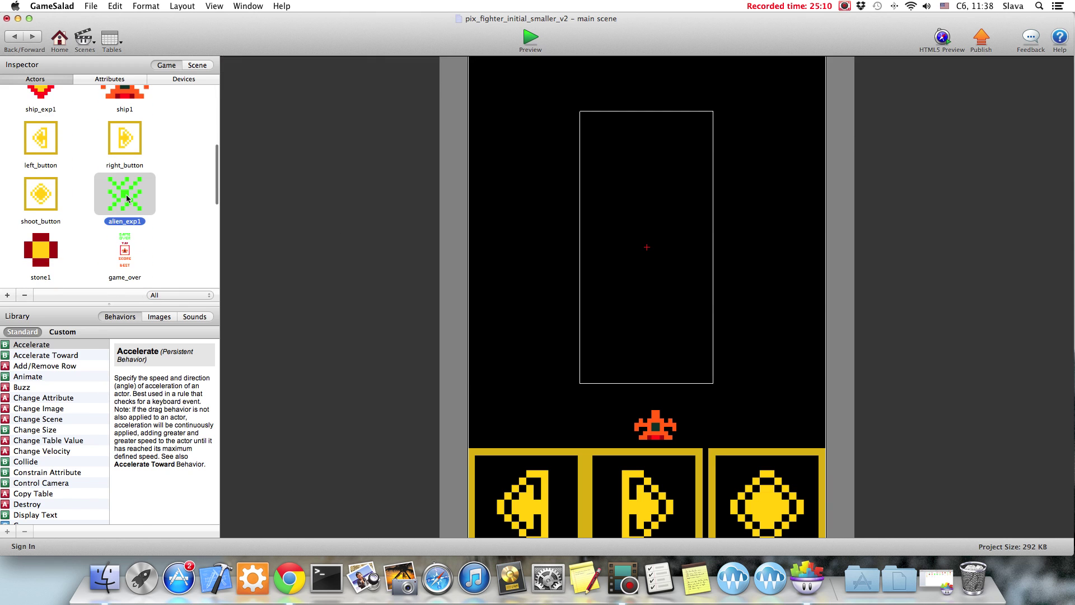
{"action": "double_click", "coordinate": [124, 193]}
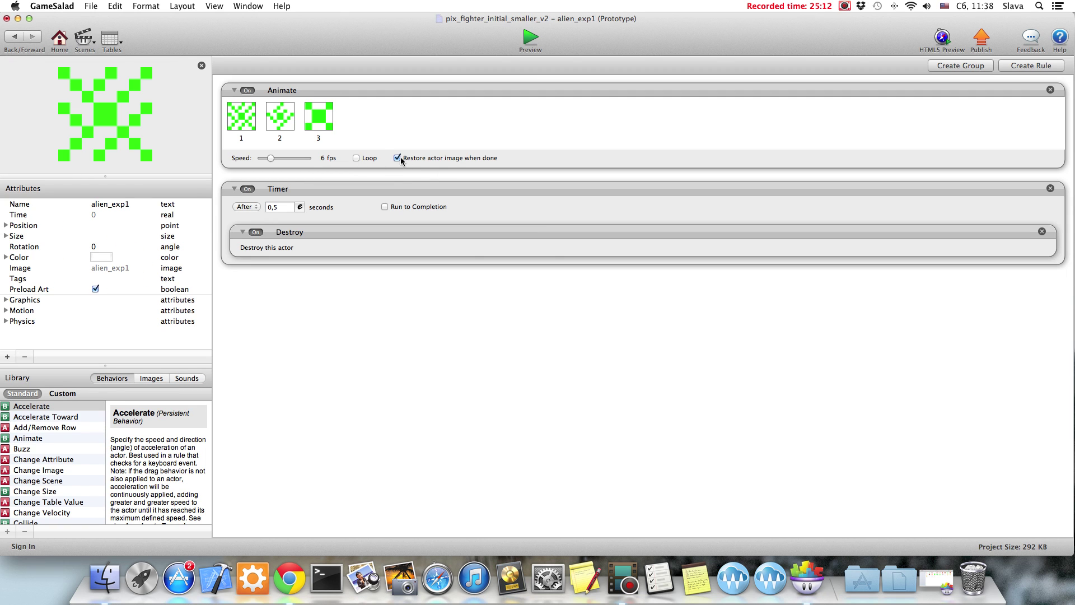
{"action": "left_click", "coordinate": [14, 37]}
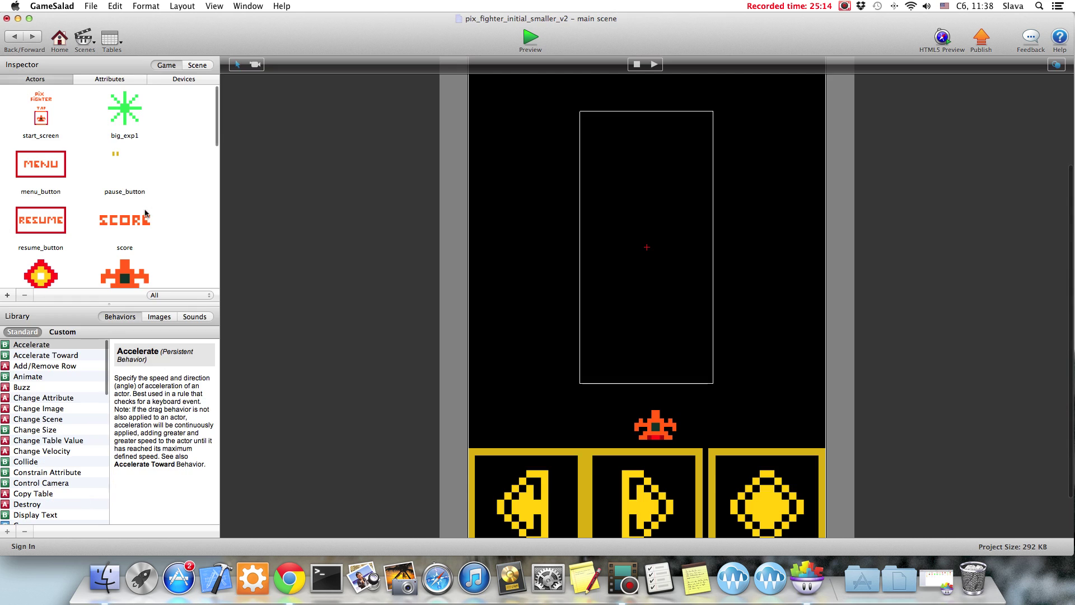
- Add the images big_exp1, big_exp2 and big_exp3 as frames of big_exp1's Animate behavior
{"action": "double_click", "coordinate": [123, 111]}
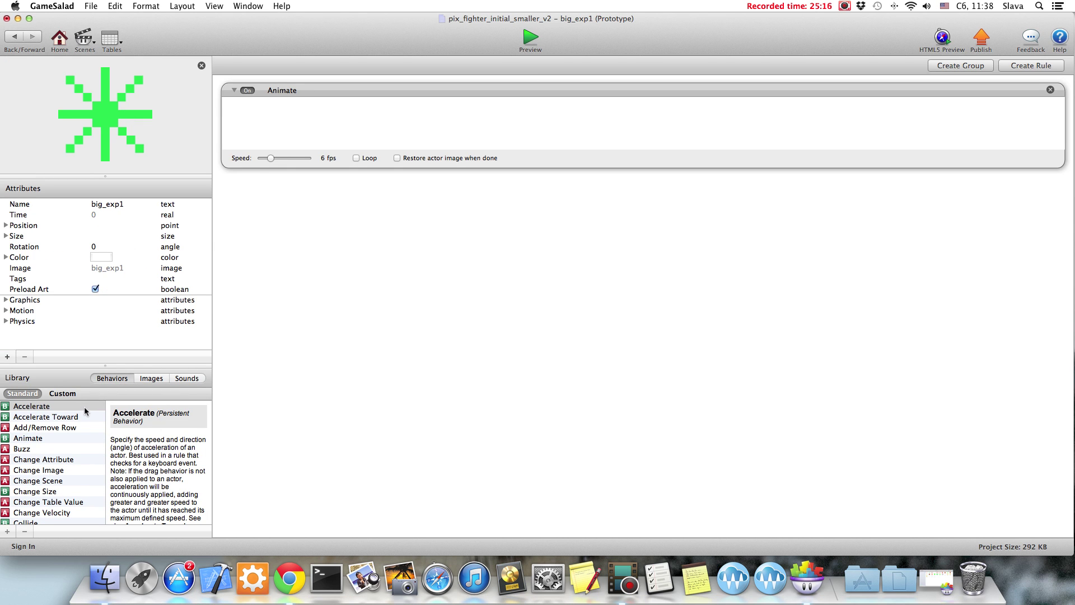
{"action": "left_click", "coordinate": [149, 379]}
{"action": "scroll", "coordinate": [68, 448], "scroll_direction": "up", "scroll_amount": 2}
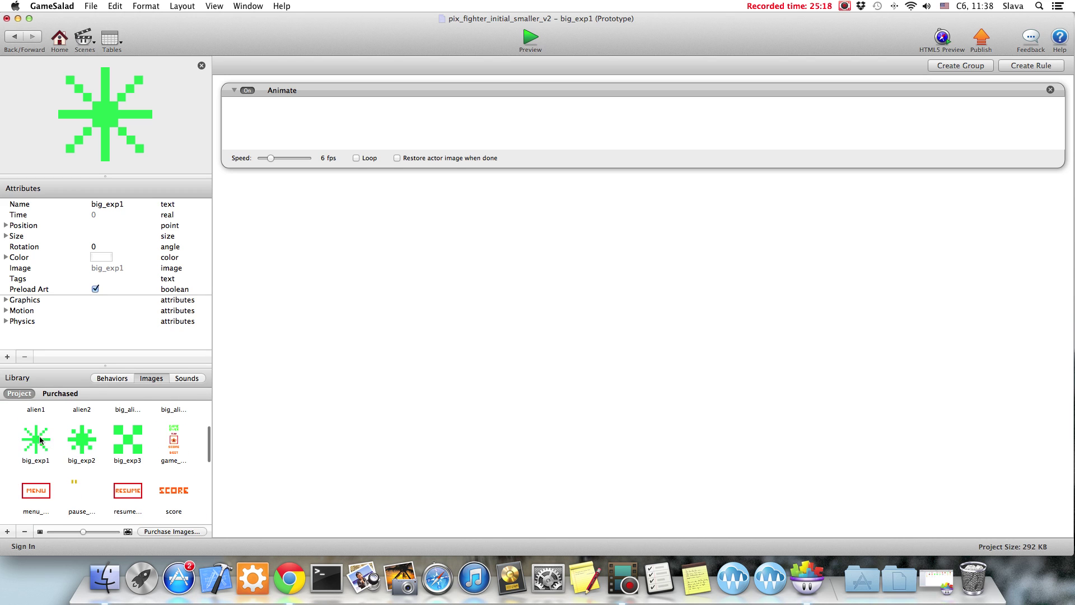
{"action": "left_click_drag", "start_coordinate": [42, 435], "coordinate": [288, 125]}
{"action": "left_click", "coordinate": [569, 197]}
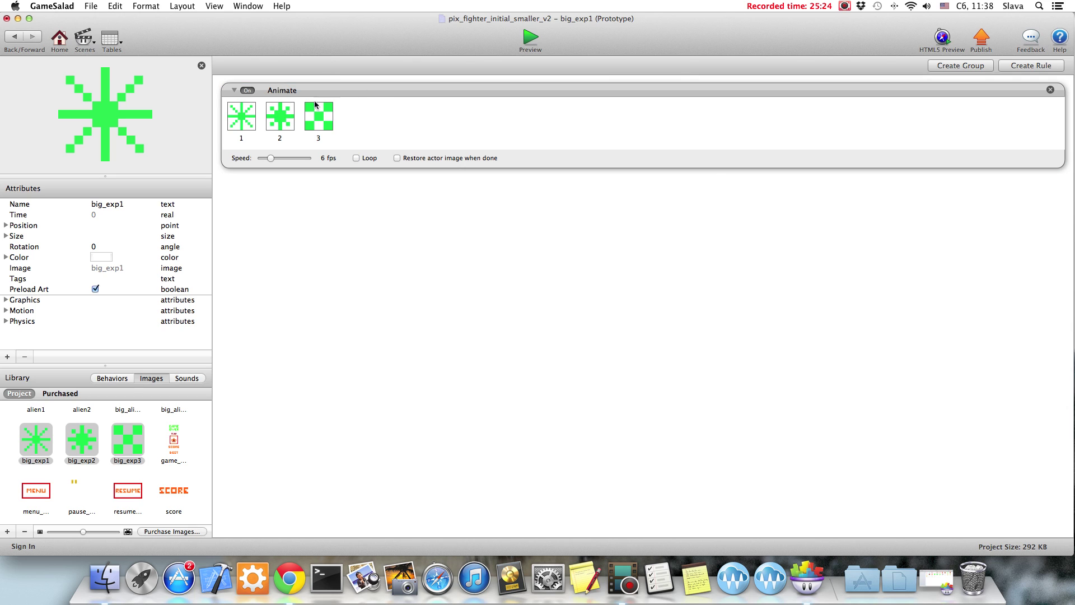
- Add a Timer behavior to big_exp1 and set it to run After 0,5 seconds
{"action": "left_click", "coordinate": [111, 378]}
{"action": "scroll", "coordinate": [76, 458], "scroll_direction": "down", "scroll_amount": 15}
{"action": "left_click_drag", "start_coordinate": [39, 506], "coordinate": [282, 198]}
{"action": "left_click", "coordinate": [244, 216]}
{"action": "left_click", "coordinate": [282, 208]}
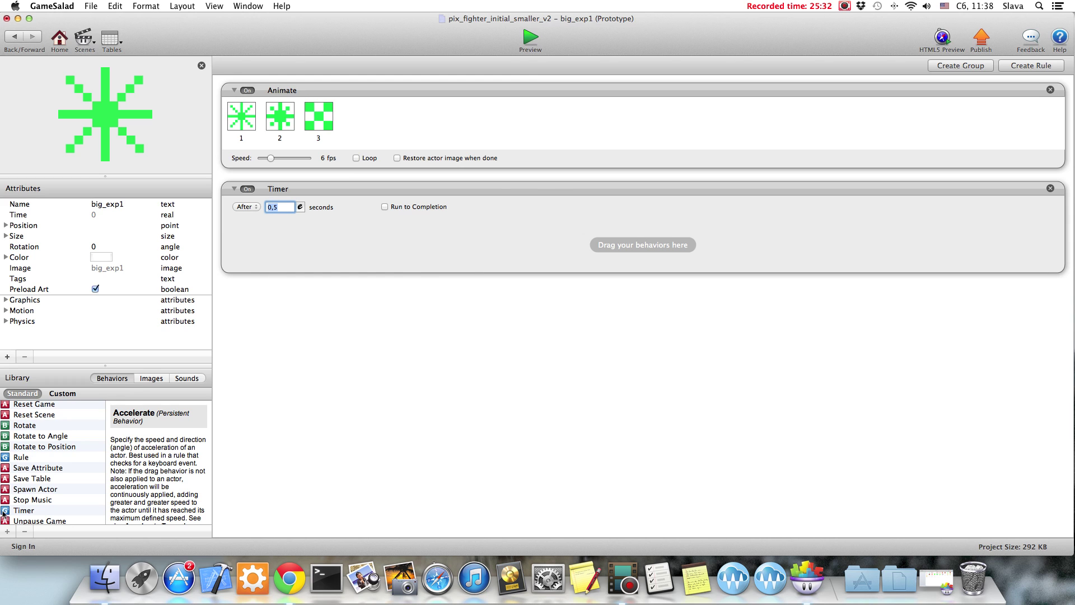
- Add a Destroy behavior inside big_exp1's Timer
{"action": "scroll", "coordinate": [38, 477], "scroll_direction": "up", "scroll_amount": 15}
{"action": "scroll", "coordinate": [43, 448], "scroll_direction": "down", "scroll_amount": 3}
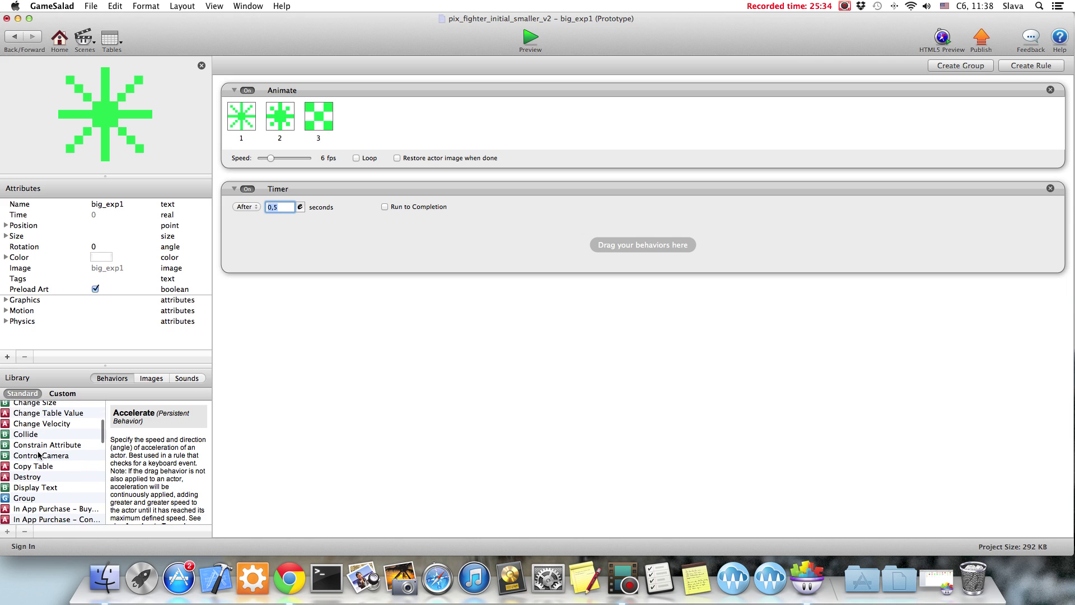
{"action": "left_click_drag", "start_coordinate": [27, 466], "coordinate": [337, 244]}
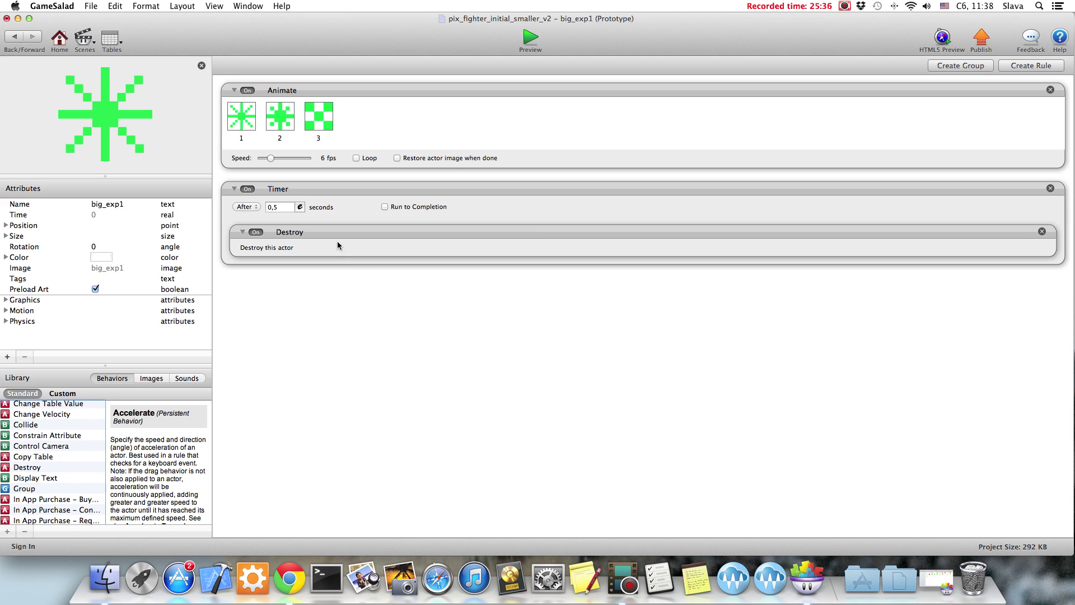
- Preview the game, moving the ship and shooting at aliens to test the explosions, and return to the editor
{"action": "left_click", "coordinate": [529, 38]}
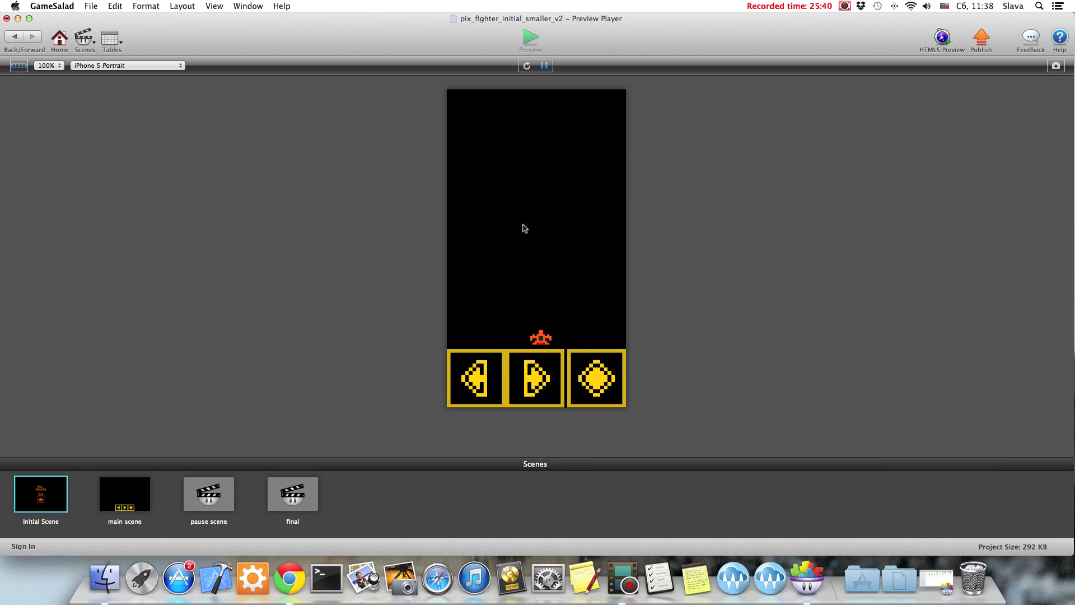
{"action": "left_click", "coordinate": [594, 374]}
{"action": "left_click", "coordinate": [535, 377]}
{"action": "left_click", "coordinate": [595, 376]}
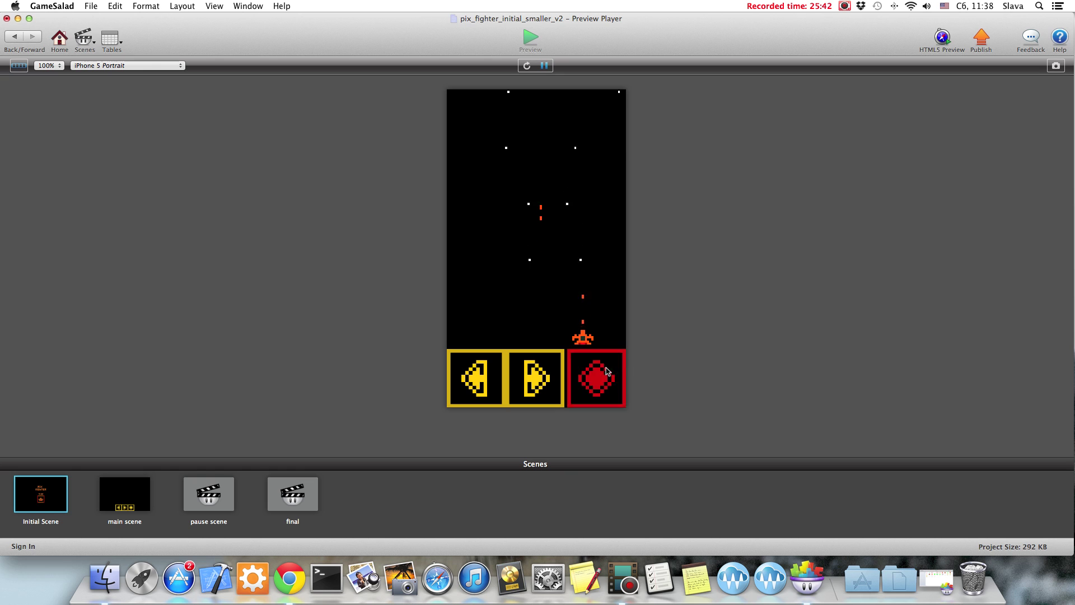
{"action": "left_click", "coordinate": [476, 373]}
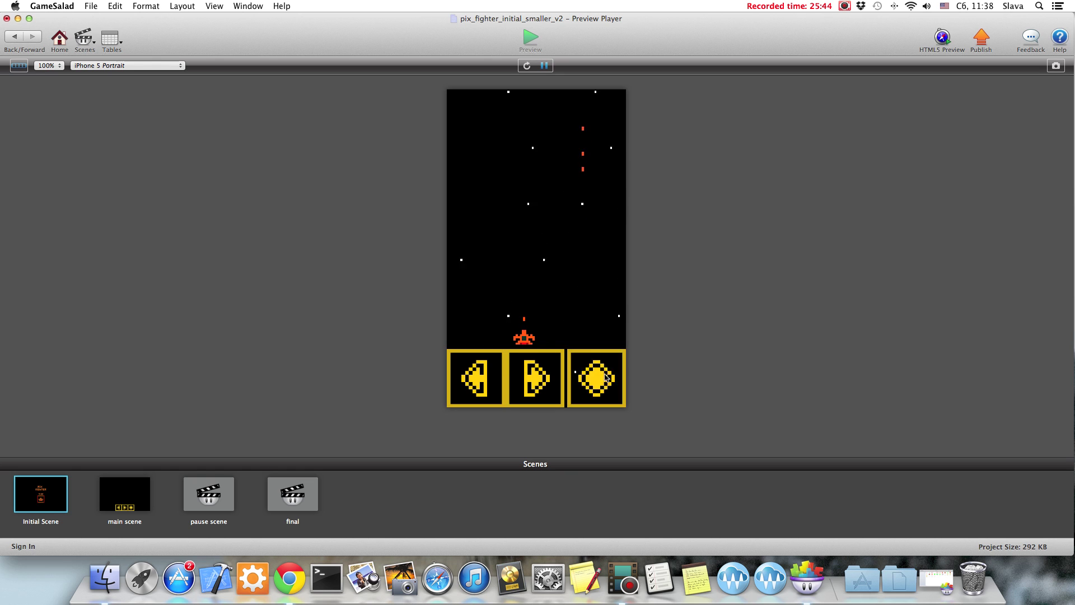
{"action": "left_click", "coordinate": [529, 378]}
{"action": "left_click", "coordinate": [470, 376]}
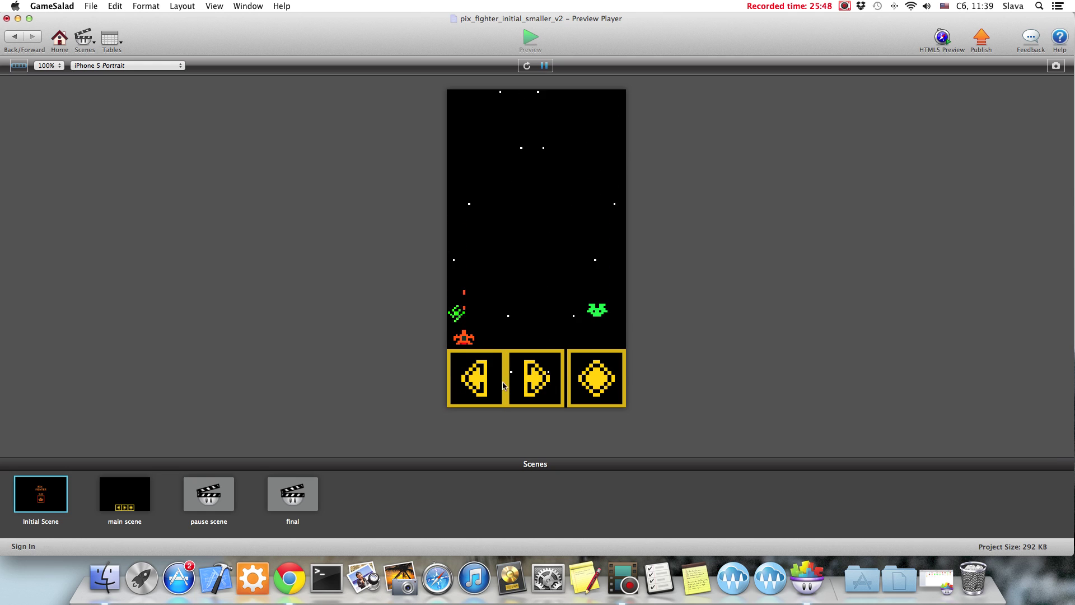
{"action": "left_click", "coordinate": [524, 384]}
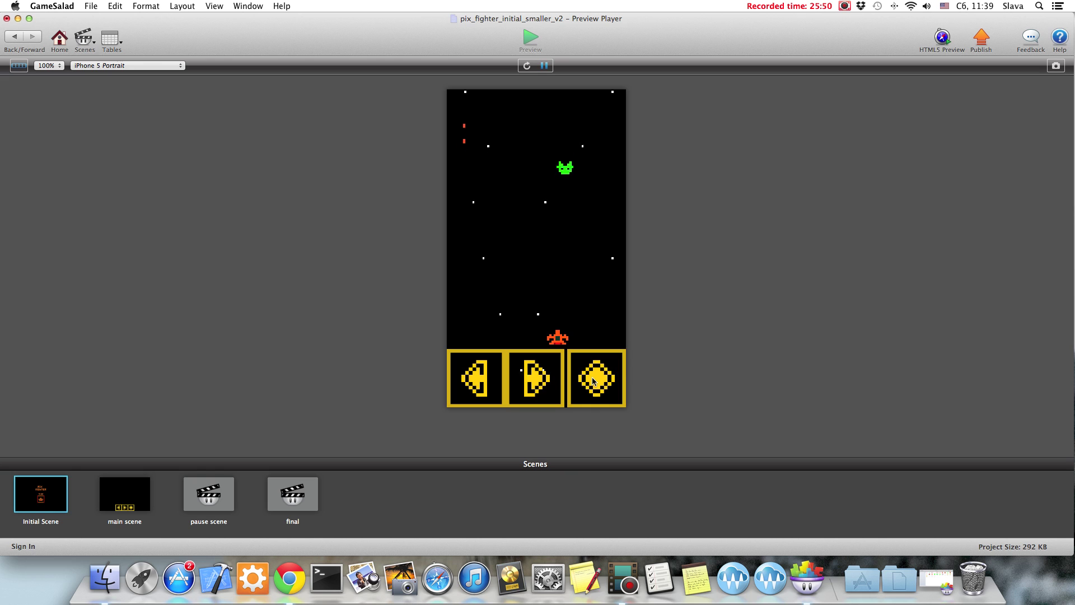
{"action": "key", "text": "Right"}
{"action": "key", "text": "Right"}
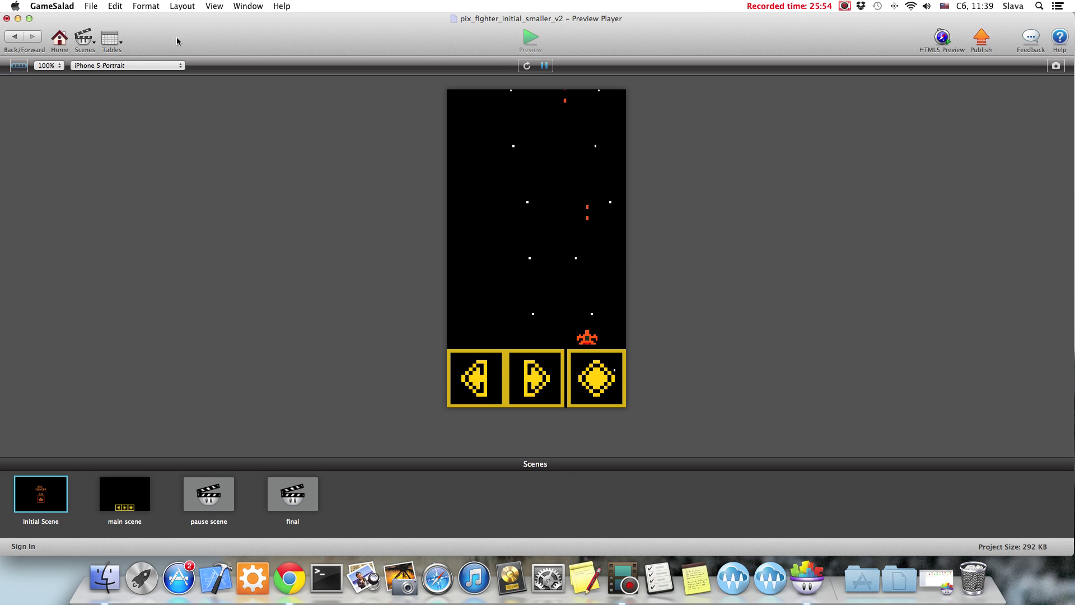
{"action": "left_click", "coordinate": [12, 37]}
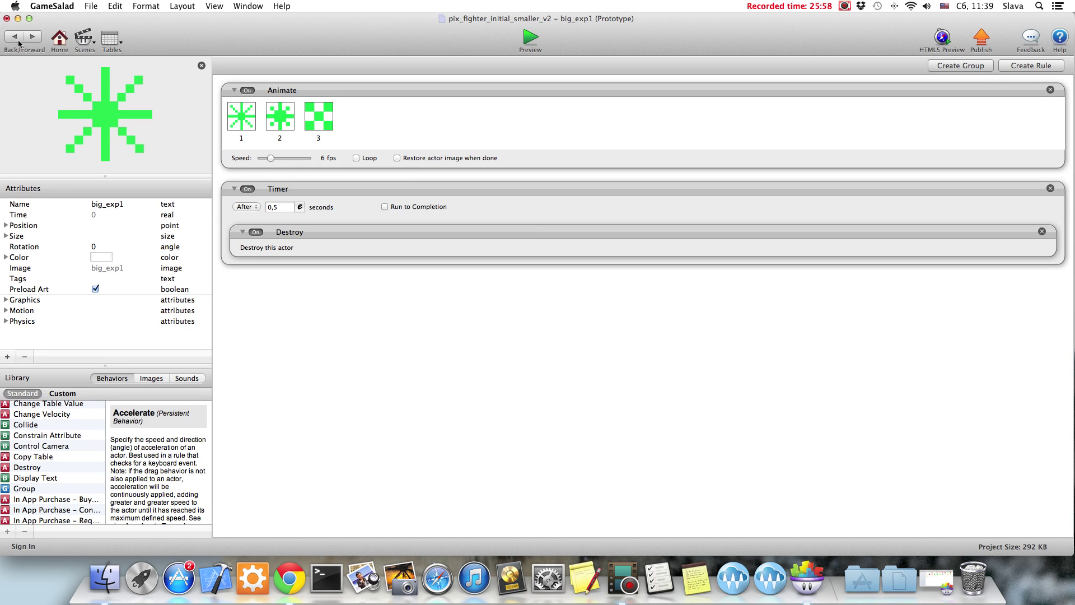
- Open the big_alien1 prototype and create a rule for when it overlaps or collides with an actor with tag ship stuff
{"action": "left_click", "coordinate": [10, 37]}
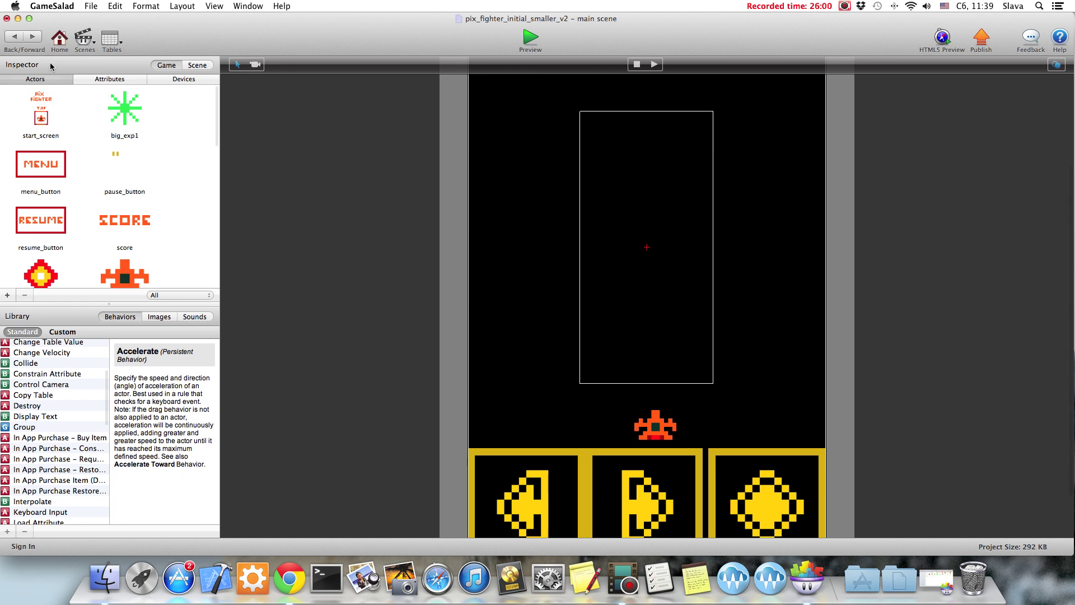
{"action": "scroll", "coordinate": [175, 189], "scroll_direction": "down", "scroll_amount": 5}
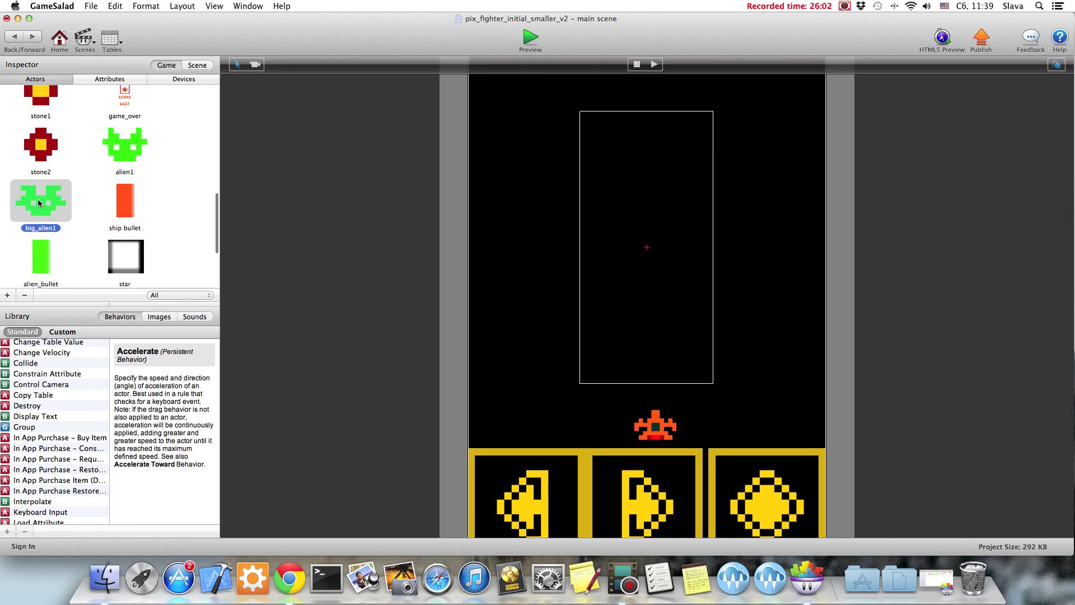
{"action": "double_click", "coordinate": [38, 200]}
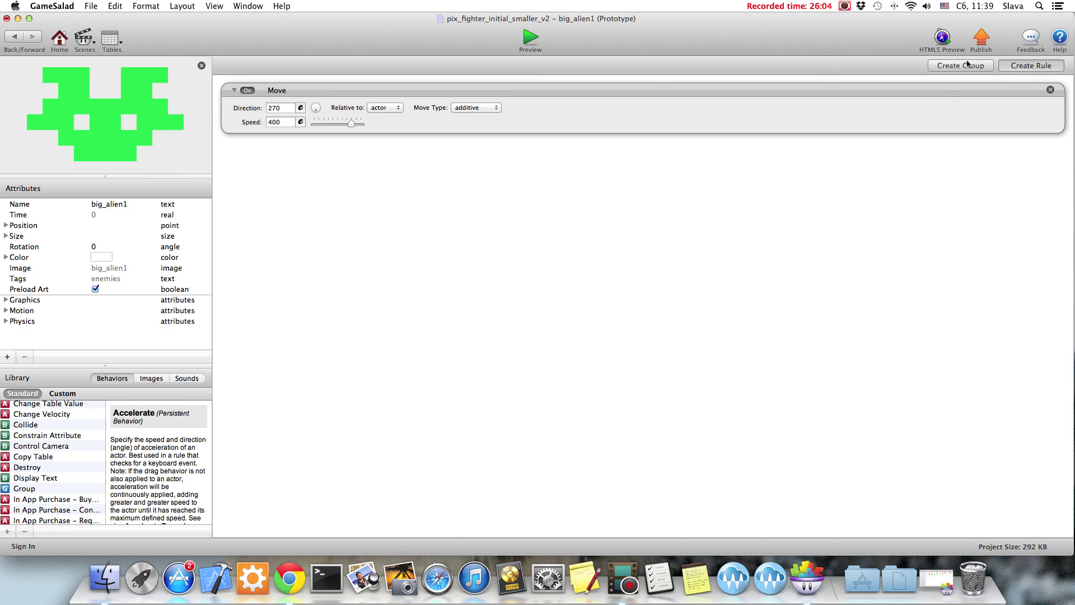
{"action": "left_click", "coordinate": [1013, 68]}
{"action": "left_click", "coordinate": [350, 180]}
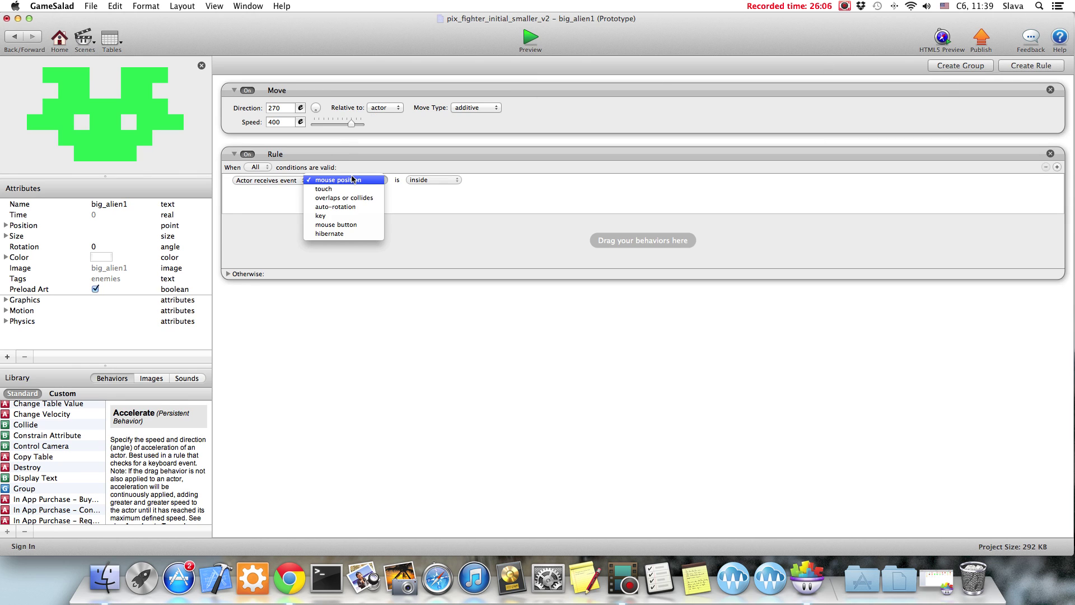
{"action": "left_click", "coordinate": [344, 198]}
{"action": "left_click", "coordinate": [435, 180]}
{"action": "left_click", "coordinate": [435, 189]}
{"action": "left_click", "coordinate": [497, 180]}
{"action": "left_click", "coordinate": [494, 195]}
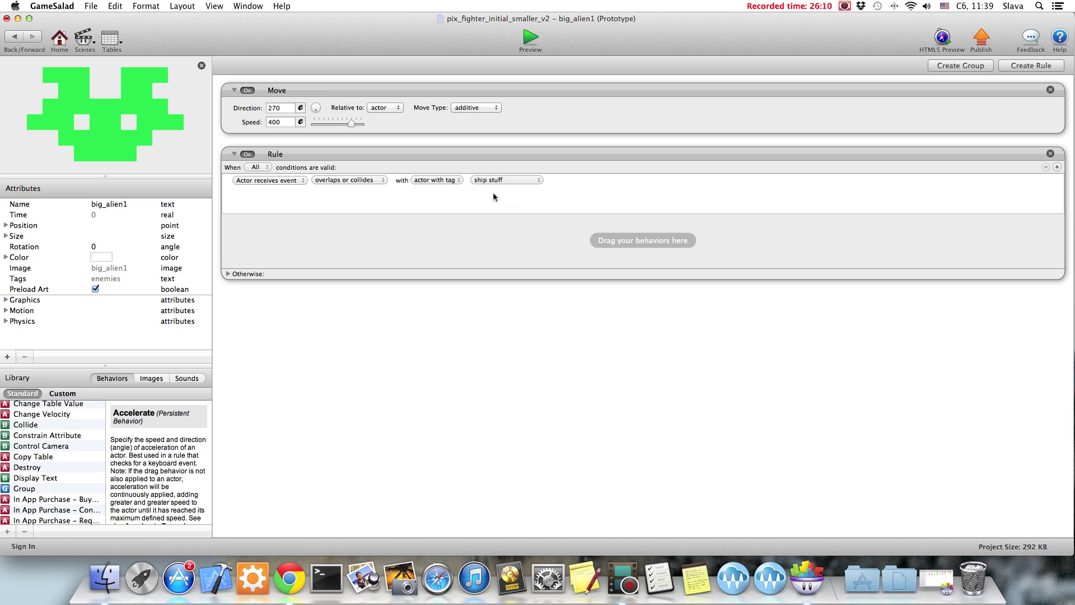
- Add a Spawn Actor behavior to big_alien1's collision rule and set it to spawn big_exp1 in front of the actor
{"action": "scroll", "coordinate": [62, 463], "scroll_direction": "down", "scroll_amount": 5}
{"action": "scroll", "coordinate": [60, 465], "scroll_direction": "up", "scroll_amount": 4}
{"action": "scroll", "coordinate": [34, 435], "scroll_direction": "down", "scroll_amount": 10}
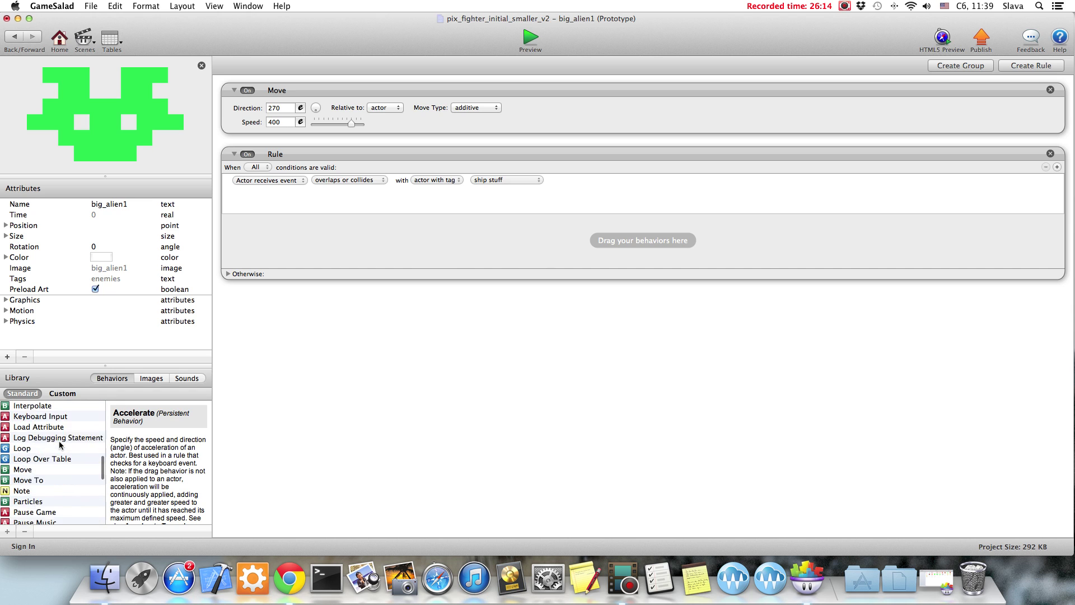
{"action": "left_click_drag", "start_coordinate": [34, 488], "coordinate": [291, 257]}
{"action": "left_click", "coordinate": [321, 246]}
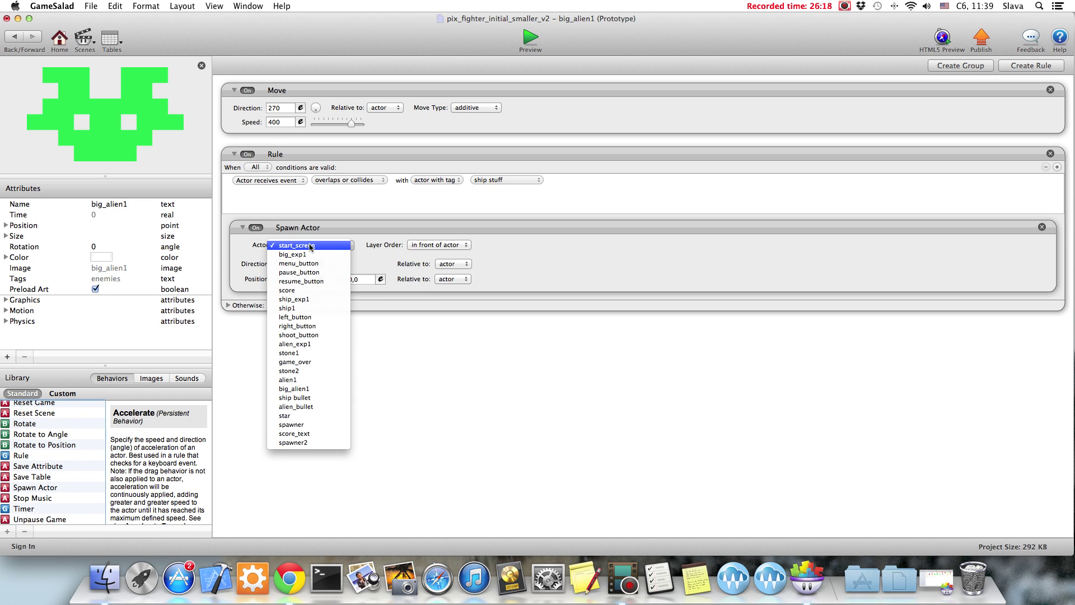
{"action": "left_click", "coordinate": [307, 254]}
{"action": "left_click", "coordinate": [309, 229]}
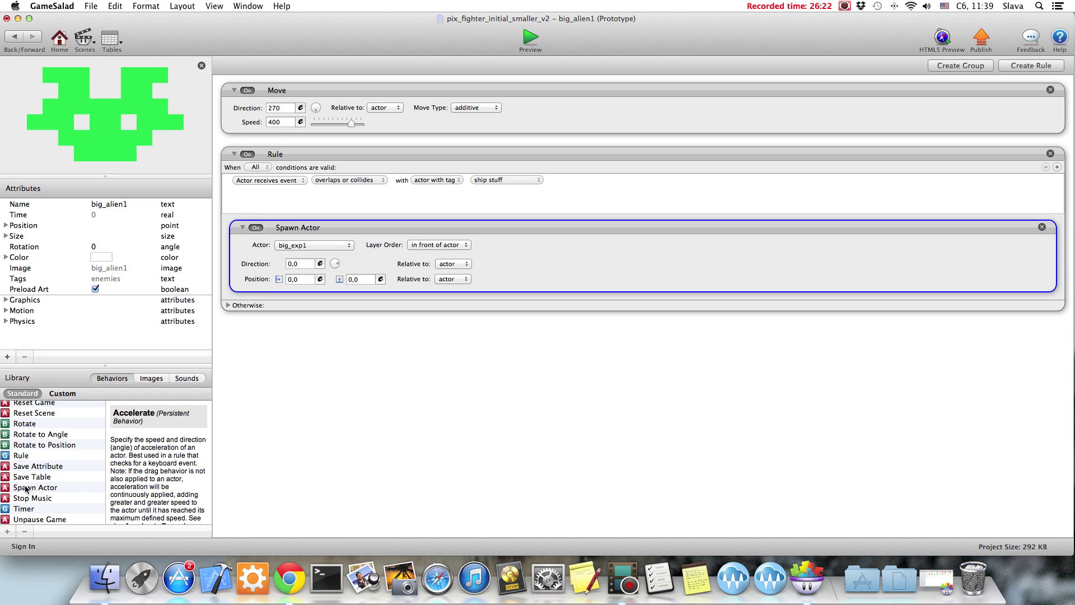
- Add a Destroy behavior below Spawn Actor in big_alien1's collision rule
{"action": "scroll", "coordinate": [41, 488], "scroll_direction": "up", "scroll_amount": 10}
{"action": "scroll", "coordinate": [31, 482], "scroll_direction": "down", "scroll_amount": 3}
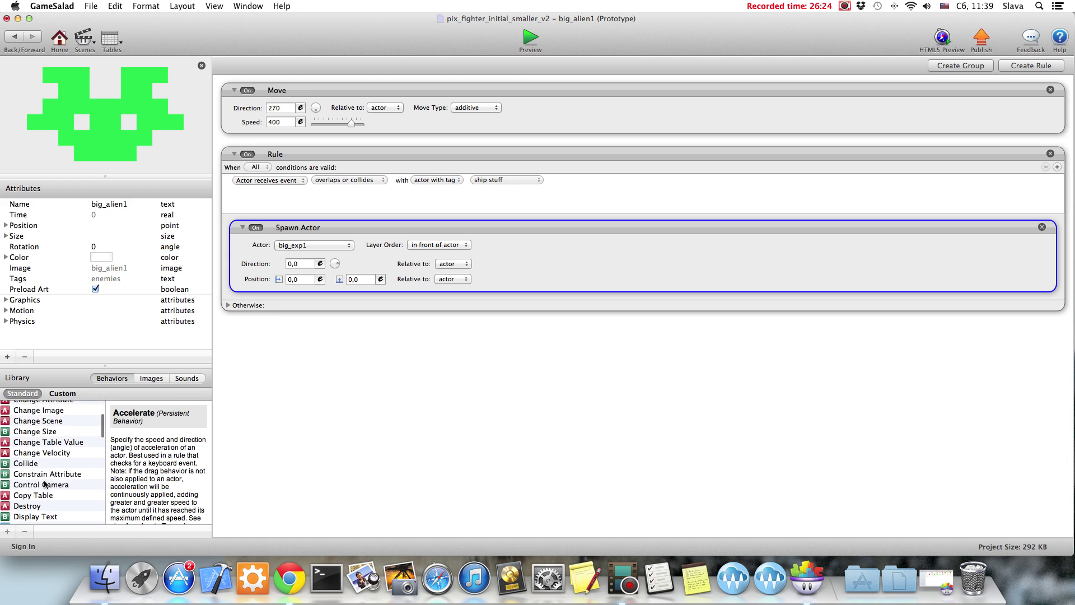
{"action": "left_click_drag", "start_coordinate": [22, 469], "coordinate": [400, 290]}
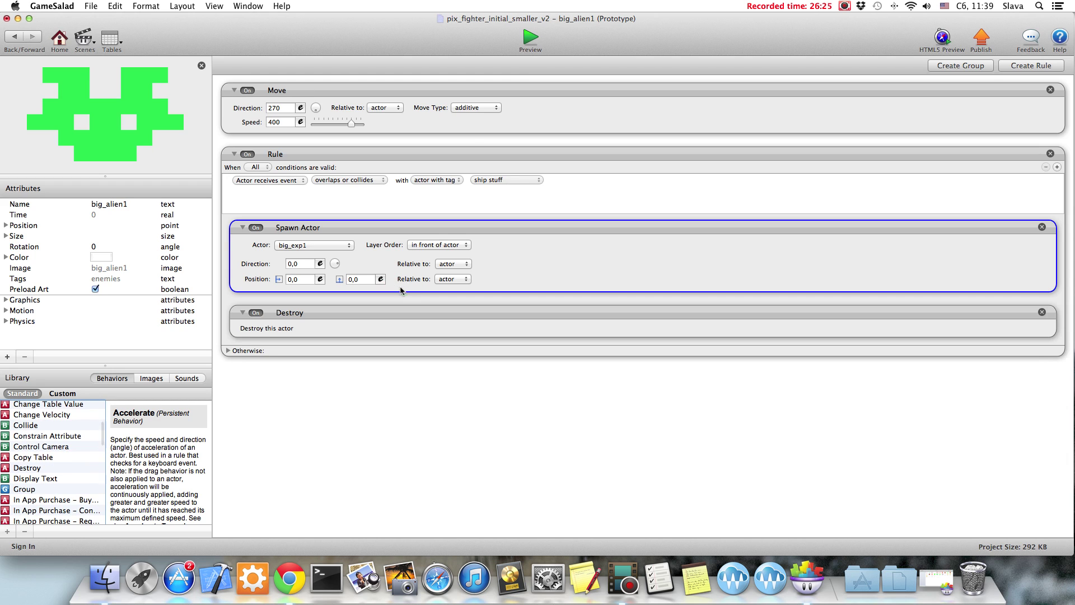
- Preview the game, steering the ship and firing to test big_alien1's collision rule, and return to the main scene
{"action": "left_click", "coordinate": [520, 51]}
{"action": "left_click", "coordinate": [533, 235]}
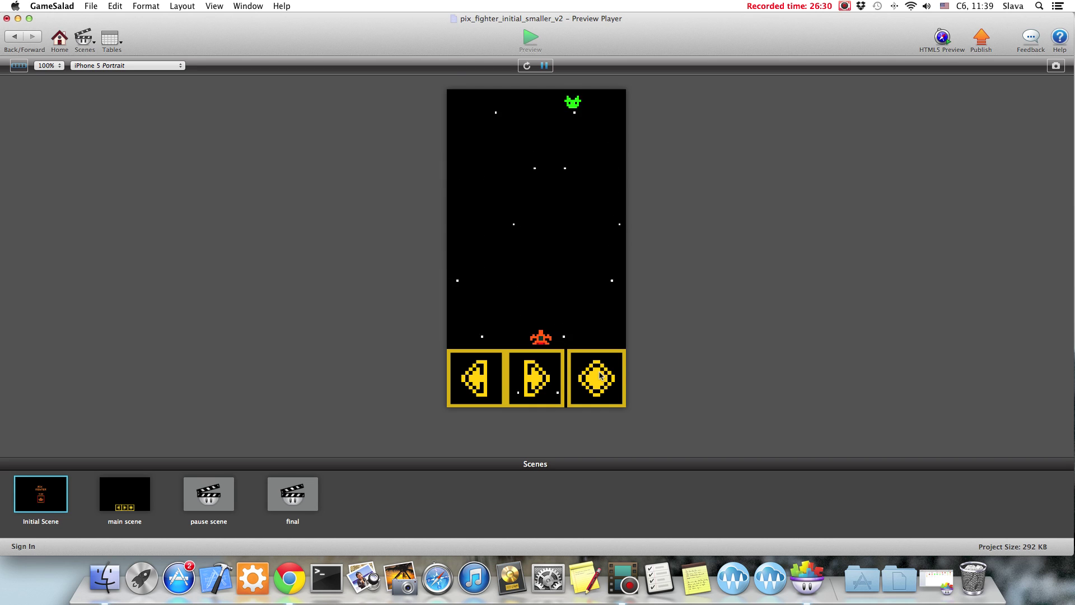
{"action": "left_click", "coordinate": [551, 377]}
{"action": "left_click", "coordinate": [553, 377]}
{"action": "left_click", "coordinate": [596, 378]}
{"action": "left_click", "coordinate": [476, 378]}
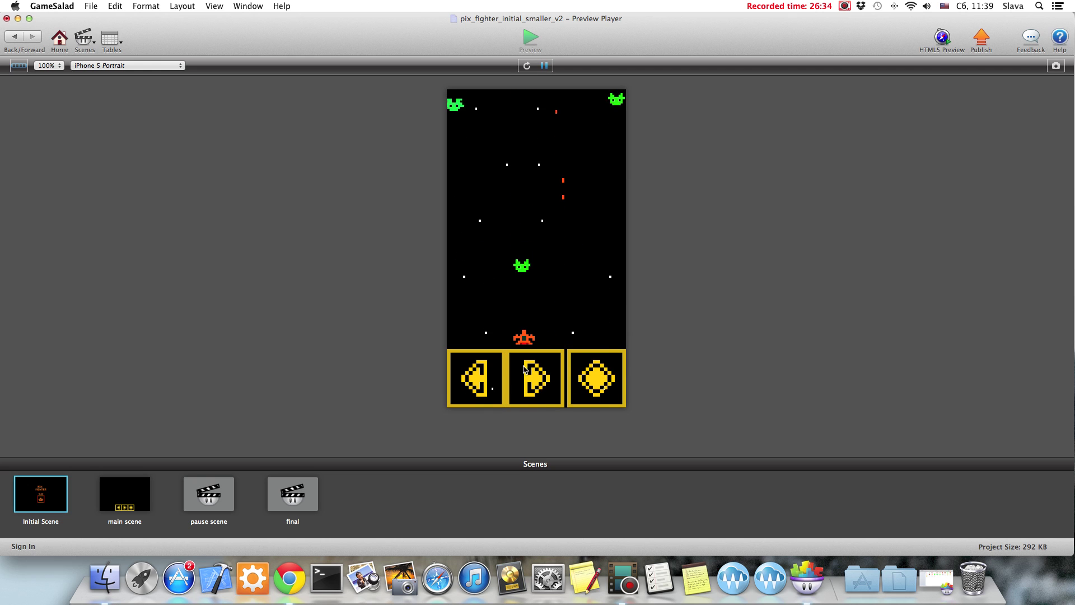
{"action": "left_click", "coordinate": [534, 373]}
{"action": "left_click", "coordinate": [543, 376]}
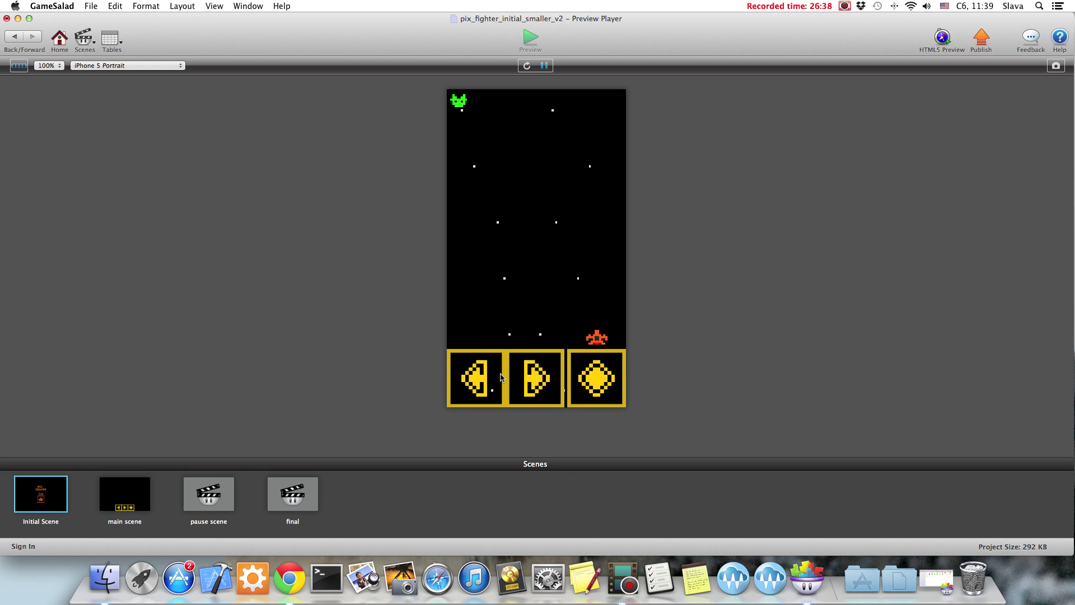
{"action": "left_click", "coordinate": [479, 381]}
{"action": "left_click", "coordinate": [479, 382]}
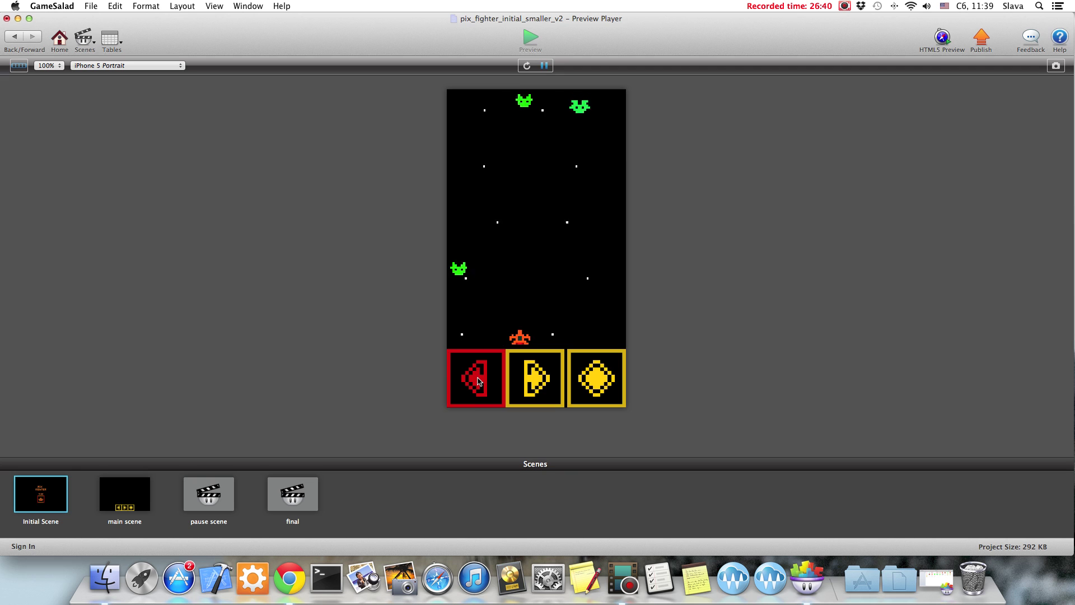
{"action": "left_click", "coordinate": [540, 385]}
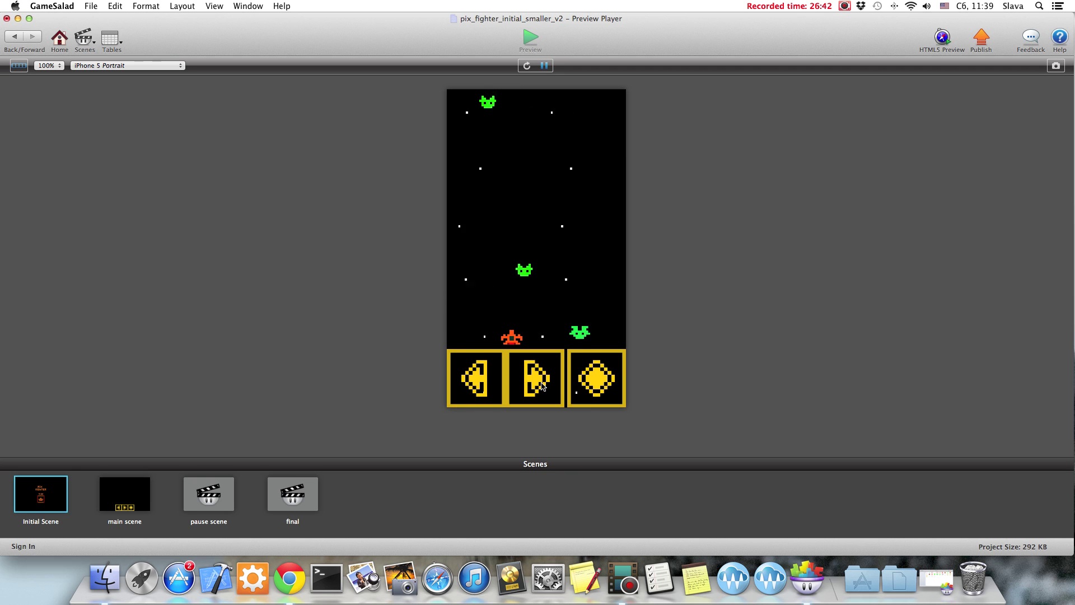
{"action": "left_click", "coordinate": [500, 381]}
{"action": "left_click", "coordinate": [597, 378]}
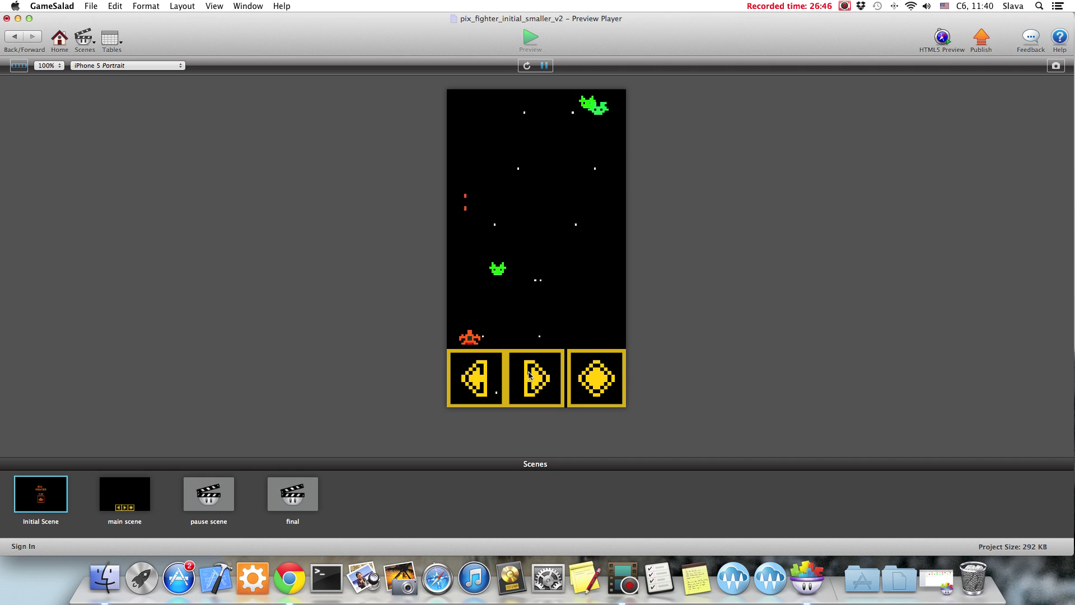
{"action": "left_click", "coordinate": [15, 37]}
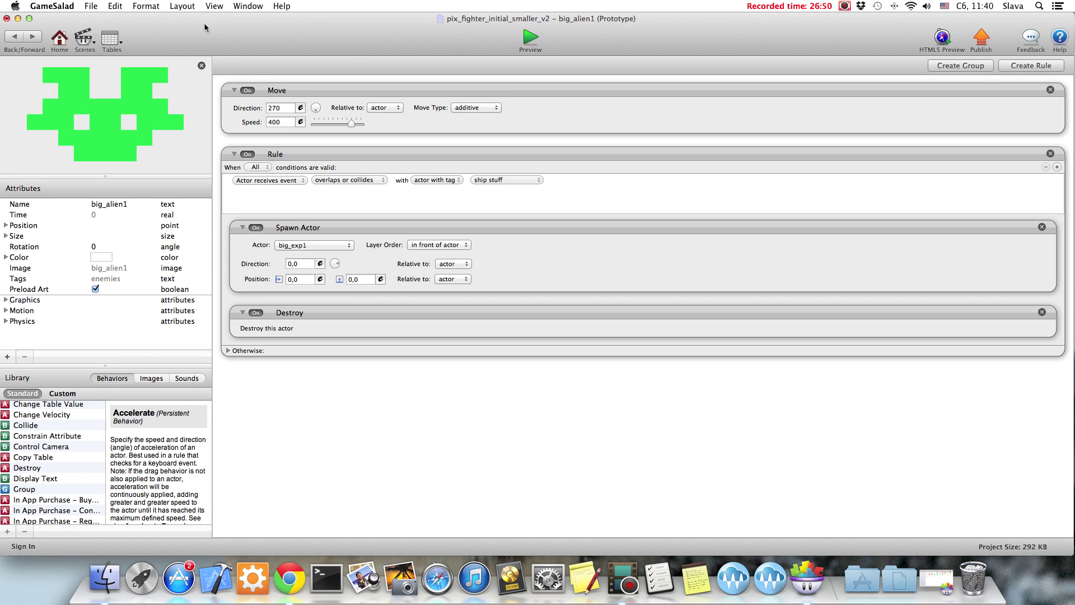
{"action": "left_click", "coordinate": [12, 37]}
{"action": "scroll", "coordinate": [175, 163], "scroll_direction": "down", "scroll_amount": 3}
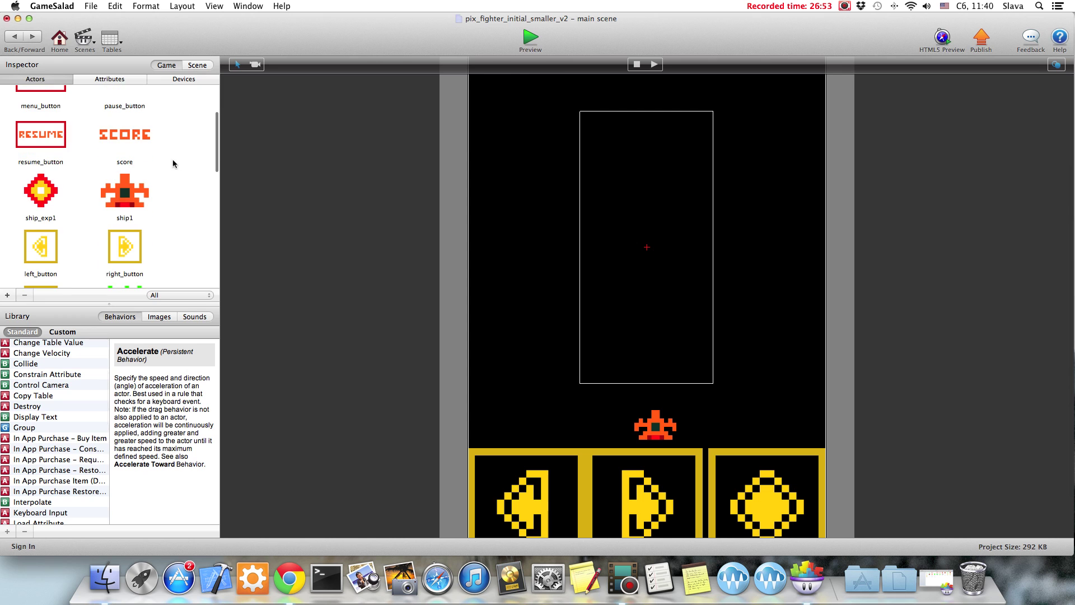
{"action": "double_click", "coordinate": [122, 195]}
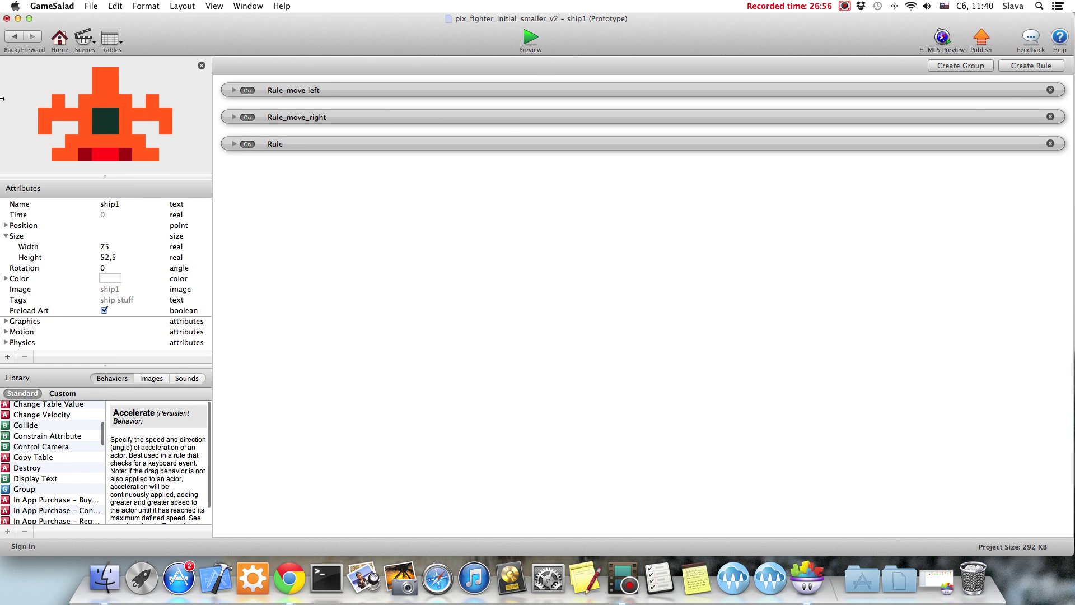
{"action": "left_click", "coordinate": [11, 37]}
- Open the ship_exp1 prototype and add an Animate behavior to it
{"action": "scroll", "coordinate": [84, 168], "scroll_direction": "down", "scroll_amount": 3}
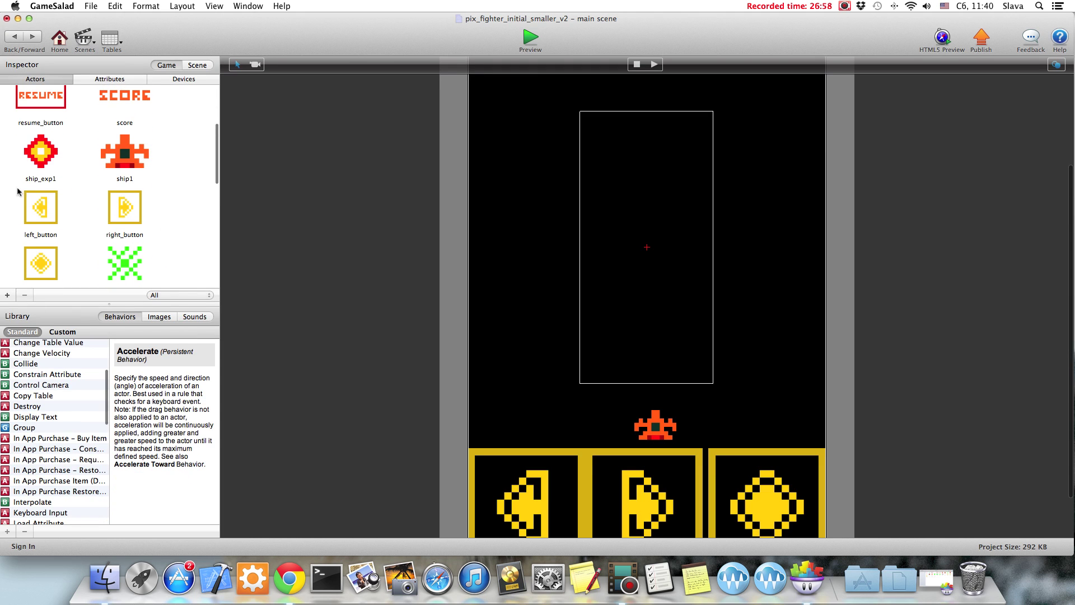
{"action": "double_click", "coordinate": [40, 187]}
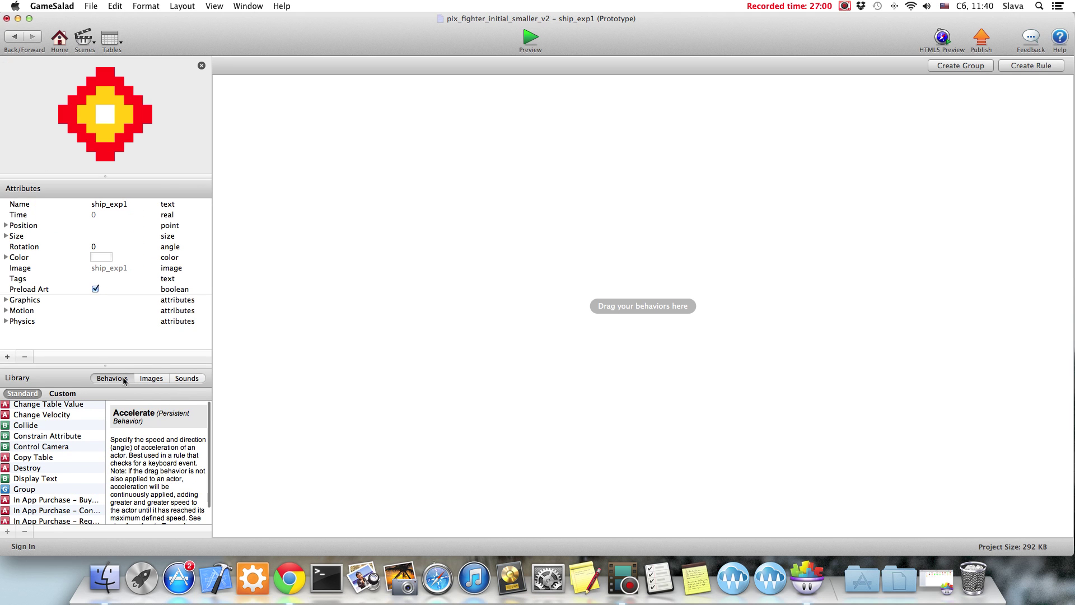
{"action": "left_click", "coordinate": [155, 381]}
{"action": "scroll", "coordinate": [79, 437], "scroll_direction": "down", "scroll_amount": 2}
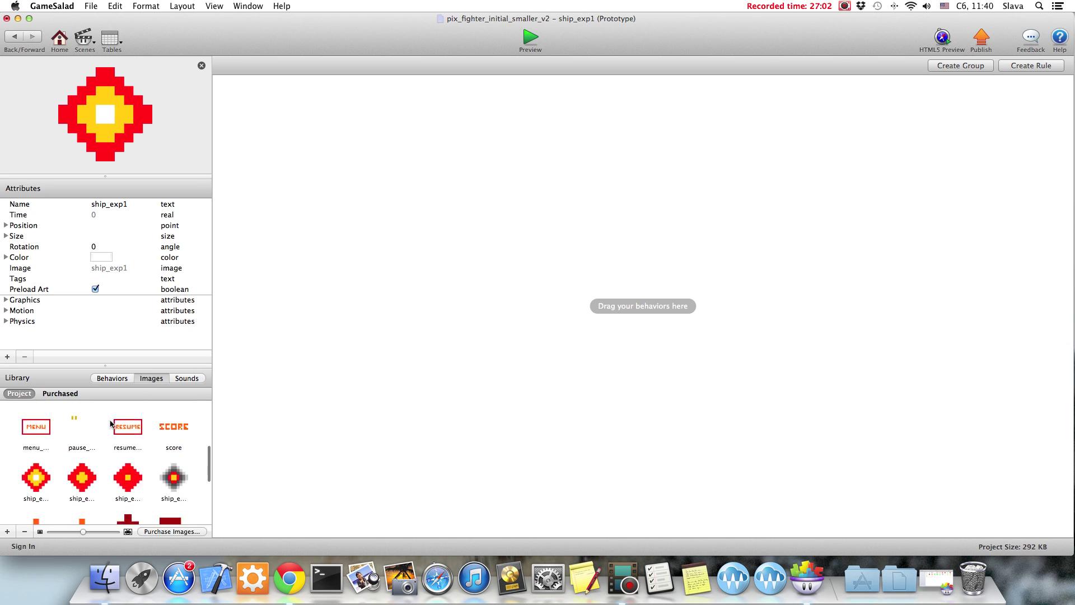
{"action": "left_click", "coordinate": [112, 378]}
{"action": "scroll", "coordinate": [48, 422], "scroll_direction": "up", "scroll_amount": 5}
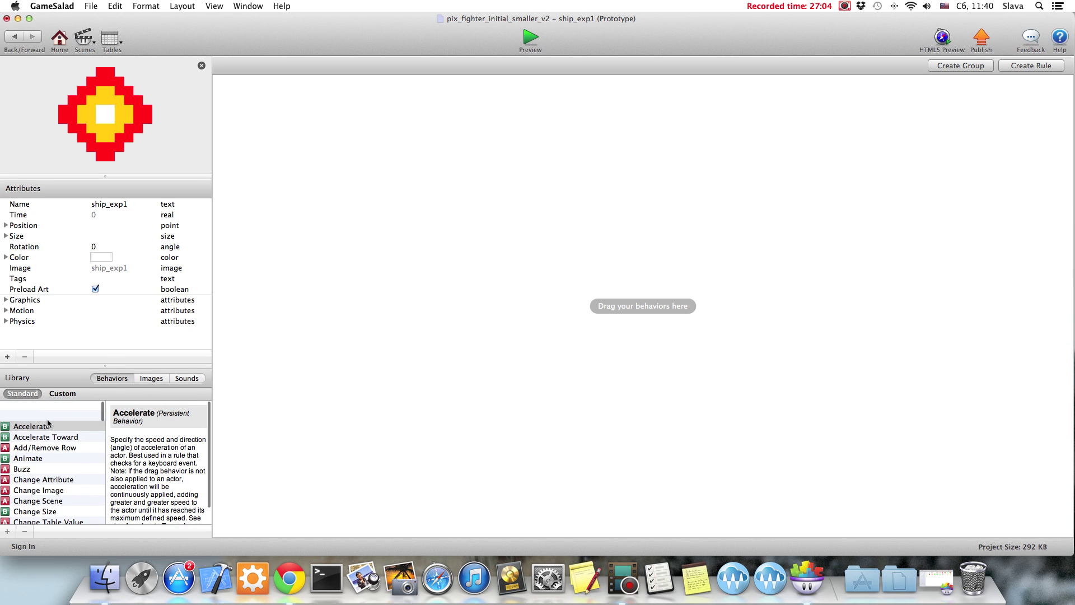
{"action": "left_click_drag", "start_coordinate": [29, 439], "coordinate": [380, 202]}
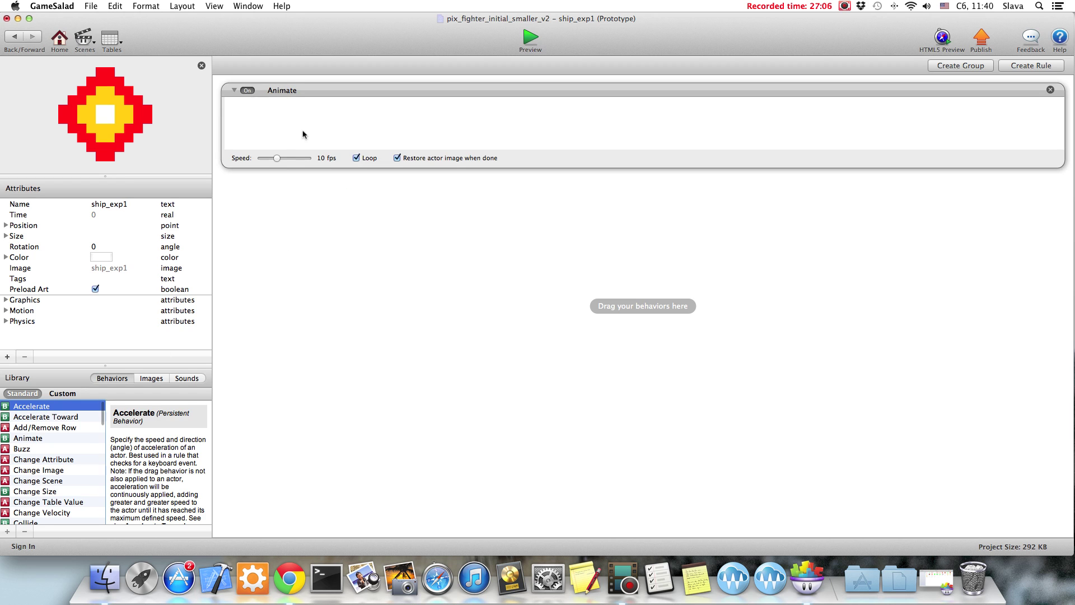
- Fill ship_exp1's Animate behavior with the four ship explosion images as a sequence at 8 fps, without looping or restoring the actor image
{"action": "left_click", "coordinate": [149, 380]}
{"action": "scroll", "coordinate": [84, 463], "scroll_direction": "down", "scroll_amount": 5}
{"action": "left_click", "coordinate": [36, 483]}
{"action": "left_click", "coordinate": [81, 485], "text": "shift"}
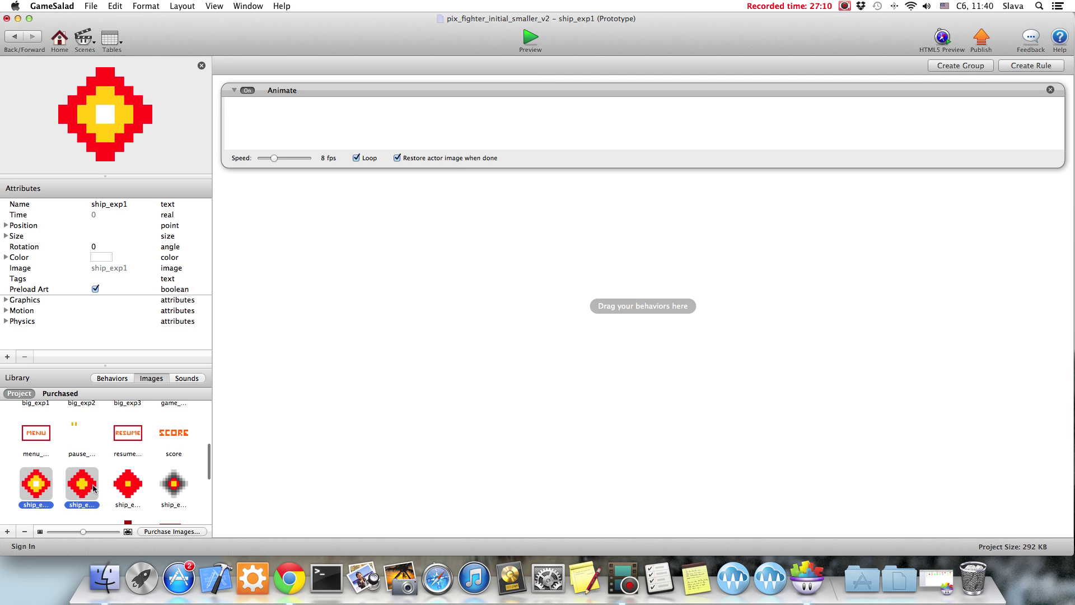
{"action": "left_click", "coordinate": [128, 484], "text": "shift"}
{"action": "left_click", "coordinate": [186, 489], "text": "shift"}
{"action": "left_click_drag", "start_coordinate": [187, 490], "coordinate": [264, 130]}
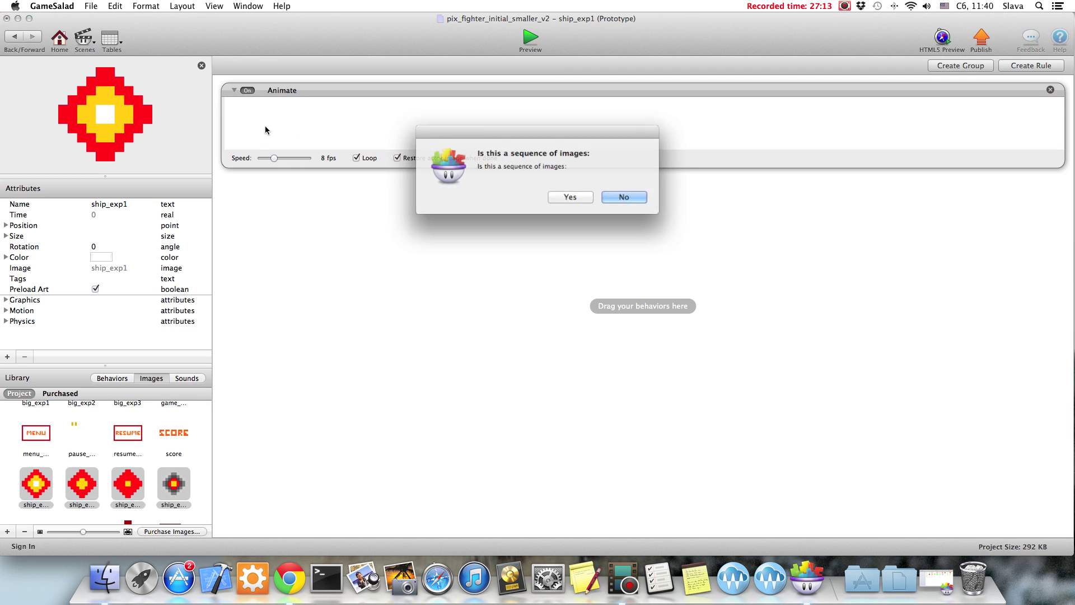
{"action": "left_click", "coordinate": [572, 199]}
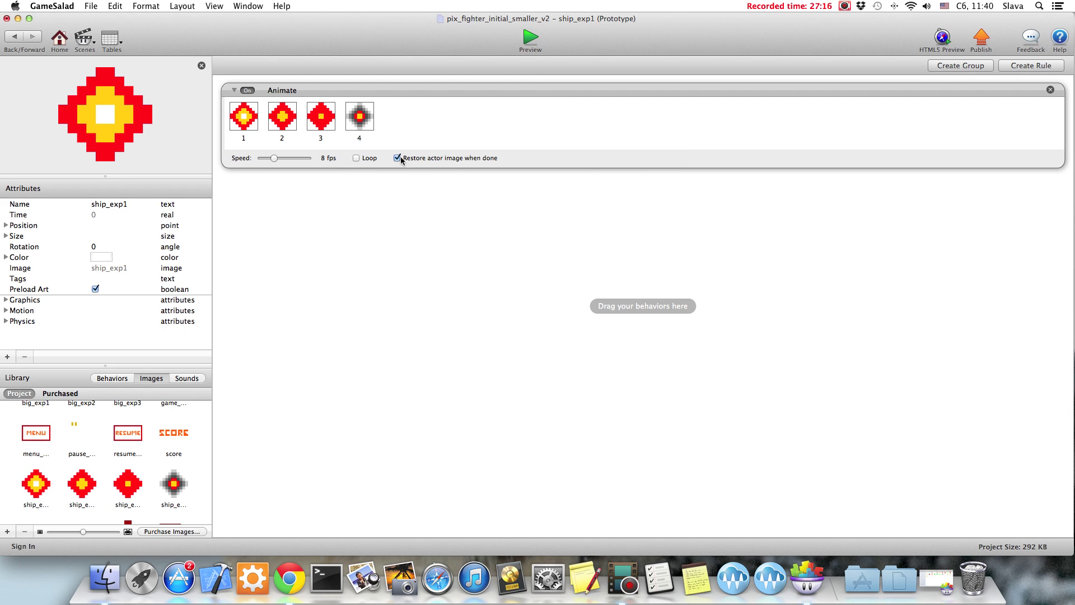
- Add a Timer behavior below Animate in ship_exp1 and set it to run after 0,5 seconds
{"action": "left_click", "coordinate": [95, 378]}
{"action": "scroll", "coordinate": [69, 469], "scroll_direction": "down", "scroll_amount": 15}
{"action": "scroll", "coordinate": [37, 503], "scroll_direction": "down", "scroll_amount": 2}
{"action": "left_click_drag", "start_coordinate": [25, 508], "coordinate": [312, 288]}
{"action": "left_click", "coordinate": [244, 207]}
{"action": "left_click", "coordinate": [248, 216]}
{"action": "left_click", "coordinate": [276, 208]}
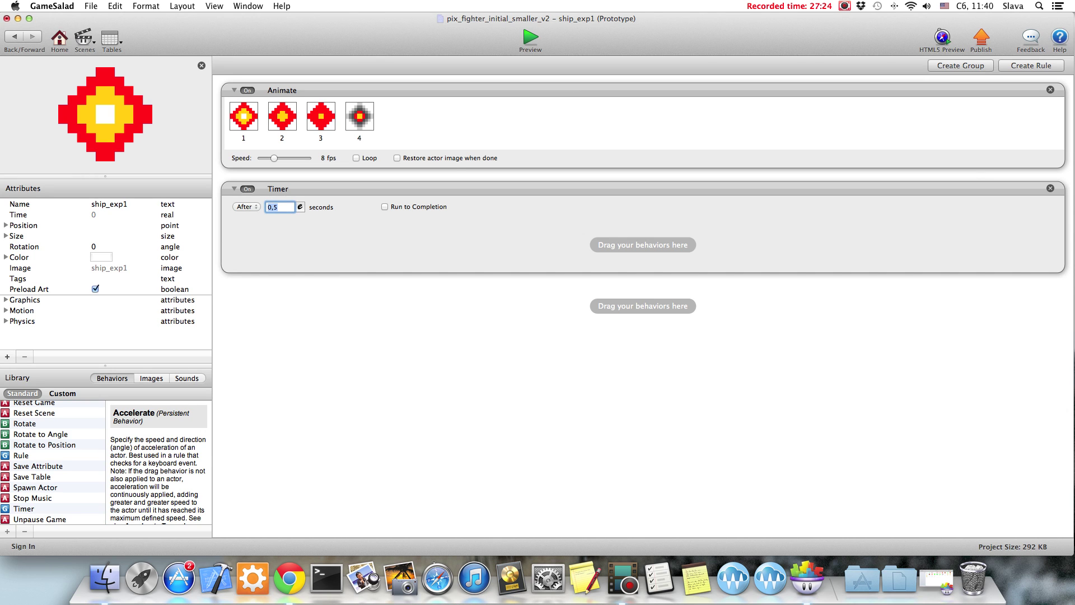
- Place a Destroy behavior inside ship_exp1's Timer and enable Run to Completion
{"action": "scroll", "coordinate": [47, 486], "scroll_direction": "up", "scroll_amount": 15}
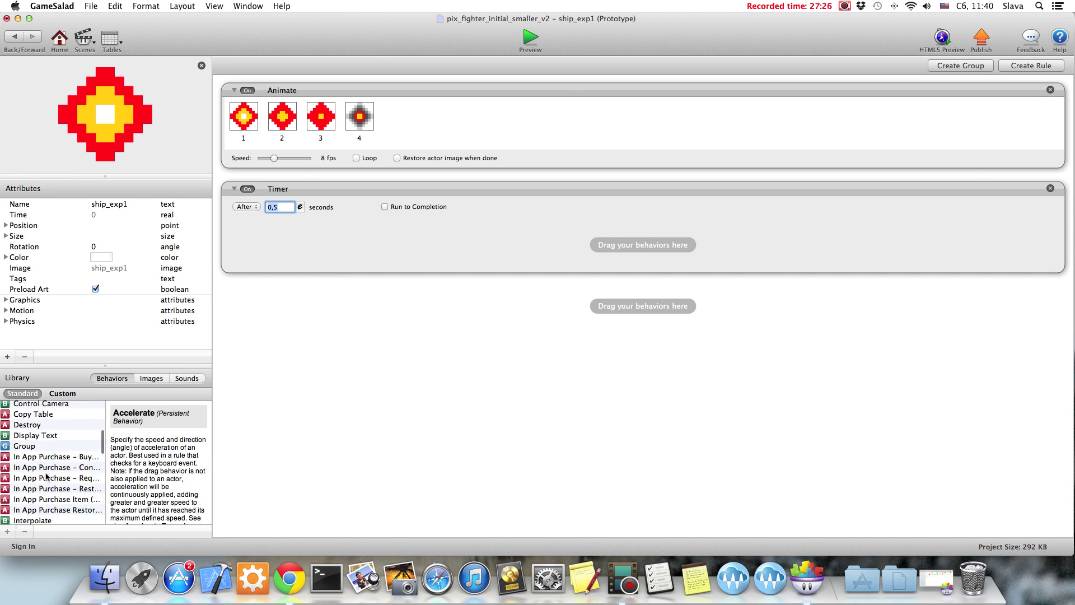
{"action": "scroll", "coordinate": [45, 463], "scroll_direction": "down", "scroll_amount": 2}
{"action": "left_click_drag", "start_coordinate": [26, 480], "coordinate": [333, 255]}
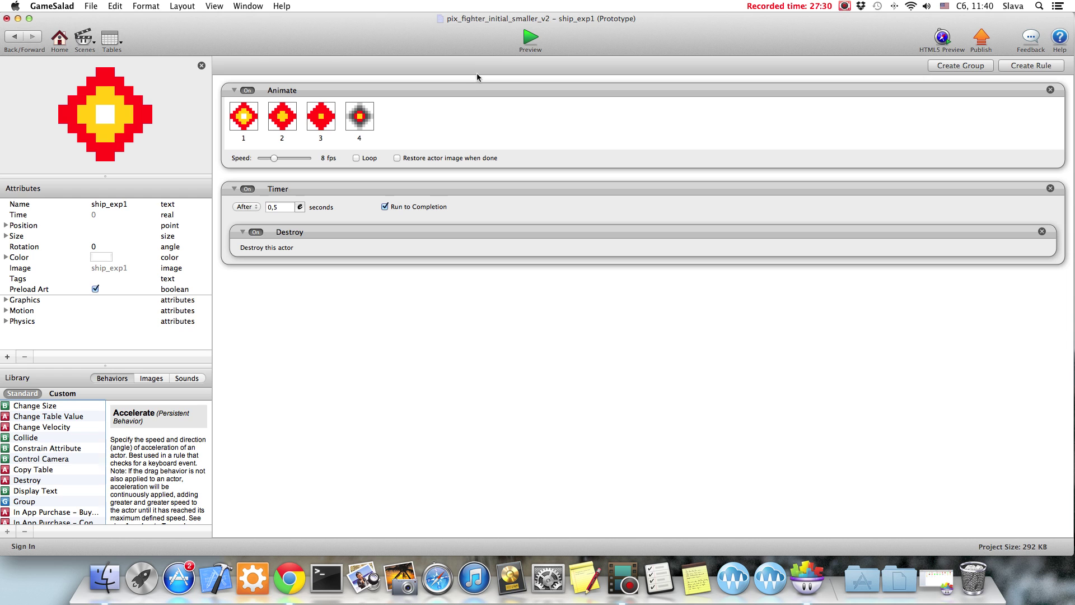
- Preview the game briefly from the start screen and return to the main scene
{"action": "left_click", "coordinate": [530, 38]}
{"action": "left_click", "coordinate": [550, 256]}
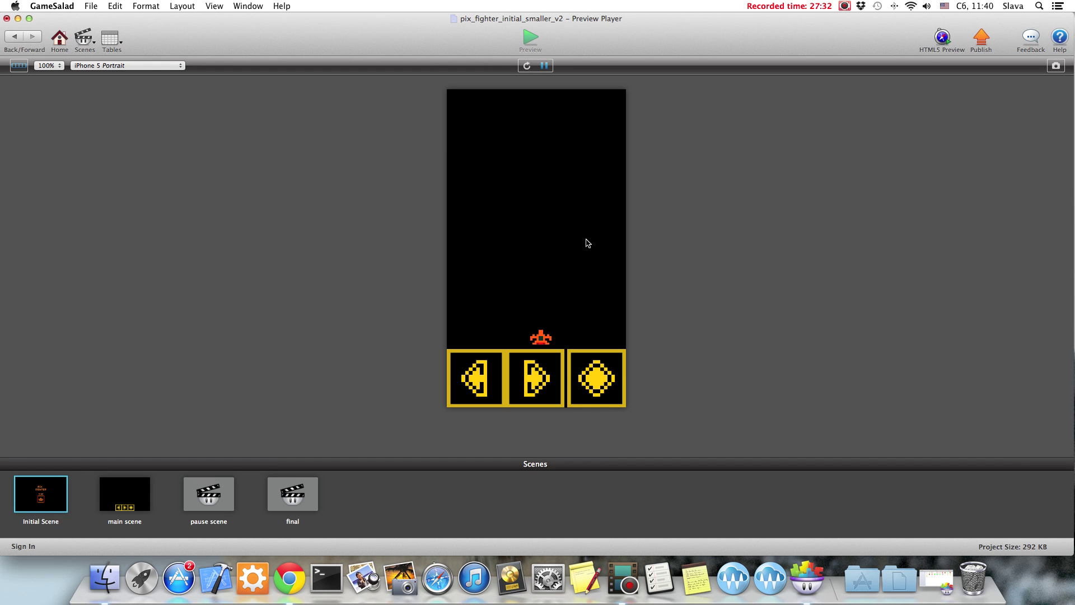
{"action": "left_click", "coordinate": [14, 37]}
{"action": "left_click", "coordinate": [14, 37]}
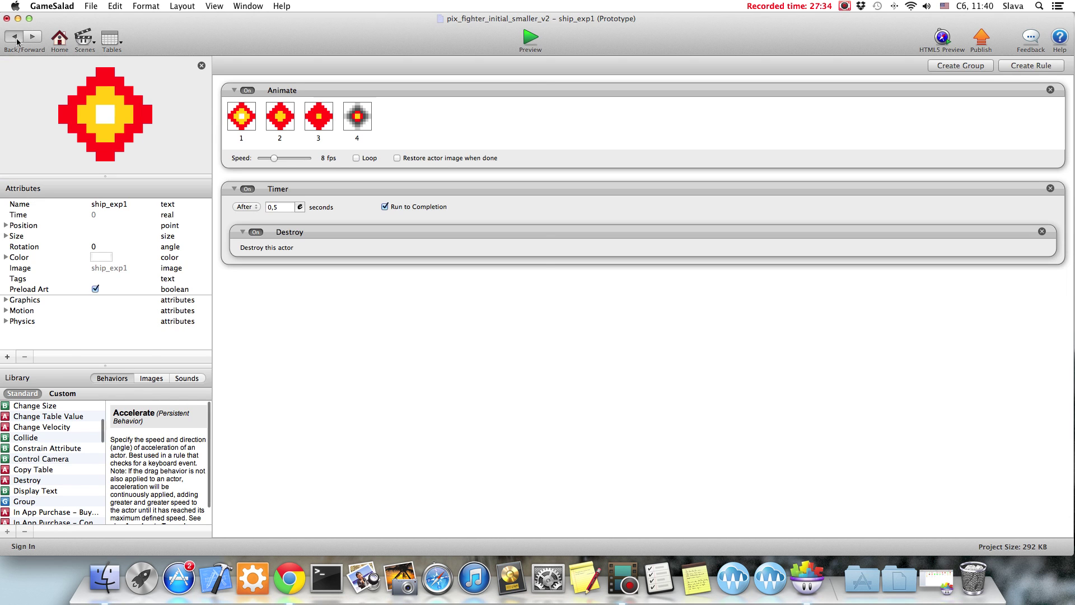
- Open the ship1 prototype and rename its third rule as Rule_shooting
{"action": "scroll", "coordinate": [126, 175], "scroll_direction": "down", "scroll_amount": 5}
{"action": "double_click", "coordinate": [123, 200]}
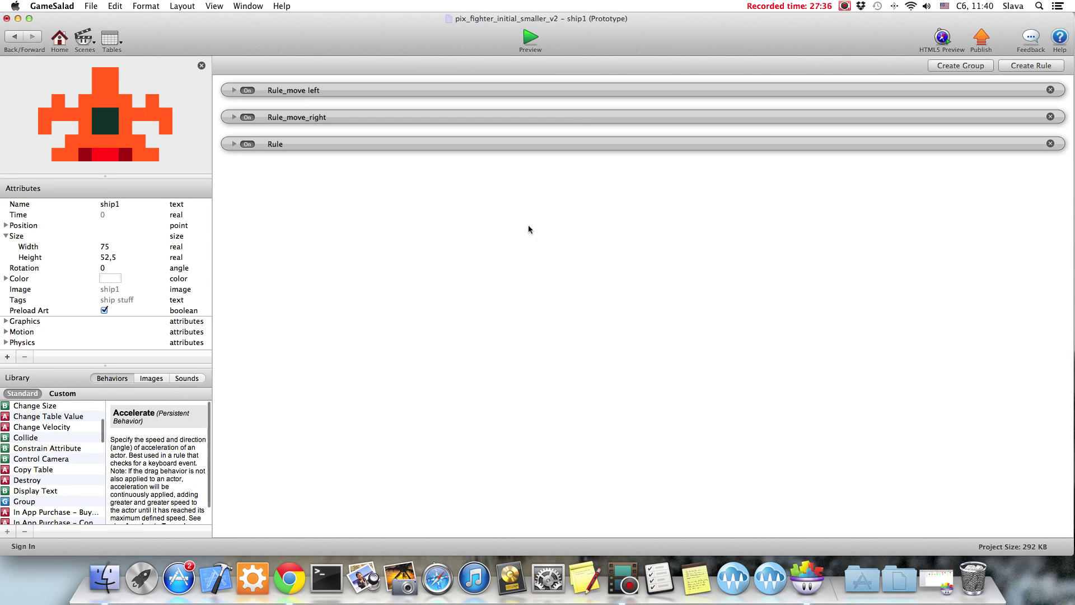
{"action": "double_click", "coordinate": [296, 144]}
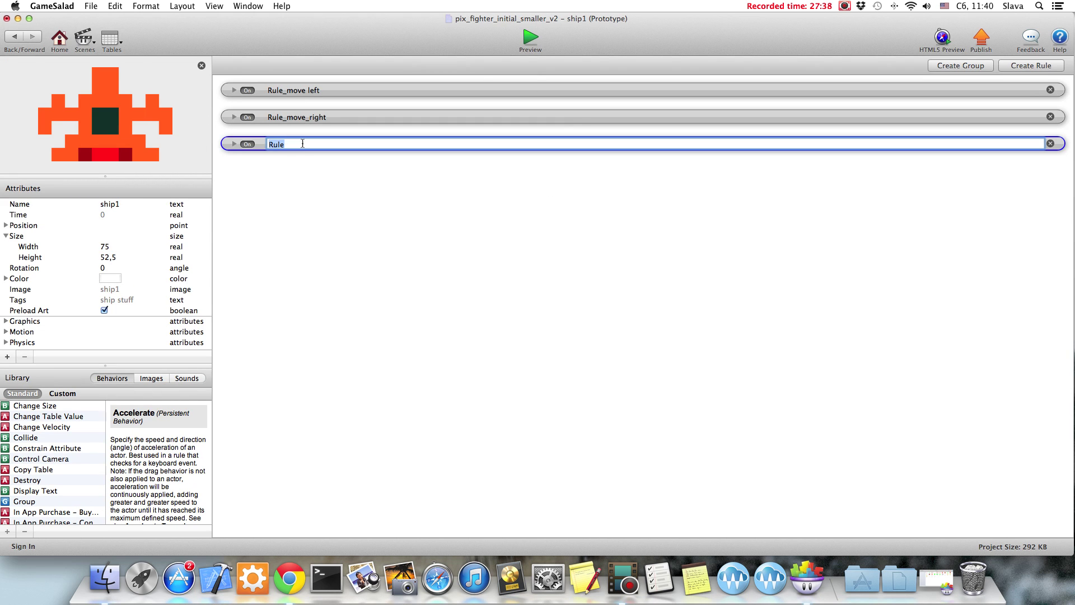
{"action": "type", "text": "_shooting"}
{"action": "left_click", "coordinate": [460, 189]}
- Create a new rule in ship1 that applies when the actor overlaps or collides with an actor with tag enemies
{"action": "left_click", "coordinate": [1013, 67]}
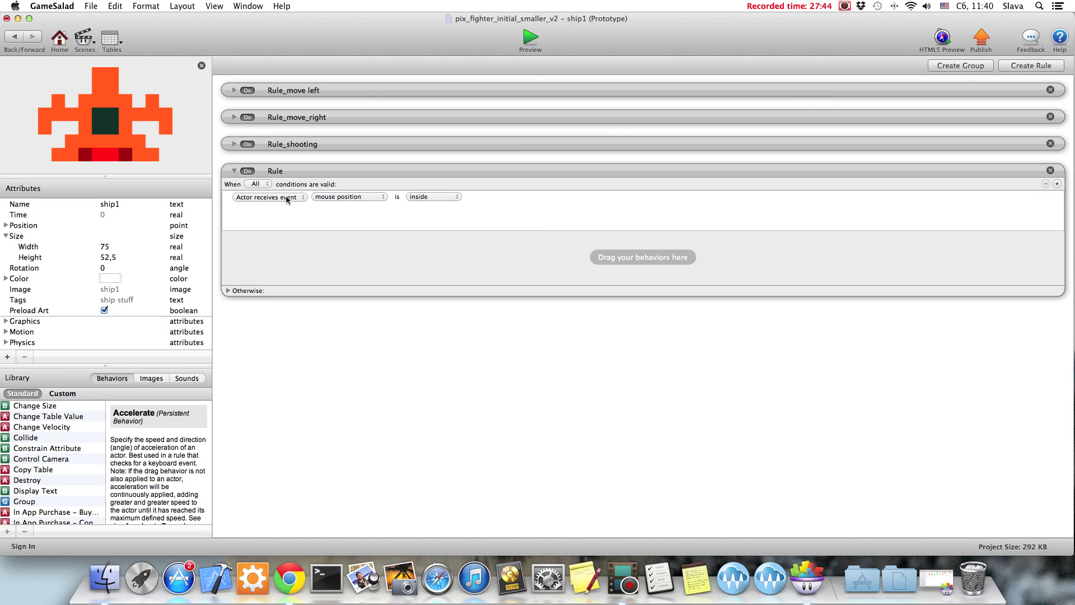
{"action": "left_click", "coordinate": [352, 197]}
{"action": "left_click", "coordinate": [344, 214]}
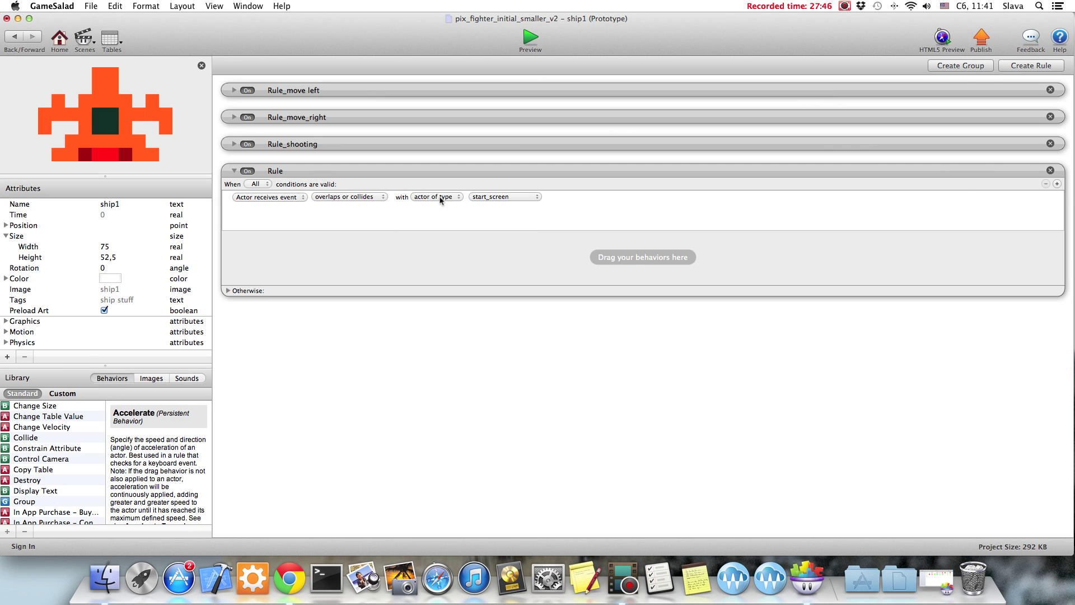
{"action": "left_click", "coordinate": [435, 197]}
{"action": "left_click", "coordinate": [437, 206]}
{"action": "left_click", "coordinate": [495, 197]}
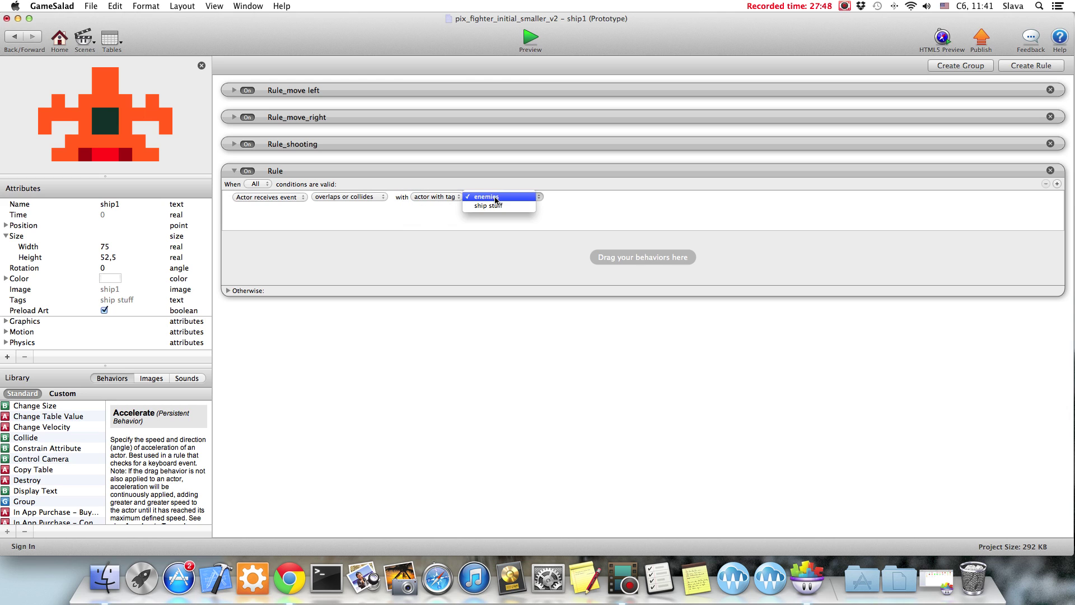
{"action": "left_click", "coordinate": [495, 198]}
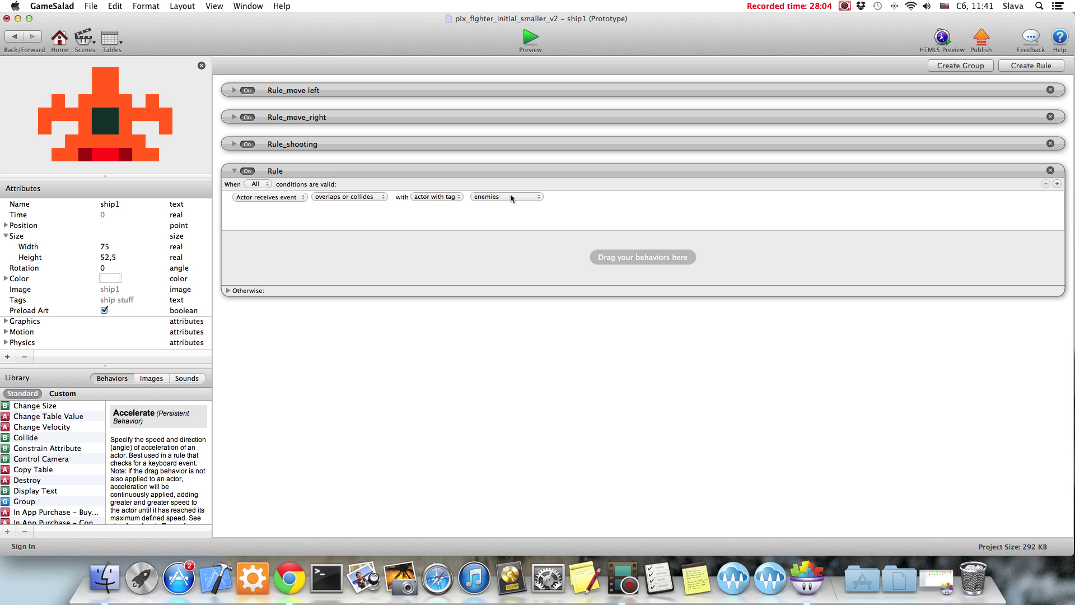
- Add a Spawn Actor behavior to ship1's collision rule and set it to spawn ship_exp1 in front of the actor
{"action": "scroll", "coordinate": [46, 452], "scroll_direction": "down", "scroll_amount": 10}
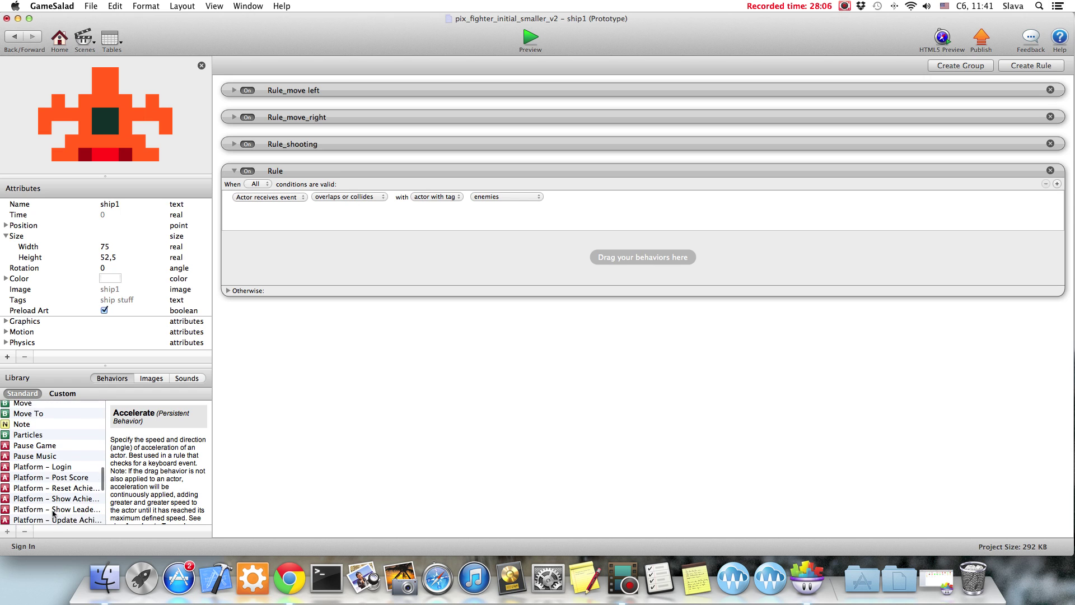
{"action": "scroll", "coordinate": [51, 489], "scroll_direction": "down", "scroll_amount": 5}
{"action": "left_click_drag", "start_coordinate": [12, 488], "coordinate": [386, 258]}
{"action": "left_click", "coordinate": [324, 261]}
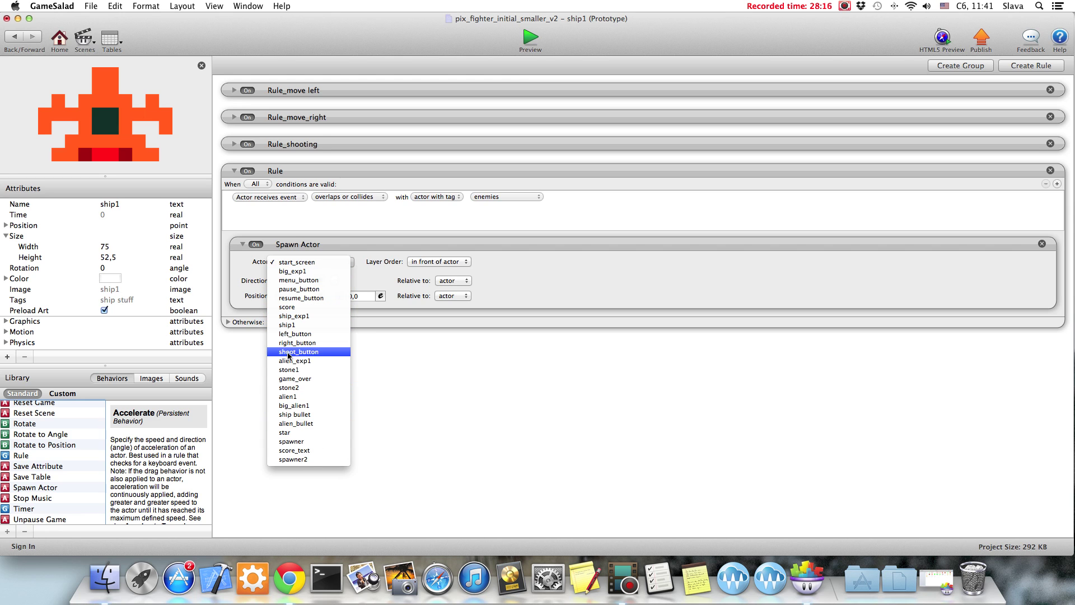
{"action": "left_click", "coordinate": [294, 316]}
{"action": "left_click", "coordinate": [409, 241]}
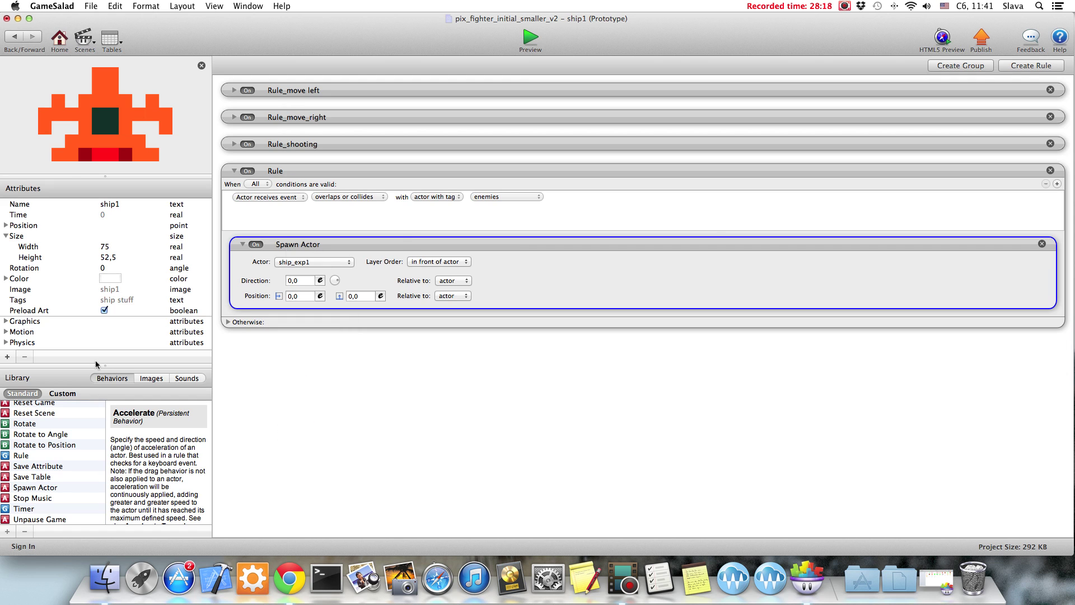
- Add a Destroy behavior below Spawn Actor in ship1's collision rule
{"action": "scroll", "coordinate": [43, 488], "scroll_direction": "up", "scroll_amount": 10}
{"action": "scroll", "coordinate": [56, 459], "scroll_direction": "down", "scroll_amount": 3}
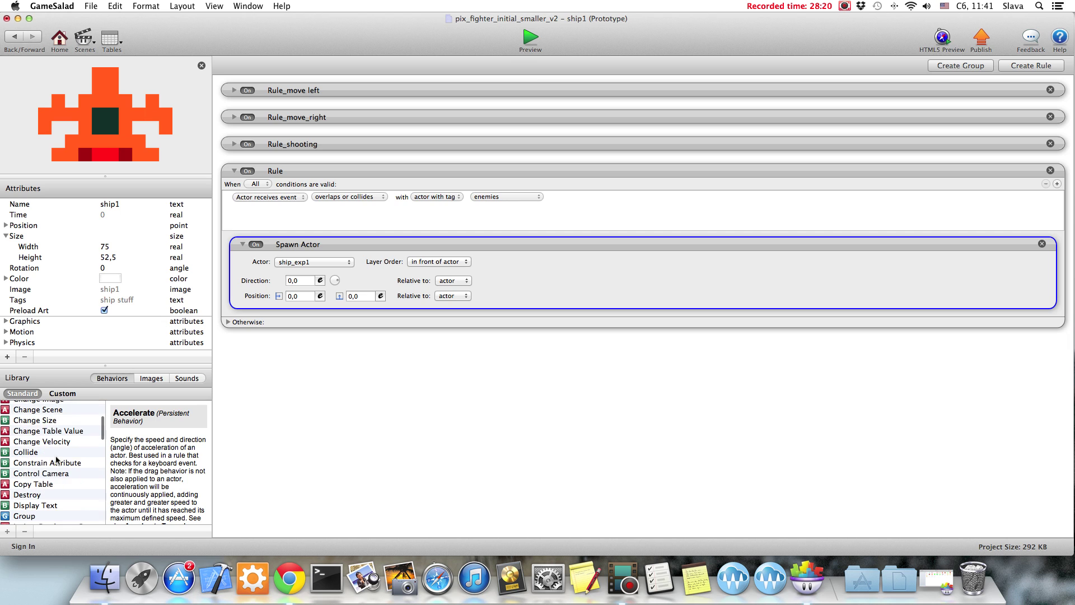
{"action": "scroll", "coordinate": [39, 473], "scroll_direction": "down", "scroll_amount": 3}
{"action": "left_click_drag", "start_coordinate": [17, 446], "coordinate": [332, 323]}
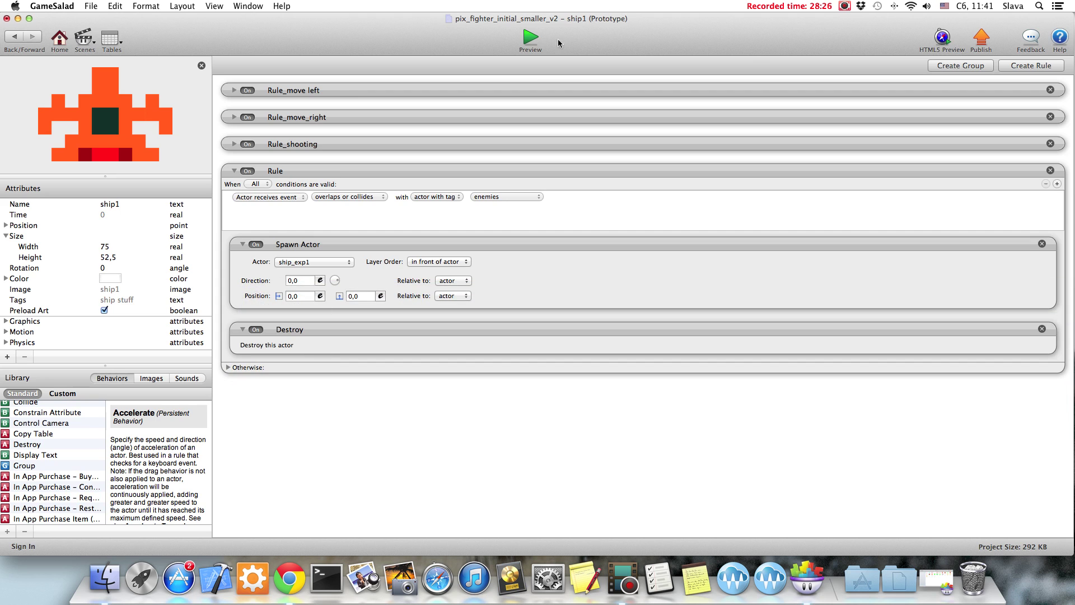
- Preview the game from its start screen and steer the ship left and right to test enemy collisions, ending back at the ship1 actor
{"action": "left_click", "coordinate": [530, 36]}
{"action": "left_click", "coordinate": [510, 302]}
{"action": "left_click", "coordinate": [538, 379]}
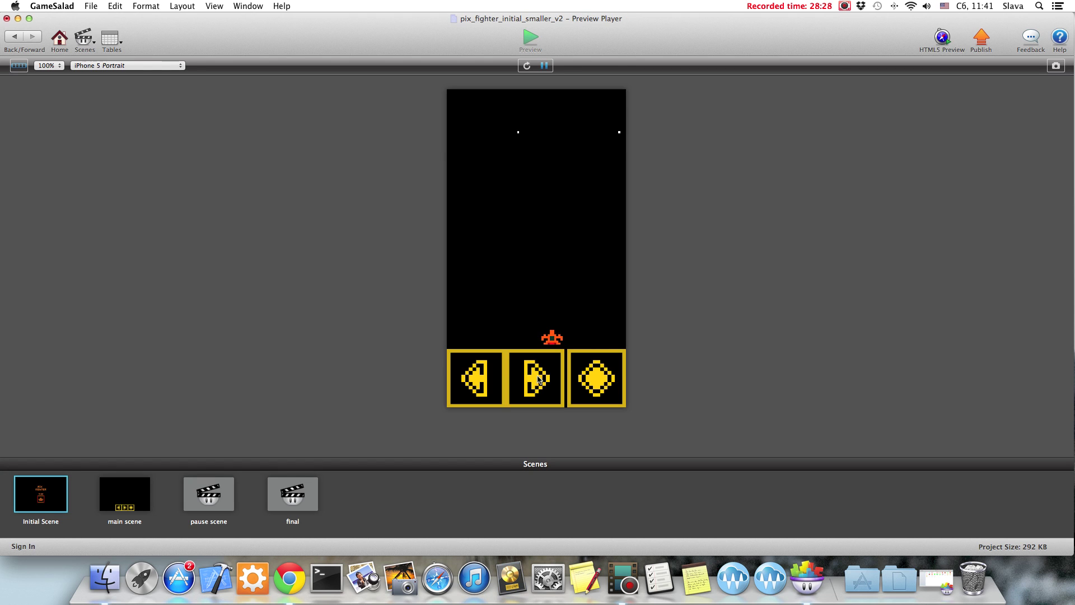
{"action": "left_click", "coordinate": [500, 378]}
{"action": "left_click", "coordinate": [531, 376]}
{"action": "left_click", "coordinate": [536, 377]}
{"action": "left_click", "coordinate": [536, 376]}
{"action": "left_click", "coordinate": [536, 376]}
{"action": "left_click", "coordinate": [14, 36]}
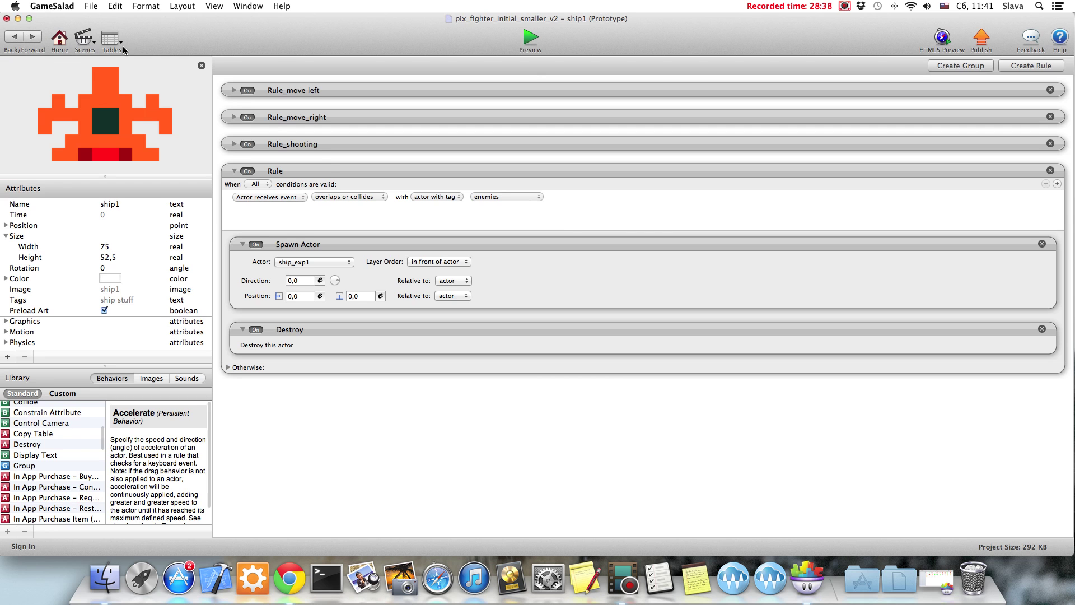
- Review the ship's collision rule and its Spawn Actor behavior, and check which actors carry the enemies tag
{"action": "left_click", "coordinate": [329, 166]}
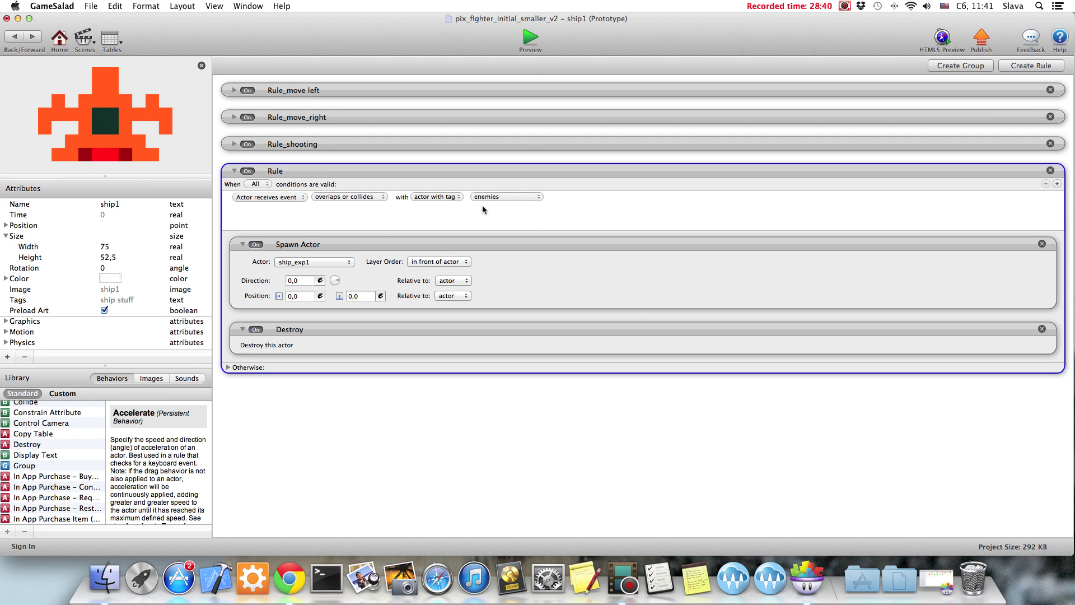
{"action": "left_click", "coordinate": [350, 247]}
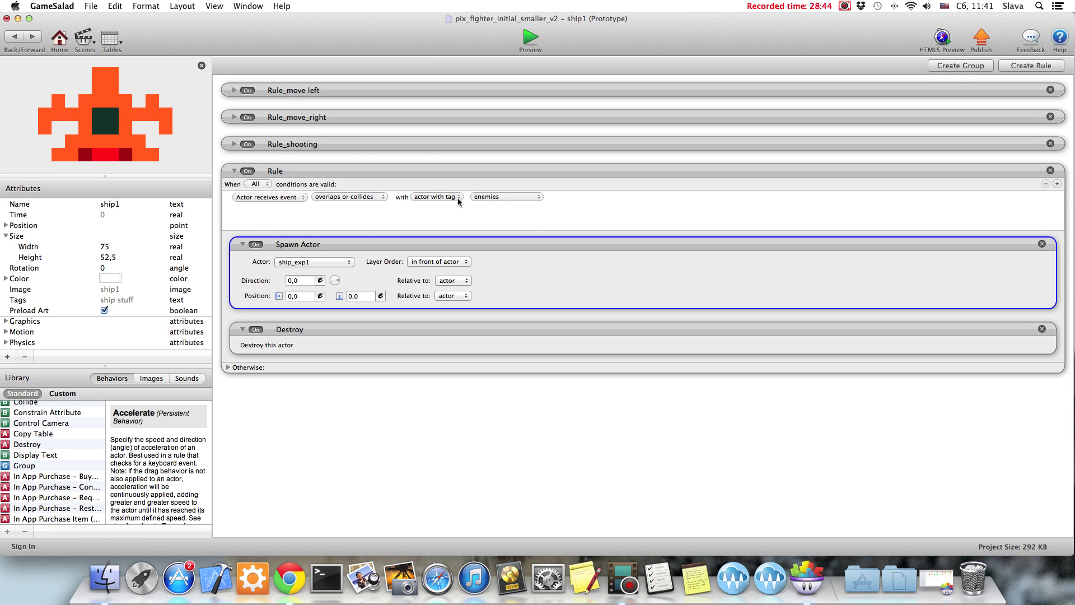
{"action": "left_click", "coordinate": [17, 41]}
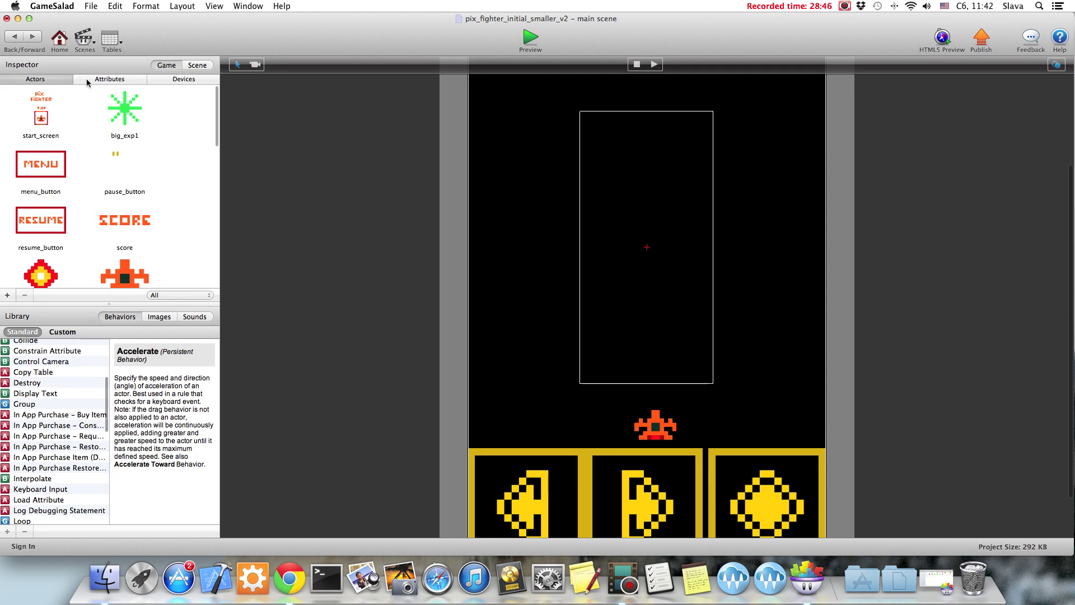
{"action": "left_click", "coordinate": [60, 40]}
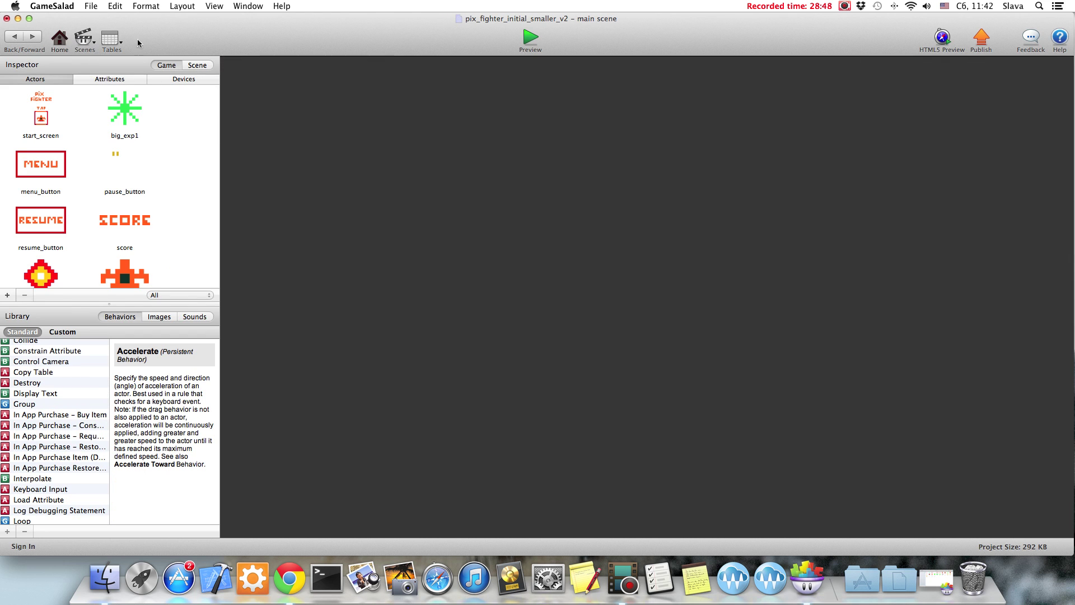
{"action": "left_click", "coordinate": [18, 93]}
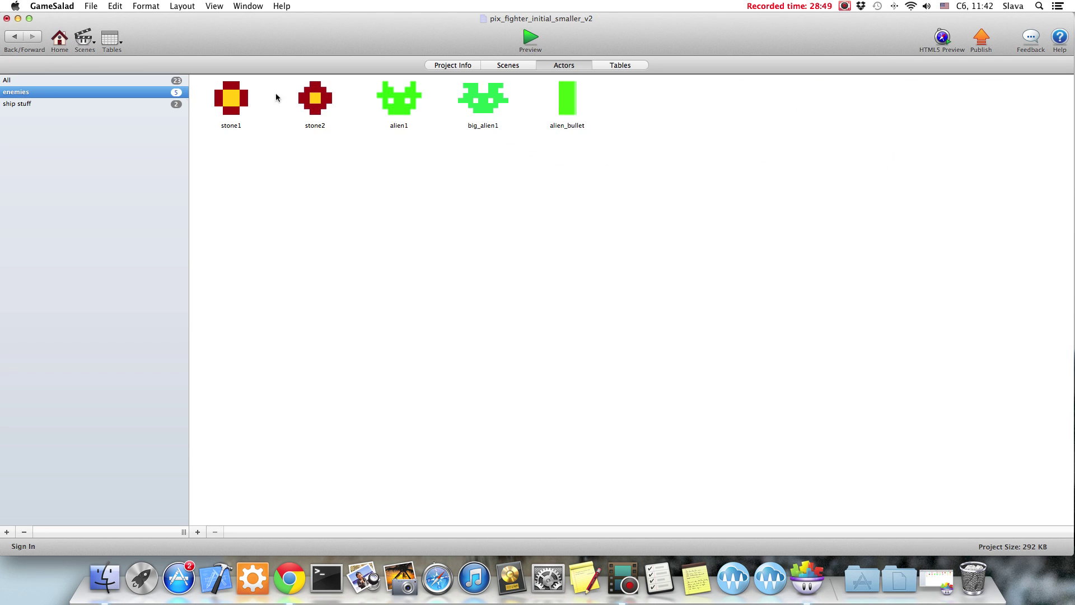
{"action": "left_click", "coordinate": [439, 106]}
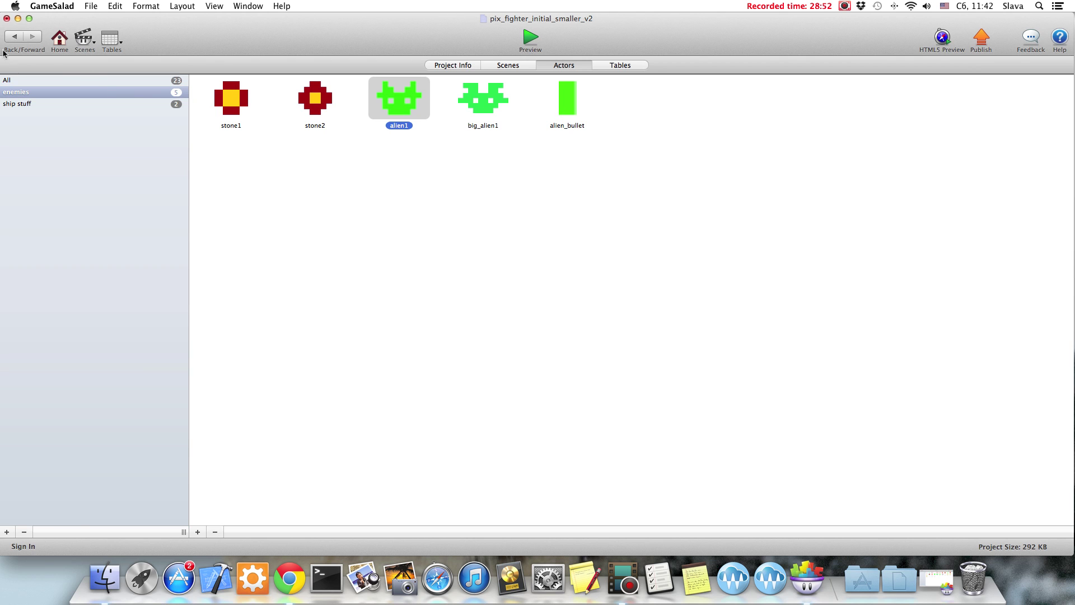
- Reopen the ship1 prototype from the main scene and inspect its Spawn Actor behavior and collision rule
{"action": "left_click", "coordinate": [15, 38]}
{"action": "double_click", "coordinate": [134, 225]}
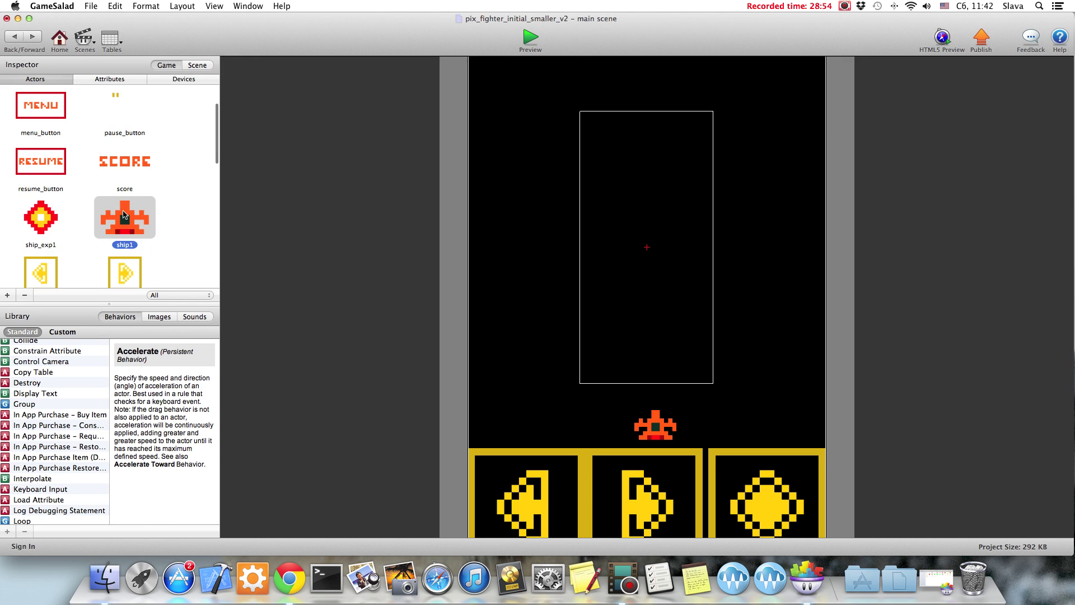
{"action": "left_click", "coordinate": [295, 248]}
{"action": "left_click", "coordinate": [322, 169]}
- Rerun the game preview, move the ship toward the descending enemies, and return to the ship1 actor
{"action": "left_click", "coordinate": [529, 39]}
{"action": "left_click", "coordinate": [538, 289]}
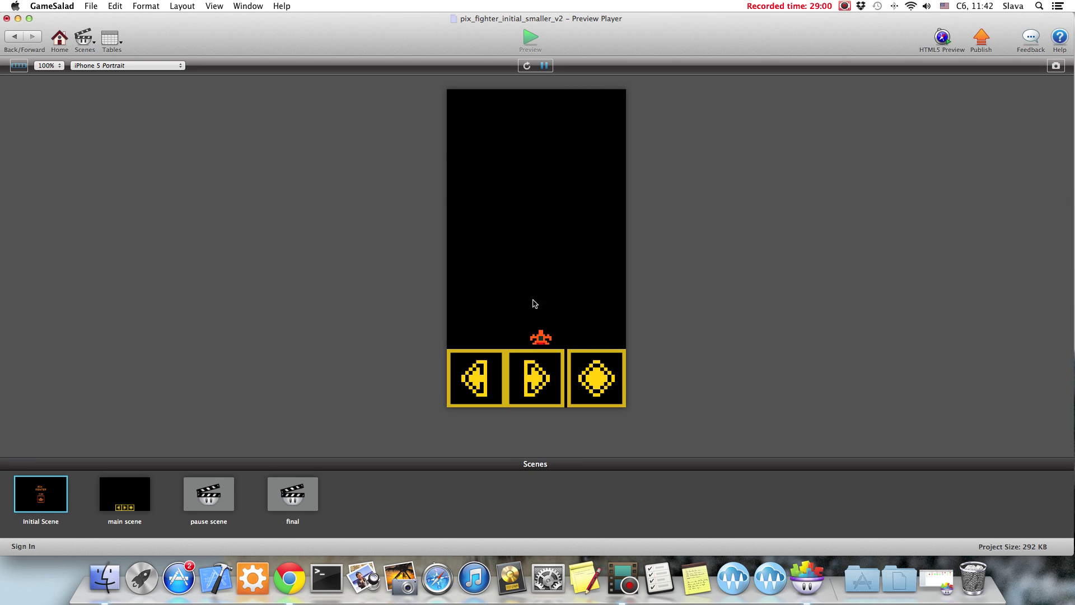
{"action": "left_click", "coordinate": [496, 371]}
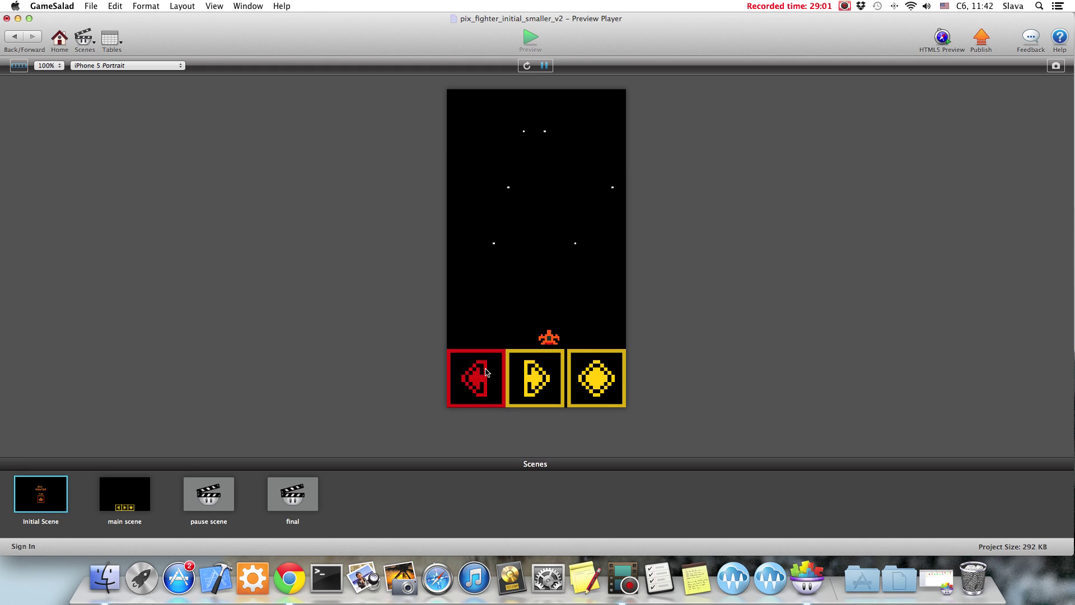
{"action": "left_click", "coordinate": [524, 386]}
{"action": "left_click", "coordinate": [524, 386]}
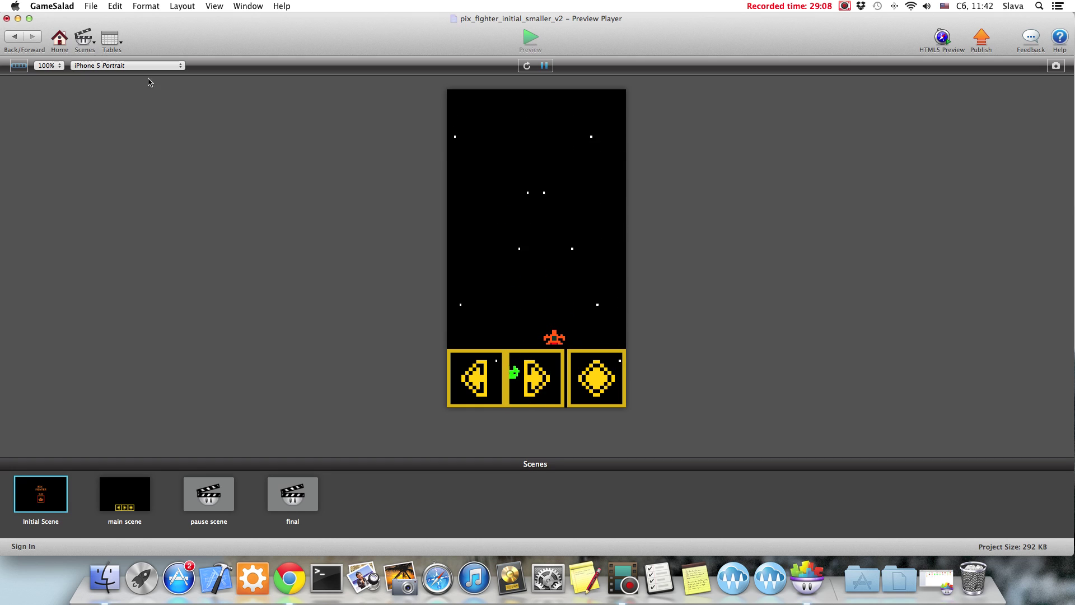
{"action": "left_click", "coordinate": [14, 36]}
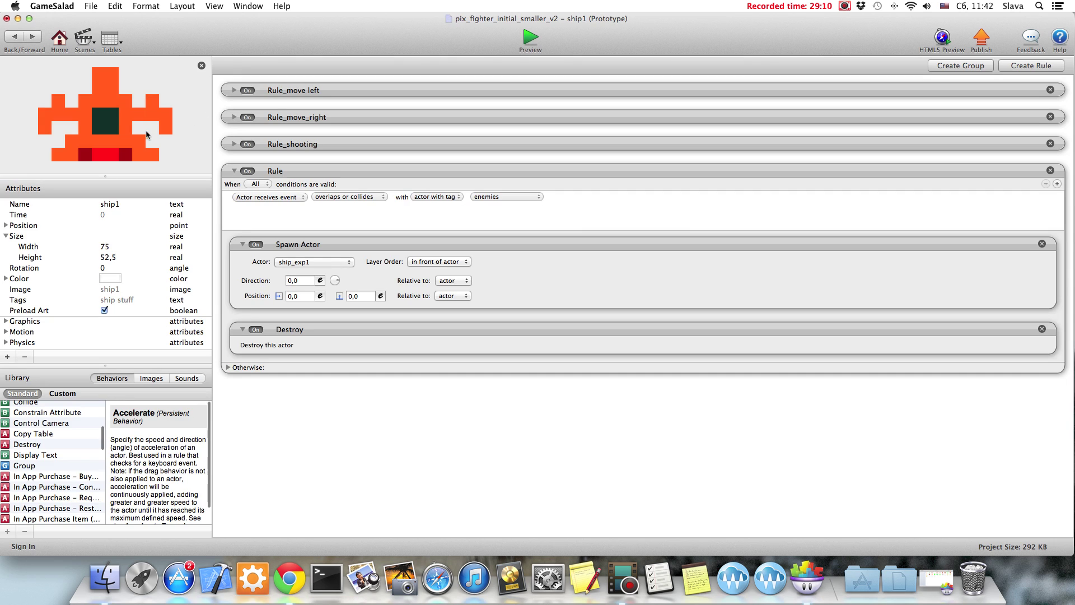
- Rename the ship's collision rule to "Rule destruction" and keep enemies as the tag in its condition
{"action": "double_click", "coordinate": [294, 172]}
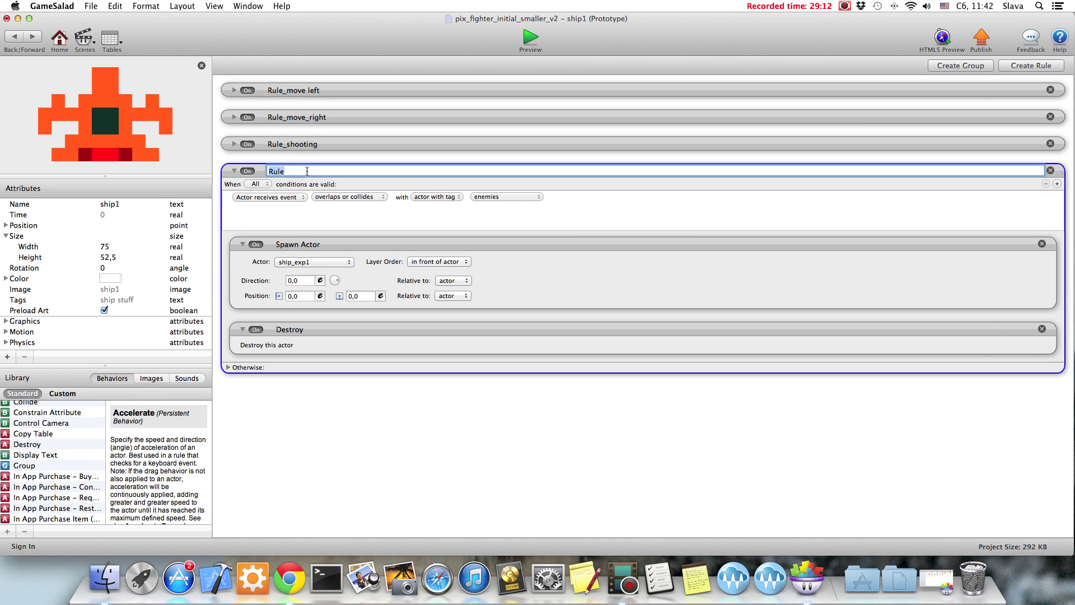
{"action": "type", "text": "Rule destruction"}
{"action": "key", "text": "Return"}
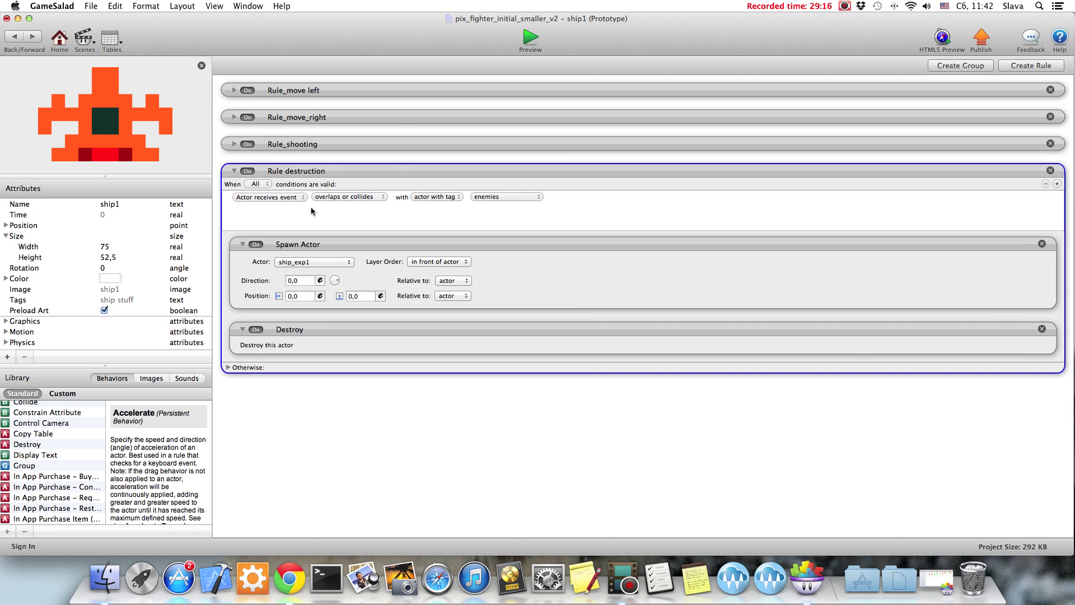
{"action": "left_click", "coordinate": [493, 198]}
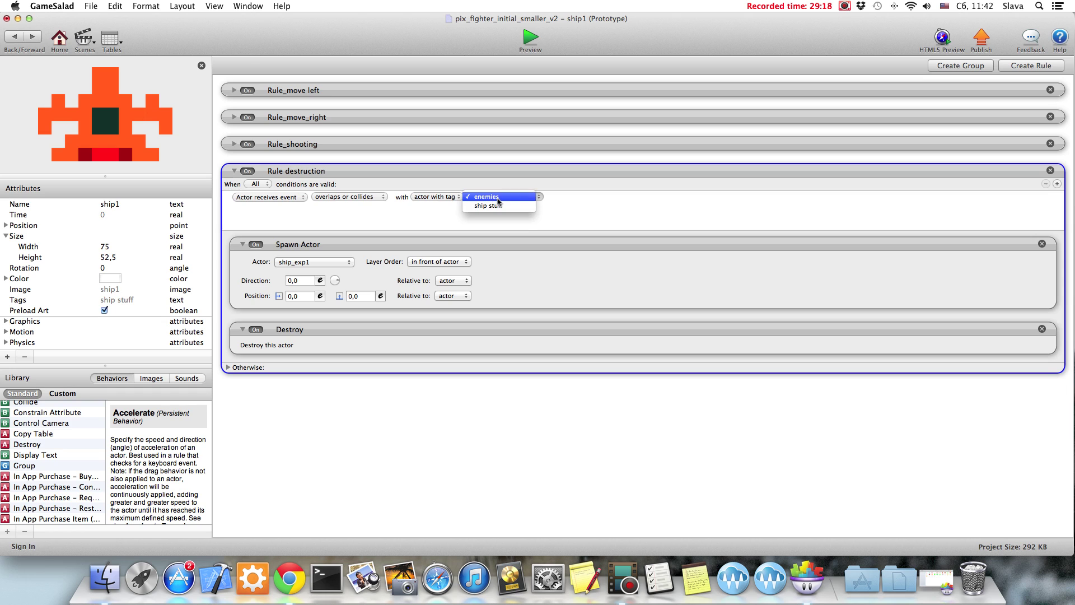
{"action": "left_click", "coordinate": [494, 198]}
- Review the Spawn Actor and Destroy behaviors in Rule destruction, and check the ship instance placed in the main scene
{"action": "left_click", "coordinate": [313, 248]}
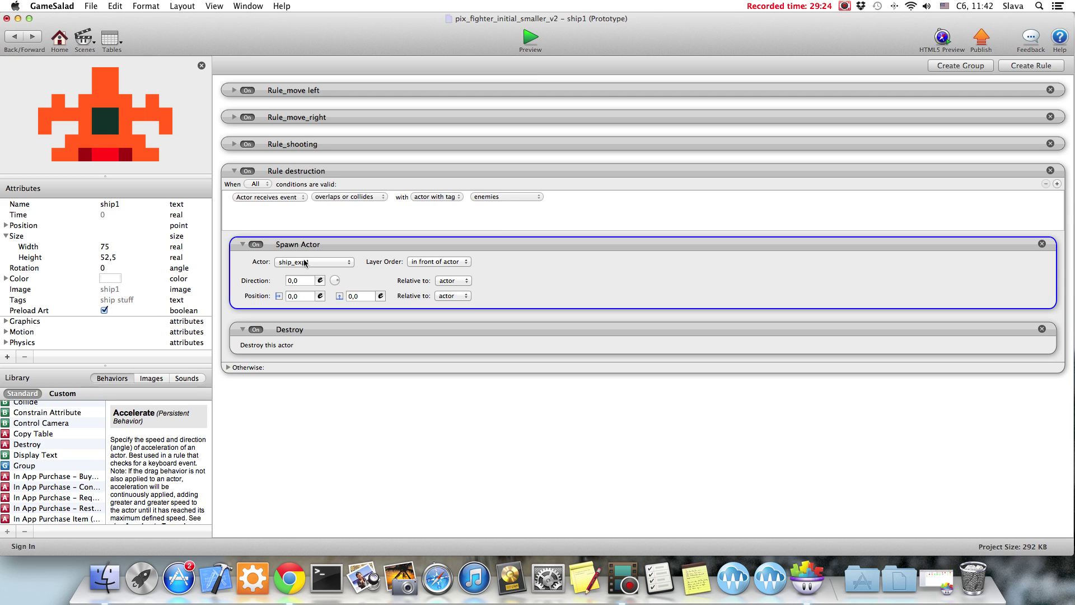
{"action": "left_click", "coordinate": [318, 333]}
{"action": "left_click", "coordinate": [325, 177]}
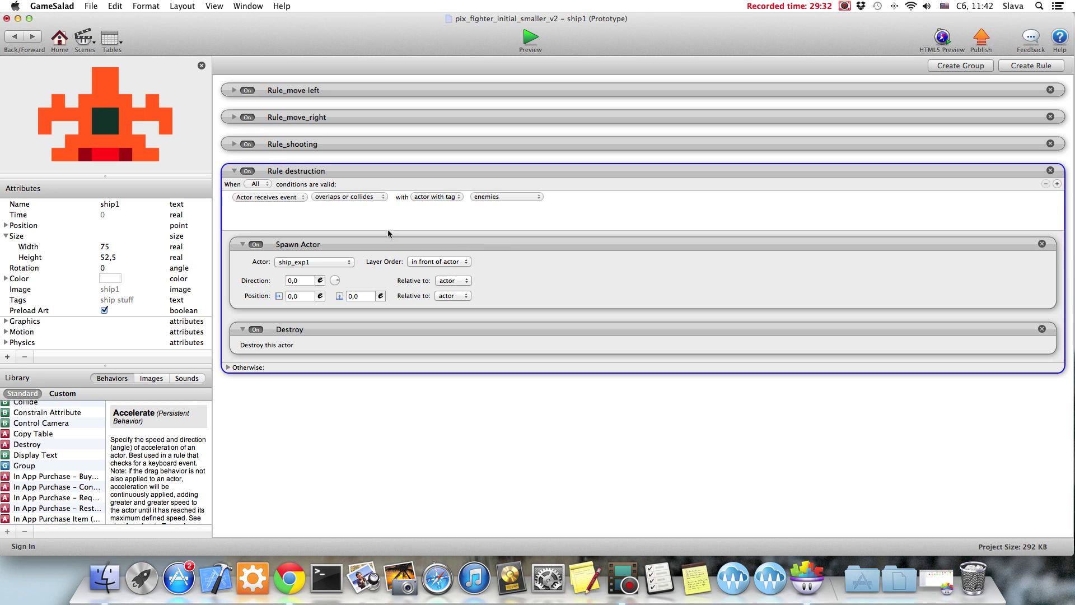
{"action": "left_click", "coordinate": [14, 37]}
{"action": "scroll", "coordinate": [162, 179], "scroll_direction": "down", "scroll_amount": 5}
{"action": "double_click", "coordinate": [655, 425]}
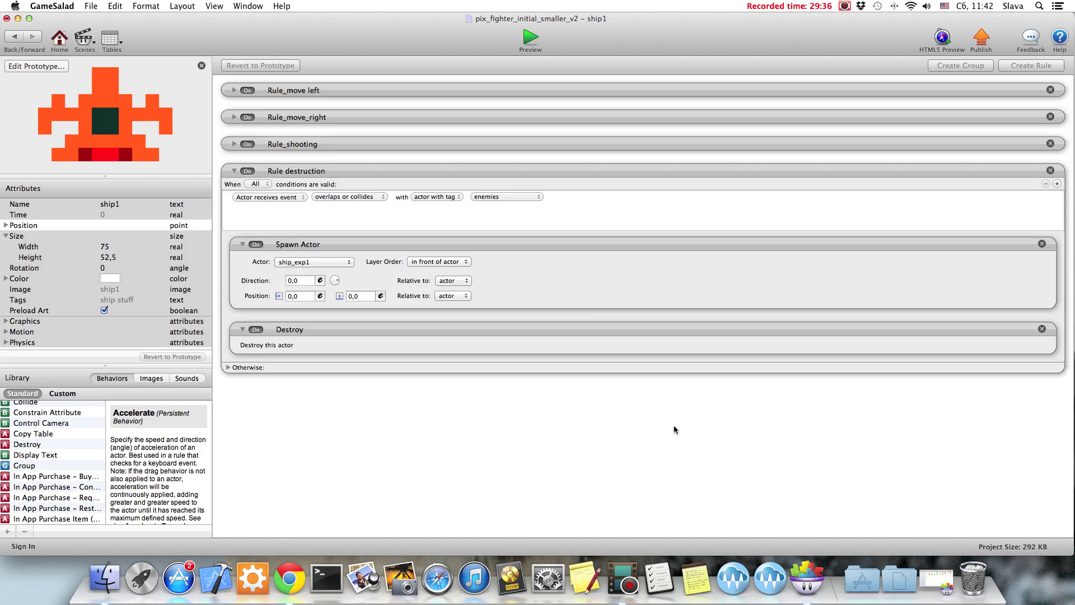
{"action": "left_click", "coordinate": [17, 37]}
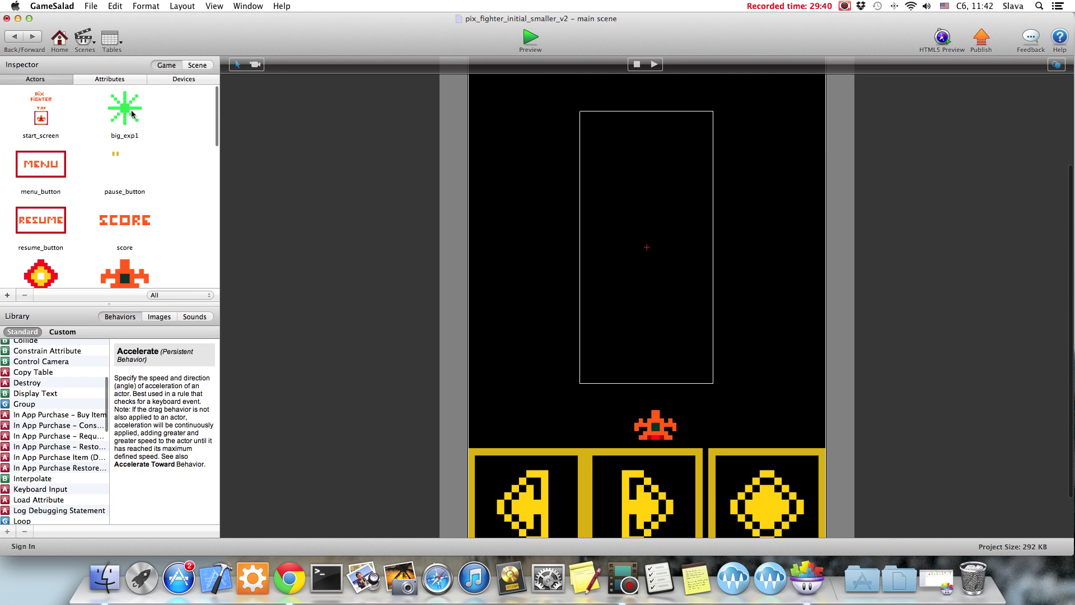
- Switch to the pix_fighter_iphone_smaller project and open its ship1 actor for comparison
{"action": "key", "text": "ctrl+Up"}
{"action": "key", "text": "ctrl+Up"}
{"action": "key", "text": "ctrl+Up"}
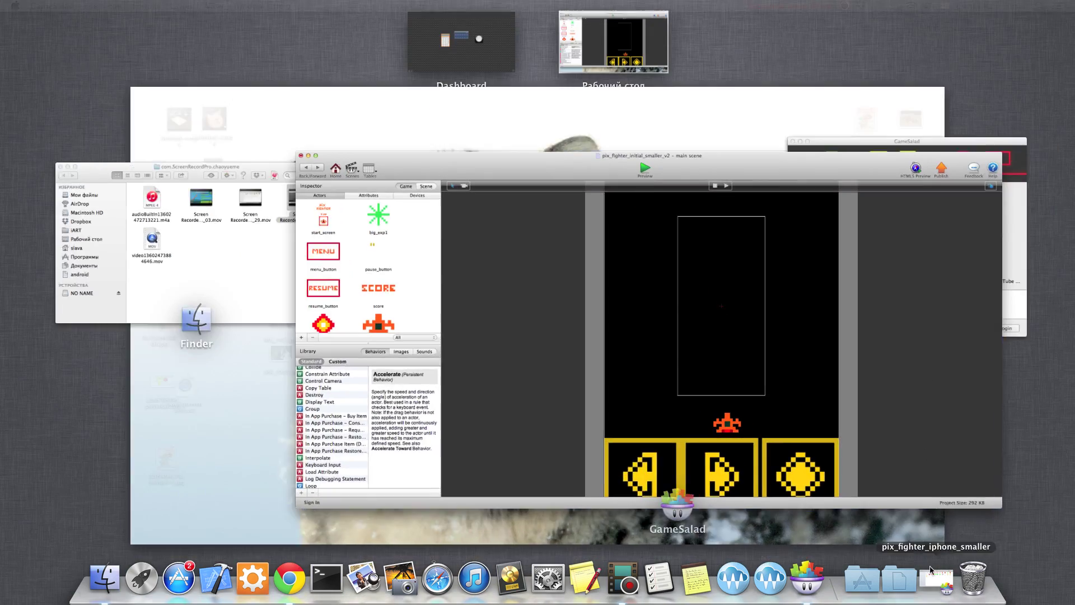
{"action": "left_click", "coordinate": [930, 570]}
{"action": "left_click", "coordinate": [823, 105]}
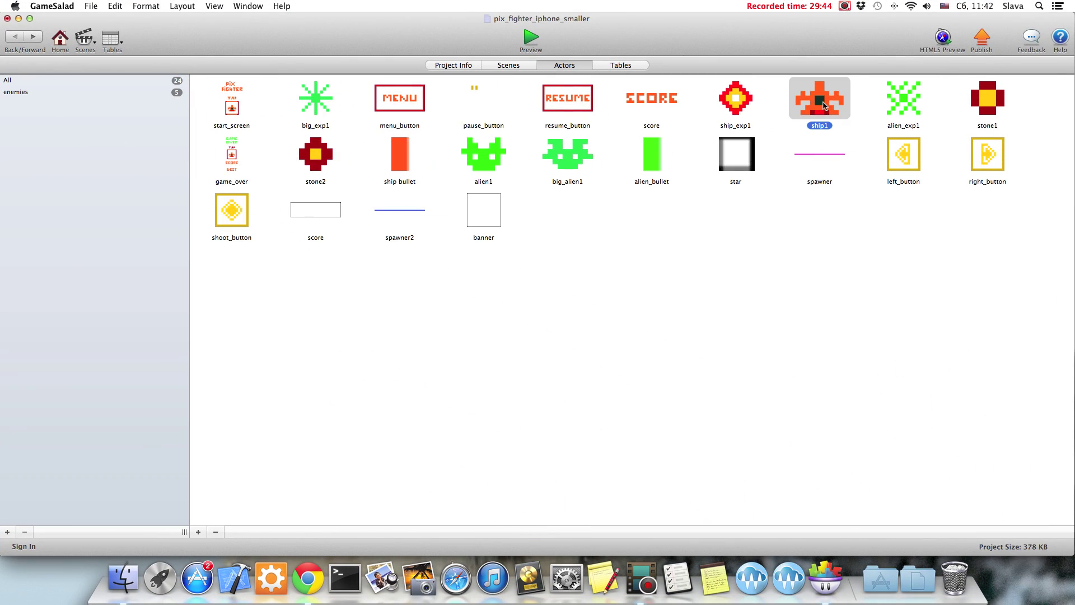
{"action": "double_click", "coordinate": [823, 103]}
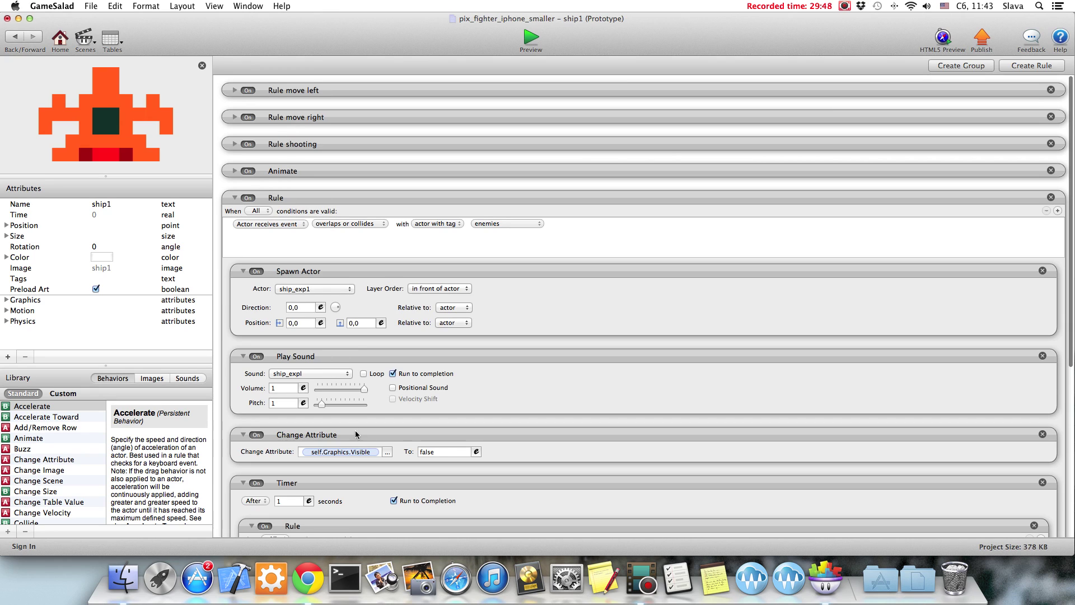
- Examine the behaviors inside the reference ship's collision rule and the actors tagged enemies in that project
{"action": "scroll", "coordinate": [362, 481], "scroll_direction": "down", "scroll_amount": 5}
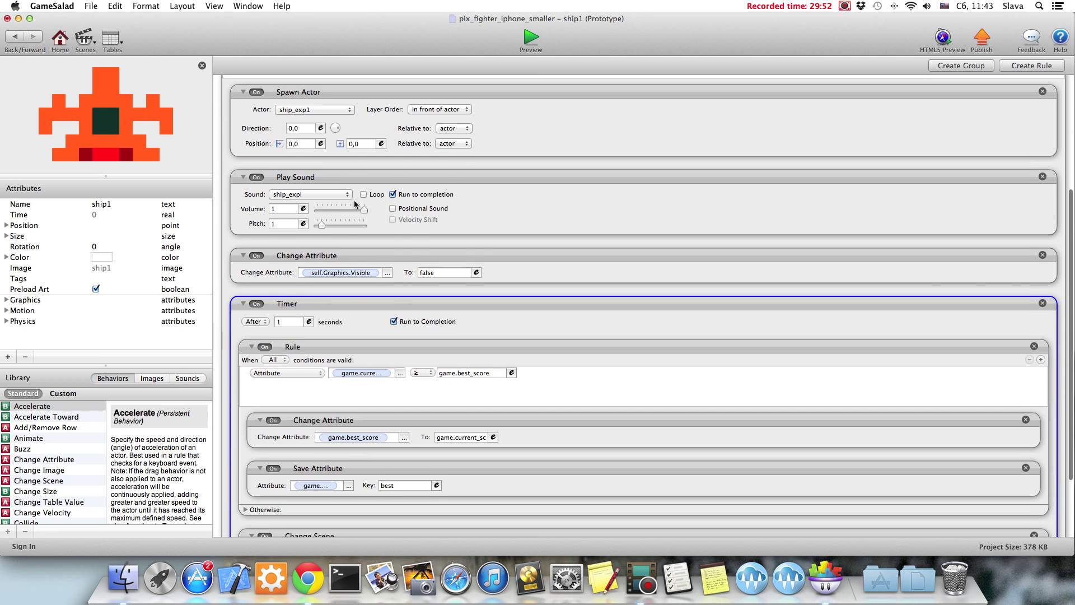
{"action": "left_click", "coordinate": [355, 205]}
{"action": "scroll", "coordinate": [352, 190], "scroll_direction": "up", "scroll_amount": 2}
{"action": "scroll", "coordinate": [307, 171], "scroll_direction": "up", "scroll_amount": 3}
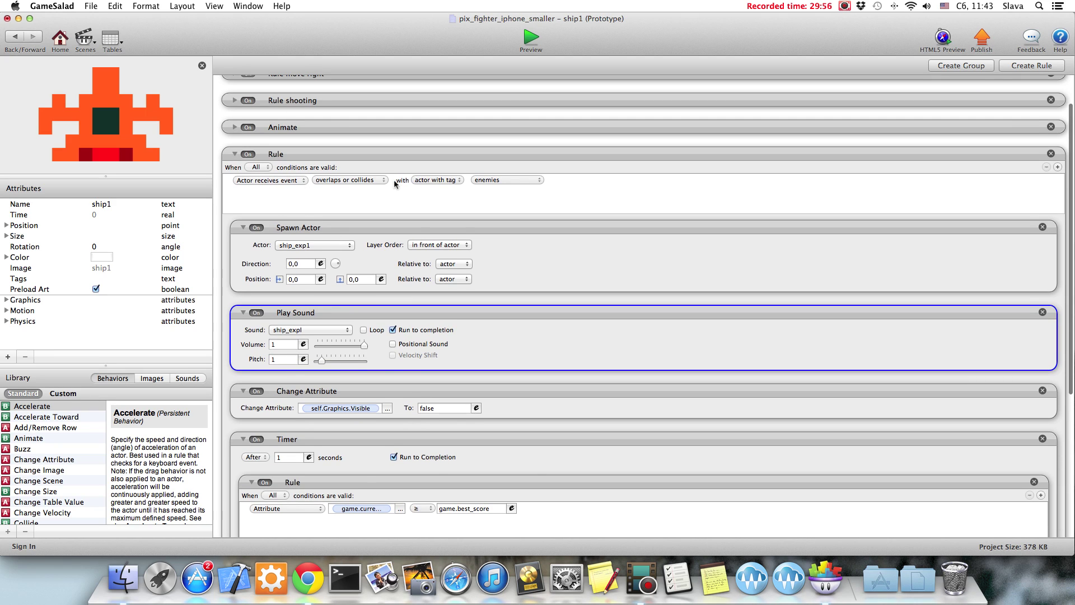
{"action": "left_click", "coordinate": [60, 38]}
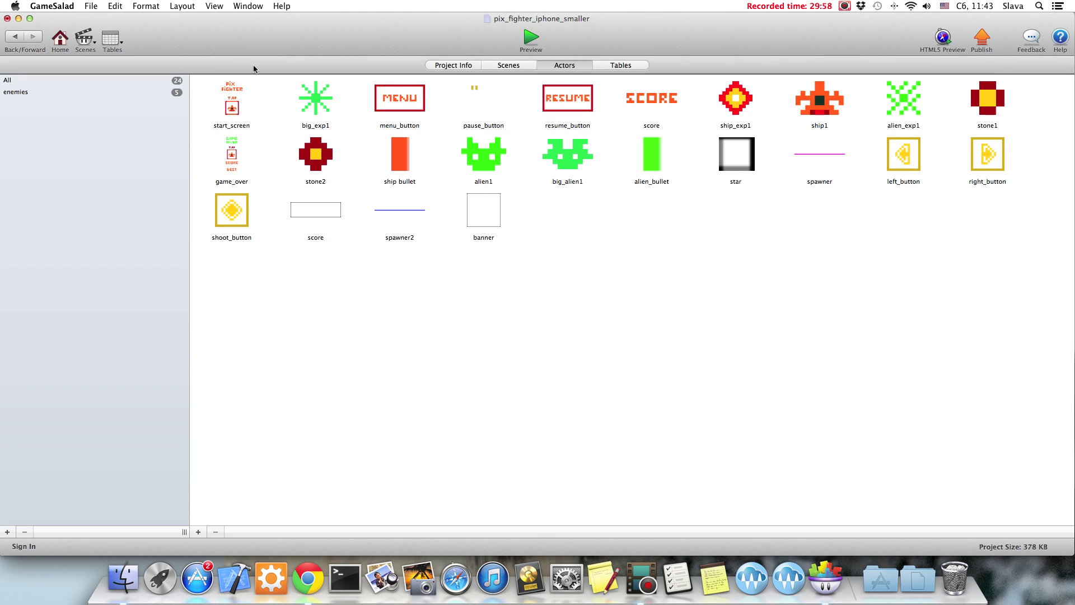
{"action": "left_click", "coordinate": [10, 94]}
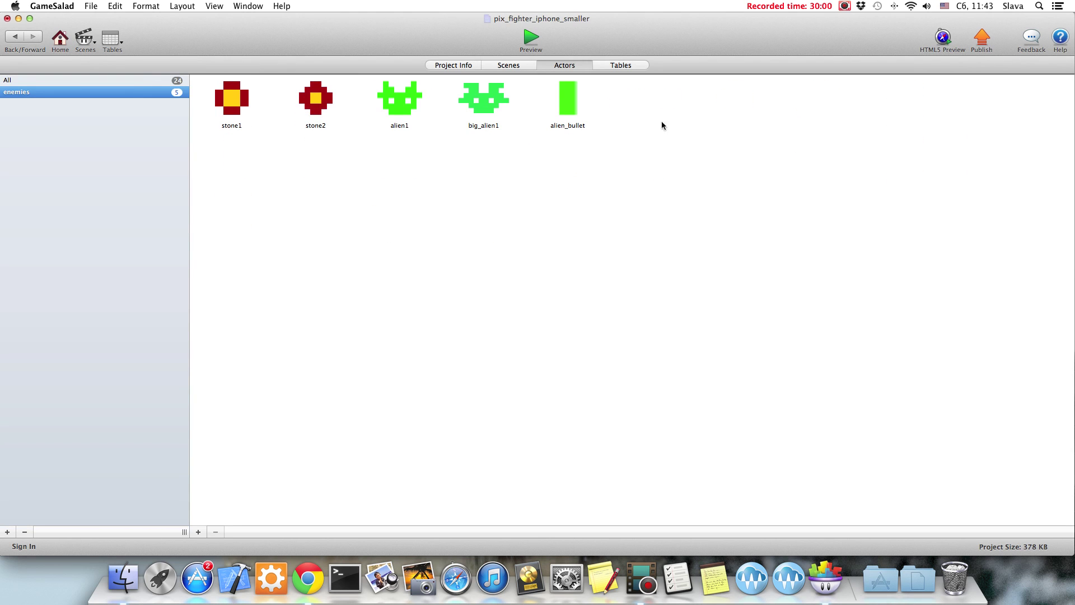
- Return to pix_fighter_initial_smaller_v2 and compare ship1's Rule destruction and the actors tagged enemies with the reference project
{"action": "left_click", "coordinate": [18, 19]}
{"action": "scroll", "coordinate": [148, 232], "scroll_direction": "down", "scroll_amount": 4}
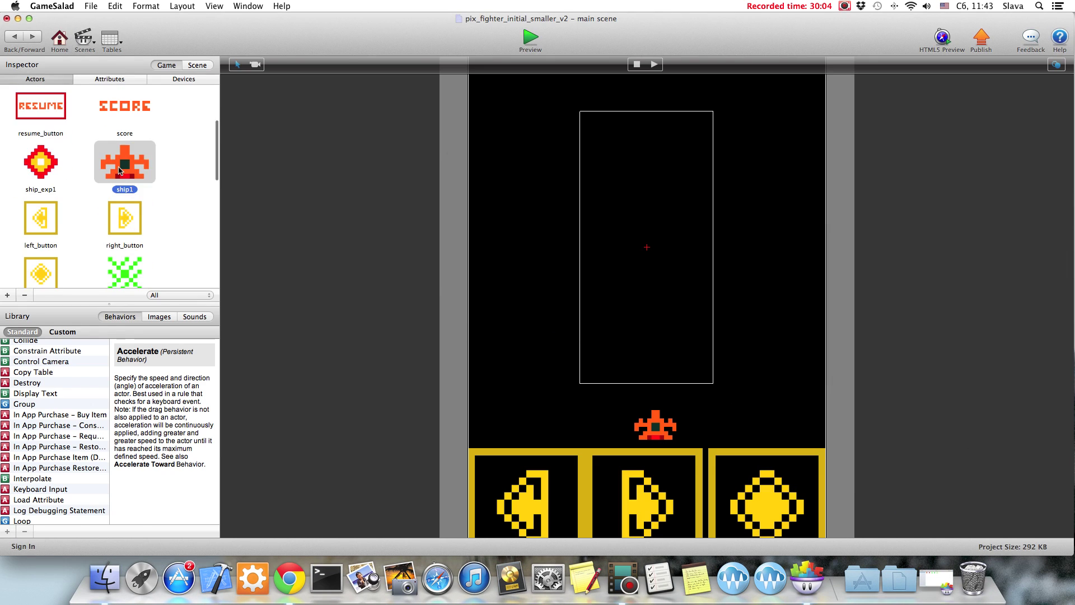
{"action": "double_click", "coordinate": [120, 168]}
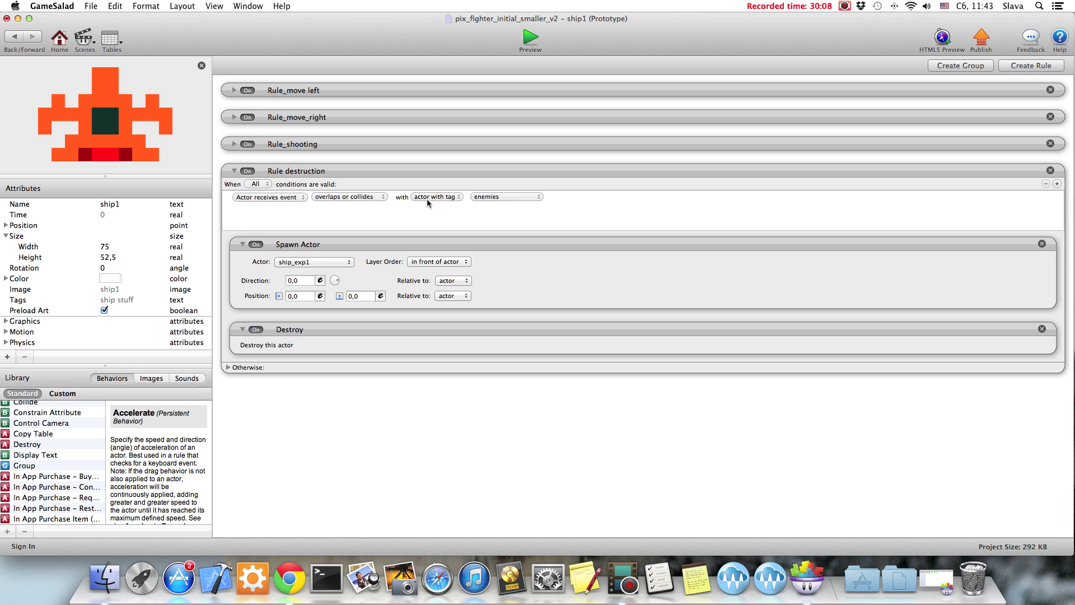
{"action": "left_click", "coordinate": [70, 39]}
{"action": "left_click", "coordinate": [70, 92]}
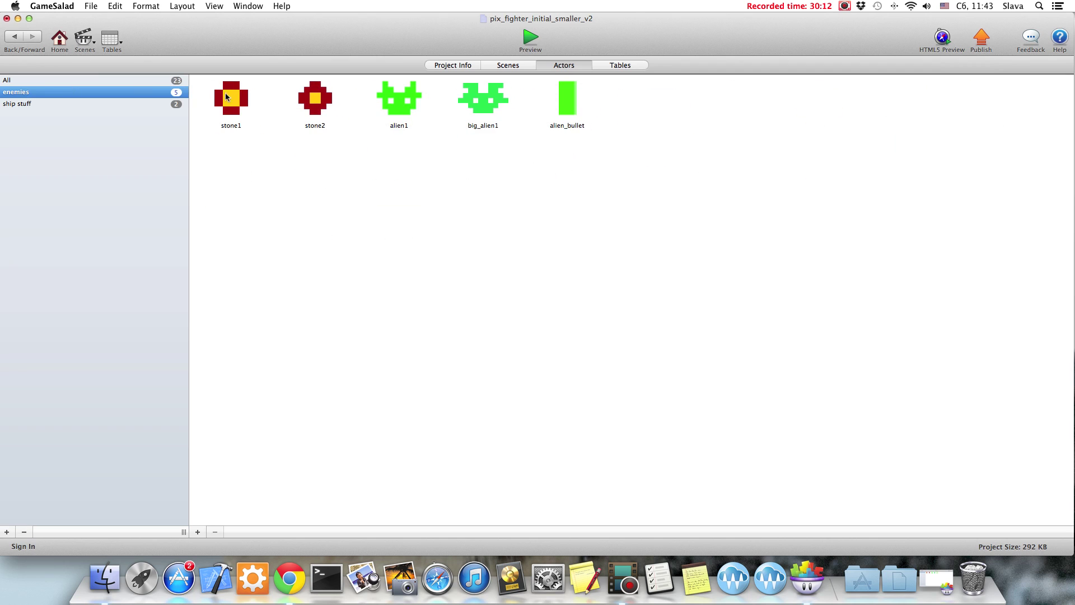
- Preview pix_fighter_initial_smaller_v2 once more and steer the ship into the aliens to test Rule destruction
{"action": "left_click", "coordinate": [526, 44]}
{"action": "left_click", "coordinate": [511, 249]}
{"action": "left_click", "coordinate": [526, 373]}
{"action": "left_click", "coordinate": [477, 373]}
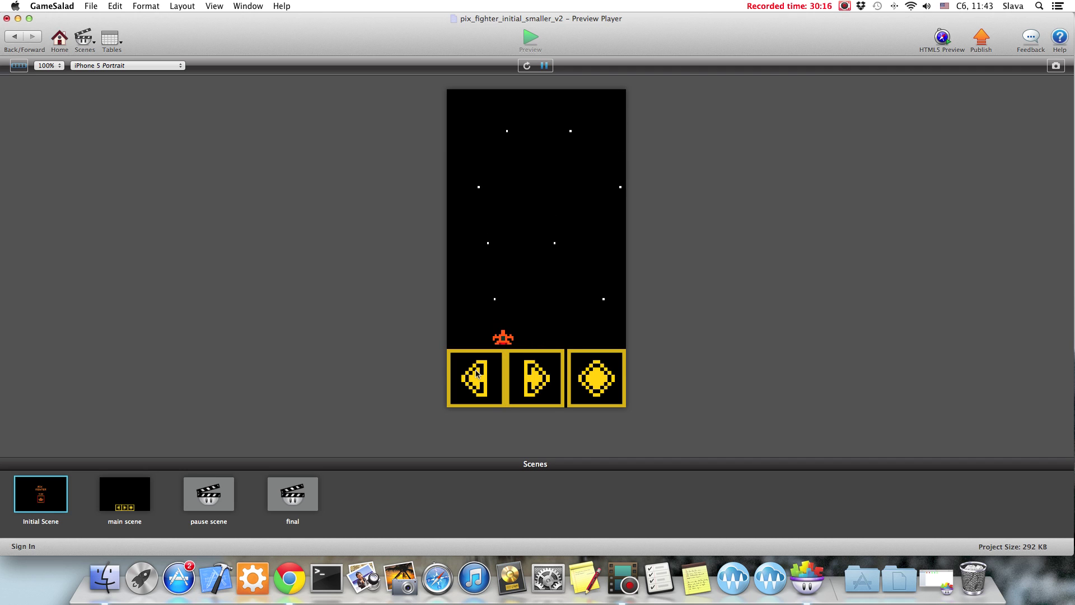
{"action": "left_click", "coordinate": [532, 377]}
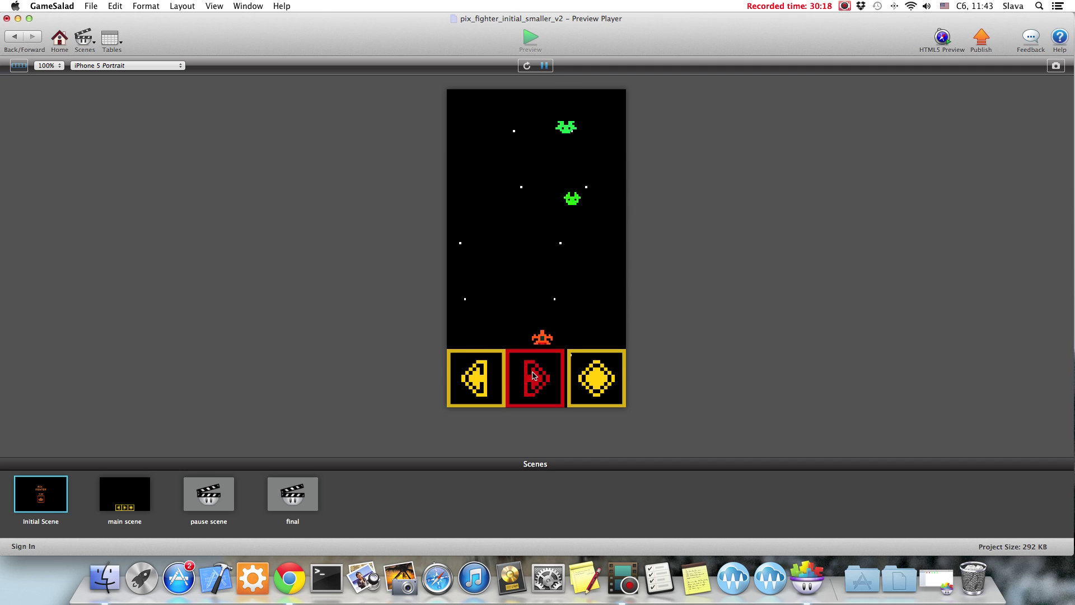
{"action": "left_click", "coordinate": [532, 377]}
{"action": "left_click", "coordinate": [495, 376]}
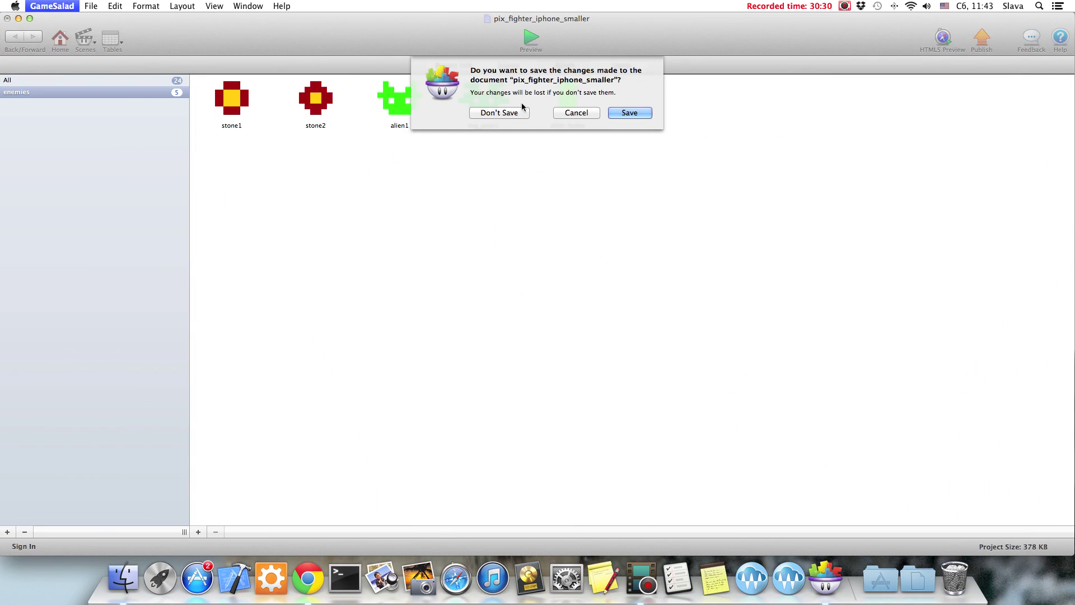
- Discard the changes to pix_fighter_iphone_smaller, relaunch GameSalad and open the pix_fighter_initial_smaller_v2 project
{"action": "left_click", "coordinate": [504, 114]}
{"action": "key", "text": "super+h"}
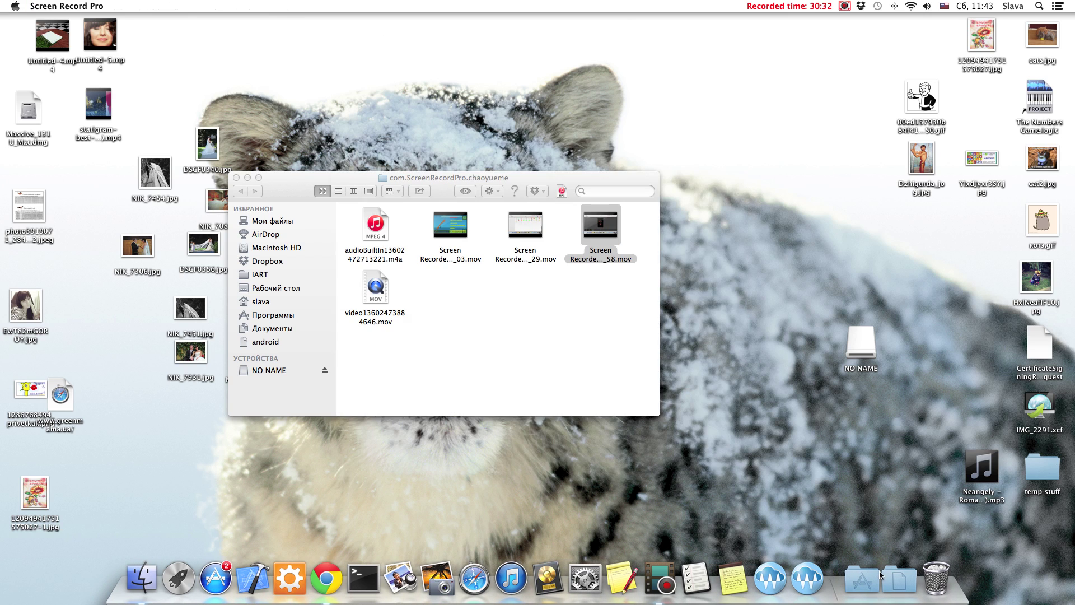
{"action": "left_click", "coordinate": [863, 578]}
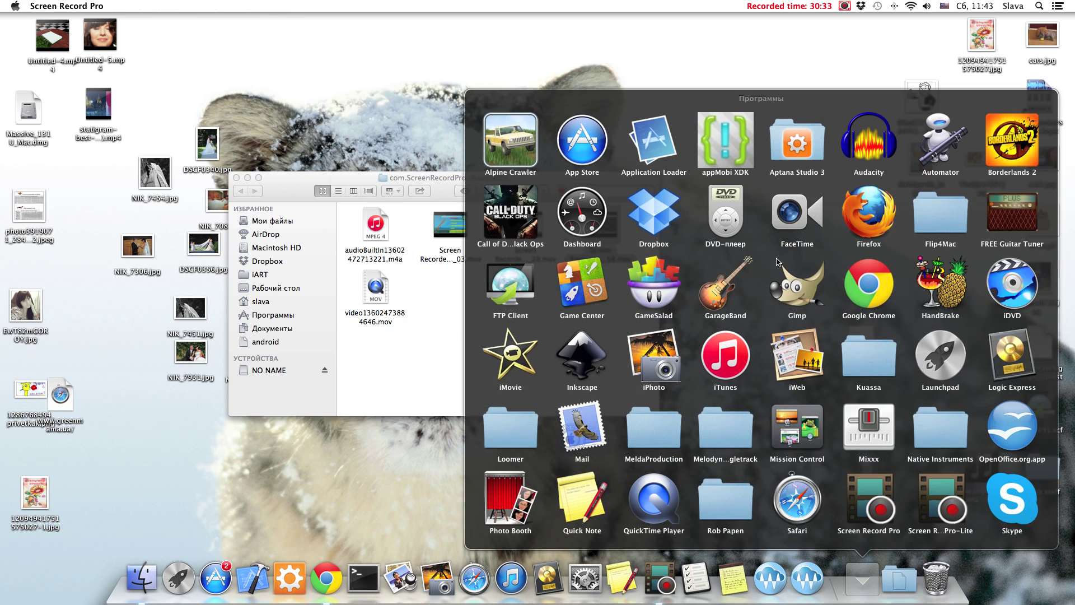
{"action": "left_click", "coordinate": [638, 287]}
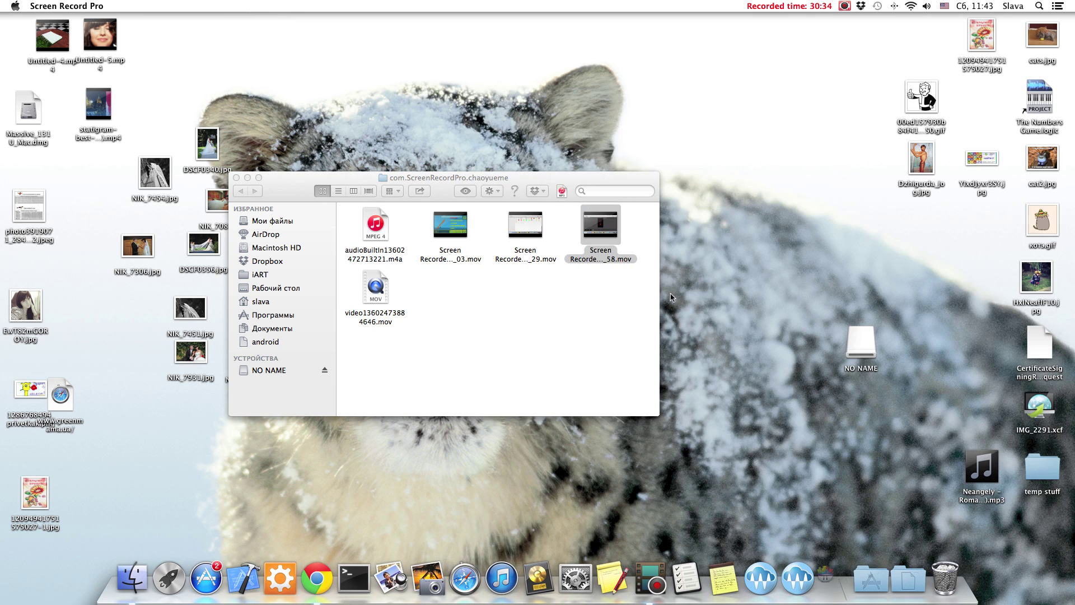
{"action": "left_click", "coordinate": [628, 212]}
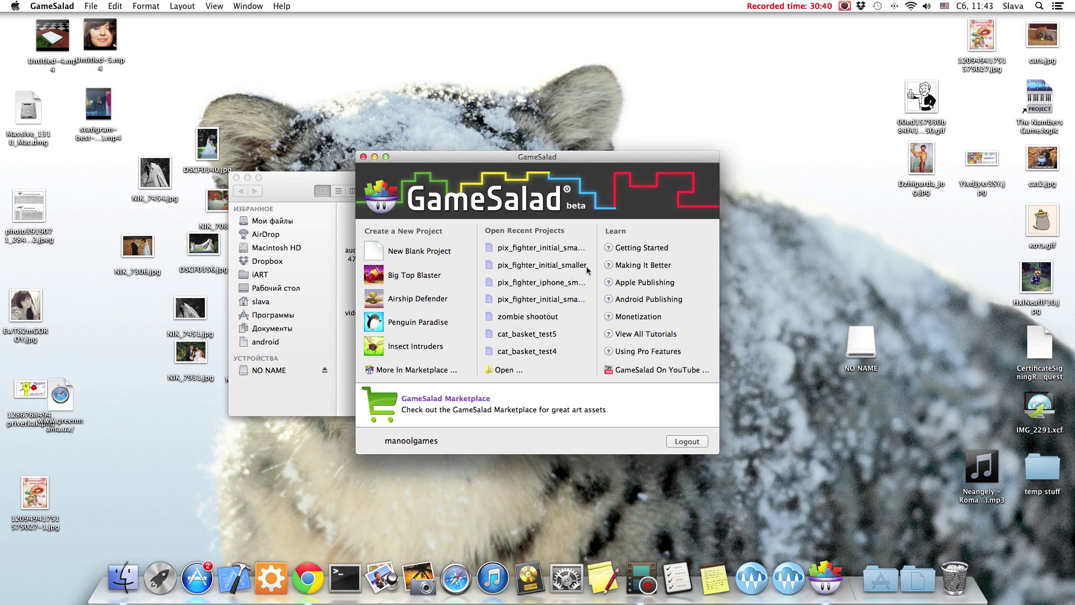
{"action": "left_click", "coordinate": [501, 370]}
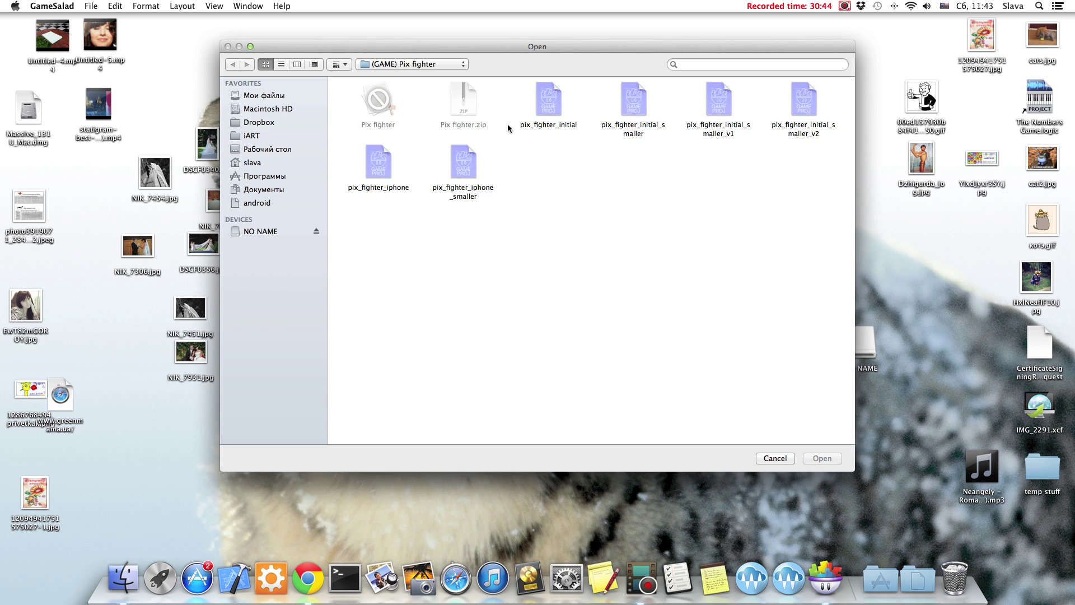
{"action": "double_click", "coordinate": [806, 115]}
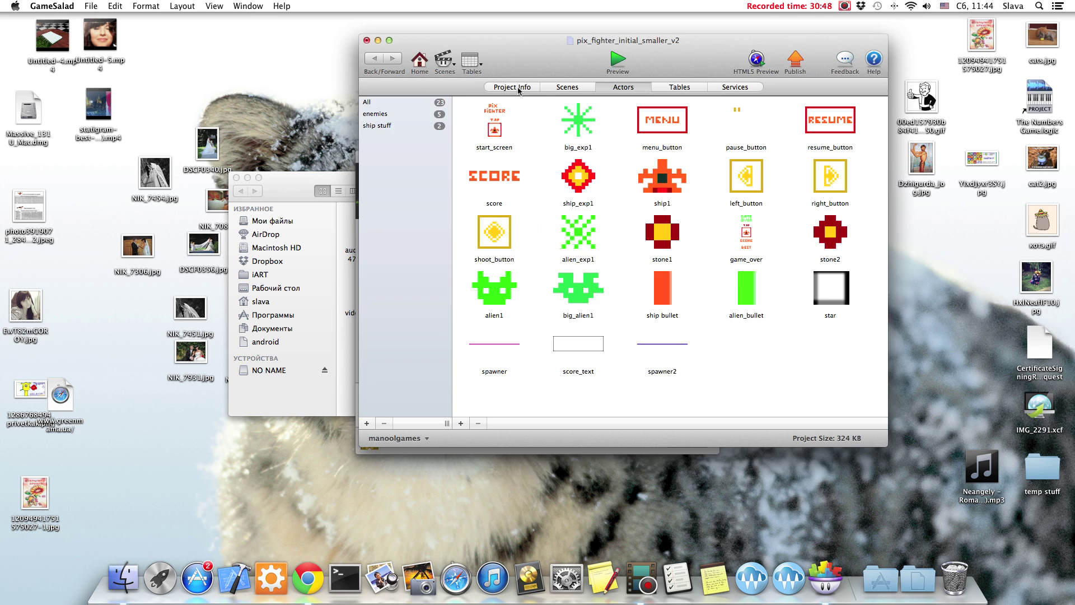
- Preview the reopened project and steer the ship toward the aliens to check its collision behavior
{"action": "left_click", "coordinate": [629, 58]}
{"action": "left_click", "coordinate": [624, 241]}
{"action": "left_click", "coordinate": [627, 358]}
{"action": "key", "text": "Left"}
{"action": "key", "text": "Right"}
{"action": "key", "text": "Left"}
{"action": "left_click", "coordinate": [637, 379]}
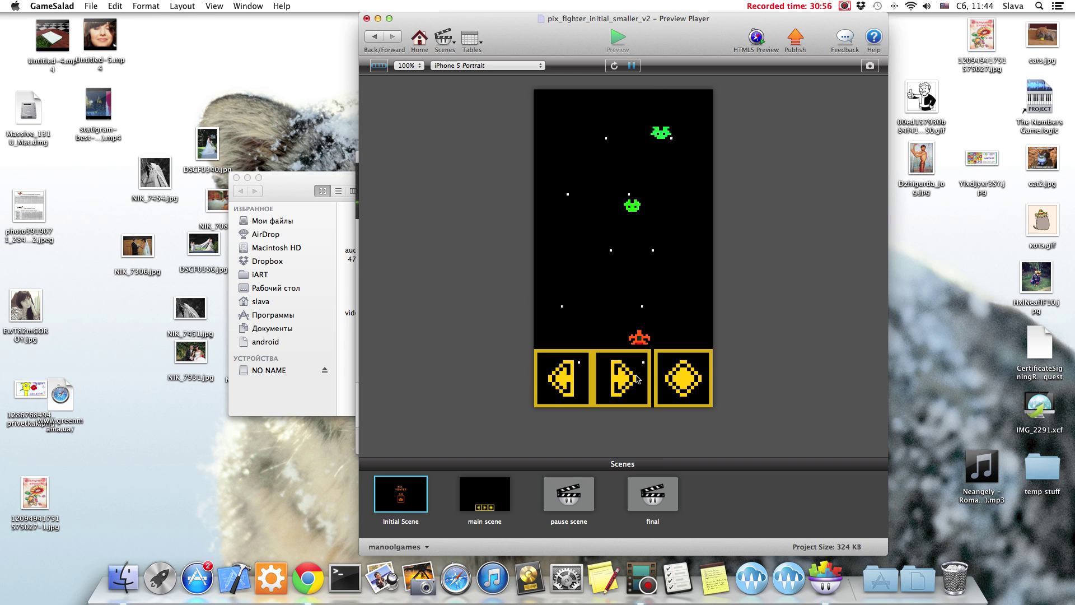
{"action": "left_click", "coordinate": [420, 42]}
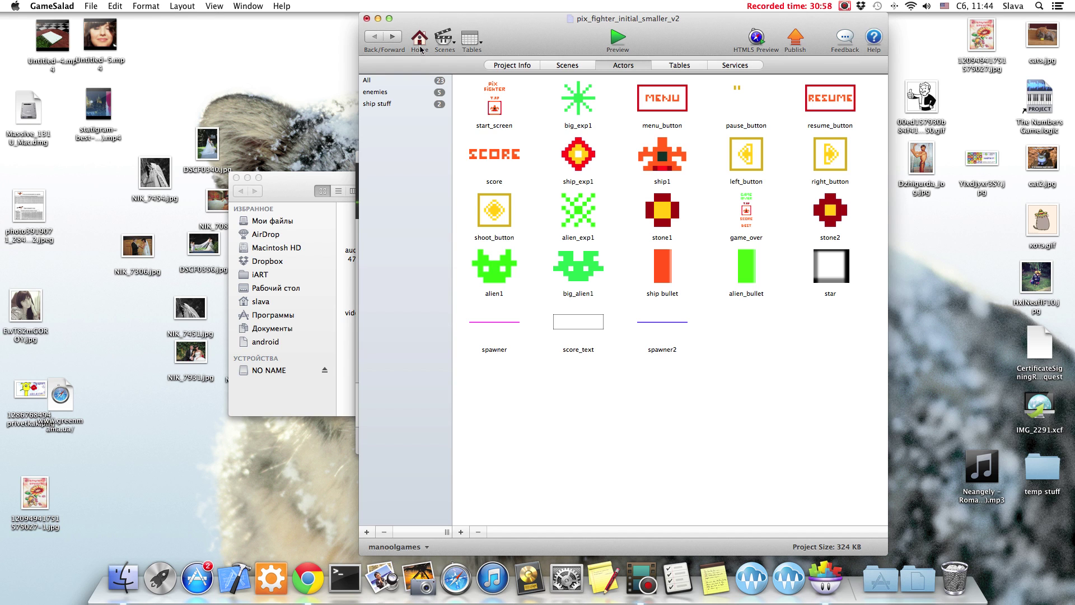
- Open the ship1 actor and set the Rule destruction condition to overlaps or collides with actor of type alien1
{"action": "left_click", "coordinate": [388, 19]}
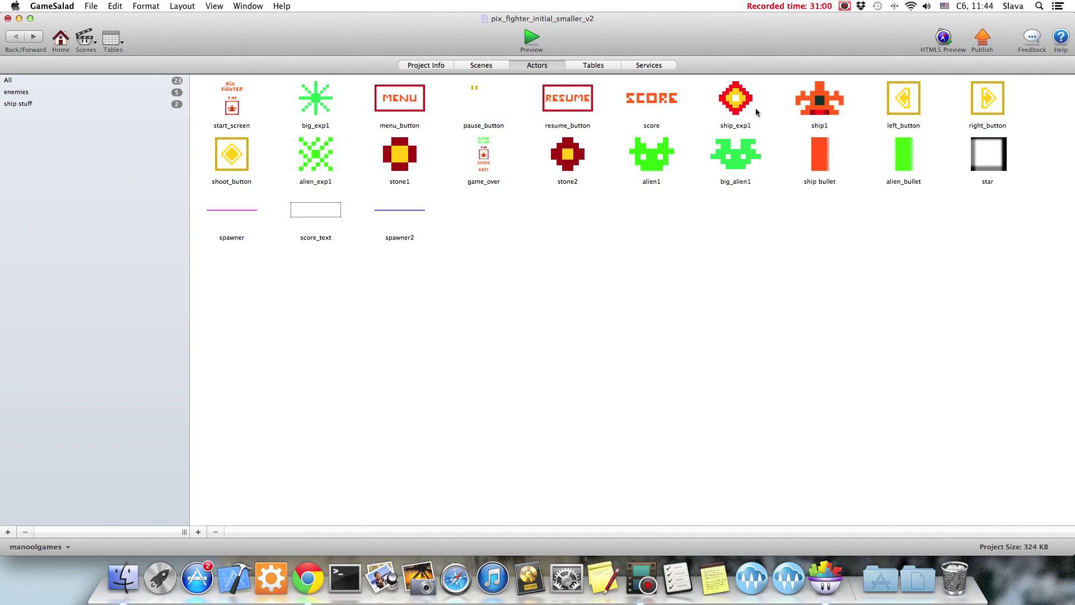
{"action": "double_click", "coordinate": [801, 110]}
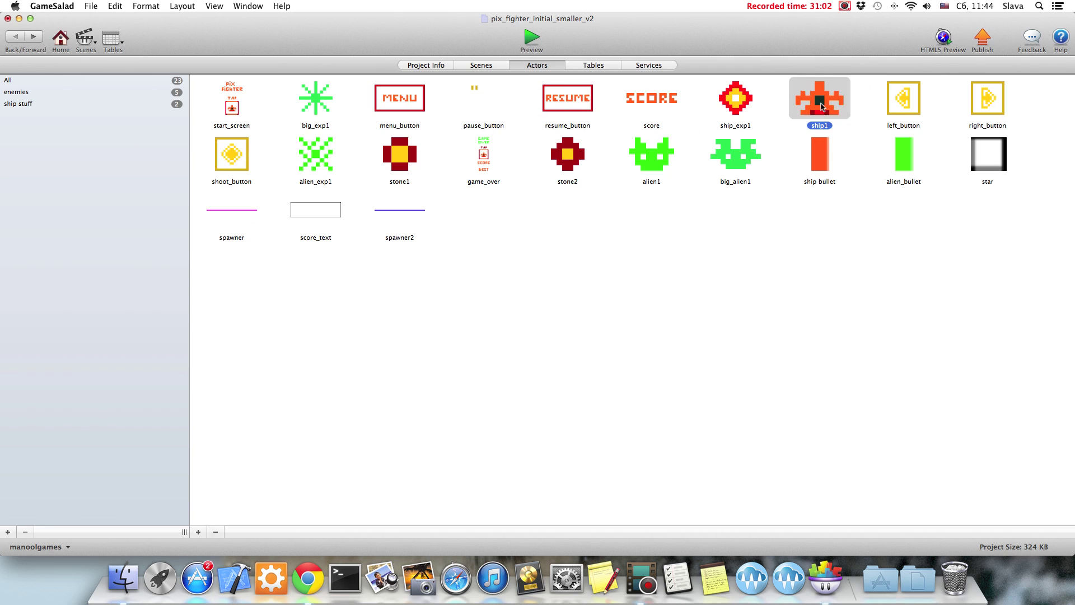
{"action": "left_click", "coordinate": [477, 196]}
{"action": "left_click", "coordinate": [442, 197]}
{"action": "left_click", "coordinate": [441, 189]}
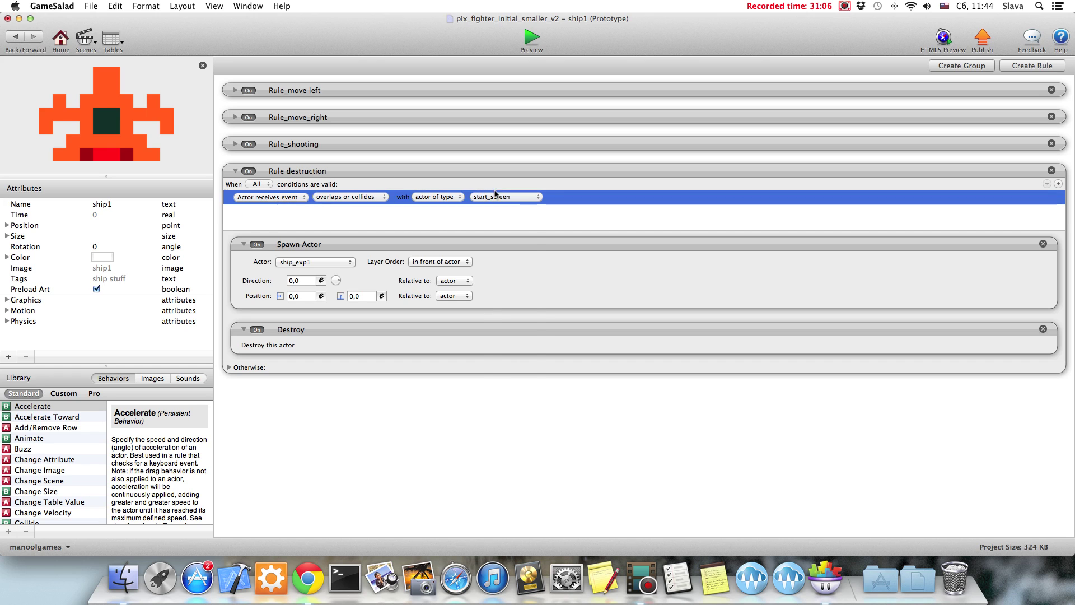
{"action": "left_click", "coordinate": [495, 197]}
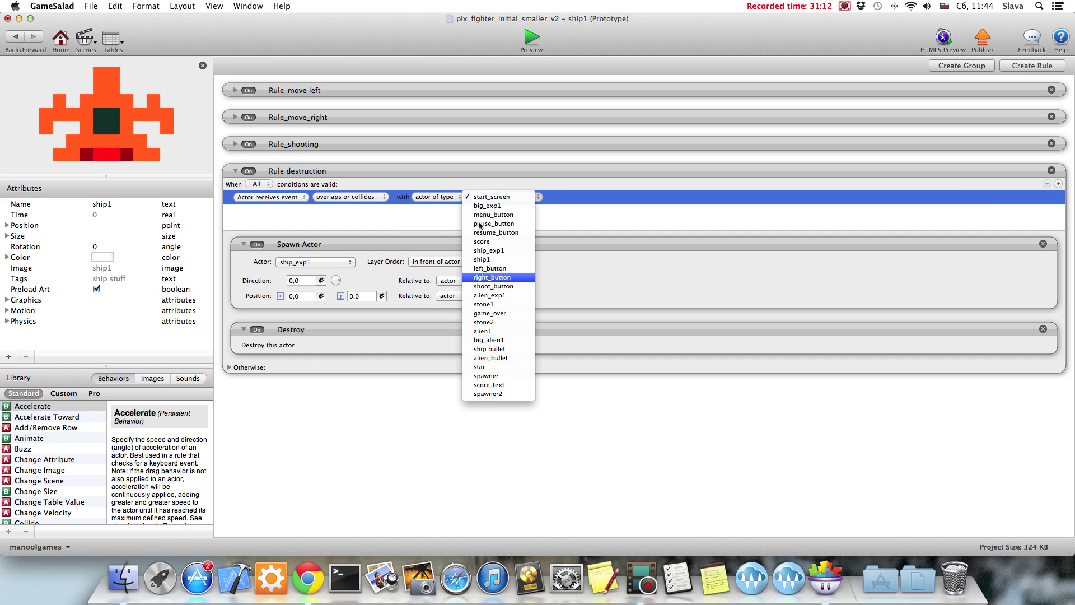
{"action": "left_click", "coordinate": [488, 339]}
{"action": "left_click", "coordinate": [503, 197]}
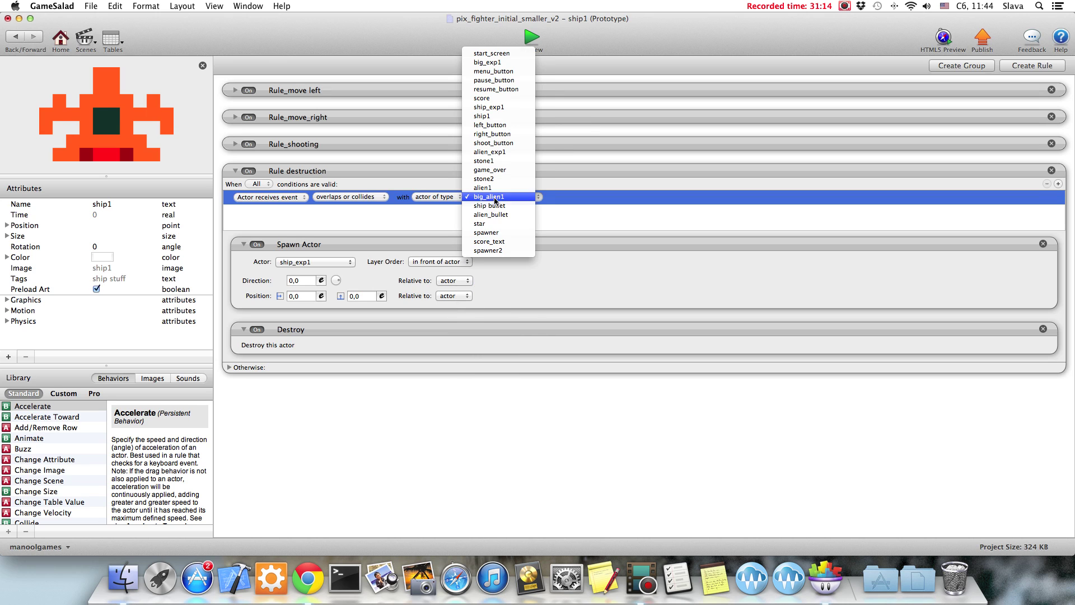
{"action": "left_click", "coordinate": [485, 188]}
- Preview the game and steer the ship into an alien to test the alien1 collision condition
{"action": "left_click", "coordinate": [531, 37]}
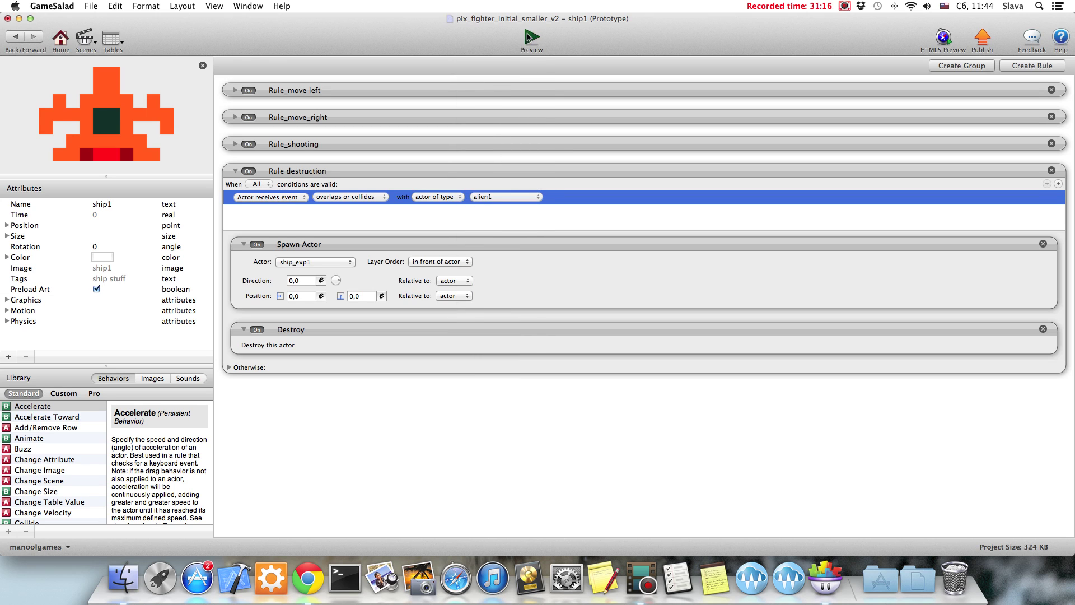
{"action": "left_click", "coordinate": [537, 279]}
{"action": "left_click", "coordinate": [533, 379]}
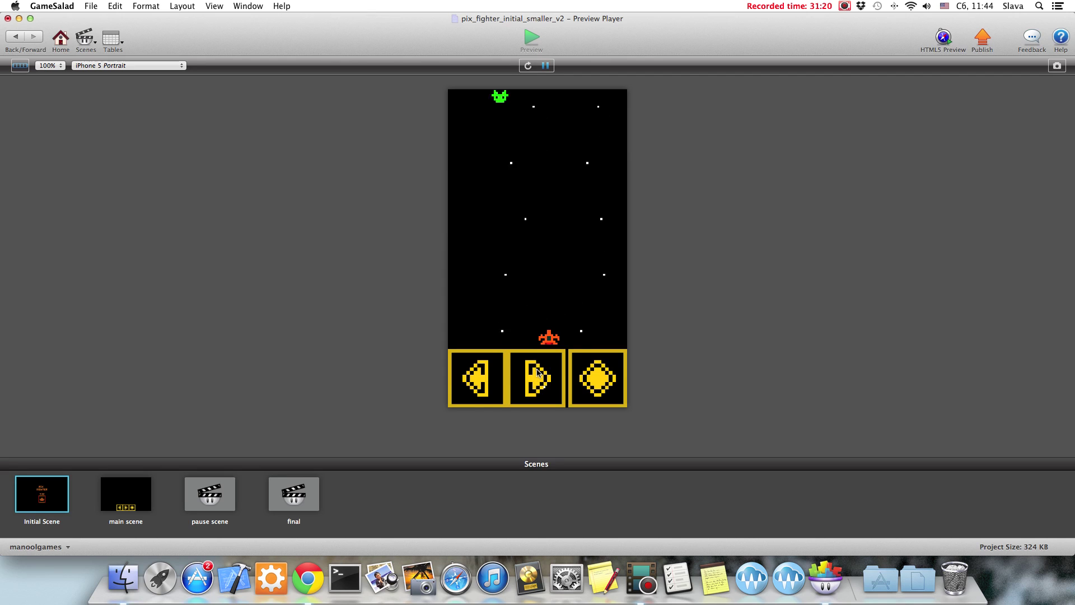
{"action": "left_click", "coordinate": [488, 377]}
{"action": "left_click", "coordinate": [489, 377]}
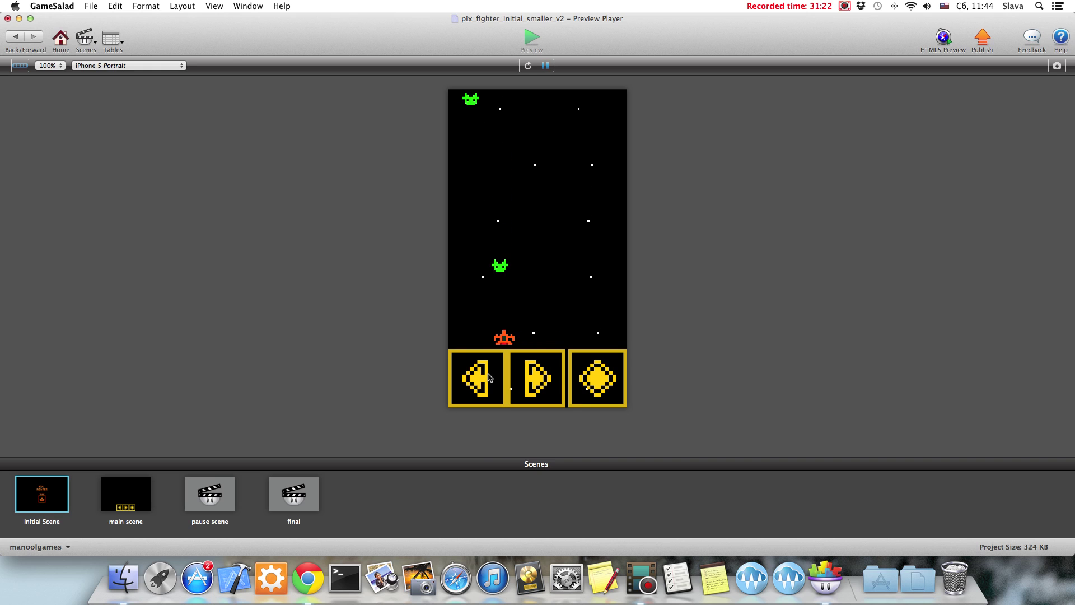
{"action": "left_click", "coordinate": [15, 36]}
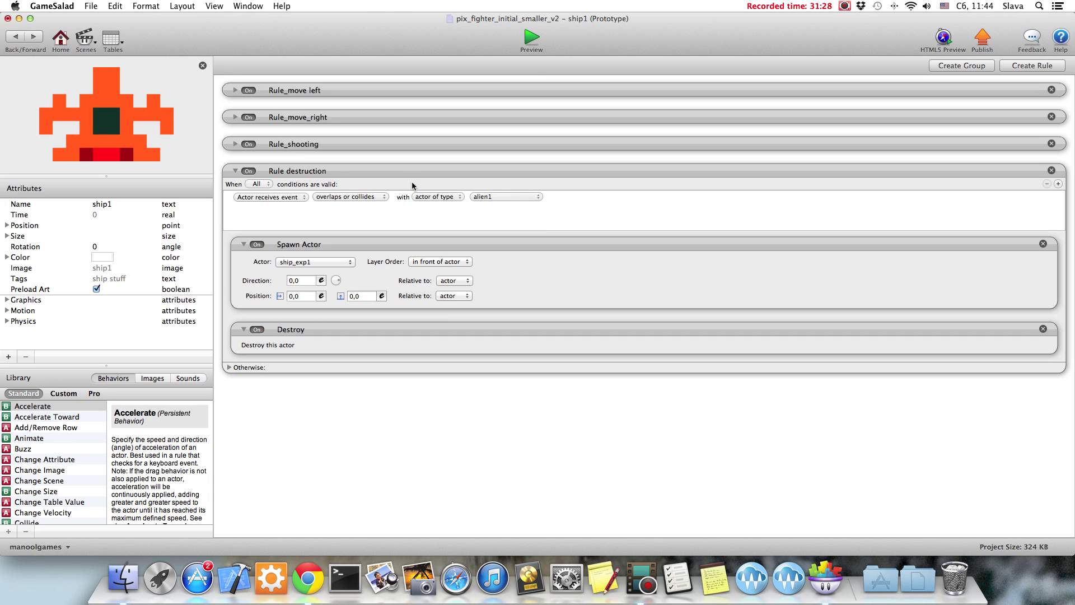
{"action": "left_click", "coordinate": [428, 251]}
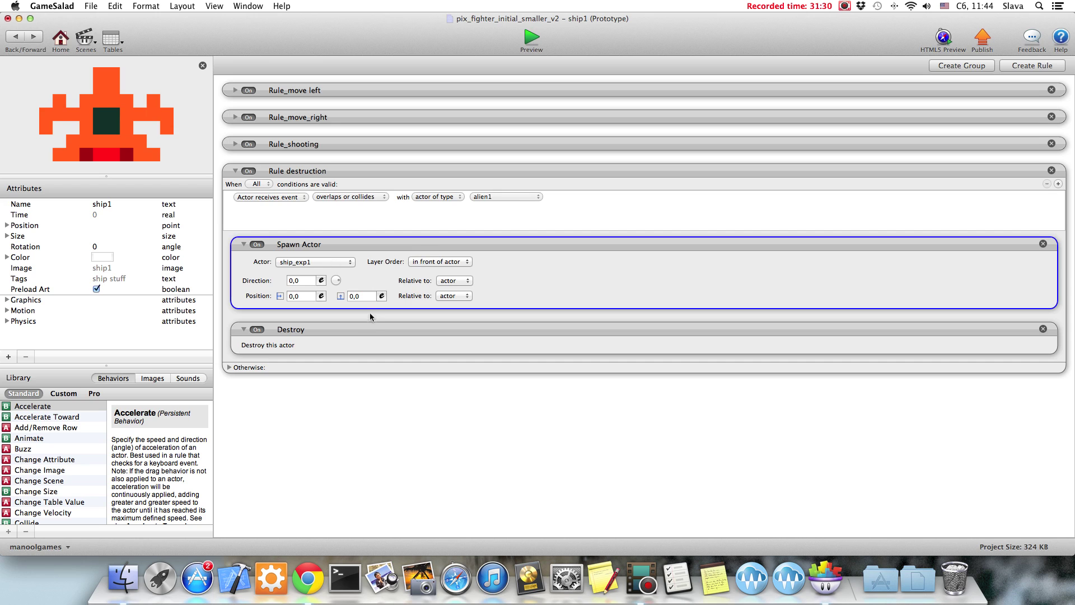
{"action": "left_click", "coordinate": [365, 326]}
{"action": "left_click", "coordinate": [844, 8]}
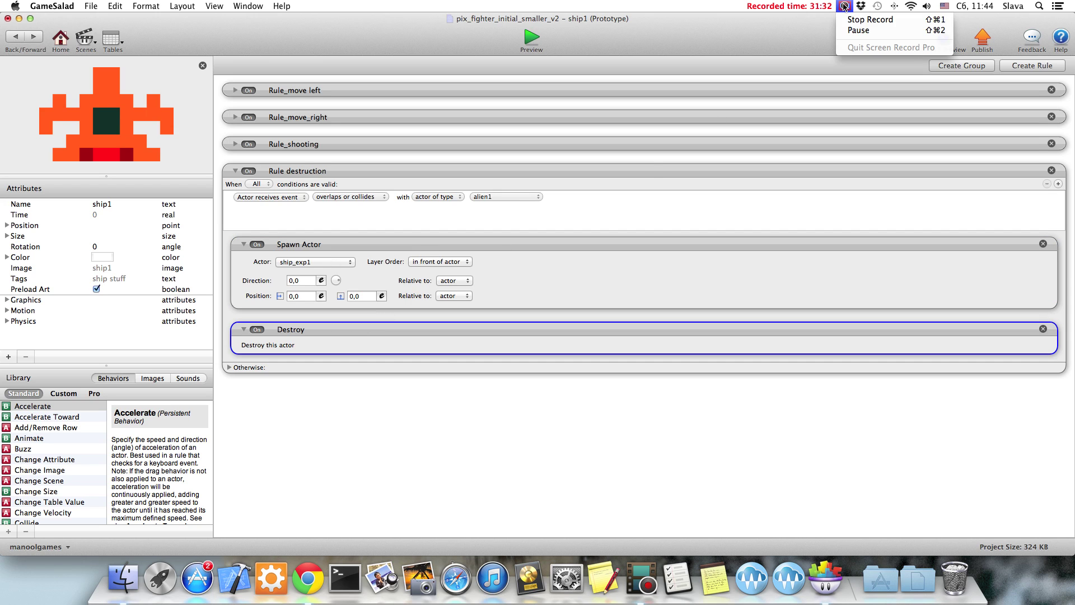
{"action": "left_click", "coordinate": [855, 30]}
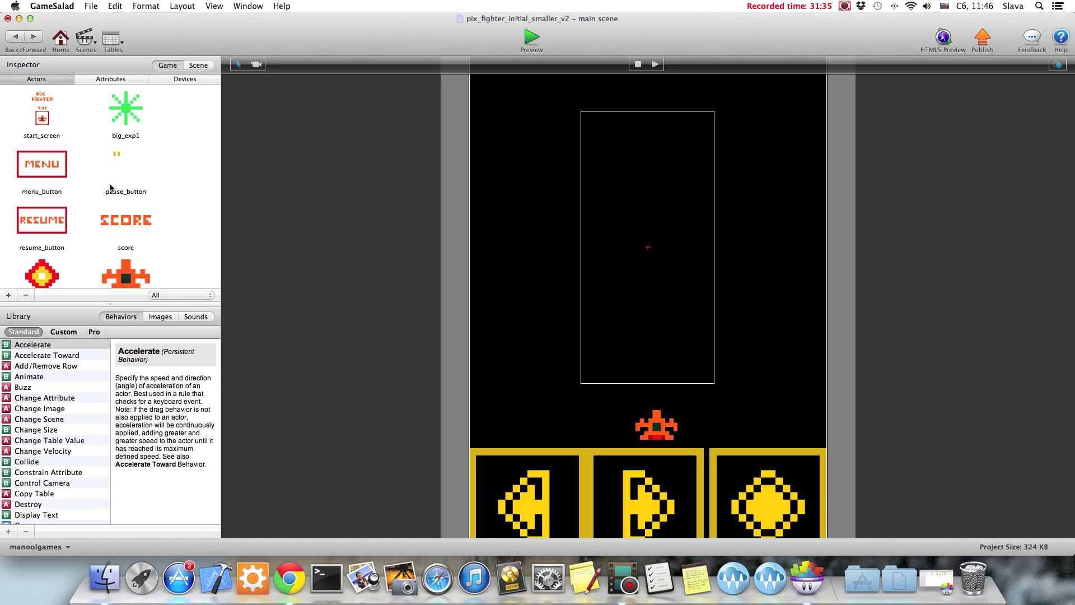
- Show the main scene's layers and move ship1 below left_button in the Background layer
{"action": "scroll", "coordinate": [157, 182], "scroll_direction": "down", "scroll_amount": 3}
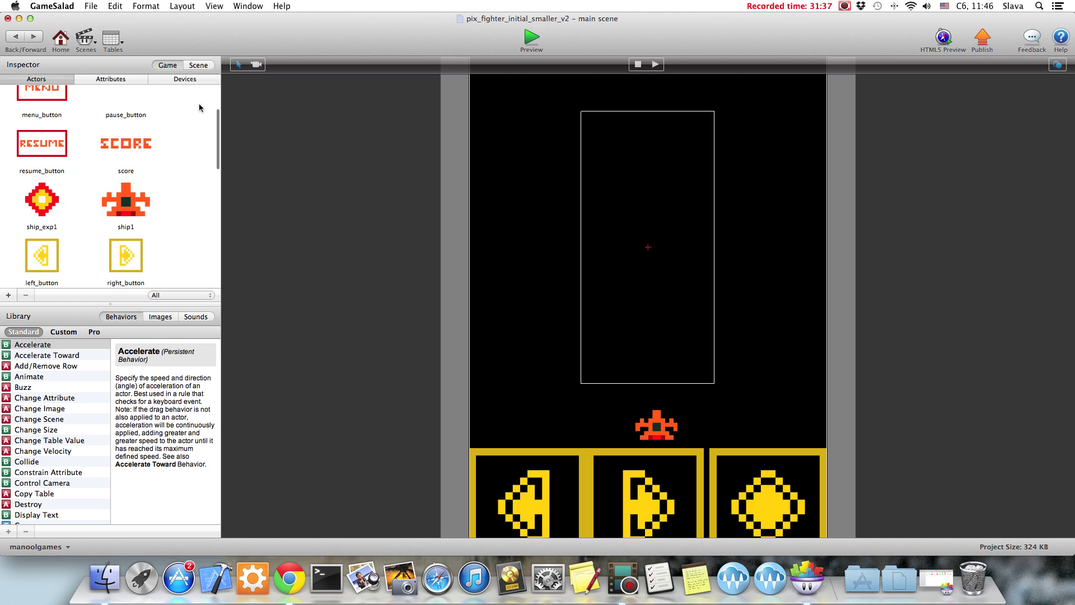
{"action": "left_click", "coordinate": [197, 65]}
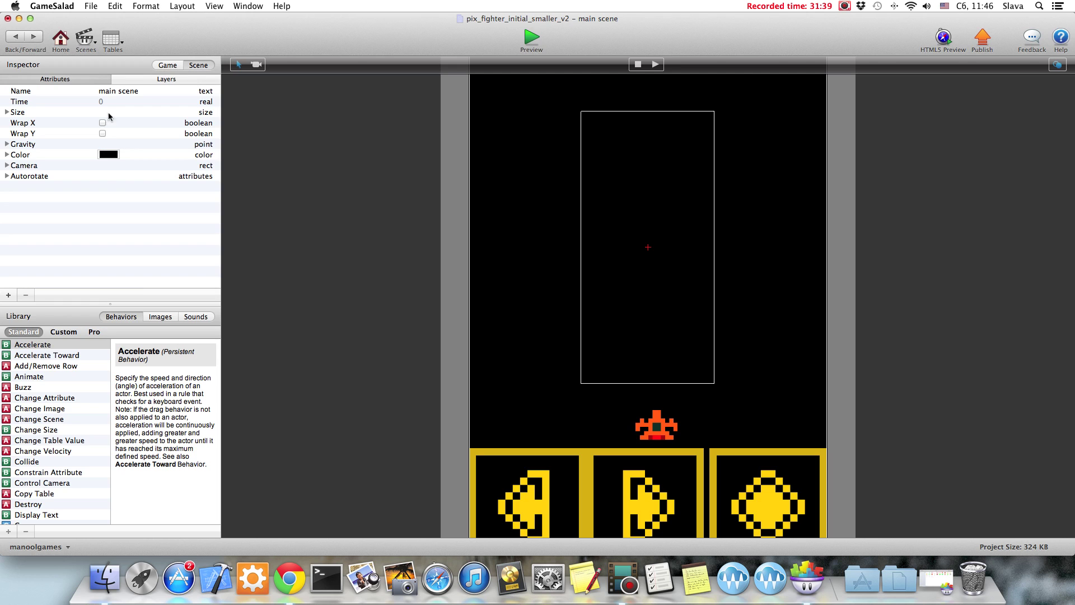
{"action": "left_click", "coordinate": [142, 80]}
{"action": "left_click", "coordinate": [13, 101]}
{"action": "left_click", "coordinate": [7, 99]}
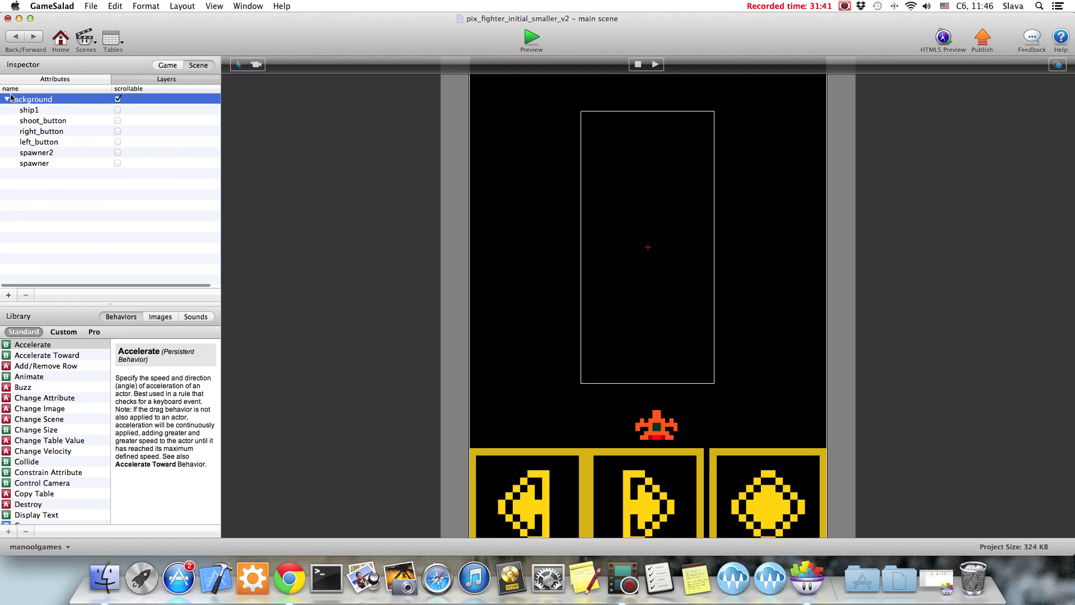
{"action": "left_click_drag", "start_coordinate": [31, 110], "coordinate": [43, 149]}
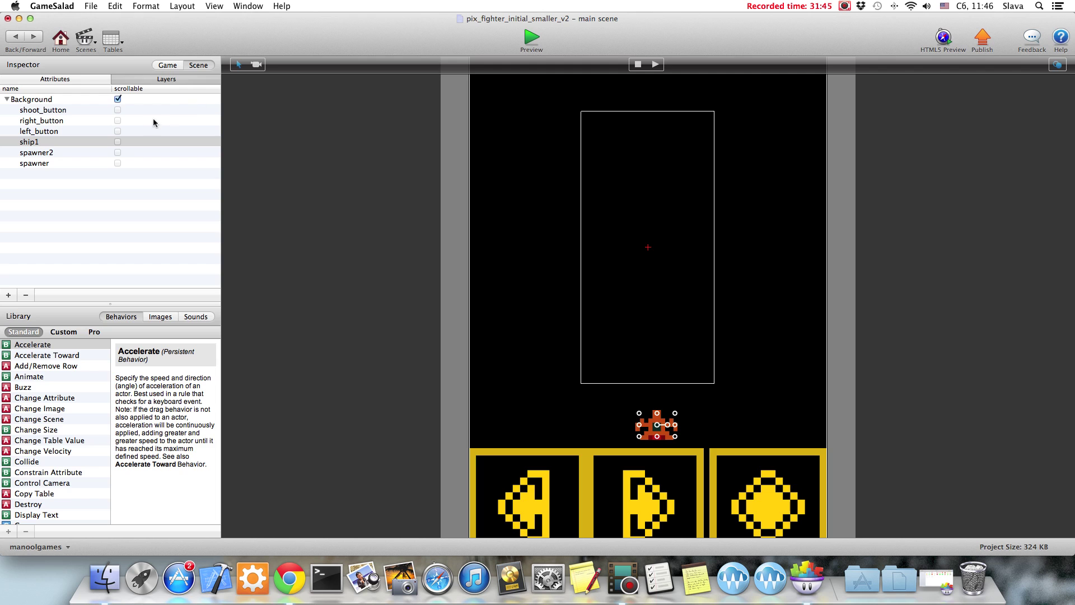
- Preview the main scene to test the ship's collision with the new layer order
{"action": "left_click", "coordinate": [532, 40]}
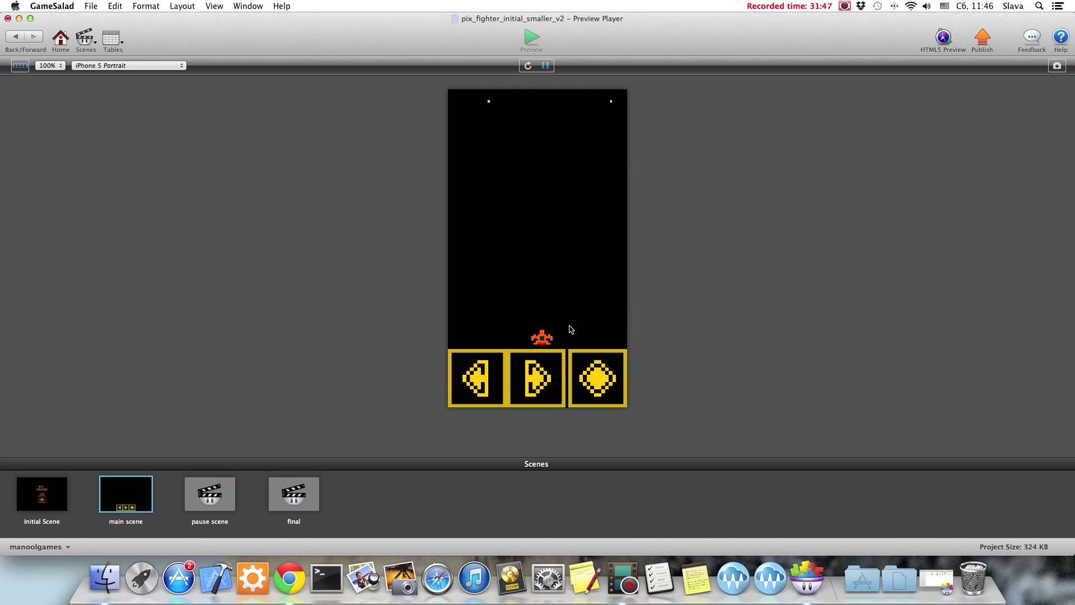
{"action": "left_click", "coordinate": [545, 379]}
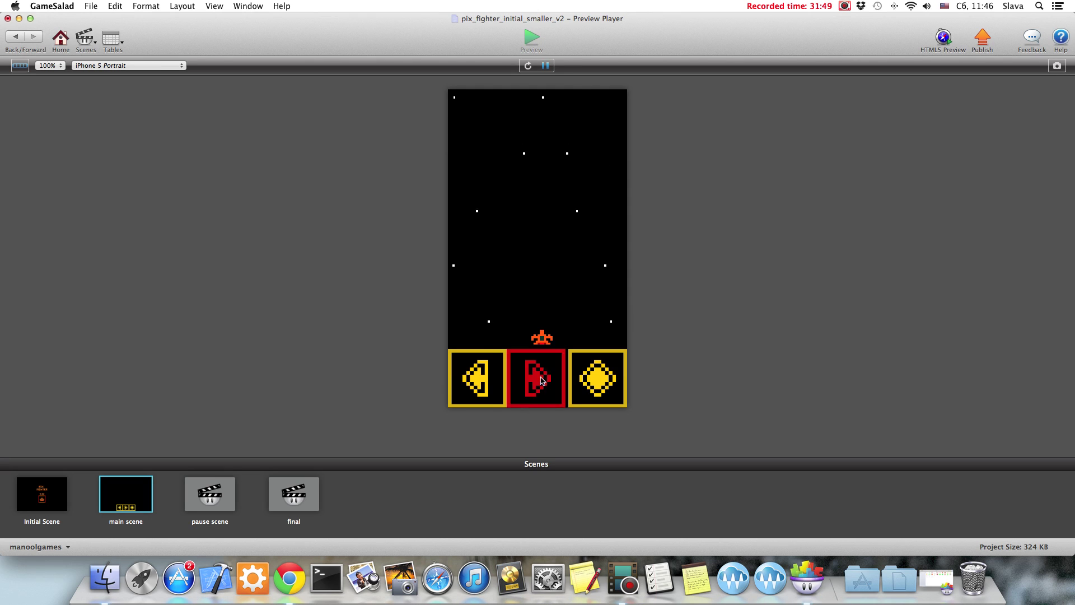
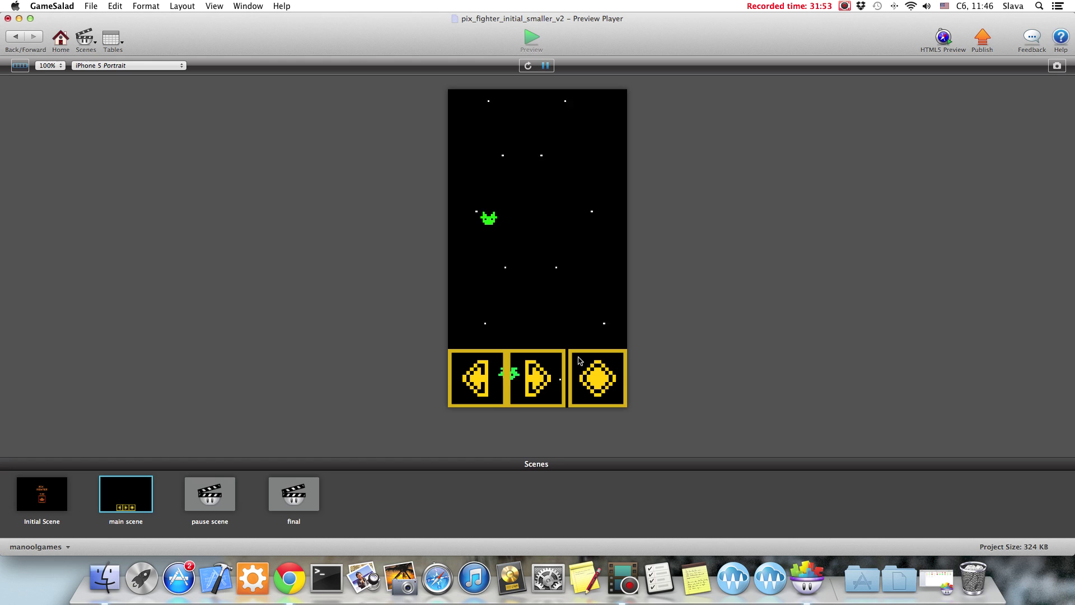
{"action": "left_click", "coordinate": [15, 36]}
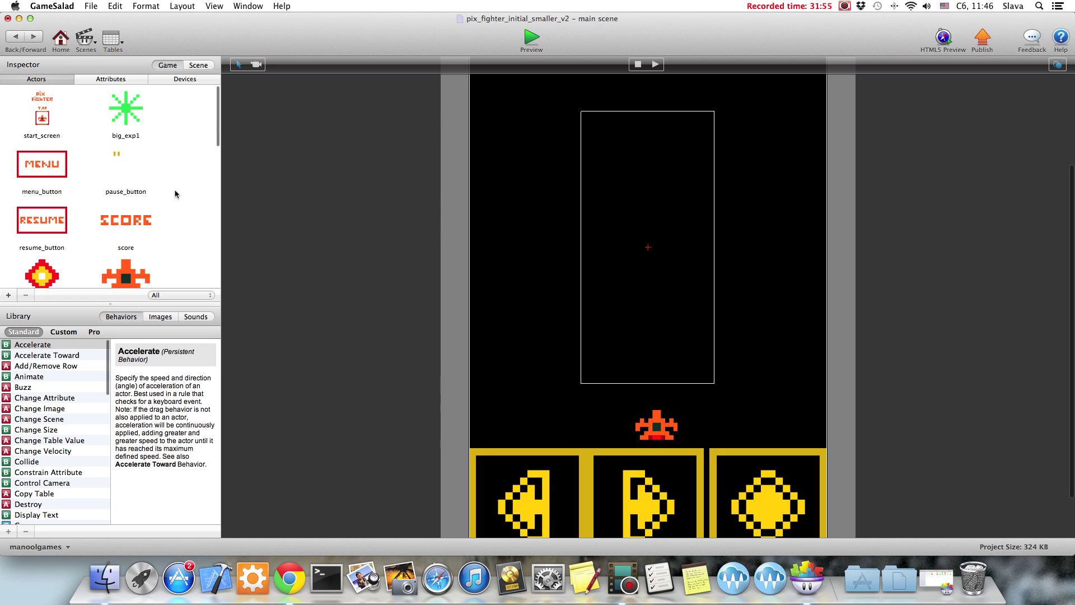
- Open the alien1 actor, review its Move behavior and collision rule, and collapse the rule
{"action": "scroll", "coordinate": [182, 192], "scroll_direction": "down", "scroll_amount": 3}
{"action": "scroll", "coordinate": [182, 192], "scroll_direction": "up", "scroll_amount": 3}
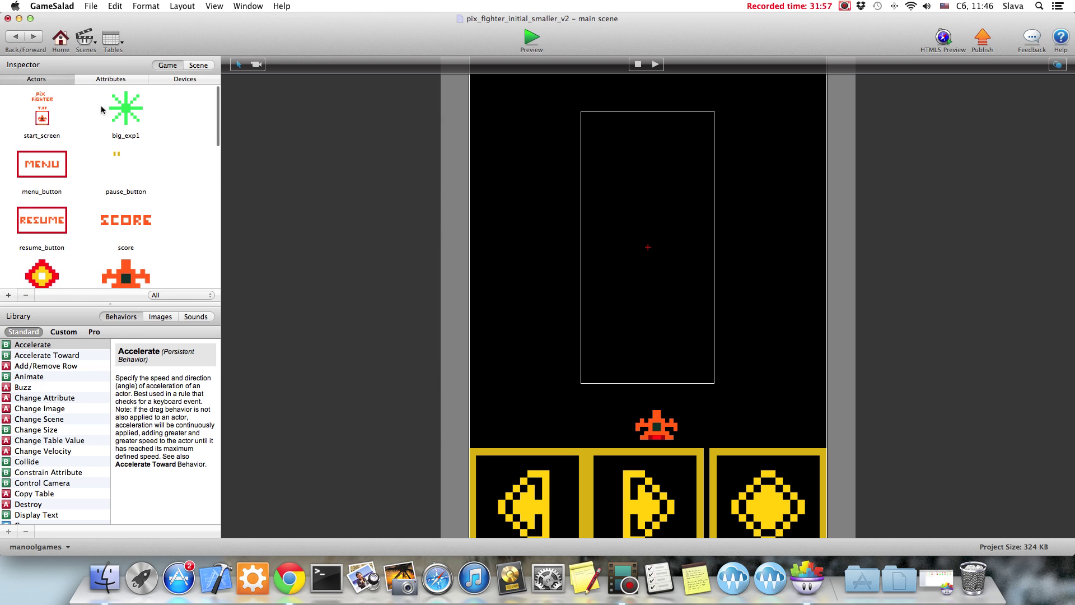
{"action": "scroll", "coordinate": [205, 208], "scroll_direction": "down", "scroll_amount": 5}
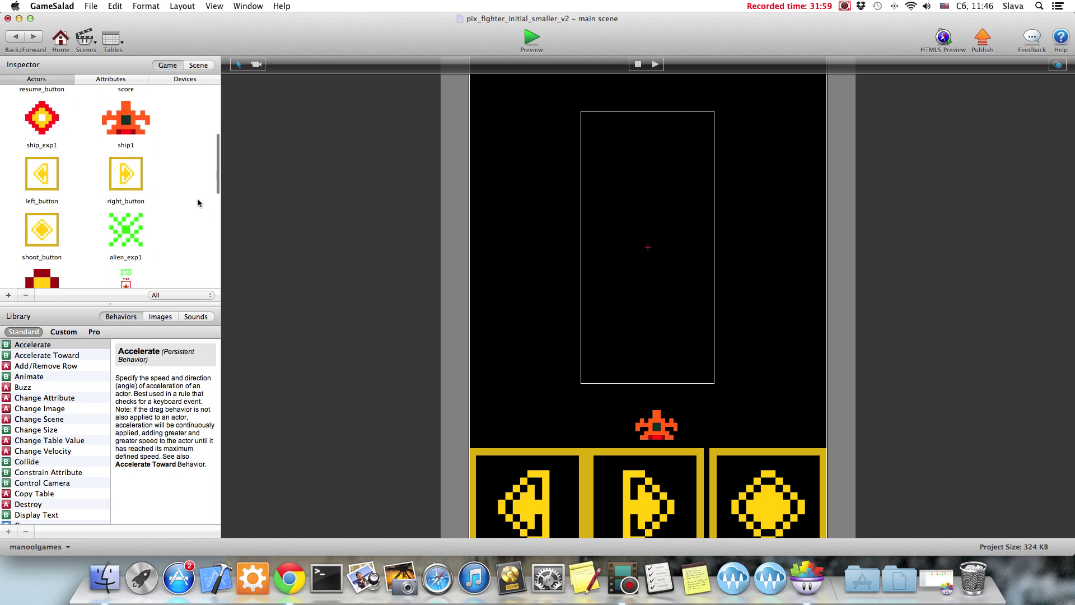
{"action": "double_click", "coordinate": [130, 229]}
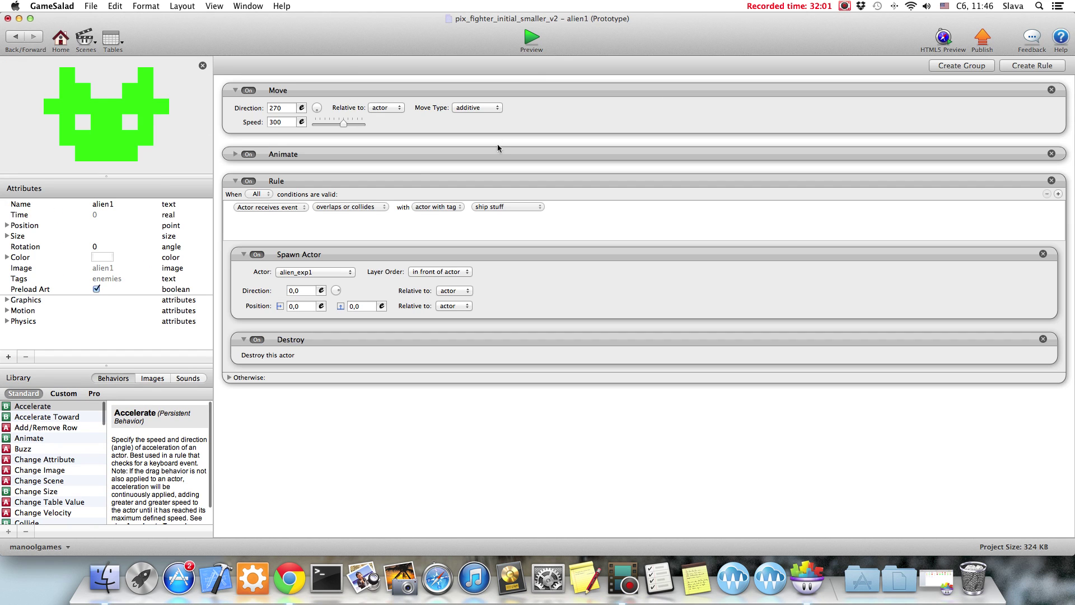
{"action": "left_click", "coordinate": [235, 181]}
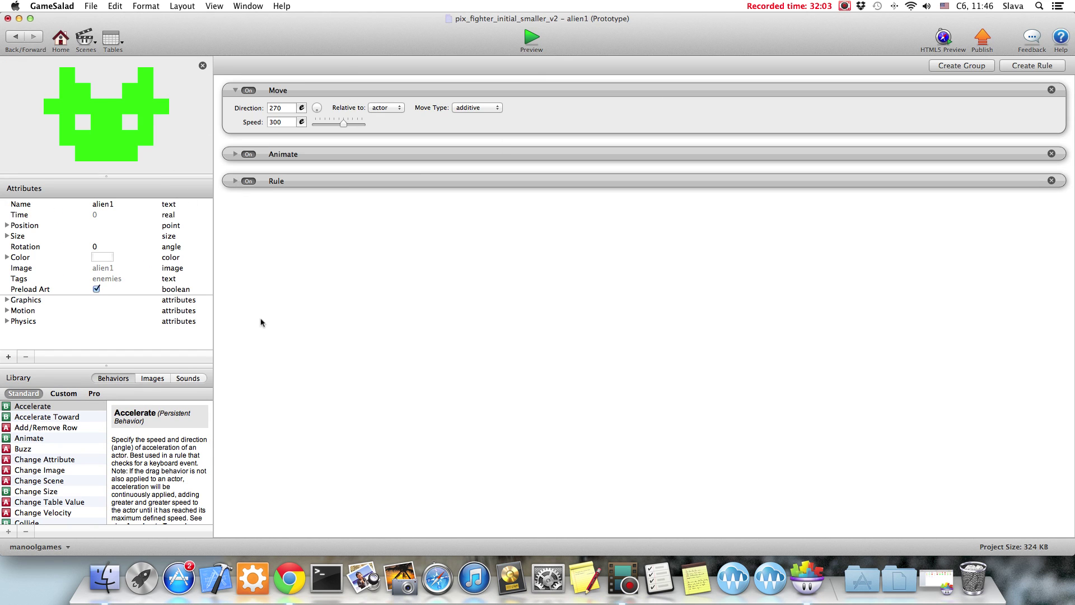
- Open the alien_bullet actor and add a Move behavior to it
{"action": "left_click", "coordinate": [16, 36]}
{"action": "scroll", "coordinate": [188, 205], "scroll_direction": "down", "scroll_amount": 5}
{"action": "scroll", "coordinate": [187, 200], "scroll_direction": "down", "scroll_amount": 5}
{"action": "double_click", "coordinate": [26, 167]}
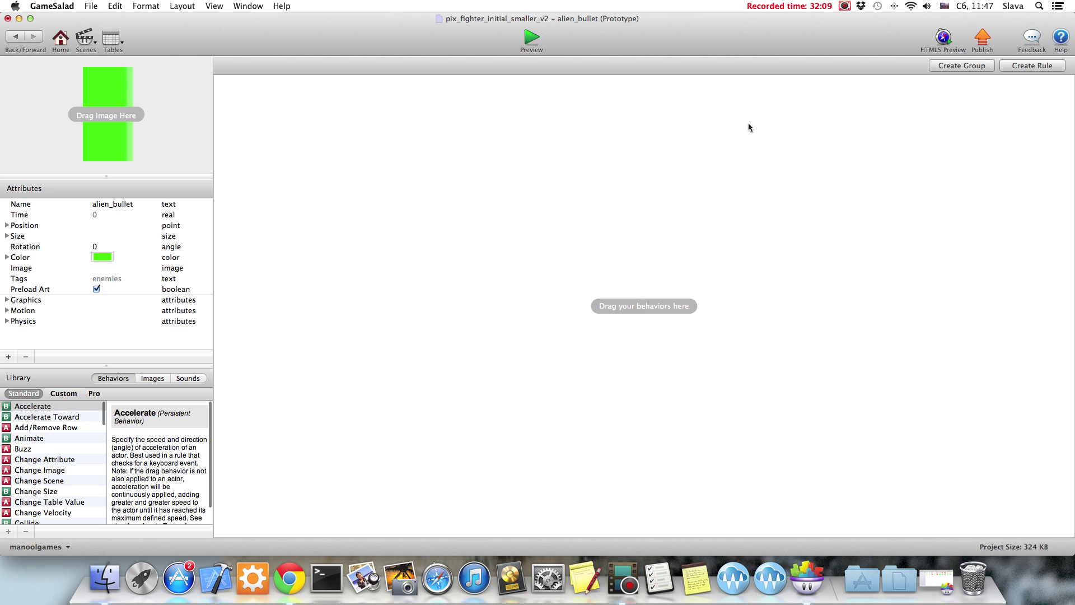
{"action": "scroll", "coordinate": [66, 468], "scroll_direction": "down", "scroll_amount": 5}
{"action": "scroll", "coordinate": [66, 468], "scroll_direction": "down", "scroll_amount": 3}
{"action": "left_click_drag", "start_coordinate": [495, 222], "coordinate": [494, 223]}
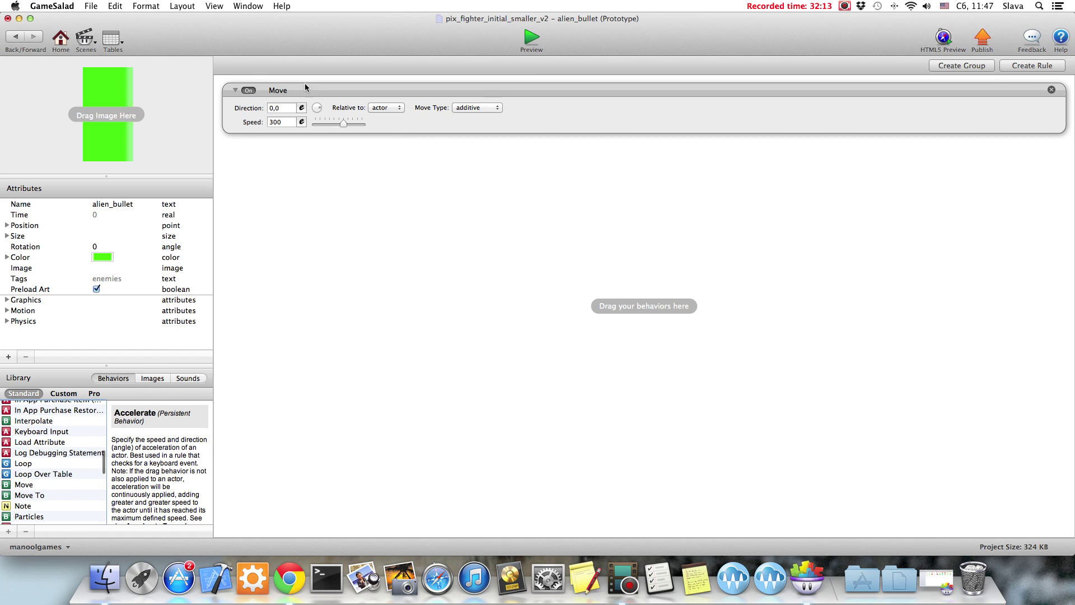
- Set the direction of alien_bullet's Move behavior to 270
{"action": "left_click_drag", "start_coordinate": [316, 112], "coordinate": [317, 124]}
{"action": "left_click", "coordinate": [282, 107]}
{"action": "key", "text": "BackSpace"}
{"action": "type", "text": "270"}
{"action": "key", "text": "Return"}
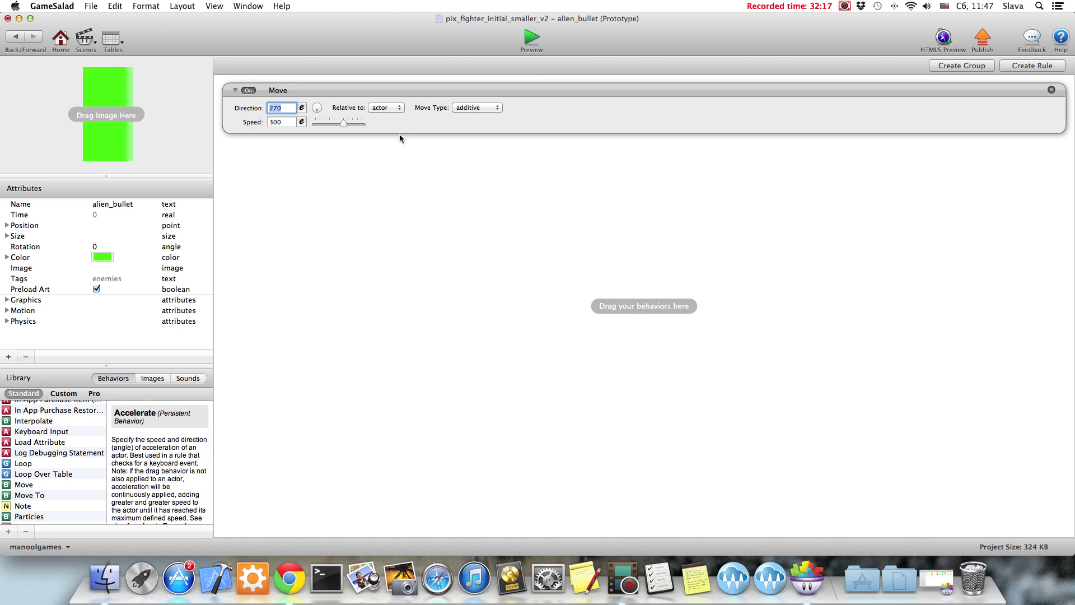
- Set the speed of alien_bullet's Move behavior to 350
{"action": "left_click", "coordinate": [286, 122]}
{"action": "key", "text": "Return"}
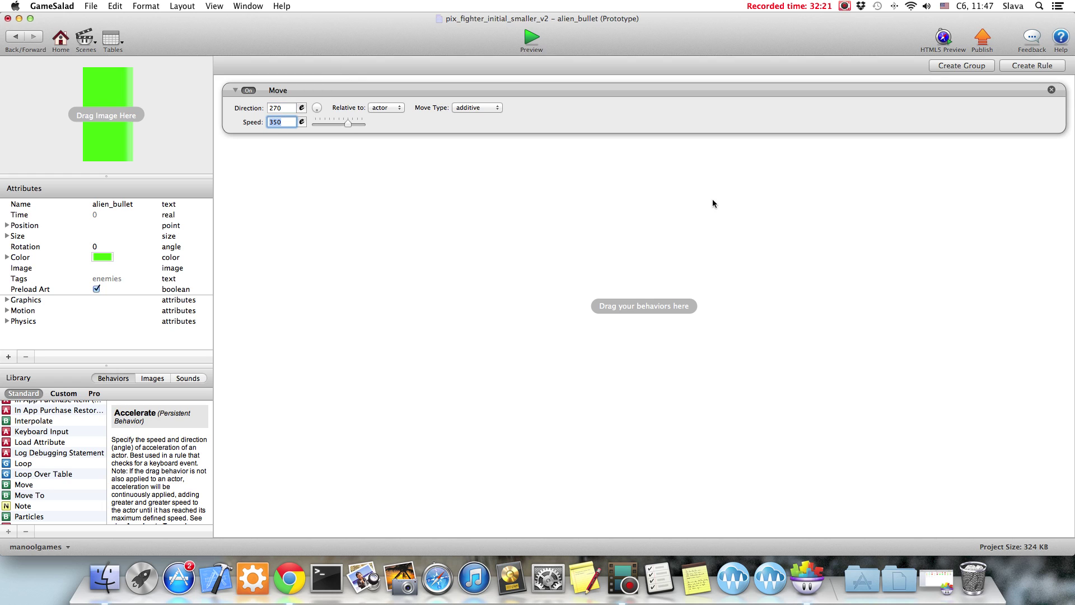
- Open the alien1 actor and add a Timer behavior below its collision rule
{"action": "left_click", "coordinate": [15, 36]}
{"action": "scroll", "coordinate": [126, 262], "scroll_direction": "down", "scroll_amount": 10}
{"action": "double_click", "coordinate": [126, 262]}
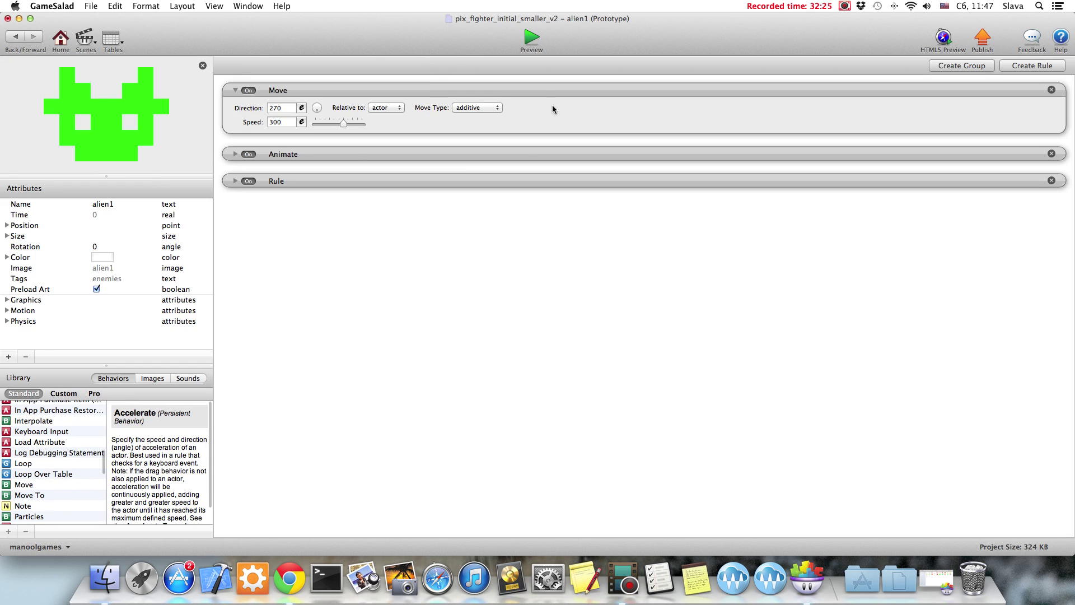
{"action": "left_click", "coordinate": [255, 132]}
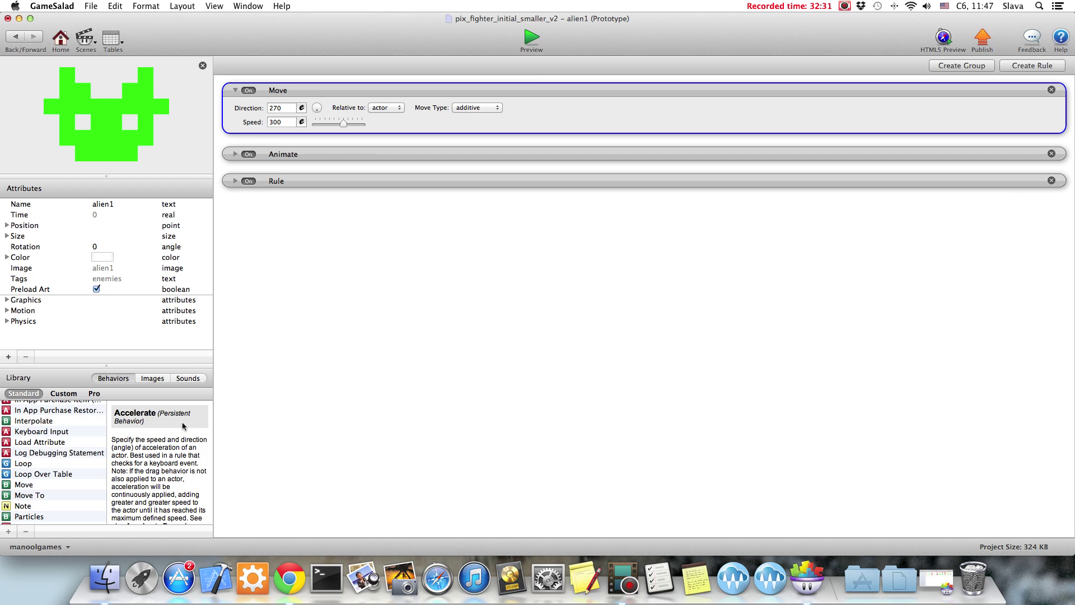
{"action": "scroll", "coordinate": [42, 483], "scroll_direction": "down", "scroll_amount": 10}
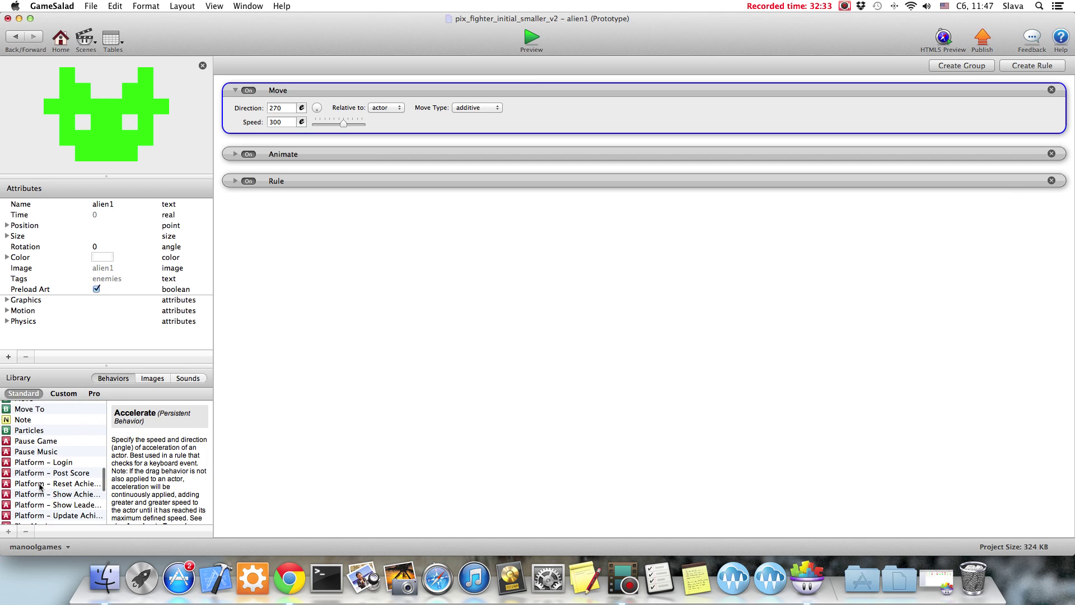
{"action": "left_click_drag", "start_coordinate": [28, 506], "coordinate": [361, 324]}
- Keep alien1's Timer on Every and set its interval to a random function expression, entering 1 as an argument
{"action": "left_click", "coordinate": [247, 226]}
{"action": "left_click", "coordinate": [250, 225]}
{"action": "left_click", "coordinate": [285, 227]}
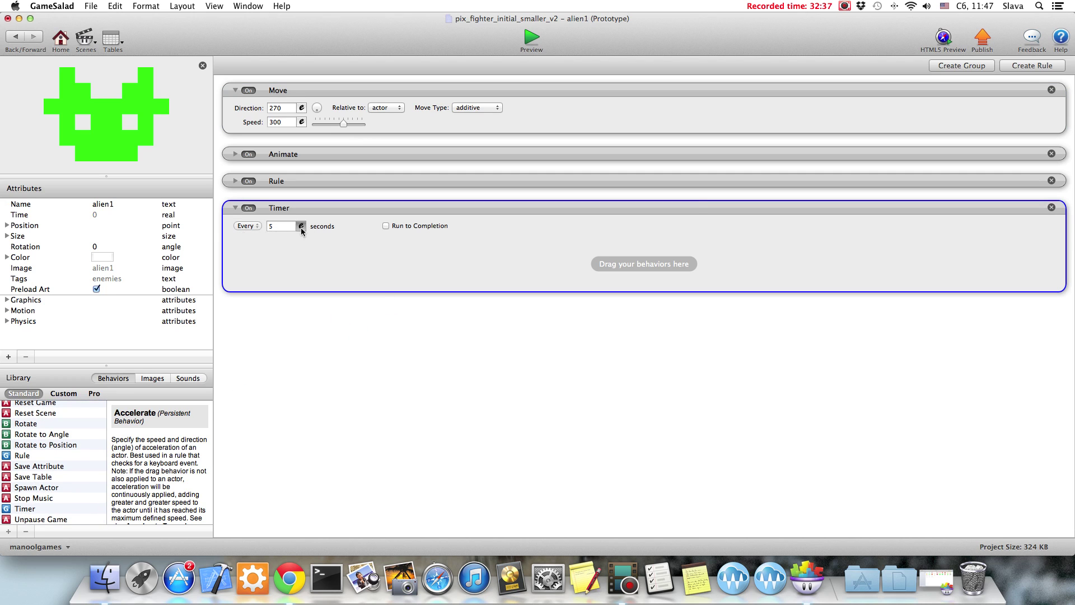
{"action": "left_click", "coordinate": [301, 227]}
{"action": "left_click", "coordinate": [371, 243]}
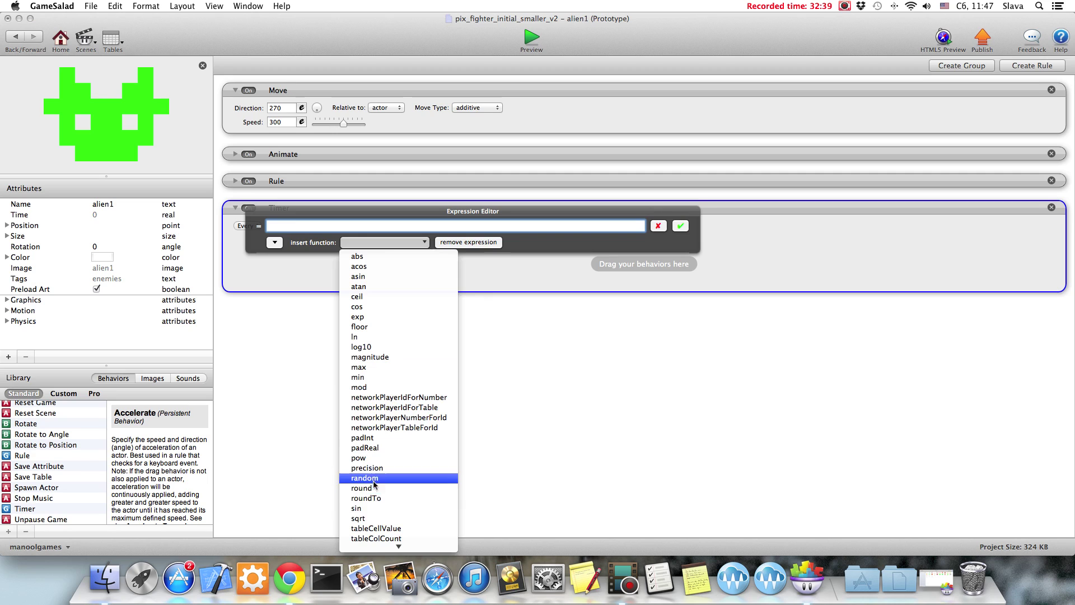
{"action": "left_click", "coordinate": [380, 477]}
{"action": "double_click", "coordinate": [309, 226]}
{"action": "type", "text": "1"}
{"action": "left_click", "coordinate": [680, 226]}
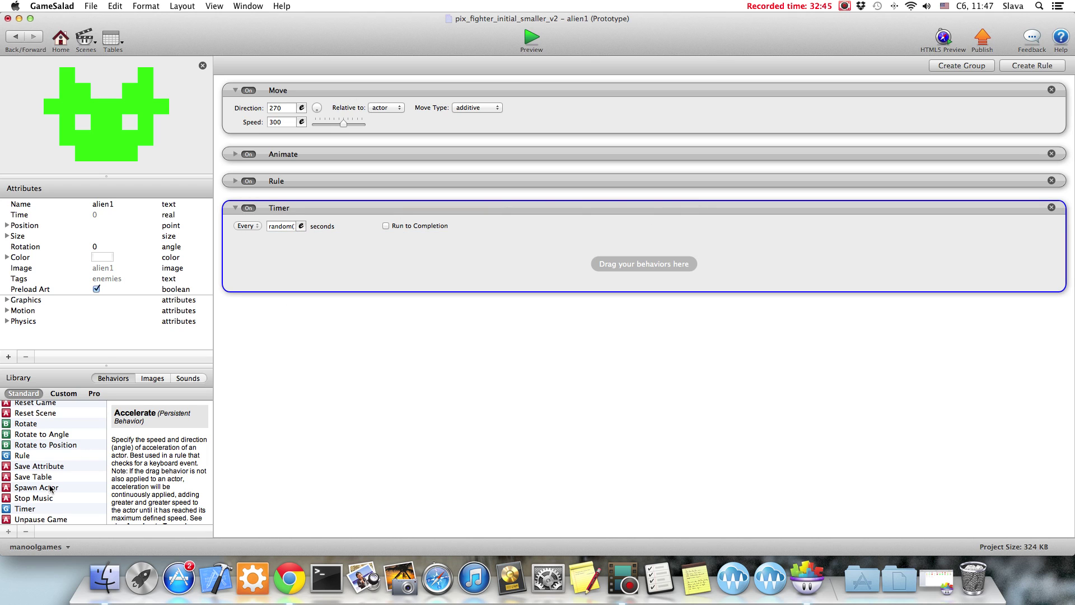
- Add a Spawn Actor behavior inside alien1's Timer and set it to spawn alien_bullet
{"action": "left_click_drag", "start_coordinate": [29, 489], "coordinate": [372, 259]}
{"action": "left_click", "coordinate": [329, 268]}
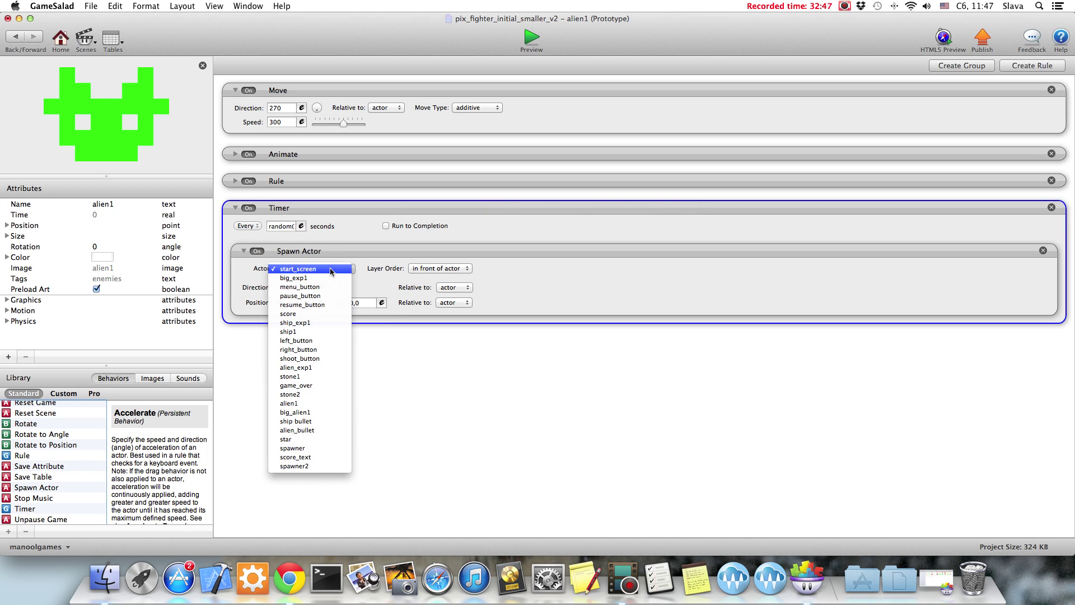
{"action": "left_click", "coordinate": [296, 430]}
- Preview the game, moving the ship around to test the aliens' shooting, and return to the alien1 actor
{"action": "left_click", "coordinate": [520, 45]}
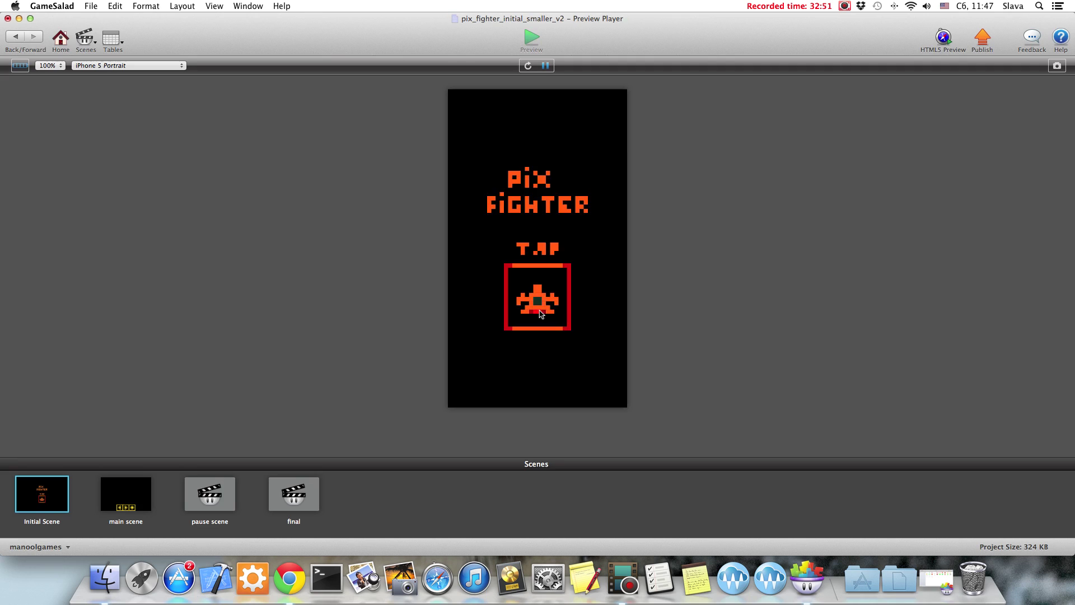
{"action": "left_click", "coordinate": [540, 378]}
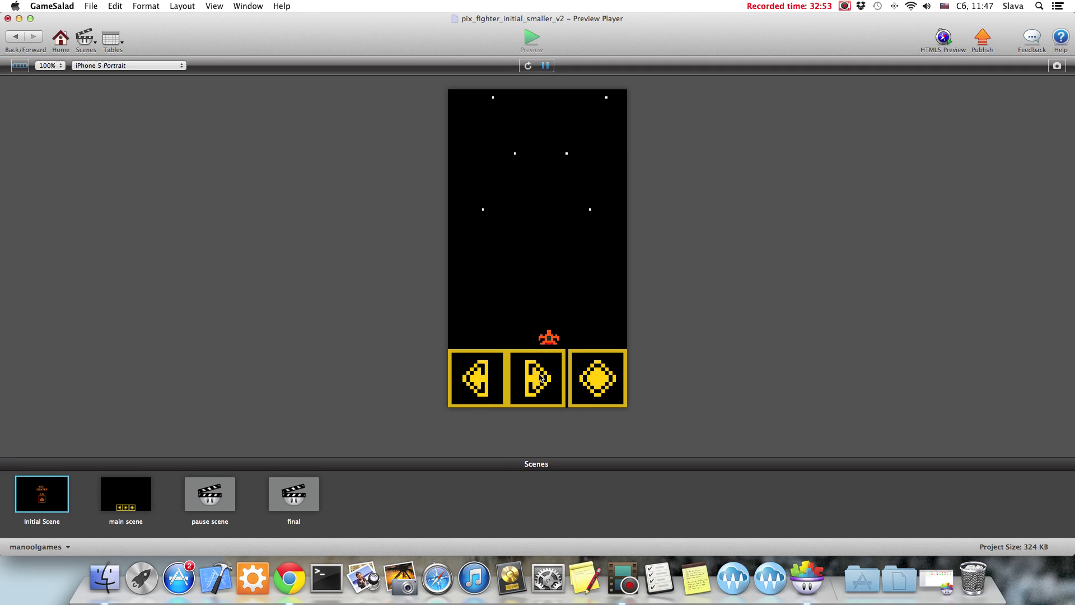
{"action": "left_click", "coordinate": [495, 380]}
{"action": "left_click", "coordinate": [535, 380]}
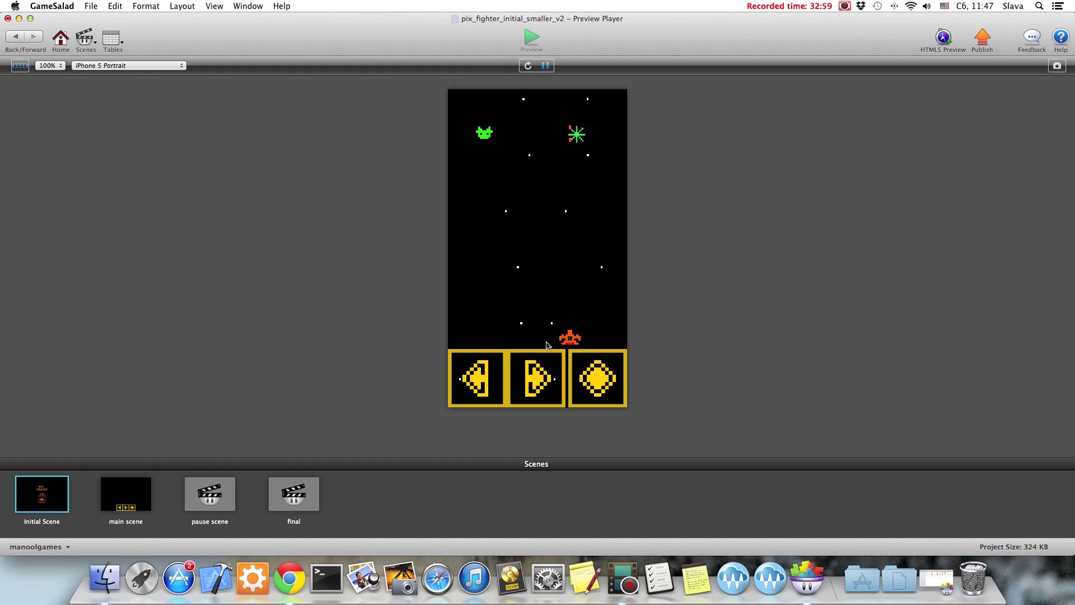
{"action": "left_click", "coordinate": [485, 366]}
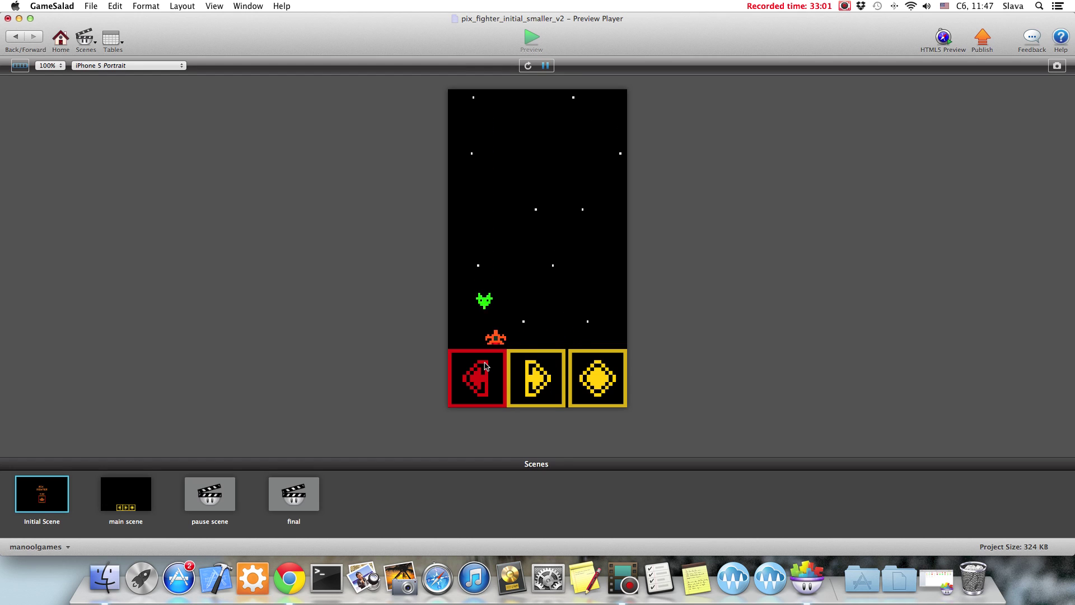
{"action": "left_click", "coordinate": [17, 36]}
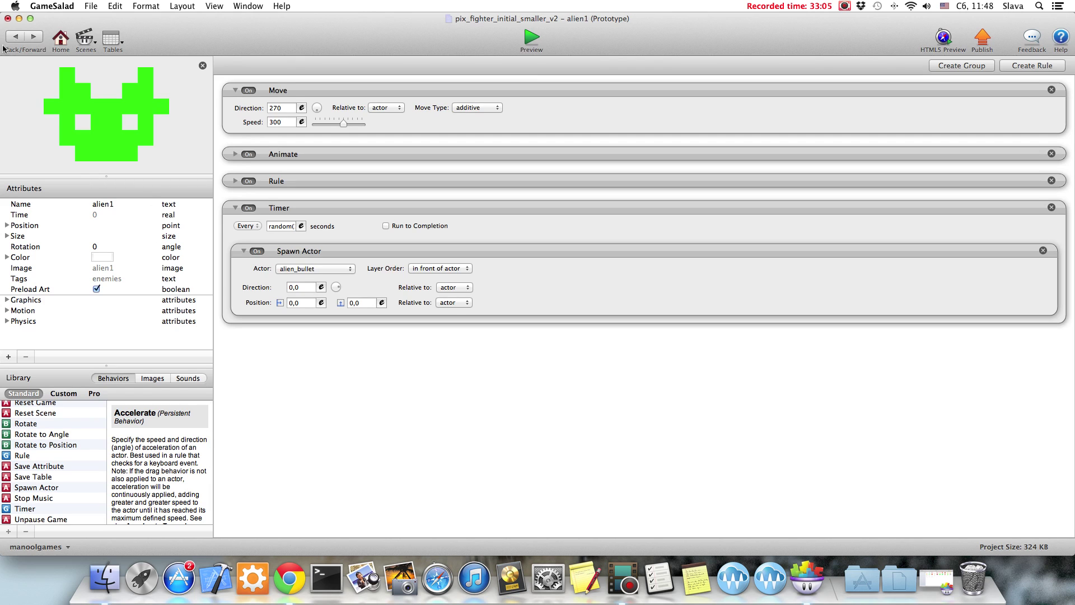
- Check in the project's actor list which actors belong to the enemies and ship stuff tags, including alien_bullet
{"action": "left_click", "coordinate": [86, 38]}
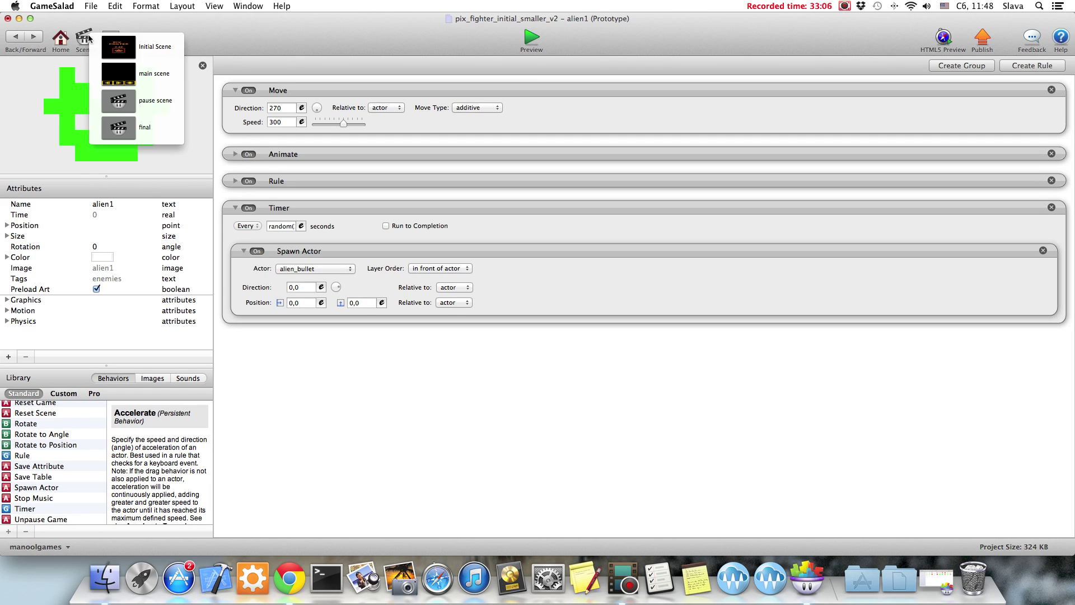
{"action": "left_click", "coordinate": [124, 73]}
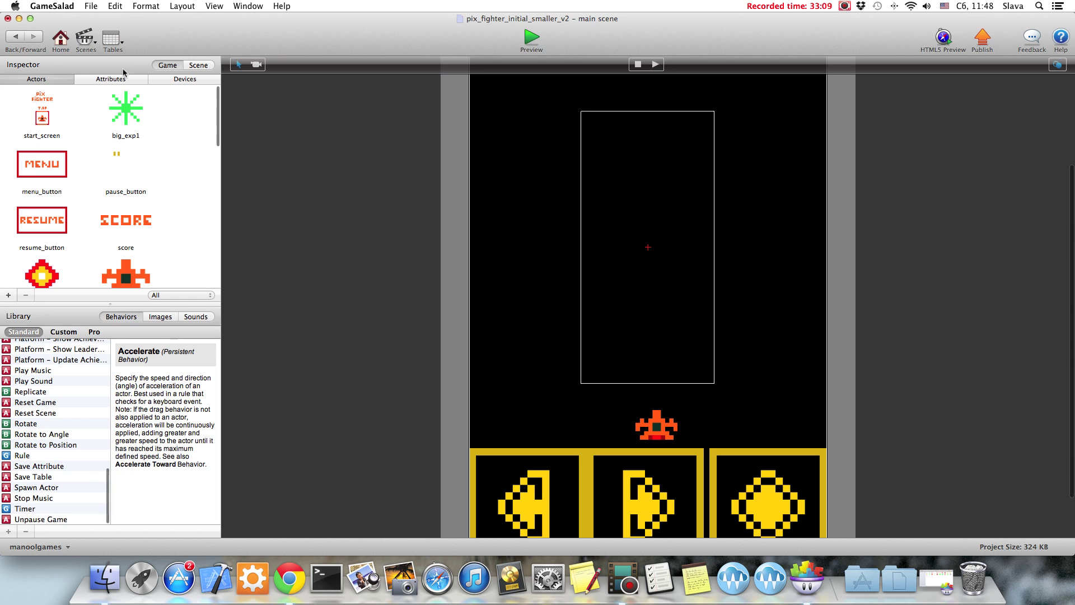
{"action": "left_click", "coordinate": [60, 36]}
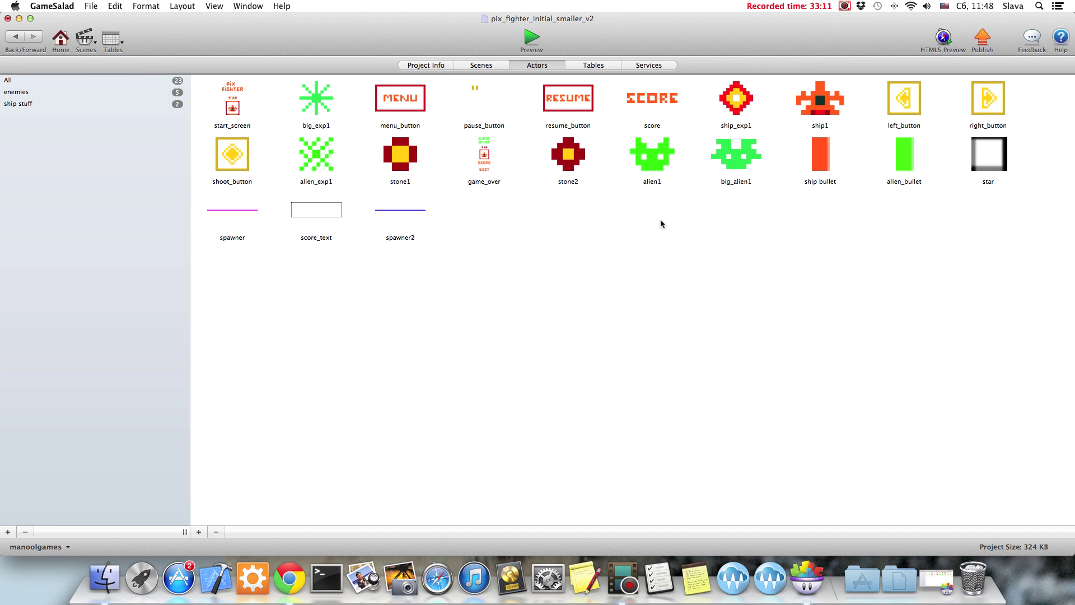
{"action": "left_click", "coordinate": [894, 167]}
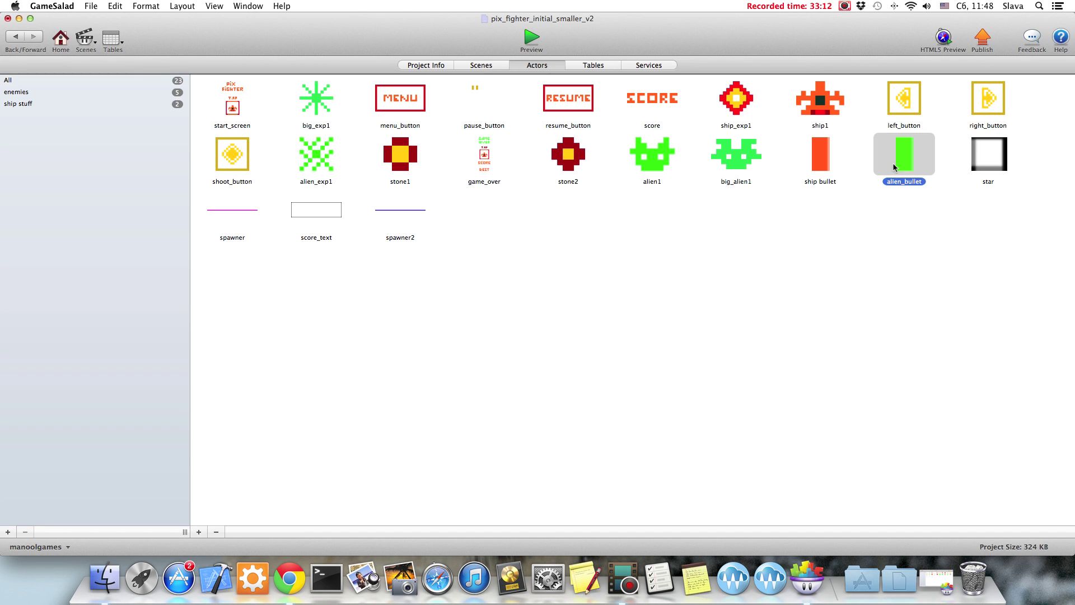
{"action": "left_click", "coordinate": [14, 93]}
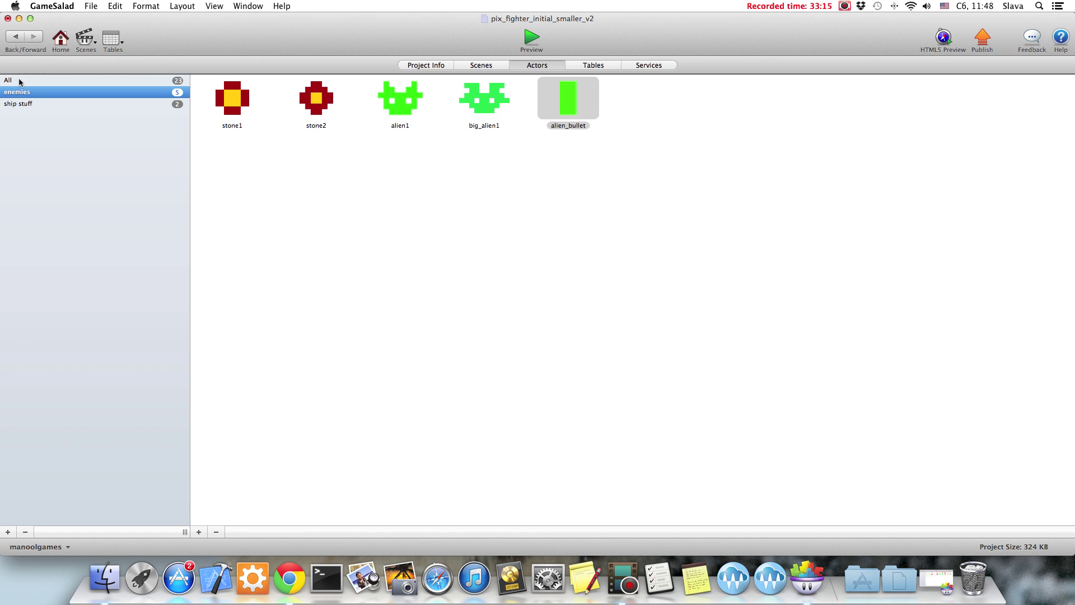
{"action": "left_click", "coordinate": [12, 80]}
{"action": "left_click", "coordinate": [20, 104]}
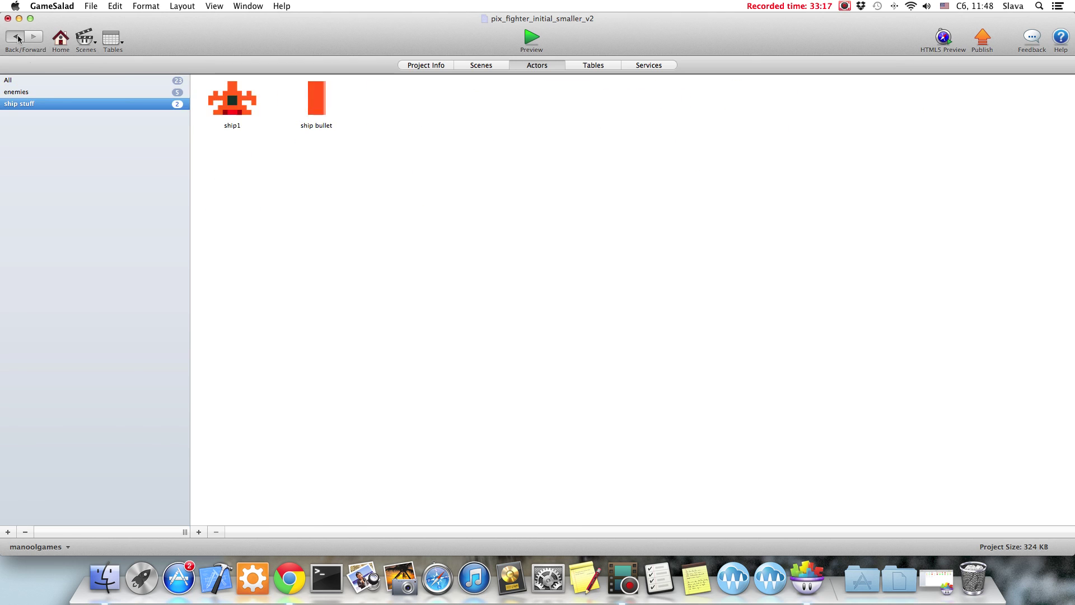
- Open the ship1 actor and make Rule destruction respond to collisions with any actor tagged enemies
{"action": "scroll", "coordinate": [139, 189], "scroll_direction": "down", "scroll_amount": 3}
{"action": "left_click", "coordinate": [130, 215]}
{"action": "double_click", "coordinate": [130, 216]}
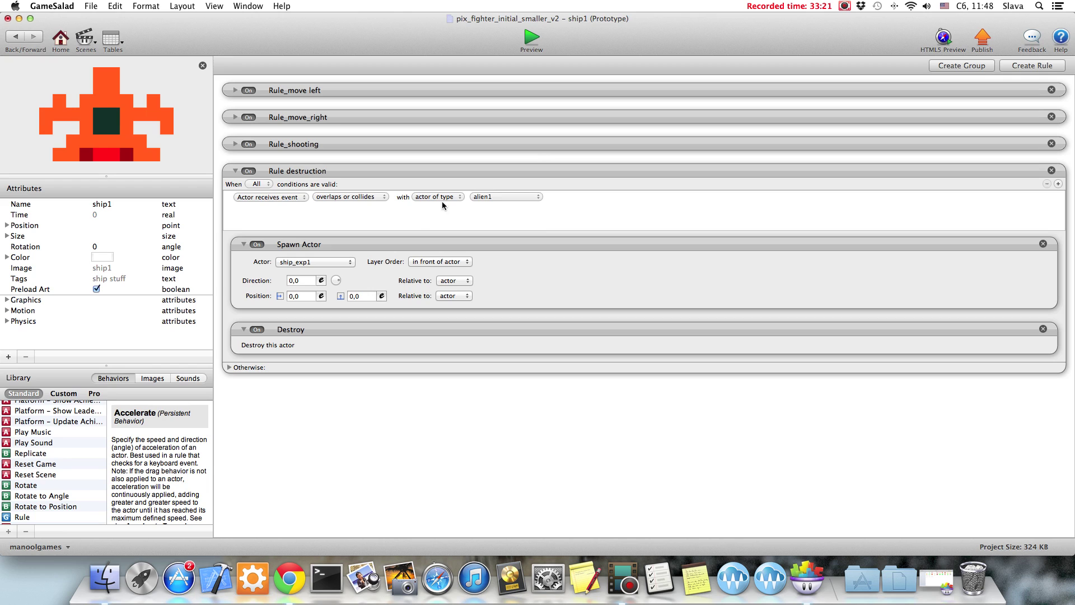
{"action": "left_click", "coordinate": [430, 177]}
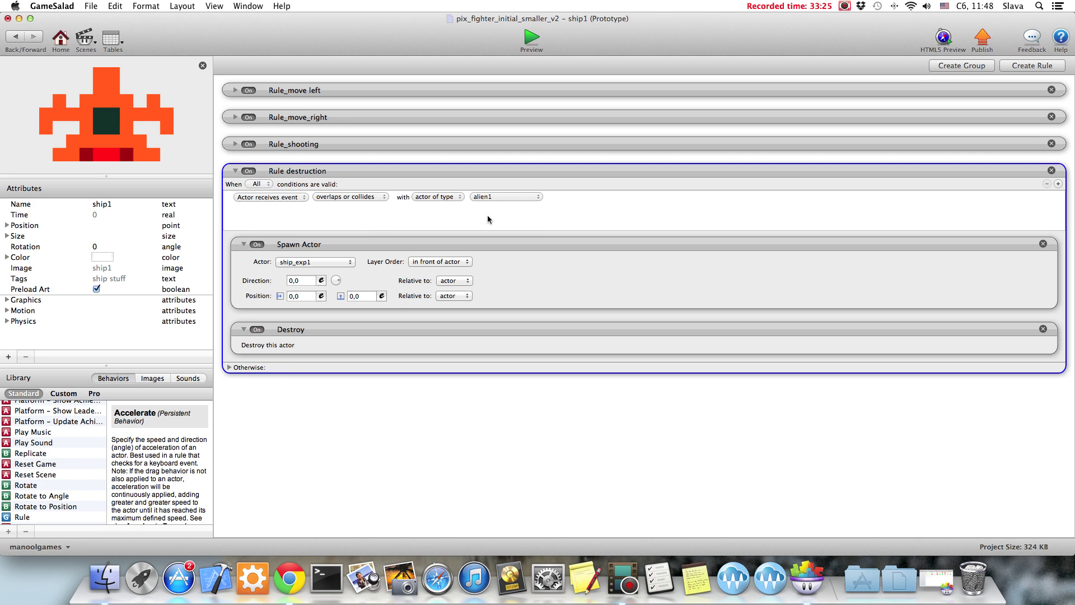
{"action": "left_click", "coordinate": [438, 196]}
{"action": "left_click", "coordinate": [414, 206]}
- Preview the game, moving and shooting with the ship to test its destruction by tagged enemies and alien bullets
{"action": "left_click", "coordinate": [532, 38]}
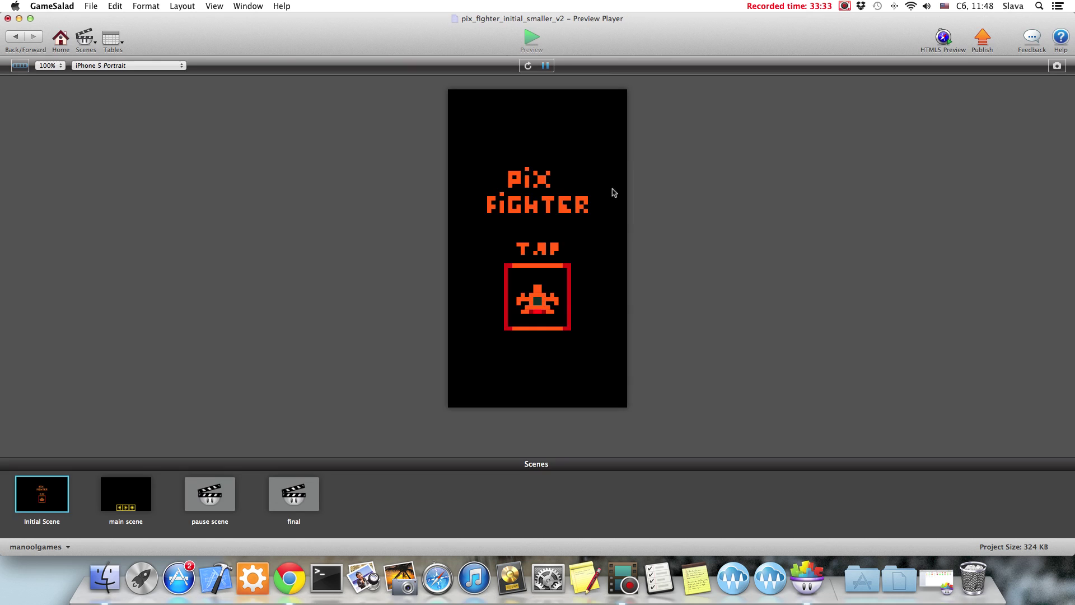
{"action": "left_click", "coordinate": [529, 215]}
{"action": "left_click", "coordinate": [530, 386]}
{"action": "left_click", "coordinate": [597, 378]}
{"action": "left_click", "coordinate": [482, 381]}
{"action": "left_click", "coordinate": [557, 379]}
{"action": "left_click", "coordinate": [558, 379]}
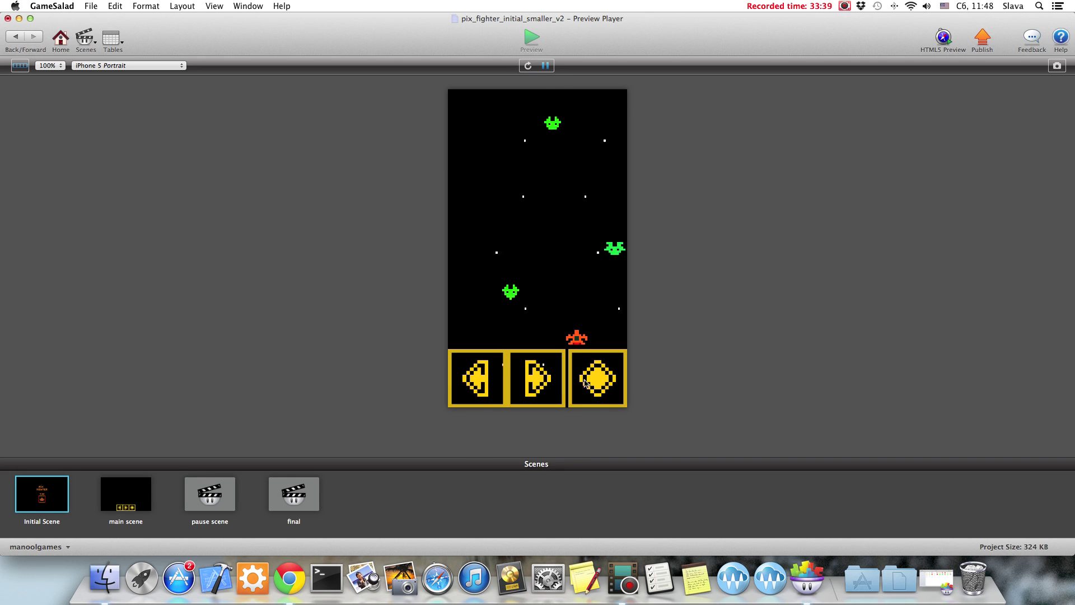
{"action": "key", "text": "Left"}
{"action": "key", "text": "space"}
{"action": "left_click", "coordinate": [533, 386]}
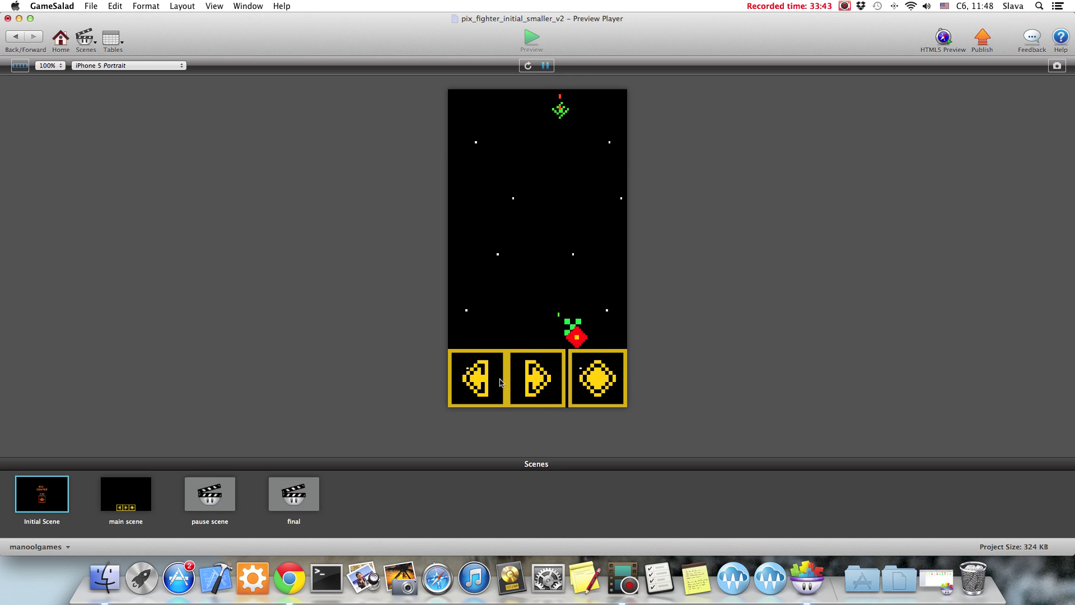
{"action": "left_click", "coordinate": [19, 46]}
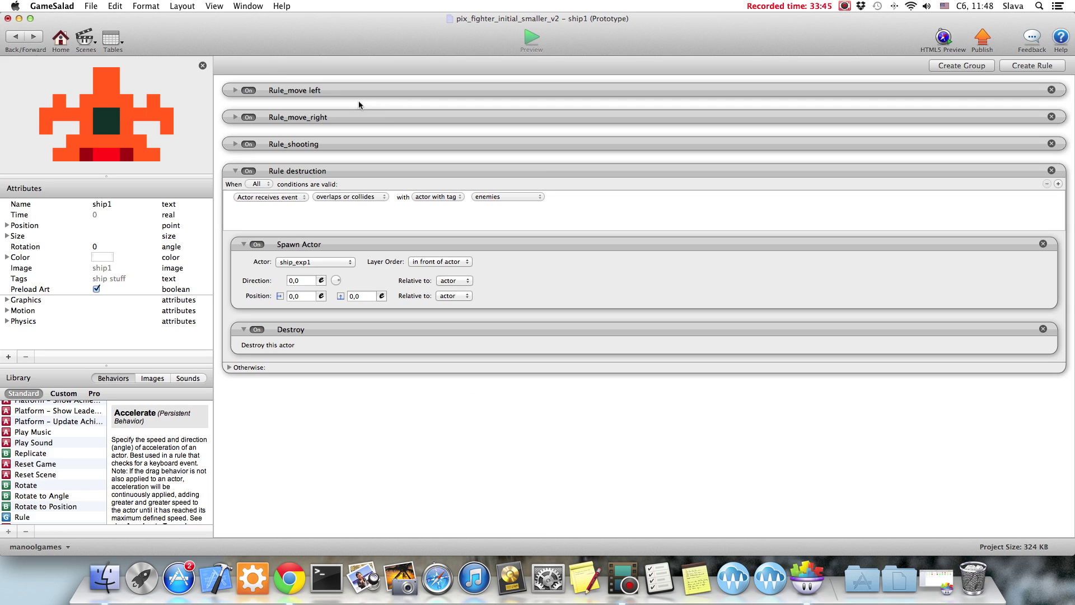
- Open the stone1 actor from the main scene's actor list
{"action": "left_click", "coordinate": [22, 45]}
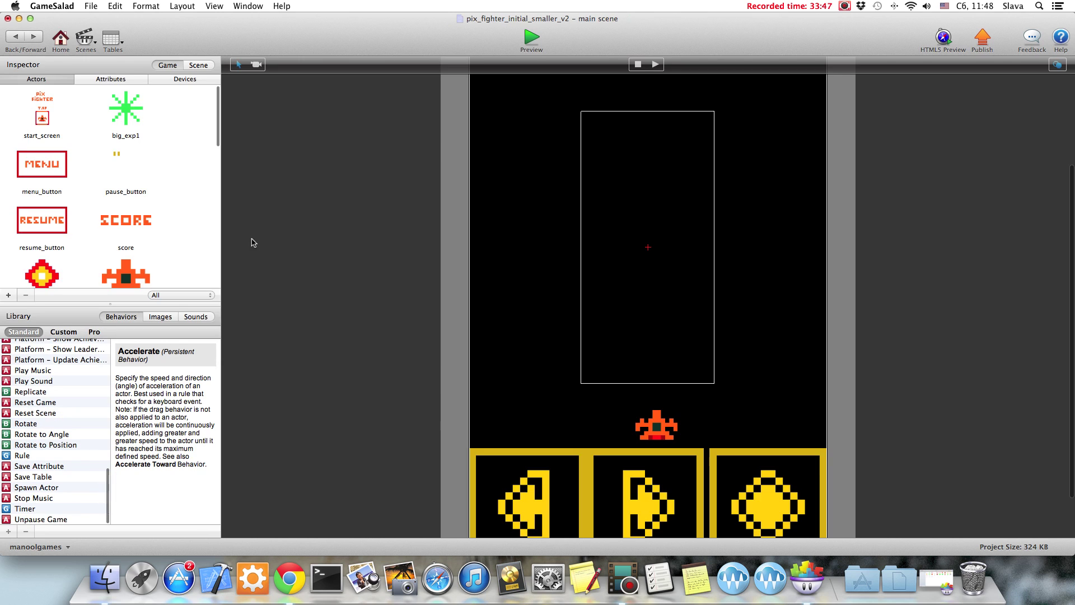
{"action": "scroll", "coordinate": [170, 177], "scroll_direction": "down", "scroll_amount": 4}
{"action": "scroll", "coordinate": [170, 178], "scroll_direction": "down", "scroll_amount": 6}
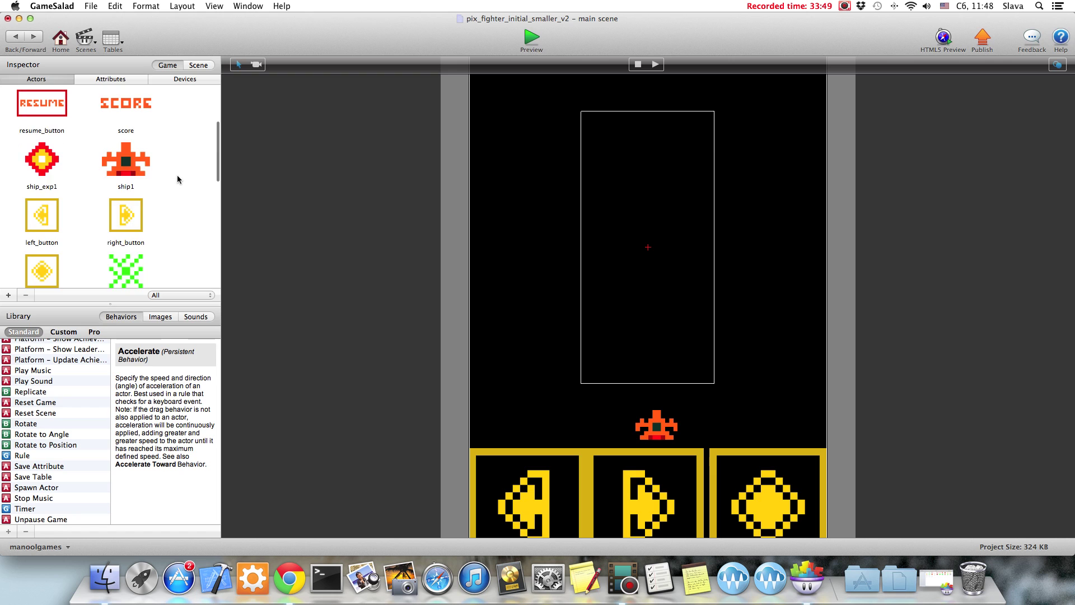
{"action": "scroll", "coordinate": [177, 175], "scroll_direction": "down", "scroll_amount": 3}
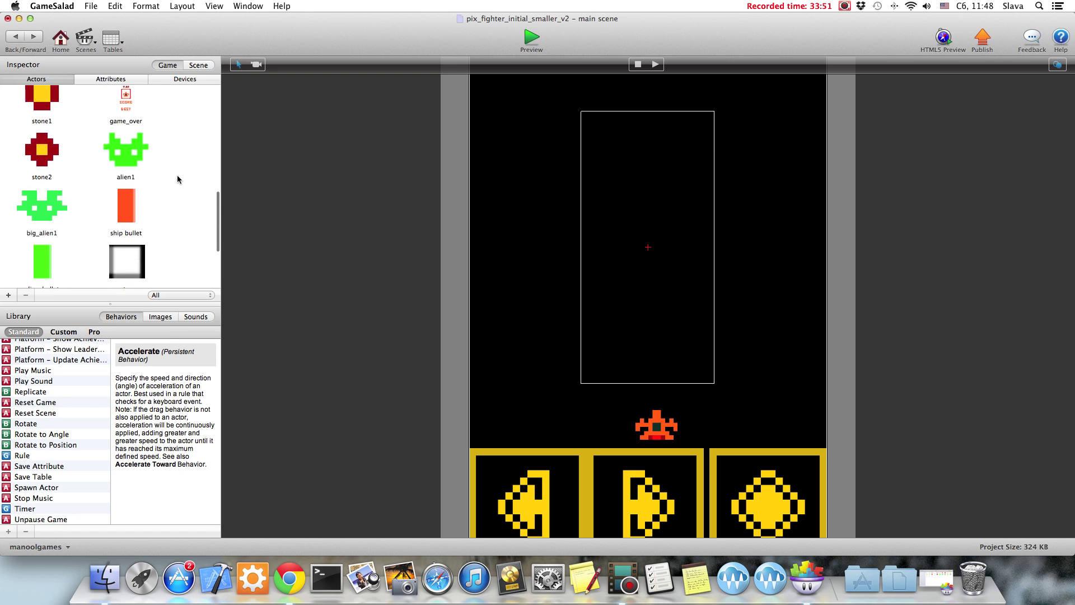
{"action": "scroll", "coordinate": [177, 180], "scroll_direction": "up", "scroll_amount": 2}
{"action": "scroll", "coordinate": [177, 179], "scroll_direction": "down", "scroll_amount": 2}
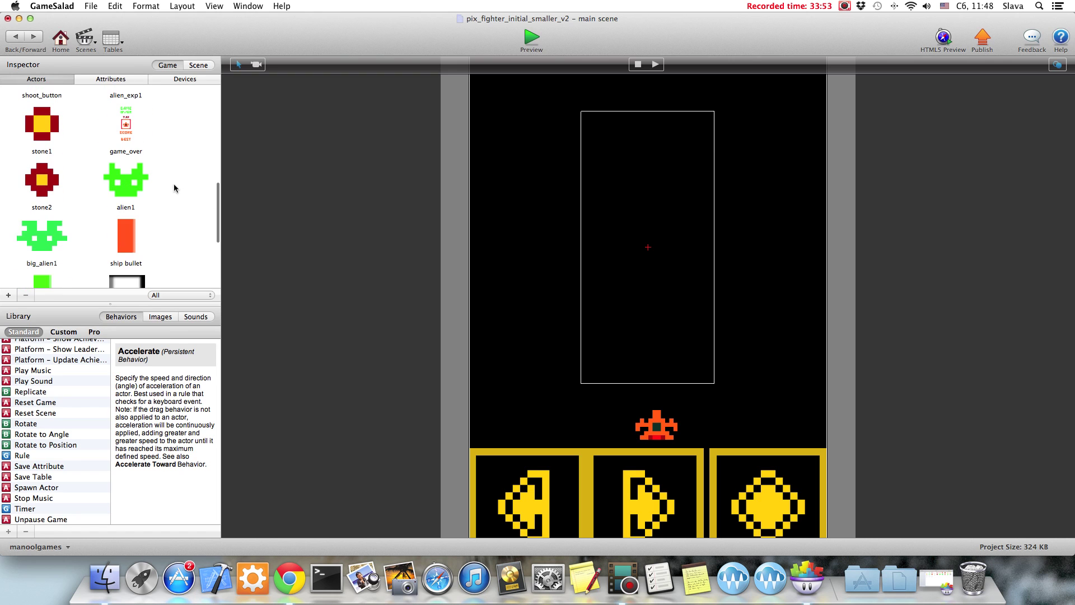
{"action": "left_click", "coordinate": [34, 164]}
{"action": "double_click", "coordinate": [47, 138]}
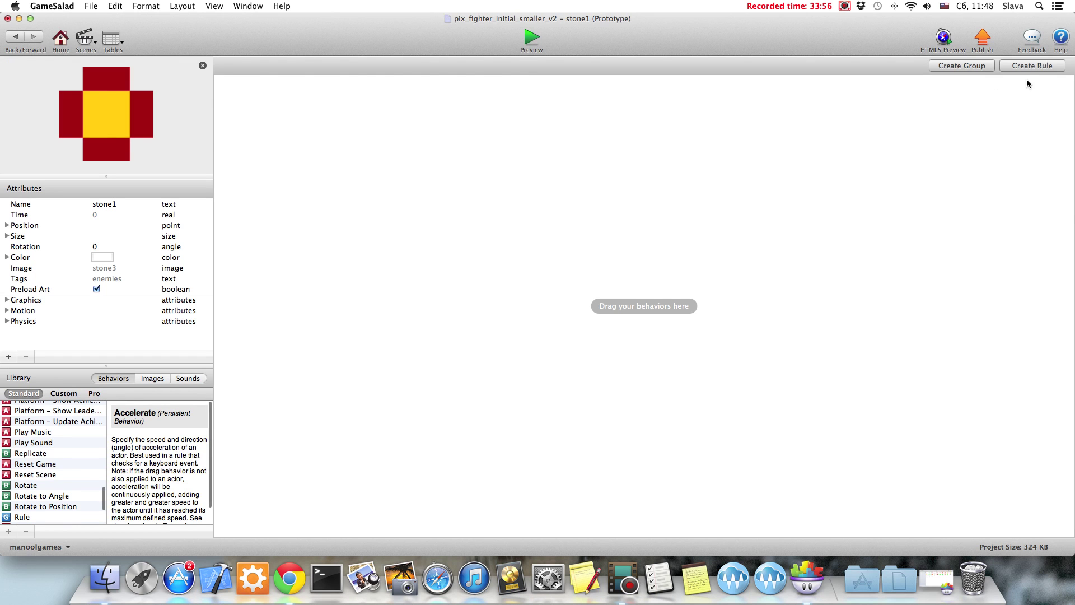
{"action": "left_click", "coordinate": [1032, 65]}
{"action": "left_click", "coordinate": [334, 85]}
{"action": "key", "text": "Delete"}
- Add a Timer behavior to stone1 and set it to run After 1 seconds
{"action": "scroll", "coordinate": [53, 487], "scroll_direction": "down", "scroll_amount": 3}
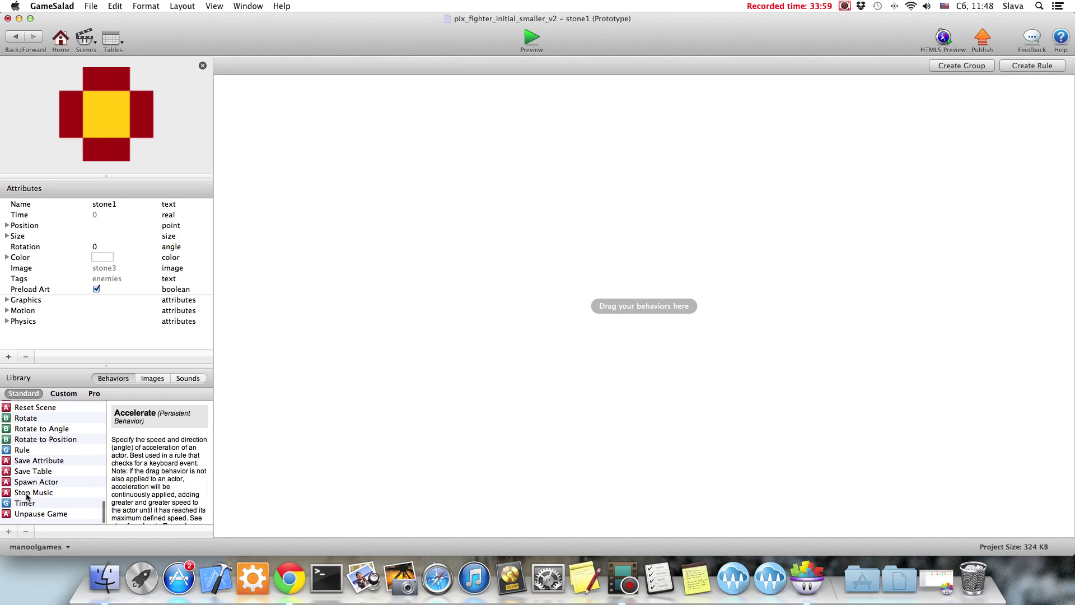
{"action": "left_click_drag", "start_coordinate": [17, 511], "coordinate": [403, 218]}
{"action": "left_click", "coordinate": [247, 109]}
{"action": "left_click", "coordinate": [310, 91]}
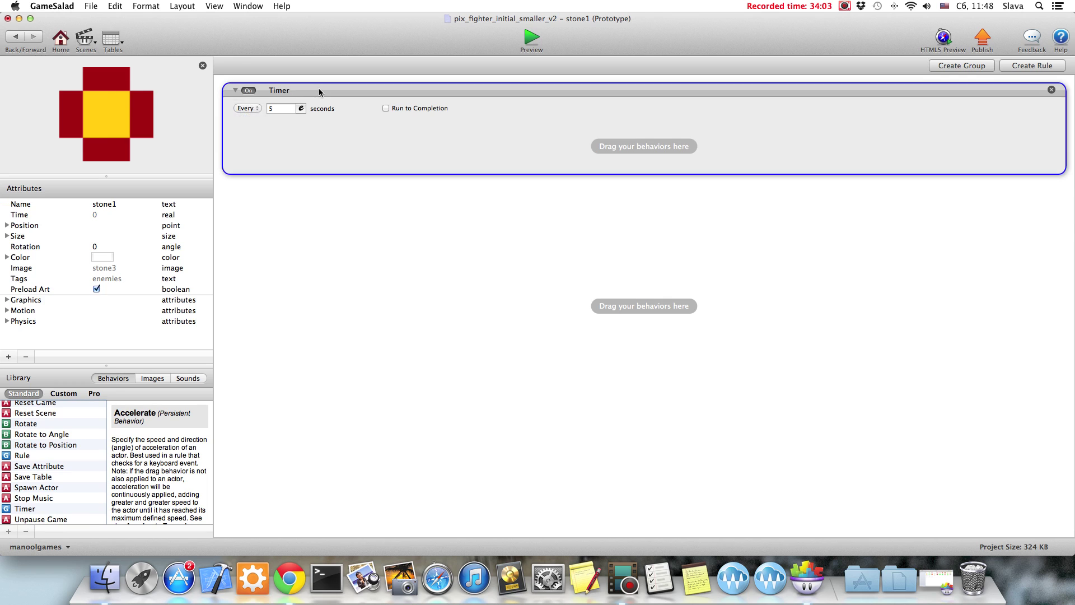
{"action": "left_click", "coordinate": [246, 109]}
{"action": "left_click", "coordinate": [246, 126]}
{"action": "left_click", "coordinate": [247, 108]}
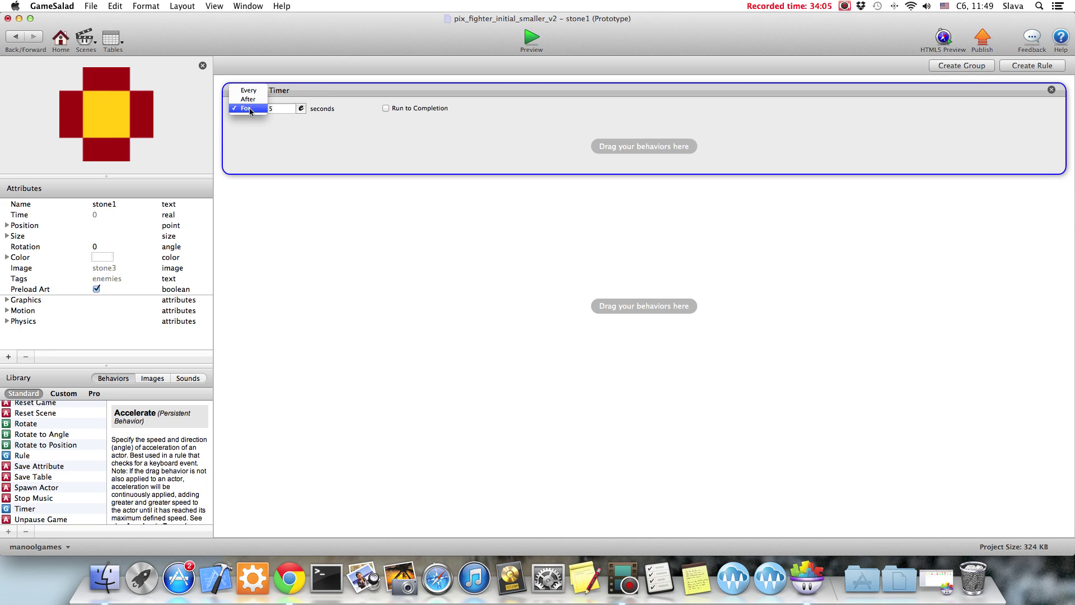
{"action": "left_click", "coordinate": [246, 99]}
{"action": "double_click", "coordinate": [276, 109]}
{"action": "type", "text": "1"}
{"action": "key", "text": "Return"}
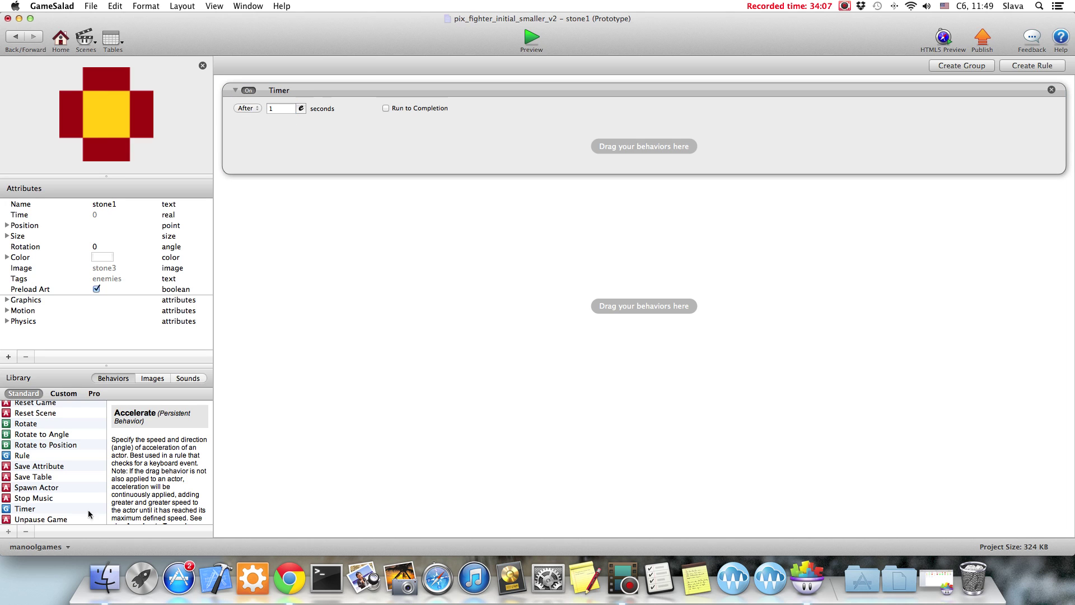
{"action": "left_click_drag", "start_coordinate": [27, 485], "coordinate": [347, 143]}
{"action": "left_click", "coordinate": [296, 152]}
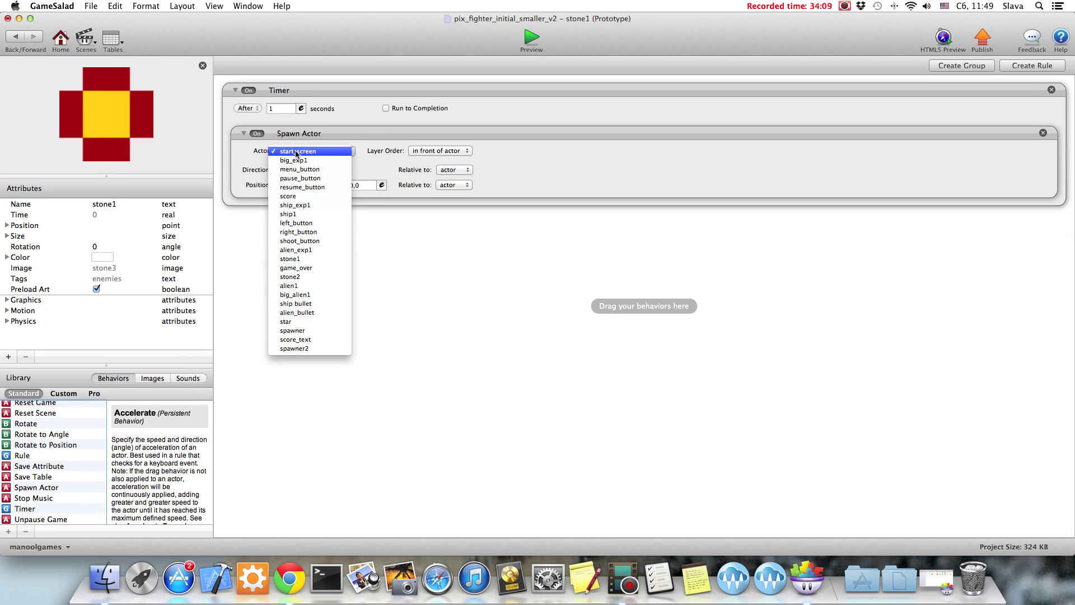
{"action": "left_click", "coordinate": [296, 153]}
{"action": "left_click", "coordinate": [352, 137]}
{"action": "key", "text": "BackSpace"}
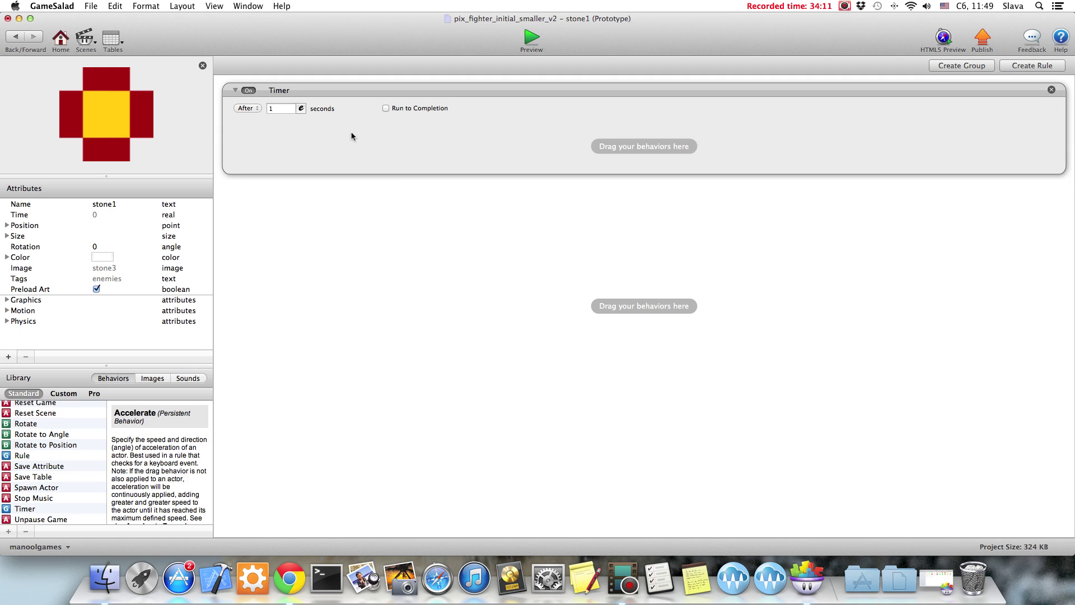
- Replace stone1's Timer with a Move behavior using direction 270 and speed 350
{"action": "left_click", "coordinate": [365, 98]}
{"action": "key", "text": "BackSpace"}
{"action": "scroll", "coordinate": [56, 492], "scroll_direction": "up", "scroll_amount": 5}
{"action": "scroll", "coordinate": [56, 491], "scroll_direction": "up", "scroll_amount": 5}
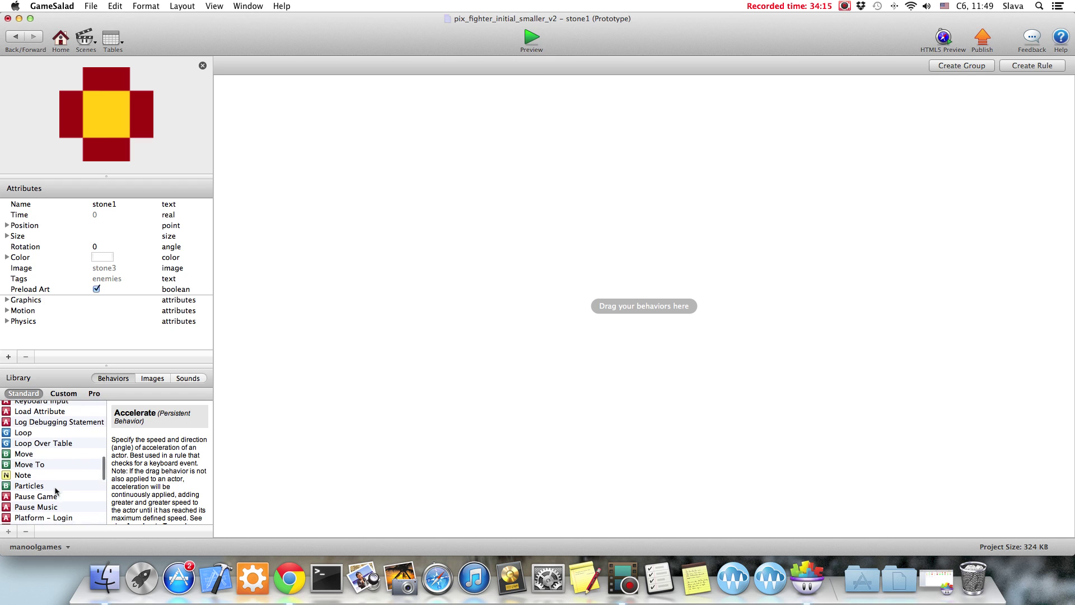
{"action": "left_click_drag", "start_coordinate": [25, 455], "coordinate": [529, 199]}
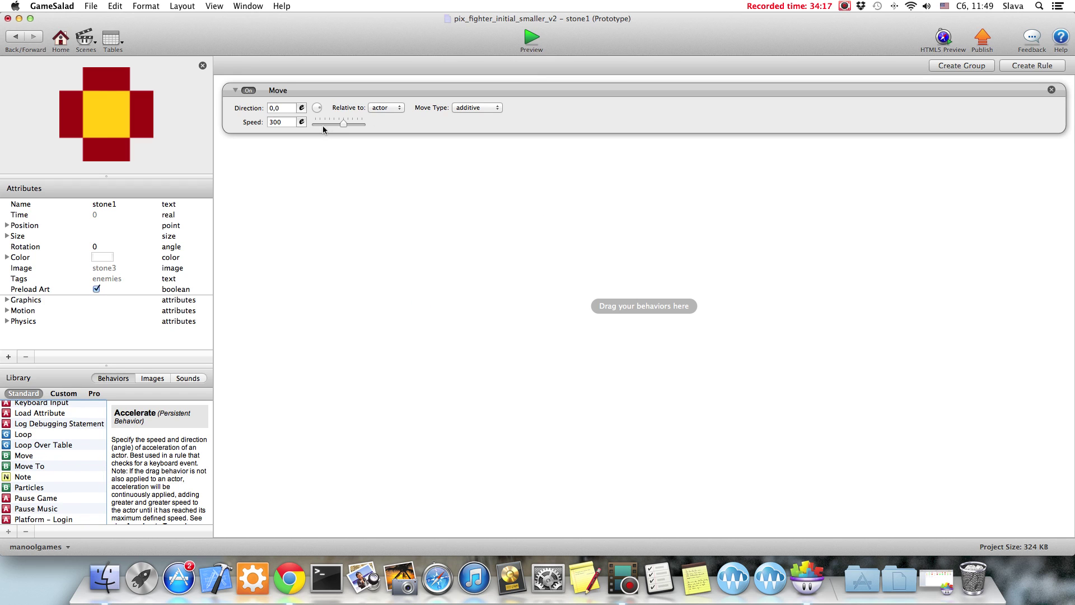
{"action": "left_click_drag", "start_coordinate": [316, 110], "coordinate": [320, 128]}
{"action": "left_click", "coordinate": [282, 107]}
{"action": "type", "text": "270"}
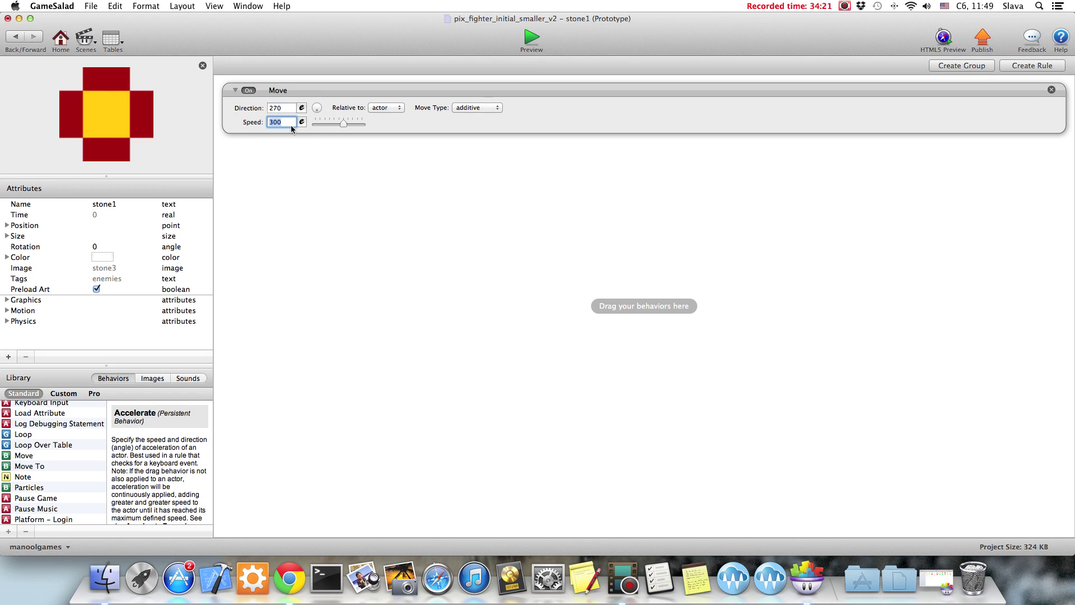
{"action": "type", "text": "350"}
{"action": "key", "text": "Return"}
- Copy stone1's Move behavior into the stone2 actor and set the copy's speed to 320
{"action": "left_click", "coordinate": [322, 94]}
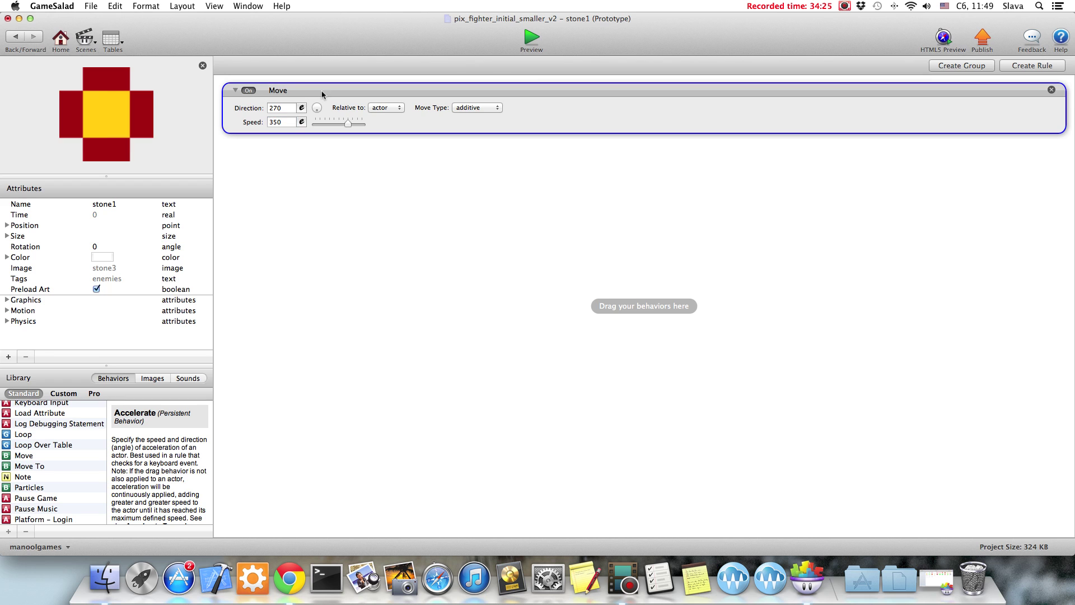
{"action": "left_click", "coordinate": [15, 38]}
{"action": "scroll", "coordinate": [156, 210], "scroll_direction": "down", "scroll_amount": 5}
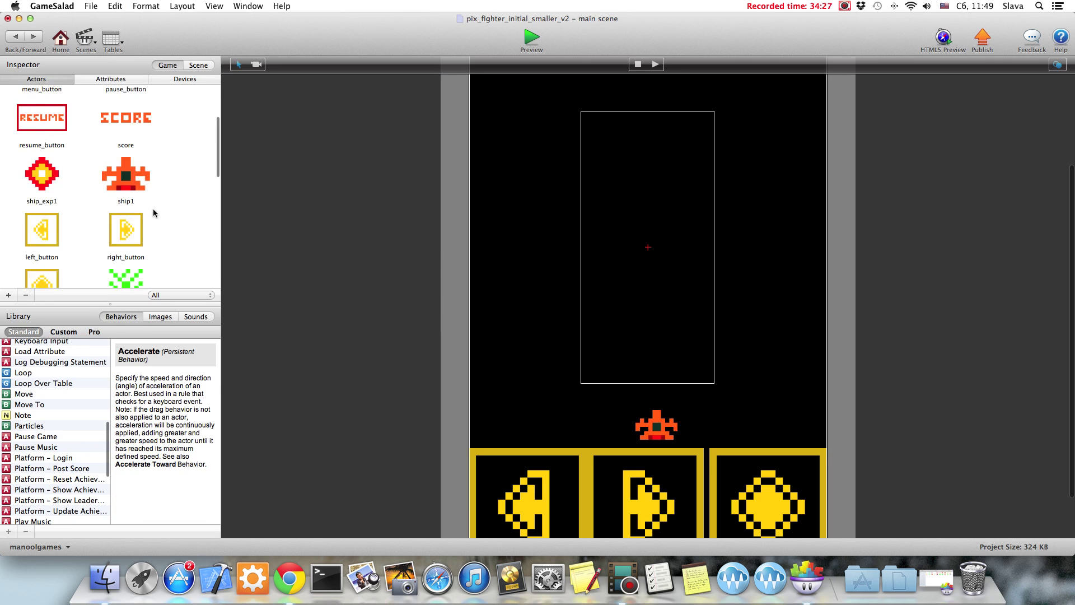
{"action": "double_click", "coordinate": [42, 244]}
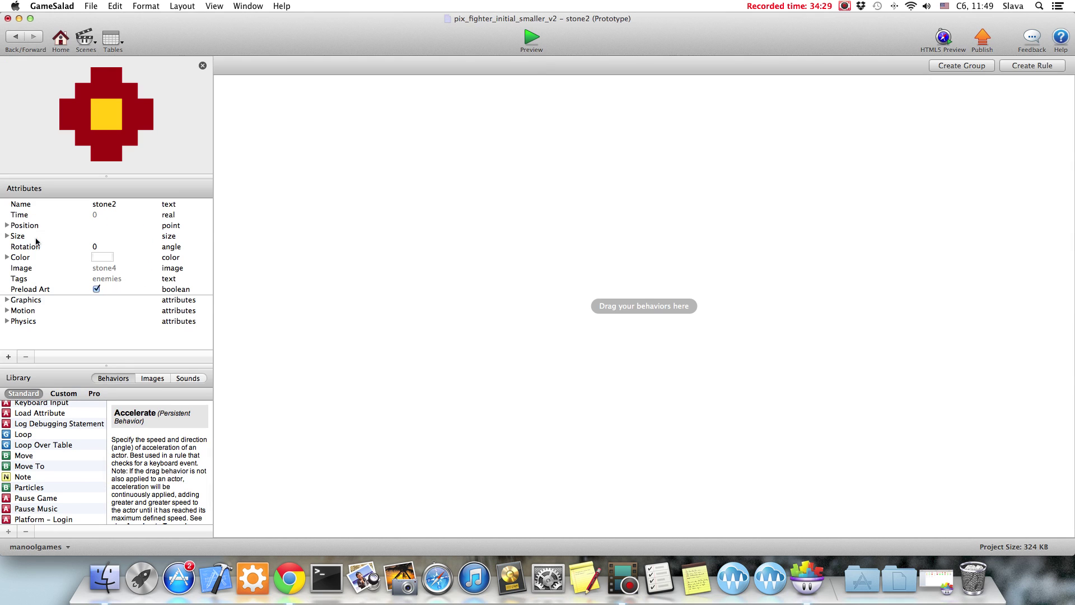
{"action": "key", "text": "super+v"}
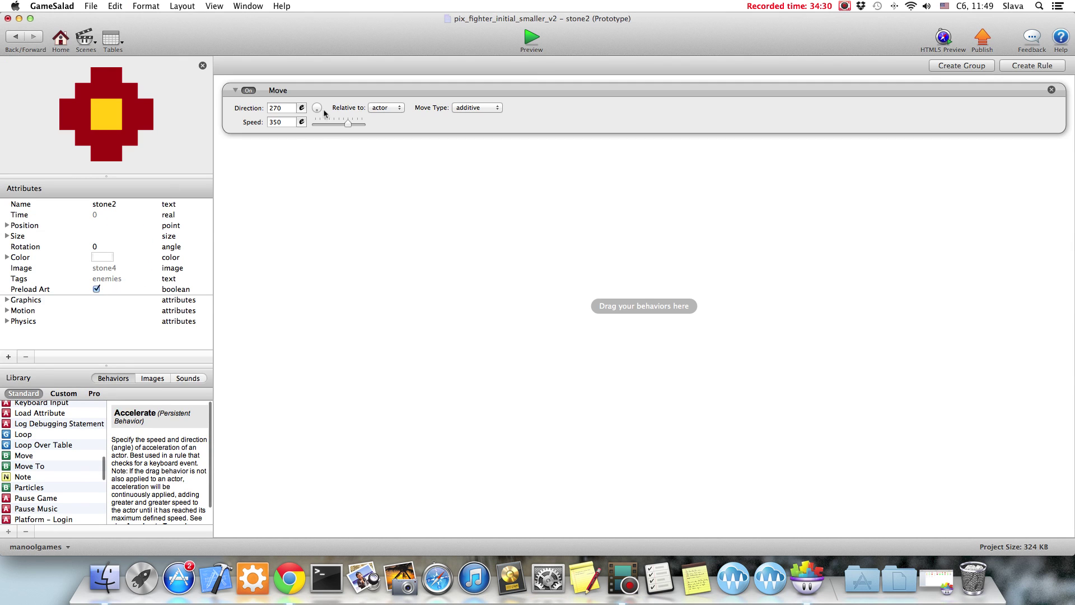
{"action": "left_click", "coordinate": [280, 122]}
{"action": "left_click", "coordinate": [274, 124]}
{"action": "key", "text": "Return"}
- Return to the main scene and open the spawner actor
{"action": "left_click", "coordinate": [15, 37]}
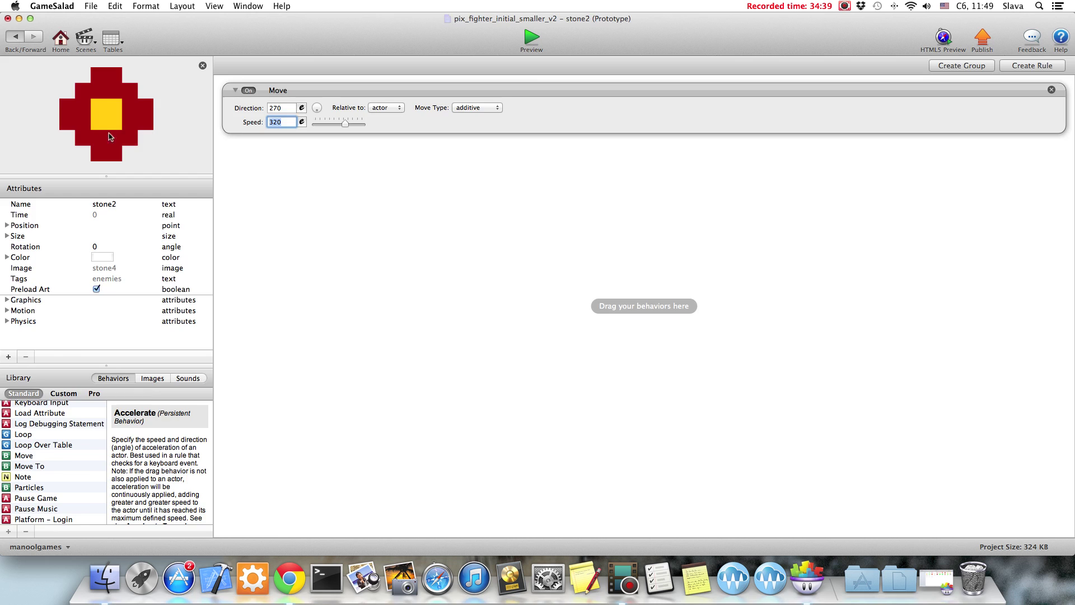
{"action": "scroll", "coordinate": [84, 185], "scroll_direction": "down", "scroll_amount": 5}
{"action": "left_click", "coordinate": [41, 204]}
{"action": "double_click", "coordinate": [41, 204]}
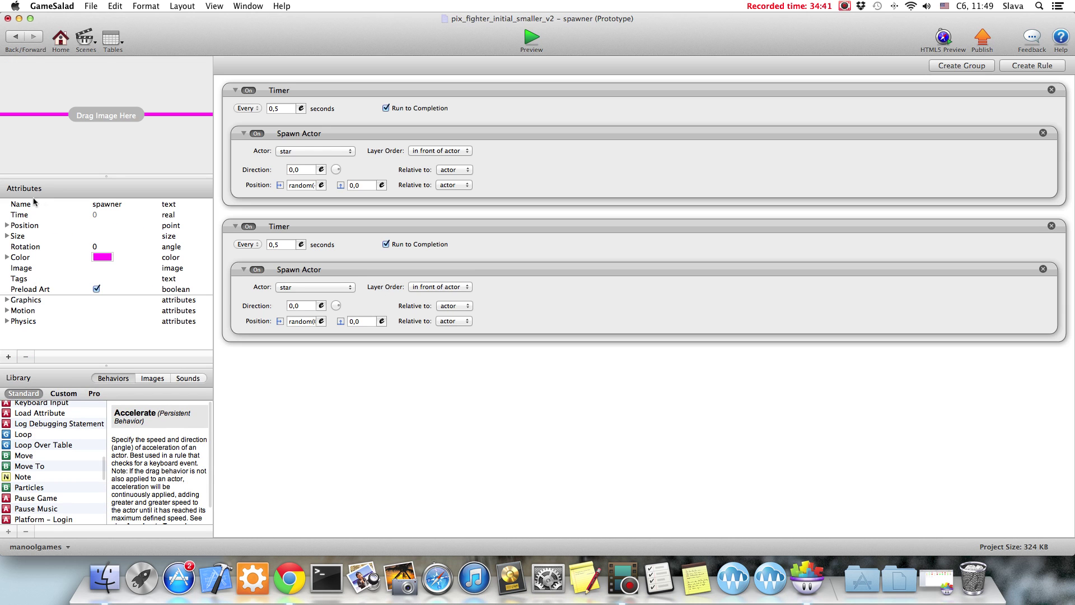
- Add a third Timer behavior to the spawner actor, set to run After 1 seconds
{"action": "left_click", "coordinate": [309, 227]}
{"action": "left_click", "coordinate": [354, 452]}
{"action": "scroll", "coordinate": [54, 499], "scroll_direction": "down", "scroll_amount": 10}
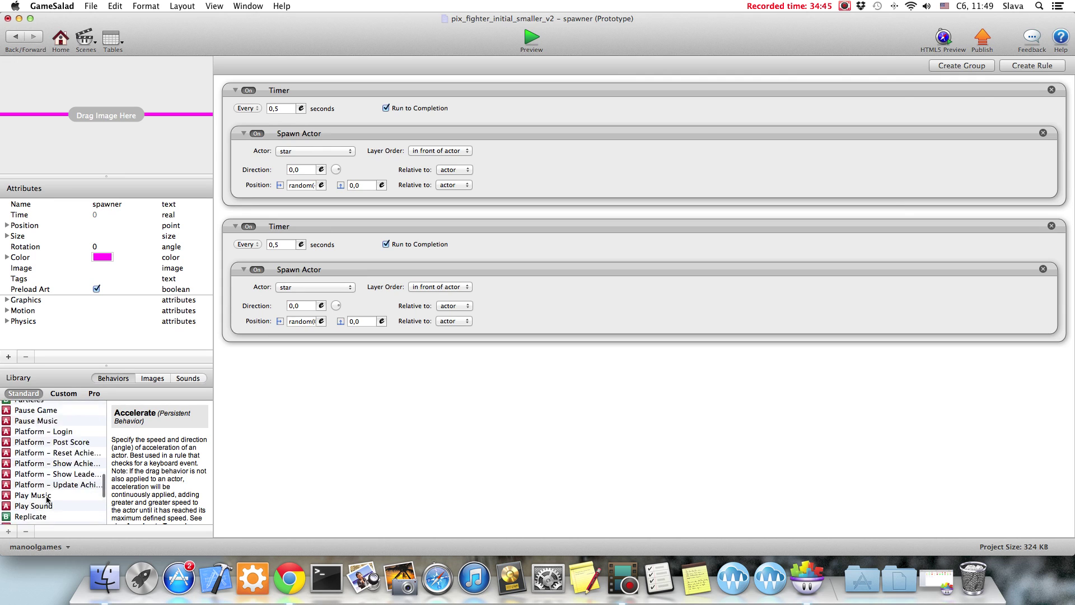
{"action": "left_click_drag", "start_coordinate": [23, 508], "coordinate": [378, 400]}
{"action": "left_click", "coordinate": [253, 382]}
{"action": "left_click", "coordinate": [257, 390]}
{"action": "left_click", "coordinate": [279, 382]}
{"action": "key", "text": "Return"}
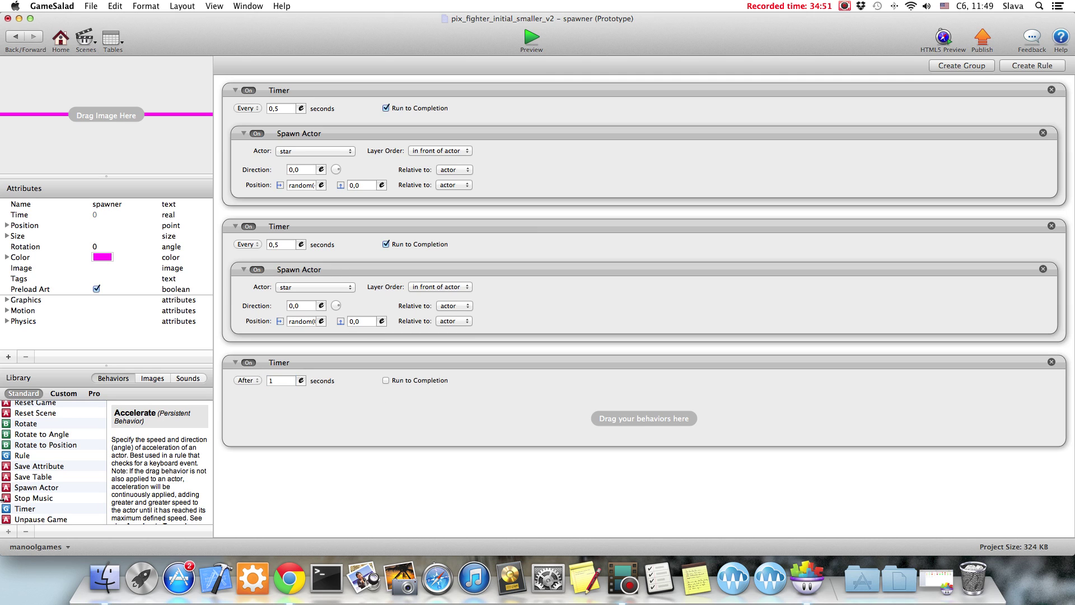
- Nest a second Timer inside the After 1 seconds Timer, running Every random number of seconds with a minimum of 2
{"action": "left_click_drag", "start_coordinate": [25, 508], "coordinate": [290, 426]}
{"action": "left_click", "coordinate": [247, 424]}
{"action": "left_click", "coordinate": [292, 423]}
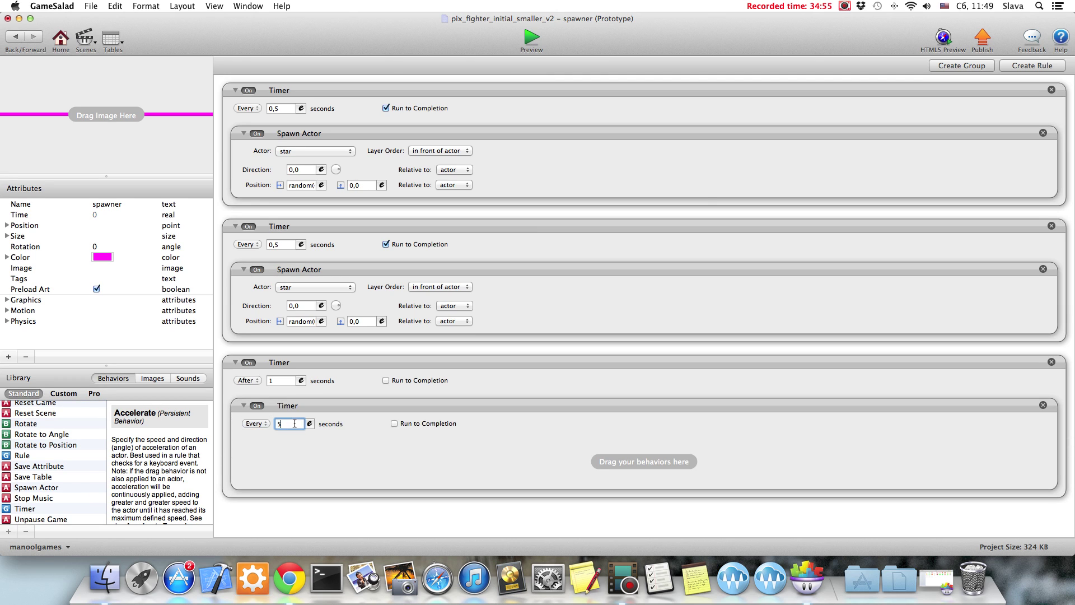
{"action": "left_click", "coordinate": [309, 424]}
{"action": "left_click", "coordinate": [386, 440]}
{"action": "scroll", "coordinate": [394, 527], "scroll_direction": "down", "scroll_amount": 5}
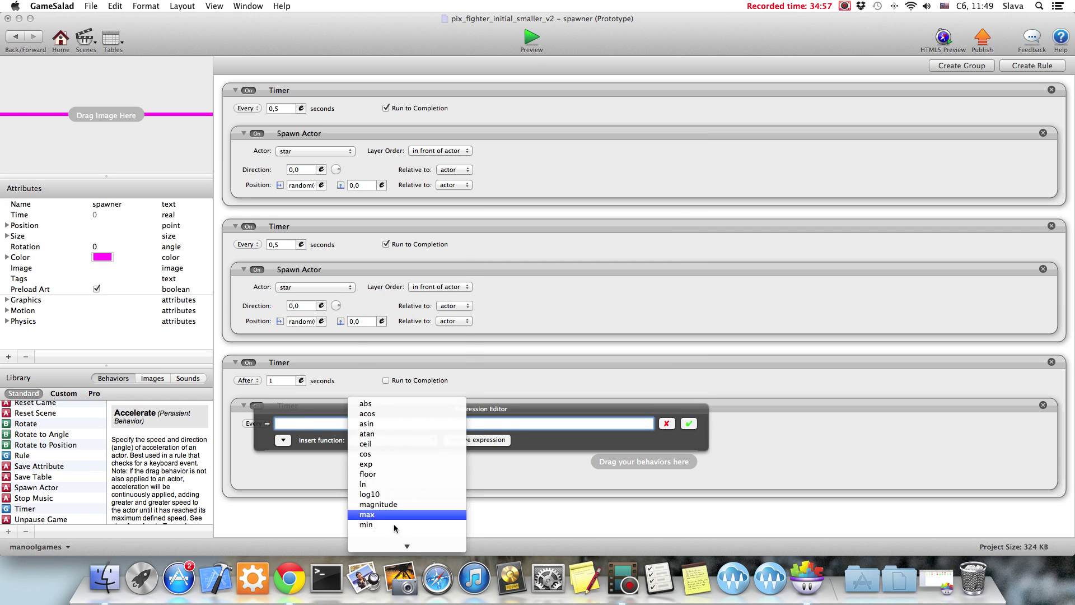
{"action": "scroll", "coordinate": [394, 526], "scroll_direction": "down", "scroll_amount": 2}
{"action": "left_click", "coordinate": [392, 452]}
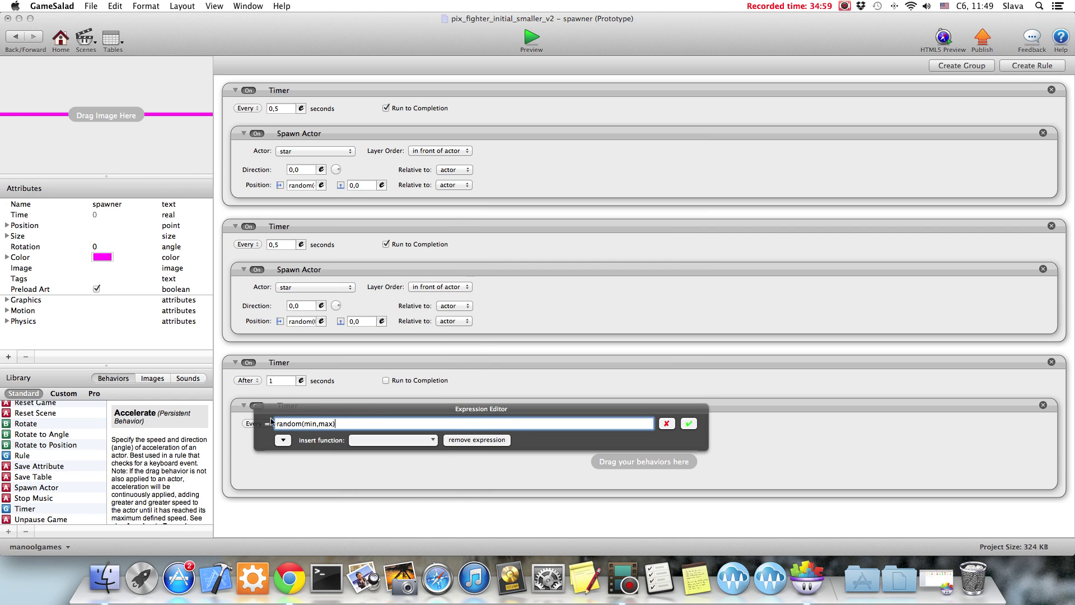
{"action": "double_click", "coordinate": [311, 424]}
{"action": "type", "text": "2"}
{"action": "left_click", "coordinate": [689, 423]}
- Add a Spawn Actor behavior inside the nested Timer and set it to spawn stone1
{"action": "left_click_drag", "start_coordinate": [56, 490], "coordinate": [356, 451]}
{"action": "left_click", "coordinate": [321, 469]}
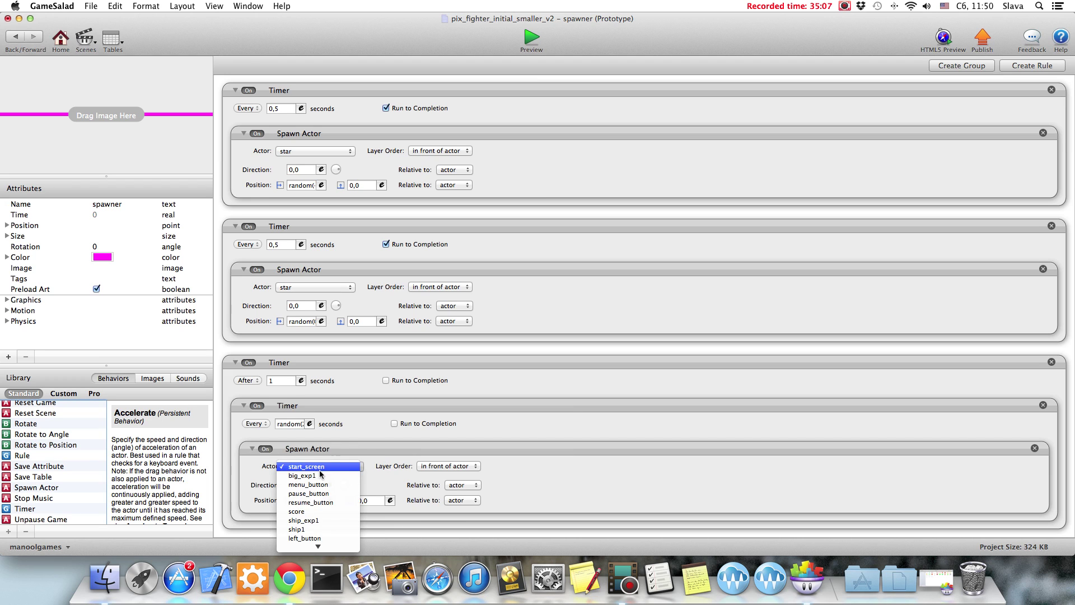
{"action": "scroll", "coordinate": [305, 520], "scroll_direction": "down", "scroll_amount": 3}
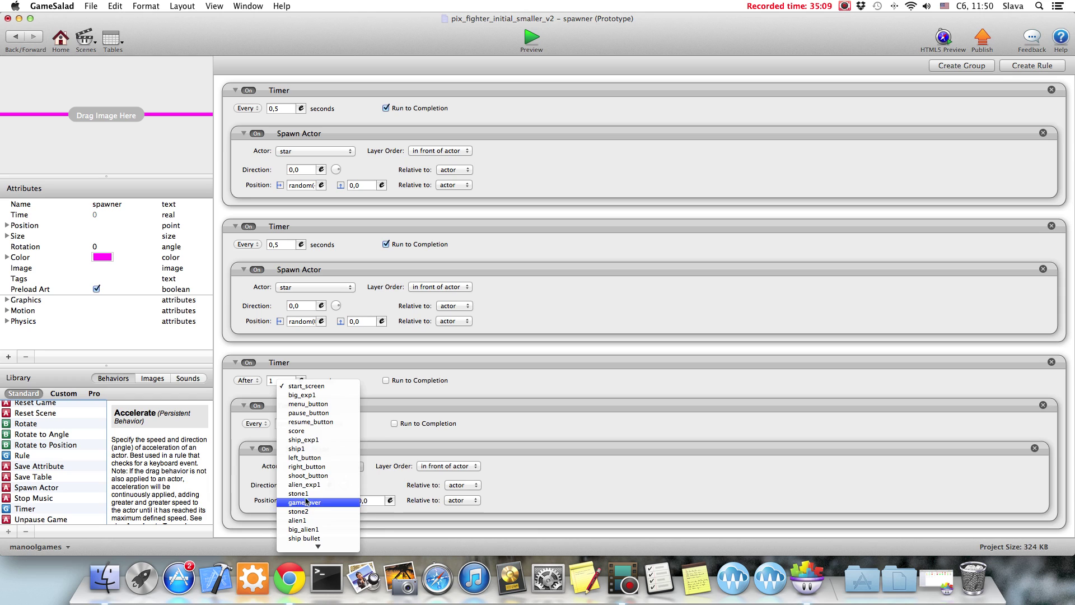
{"action": "left_click", "coordinate": [303, 493]}
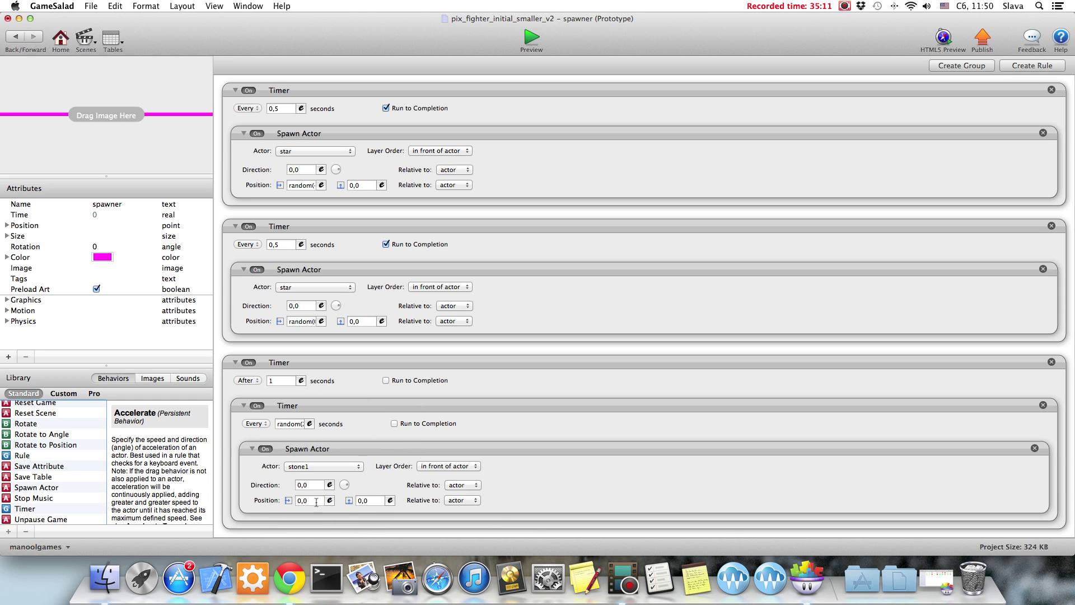
- Set the horizontal spawn position of stone1 to a random expression with a minimum of -300
{"action": "left_click", "coordinate": [329, 500]}
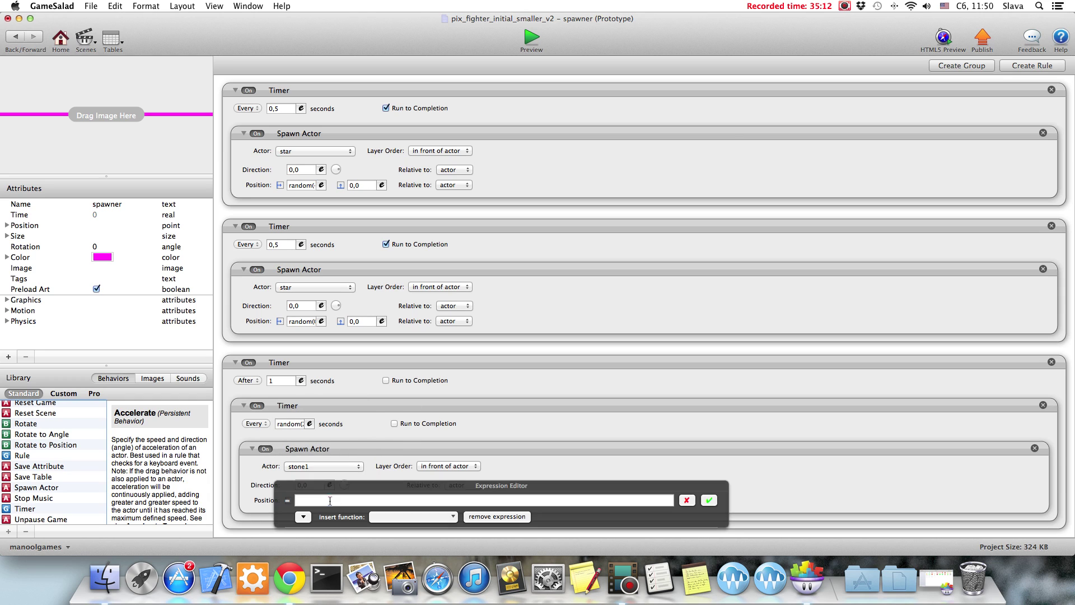
{"action": "left_click", "coordinate": [403, 517]}
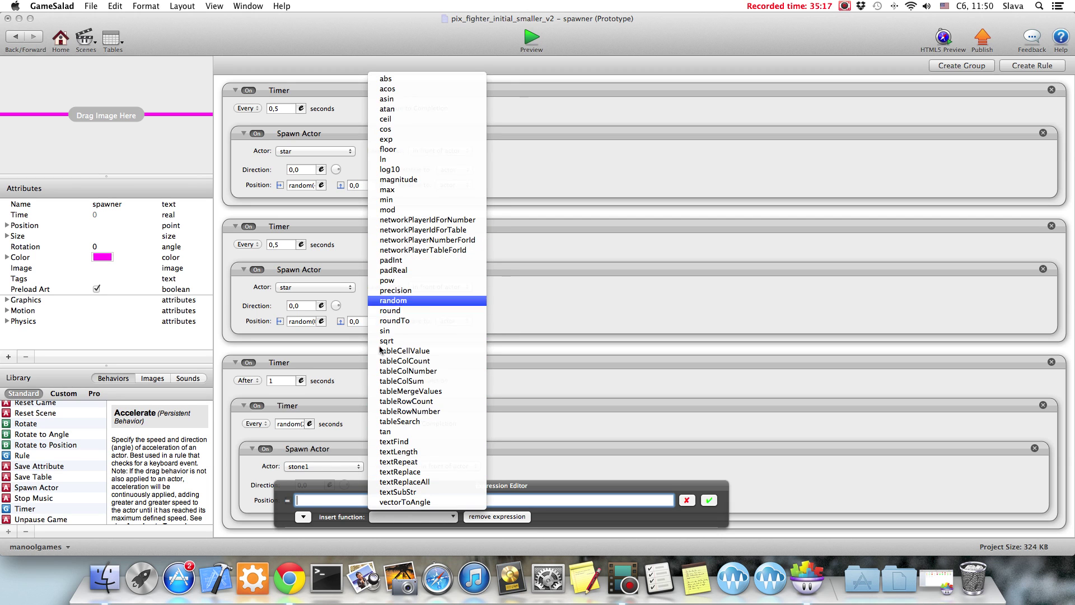
{"action": "left_click", "coordinate": [393, 301]}
{"action": "key", "text": "BackSpace"}
{"action": "key", "text": "BackSpace"}
{"action": "key", "text": "BackSpace"}
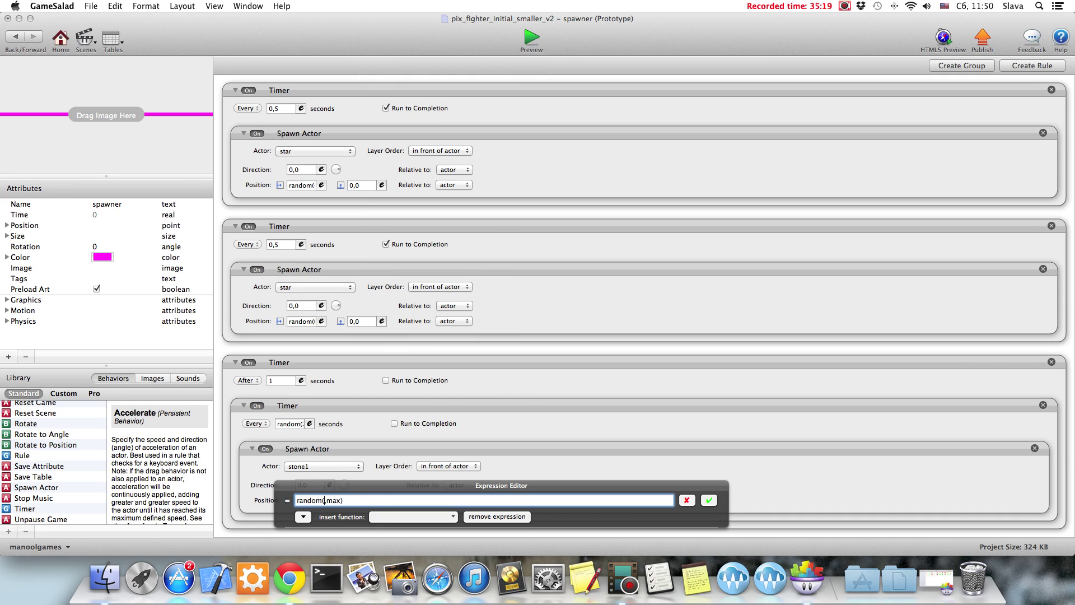
{"action": "type", "text": "-300"}
{"action": "left_click", "coordinate": [709, 500]}
- Duplicate the Timer that spawns stone1 and collapse the other three Timers
{"action": "left_click", "coordinate": [364, 361]}
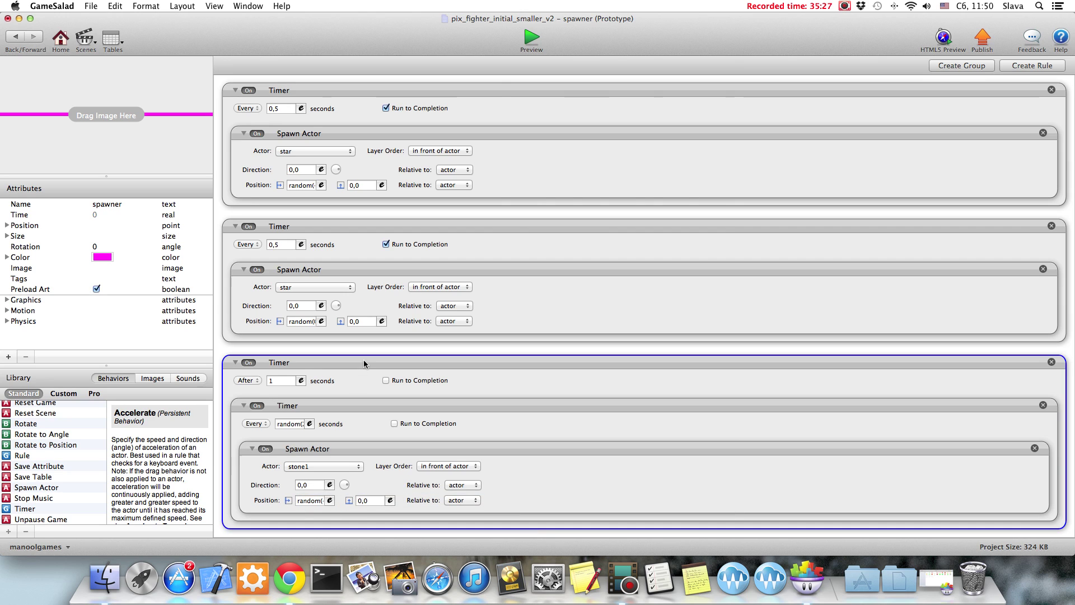
{"action": "key", "text": "super+d"}
{"action": "scroll", "coordinate": [422, 408], "scroll_direction": "down", "scroll_amount": 3}
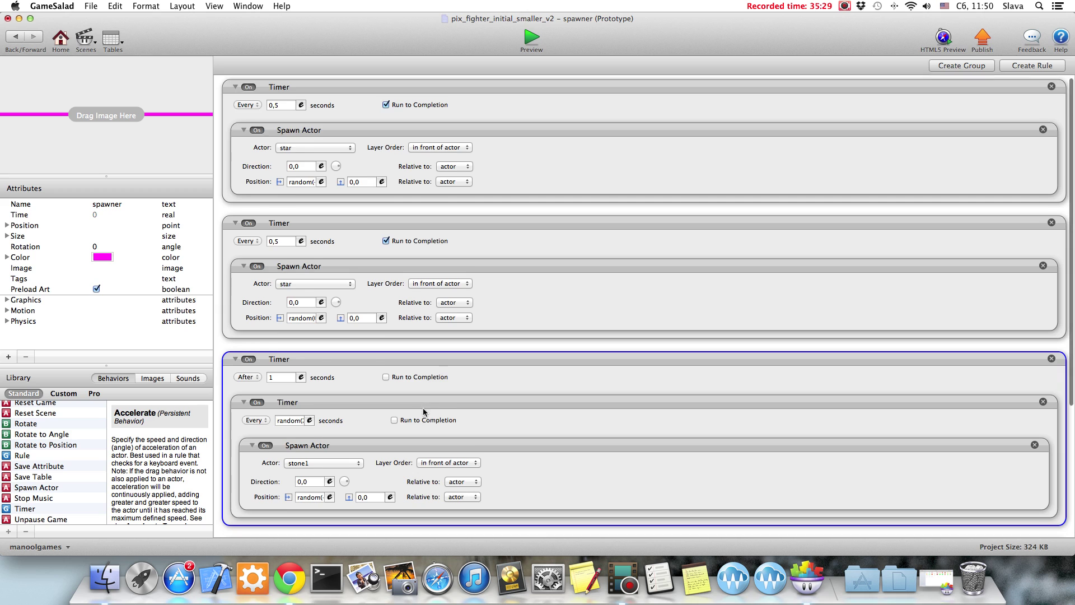
{"action": "left_click", "coordinate": [235, 279]}
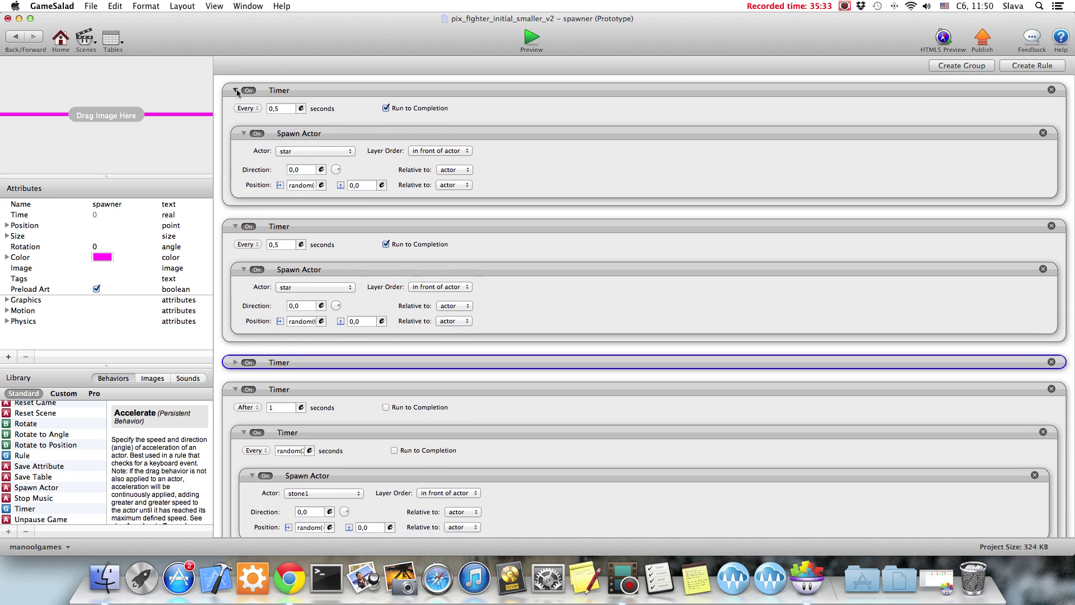
{"action": "left_click", "coordinate": [235, 90]}
{"action": "left_click", "coordinate": [235, 117]}
{"action": "left_click", "coordinate": [311, 172]}
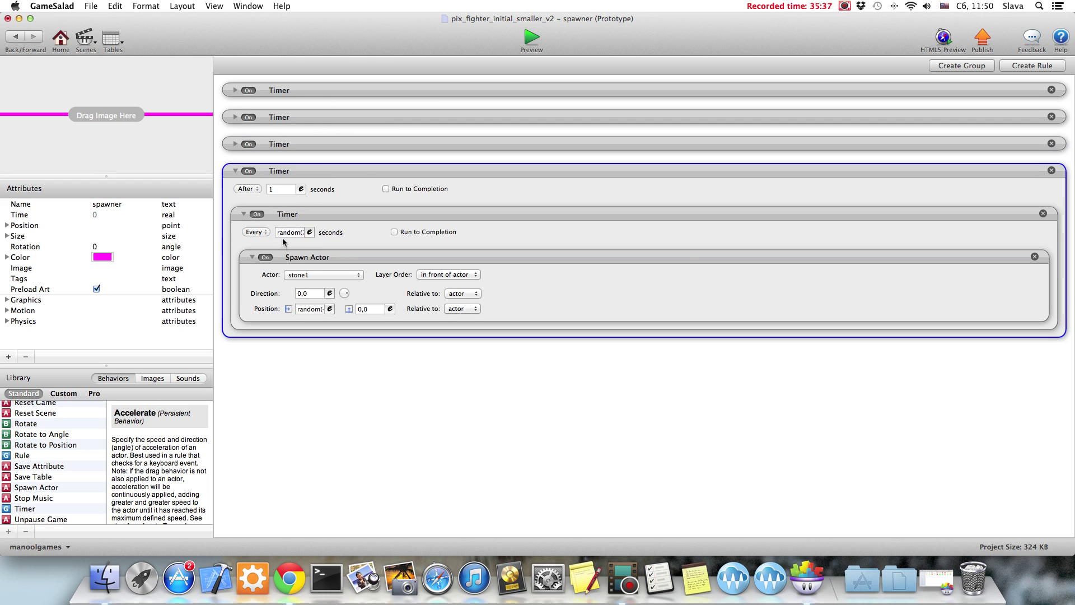
- In the duplicated Timer, set the nested interval to random(4,5) seconds and the spawned actor to stone2
{"action": "left_click", "coordinate": [308, 232]}
{"action": "left_click", "coordinate": [304, 233]}
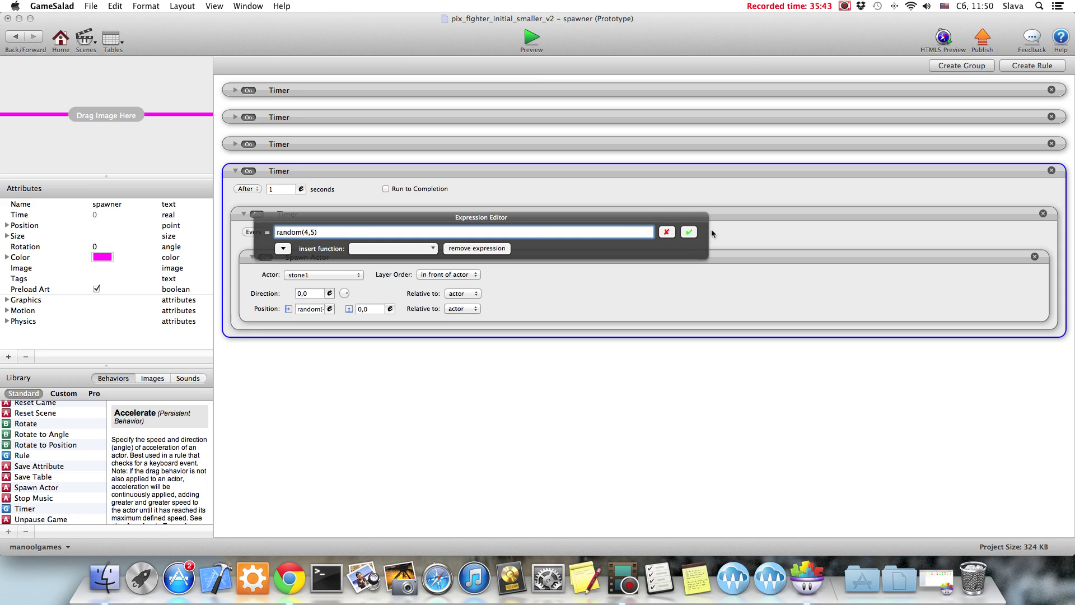
{"action": "left_click", "coordinate": [688, 231]}
{"action": "left_click", "coordinate": [320, 275]}
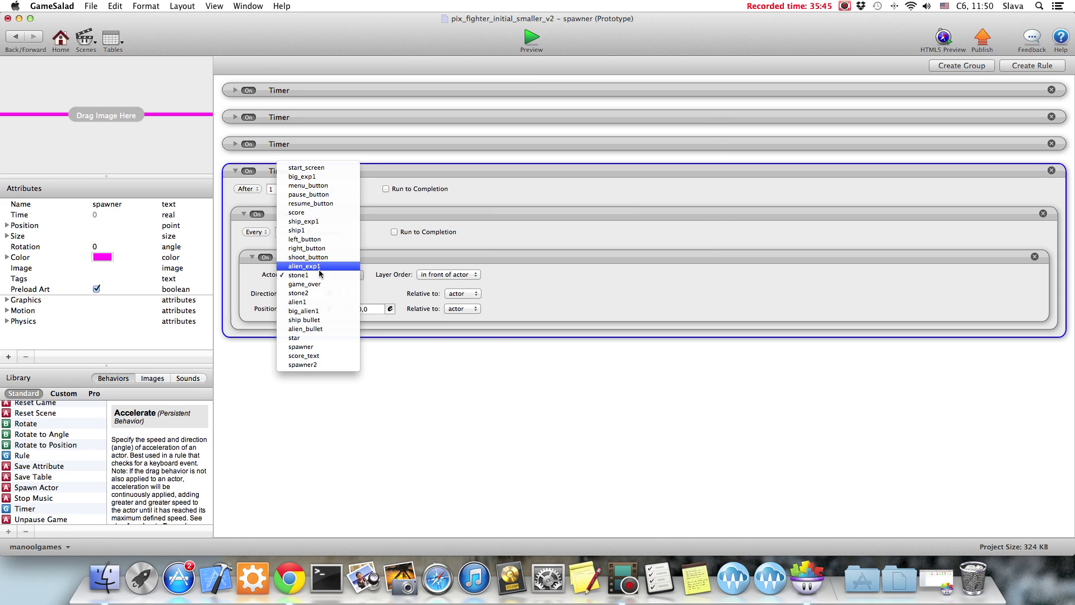
{"action": "left_click", "coordinate": [328, 293]}
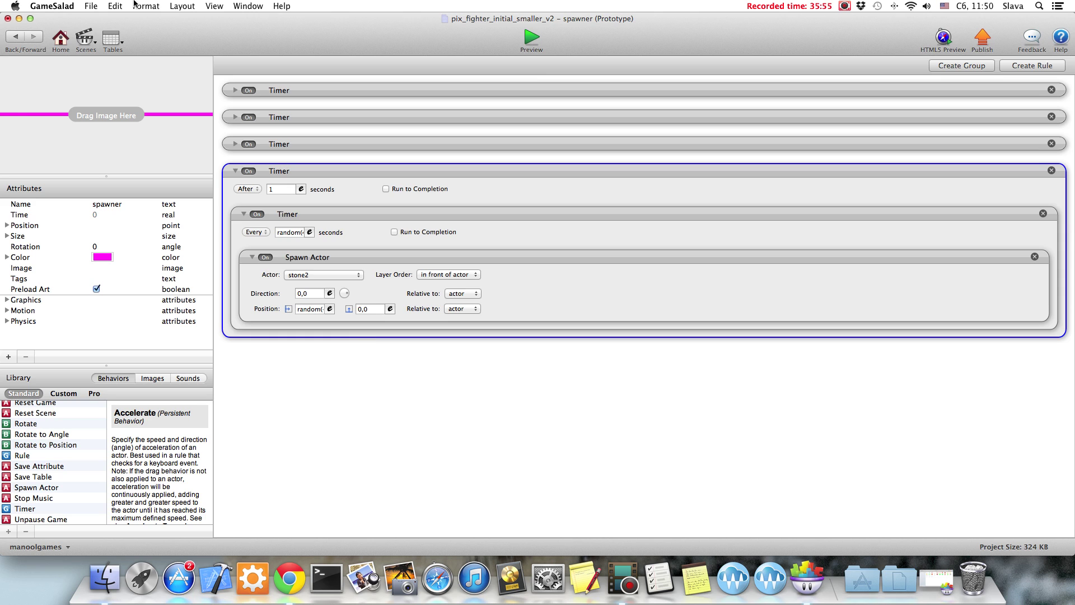
- Preview the game, moving and shooting with the ship to test the spawned stones, and return to the spawner actor
{"action": "left_click", "coordinate": [539, 38]}
{"action": "left_click", "coordinate": [571, 309]}
{"action": "left_click", "coordinate": [500, 369]}
{"action": "left_click", "coordinate": [500, 370]}
{"action": "left_click", "coordinate": [536, 377]}
{"action": "left_click", "coordinate": [536, 378]}
{"action": "left_click", "coordinate": [578, 379]}
{"action": "left_click", "coordinate": [578, 379]}
{"action": "left_click", "coordinate": [536, 377]}
{"action": "left_click", "coordinate": [611, 380]}
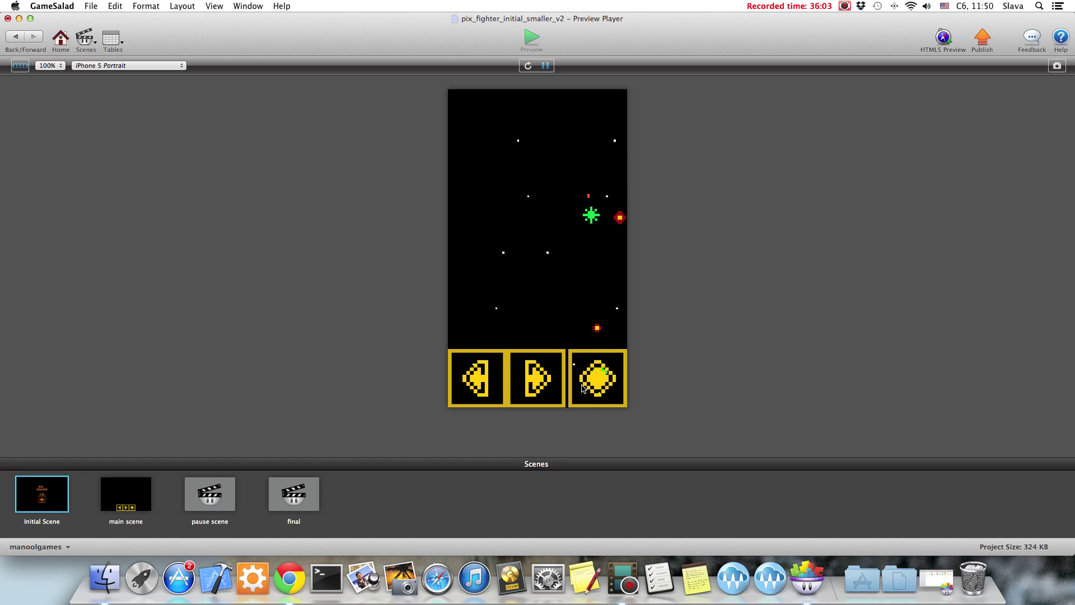
{"action": "left_click", "coordinate": [16, 36]}
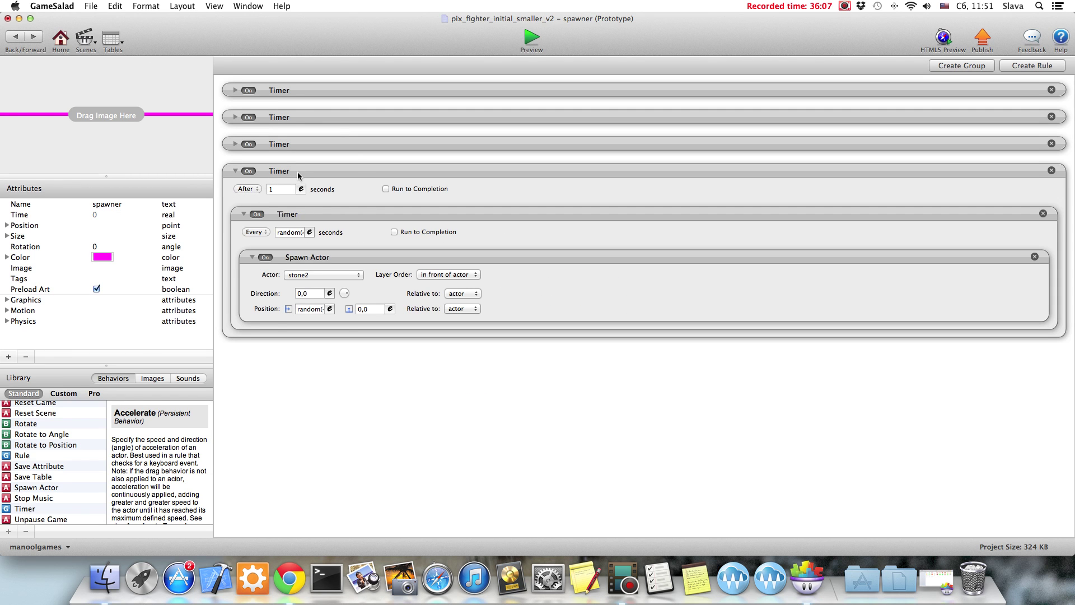
- Return to the main scene and open the ship1 actor
{"action": "left_click", "coordinate": [7, 37]}
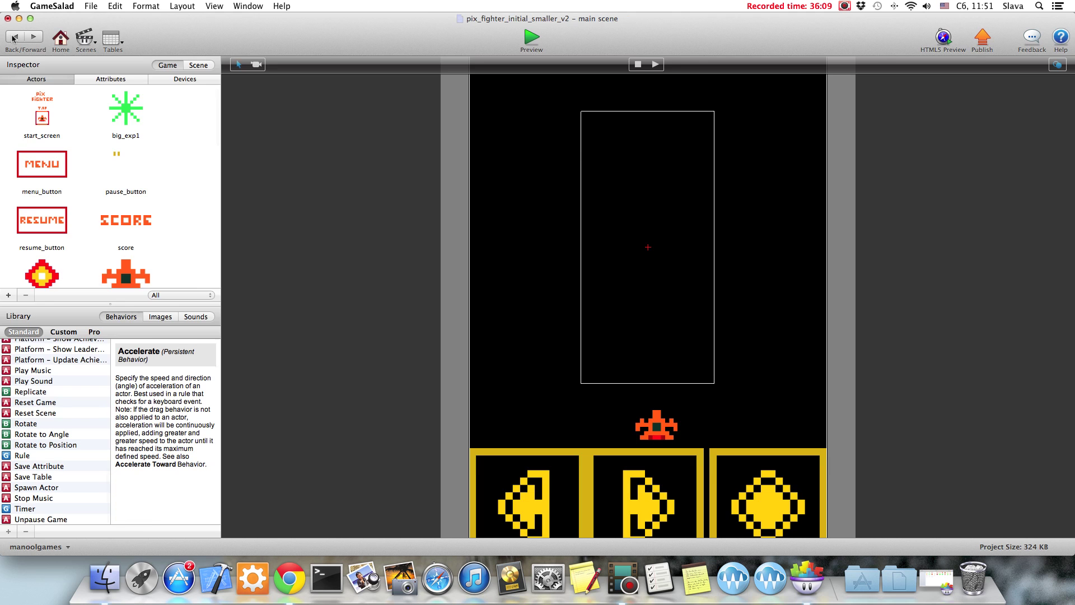
{"action": "scroll", "coordinate": [179, 216], "scroll_direction": "down", "scroll_amount": 3}
{"action": "scroll", "coordinate": [179, 212], "scroll_direction": "up", "scroll_amount": 1}
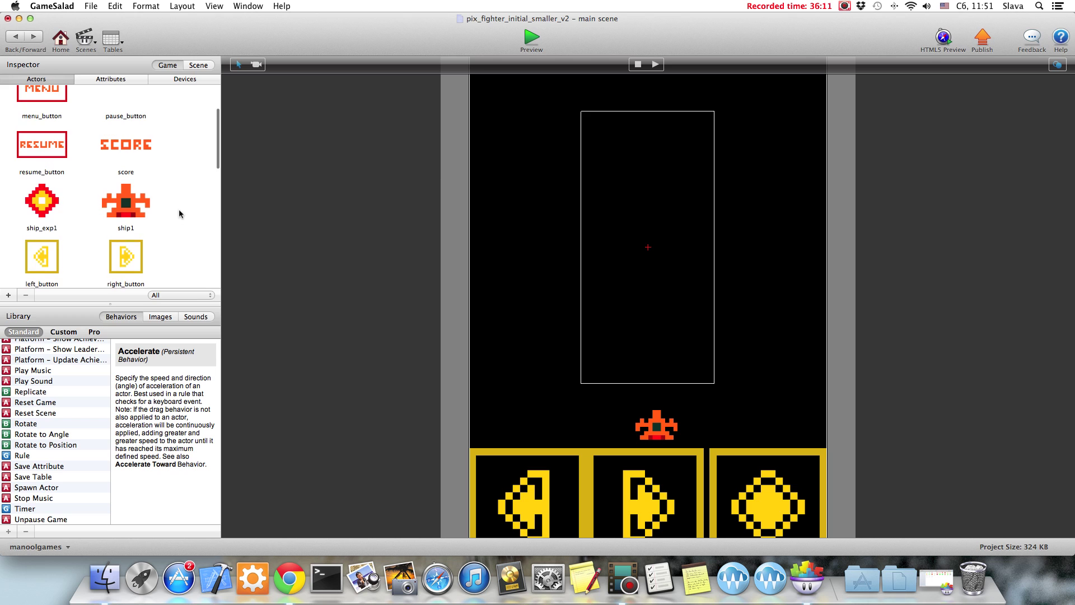
{"action": "double_click", "coordinate": [119, 205]}
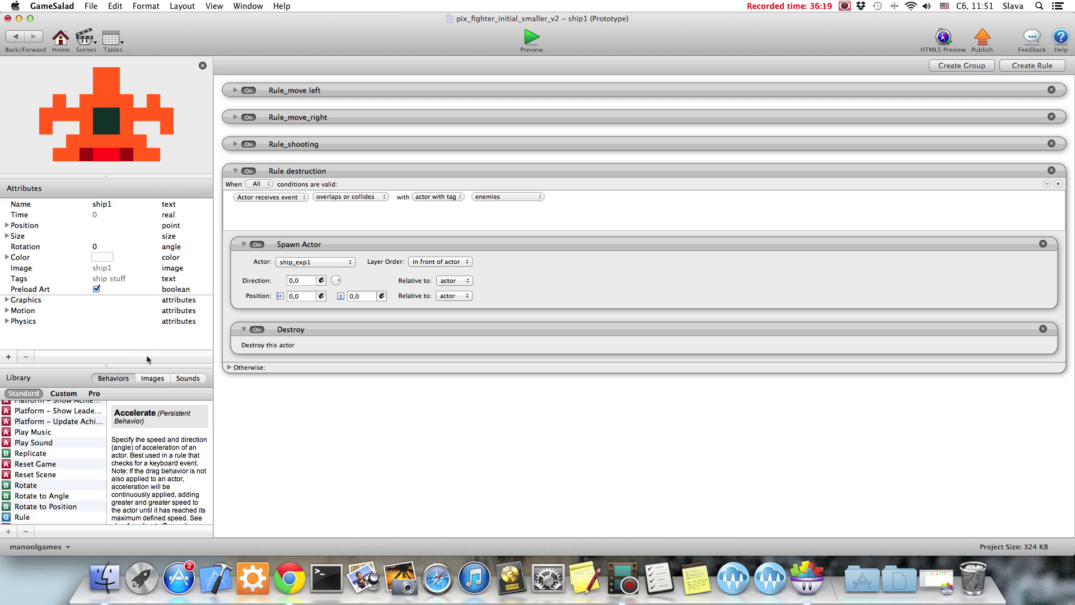
{"action": "scroll", "coordinate": [59, 469], "scroll_direction": "down", "scroll_amount": 1}
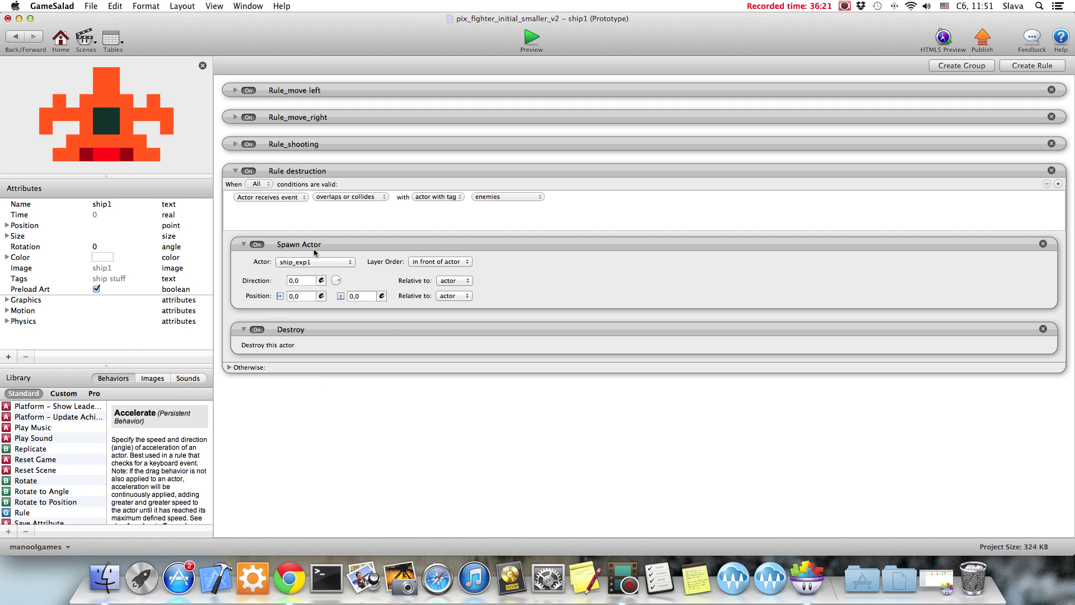
- Add a Timer after the Destroy behavior in Rule destruction, set to run after 1 second
{"action": "left_click", "coordinate": [297, 328]}
{"action": "scroll", "coordinate": [22, 493], "scroll_direction": "down", "scroll_amount": 5}
{"action": "left_click_drag", "start_coordinate": [19, 508], "coordinate": [345, 365]}
{"action": "left_click", "coordinate": [255, 392]}
{"action": "left_click", "coordinate": [254, 402]}
{"action": "type", "text": "1"}
{"action": "left_click", "coordinate": [350, 418]}
- Add a Change Scene behavior inside the Timer, going to the final scene with advertisement disabled
{"action": "scroll", "coordinate": [59, 476], "scroll_direction": "up", "scroll_amount": 15}
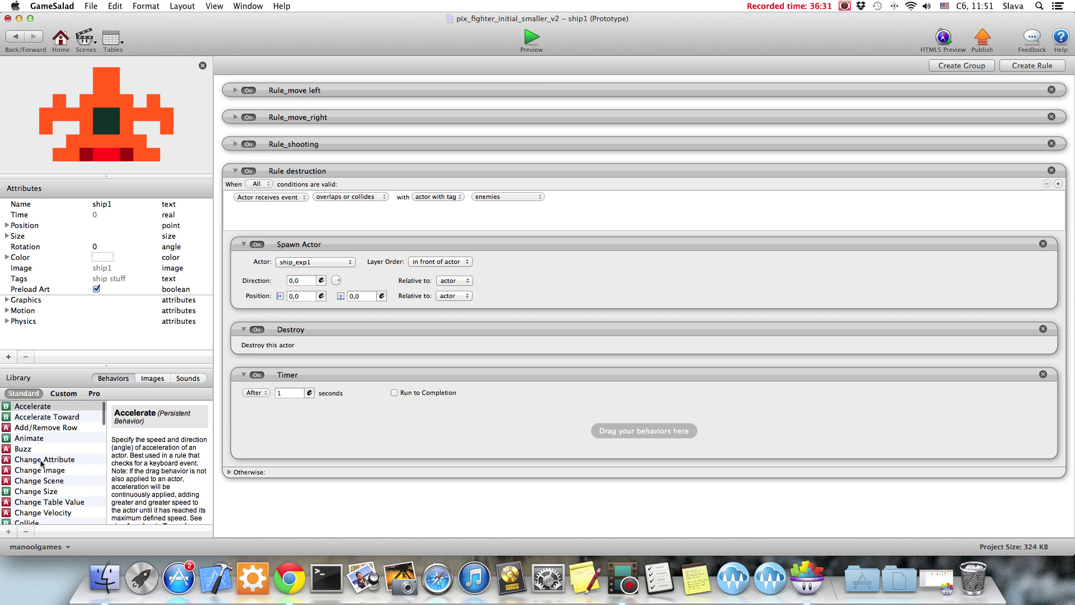
{"action": "left_click_drag", "start_coordinate": [38, 480], "coordinate": [323, 445]}
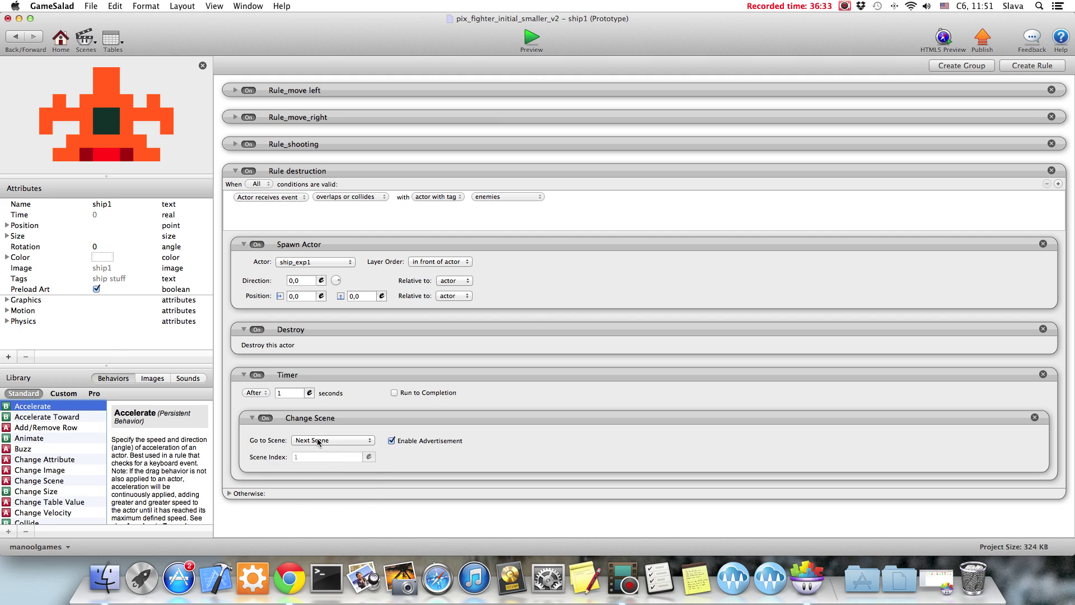
{"action": "left_click", "coordinate": [319, 440]}
{"action": "left_click", "coordinate": [312, 501]}
{"action": "left_click", "coordinate": [381, 375]}
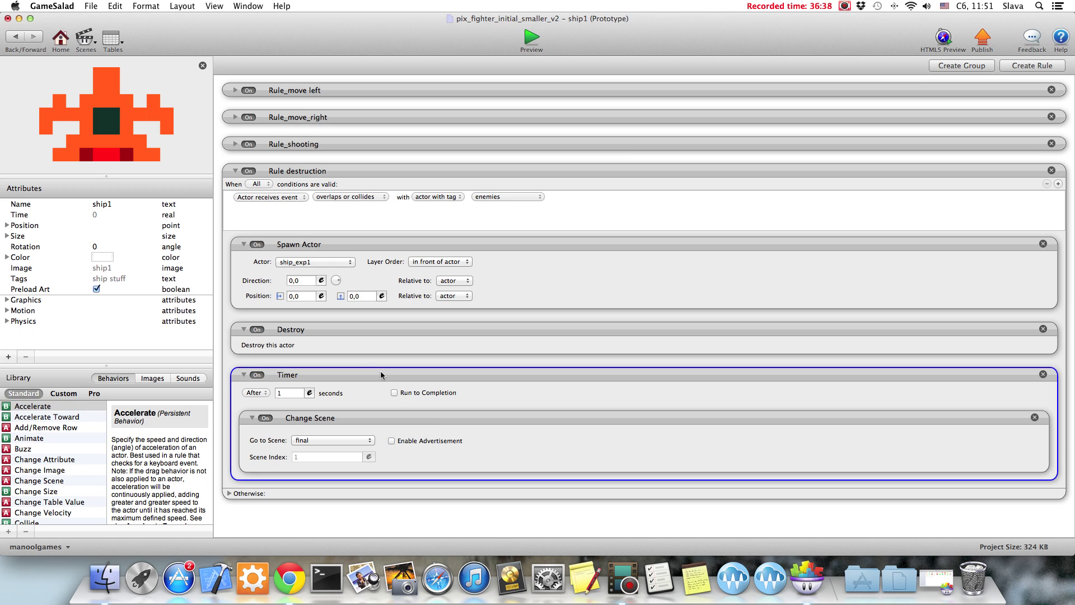
- Preview the game, moving the ship into an enemy to test the scene change, and return to the ship1 actor
{"action": "left_click", "coordinate": [532, 38]}
{"action": "left_click", "coordinate": [523, 263]}
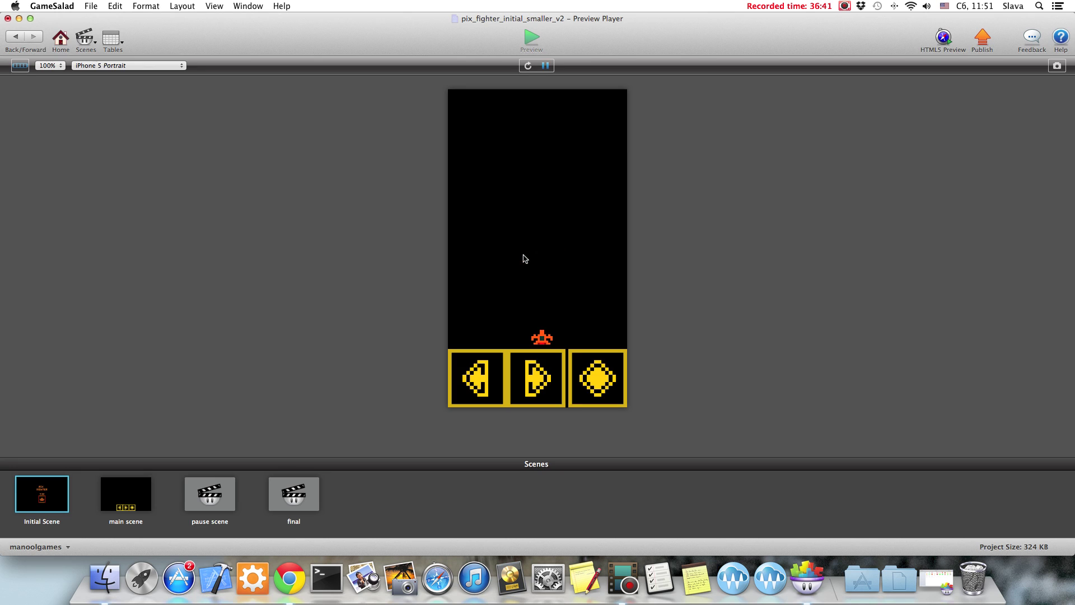
{"action": "left_click", "coordinate": [526, 359]}
{"action": "left_click", "coordinate": [497, 373]}
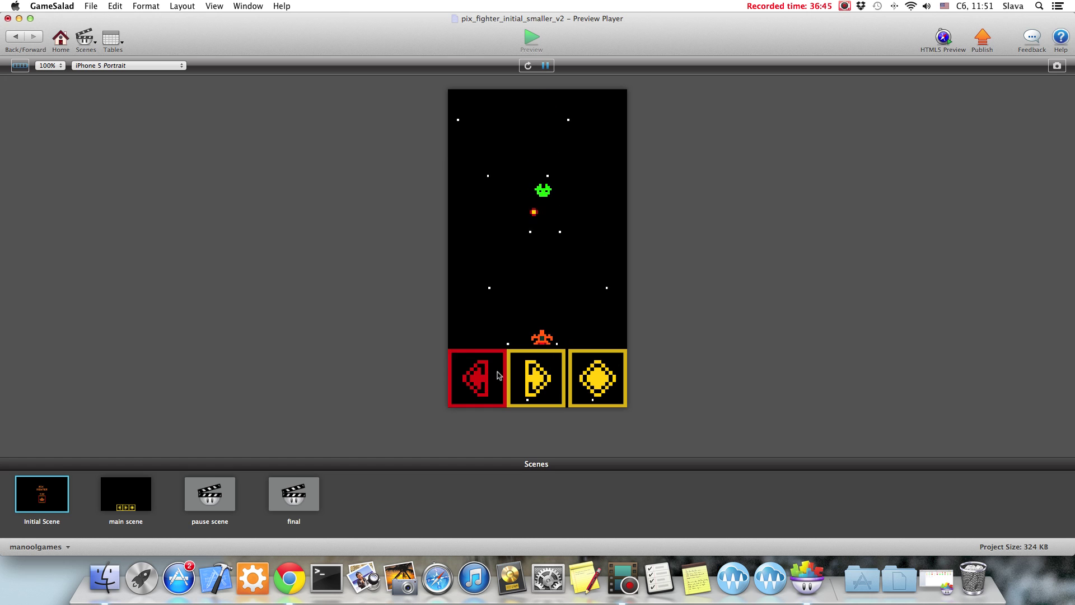
{"action": "left_click", "coordinate": [557, 378]}
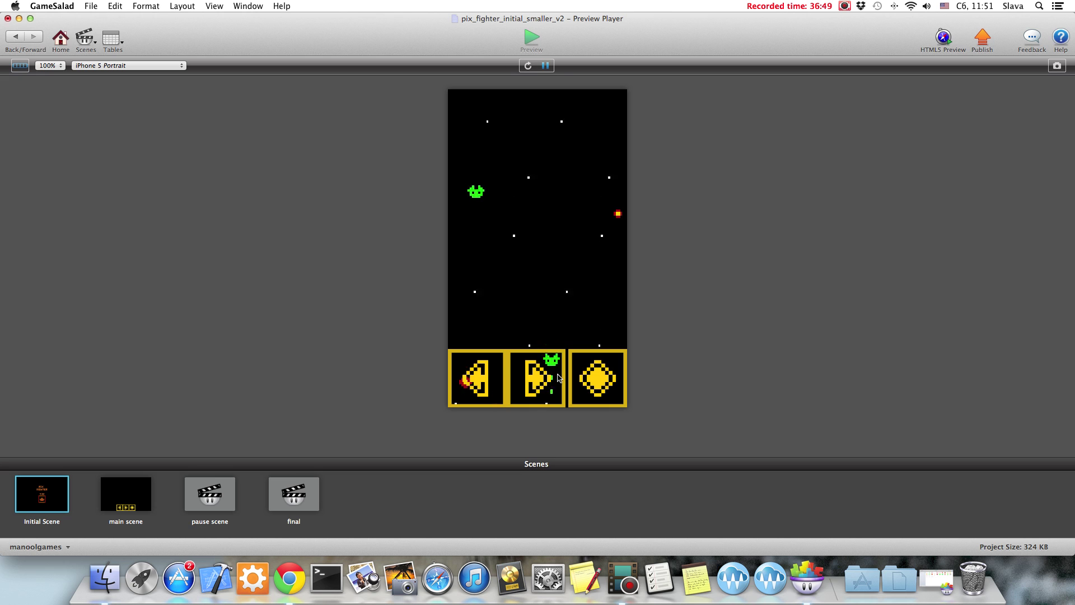
{"action": "left_click", "coordinate": [15, 36]}
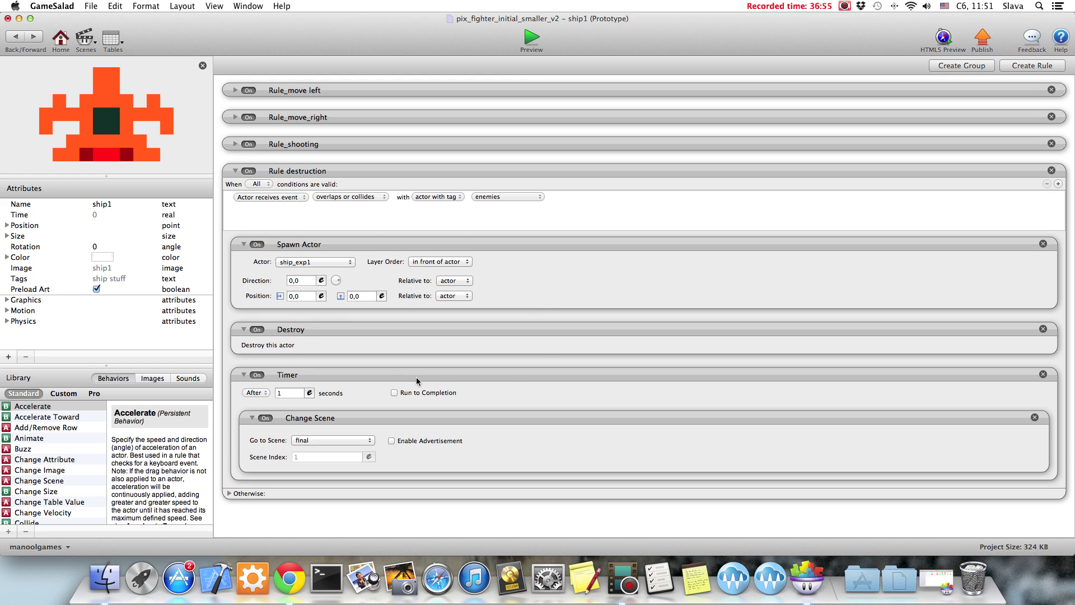
- Delete the Destroy behavior from Rule destruction
{"action": "left_click", "coordinate": [381, 377]}
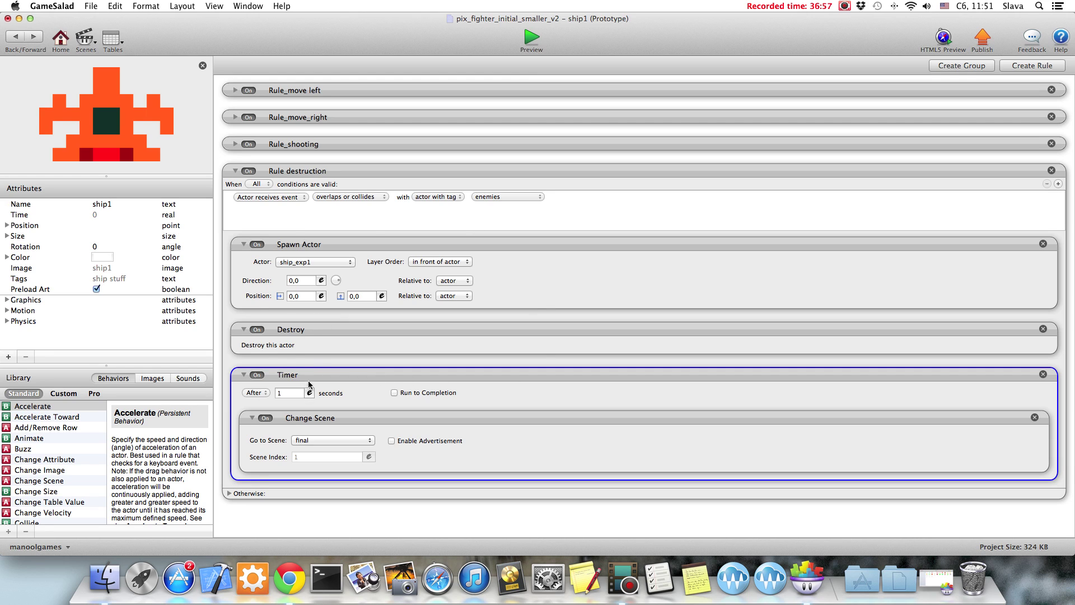
{"action": "left_click", "coordinate": [314, 337]}
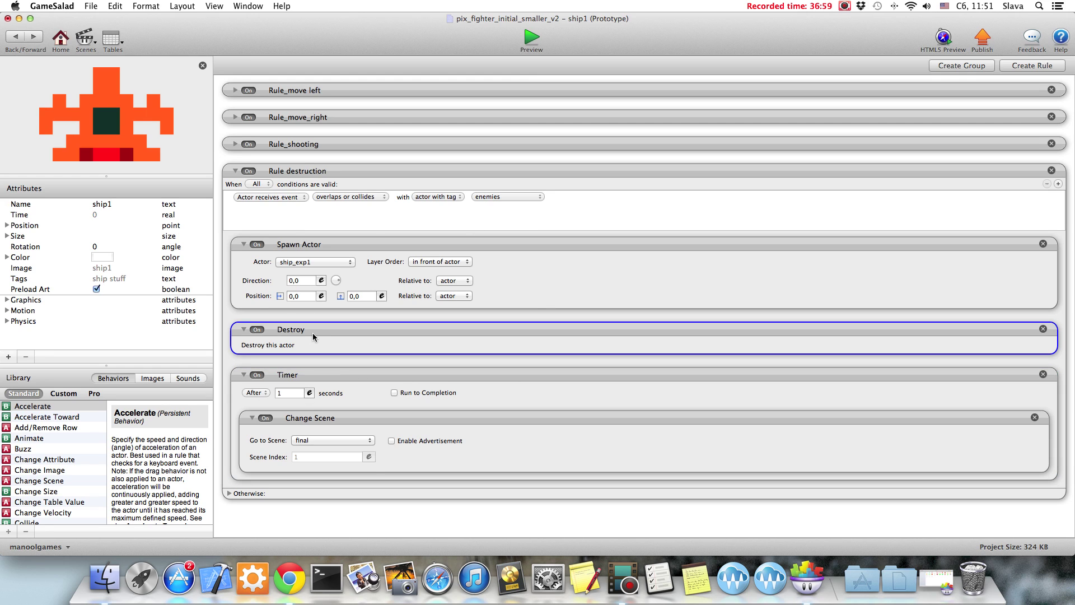
{"action": "key", "text": "Delete"}
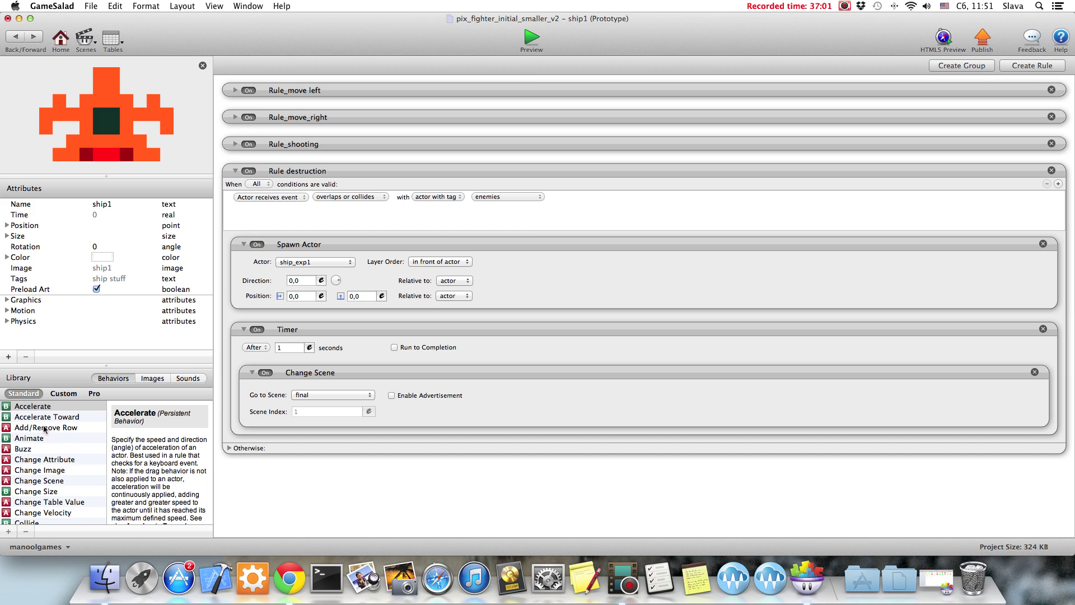
- Add a Change Attribute behavior between Spawn Actor and the Timer that sets self.Graphics.Visible to false
{"action": "left_click_drag", "start_coordinate": [35, 462], "coordinate": [339, 325]}
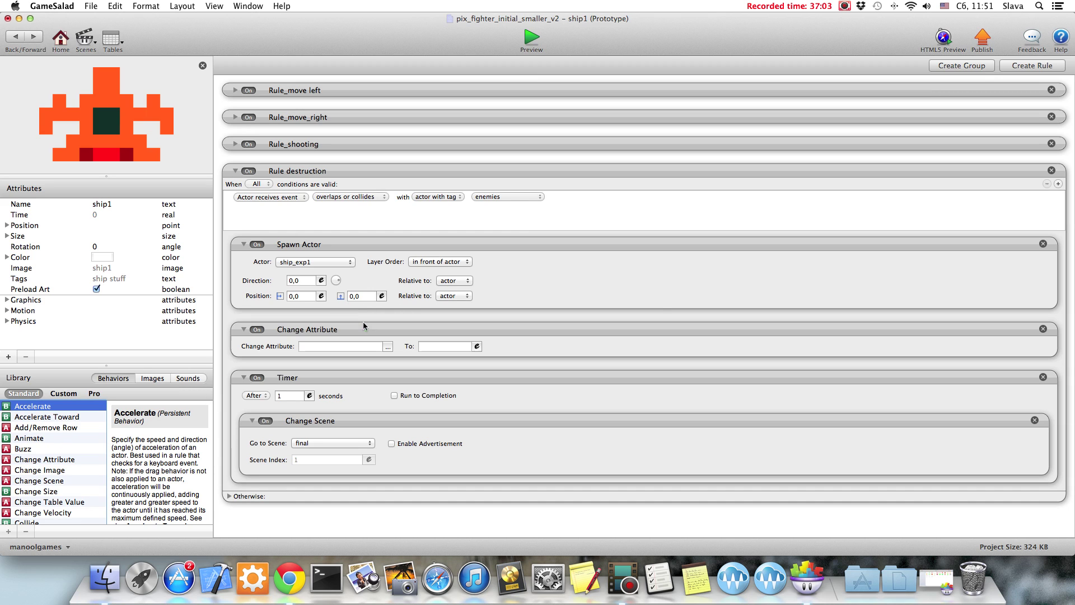
{"action": "left_click", "coordinate": [327, 343]}
{"action": "left_click", "coordinate": [313, 359]}
{"action": "left_click", "coordinate": [313, 376]}
{"action": "scroll", "coordinate": [395, 406], "scroll_direction": "down", "scroll_amount": 1}
{"action": "scroll", "coordinate": [395, 406], "scroll_direction": "down", "scroll_amount": 2}
{"action": "left_click", "coordinate": [389, 409]}
{"action": "left_click", "coordinate": [387, 401]}
{"action": "double_click", "coordinate": [453, 357]}
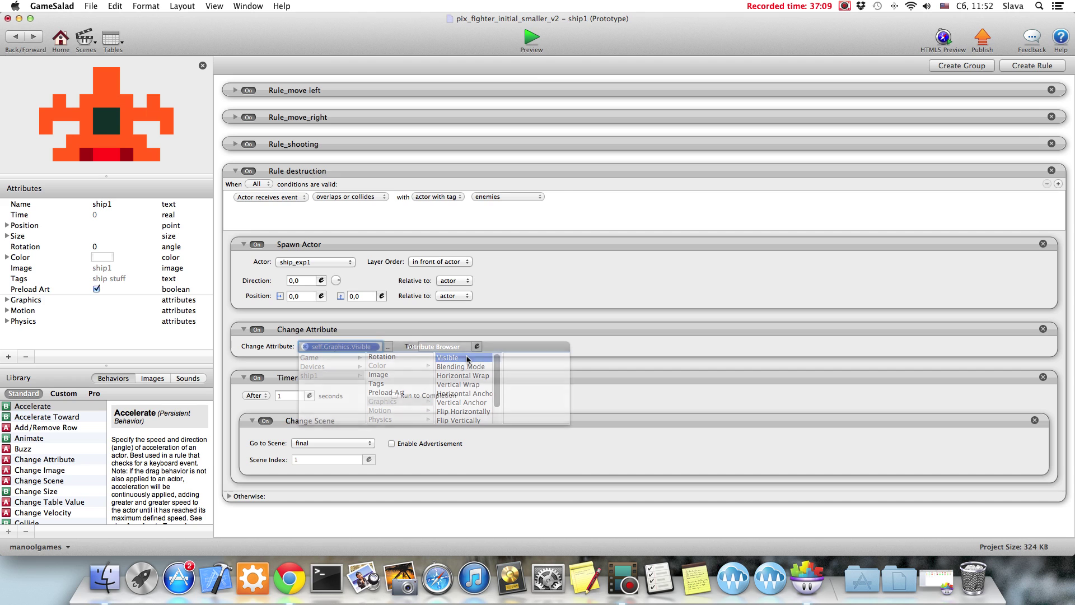
{"action": "left_click", "coordinate": [457, 348]}
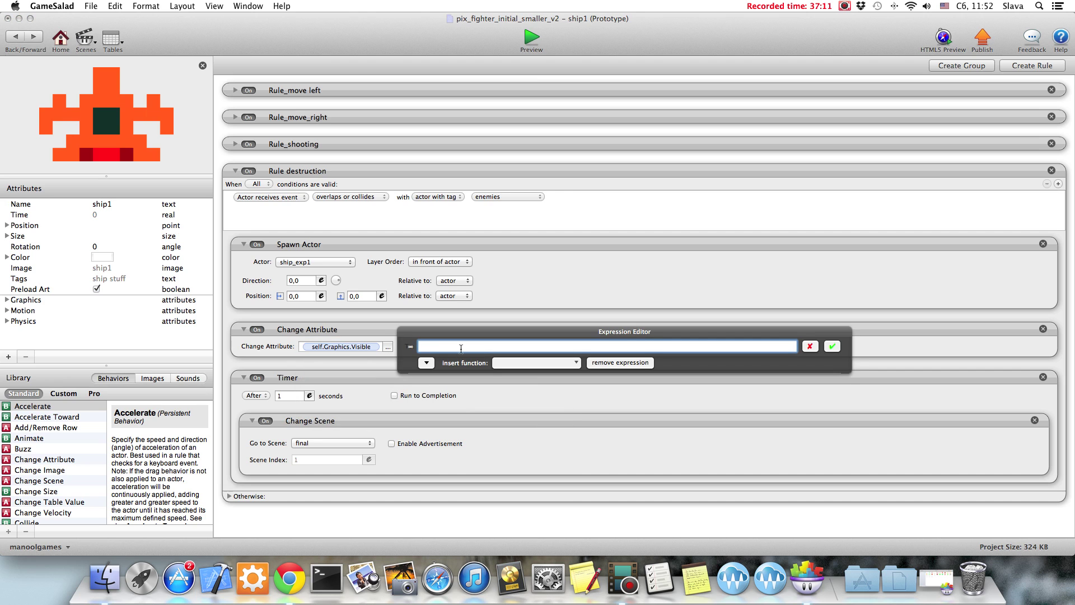
{"action": "type", "text": "false"}
{"action": "left_click", "coordinate": [832, 346]}
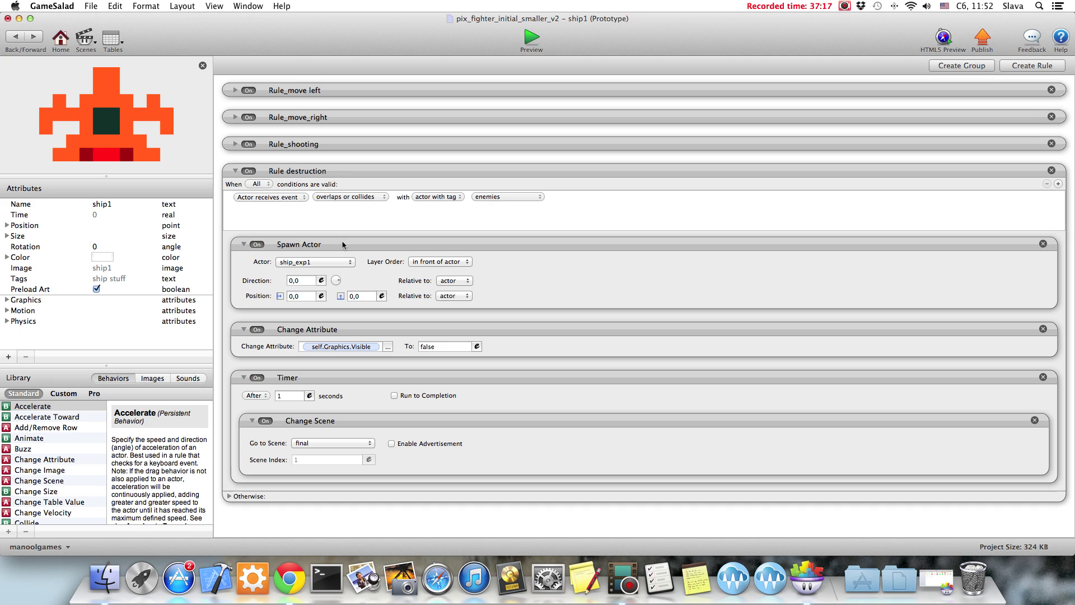
{"action": "left_click", "coordinate": [320, 380]}
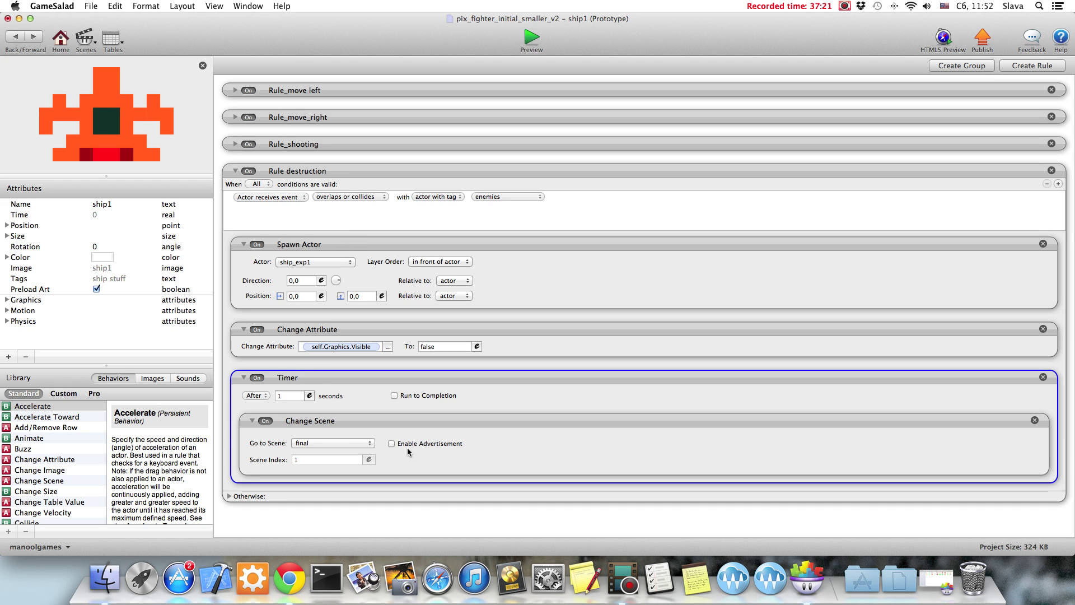
- Preview the game, steering the ship both ways to test hiding it on collision, and return to the ship1 actor
{"action": "left_click", "coordinate": [533, 40]}
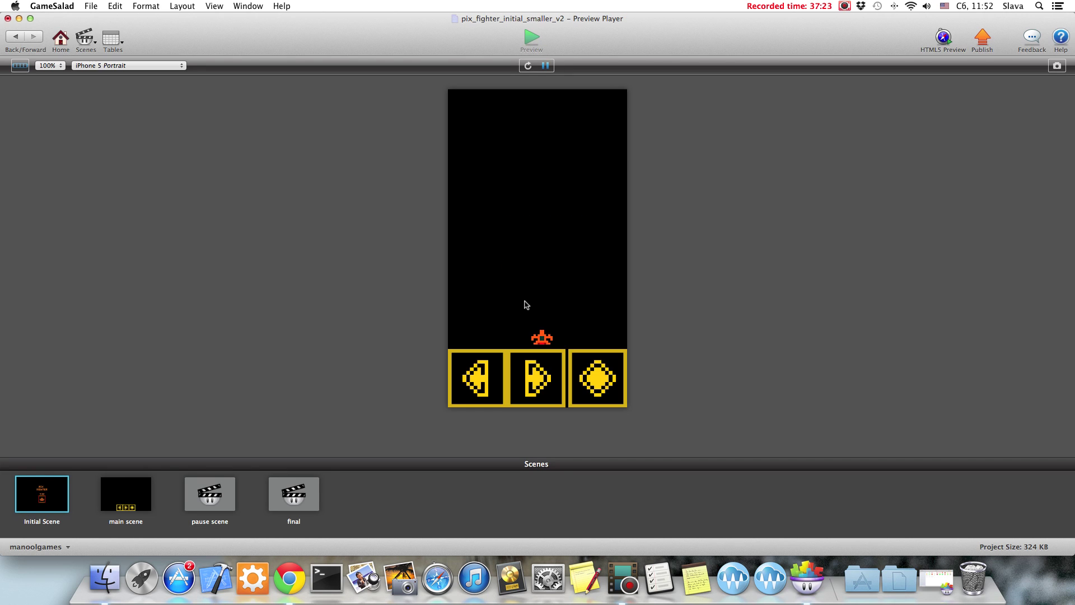
{"action": "left_click", "coordinate": [527, 359]}
{"action": "left_click", "coordinate": [473, 366]}
{"action": "left_click", "coordinate": [536, 366]}
{"action": "left_click", "coordinate": [536, 366]}
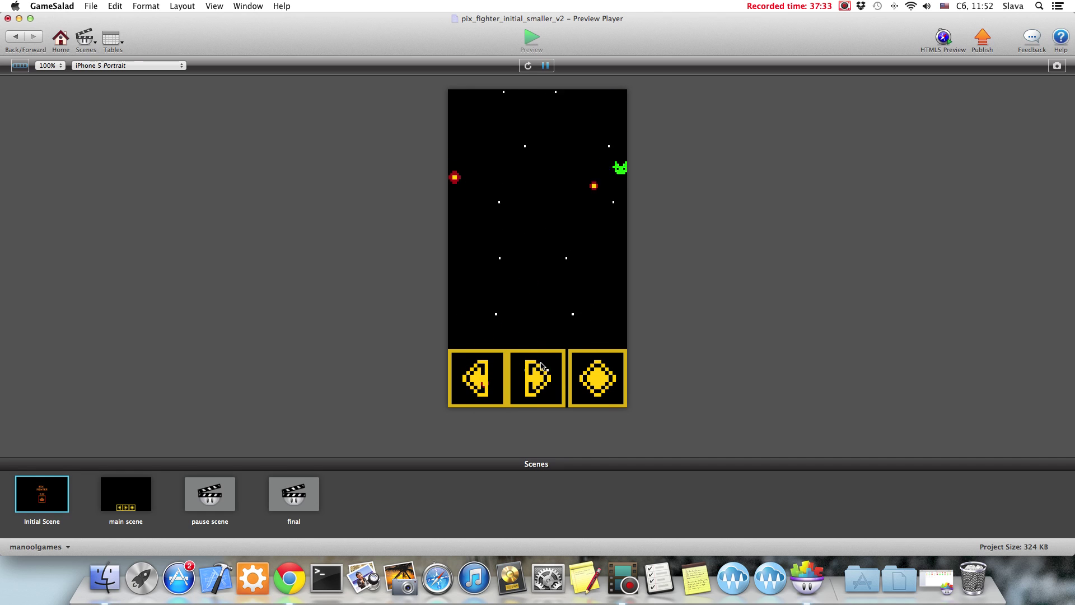
{"action": "key", "text": "super+Return"}
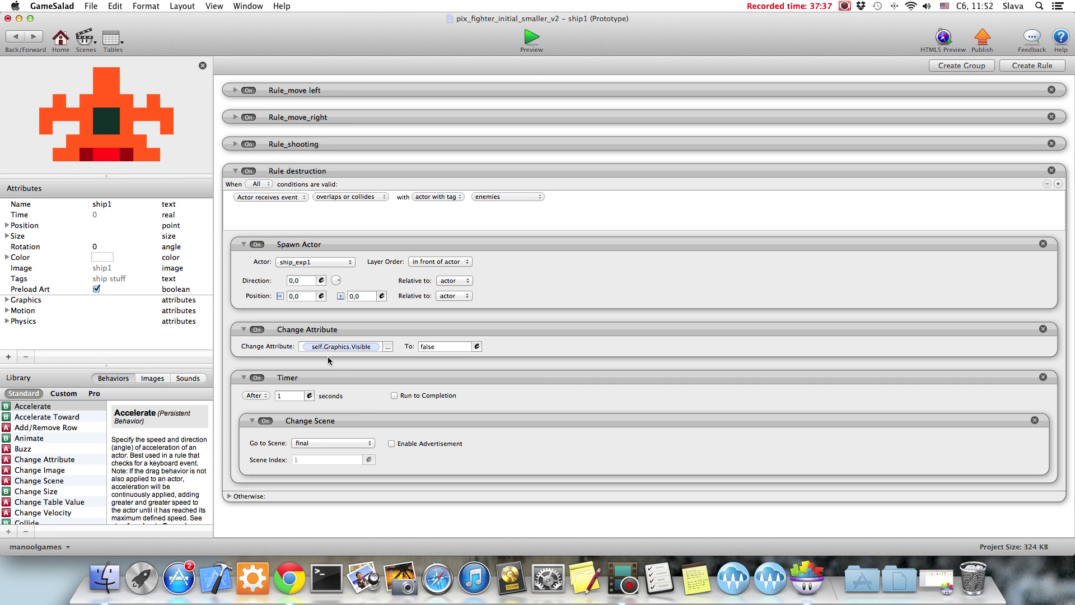
- Enable Run to Completion on the Timer that changes to the final scene
{"action": "left_click", "coordinate": [329, 371]}
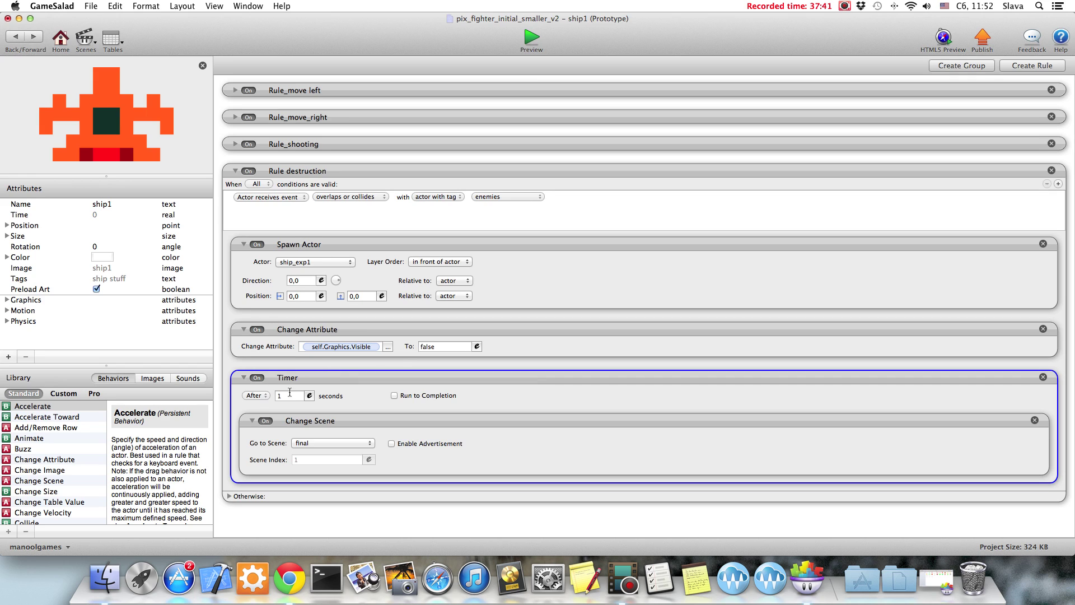
{"action": "left_click", "coordinate": [326, 421]}
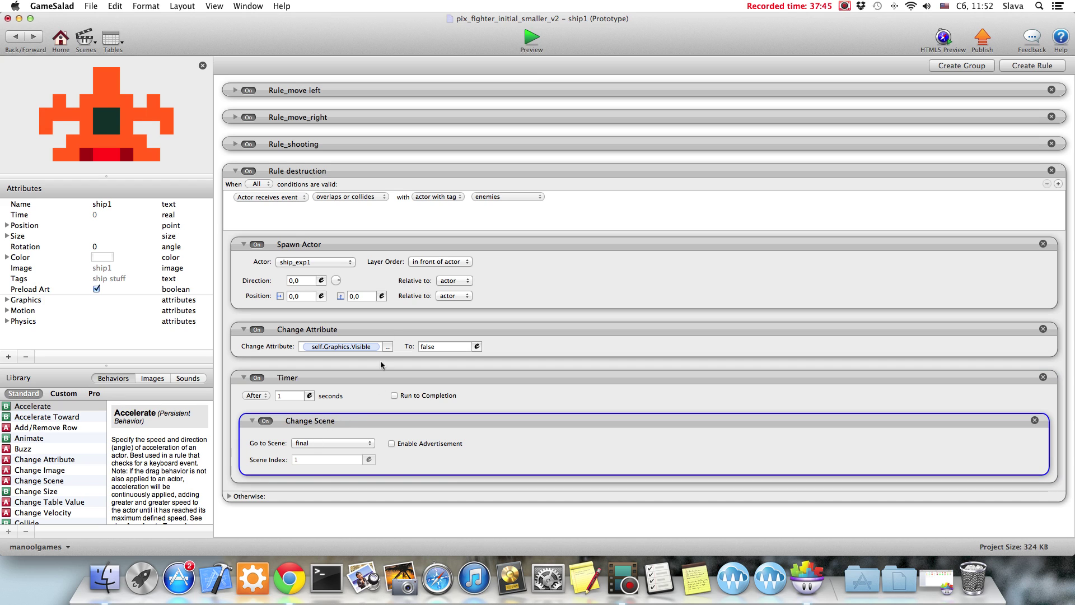
{"action": "left_click", "coordinate": [394, 396]}
- Preview the game again to test the delayed change to the final scene, and return to the ship1 actor
{"action": "left_click", "coordinate": [532, 37]}
{"action": "left_click", "coordinate": [539, 260]}
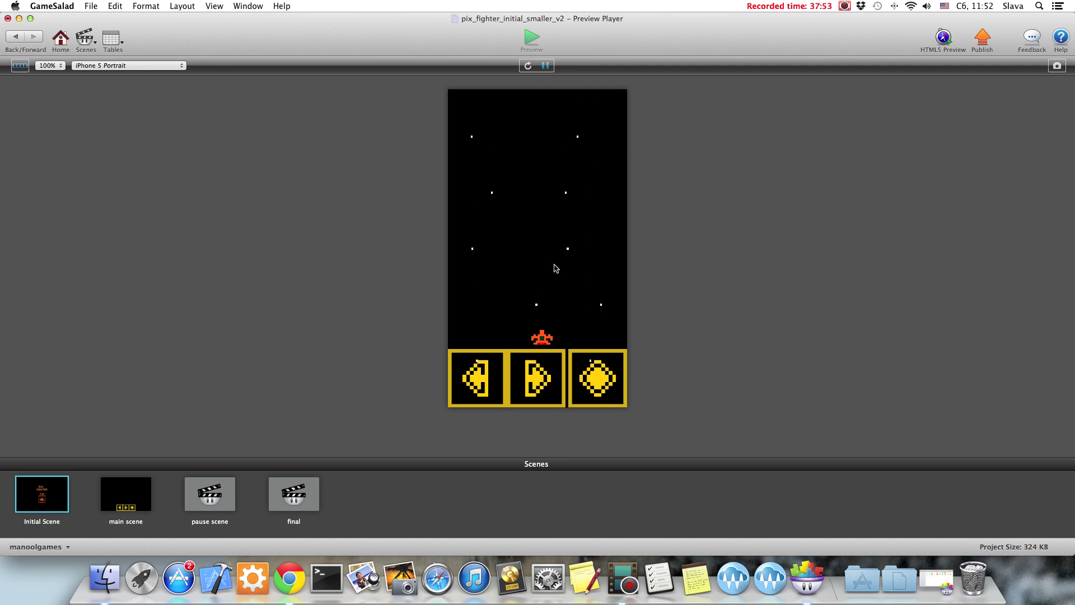
{"action": "left_click", "coordinate": [488, 363]}
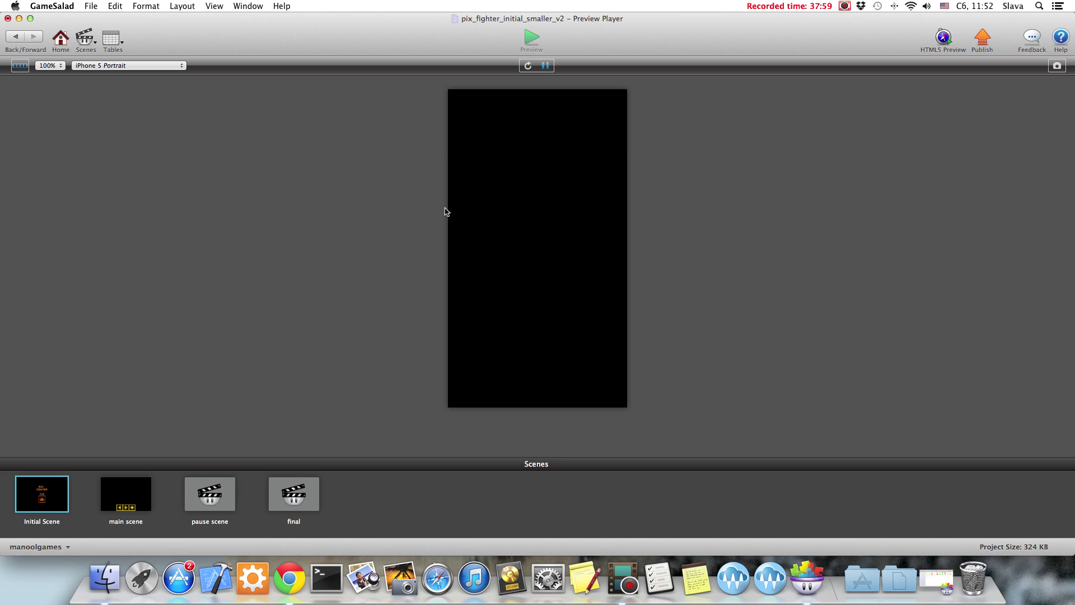
{"action": "left_click", "coordinate": [19, 37]}
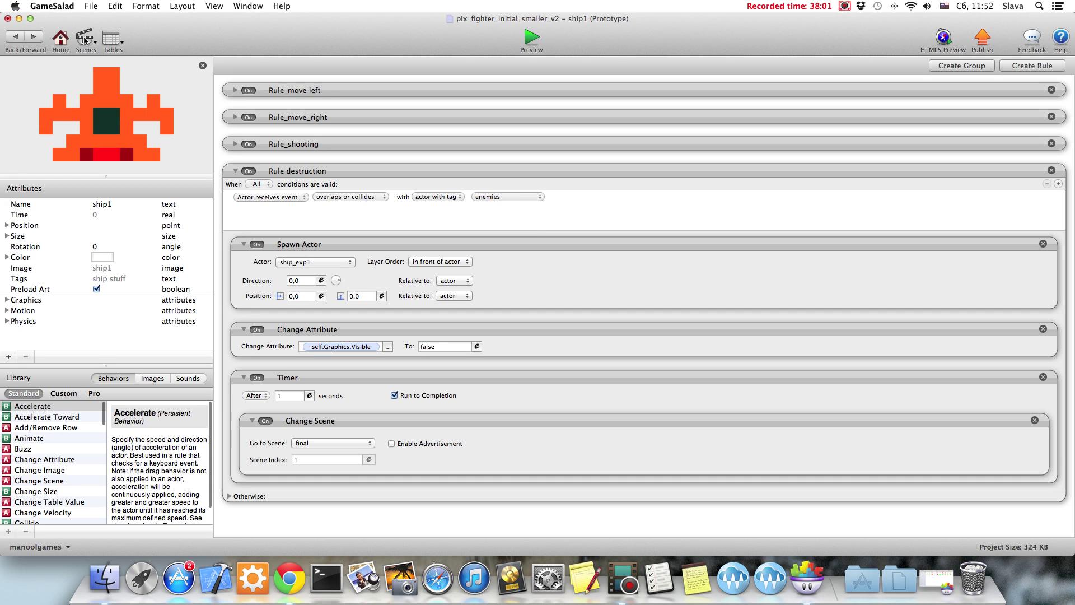
- Open the final scene and place the game_over actor in it
{"action": "left_click", "coordinate": [85, 38]}
{"action": "left_click", "coordinate": [109, 128]}
{"action": "scroll", "coordinate": [164, 191], "scroll_direction": "down", "scroll_amount": 5}
{"action": "scroll", "coordinate": [163, 190], "scroll_direction": "down", "scroll_amount": 5}
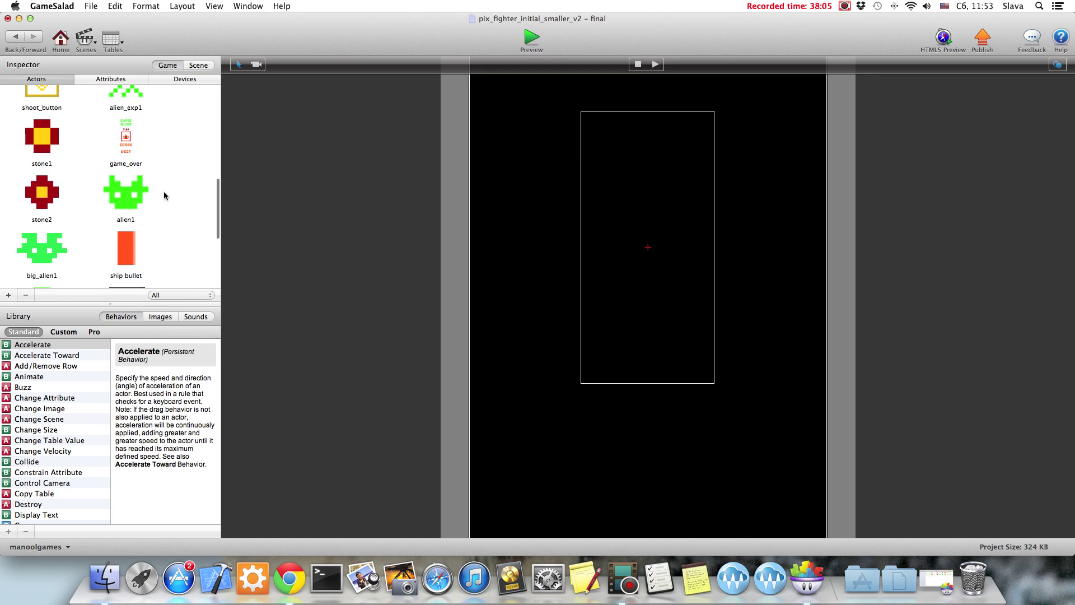
{"action": "left_click_drag", "start_coordinate": [135, 122], "coordinate": [591, 298]}
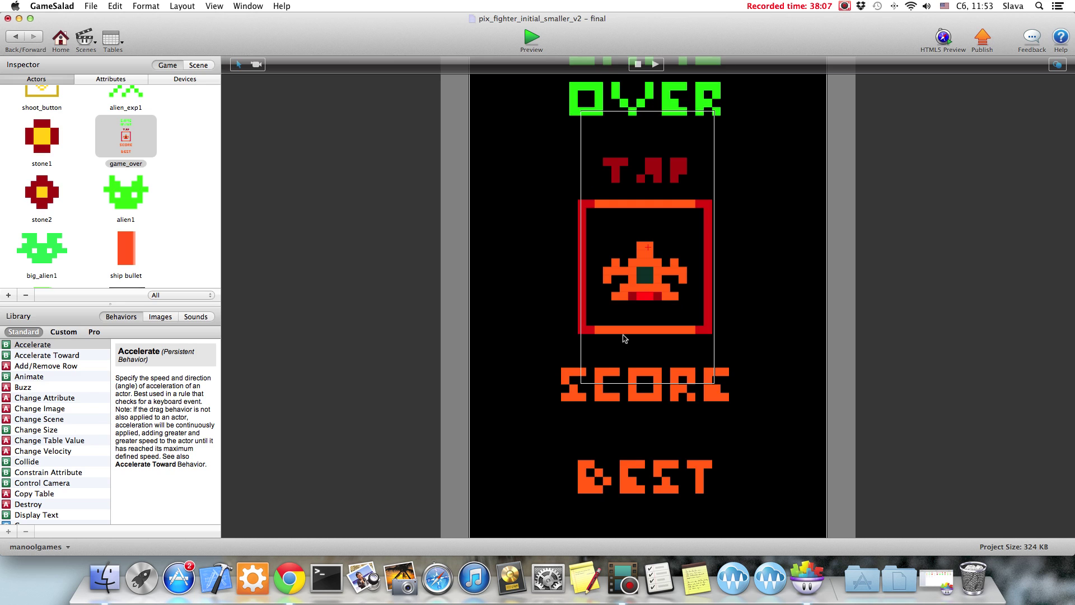
- Set the placed game_over actor's position to X 320 and Y 568, and return to the final scene
{"action": "double_click", "coordinate": [629, 304]}
{"action": "left_click", "coordinate": [7, 225]}
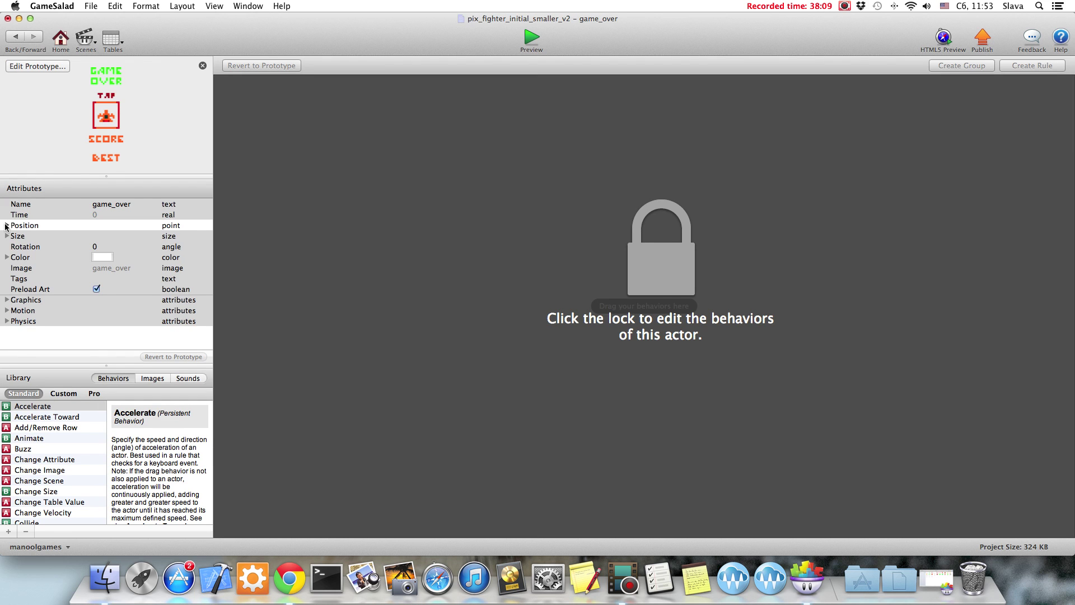
{"action": "left_click", "coordinate": [114, 235]}
{"action": "type", "text": "320"}
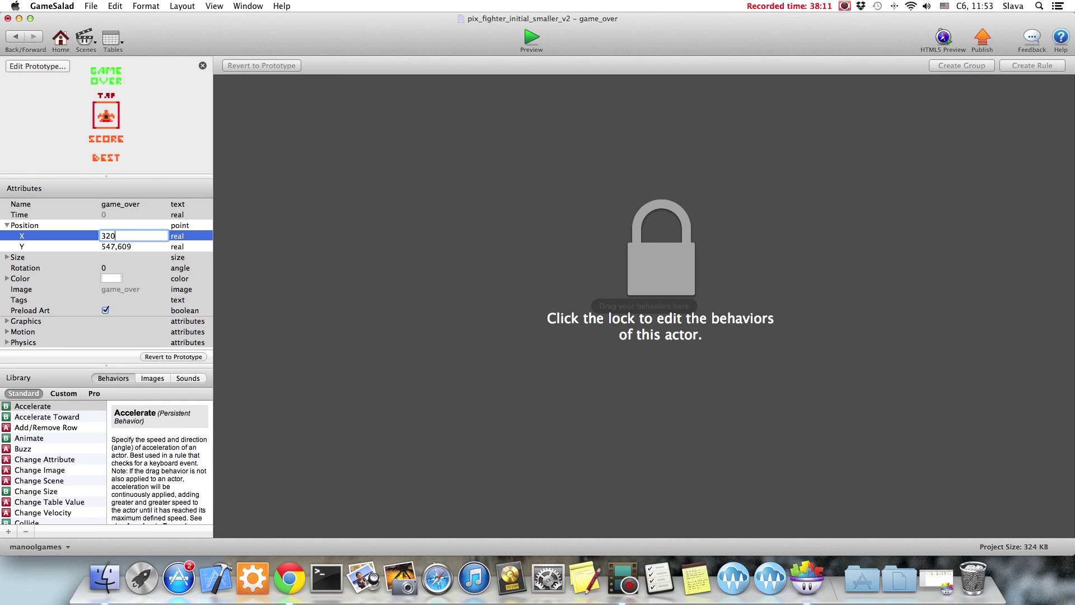
{"action": "key", "text": "Tab"}
{"action": "type", "text": "568"}
{"action": "key", "text": "Tab"}
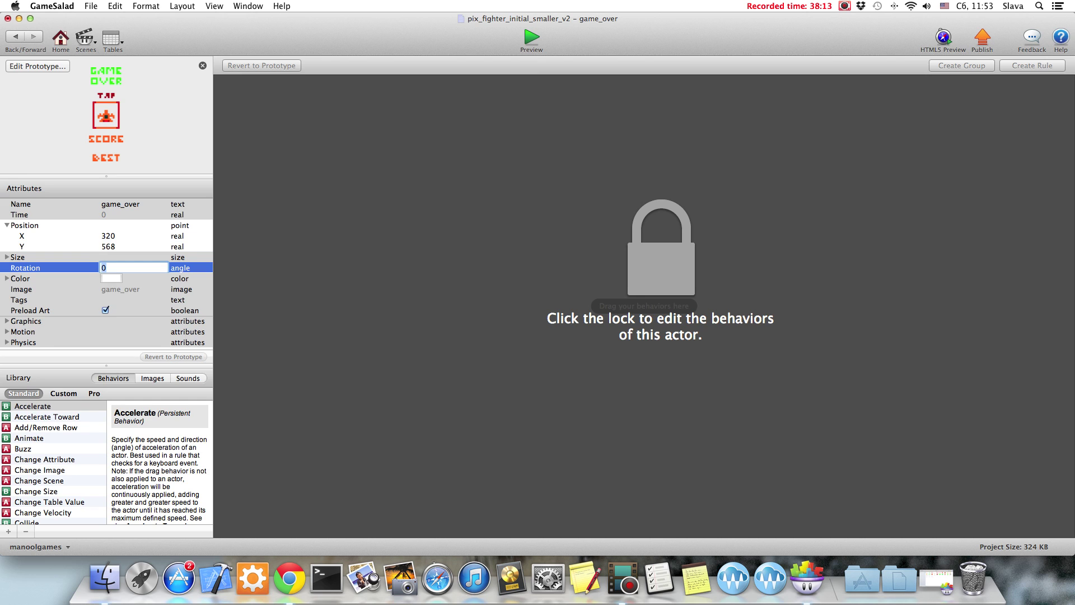
{"action": "left_click", "coordinate": [15, 37]}
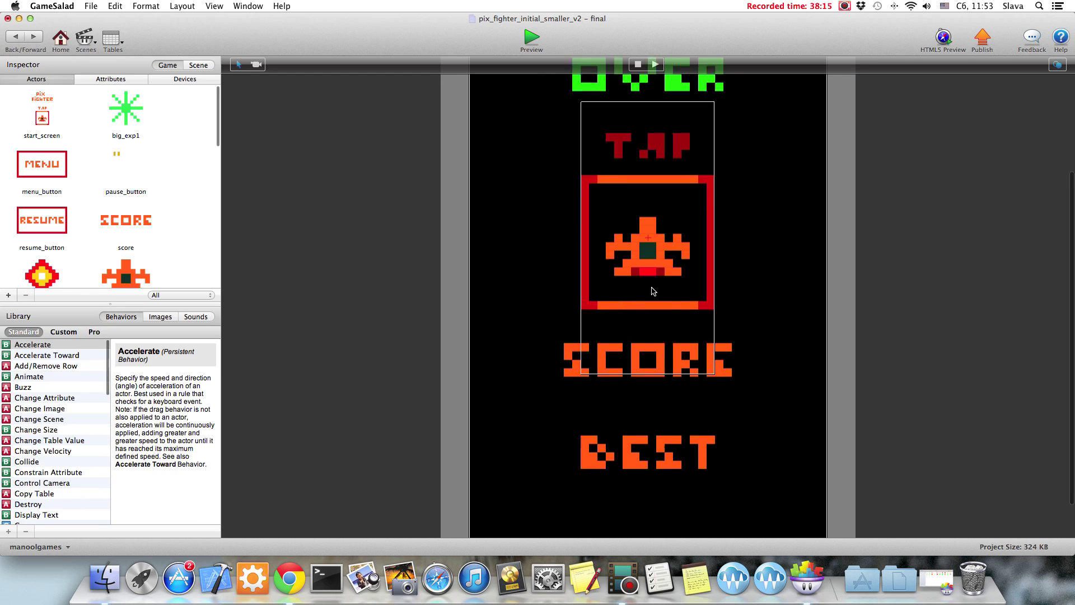
- Look over the final scene's layout and the start_screen actor's touch rule, and return to the scene
{"action": "scroll", "coordinate": [652, 292], "scroll_direction": "down", "scroll_amount": 1}
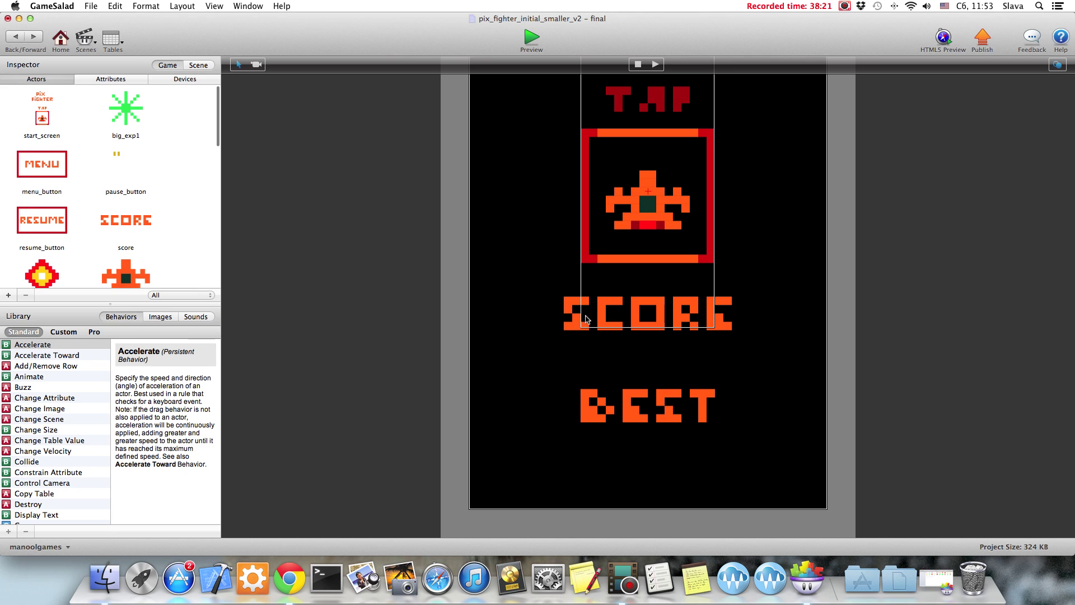
{"action": "scroll", "coordinate": [593, 315], "scroll_direction": "up", "scroll_amount": 10}
{"action": "scroll", "coordinate": [615, 330], "scroll_direction": "up", "scroll_amount": 2}
{"action": "double_click", "coordinate": [39, 115]}
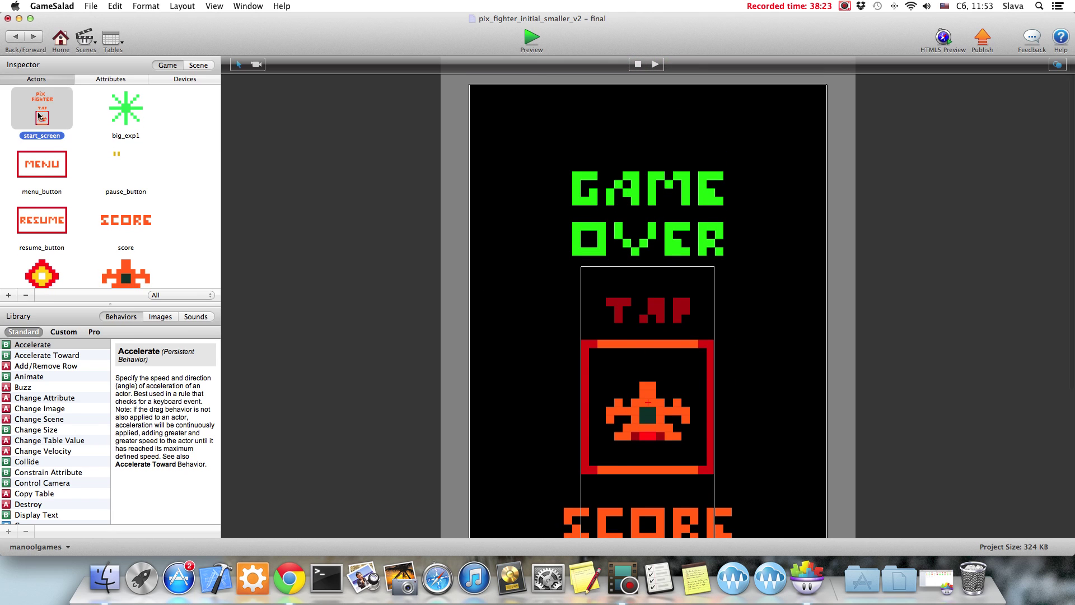
{"action": "left_click", "coordinate": [16, 37]}
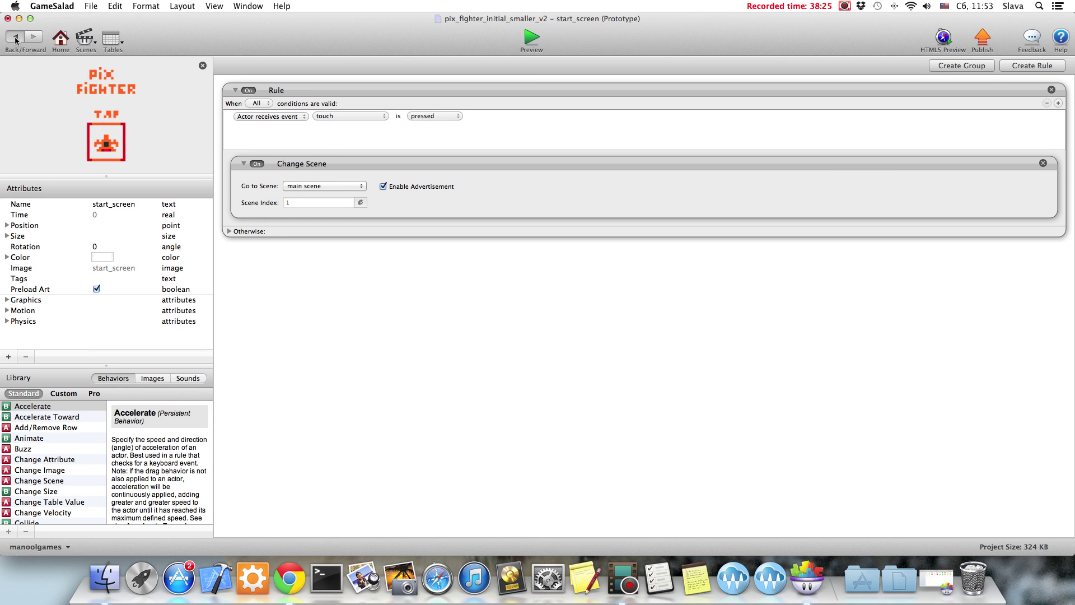
- Open the game_over actor and create a rule that triggers when touch is pressed
{"action": "scroll", "coordinate": [168, 162], "scroll_direction": "down", "scroll_amount": 8}
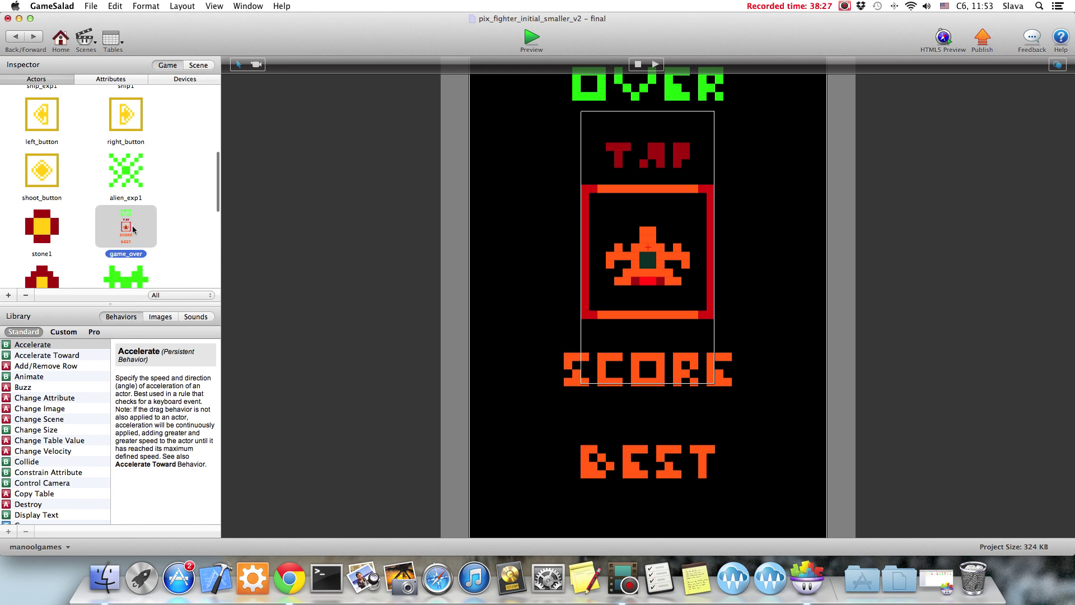
{"action": "double_click", "coordinate": [126, 227]}
{"action": "left_click", "coordinate": [1032, 65]}
{"action": "left_click", "coordinate": [269, 116]}
{"action": "left_click", "coordinate": [356, 116]}
{"action": "left_click", "coordinate": [344, 116]}
{"action": "left_click", "coordinate": [374, 125]}
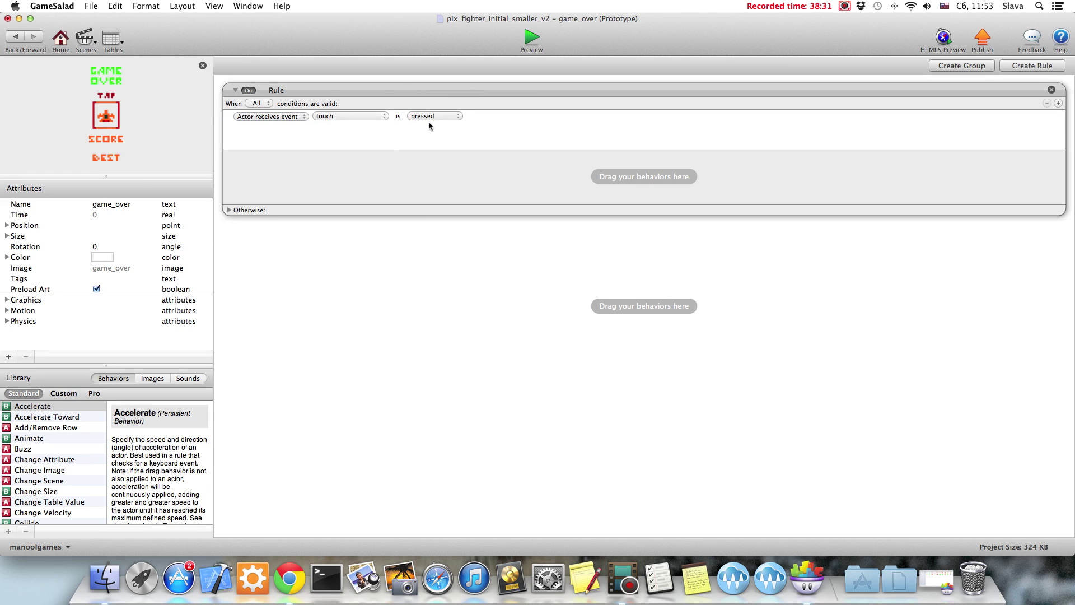
- Add a Change Scene behavior to the game_over touch rule, going to Initial Scene with advertisement disabled, and return to the final scene
{"action": "scroll", "coordinate": [48, 497], "scroll_direction": "down", "scroll_amount": 5}
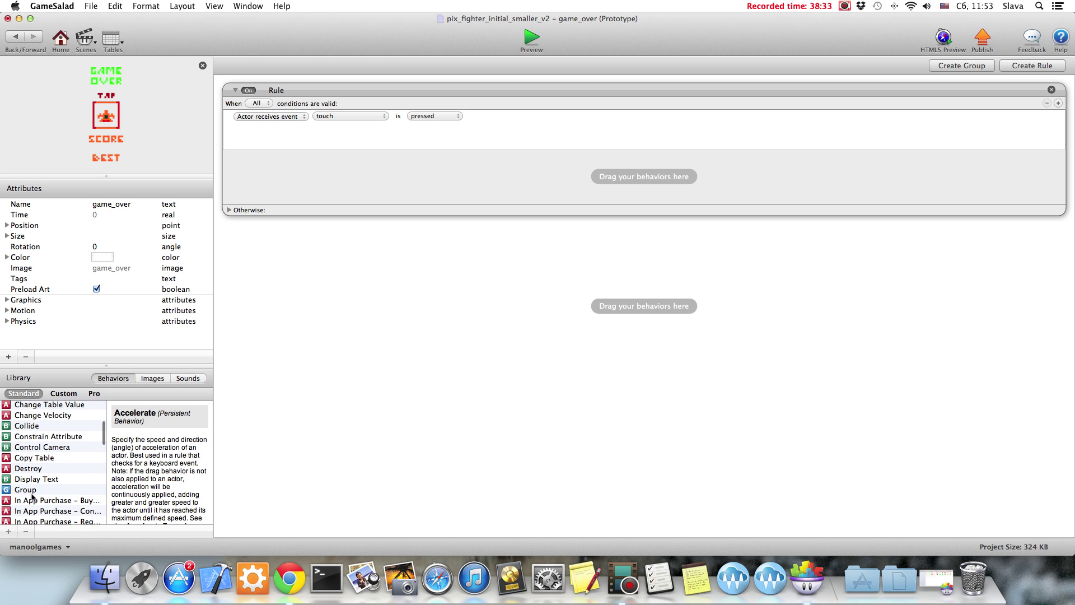
{"action": "scroll", "coordinate": [21, 493], "scroll_direction": "up", "scroll_amount": 3}
{"action": "left_click_drag", "start_coordinate": [25, 431], "coordinate": [285, 165]}
{"action": "left_click", "coordinate": [301, 187]}
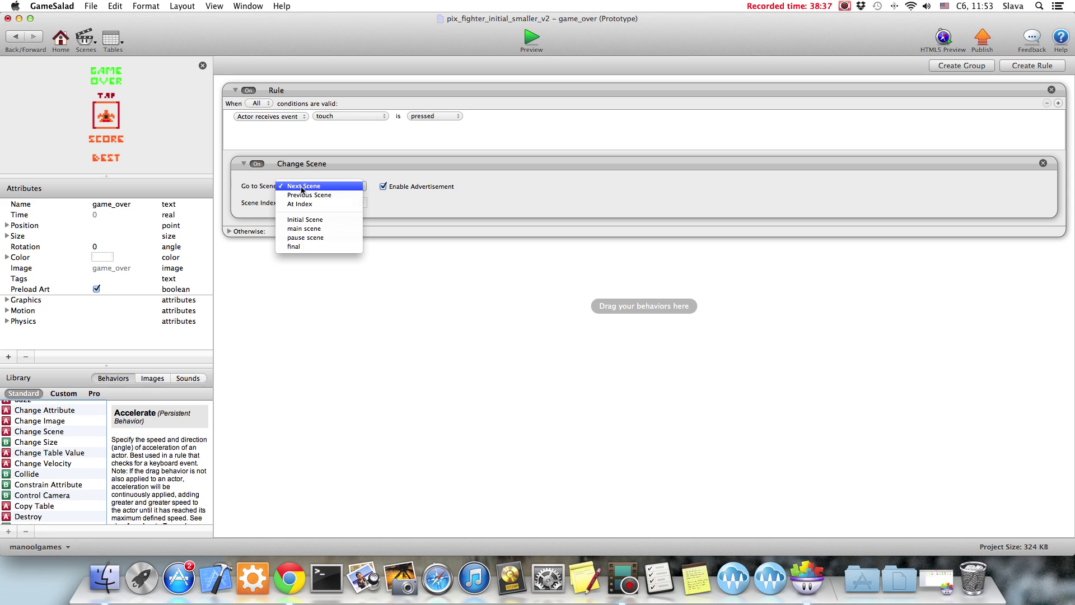
{"action": "left_click", "coordinate": [306, 220]}
{"action": "left_click", "coordinate": [382, 186]}
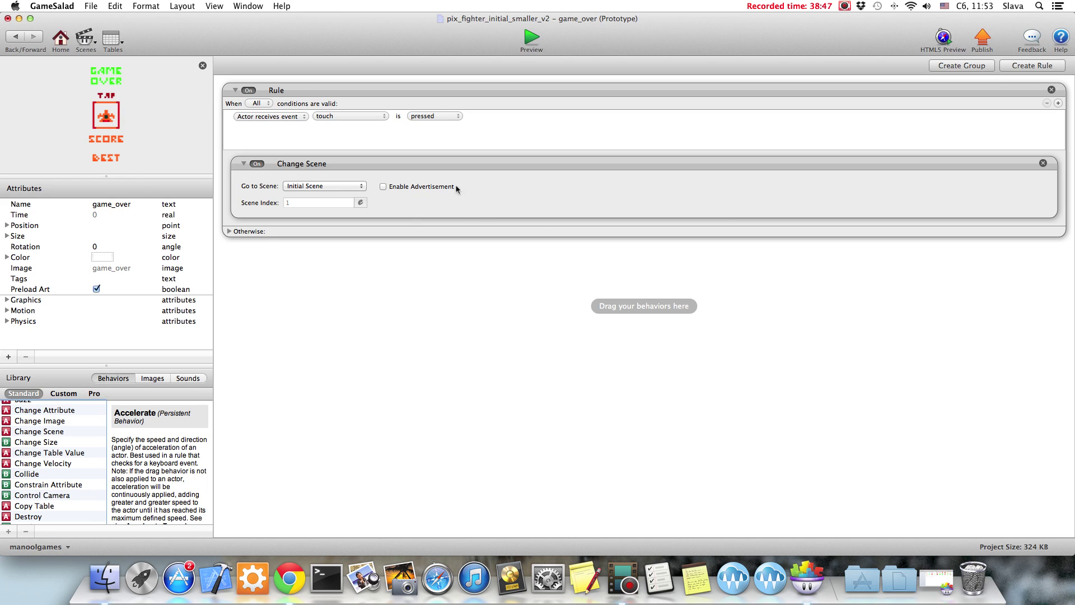
{"action": "left_click", "coordinate": [13, 37]}
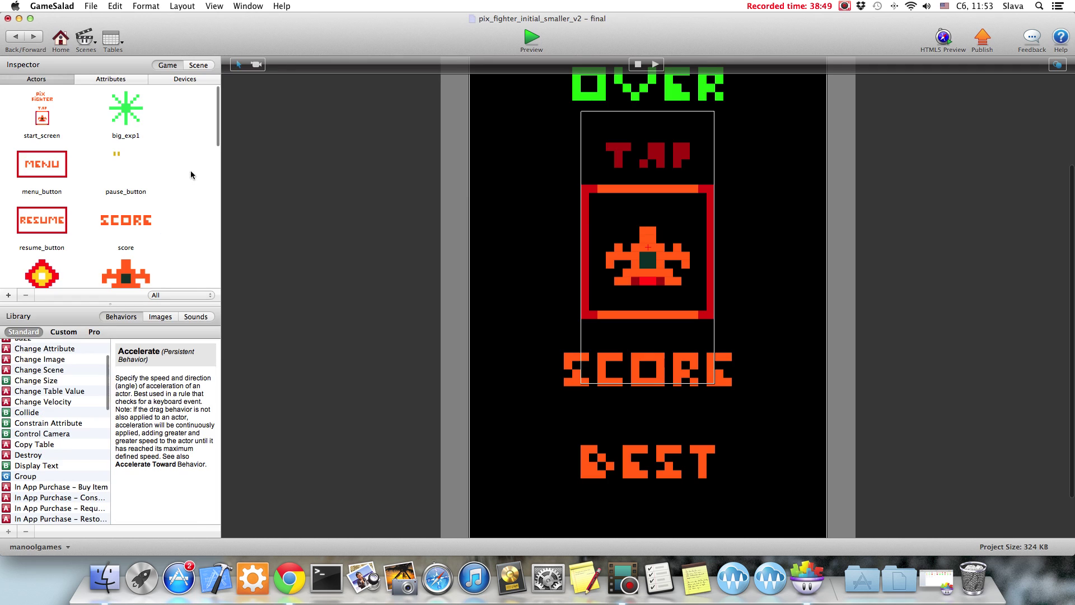
- Open the main scene and place the pause_button actor in the upper-left corner of the play area
{"action": "left_click", "coordinate": [86, 39]}
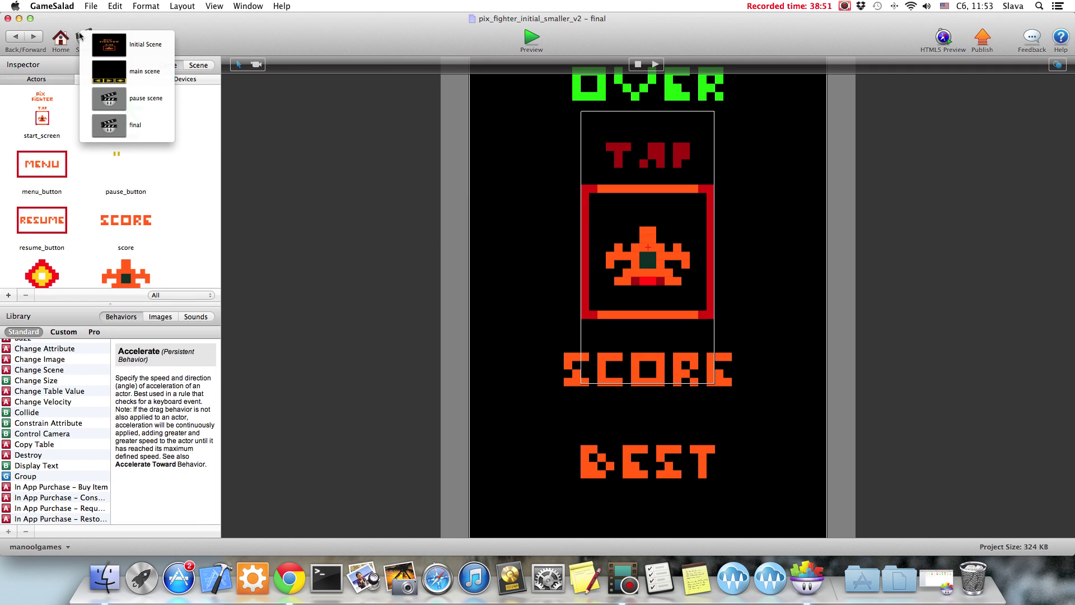
{"action": "left_click", "coordinate": [114, 81]}
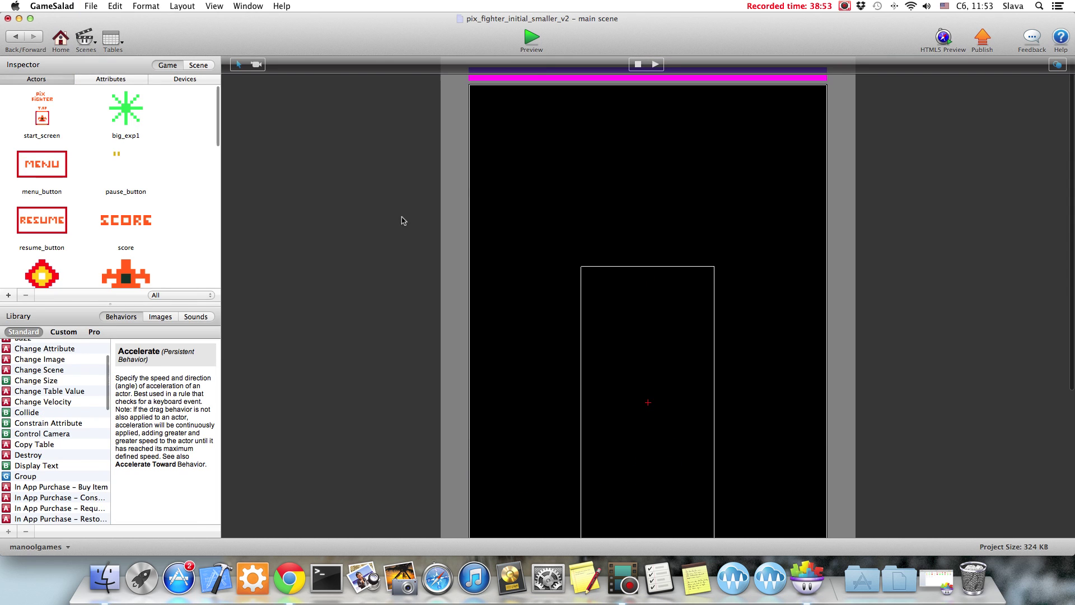
{"action": "left_click_drag", "start_coordinate": [117, 160], "coordinate": [505, 98]}
{"action": "left_click_drag", "start_coordinate": [499, 204], "coordinate": [512, 157]}
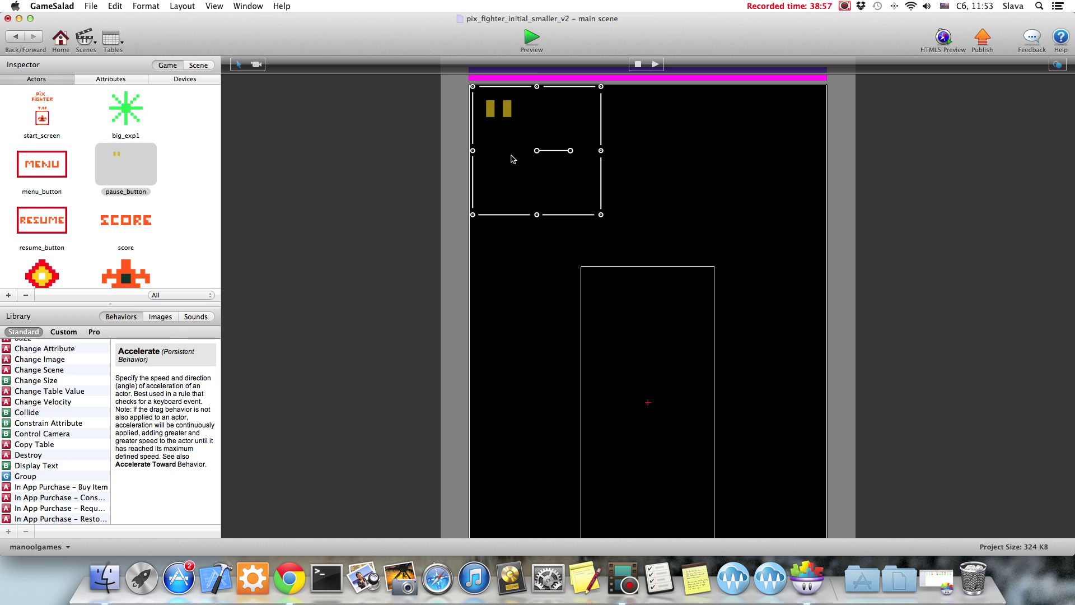
- Open the pause_button actor and create a rule that triggers when touch is pressed
{"action": "double_click", "coordinate": [124, 160]}
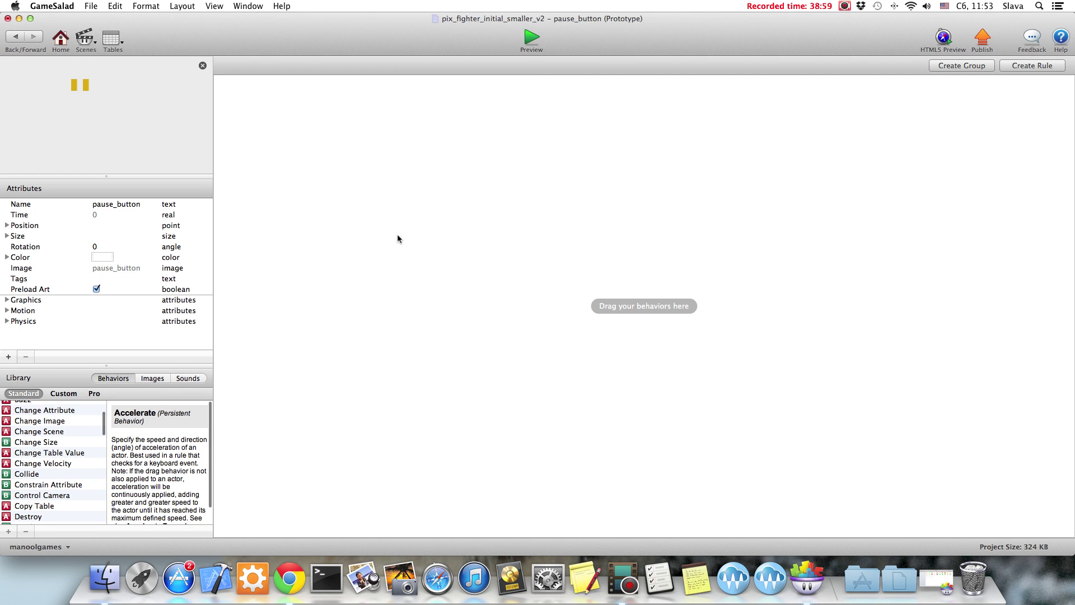
{"action": "left_click", "coordinate": [1033, 65]}
{"action": "left_click", "coordinate": [269, 116]}
{"action": "left_click", "coordinate": [343, 116]}
{"action": "left_click", "coordinate": [345, 116]}
{"action": "left_click", "coordinate": [345, 116]}
{"action": "left_click", "coordinate": [344, 125]}
{"action": "left_click", "coordinate": [432, 117]}
{"action": "left_click", "coordinate": [510, 129]}
- Add a Pause Game behavior to the pause_button touch rule, going to the pause scene with advertisement disabled
{"action": "scroll", "coordinate": [51, 484], "scroll_direction": "down", "scroll_amount": 15}
{"action": "scroll", "coordinate": [50, 496], "scroll_direction": "down", "scroll_amount": 6}
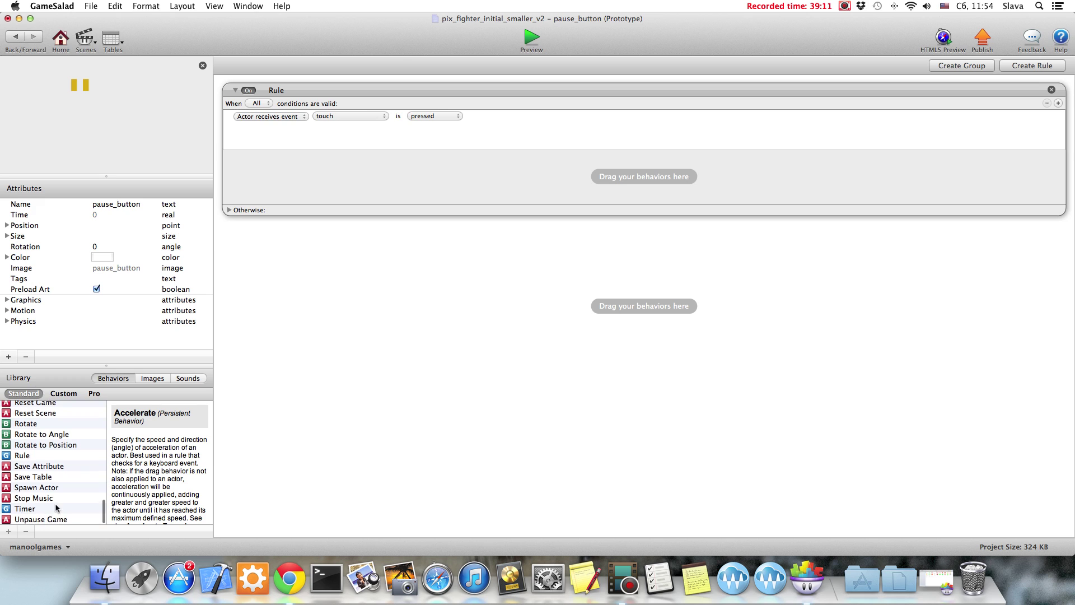
{"action": "scroll", "coordinate": [56, 508], "scroll_direction": "up", "scroll_amount": 3}
{"action": "scroll", "coordinate": [34, 447], "scroll_direction": "up", "scroll_amount": 5}
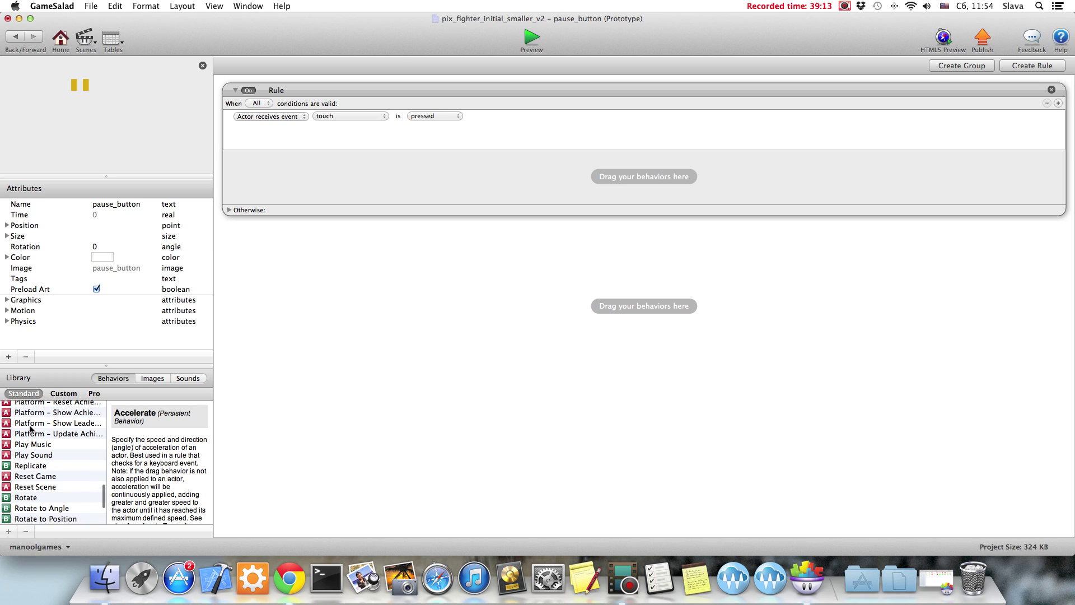
{"action": "left_click_drag", "start_coordinate": [32, 424], "coordinate": [301, 188]}
{"action": "left_click", "coordinate": [379, 187]}
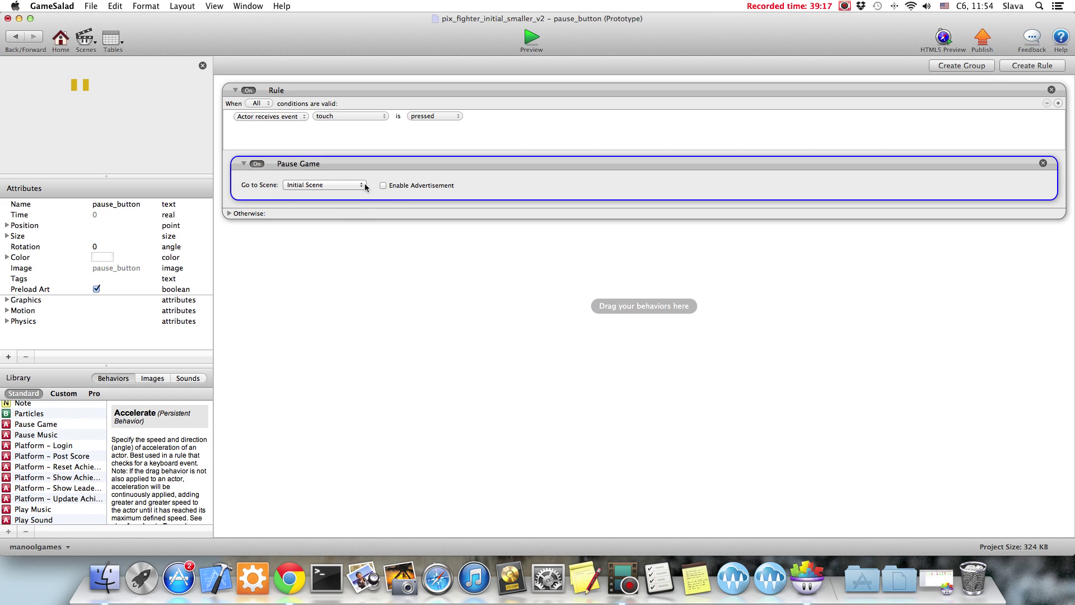
{"action": "left_click", "coordinate": [364, 186]}
{"action": "left_click", "coordinate": [324, 203]}
- Open the pause scene and place the menu_button actor with the resume_button actor aligned below it
{"action": "left_click", "coordinate": [86, 38]}
{"action": "left_click", "coordinate": [138, 105]}
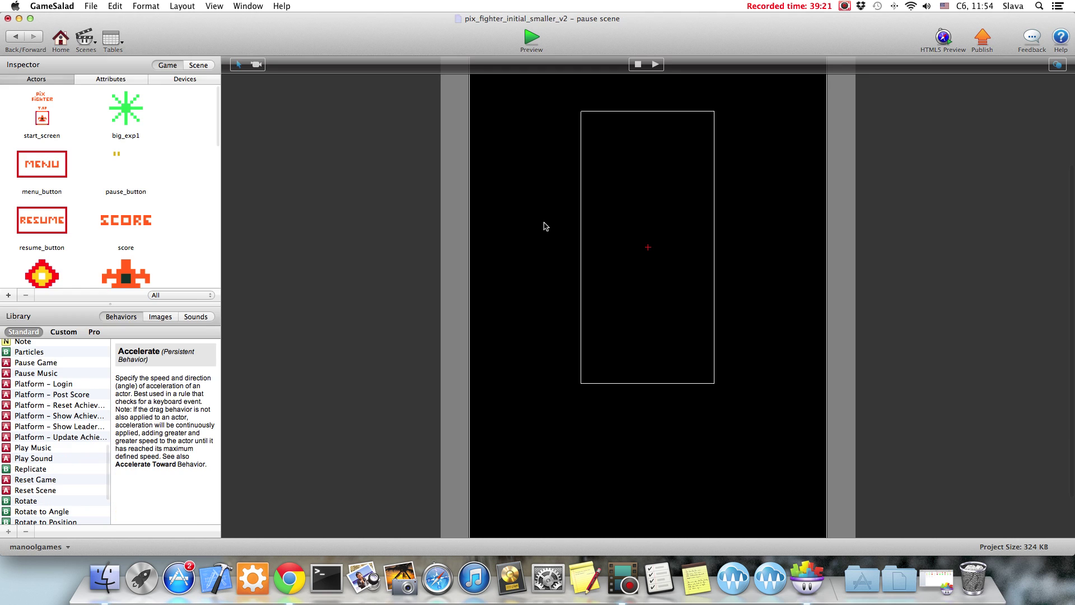
{"action": "left_click_drag", "start_coordinate": [26, 170], "coordinate": [530, 202]}
{"action": "left_click_drag", "start_coordinate": [41, 222], "coordinate": [552, 360]}
{"action": "left_click_drag", "start_coordinate": [555, 210], "coordinate": [559, 210]}
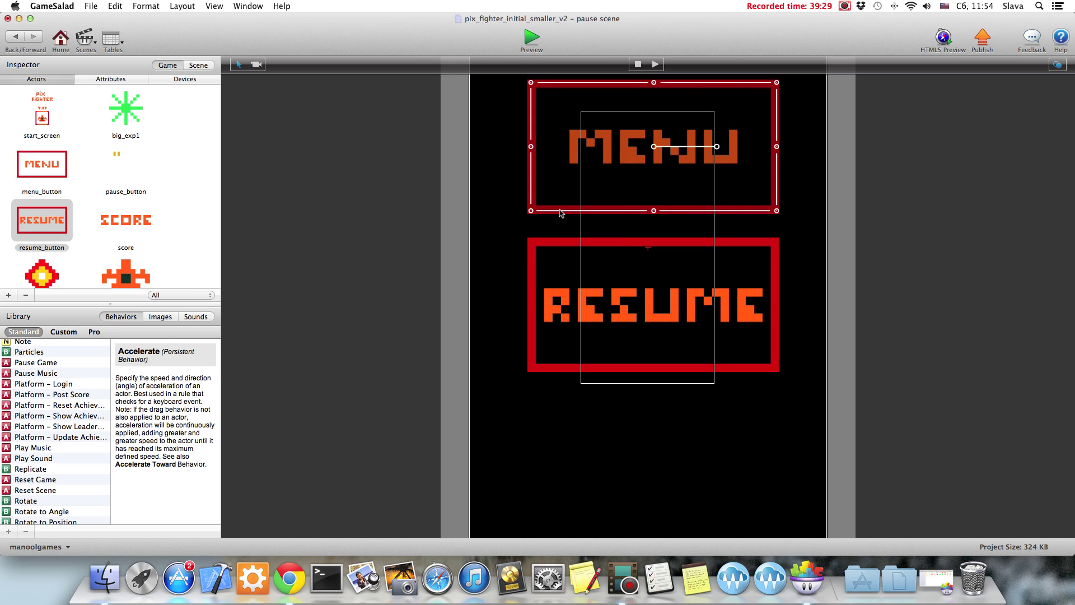
- Give the menu_button actor a touch-pressed rule with a Reset Game behavior, advertisement disabled, and return to the pause scene
{"action": "double_click", "coordinate": [44, 160]}
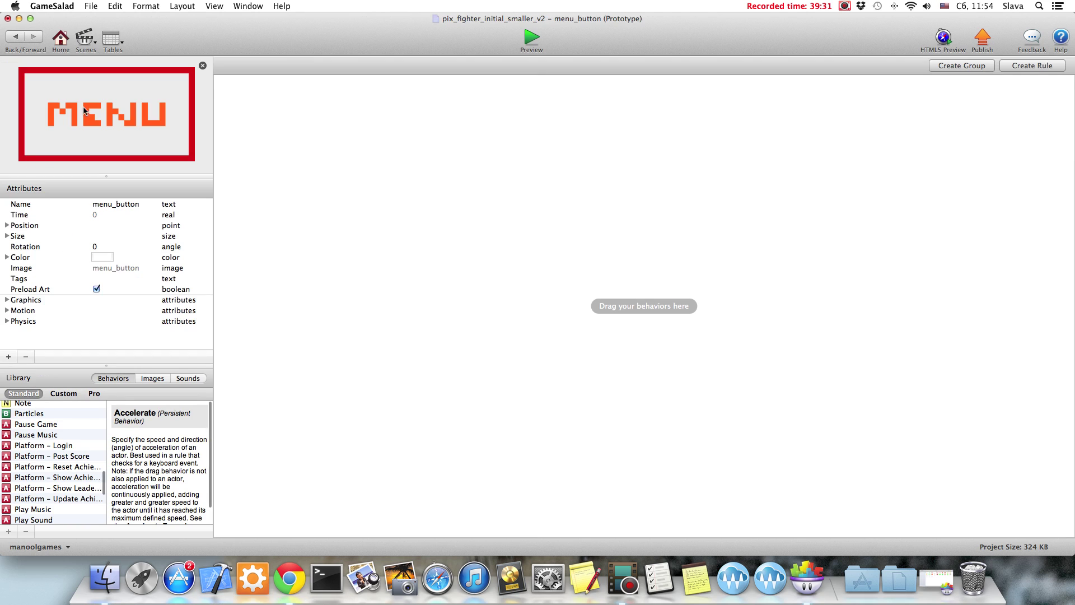
{"action": "left_click", "coordinate": [1031, 67]}
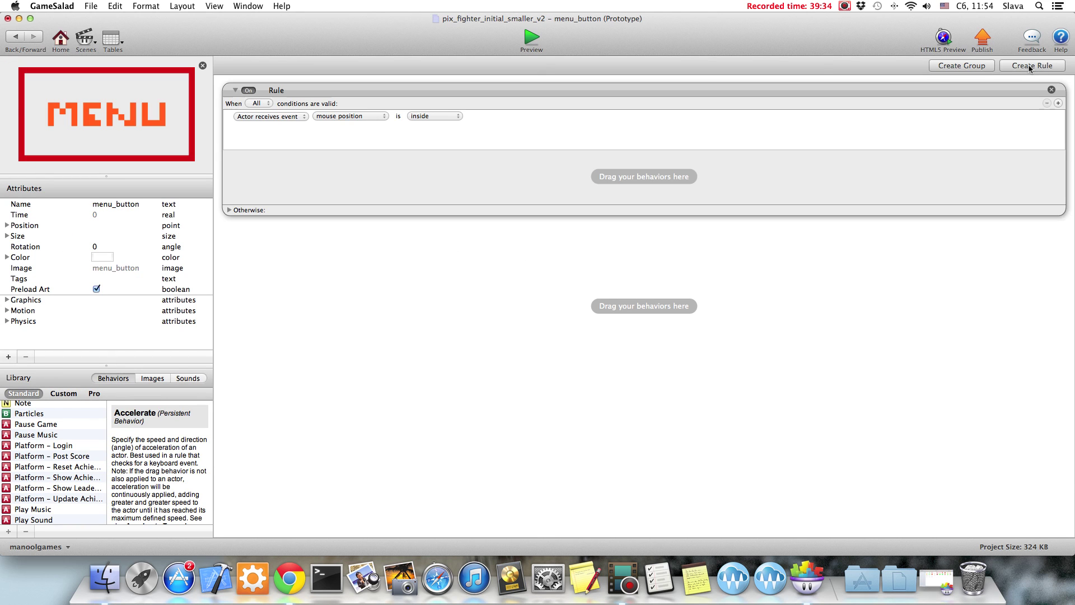
{"action": "left_click", "coordinate": [347, 116]}
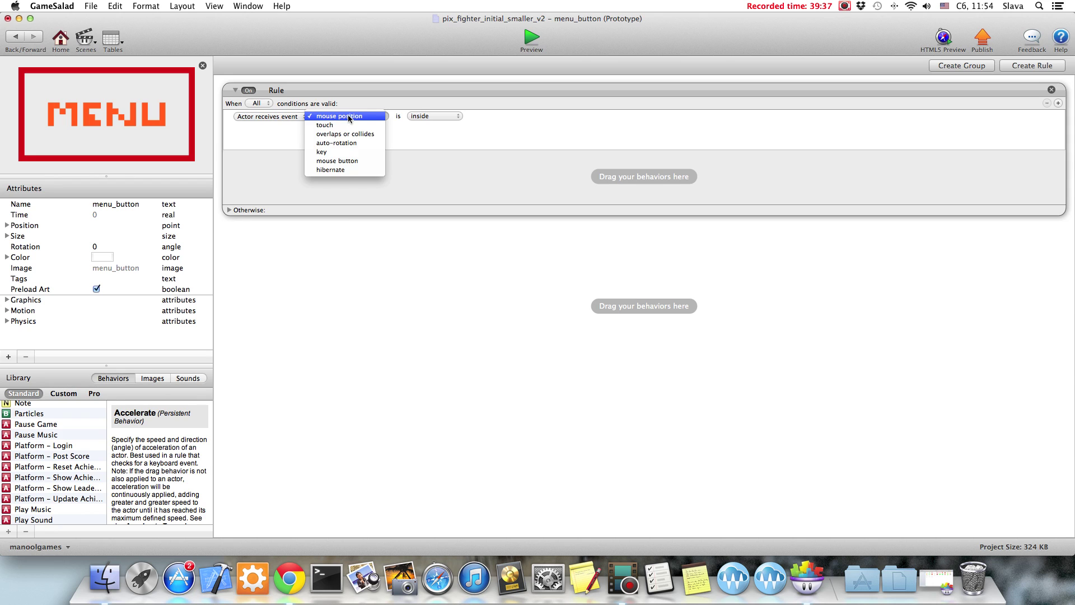
{"action": "left_click", "coordinate": [338, 126]}
{"action": "scroll", "coordinate": [34, 459], "scroll_direction": "down", "scroll_amount": 5}
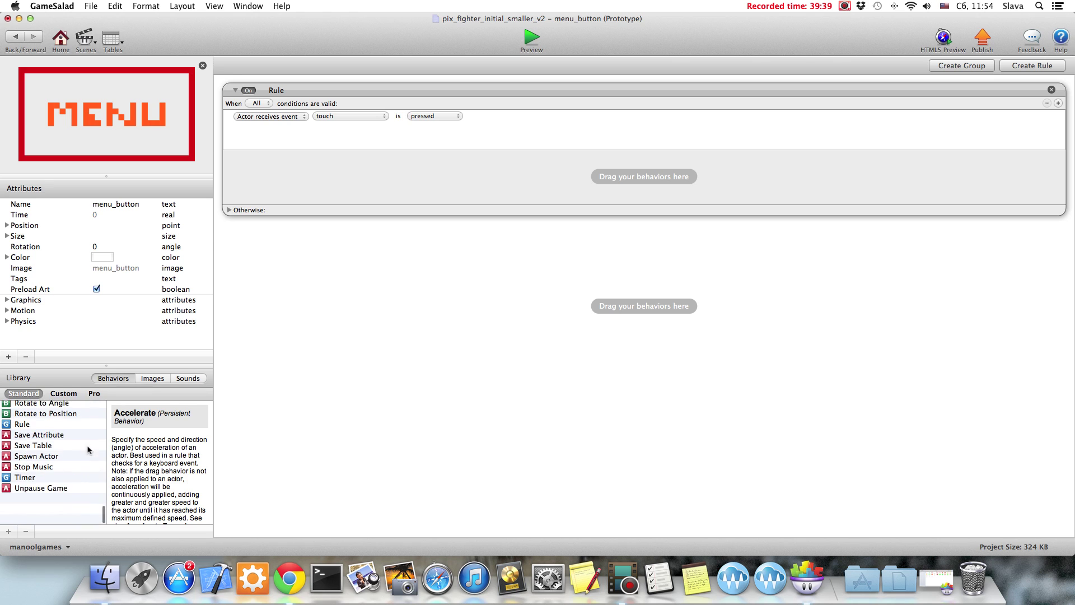
{"action": "left_click_drag", "start_coordinate": [29, 493], "coordinate": [368, 167]}
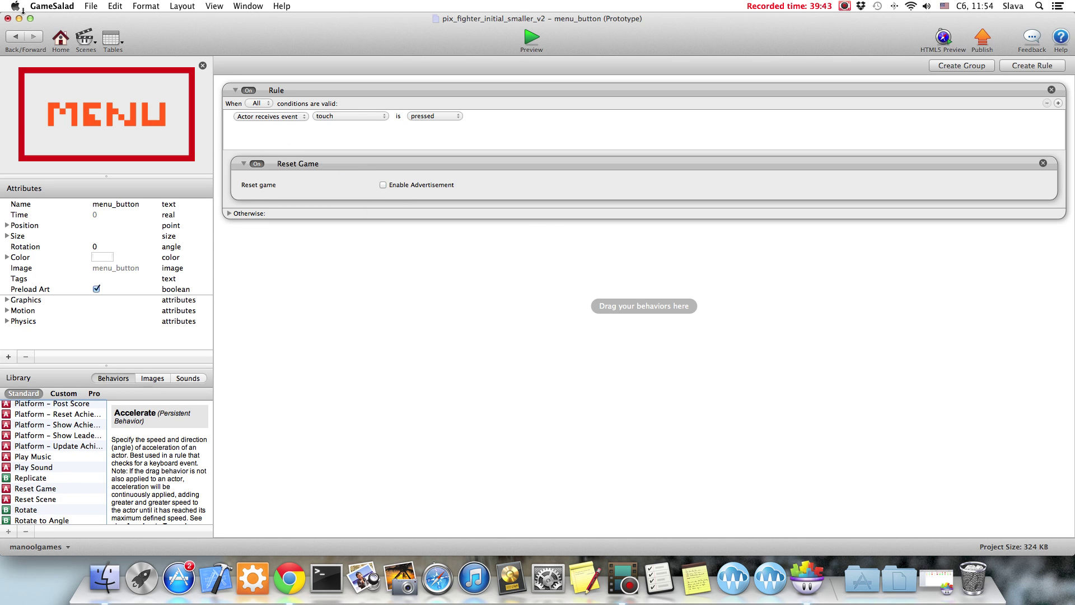
{"action": "left_click", "coordinate": [14, 37]}
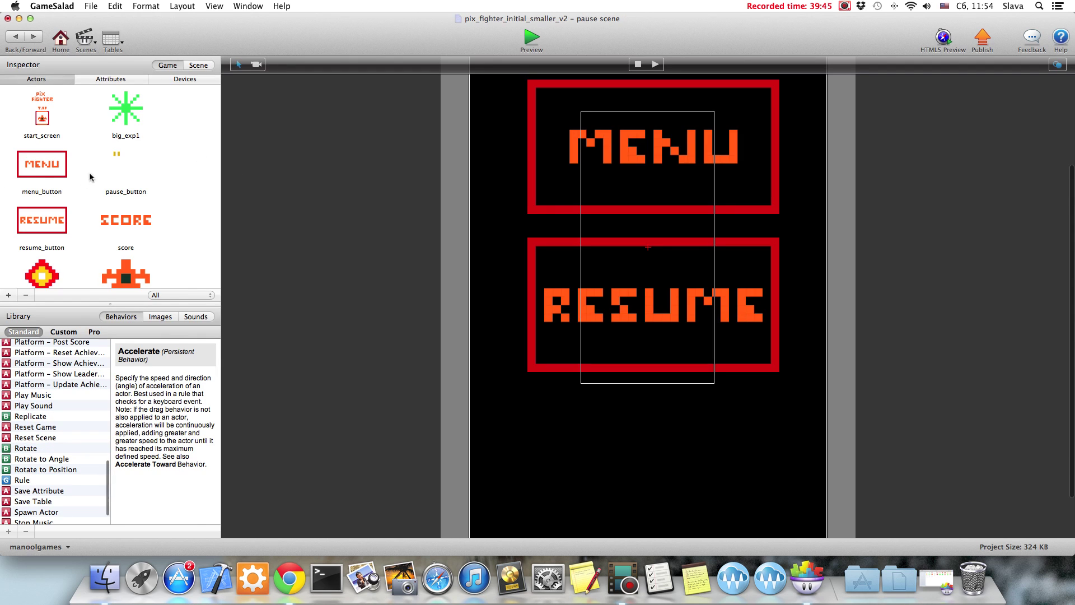
- Give the resume_button actor a touch-pressed rule containing an Unpause Game behavior
{"action": "double_click", "coordinate": [54, 221]}
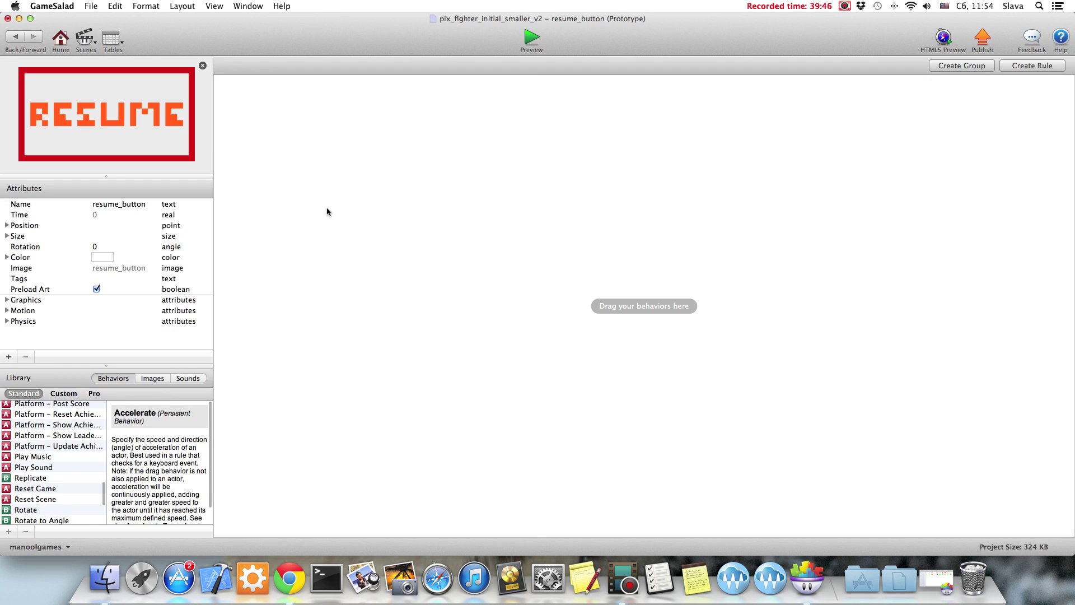
{"action": "left_click", "coordinate": [1033, 66]}
{"action": "left_click", "coordinate": [343, 119]}
{"action": "left_click", "coordinate": [338, 127]}
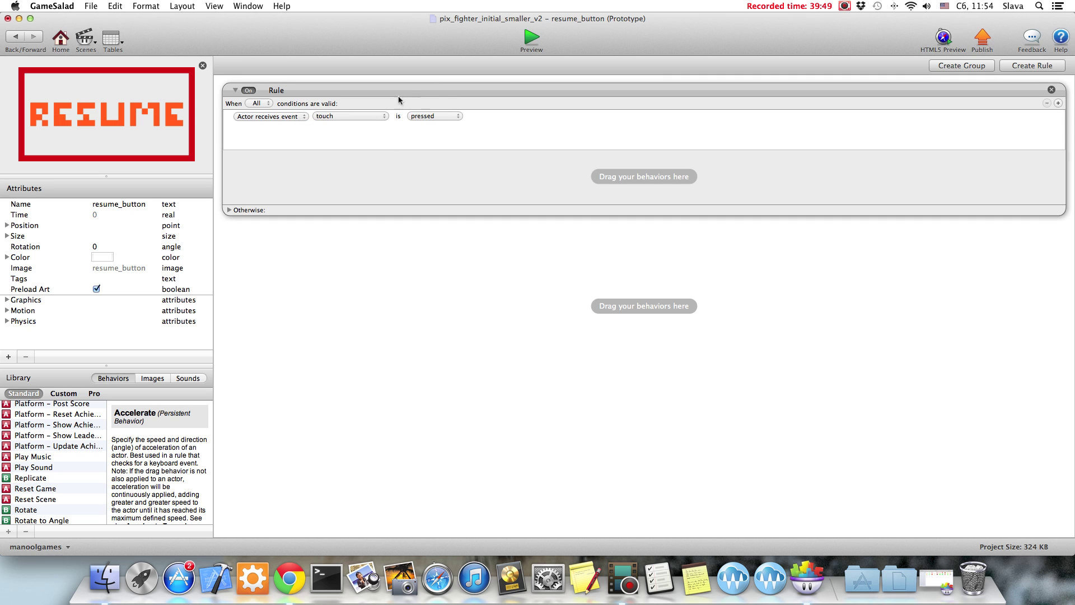
{"action": "scroll", "coordinate": [56, 494], "scroll_direction": "down", "scroll_amount": 5}
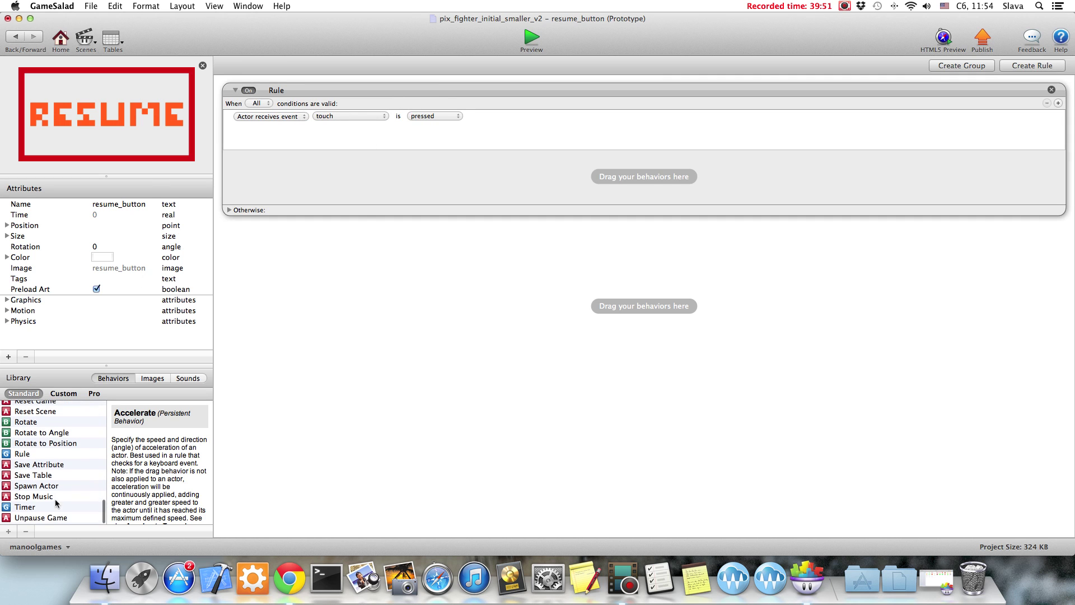
{"action": "left_click_drag", "start_coordinate": [35, 518], "coordinate": [361, 190]}
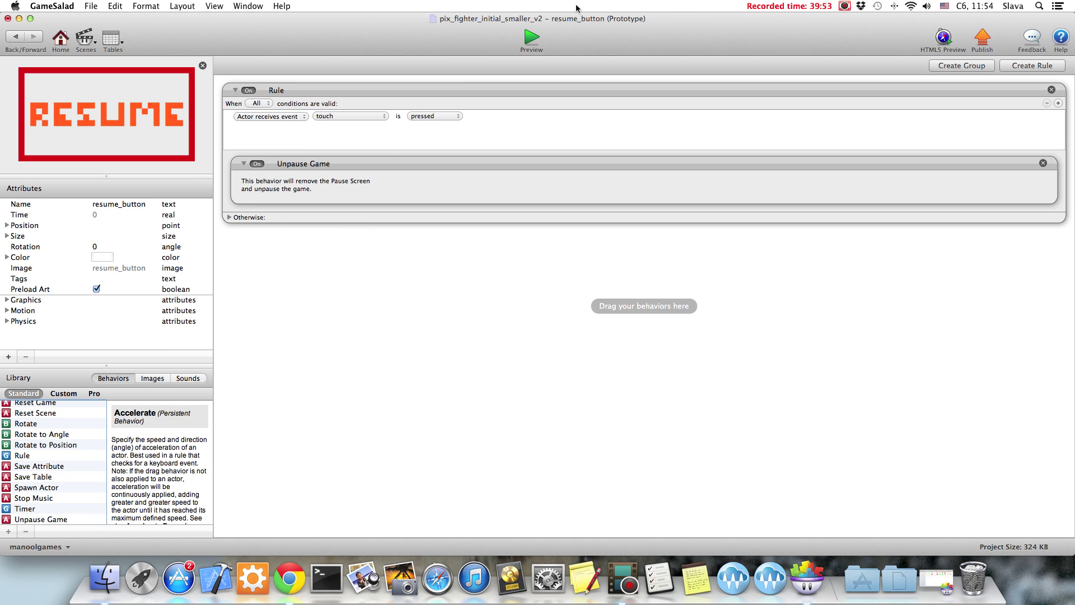
- Preview the game to test the pause, resume and menu buttons, and return to the pause scene
{"action": "left_click", "coordinate": [531, 38]}
{"action": "left_click", "coordinate": [548, 214]}
{"action": "left_click", "coordinate": [465, 104]}
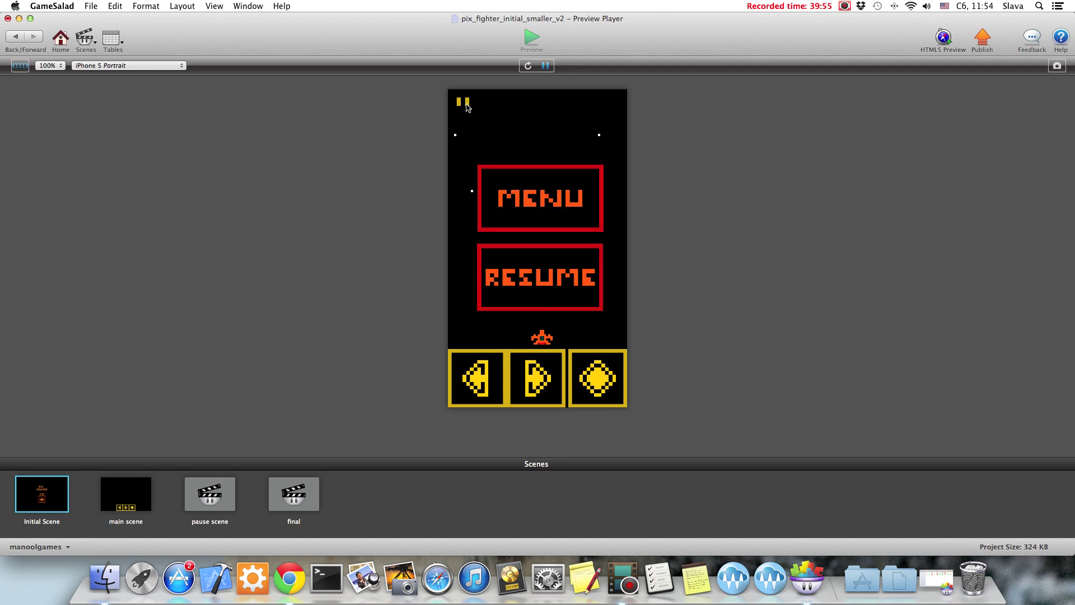
{"action": "left_click", "coordinate": [530, 269]}
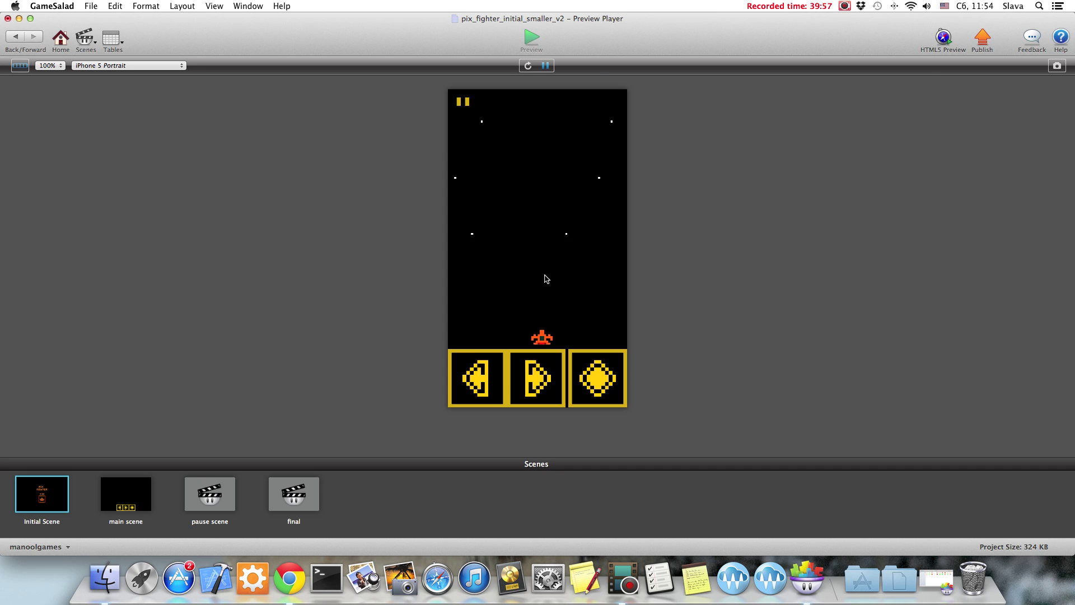
{"action": "left_click", "coordinate": [464, 105]}
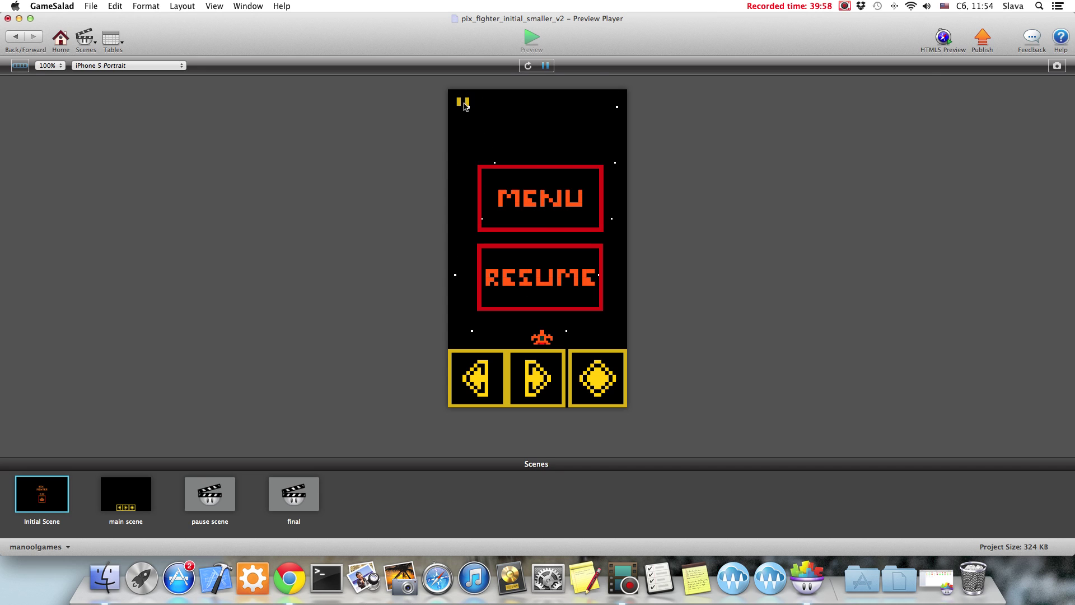
{"action": "left_click", "coordinate": [541, 203]}
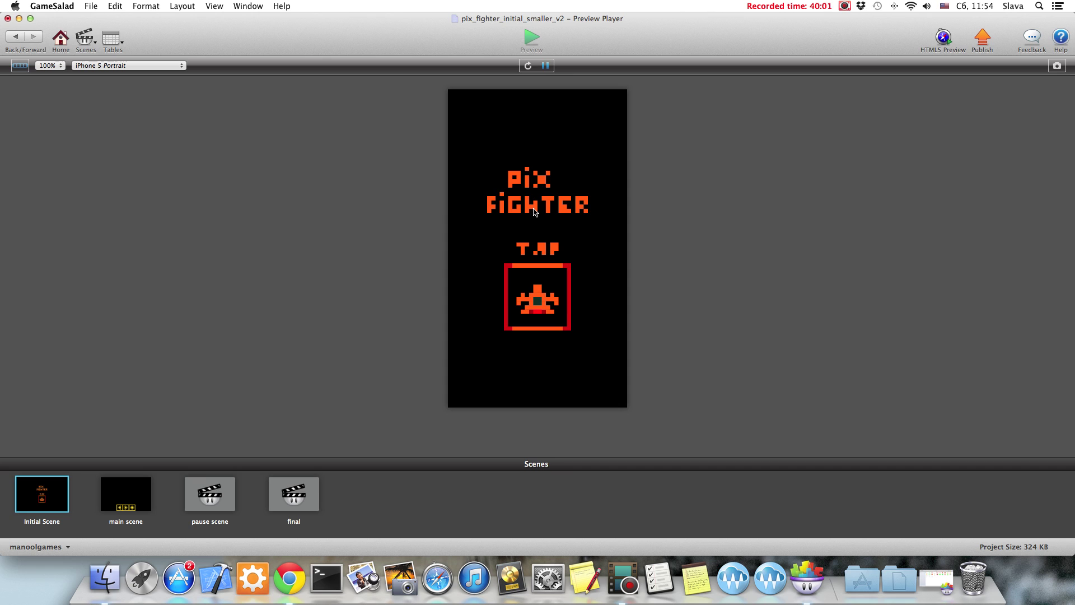
{"action": "left_click", "coordinate": [533, 212]}
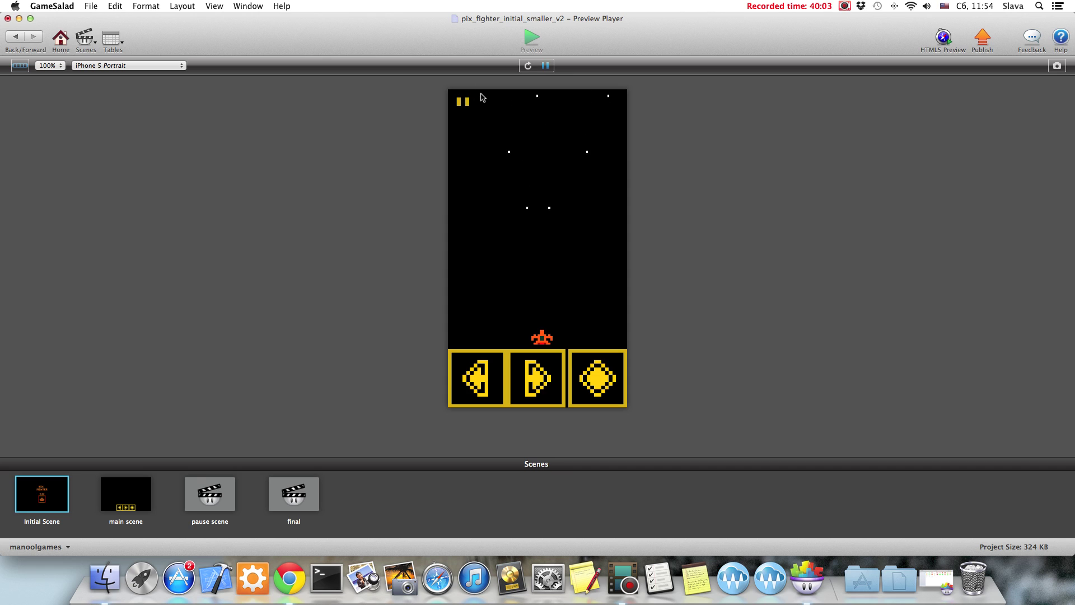
{"action": "left_click", "coordinate": [18, 37]}
{"action": "left_click", "coordinate": [22, 38]}
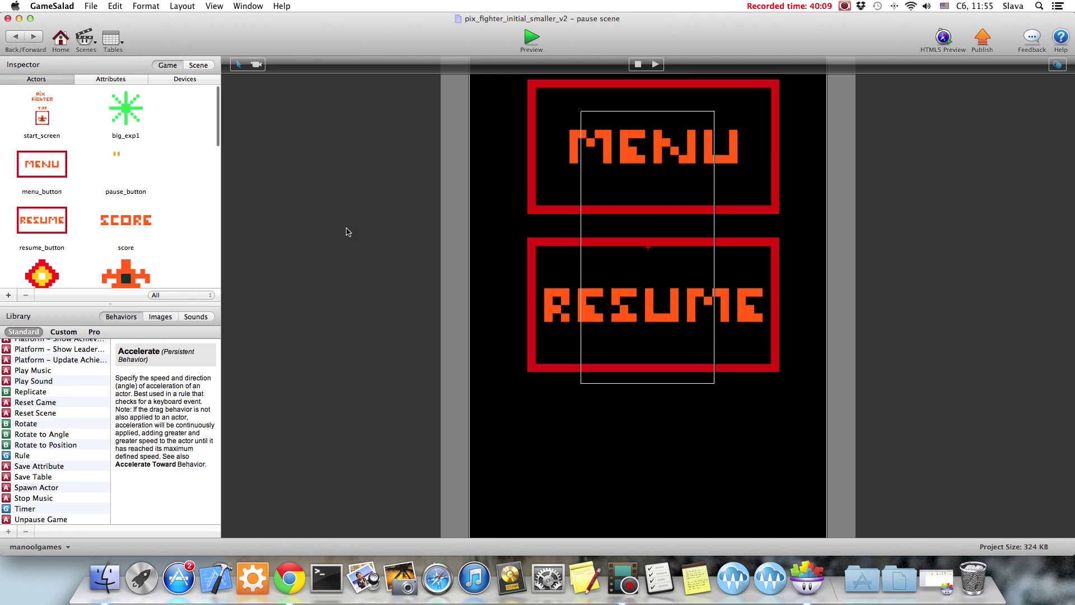
- Open the main scene and place the score actor near the top centre, beside the pause button
{"action": "left_click", "coordinate": [85, 38]}
{"action": "left_click", "coordinate": [125, 84]}
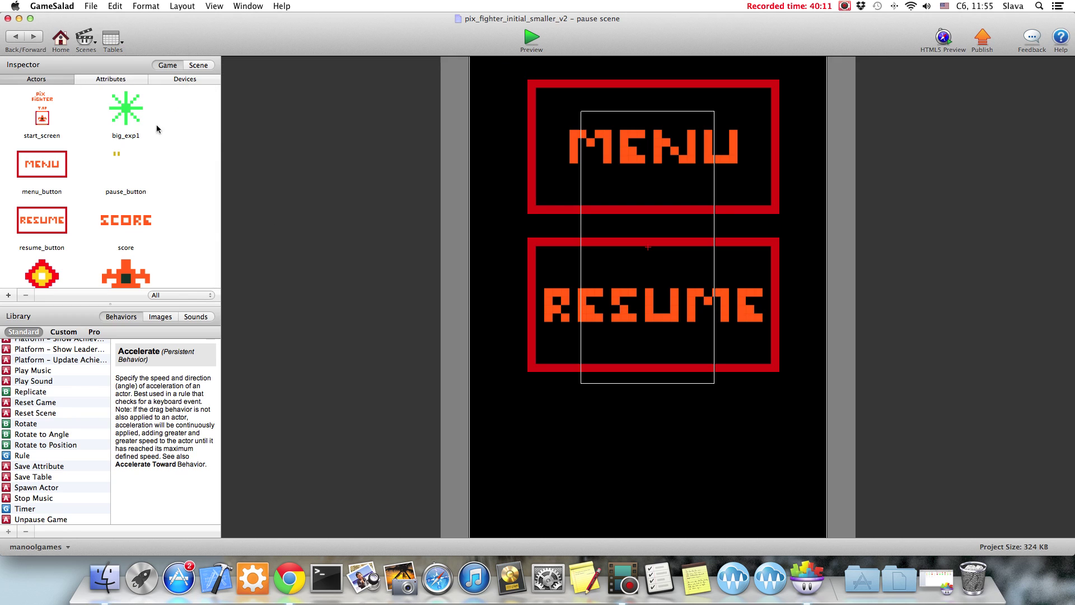
{"action": "left_click_drag", "start_coordinate": [125, 220], "coordinate": [686, 140]}
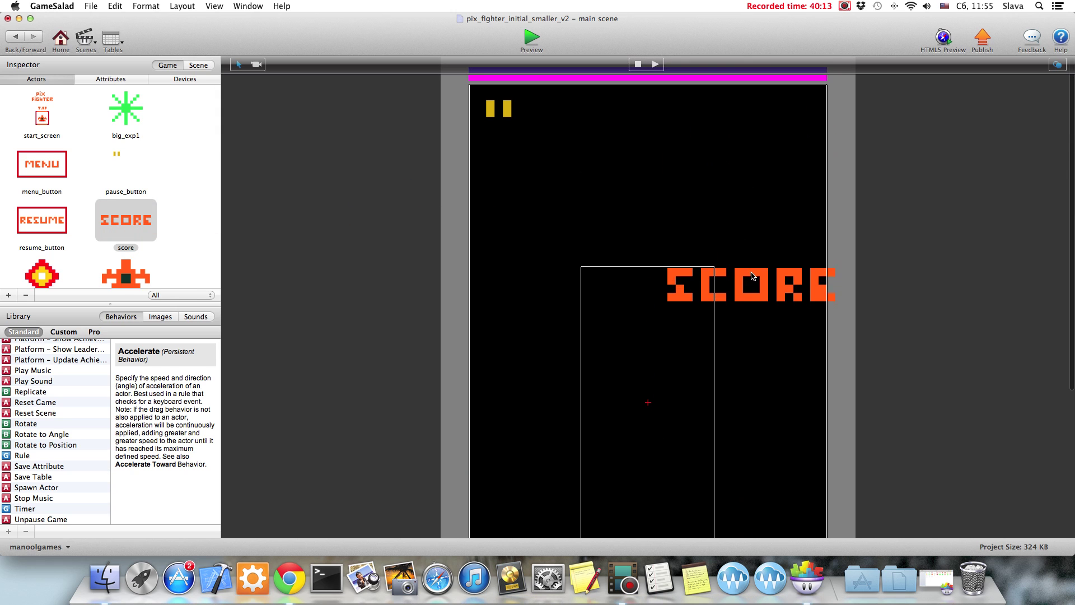
{"action": "left_click_drag", "start_coordinate": [719, 284], "coordinate": [665, 106]}
- Set the score actor's size to 150 wide by 30 high and reposition it near the top of the main scene
{"action": "double_click", "coordinate": [665, 105]}
{"action": "double_click", "coordinate": [17, 236]}
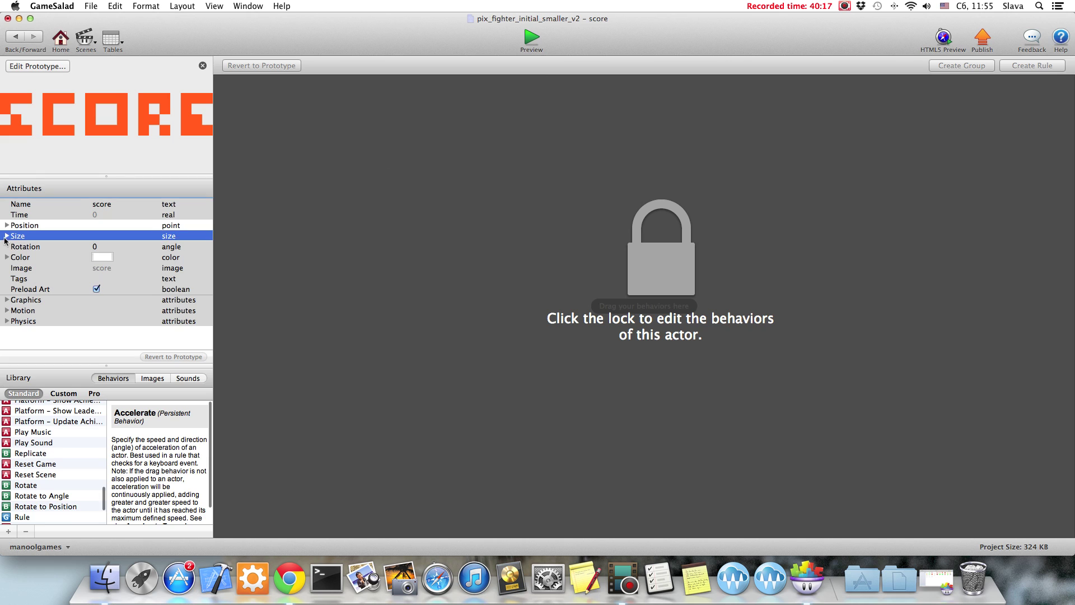
{"action": "double_click", "coordinate": [103, 247]}
{"action": "type", "text": "150"}
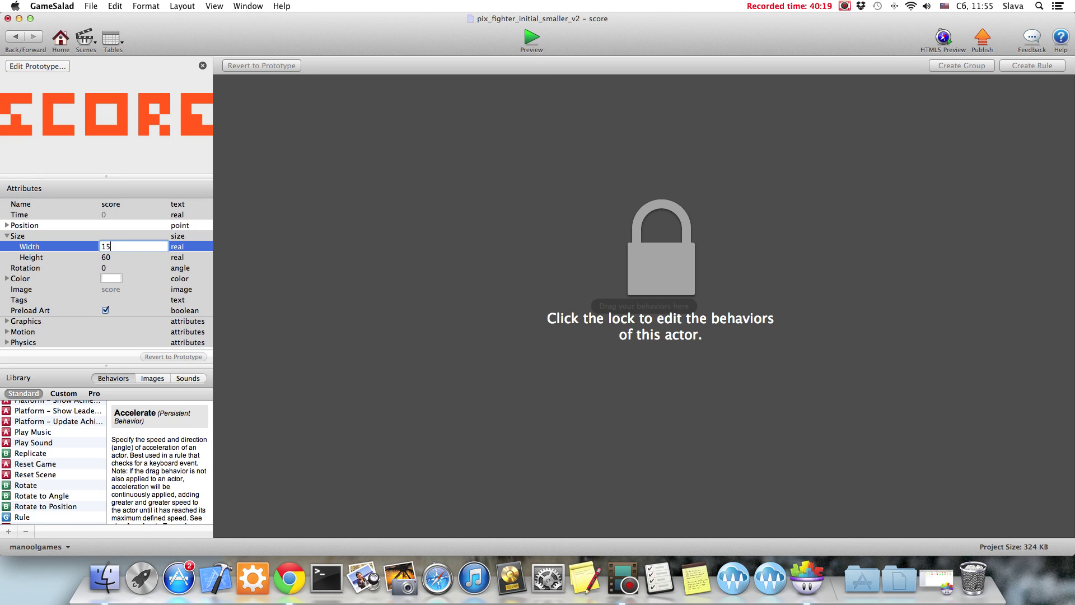
{"action": "key", "text": "Tab"}
{"action": "type", "text": "30"}
{"action": "key", "text": "Tab"}
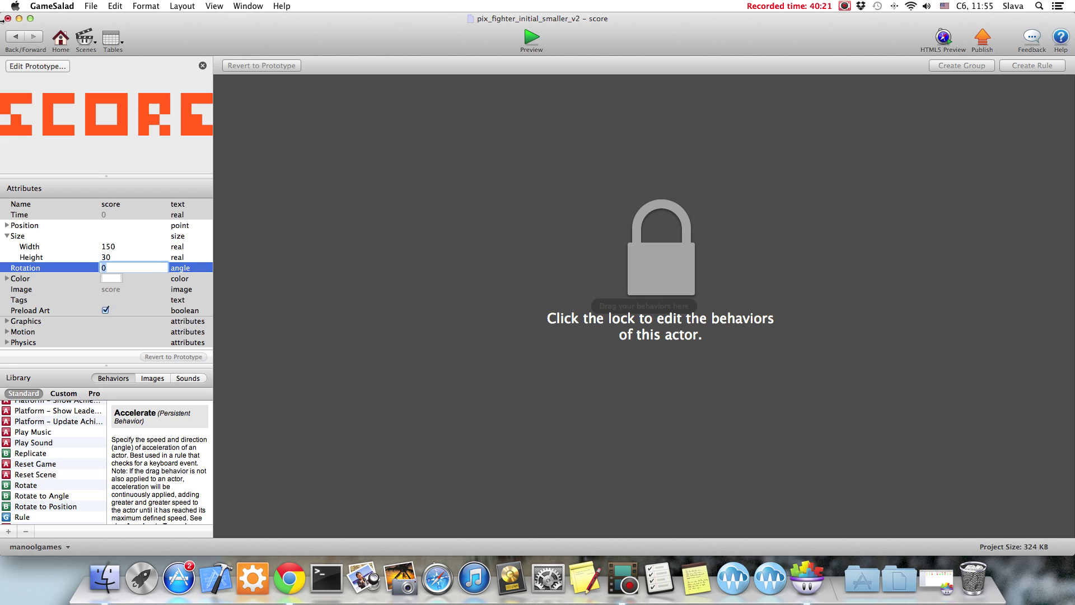
{"action": "left_click", "coordinate": [17, 37]}
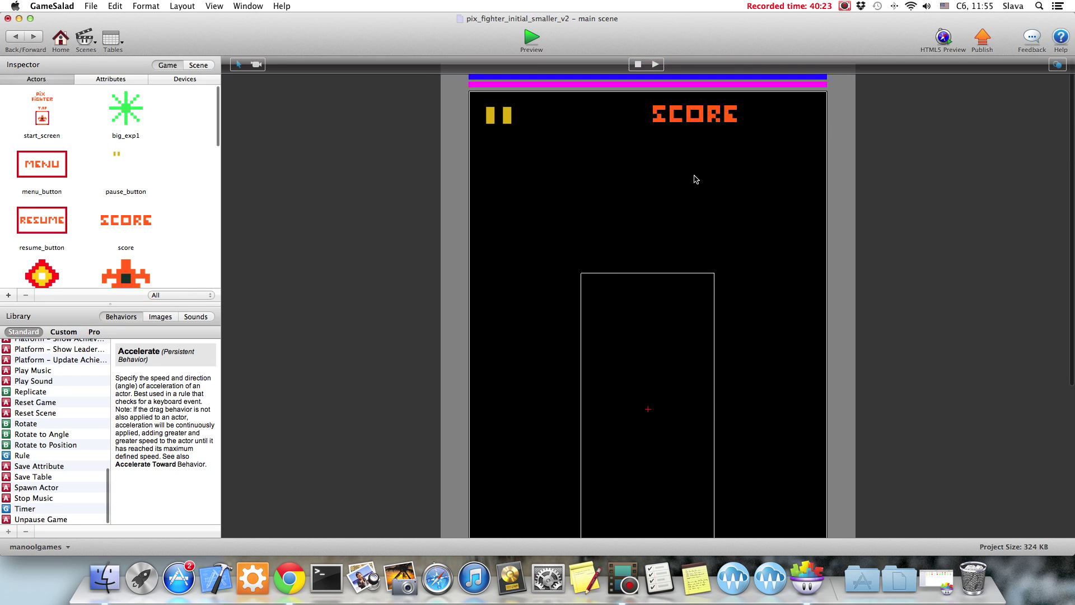
{"action": "left_click_drag", "start_coordinate": [699, 118], "coordinate": [713, 120]}
- Place the score_text actor in the main scene immediately after the score label
{"action": "scroll", "coordinate": [175, 173], "scroll_direction": "down", "scroll_amount": 5}
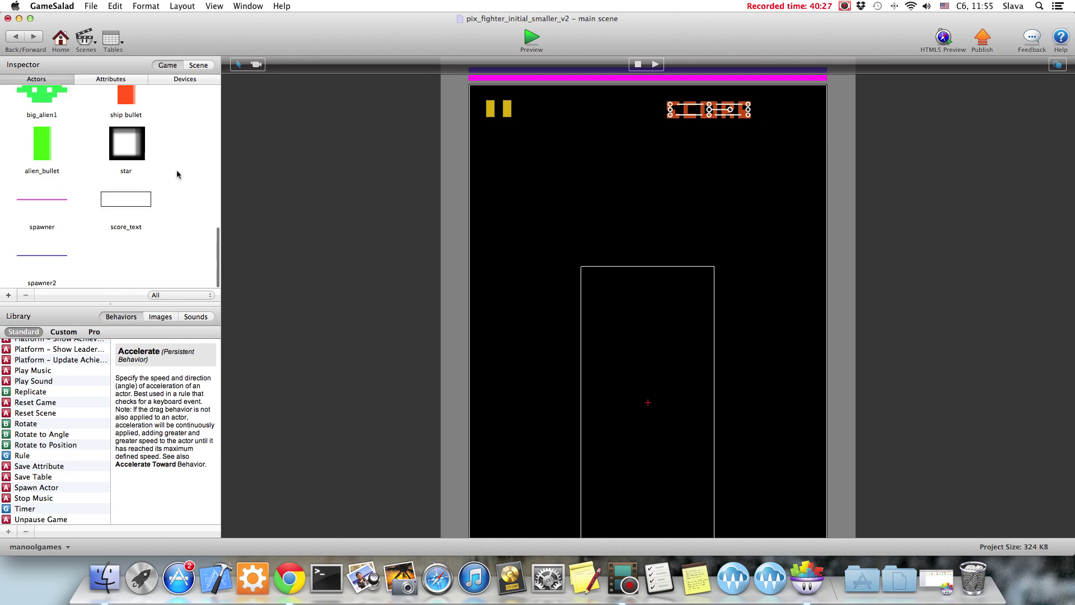
{"action": "double_click", "coordinate": [130, 206]}
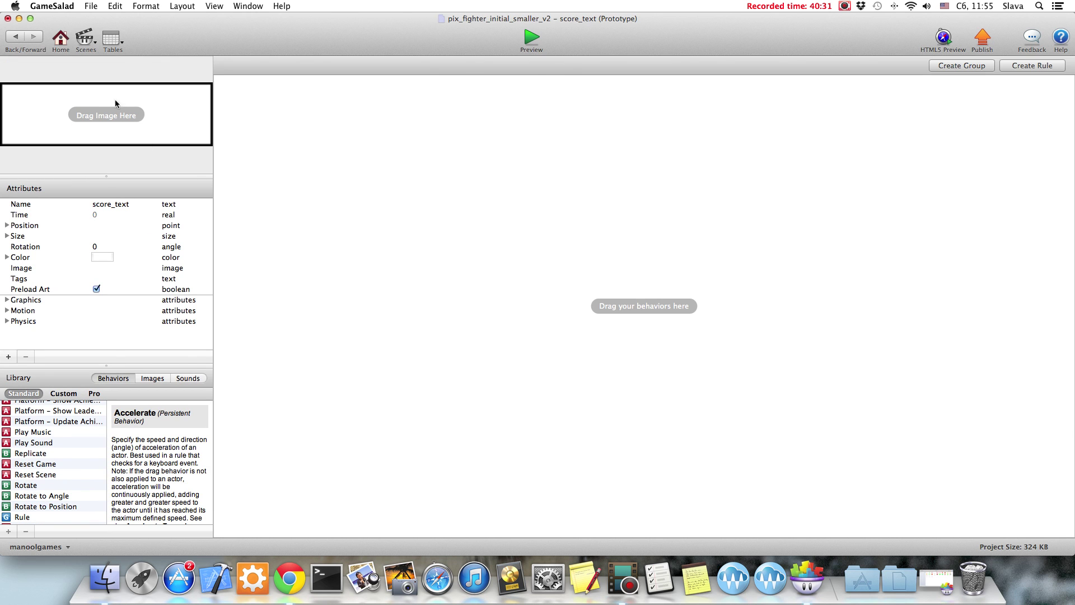
{"action": "left_click", "coordinate": [18, 37]}
{"action": "scroll", "coordinate": [154, 240], "scroll_direction": "down", "scroll_amount": 10}
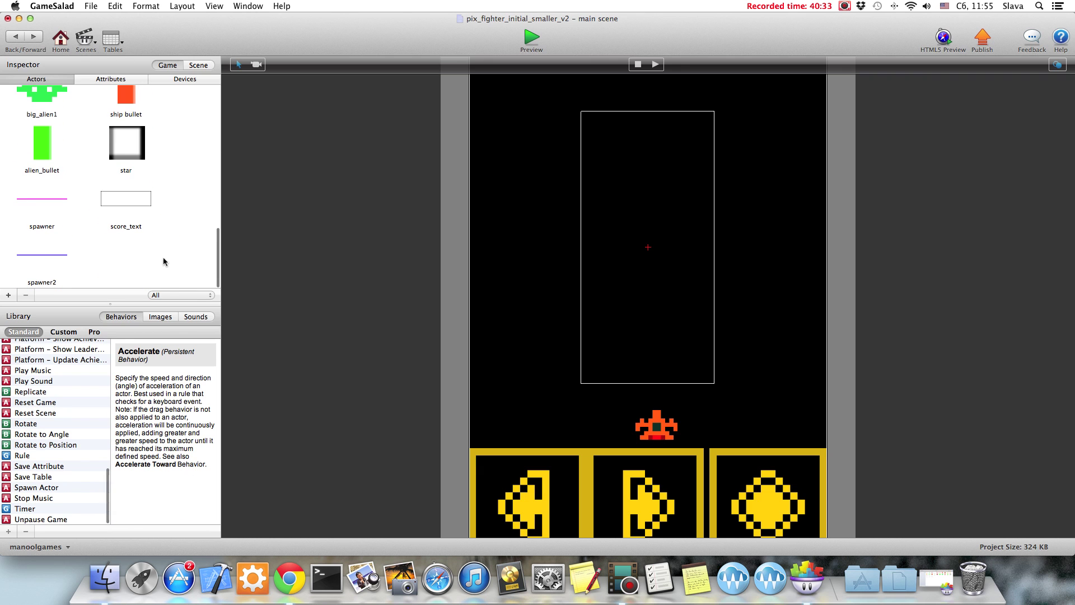
{"action": "left_click_drag", "start_coordinate": [121, 206], "coordinate": [771, 115]}
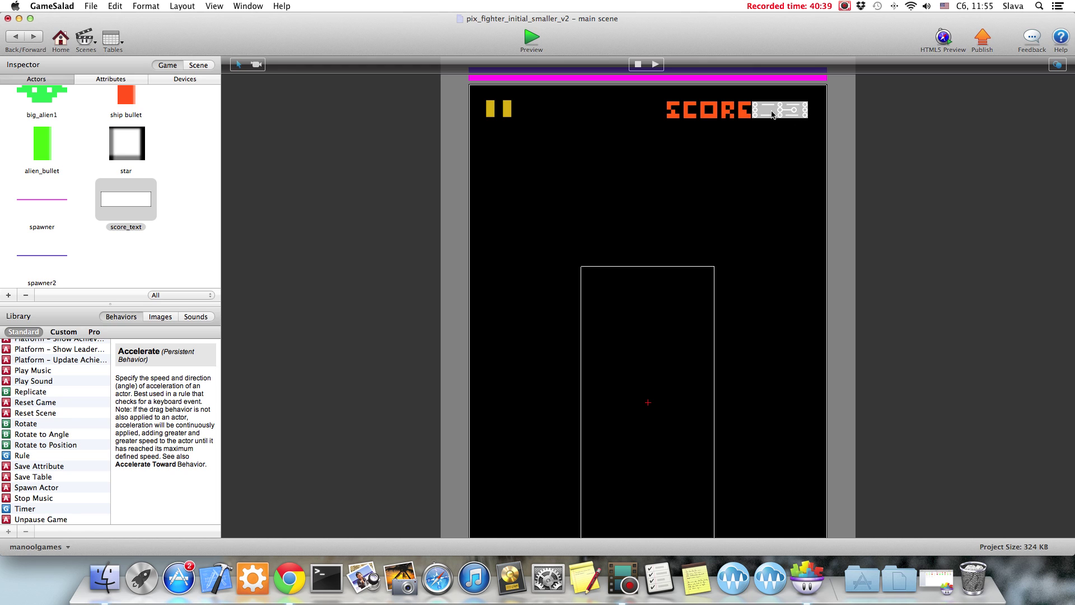
{"action": "double_click", "coordinate": [130, 204]}
{"action": "scroll", "coordinate": [38, 464], "scroll_direction": "up", "scroll_amount": 3}
{"action": "scroll", "coordinate": [38, 463], "scroll_direction": "up", "scroll_amount": 8}
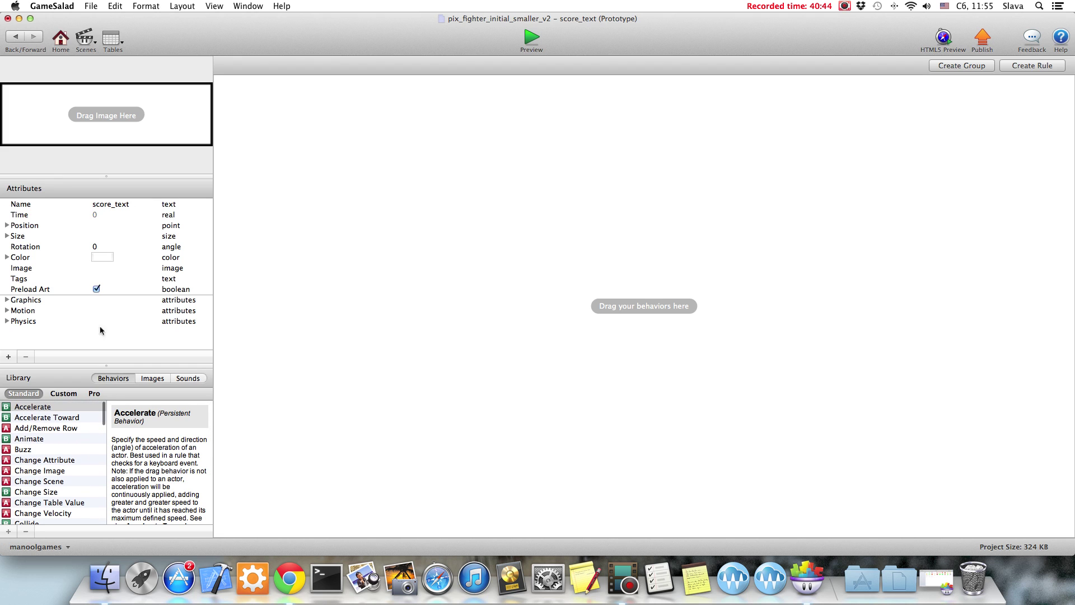
{"action": "left_click", "coordinate": [18, 36]}
- Add two integer attributes to the game attributes
{"action": "left_click", "coordinate": [114, 78]}
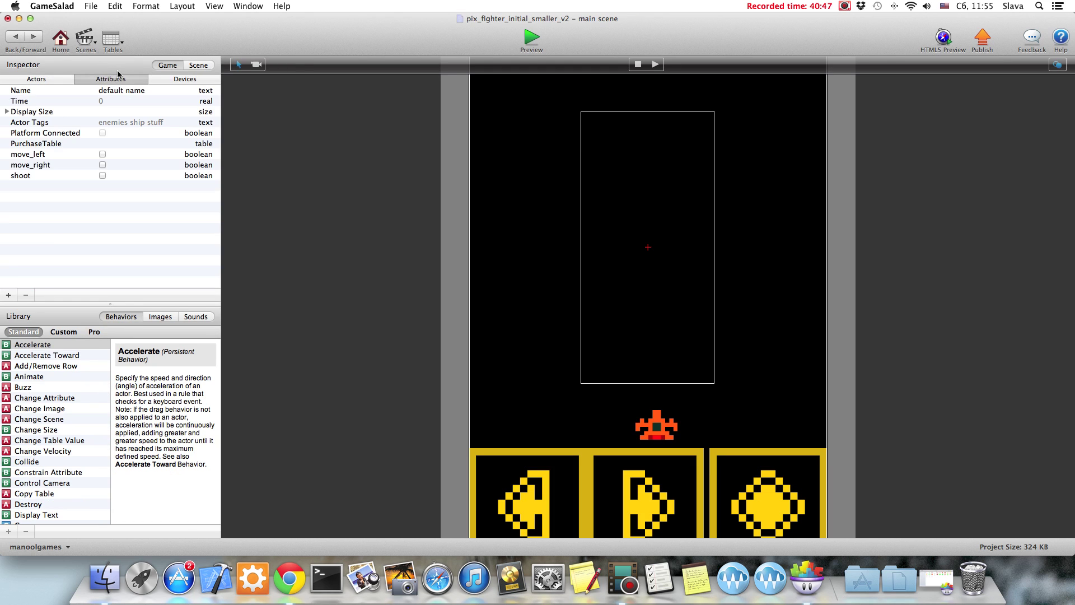
{"action": "left_click", "coordinate": [9, 295]}
{"action": "left_click", "coordinate": [497, 94]}
{"action": "left_click", "coordinate": [652, 115]}
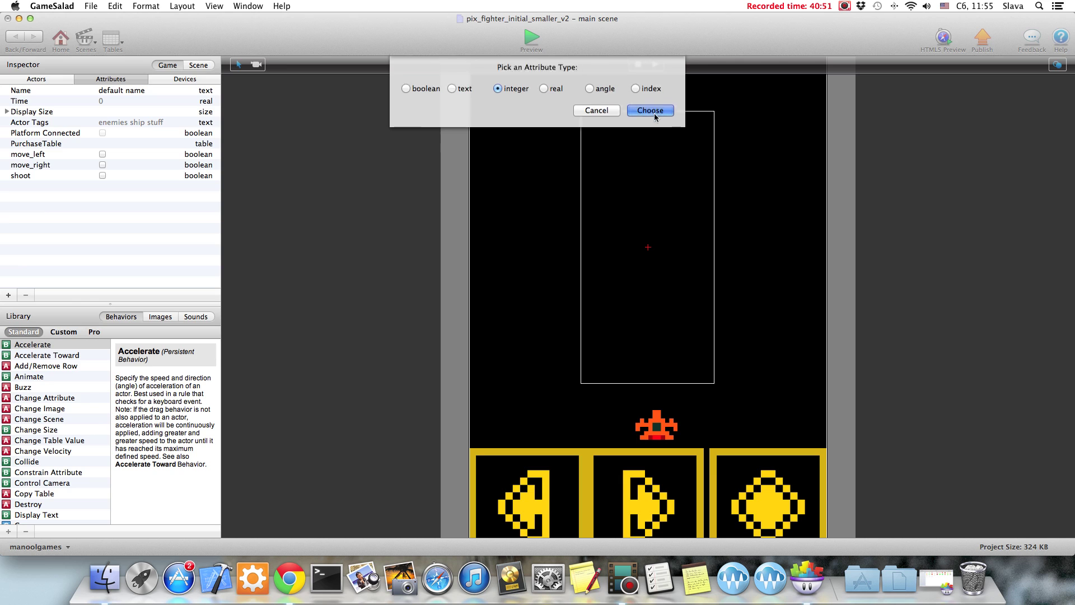
{"action": "left_click", "coordinate": [9, 295]}
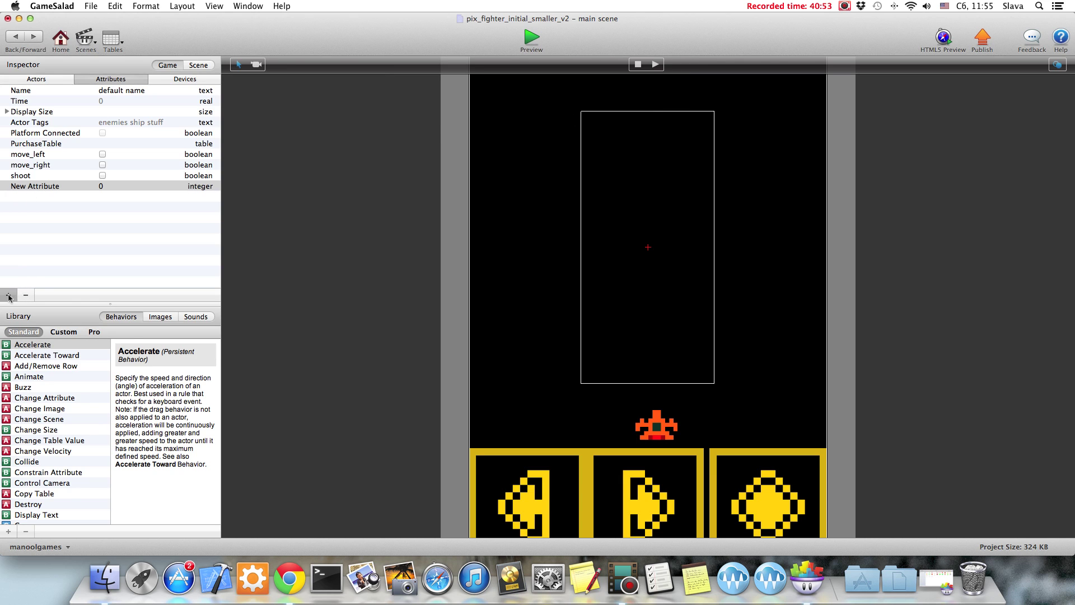
{"action": "left_click", "coordinate": [652, 115]}
- Name the two new integer attributes current_score and best_score
{"action": "double_click", "coordinate": [25, 186]}
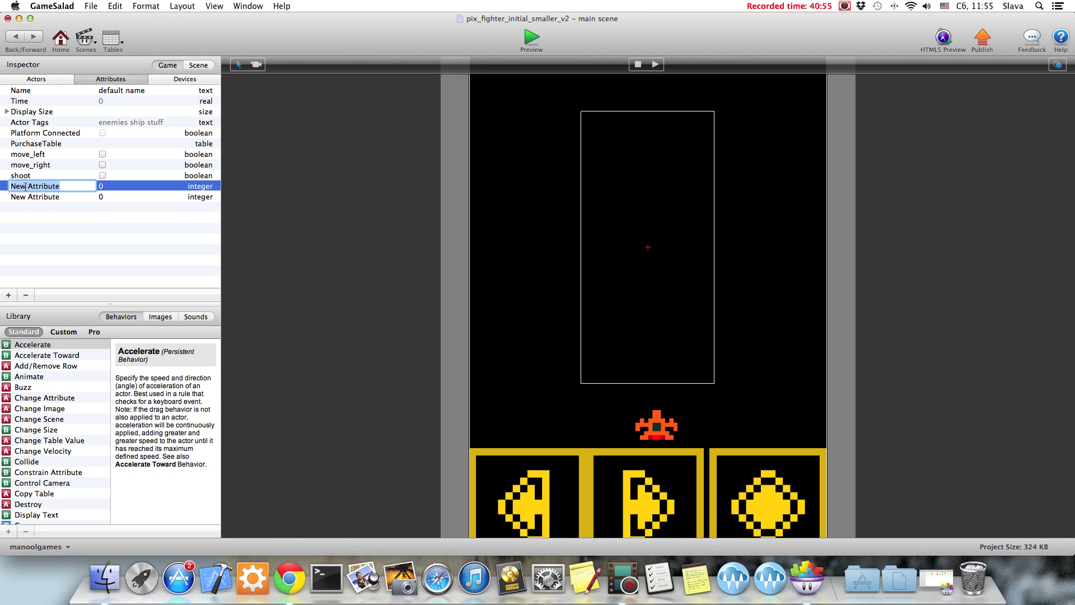
{"action": "type", "text": "current_score"}
{"action": "key", "text": "Return"}
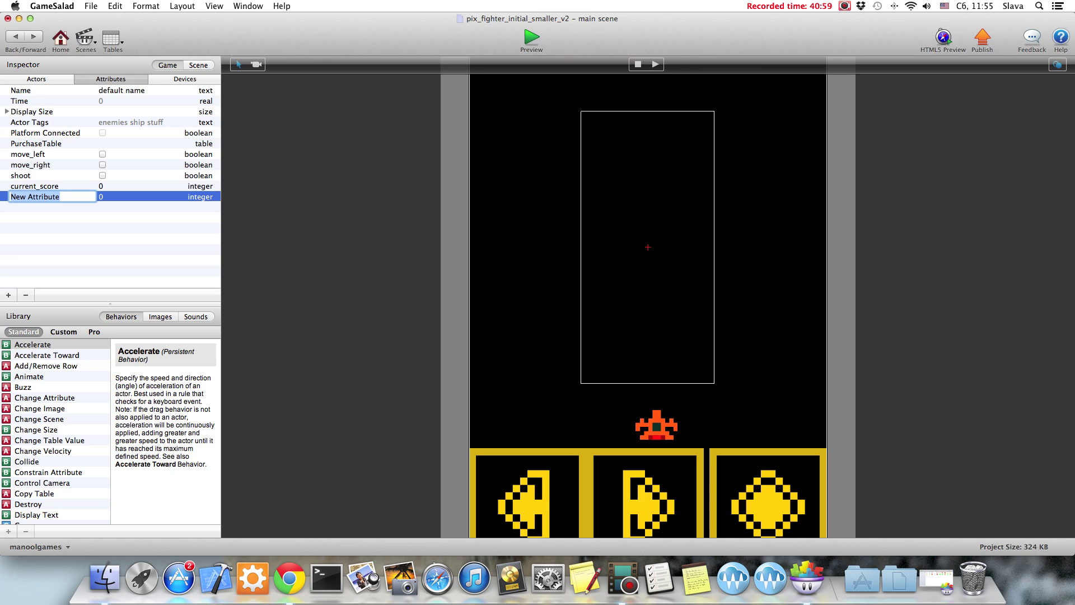
{"action": "type", "text": "best_score"}
{"action": "key", "text": "Return"}
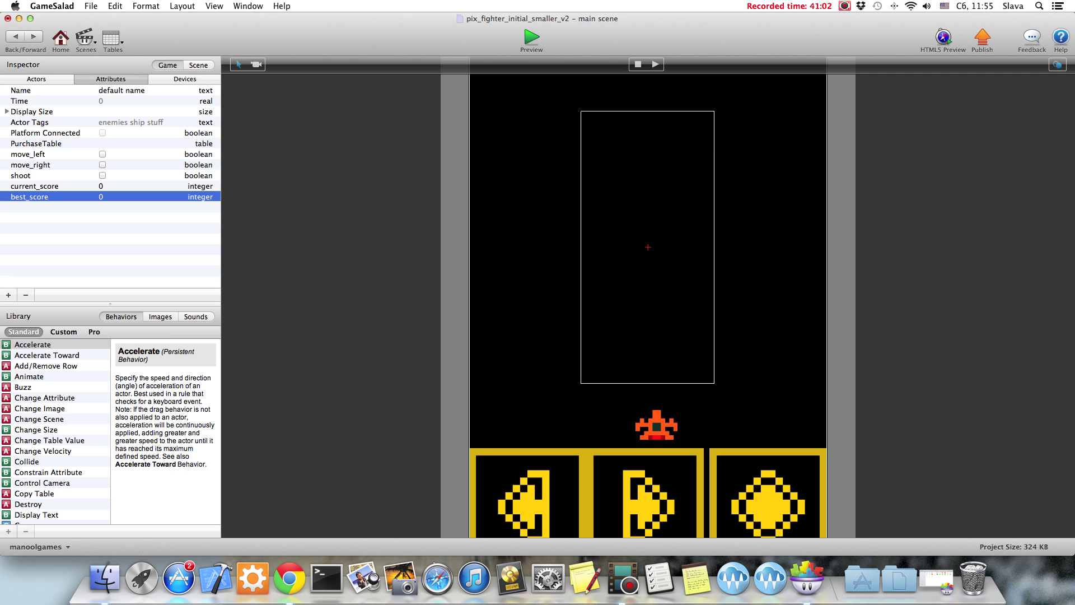
- Open the score_text actor prototype and add a Display Text behavior to it
{"action": "left_click", "coordinate": [42, 83]}
{"action": "scroll", "coordinate": [186, 169], "scroll_direction": "down", "scroll_amount": 5}
{"action": "scroll", "coordinate": [176, 180], "scroll_direction": "down", "scroll_amount": 3}
{"action": "double_click", "coordinate": [120, 226]}
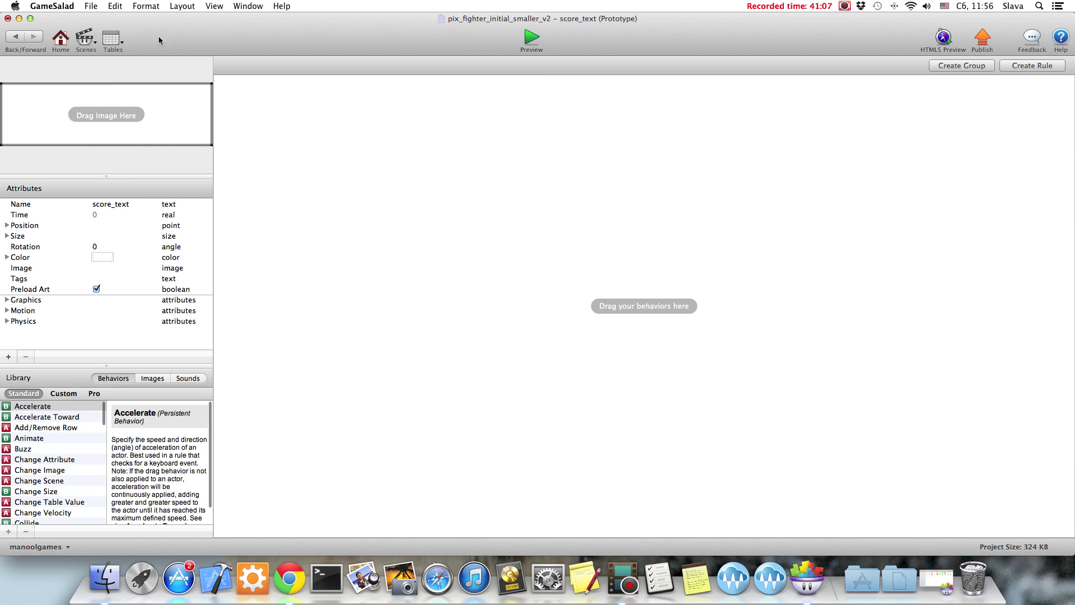
{"action": "scroll", "coordinate": [38, 481], "scroll_direction": "down", "scroll_amount": 3}
{"action": "left_click_drag", "start_coordinate": [25, 495], "coordinate": [441, 140]}
- Replace the Display Text content with an expression that shows game.current_score
{"action": "left_click", "coordinate": [285, 108]}
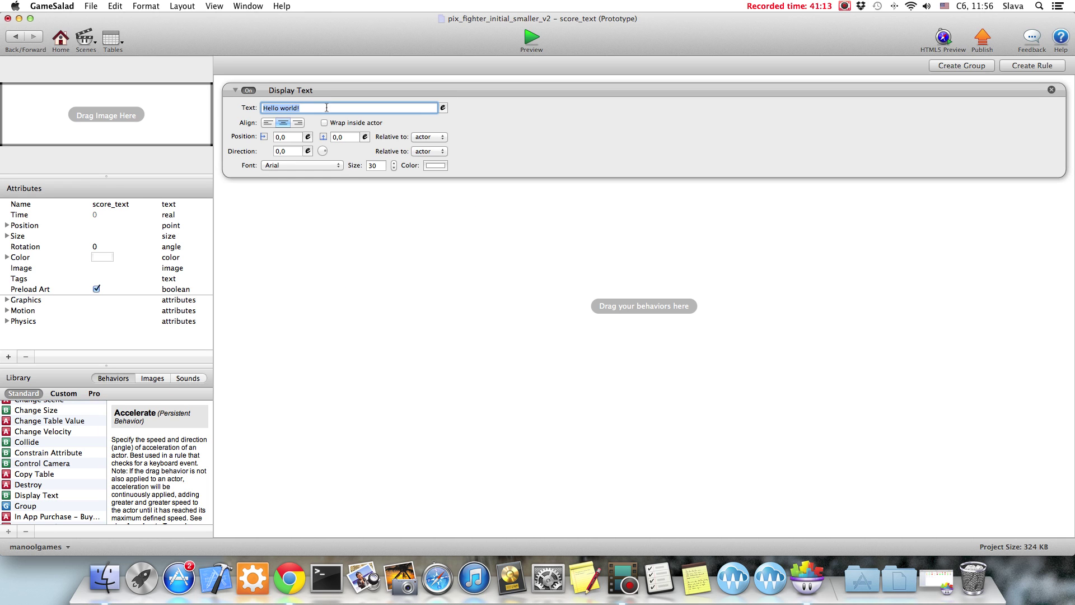
{"action": "left_click", "coordinate": [442, 108]}
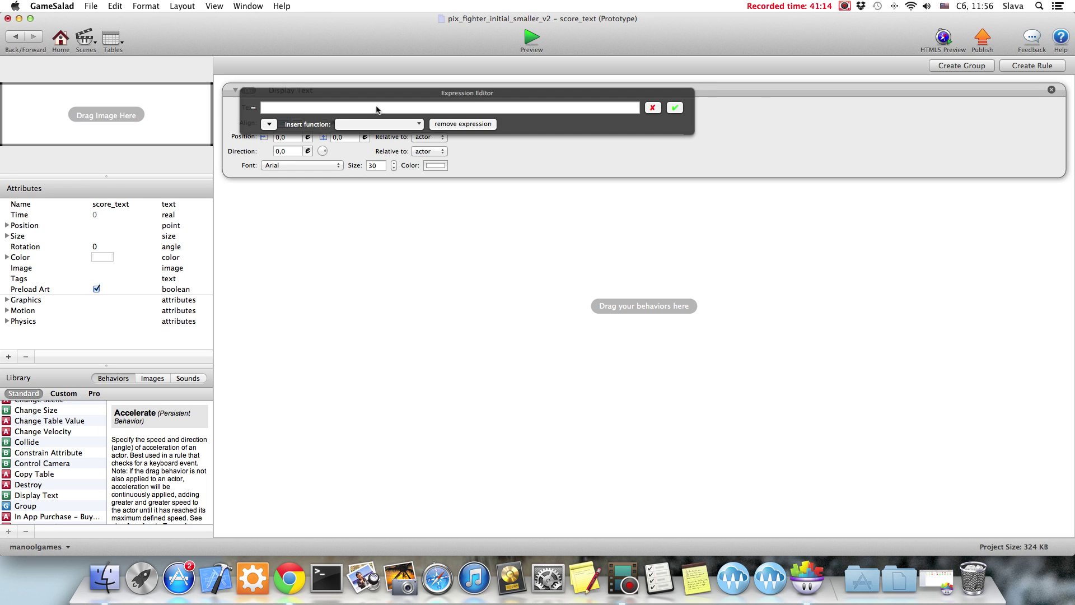
{"action": "left_click", "coordinate": [269, 124]}
{"action": "left_click", "coordinate": [280, 140]}
{"action": "scroll", "coordinate": [359, 185], "scroll_direction": "down", "scroll_amount": 5}
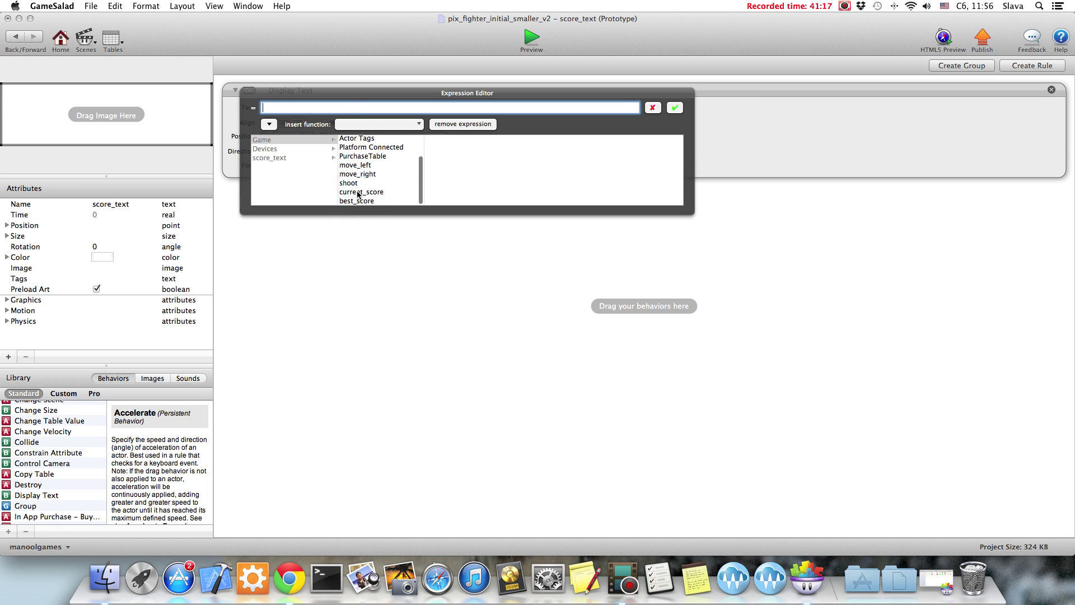
{"action": "left_click", "coordinate": [359, 192]}
{"action": "left_click", "coordinate": [675, 108]}
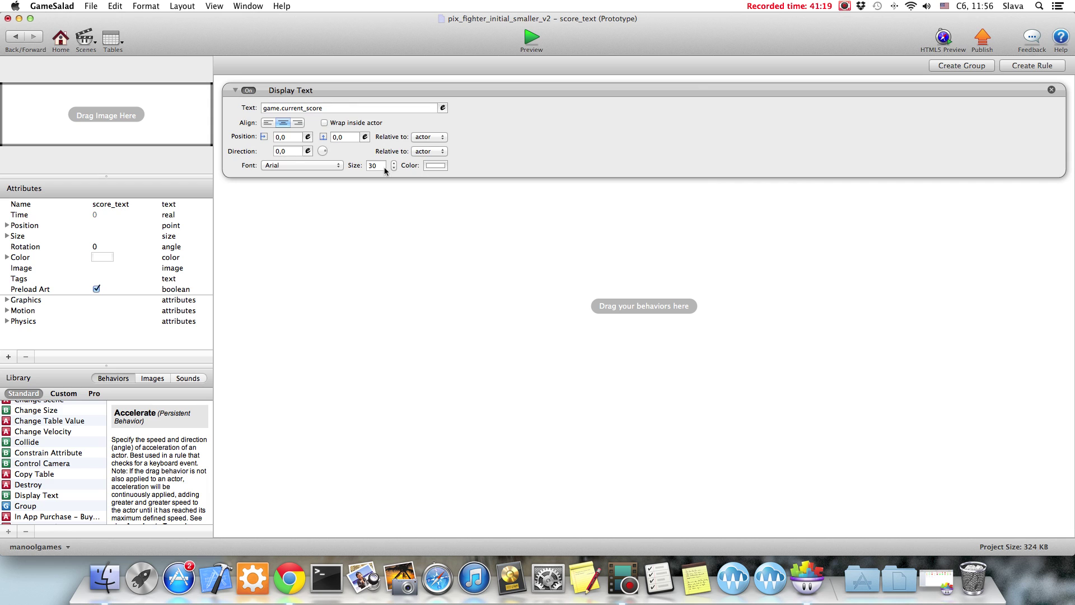
- Set the displayed score text's font to Futura and its color to orange
{"action": "left_click", "coordinate": [289, 164]}
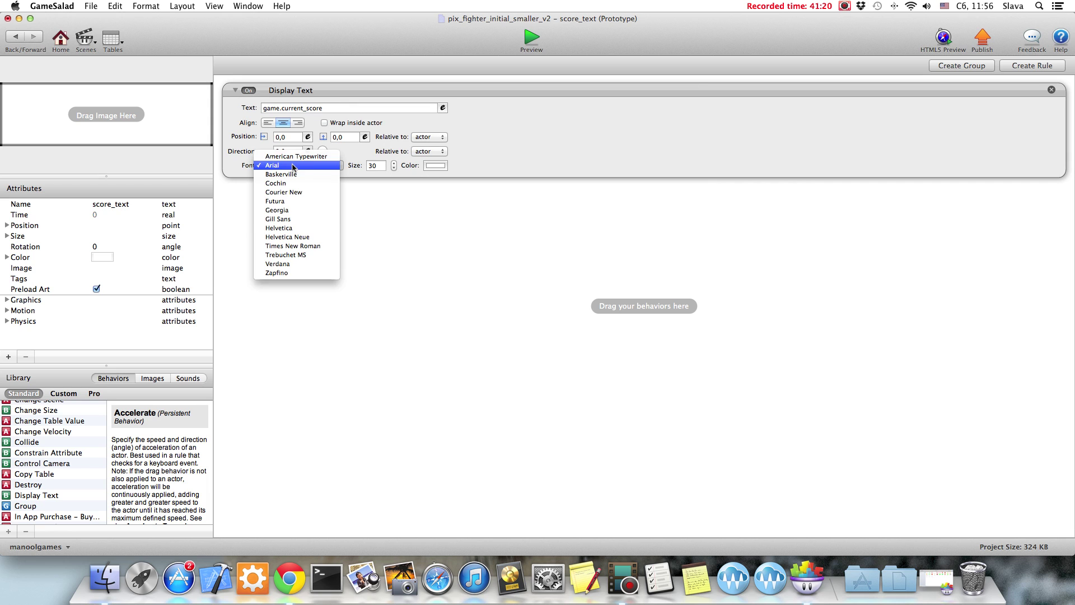
{"action": "left_click", "coordinate": [281, 203]}
{"action": "left_click", "coordinate": [436, 166]}
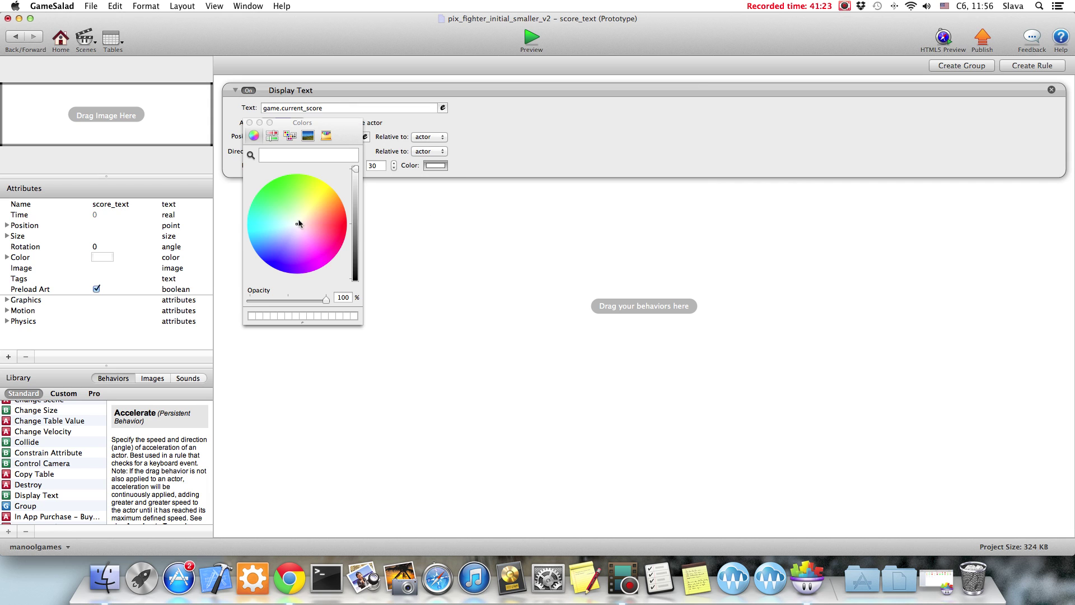
{"action": "left_click", "coordinate": [338, 198]}
- Make the score_text actor's background transparent by setting its color opacity to 0%
{"action": "left_click", "coordinate": [79, 259]}
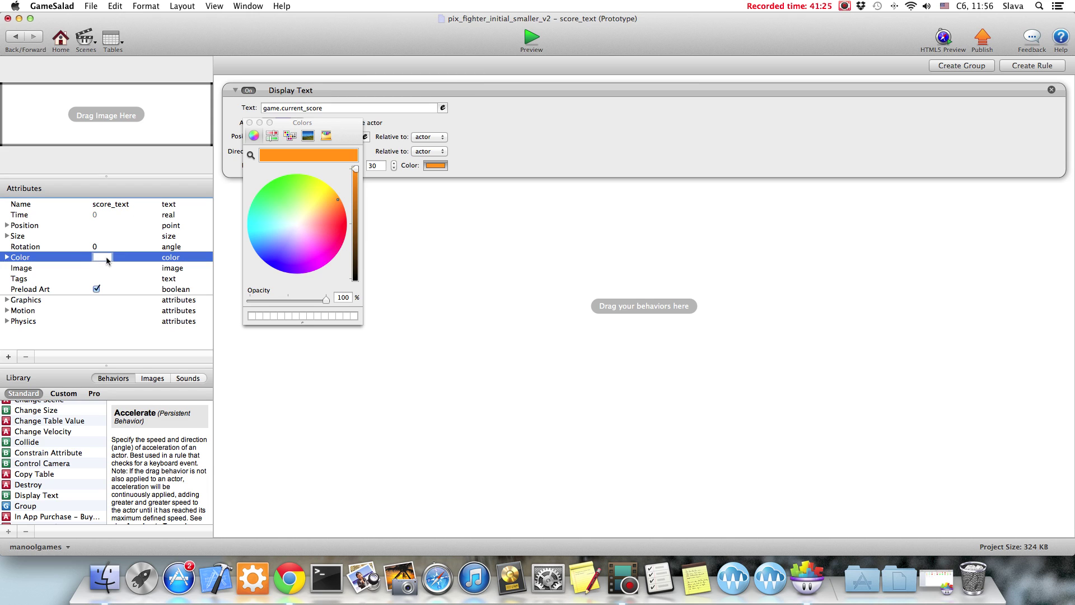
{"action": "left_click", "coordinate": [106, 258]}
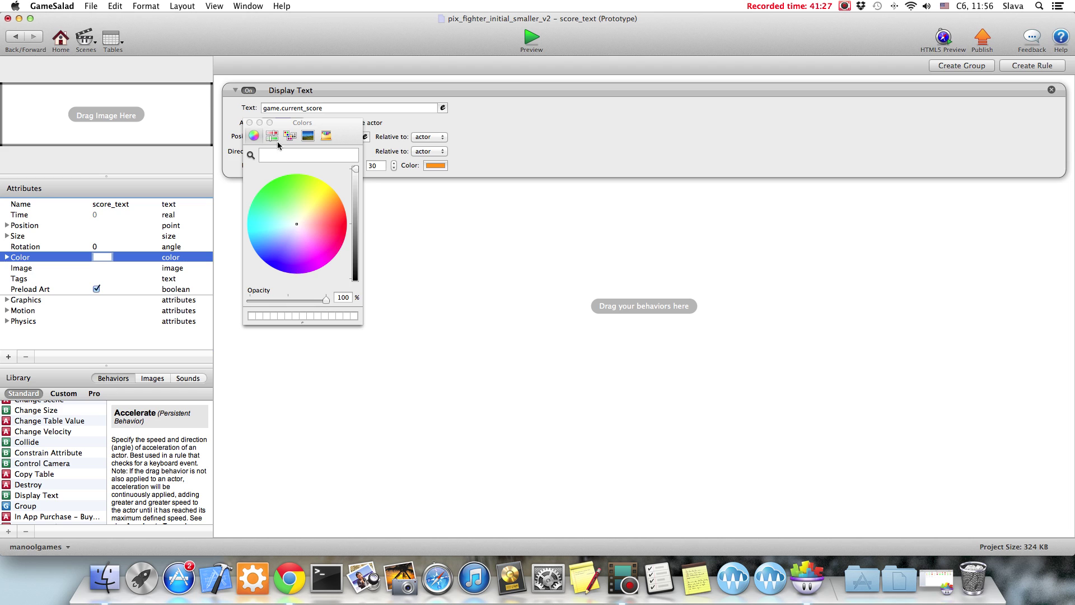
{"action": "left_click", "coordinate": [249, 122]}
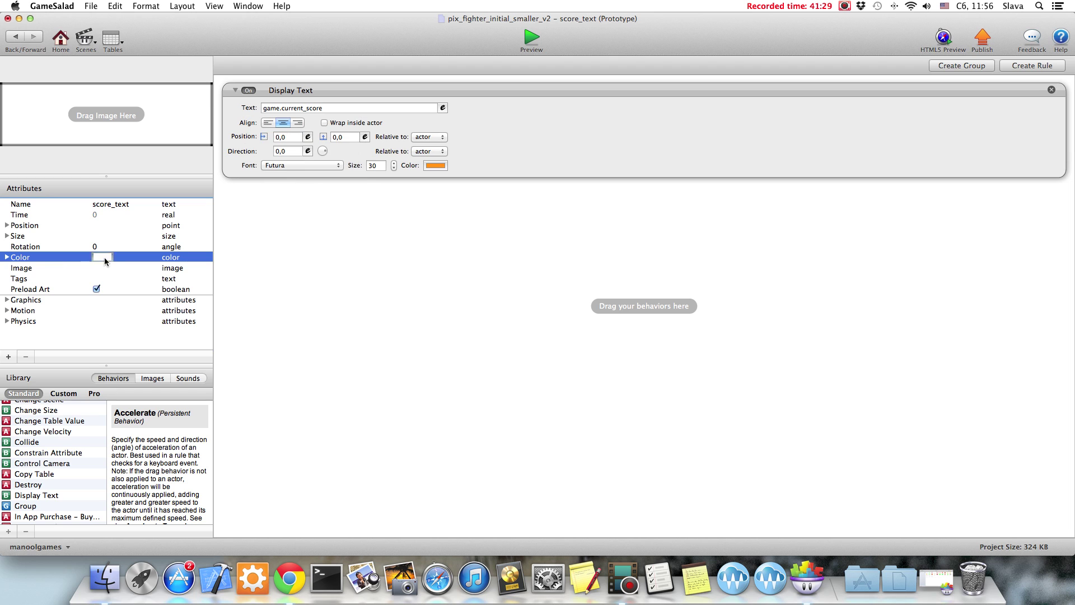
{"action": "left_click", "coordinate": [104, 257]}
{"action": "left_click_drag", "start_coordinate": [327, 301], "coordinate": [184, 308]}
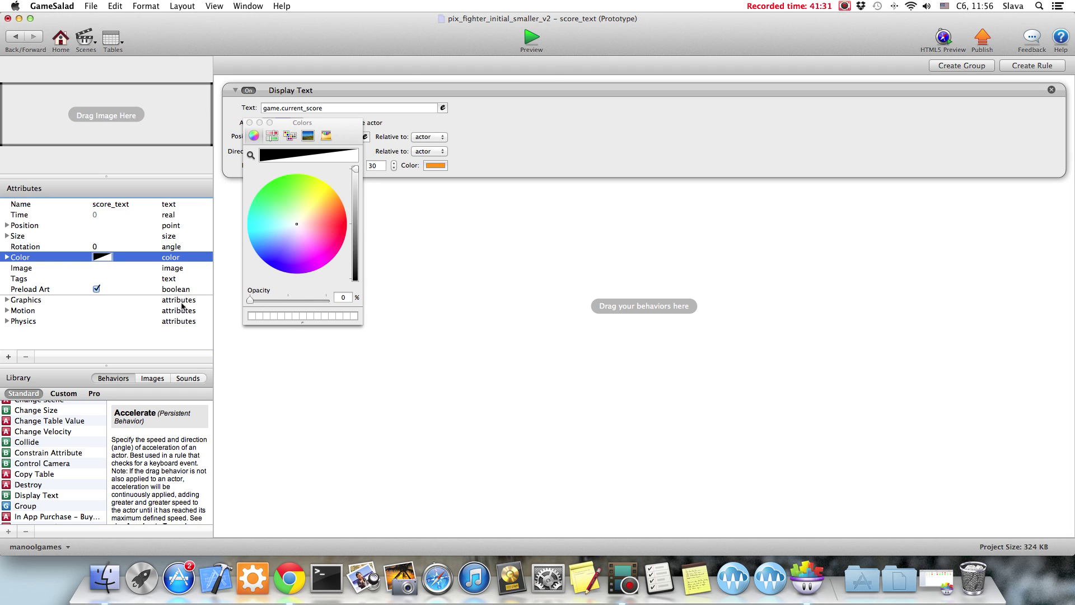
- Preview the game to check the score display, and return to the main scene
{"action": "left_click", "coordinate": [532, 40]}
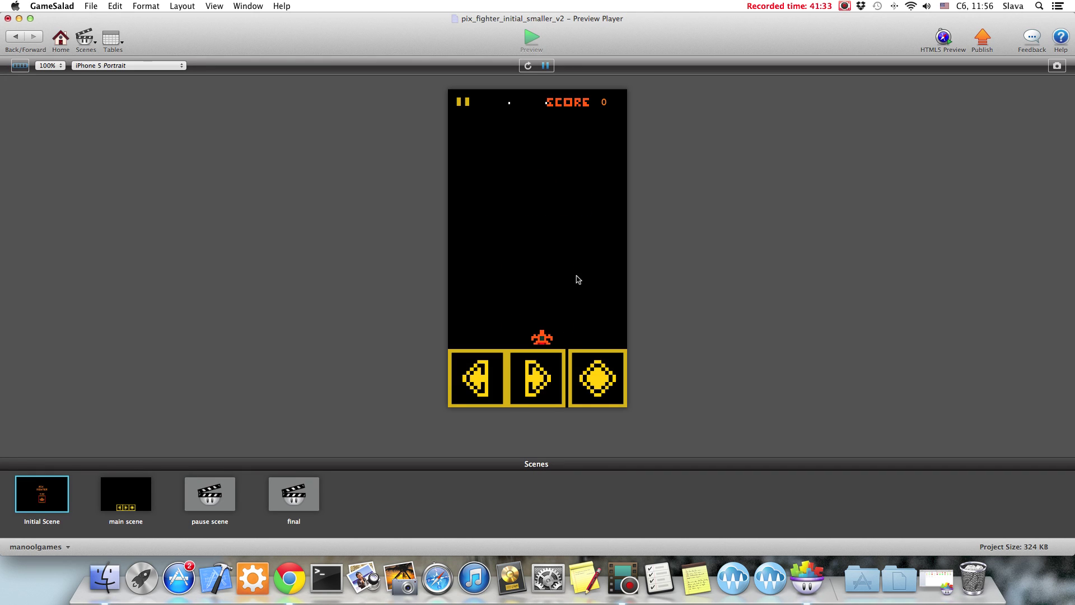
{"action": "left_click", "coordinate": [583, 382]}
{"action": "left_click", "coordinate": [18, 39]}
{"action": "left_click", "coordinate": [15, 37]}
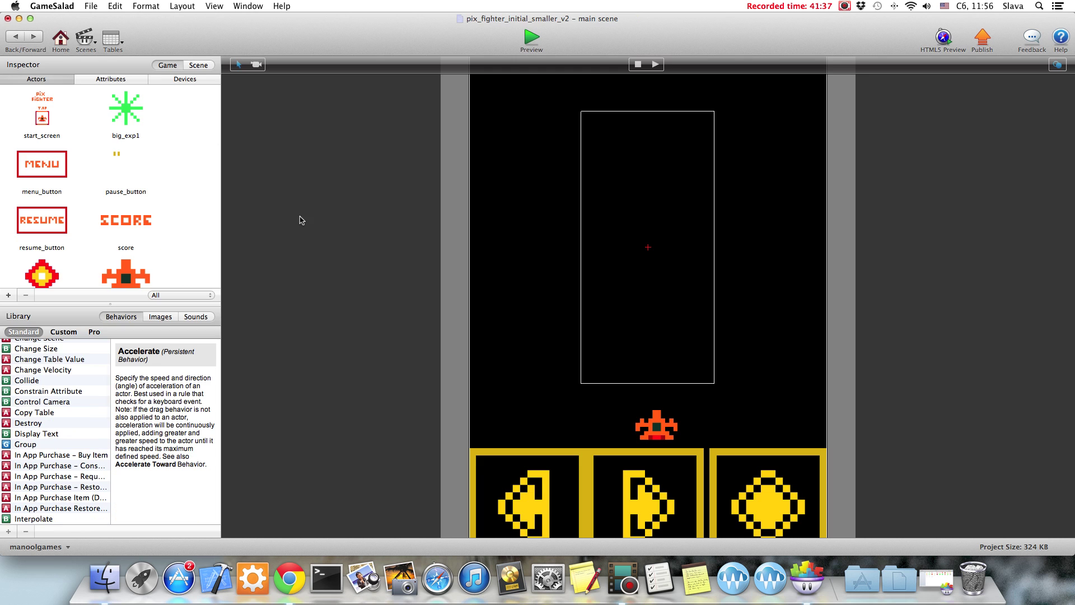
- Find the alien_bullet actor in the actor list and open its prototype
{"action": "scroll", "coordinate": [183, 180], "scroll_direction": "down", "scroll_amount": 3}
{"action": "scroll", "coordinate": [179, 180], "scroll_direction": "down", "scroll_amount": 3}
{"action": "scroll", "coordinate": [179, 180], "scroll_direction": "up", "scroll_amount": 3}
{"action": "scroll", "coordinate": [179, 179], "scroll_direction": "down", "scroll_amount": 5}
{"action": "scroll", "coordinate": [179, 180], "scroll_direction": "down", "scroll_amount": 5}
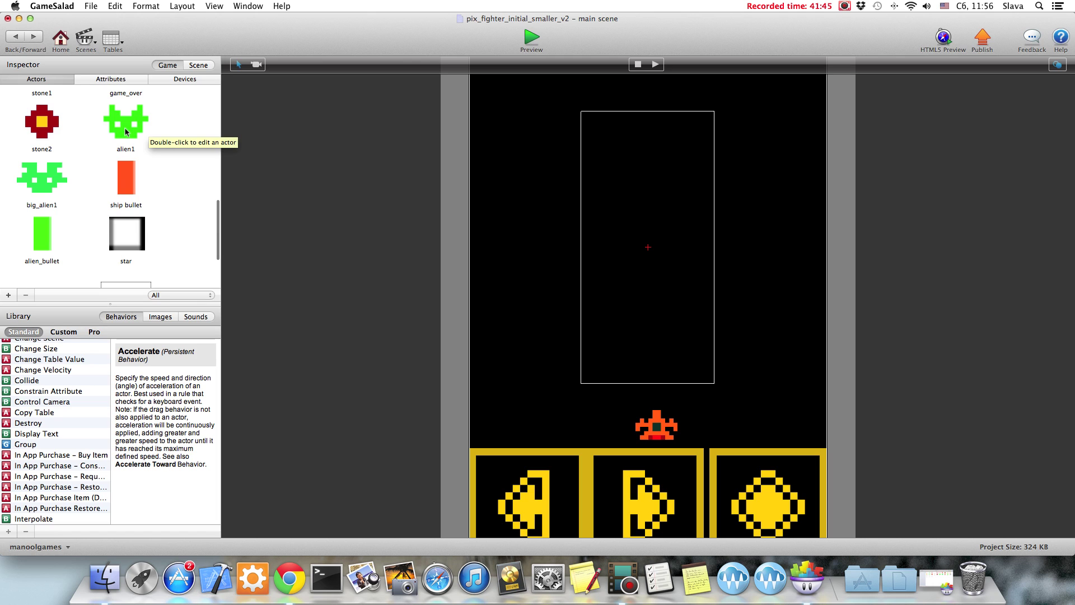
{"action": "double_click", "coordinate": [46, 245]}
{"action": "left_click", "coordinate": [382, 91]}
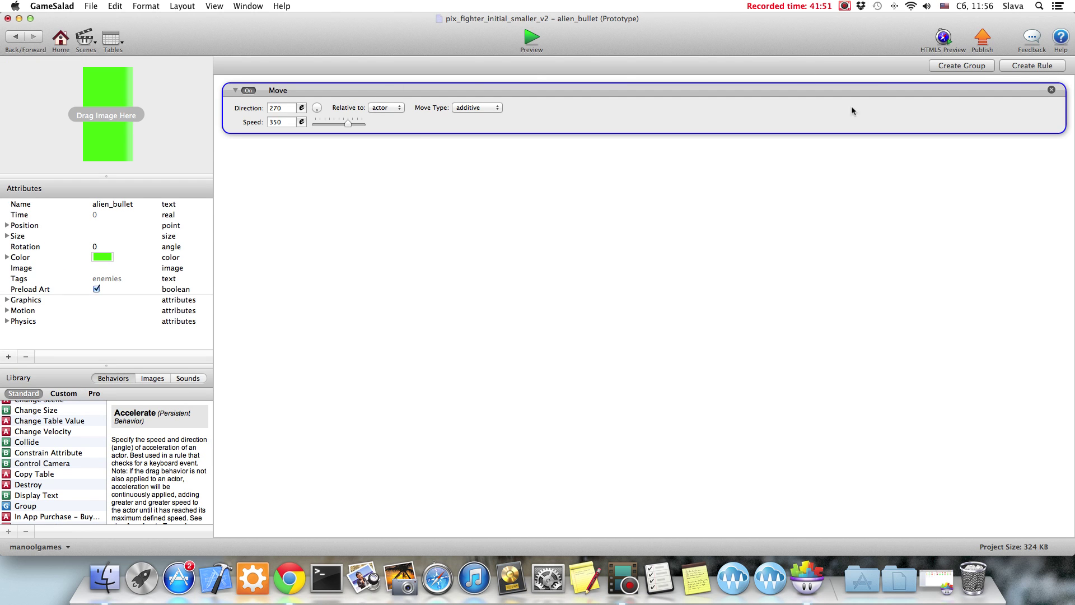
{"action": "left_click", "coordinate": [1029, 67]}
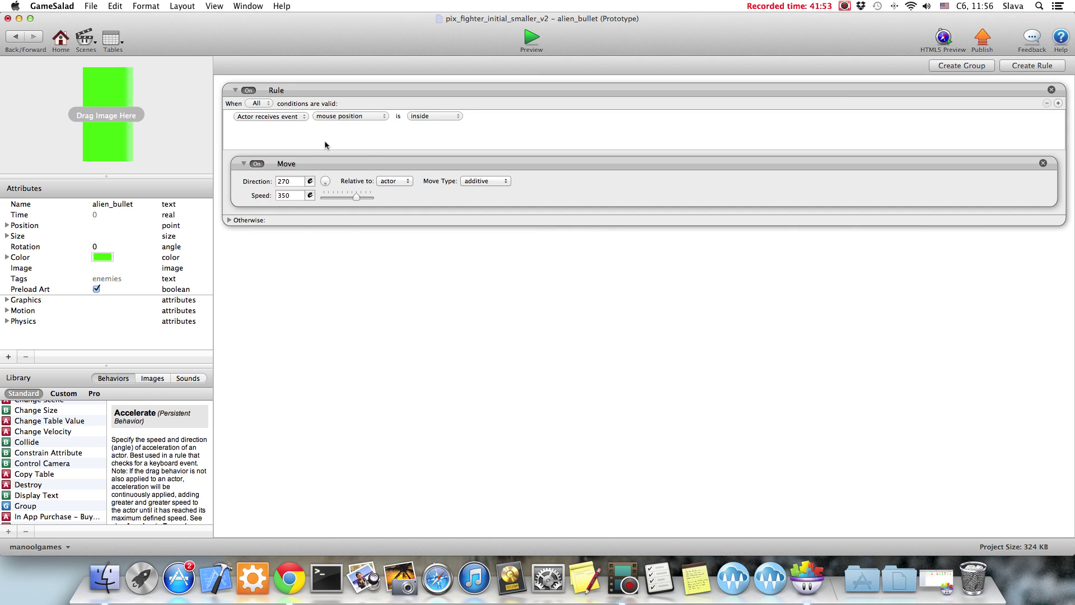
{"action": "key", "text": "super+z"}
- Add a rule to alien_bullet that triggers when it overlaps or collides with an actor tagged ship stuff
{"action": "left_click", "coordinate": [1018, 68]}
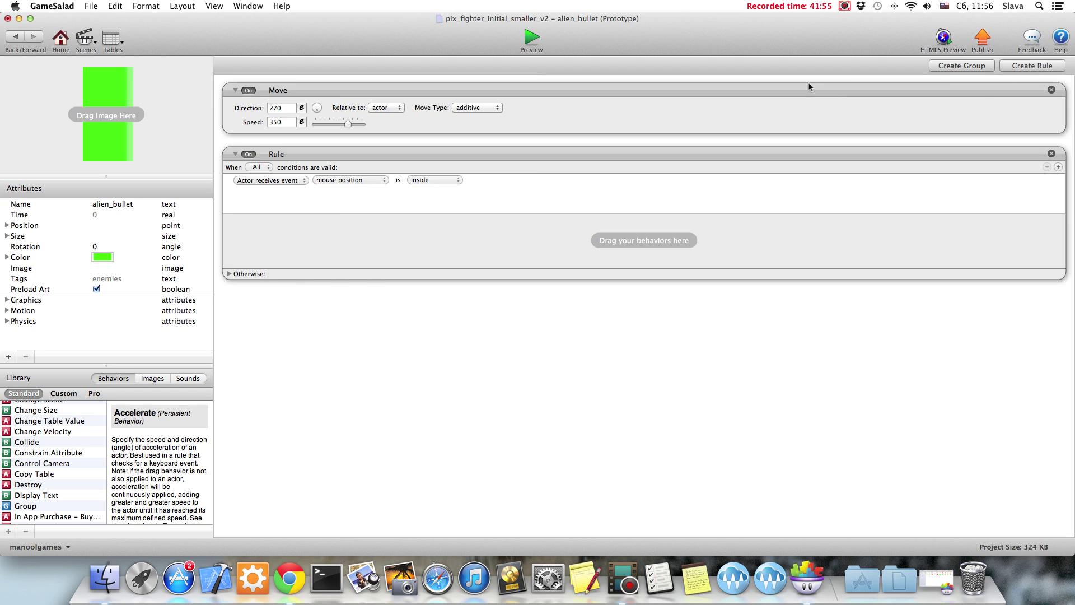
{"action": "left_click", "coordinate": [284, 180]}
{"action": "left_click", "coordinate": [338, 180]}
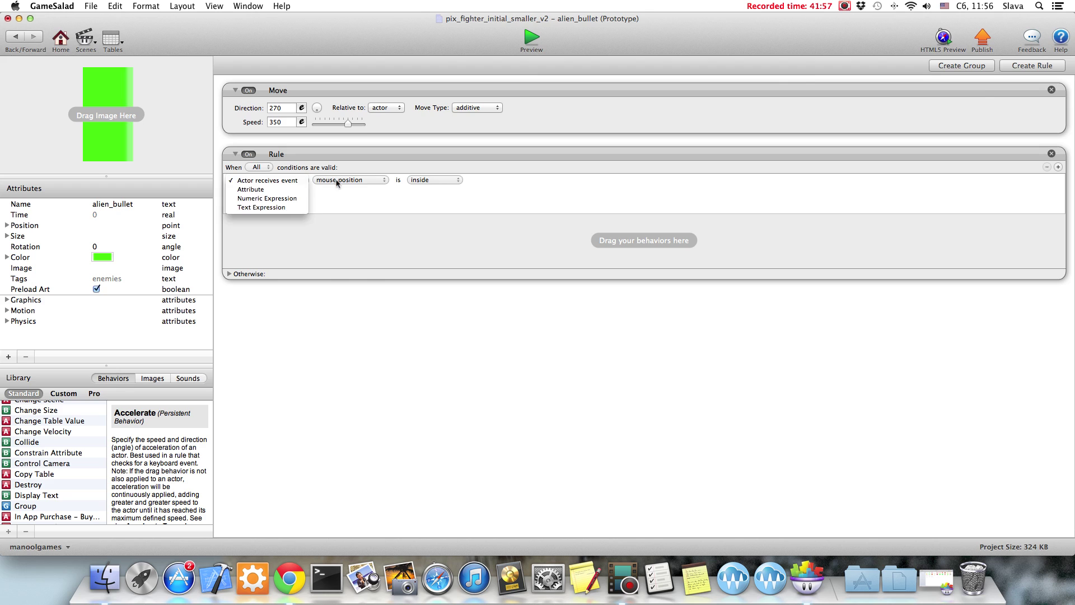
{"action": "left_click", "coordinate": [339, 180]}
{"action": "left_click", "coordinate": [344, 198]}
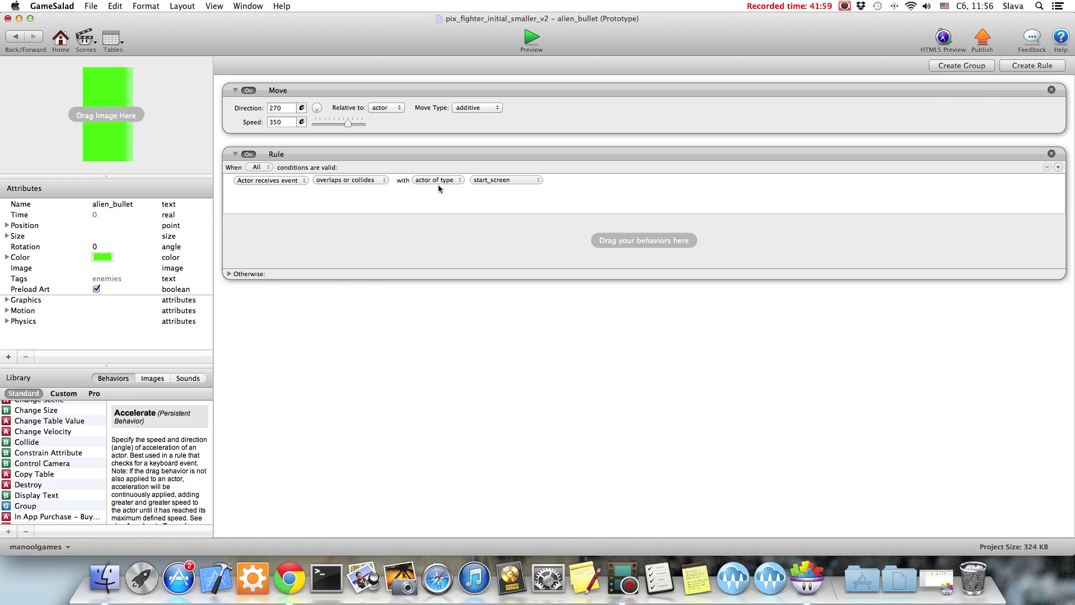
{"action": "left_click", "coordinate": [434, 179]}
{"action": "left_click", "coordinate": [433, 189]}
{"action": "left_click", "coordinate": [507, 179]}
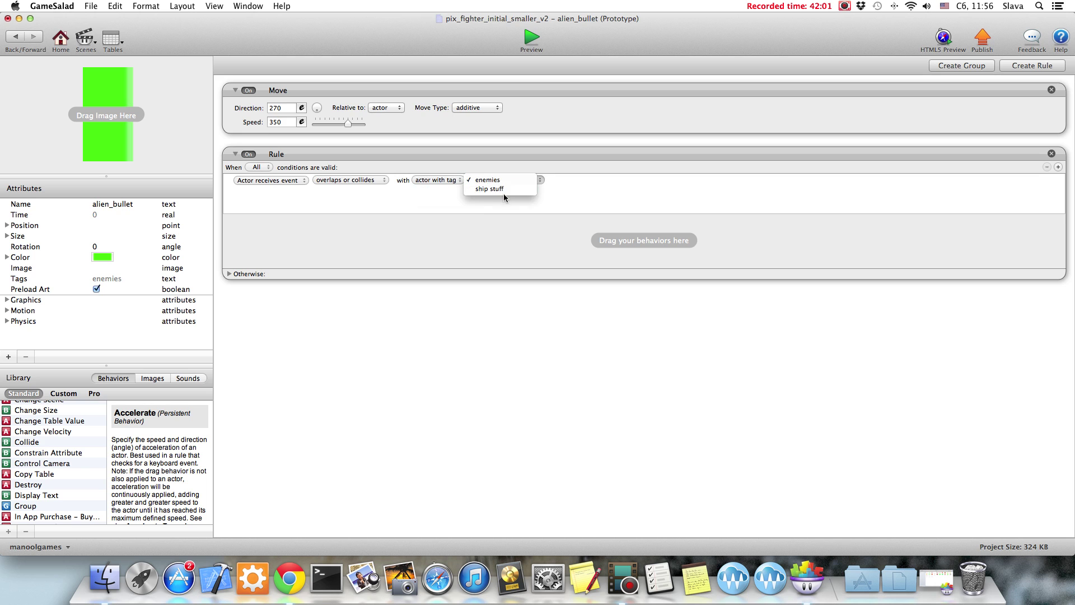
{"action": "left_click", "coordinate": [498, 189]}
- Add a Destroy behavior to alien_bullet's collision rule
{"action": "scroll", "coordinate": [60, 507], "scroll_direction": "down", "scroll_amount": 5}
{"action": "scroll", "coordinate": [56, 493], "scroll_direction": "up", "scroll_amount": 10}
{"action": "scroll", "coordinate": [47, 479], "scroll_direction": "down", "scroll_amount": 5}
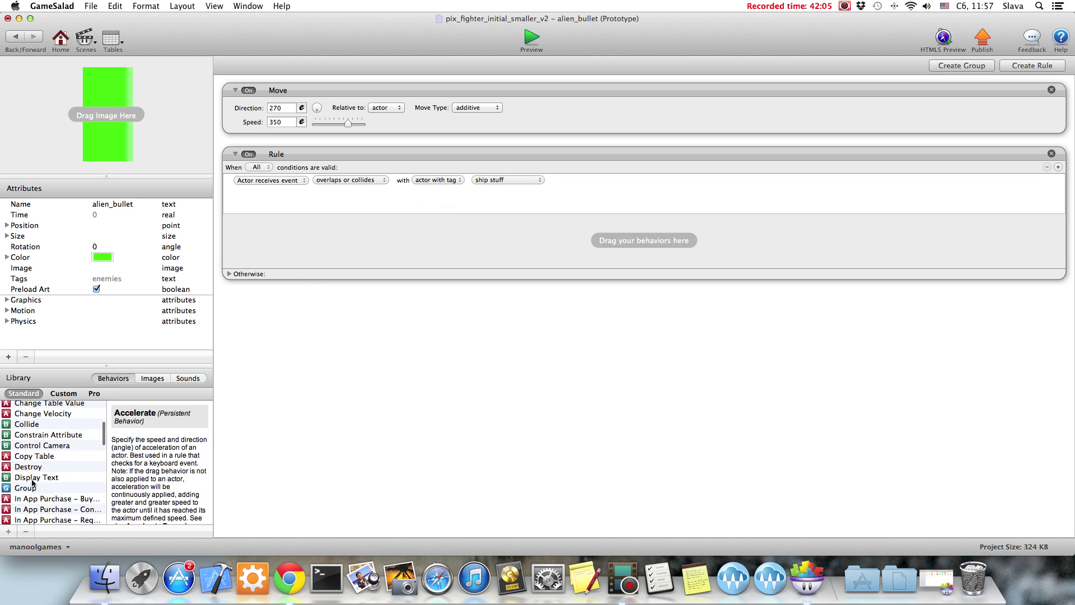
{"action": "left_click_drag", "start_coordinate": [23, 466], "coordinate": [422, 236]}
- Open the alien1 actor's prototype and expand its ship stuff collision rule
{"action": "left_click", "coordinate": [20, 35]}
{"action": "scroll", "coordinate": [163, 158], "scroll_direction": "down", "scroll_amount": 3}
{"action": "scroll", "coordinate": [167, 154], "scroll_direction": "down", "scroll_amount": 5}
{"action": "double_click", "coordinate": [127, 172]}
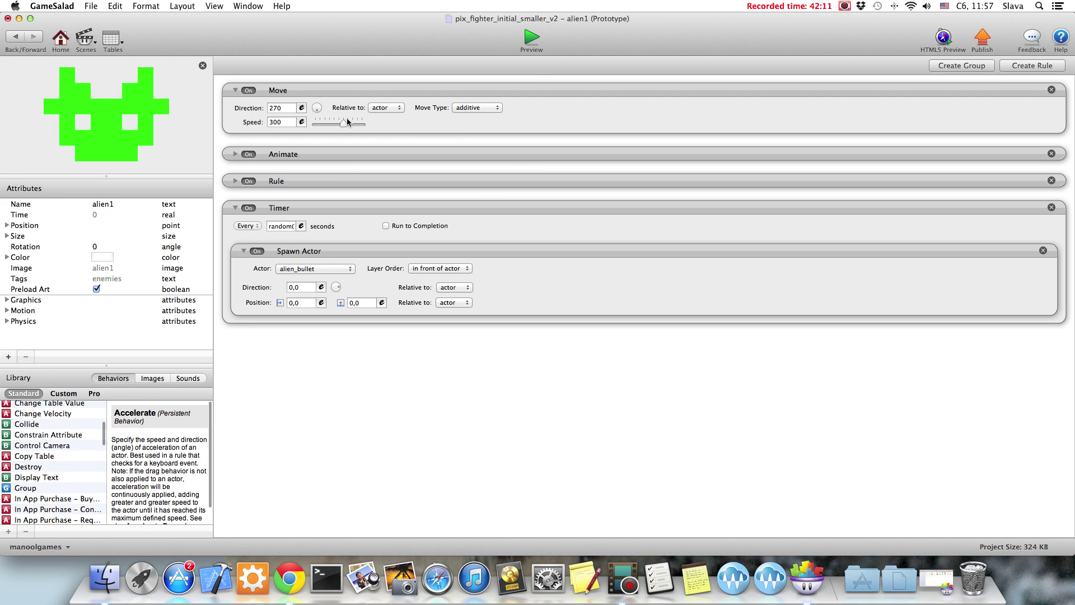
{"action": "left_click", "coordinate": [236, 181]}
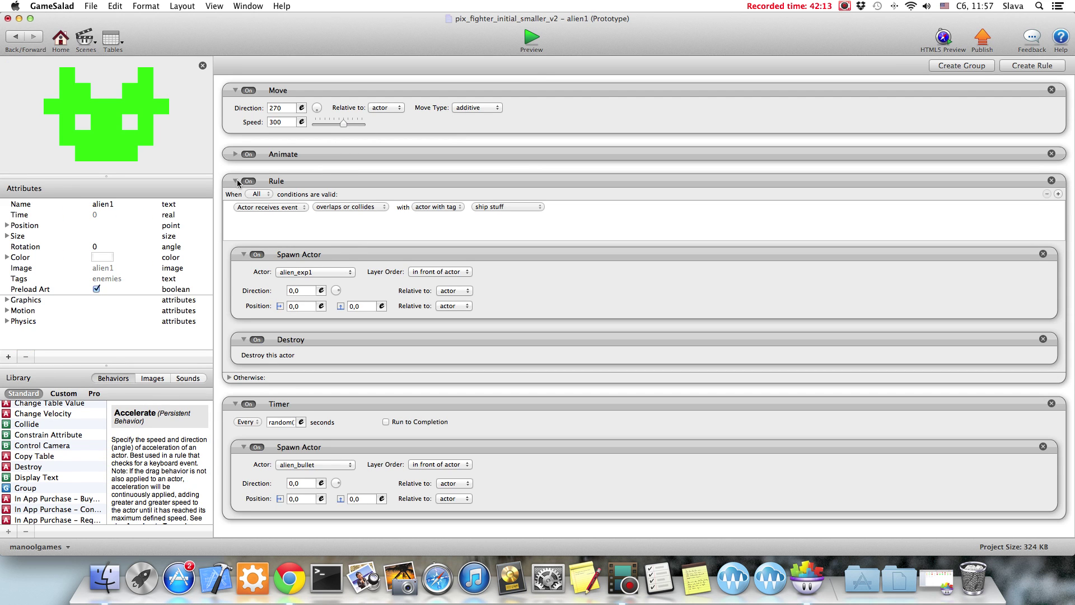
{"action": "left_click", "coordinate": [371, 182]}
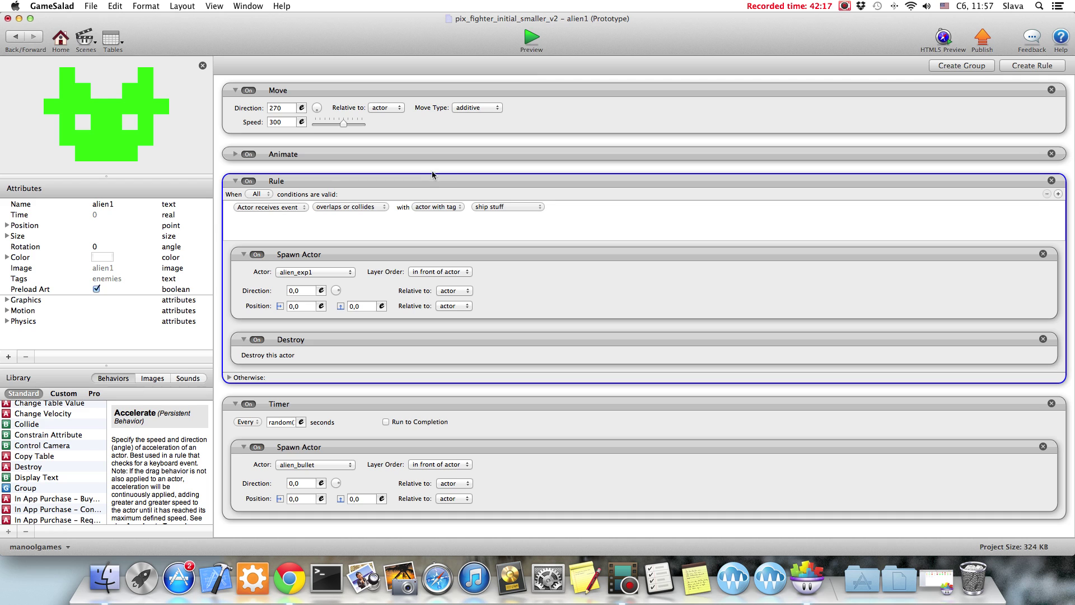
{"action": "left_click_drag", "start_coordinate": [46, 430], "coordinate": [331, 269]}
{"action": "left_click", "coordinate": [330, 272]}
{"action": "left_click", "coordinate": [322, 284]}
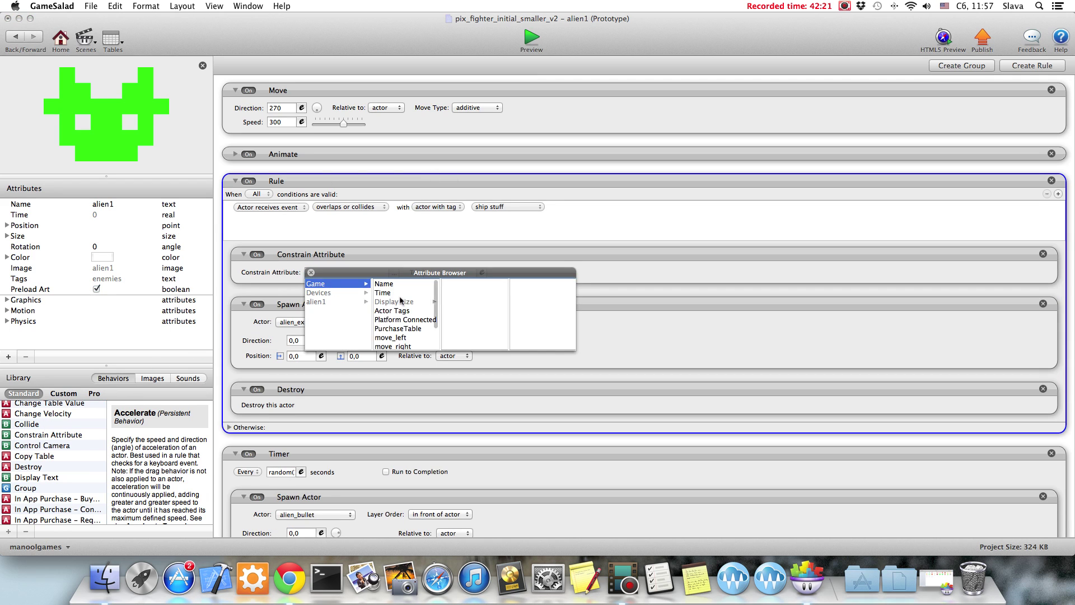
{"action": "left_click", "coordinate": [336, 255]}
{"action": "key", "text": "Delete"}
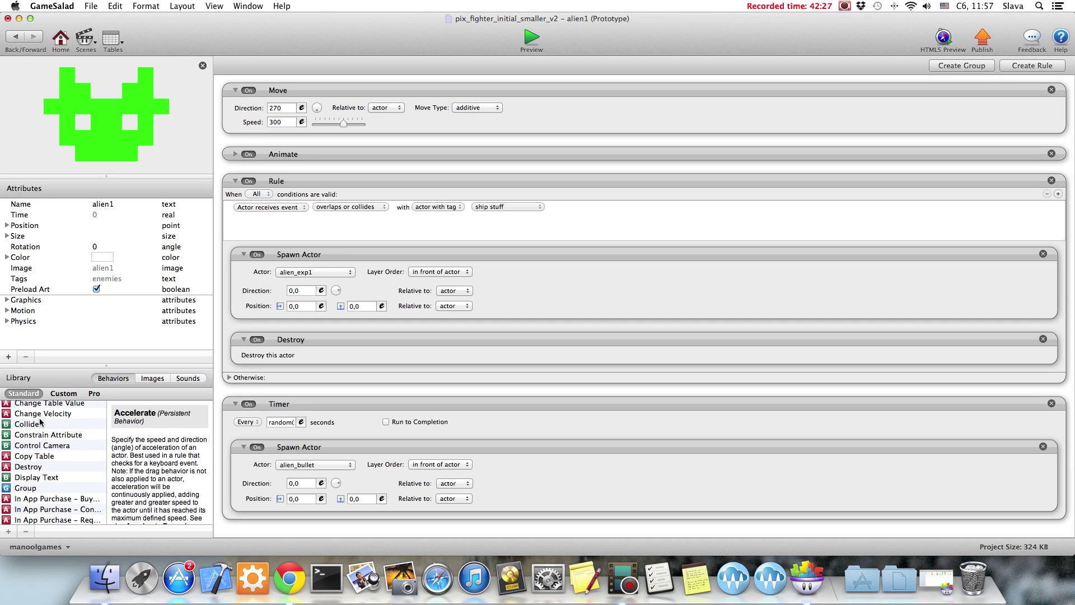
- Add a Change Attribute behavior above Spawn Actor in alien1's collision rule, targeting game.current_score
{"action": "scroll", "coordinate": [40, 422], "scroll_direction": "up", "scroll_amount": 3}
{"action": "scroll", "coordinate": [55, 446], "scroll_direction": "up", "scroll_amount": 2}
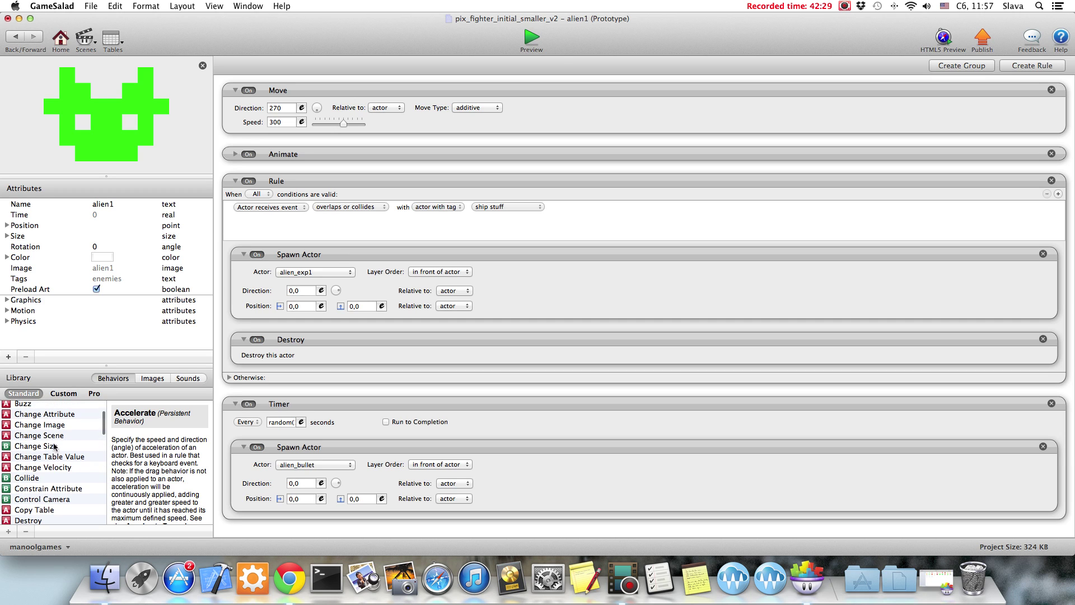
{"action": "left_click_drag", "start_coordinate": [46, 417], "coordinate": [279, 257]}
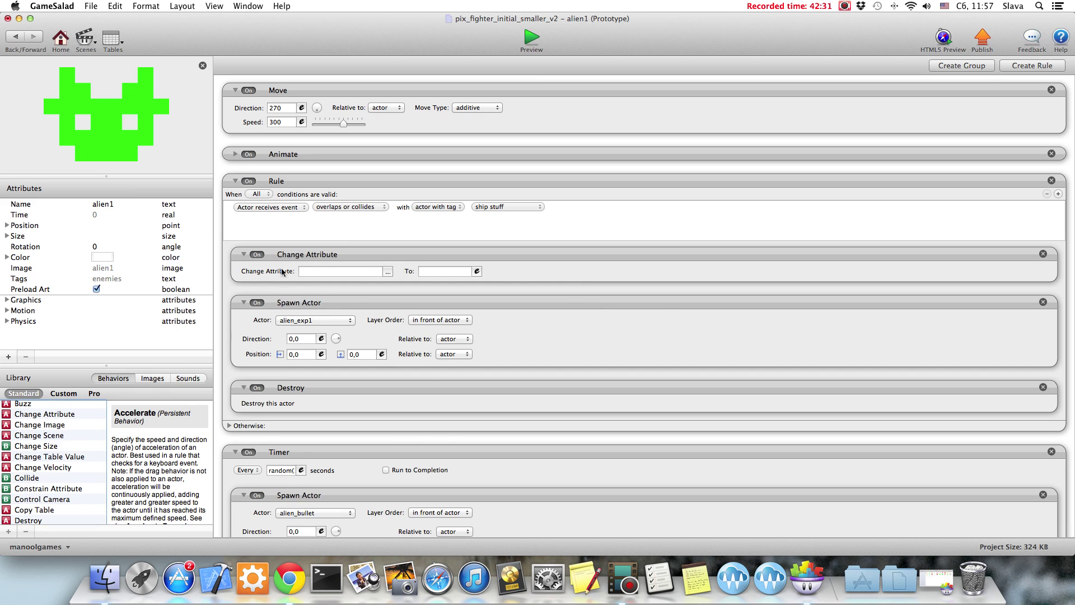
{"action": "left_click", "coordinate": [338, 272]}
{"action": "left_click", "coordinate": [335, 282]}
{"action": "scroll", "coordinate": [392, 302], "scroll_direction": "down", "scroll_amount": 2}
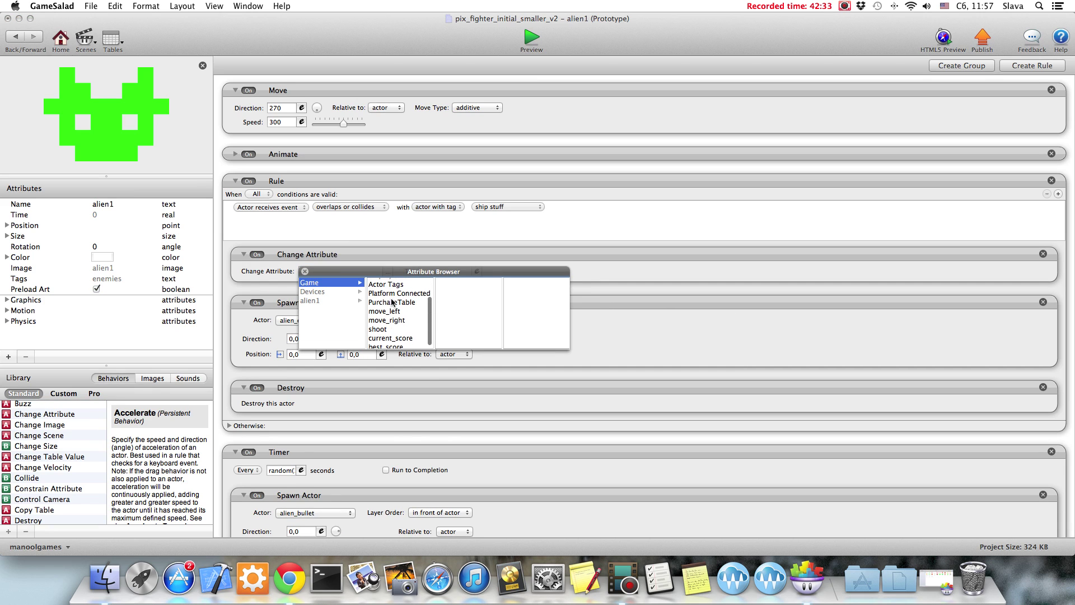
{"action": "left_click", "coordinate": [391, 335]}
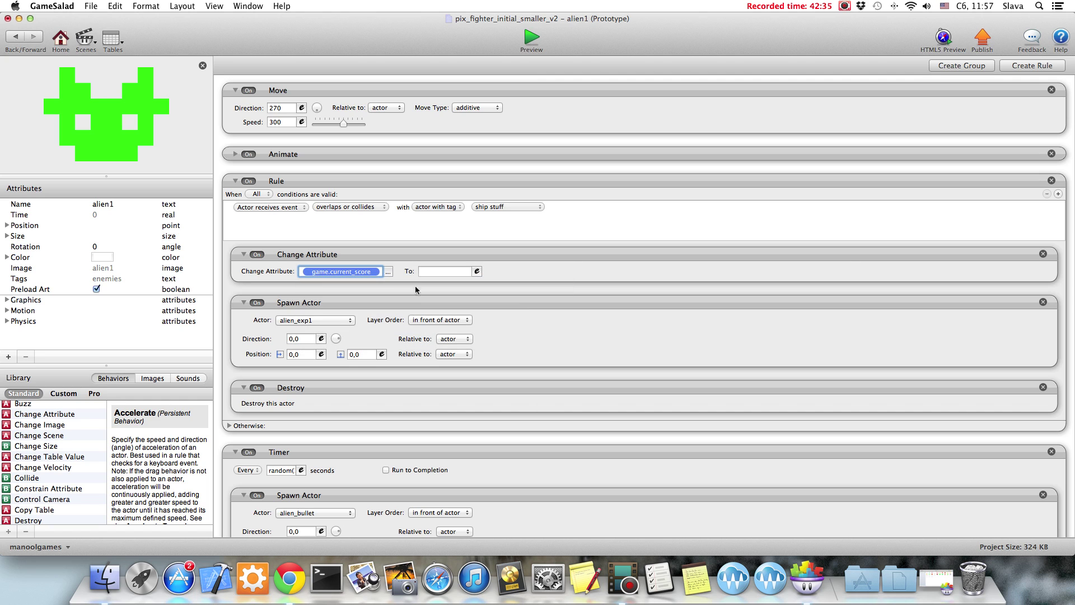
- Set the value of alien1's score change to the expression game.current_score +2
{"action": "left_click", "coordinate": [477, 271]}
{"action": "left_click", "coordinate": [426, 287]}
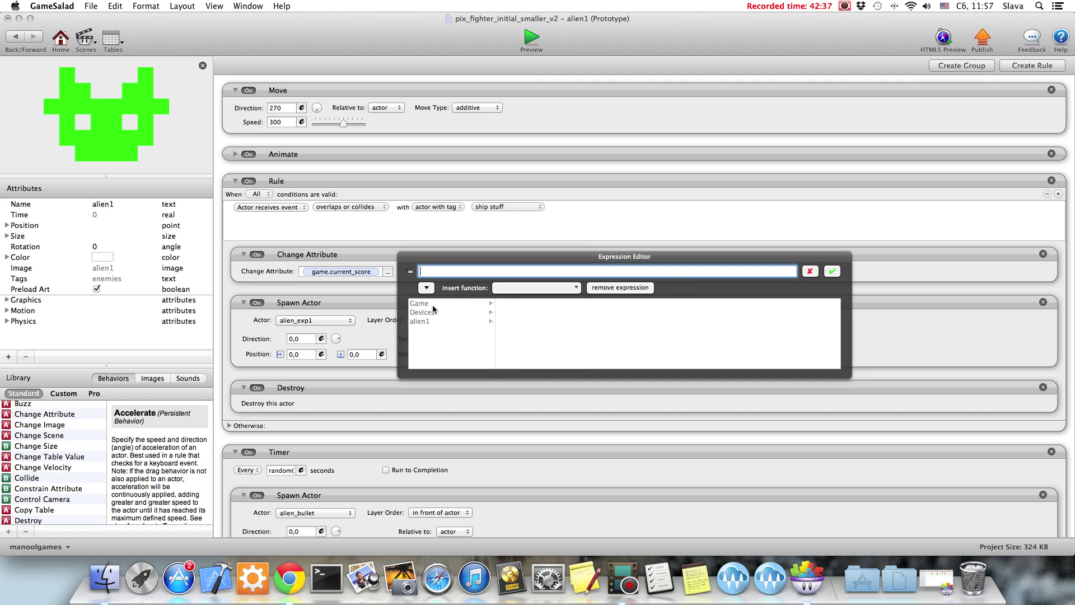
{"action": "left_click", "coordinate": [432, 305]}
{"action": "scroll", "coordinate": [537, 330], "scroll_direction": "down", "scroll_amount": 2}
{"action": "scroll", "coordinate": [540, 319], "scroll_direction": "down", "scroll_amount": 1}
{"action": "left_click", "coordinate": [519, 355]}
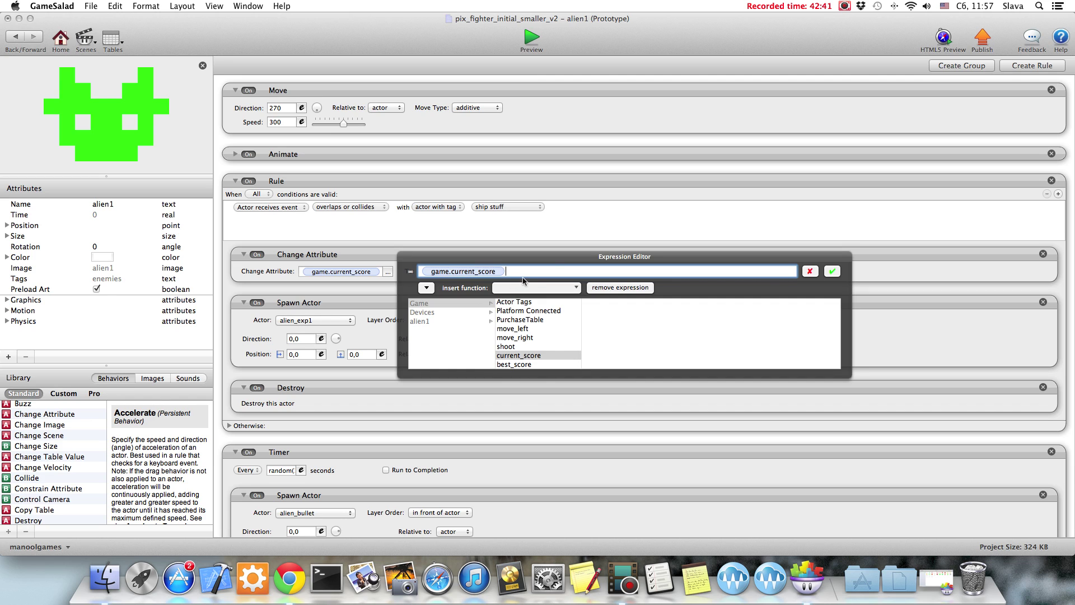
{"action": "left_click", "coordinate": [831, 272]}
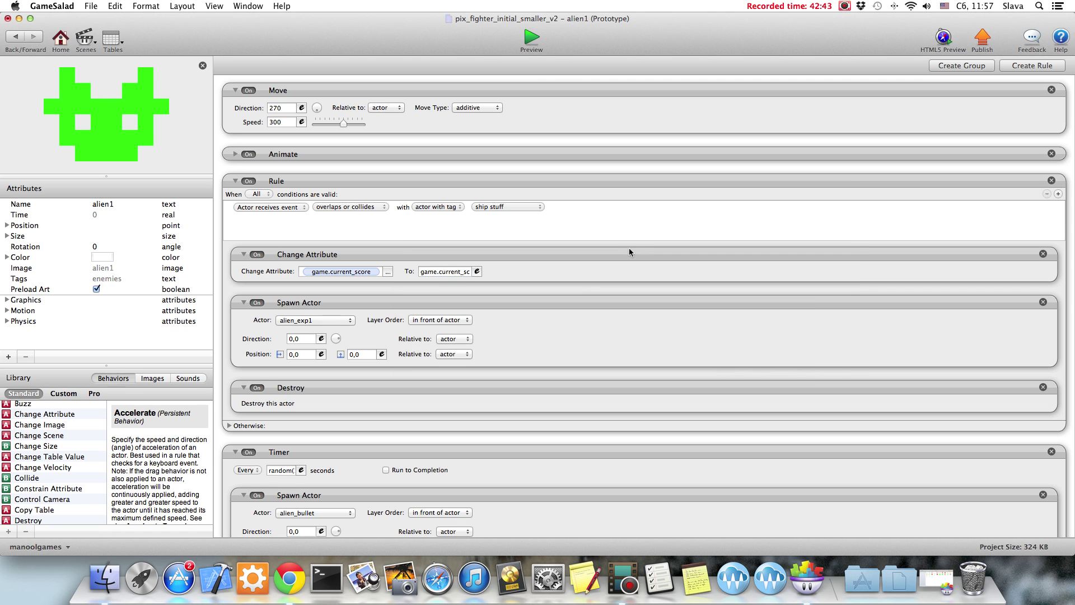
- Copy alien1's score change into big_alien1's collision rule, between Spawn Actor and Destroy, with the expression game.current_score +2
{"action": "left_click", "coordinate": [16, 36]}
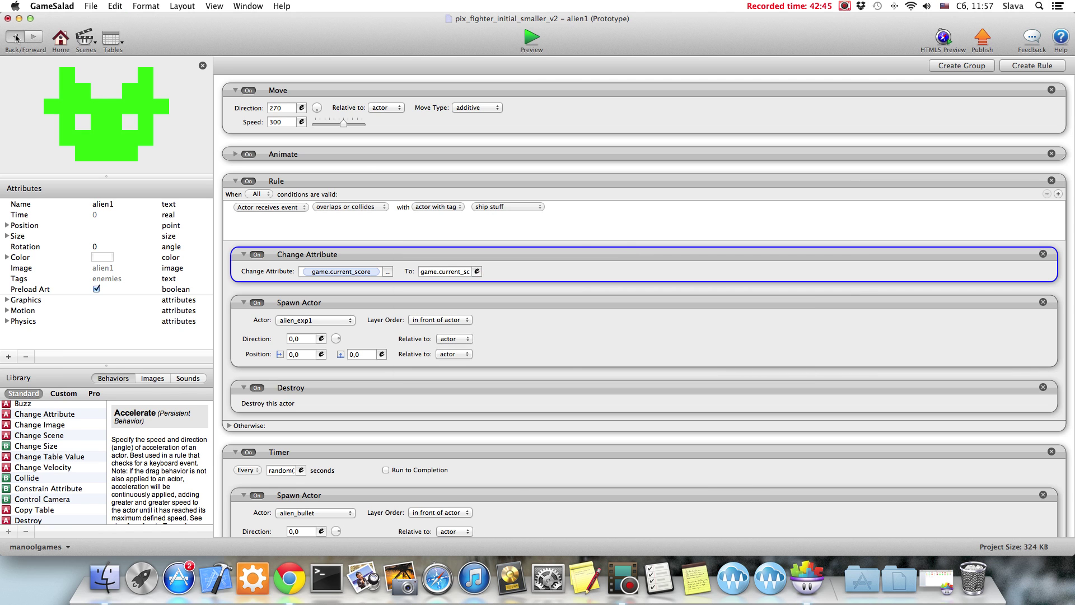
{"action": "scroll", "coordinate": [139, 203], "scroll_direction": "down", "scroll_amount": 5}
{"action": "scroll", "coordinate": [139, 203], "scroll_direction": "down", "scroll_amount": 2}
{"action": "double_click", "coordinate": [41, 241]}
{"action": "left_click", "coordinate": [375, 228]}
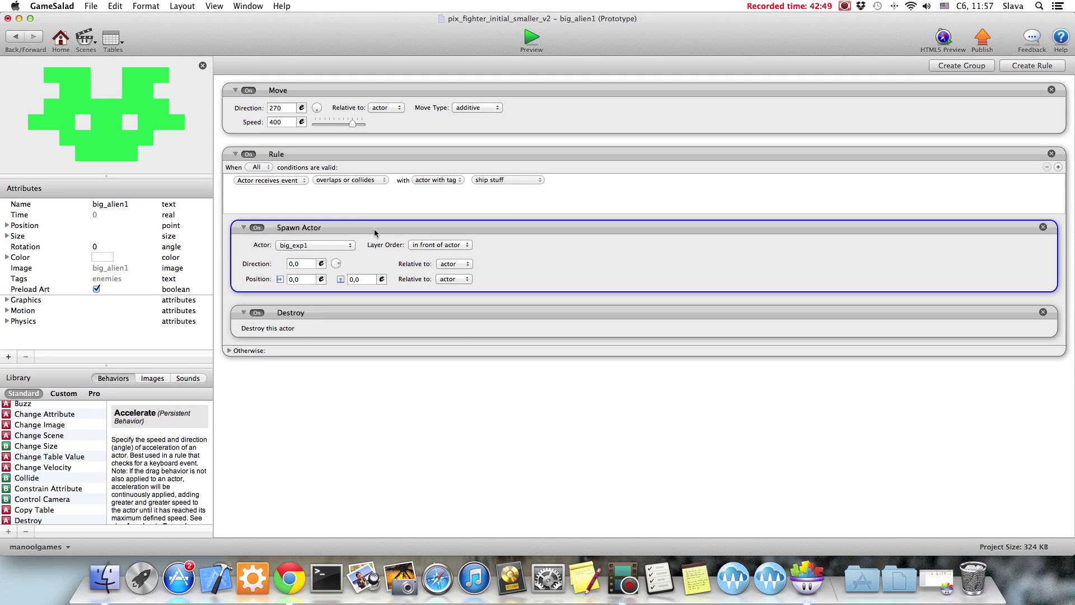
{"action": "key", "text": "cmd+v"}
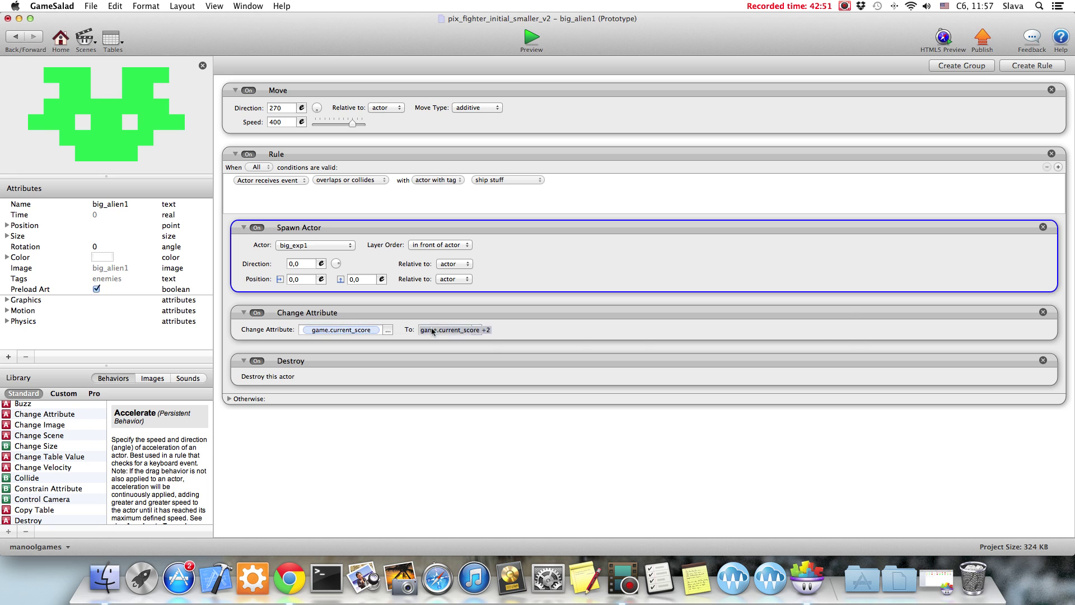
{"action": "left_click", "coordinate": [477, 329]}
{"action": "left_click", "coordinate": [542, 331]}
{"action": "type", "text": "+2"}
{"action": "left_click", "coordinate": [832, 329]}
- Paste the score change after Destroy in alien_bullet's collision rule, with the expression game.current_score +2
{"action": "left_click", "coordinate": [16, 37]}
{"action": "scroll", "coordinate": [144, 237], "scroll_direction": "down", "scroll_amount": 5}
{"action": "double_click", "coordinate": [59, 255]}
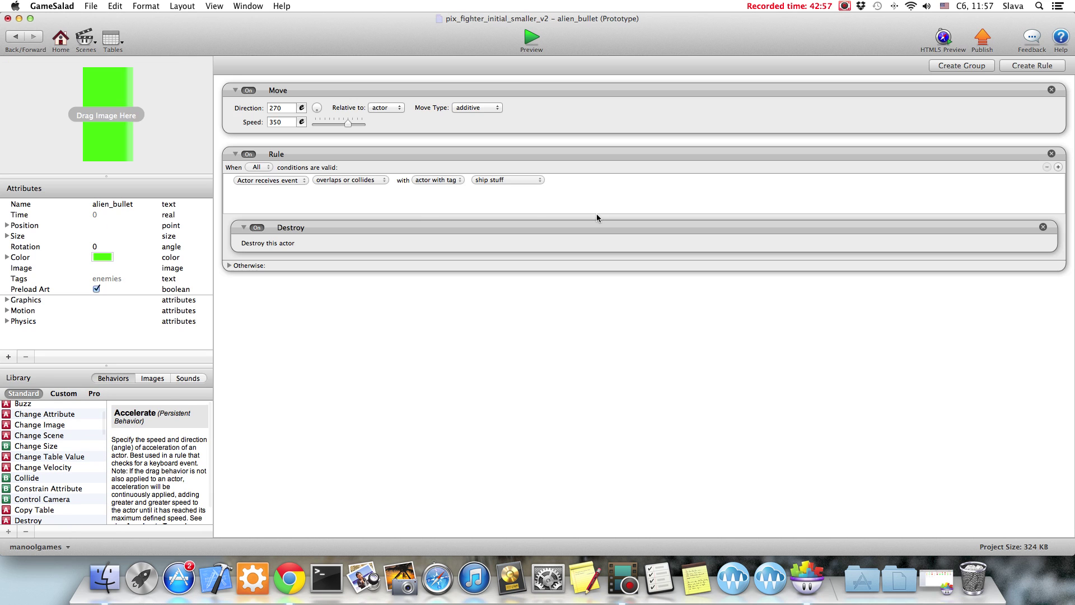
{"action": "left_click", "coordinate": [379, 227]}
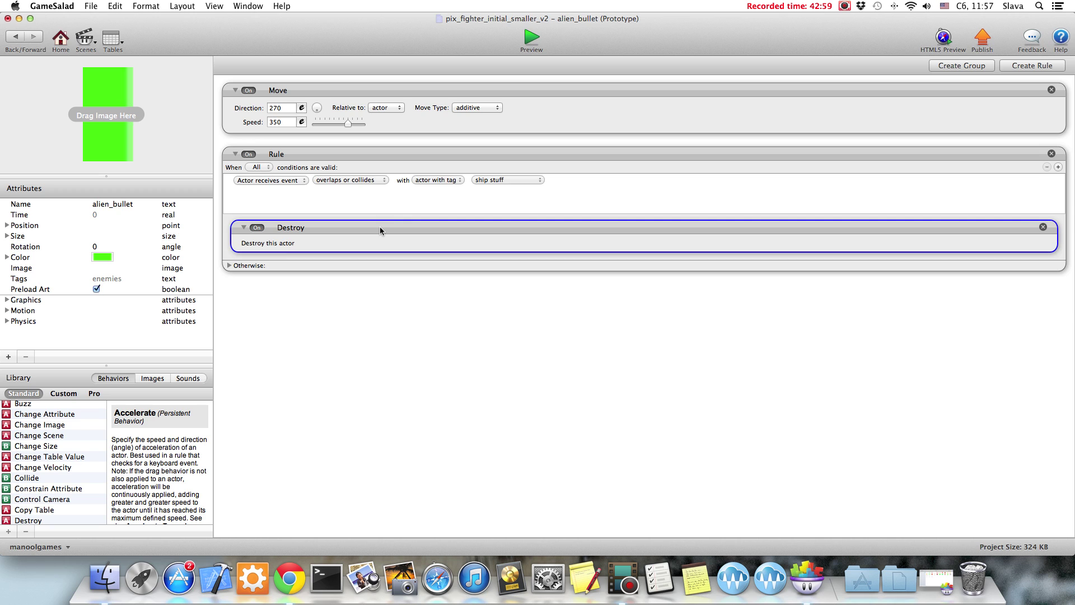
{"action": "key", "text": "super+v"}
{"action": "left_click", "coordinate": [477, 290]}
{"action": "type", "text": "+2"}
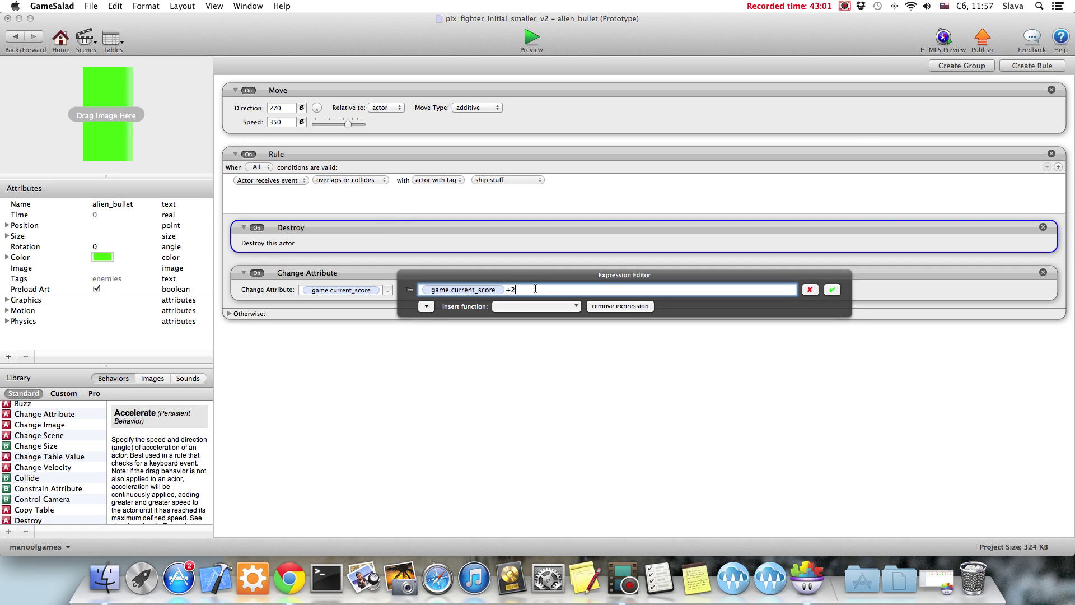
{"action": "left_click", "coordinate": [832, 289]}
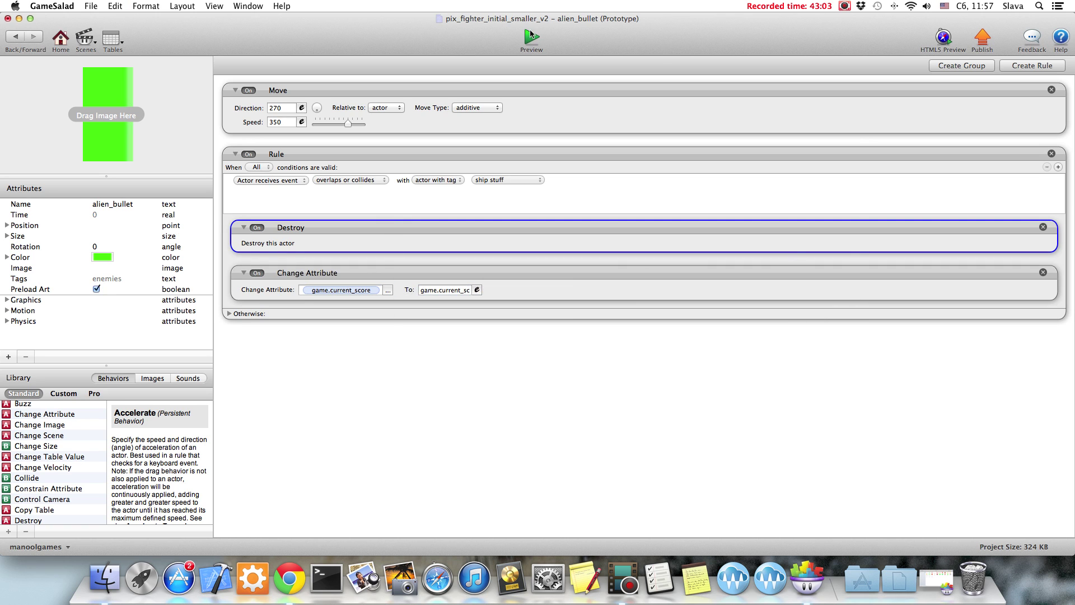
- Preview the game, moving and shooting at aliens to check the score counting, and return to the editor
{"action": "left_click", "coordinate": [531, 38]}
{"action": "left_click", "coordinate": [524, 212]}
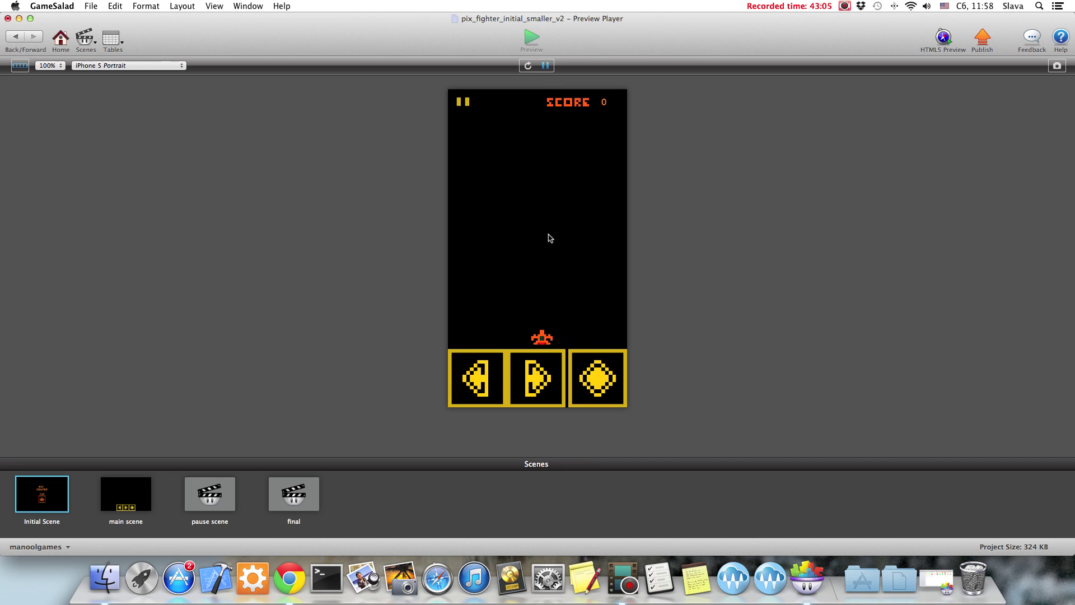
{"action": "left_click", "coordinate": [608, 378]}
{"action": "left_click", "coordinate": [536, 377]}
{"action": "left_click", "coordinate": [597, 378]}
{"action": "left_click", "coordinate": [474, 387]}
{"action": "left_click", "coordinate": [598, 378]}
{"action": "left_click", "coordinate": [500, 384]}
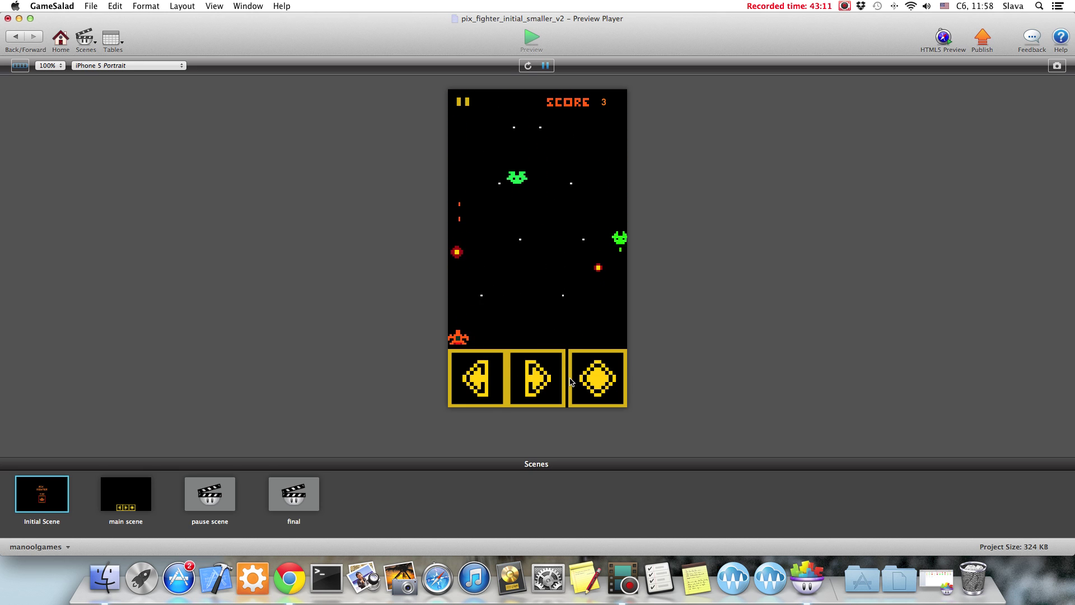
{"action": "left_click", "coordinate": [543, 382]}
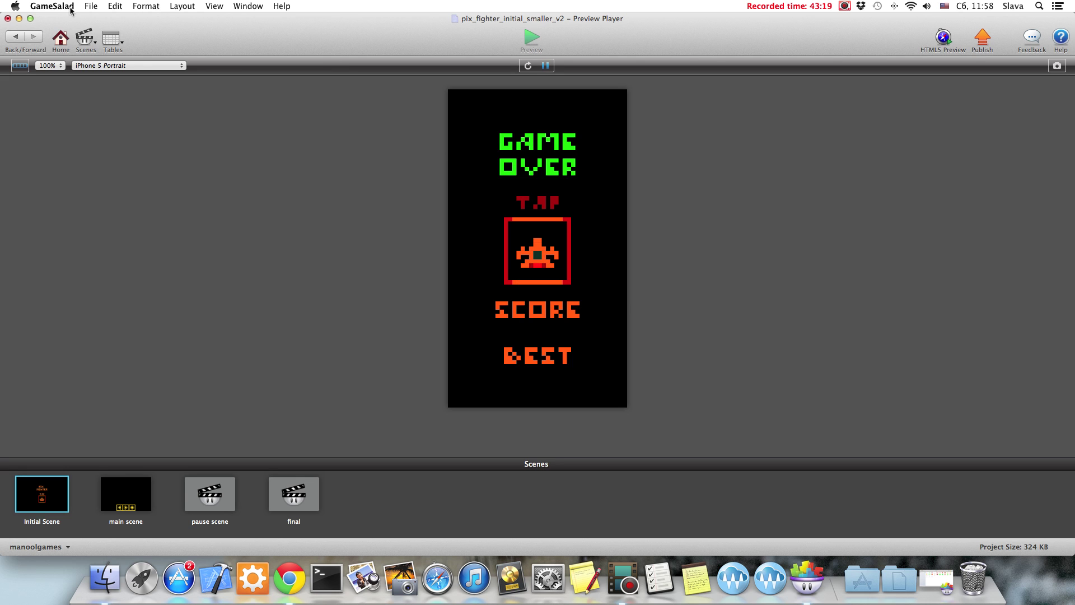
{"action": "left_click", "coordinate": [16, 37]}
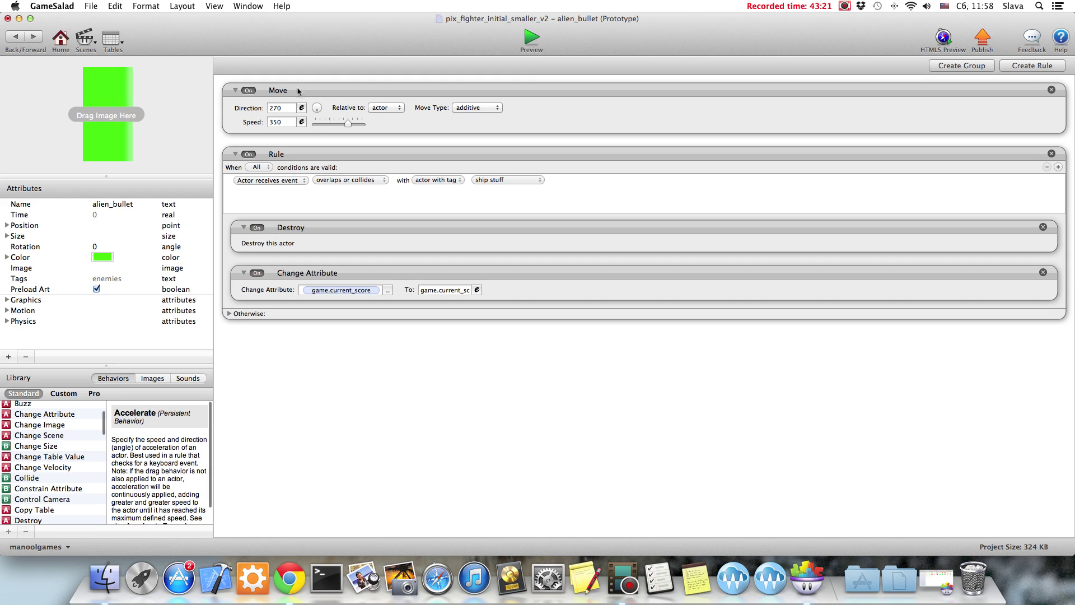
- Open the final scene and try to place the score_text actor below the SCORE label
{"action": "left_click", "coordinate": [83, 39]}
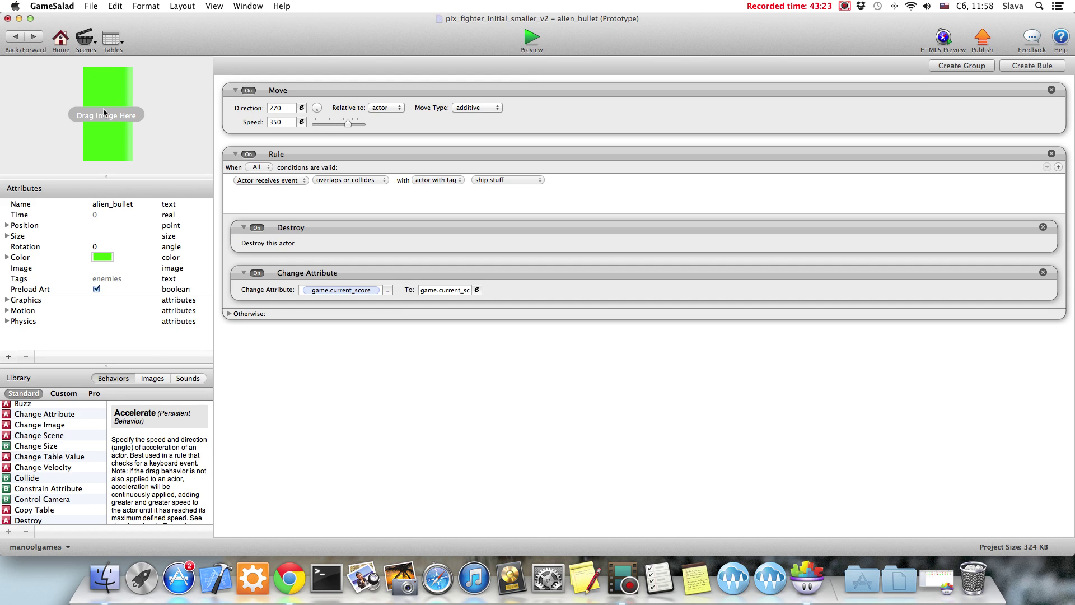
{"action": "left_click", "coordinate": [440, 136]}
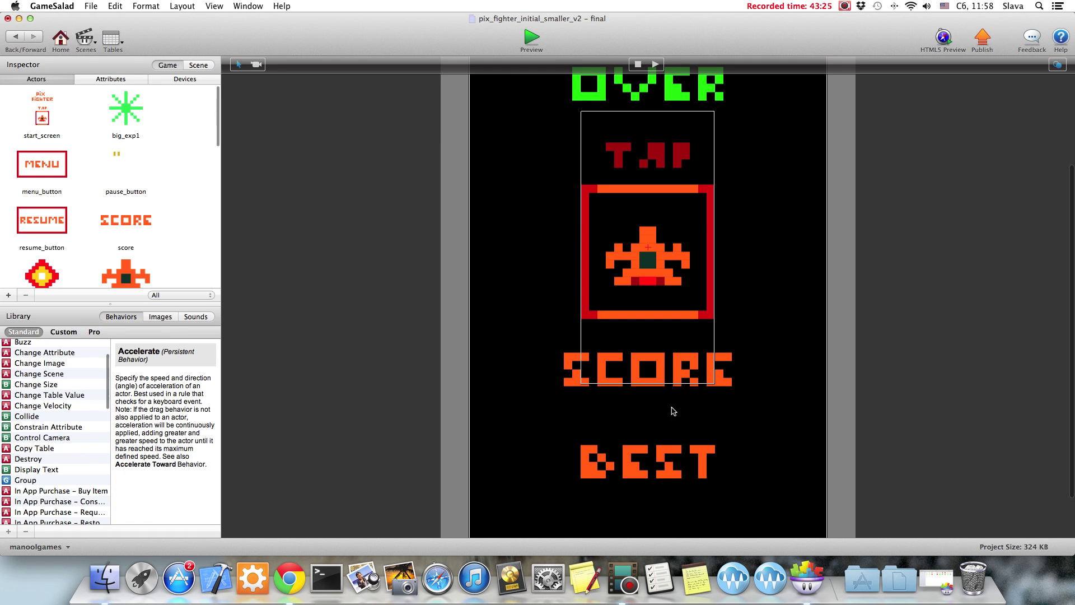
{"action": "scroll", "coordinate": [159, 194], "scroll_direction": "down", "scroll_amount": 10}
{"action": "left_click", "coordinate": [154, 215]}
{"action": "left_click_drag", "start_coordinate": [154, 216], "coordinate": [446, 368]}
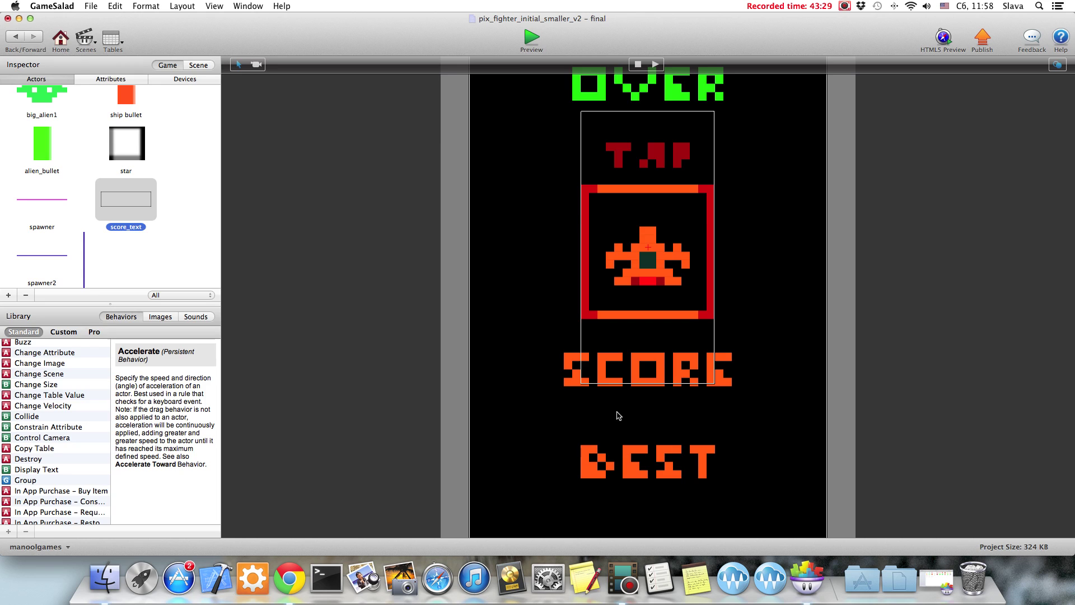
{"action": "left_click", "coordinate": [127, 200]}
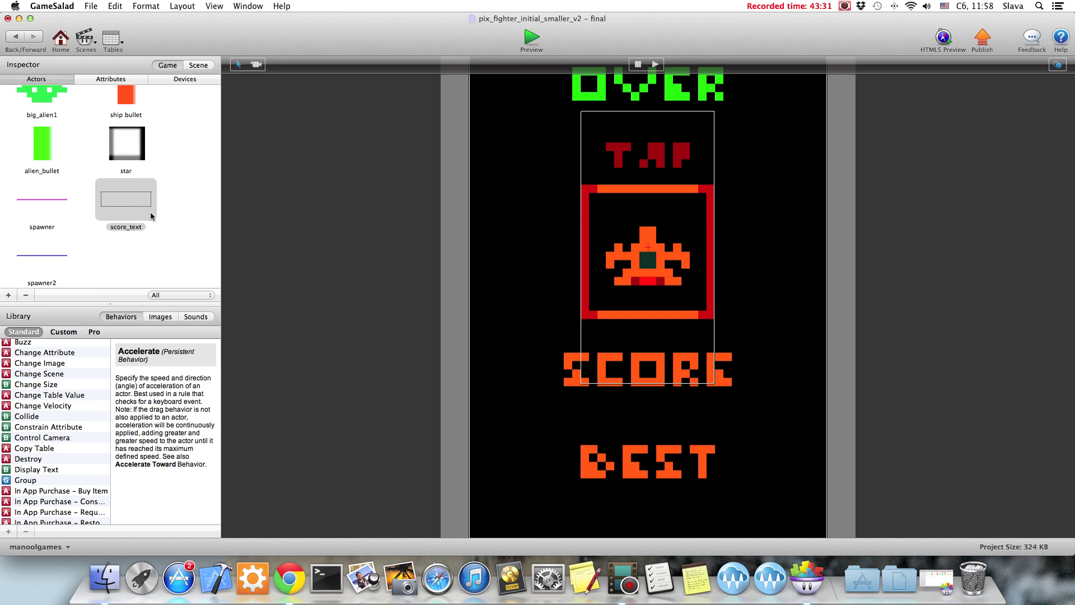
{"action": "left_click", "coordinate": [42, 201]}
{"action": "left_click_drag", "start_coordinate": [126, 200], "coordinate": [240, 257]}
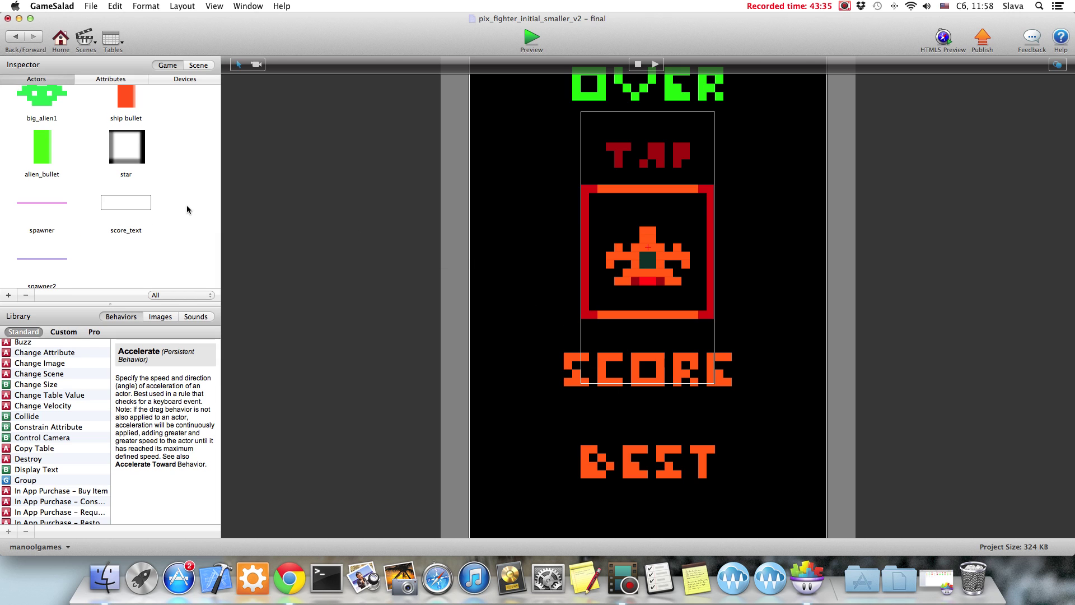
{"action": "left_click", "coordinate": [132, 149]}
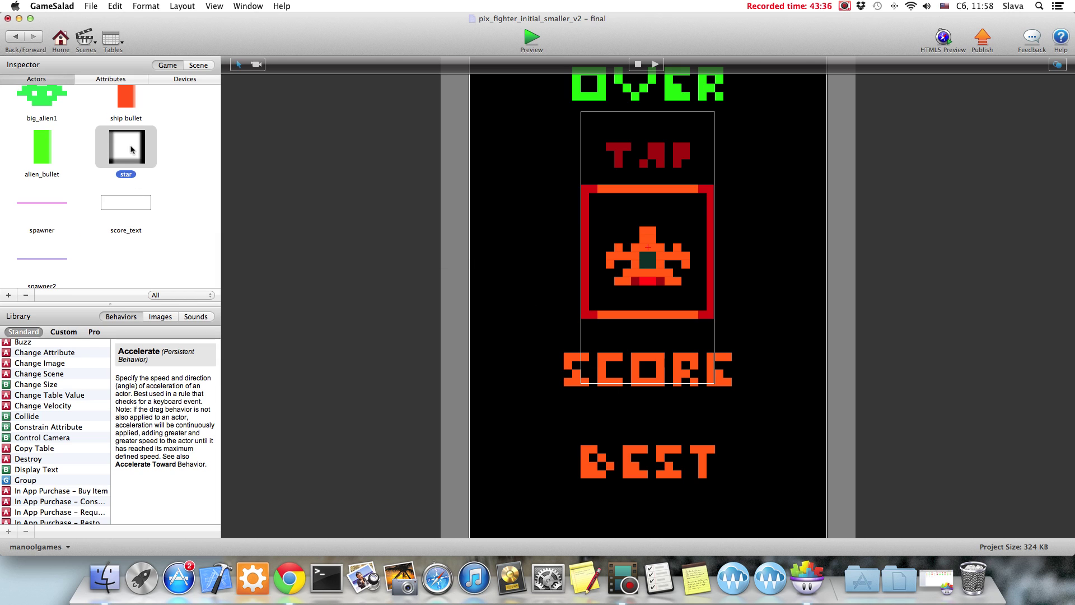
{"action": "left_click", "coordinate": [21, 36]}
{"action": "left_click", "coordinate": [34, 37]}
- Place the score_text actor in the final scene between the SCORE and BEST labels
{"action": "scroll", "coordinate": [157, 240], "scroll_direction": "down", "scroll_amount": 1}
{"action": "scroll", "coordinate": [169, 241], "scroll_direction": "up", "scroll_amount": 1}
{"action": "left_click_drag", "start_coordinate": [126, 198], "coordinate": [610, 426]}
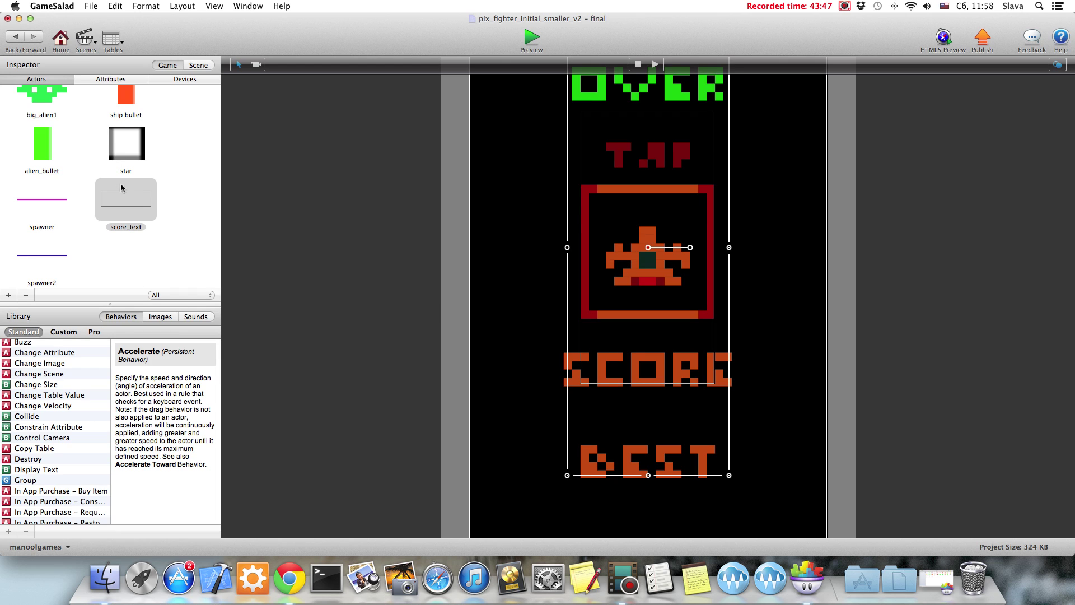
{"action": "mouse_move", "coordinate": [122, 198]}
{"action": "left_mouse_down"}
{"action": "mouse_move", "coordinate": [167, 202]}
{"action": "mouse_move", "coordinate": [644, 411]}
{"action": "mouse_move", "coordinate": [342, 329]}
{"action": "mouse_move", "coordinate": [137, 197]}
{"action": "left_mouse_up"}
{"action": "left_click", "coordinate": [511, 295]}
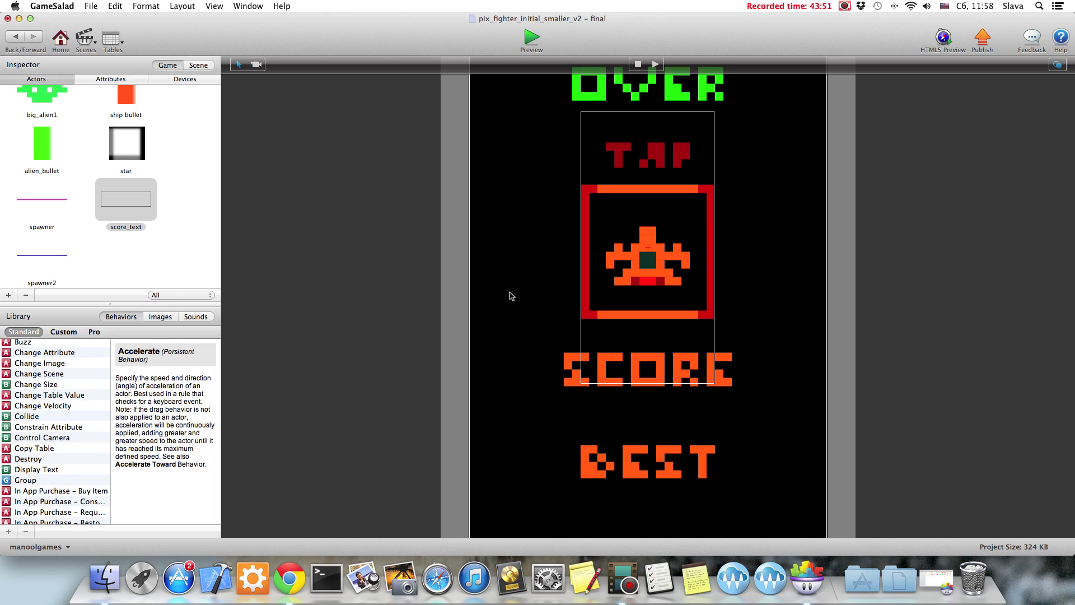
- Select the placed score_text through the scene's Background layer and enlarge it to fill the gap between SCORE and BEST
{"action": "left_click", "coordinate": [630, 423]}
{"action": "left_click", "coordinate": [198, 65]}
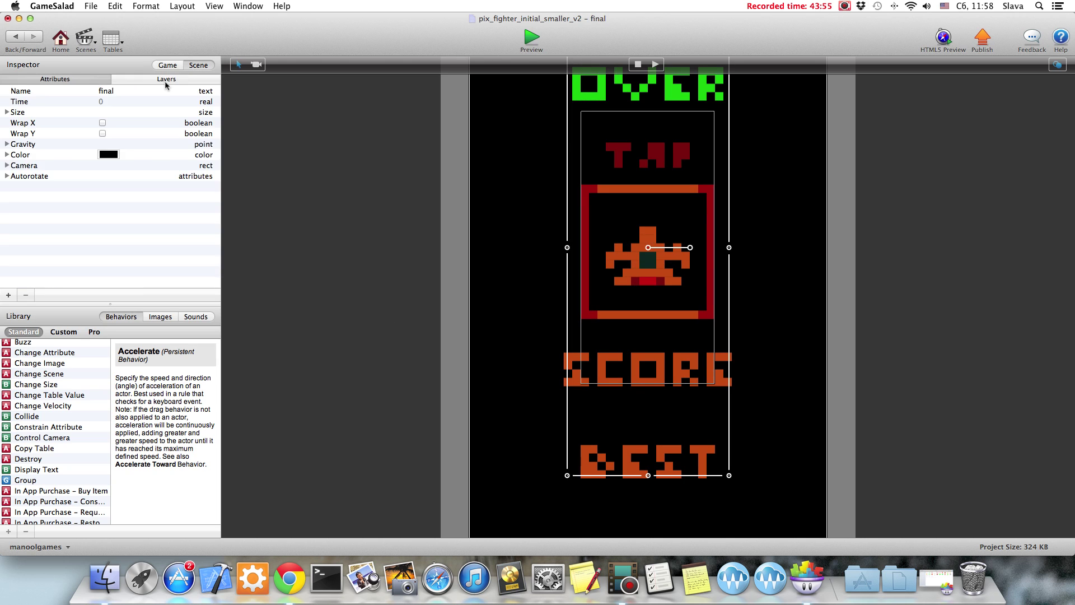
{"action": "left_click", "coordinate": [167, 79]}
{"action": "left_click", "coordinate": [34, 111]}
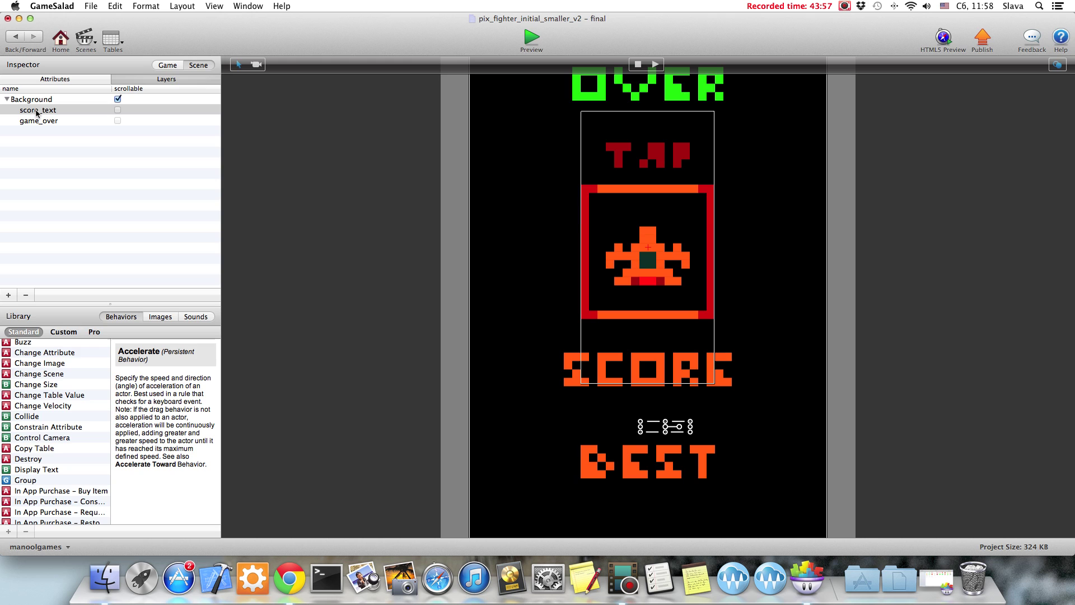
{"action": "mouse_move", "coordinate": [639, 420]}
{"action": "left_mouse_down"}
{"action": "mouse_move", "coordinate": [597, 402]}
{"action": "mouse_move", "coordinate": [628, 421]}
{"action": "left_mouse_up"}
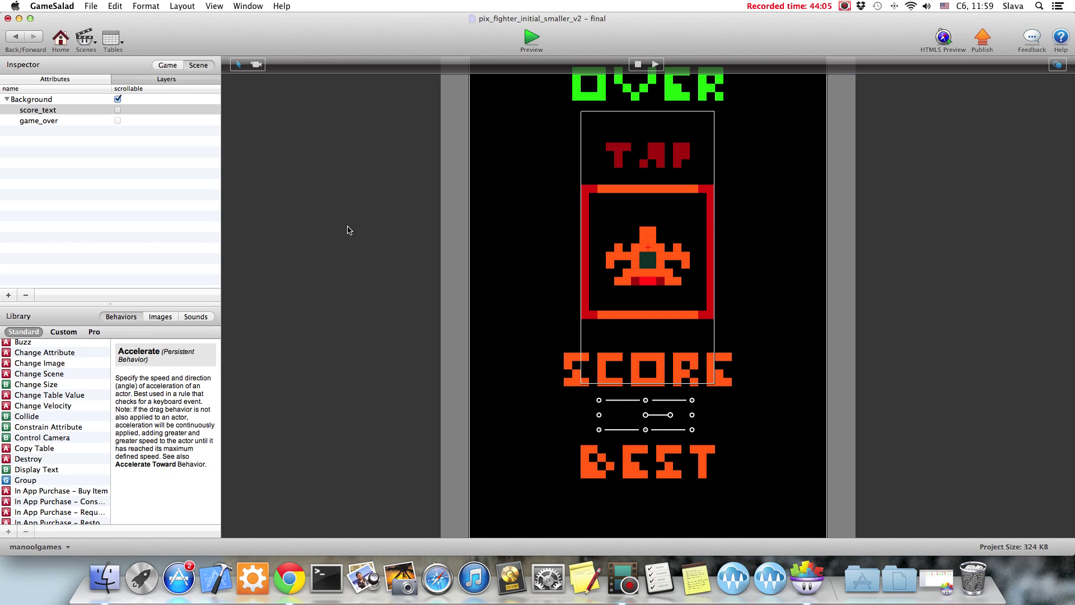
- Unlock the score_text instance below SCORE, set its Display Text size to 50, and return to the final scene
{"action": "double_click", "coordinate": [625, 413]}
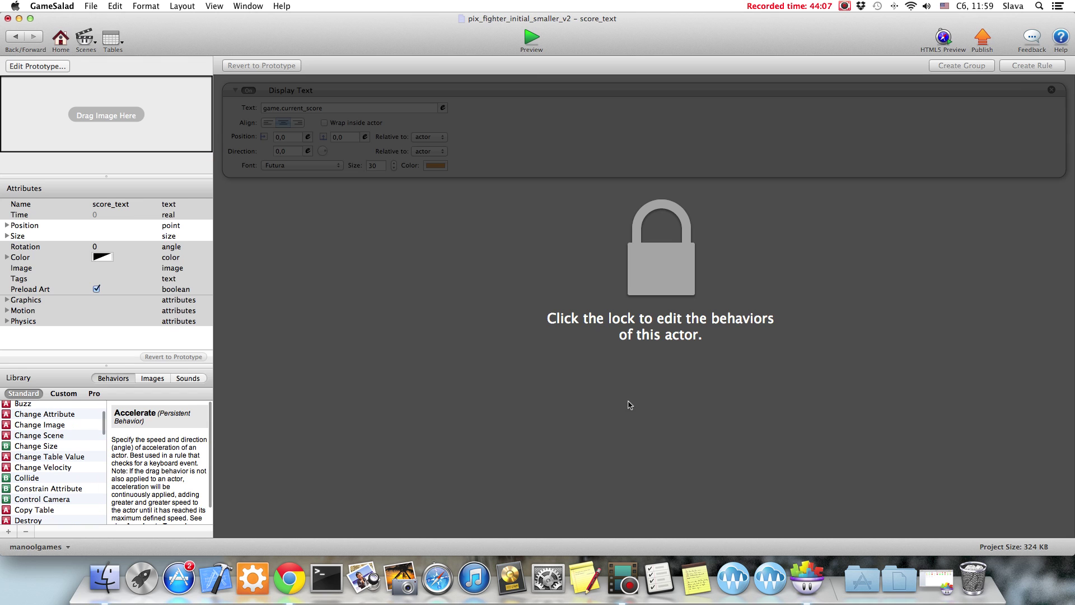
{"action": "left_click", "coordinate": [666, 228]}
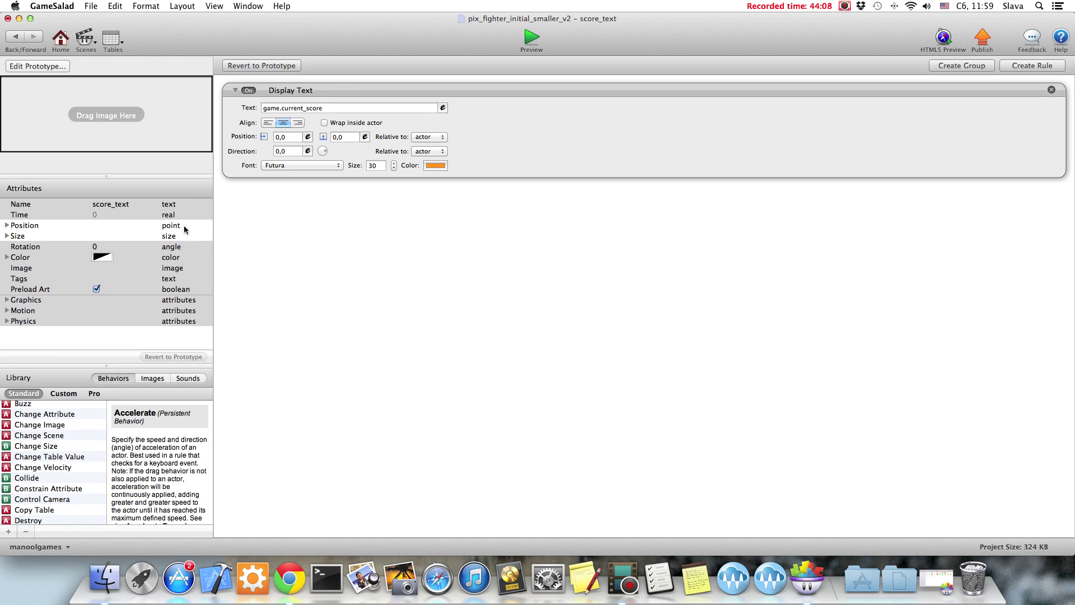
{"action": "double_click", "coordinate": [380, 165]}
{"action": "type", "text": "5"}
{"action": "left_click", "coordinate": [414, 91]}
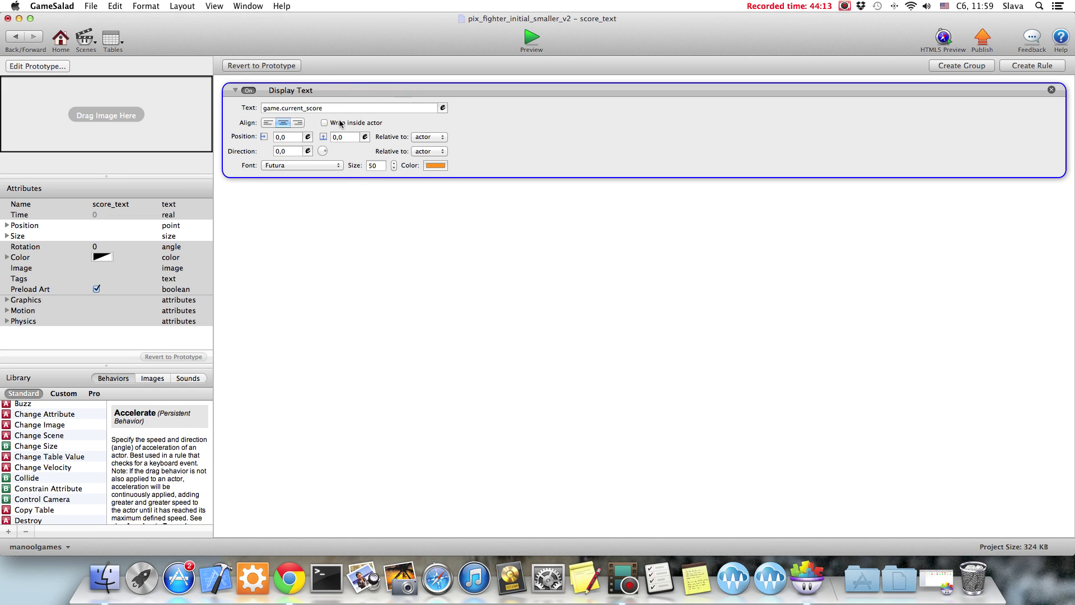
{"action": "left_click", "coordinate": [17, 37]}
- Place a second score_text actor below the BEST label and enlarge it
{"action": "scroll", "coordinate": [163, 192], "scroll_direction": "down", "scroll_amount": 3}
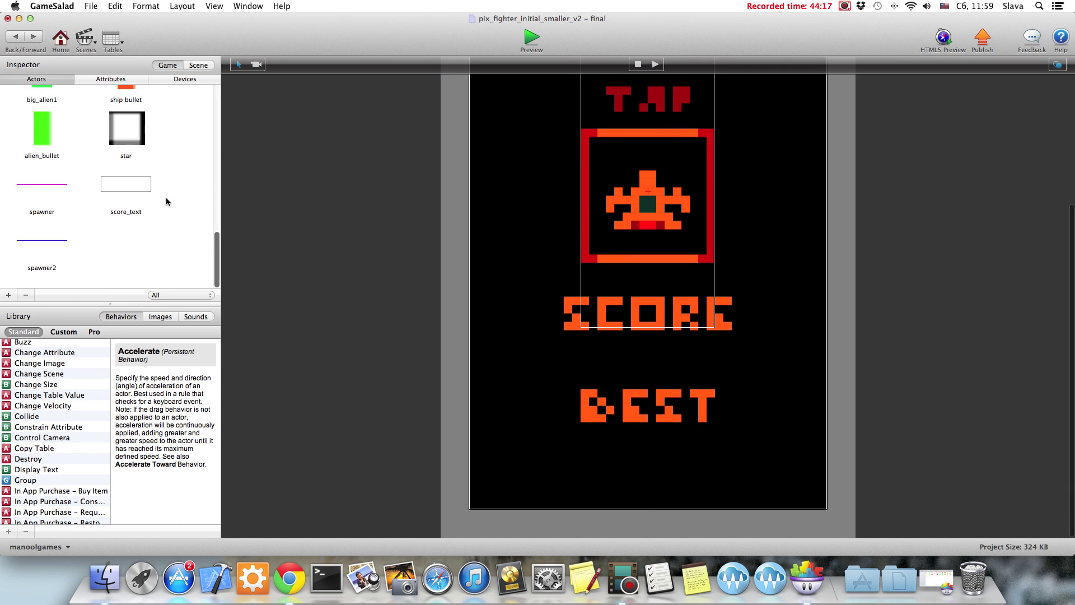
{"action": "left_click_drag", "start_coordinate": [120, 195], "coordinate": [699, 480]}
{"action": "left_click_drag", "start_coordinate": [634, 466], "coordinate": [623, 464]}
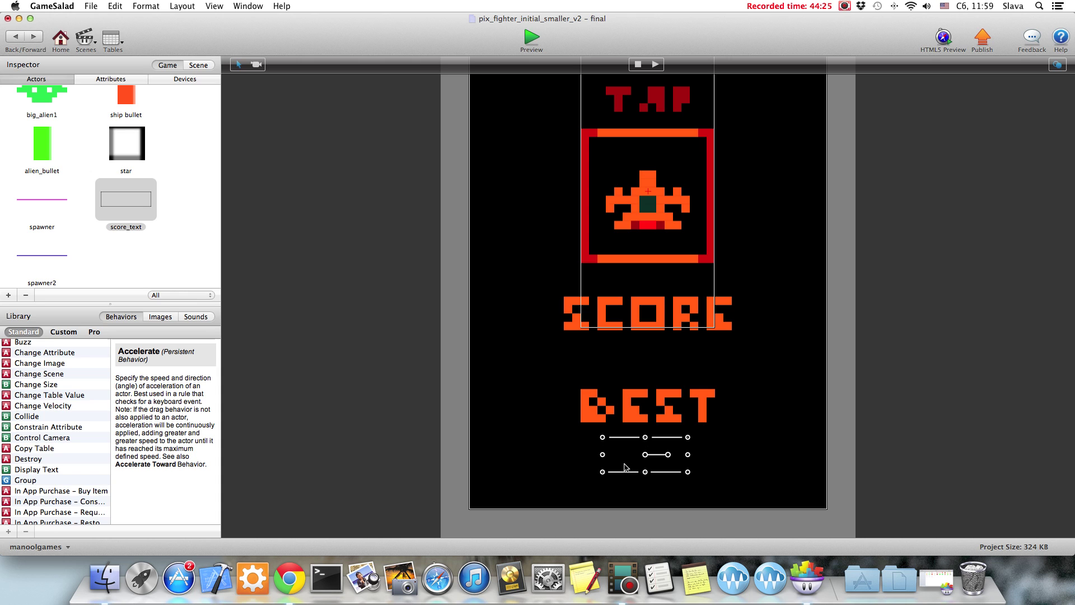
- Unlock the score_text instance below BEST and replace its Display Text expression with game.best_score
{"action": "double_click", "coordinate": [627, 458]}
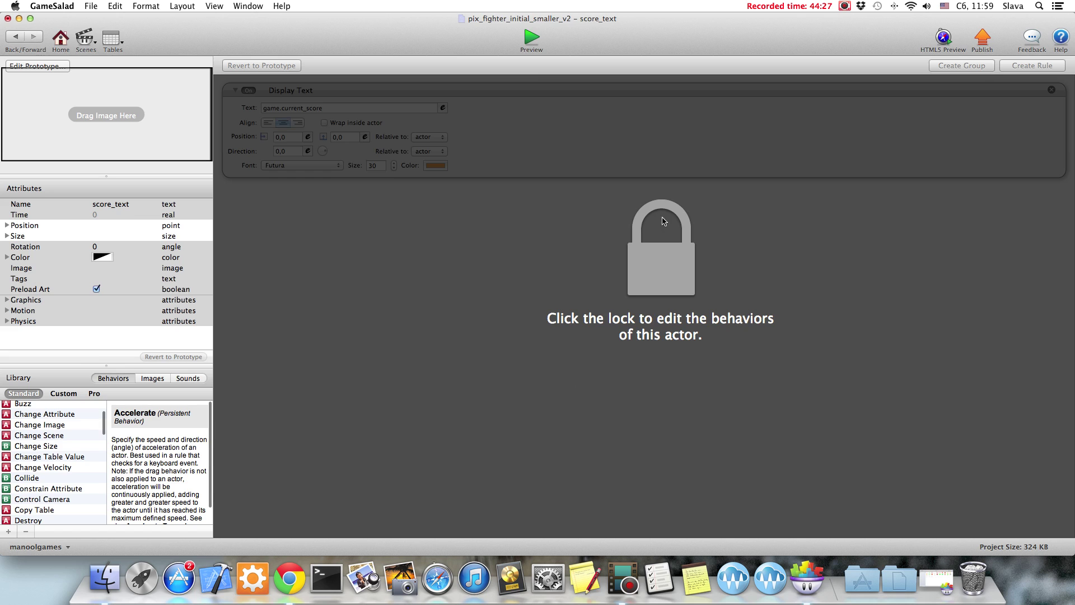
{"action": "left_click", "coordinate": [662, 226]}
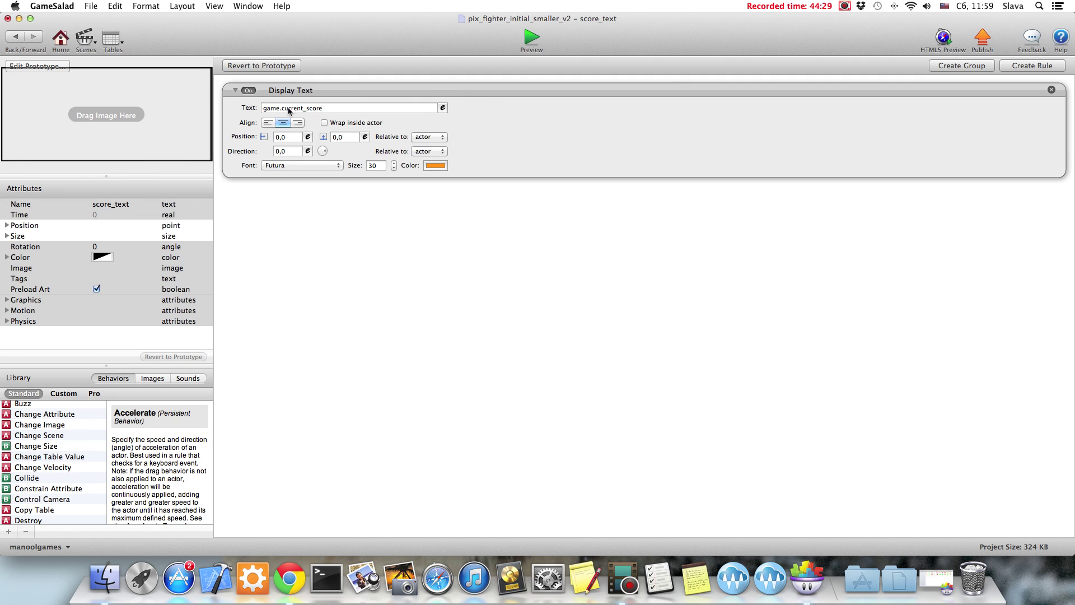
{"action": "left_click", "coordinate": [373, 106]}
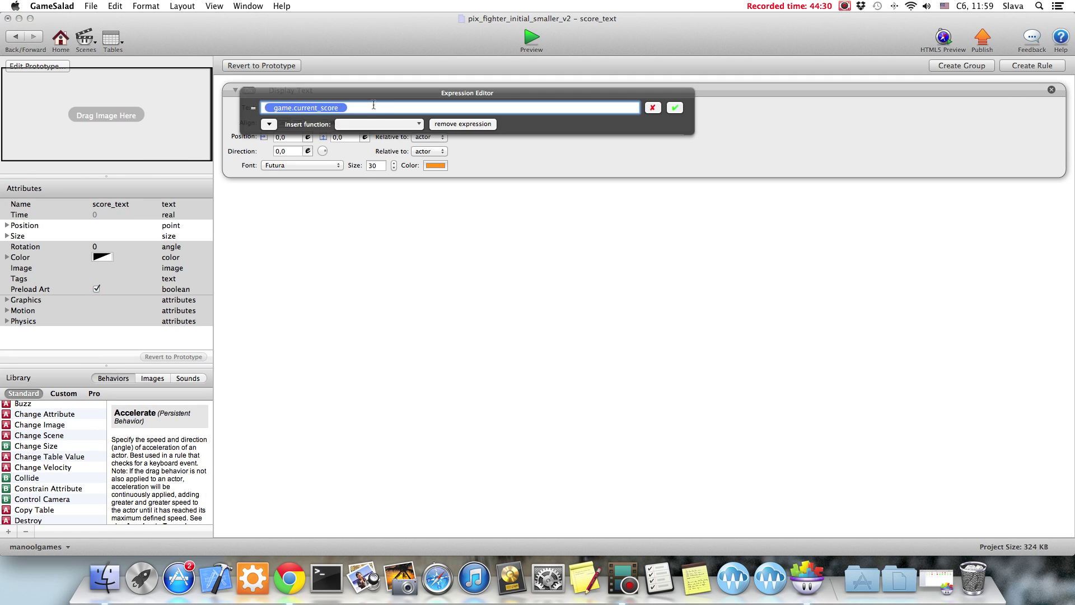
{"action": "left_click", "coordinate": [269, 123]}
{"action": "left_click", "coordinate": [263, 140]}
{"action": "scroll", "coordinate": [360, 184], "scroll_direction": "down", "scroll_amount": 5}
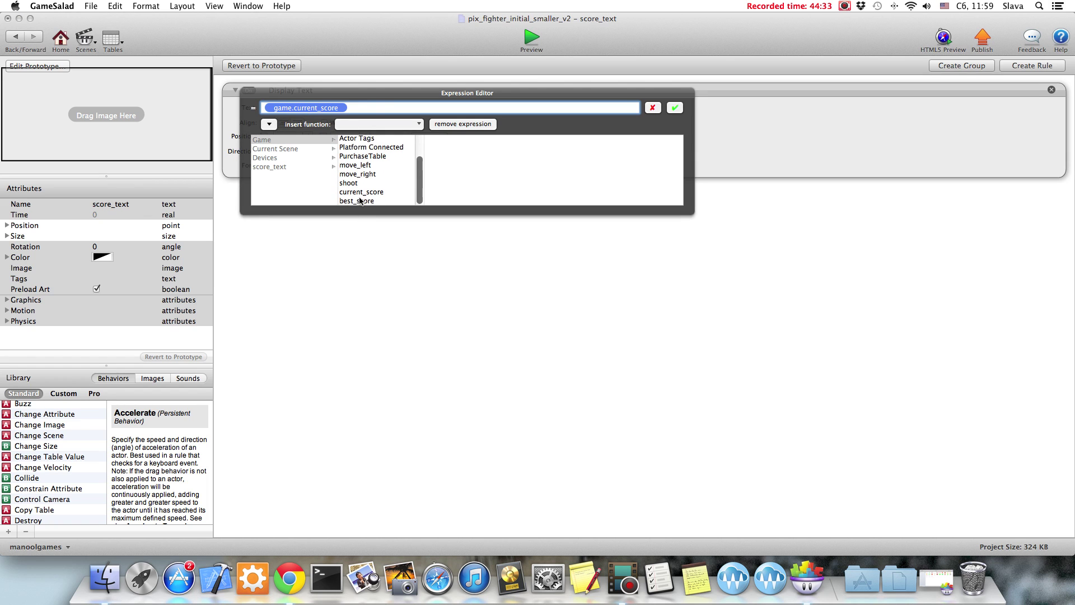
{"action": "left_click", "coordinate": [356, 200]}
{"action": "left_click", "coordinate": [674, 107]}
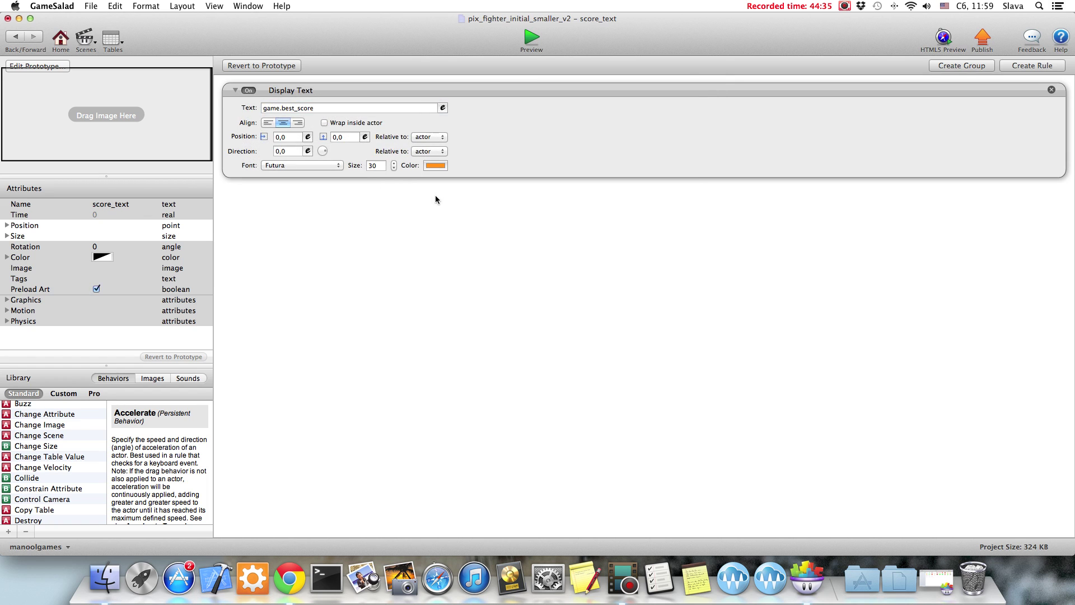
- Set the best-score Display Text size to 50
{"action": "left_click", "coordinate": [373, 165]}
{"action": "type", "text": "50"}
{"action": "key", "text": "super+z"}
- Preview the game, moving and shooting until game over to check both score displays, and return to the editor
{"action": "left_click", "coordinate": [522, 37]}
{"action": "left_click", "coordinate": [536, 378]}
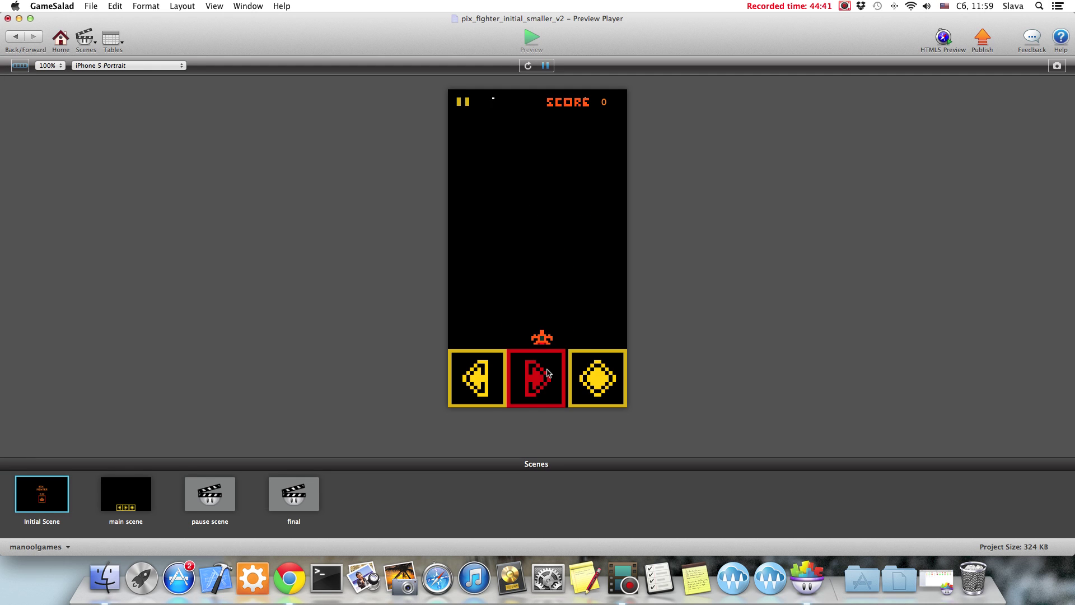
{"action": "left_click", "coordinate": [619, 374]}
{"action": "left_click", "coordinate": [536, 377]}
{"action": "left_click", "coordinate": [466, 385]}
{"action": "key", "text": "space"}
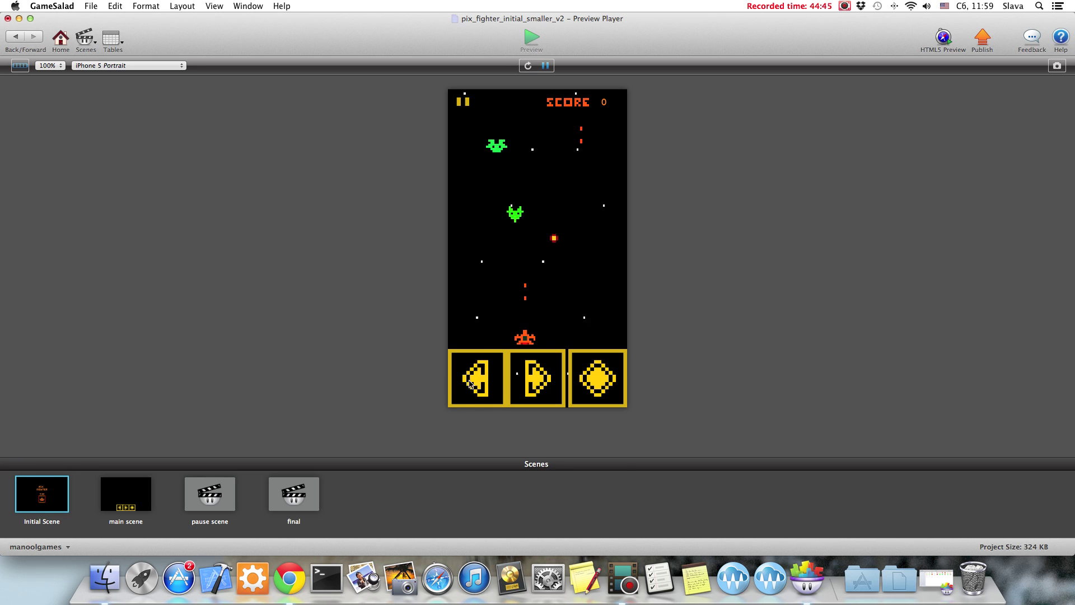
{"action": "left_click", "coordinate": [520, 385]}
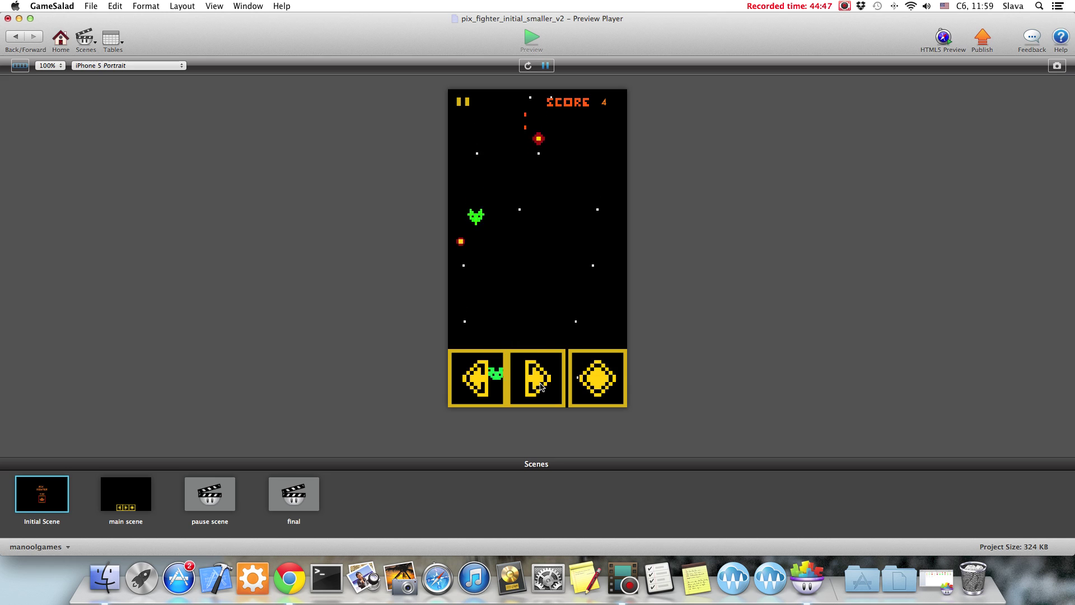
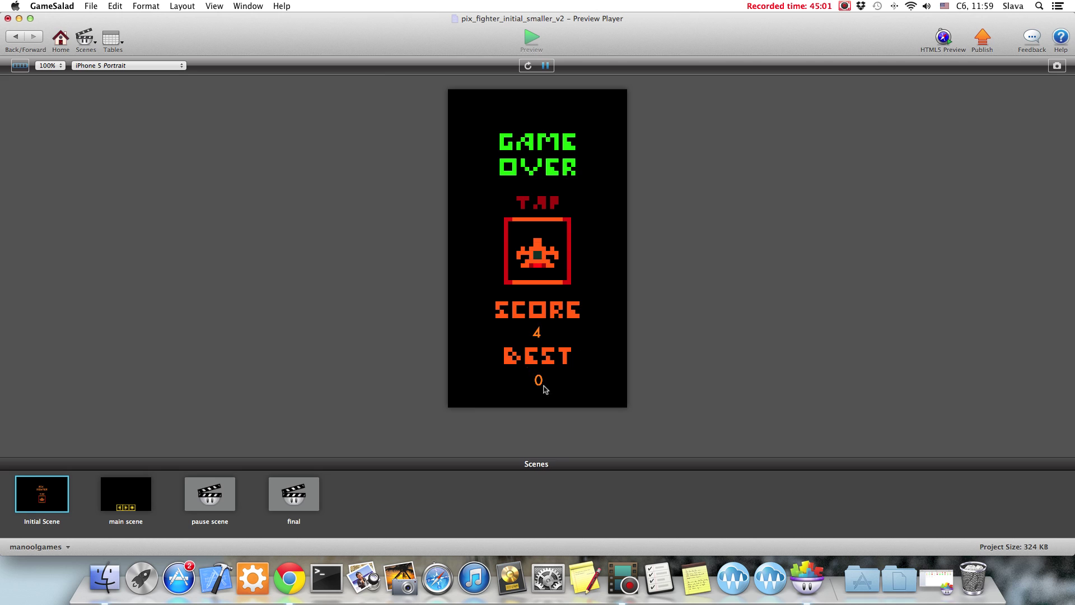
{"action": "left_click", "coordinate": [17, 37]}
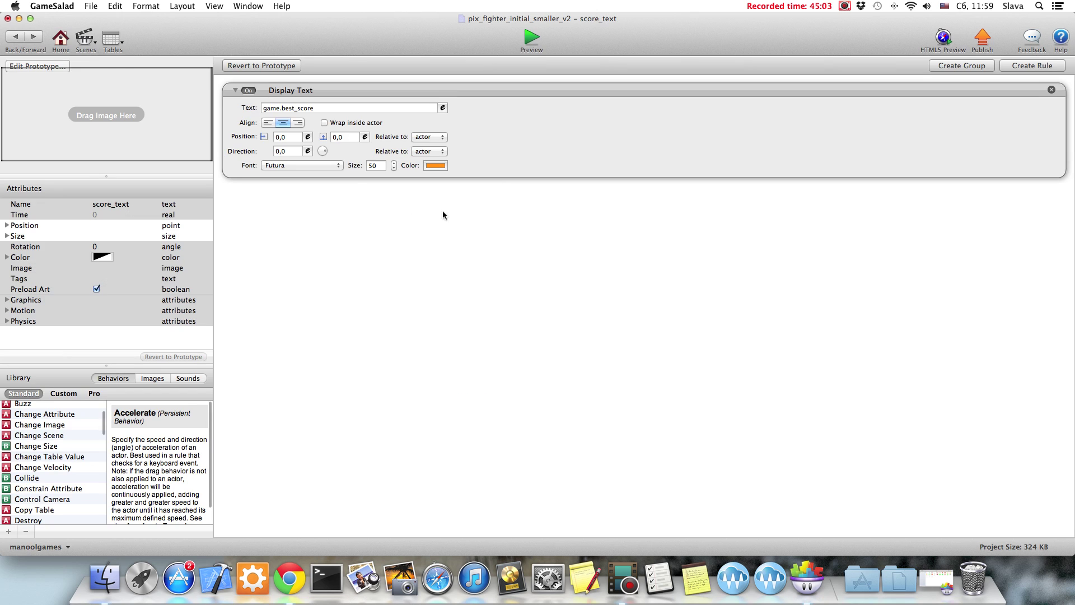
- Open the ship1 actor and add a new rule inside the destruction rule's Timer, above Change Scene
{"action": "left_click", "coordinate": [18, 38]}
{"action": "scroll", "coordinate": [126, 190], "scroll_direction": "down", "scroll_amount": 2}
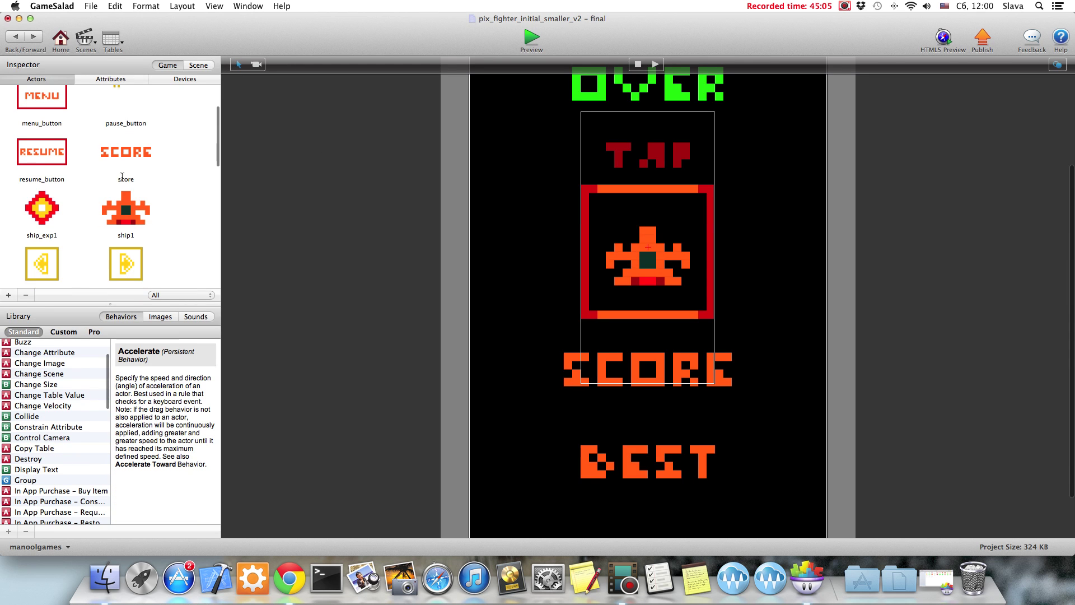
{"action": "left_click", "coordinate": [126, 205]}
{"action": "double_click", "coordinate": [125, 205]}
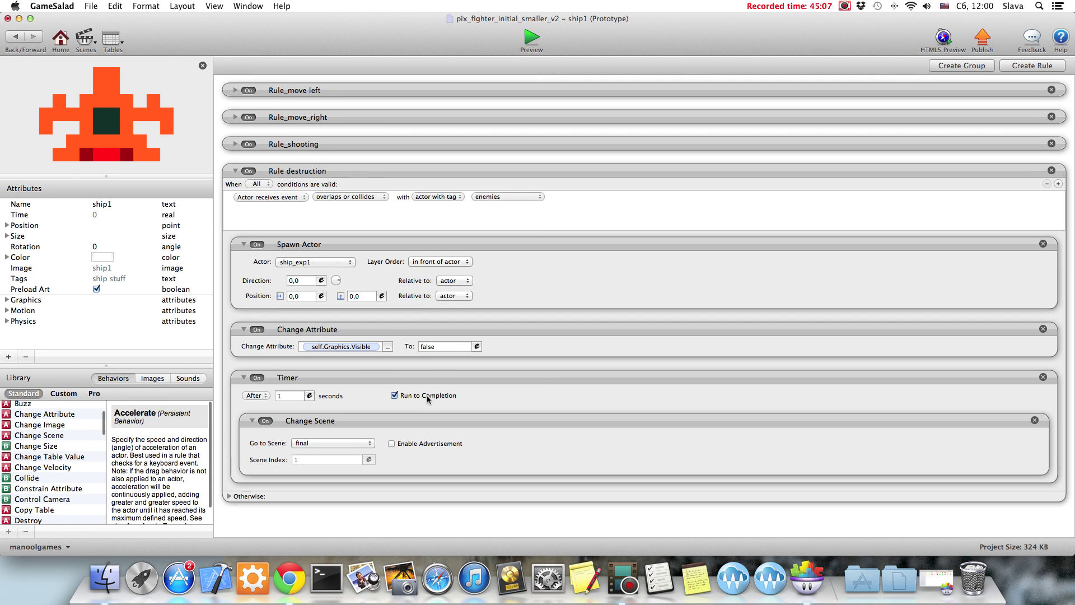
{"action": "left_click", "coordinate": [335, 382]}
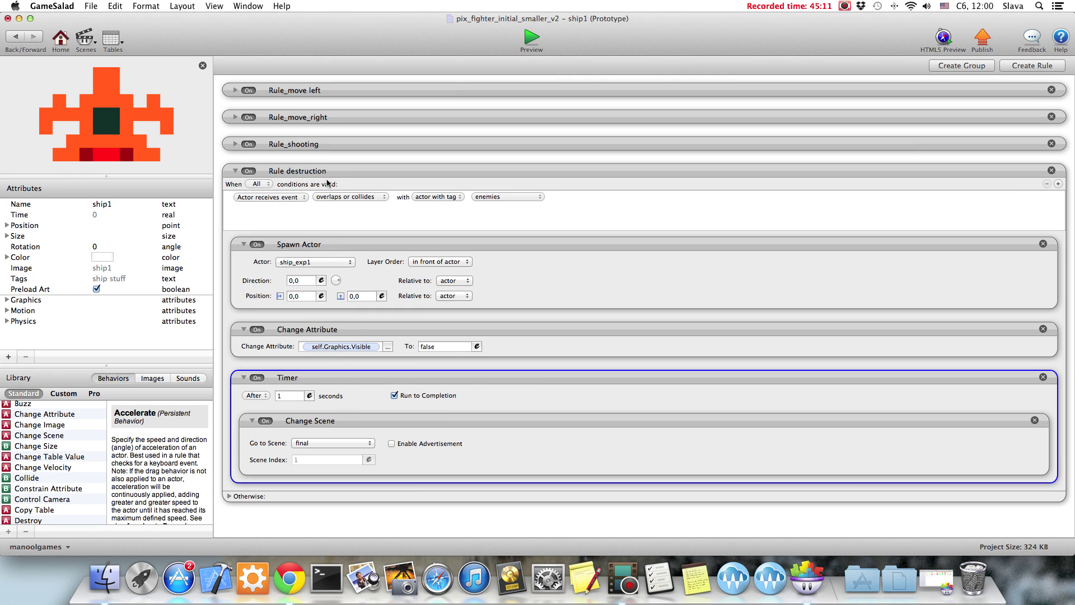
{"action": "left_click", "coordinate": [355, 420]}
{"action": "left_click", "coordinate": [561, 376]}
{"action": "left_click", "coordinate": [466, 528]}
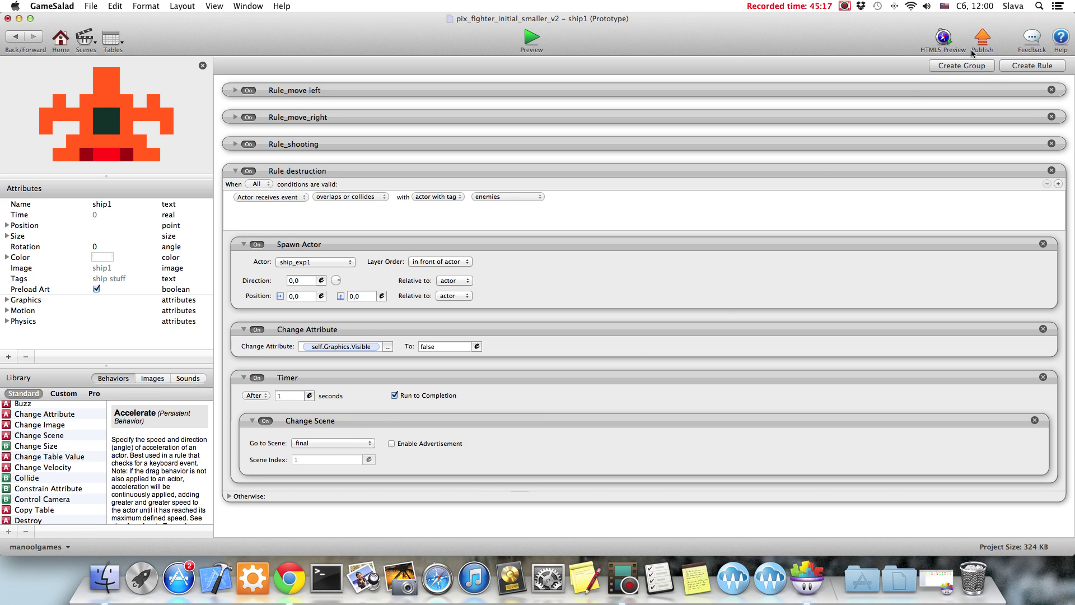
{"action": "left_click", "coordinate": [1033, 66]}
{"action": "left_click_drag", "start_coordinate": [361, 406], "coordinate": [372, 298]}
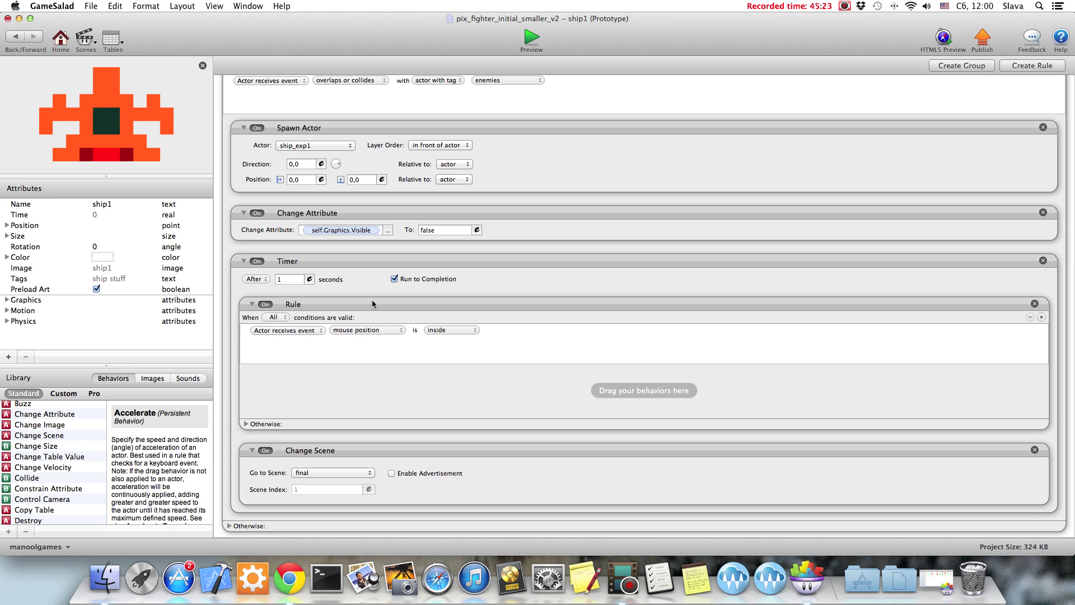
- Make the new rule's condition test the attribute game.current_score with the ≥ operator
{"action": "left_click", "coordinate": [288, 330]}
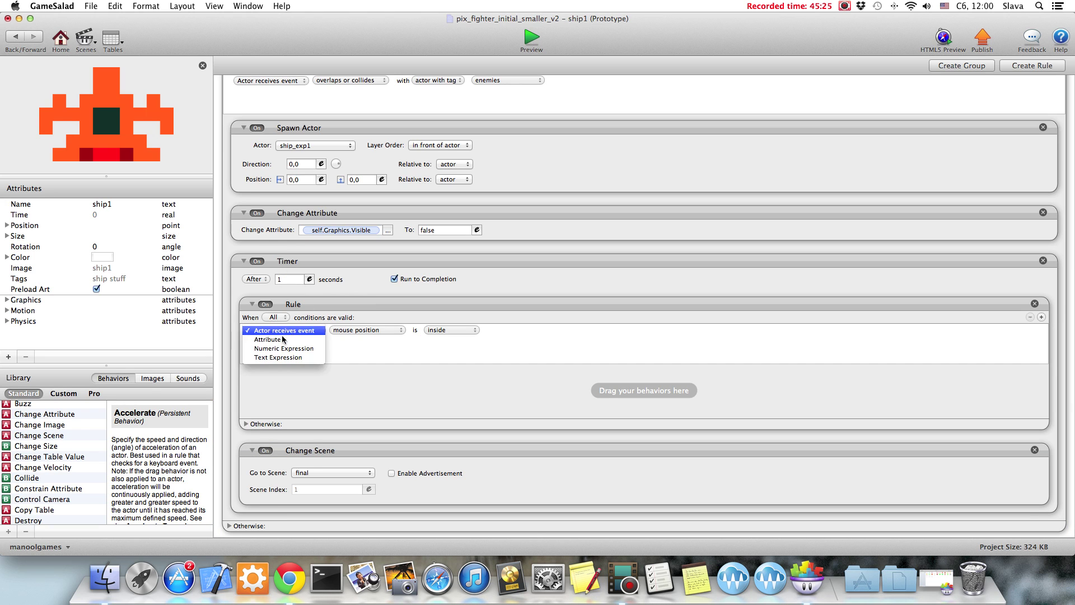
{"action": "left_click", "coordinate": [280, 339]}
{"action": "left_click", "coordinate": [343, 330]}
{"action": "left_click", "coordinate": [339, 342]}
{"action": "scroll", "coordinate": [429, 370], "scroll_direction": "down", "scroll_amount": 3}
{"action": "left_click", "coordinate": [424, 392]}
{"action": "left_click", "coordinate": [423, 331]}
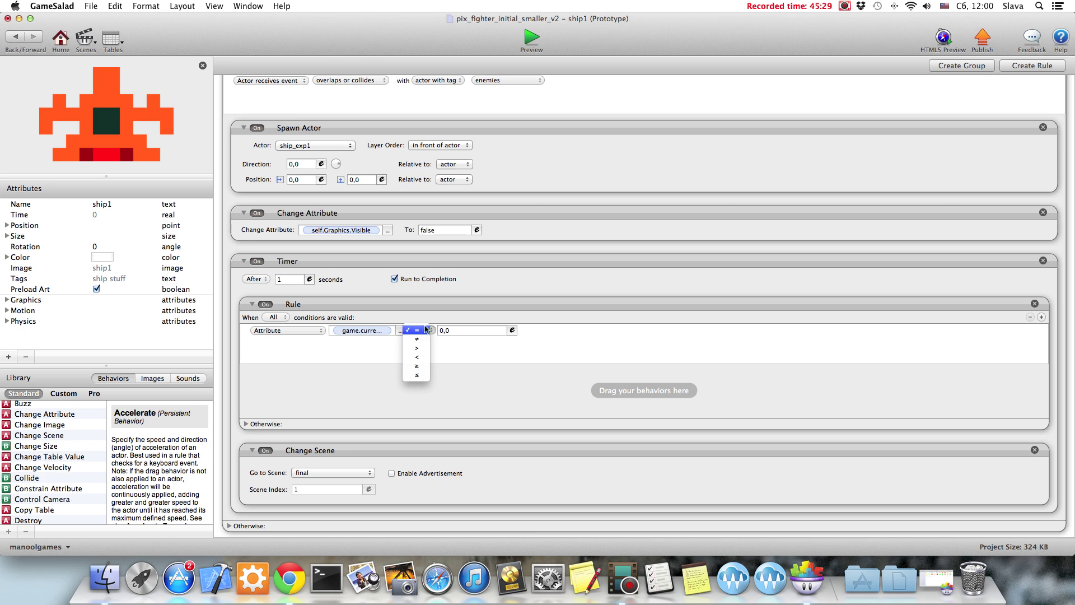
{"action": "left_click", "coordinate": [418, 366]}
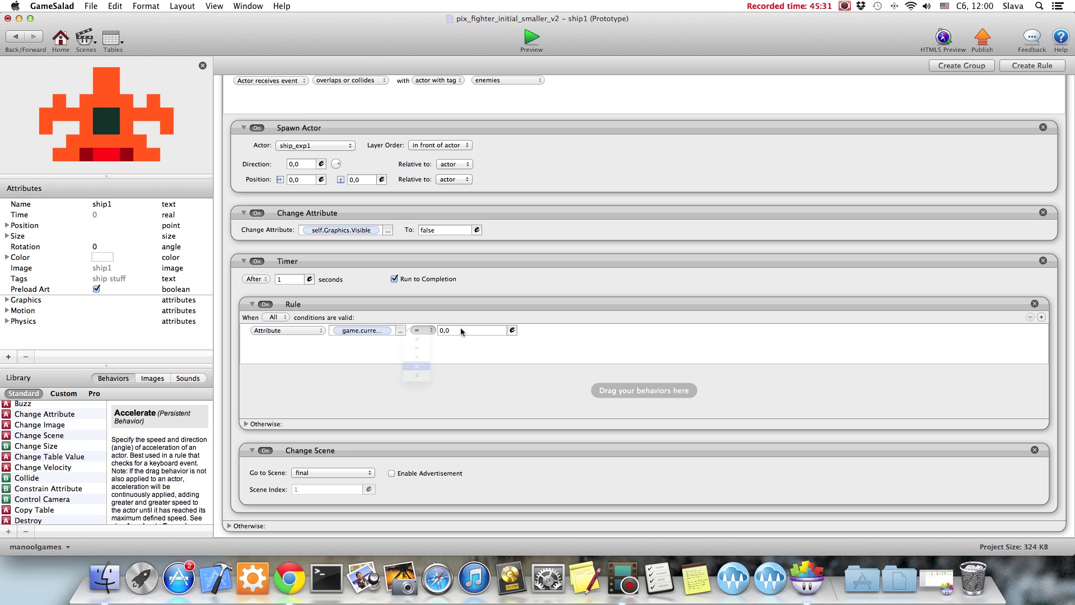
- Set the condition's comparison value to the expression game.best_score
{"action": "left_click", "coordinate": [510, 329]}
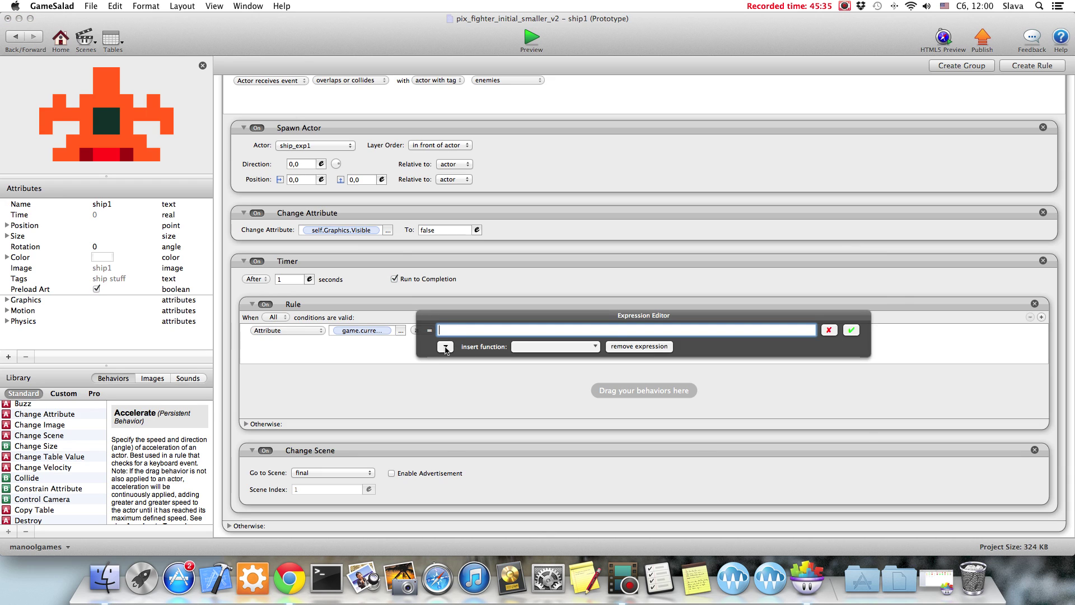
{"action": "left_click", "coordinate": [445, 346]}
{"action": "left_click", "coordinate": [460, 362]}
{"action": "scroll", "coordinate": [538, 403], "scroll_direction": "down", "scroll_amount": 5}
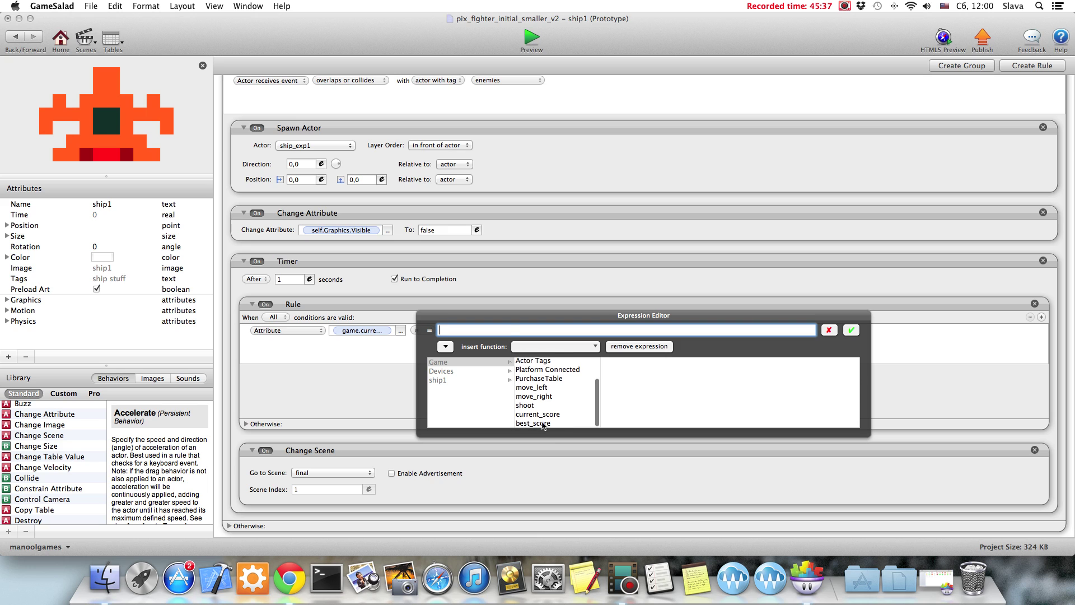
{"action": "left_click", "coordinate": [541, 424]}
{"action": "left_click", "coordinate": [851, 330]}
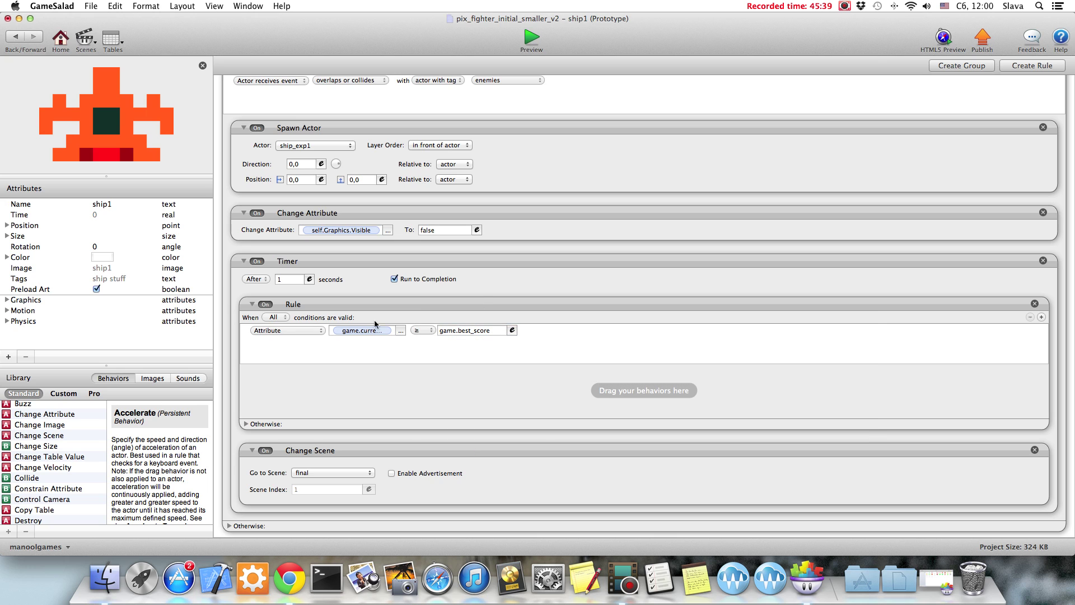
- Add a Change Attribute behavior to the new rule, targeting game.best_score
{"action": "left_click_drag", "start_coordinate": [27, 418], "coordinate": [315, 392]}
{"action": "left_click", "coordinate": [403, 397]}
{"action": "scroll", "coordinate": [422, 424], "scroll_direction": "down", "scroll_amount": 3}
{"action": "left_click", "coordinate": [415, 472]}
- Set the new value of the best-score Change Attribute to the expression game.current_score
{"action": "left_click", "coordinate": [451, 397]}
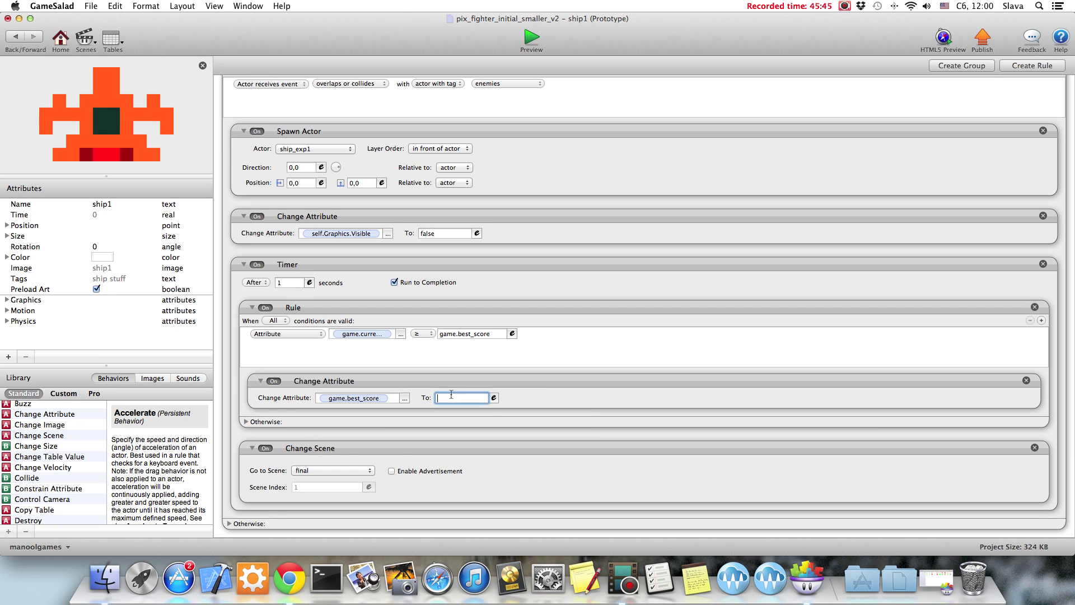
{"action": "left_click", "coordinate": [494, 398]}
{"action": "left_click", "coordinate": [444, 413]}
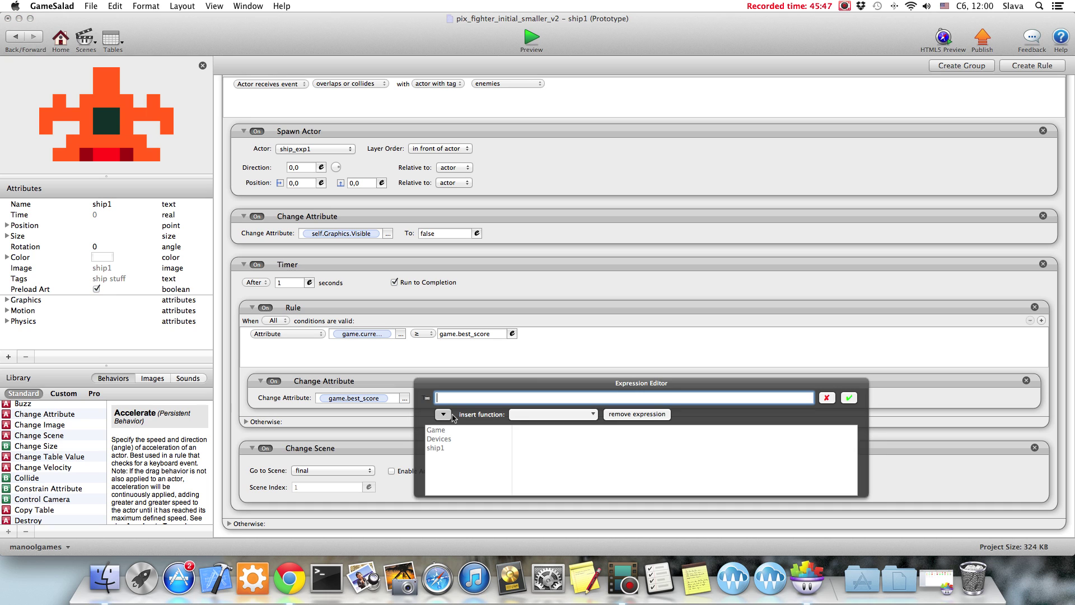
{"action": "left_click", "coordinate": [437, 429]}
{"action": "scroll", "coordinate": [548, 442], "scroll_direction": "down", "scroll_amount": 3}
{"action": "left_click", "coordinate": [536, 482]}
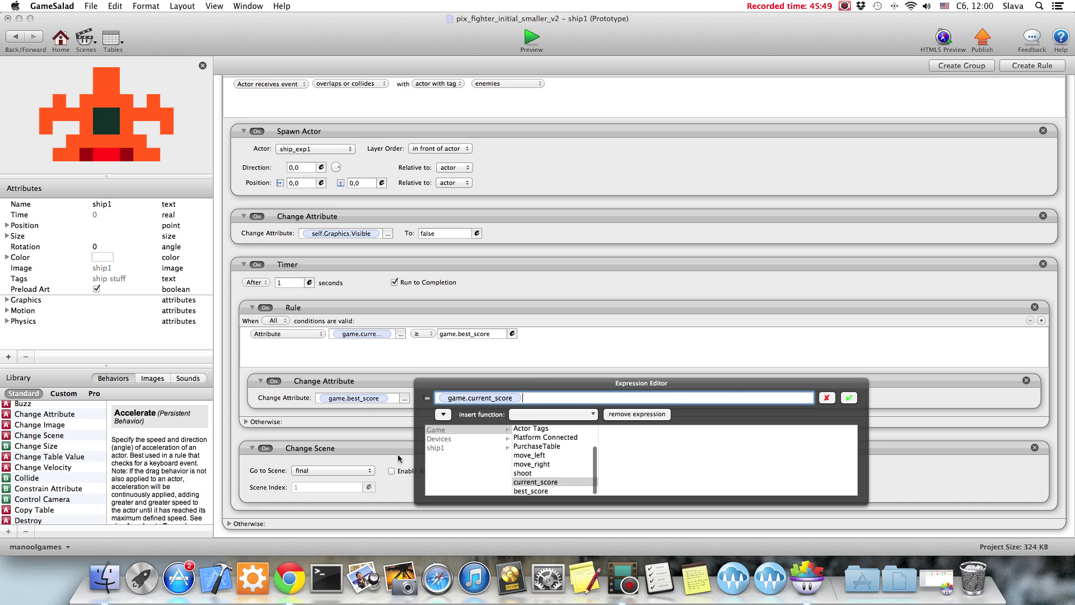
{"action": "left_click", "coordinate": [847, 398]}
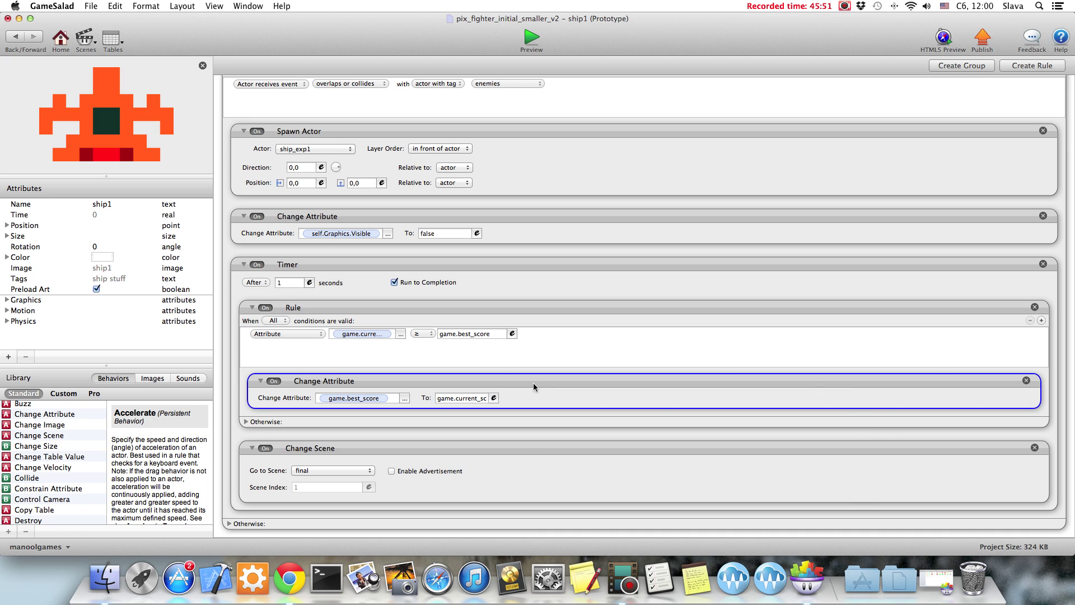
- Add a Save Attribute behavior below the best-score Change Attribute in the rule, saving game.best_score under the key best
{"action": "scroll", "coordinate": [79, 445], "scroll_direction": "down", "scroll_amount": 15}
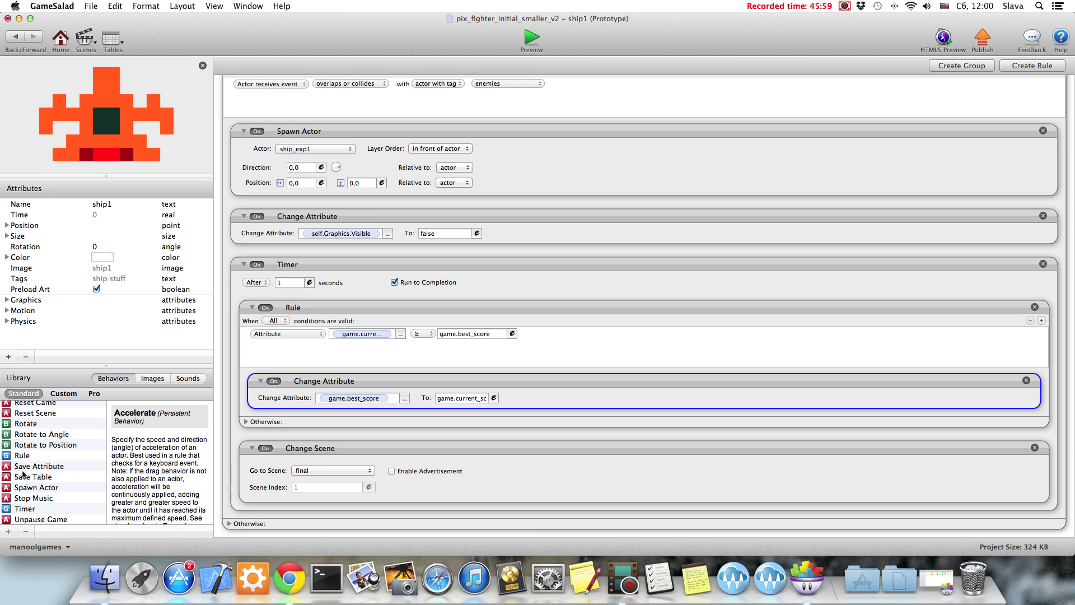
{"action": "left_click_drag", "start_coordinate": [17, 468], "coordinate": [322, 438]}
{"action": "left_click", "coordinate": [323, 445]}
{"action": "left_click", "coordinate": [305, 458]}
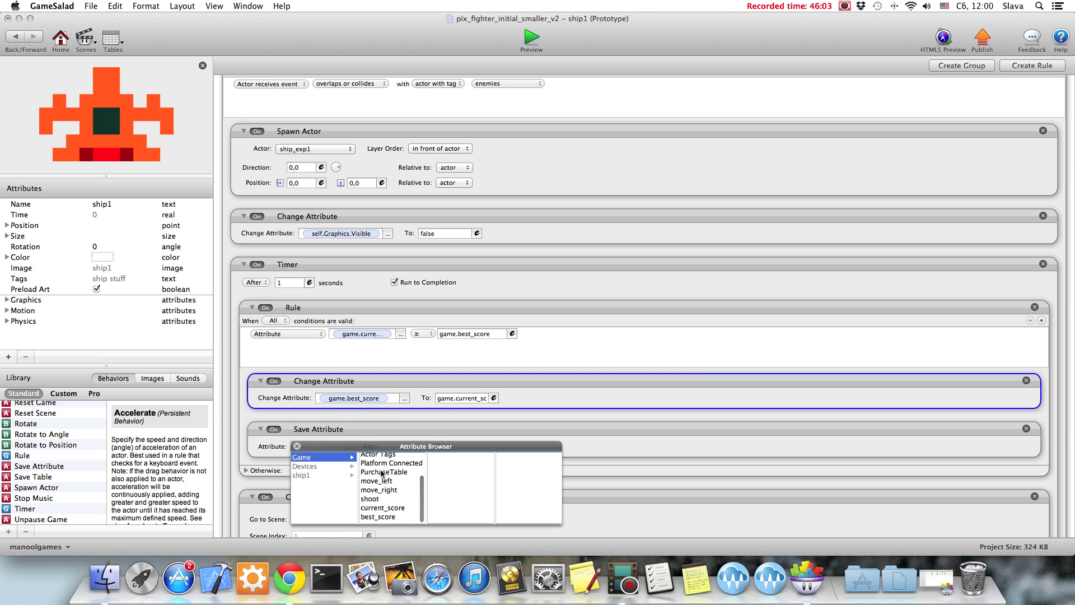
{"action": "double_click", "coordinate": [390, 519]}
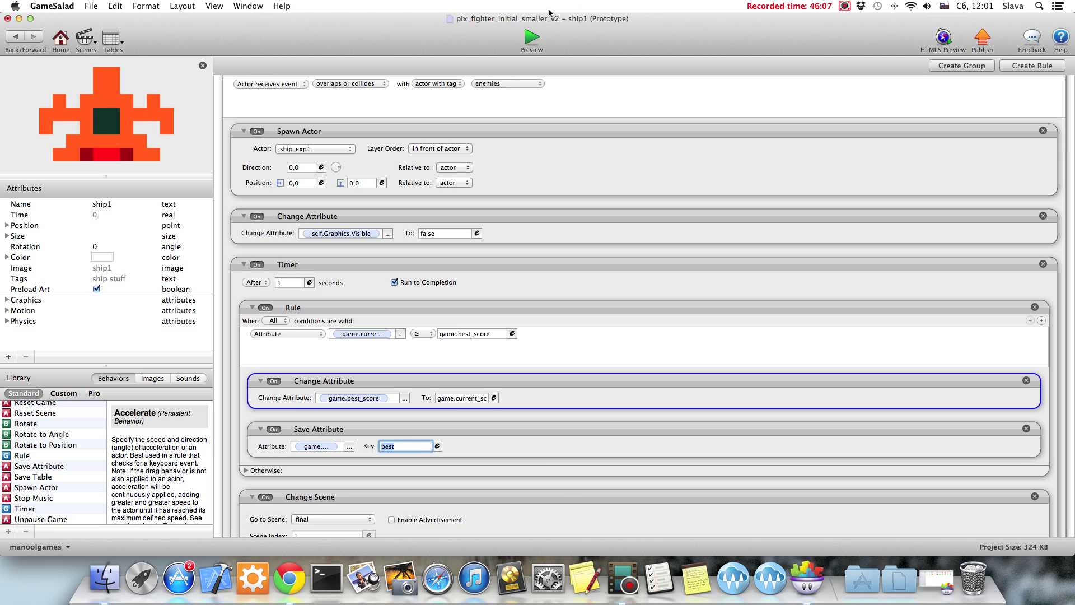
- Preview the game and play a round until the ship is destroyed to check the scores on the game-over scene
{"action": "left_click", "coordinate": [542, 38]}
{"action": "left_click", "coordinate": [556, 233]}
{"action": "left_click", "coordinate": [537, 378]}
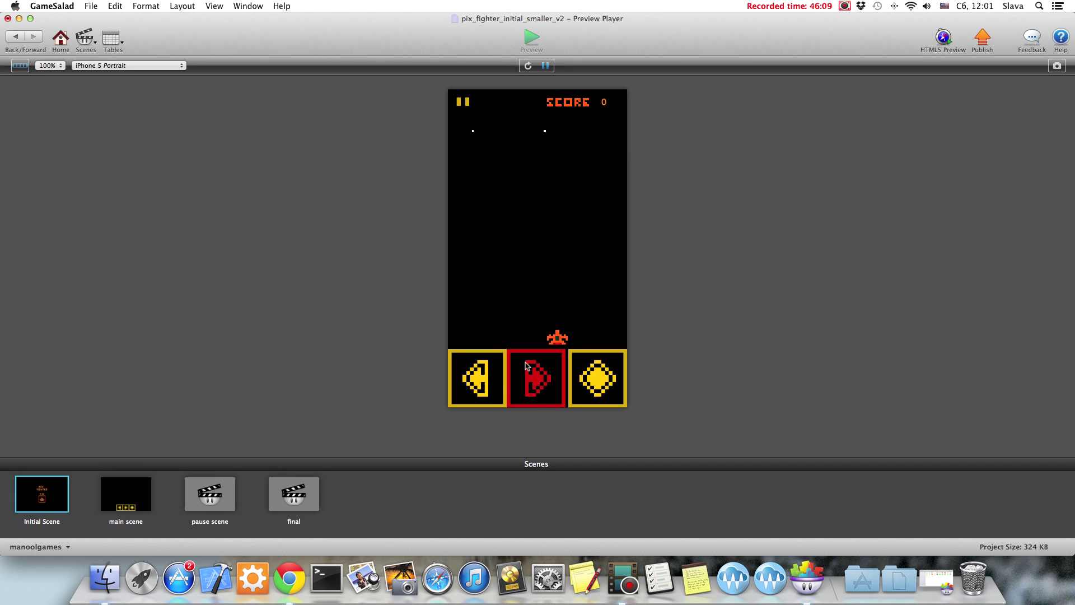
{"action": "left_click", "coordinate": [492, 368]}
{"action": "left_click", "coordinate": [542, 367]}
{"action": "left_click", "coordinate": [592, 366]}
{"action": "left_click", "coordinate": [536, 375]}
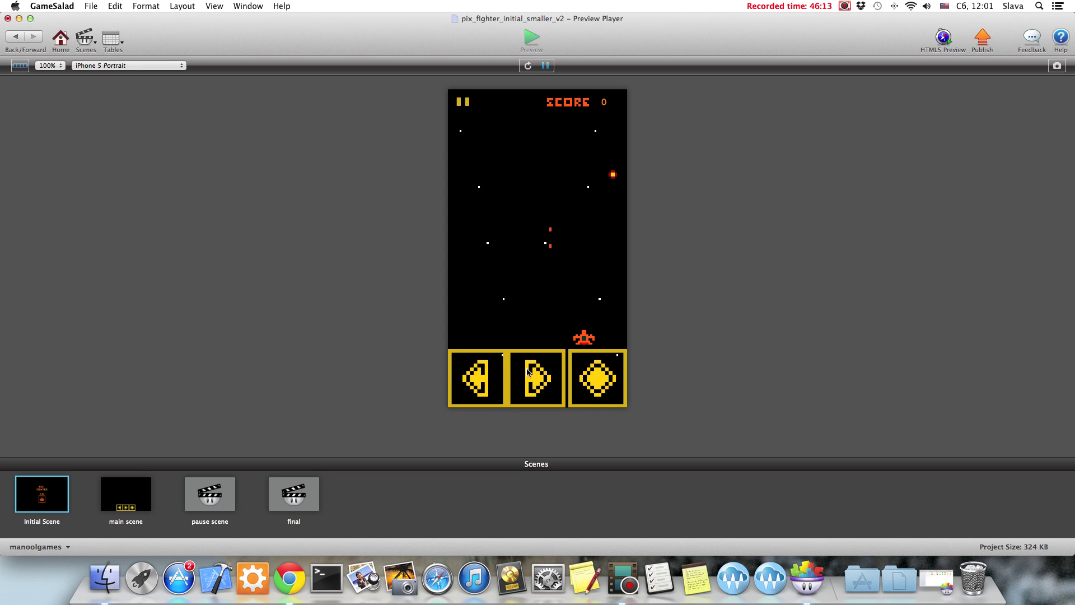
{"action": "left_click", "coordinate": [504, 374]}
{"action": "left_click", "coordinate": [598, 378]}
{"action": "left_click", "coordinate": [537, 377]}
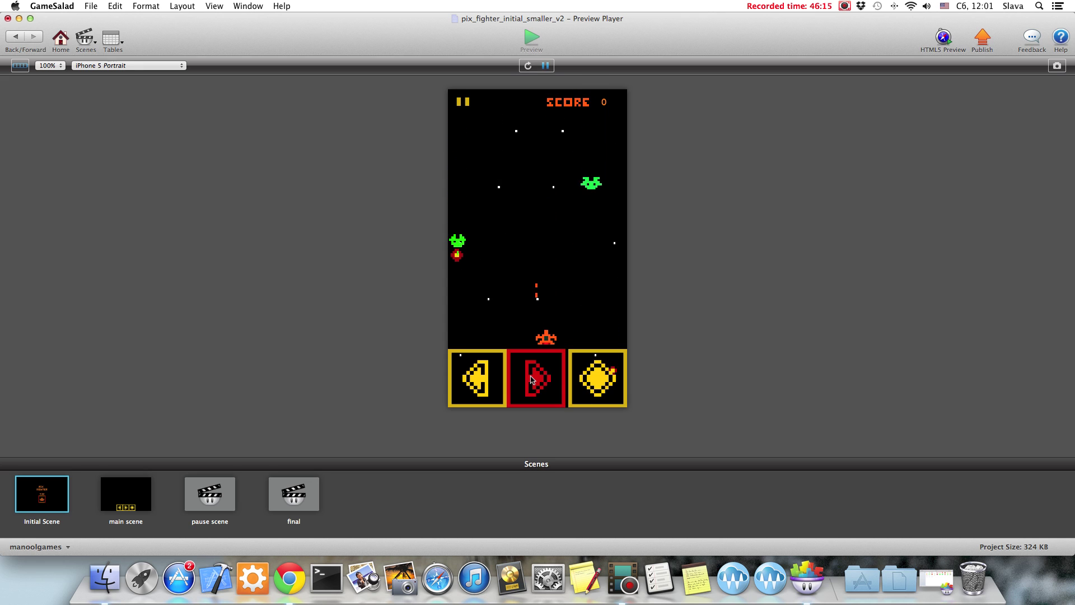
{"action": "left_click", "coordinate": [485, 379]}
{"action": "left_click", "coordinate": [549, 383]}
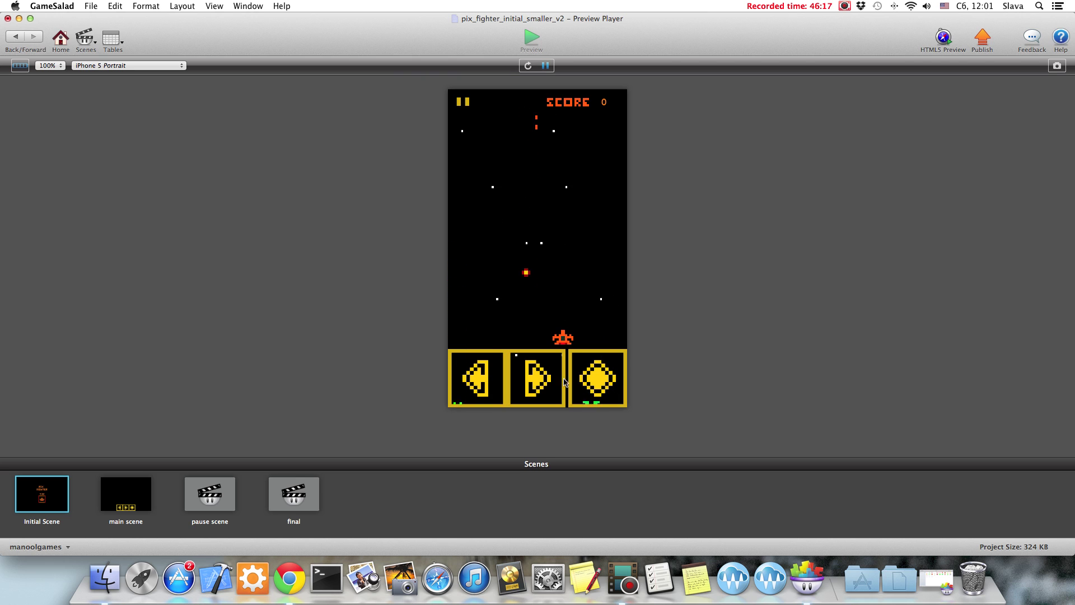
{"action": "left_click", "coordinate": [556, 386]}
{"action": "left_click", "coordinate": [484, 378]}
{"action": "left_click", "coordinate": [484, 379]}
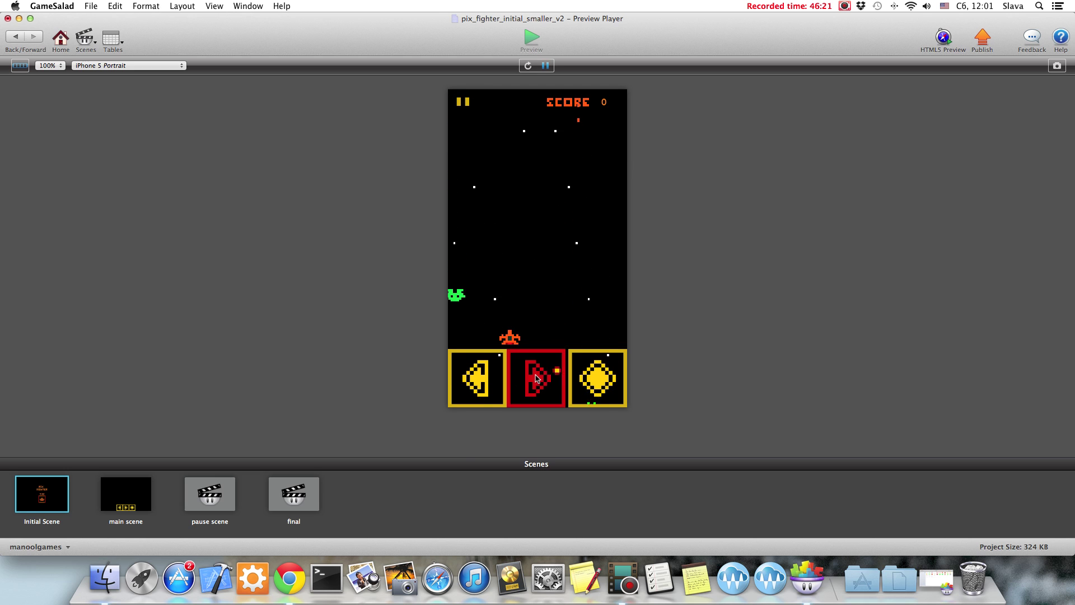
{"action": "left_click", "coordinate": [549, 384]}
{"action": "left_click", "coordinate": [550, 384]}
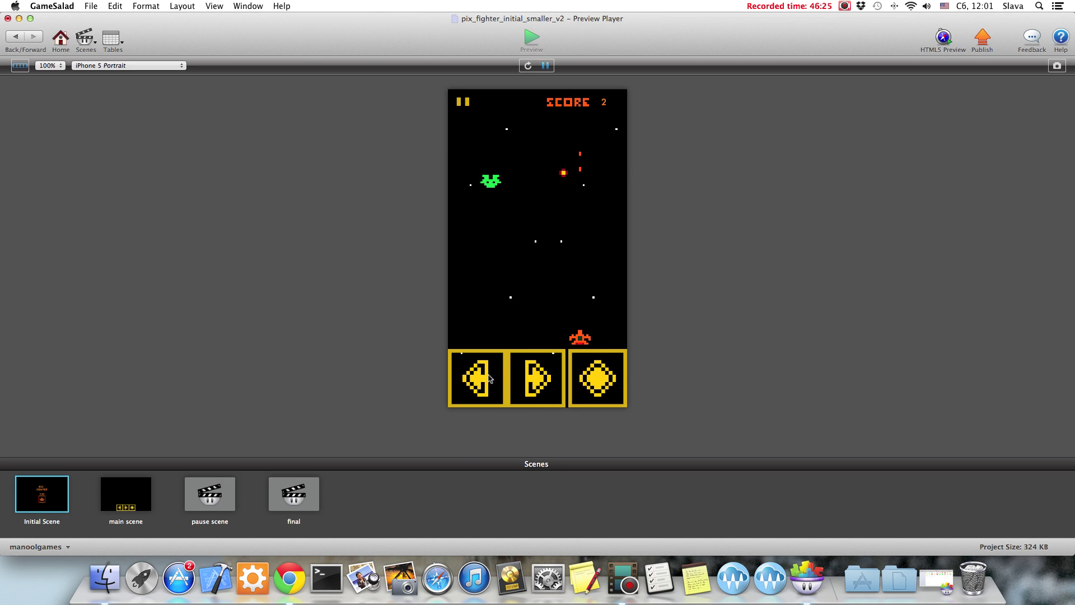
{"action": "key", "text": "space"}
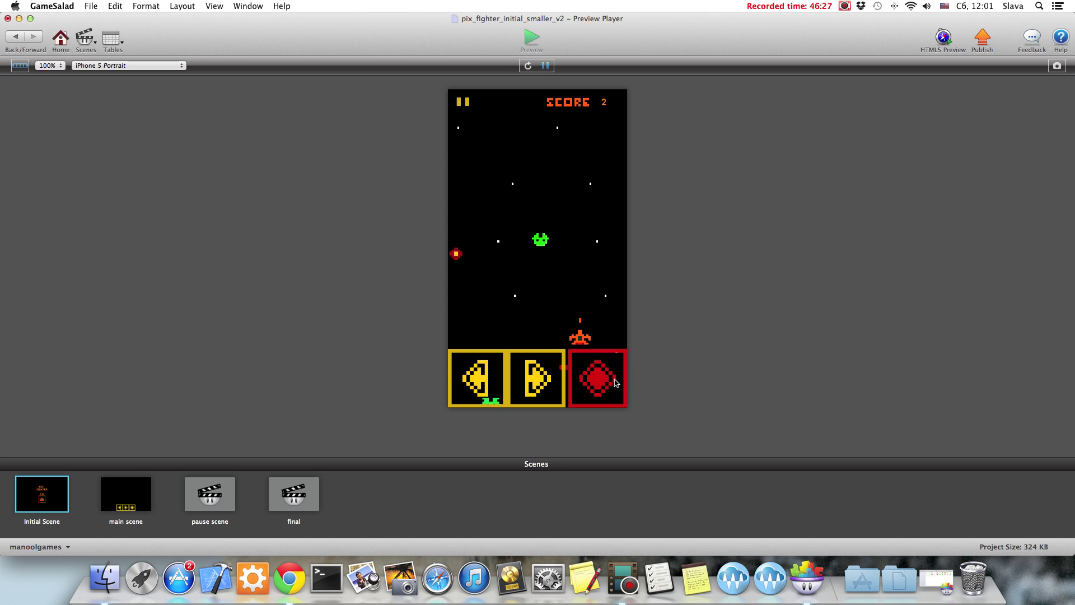
{"action": "key", "text": "Left"}
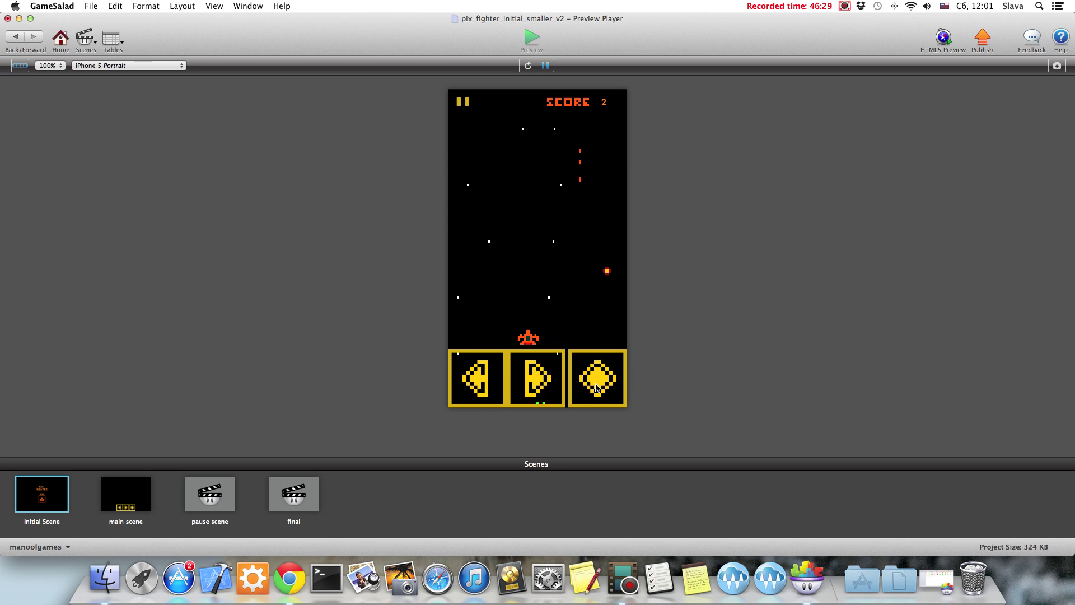
{"action": "key", "text": "space"}
{"action": "left_click", "coordinate": [534, 380]}
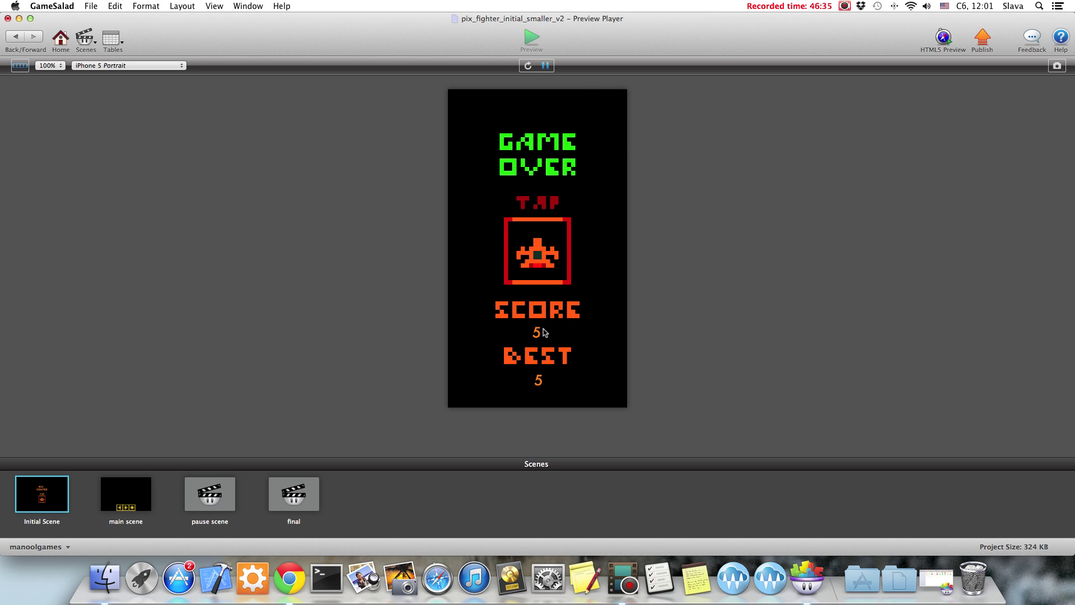
- Start another round from the game-over scene to check the starting score, and leave the preview
{"action": "left_click", "coordinate": [538, 241]}
{"action": "left_click", "coordinate": [543, 256]}
{"action": "left_click", "coordinate": [596, 374]}
{"action": "left_click", "coordinate": [531, 385]}
{"action": "left_click", "coordinate": [577, 376]}
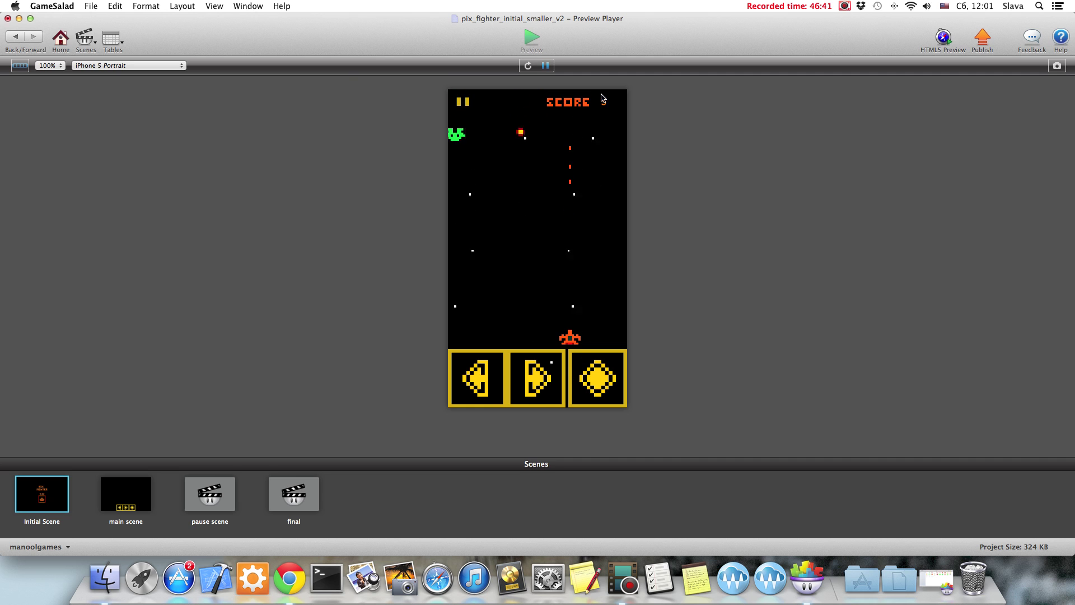
{"action": "left_click", "coordinate": [16, 37]}
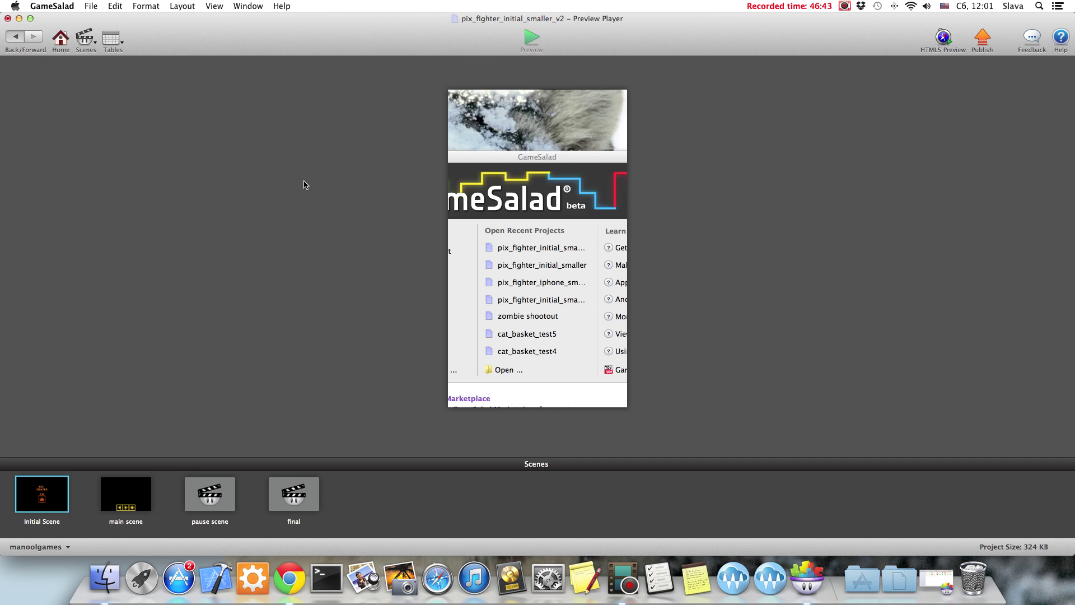
- Open the Initial Scene and its start_screen actor for editing
{"action": "left_click", "coordinate": [85, 38]}
{"action": "left_click", "coordinate": [88, 131]}
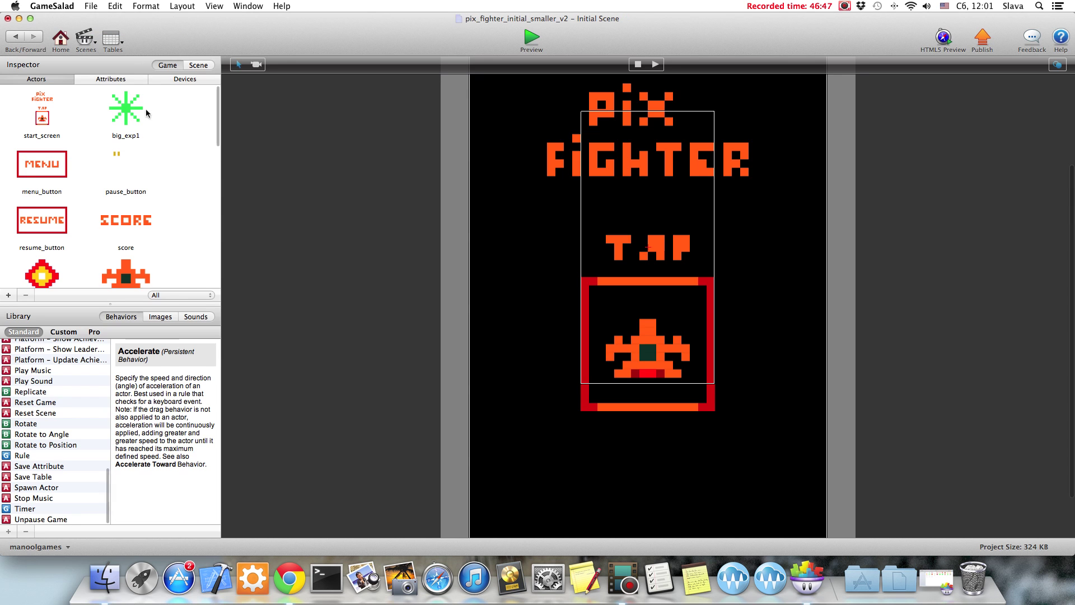
{"action": "double_click", "coordinate": [39, 110]}
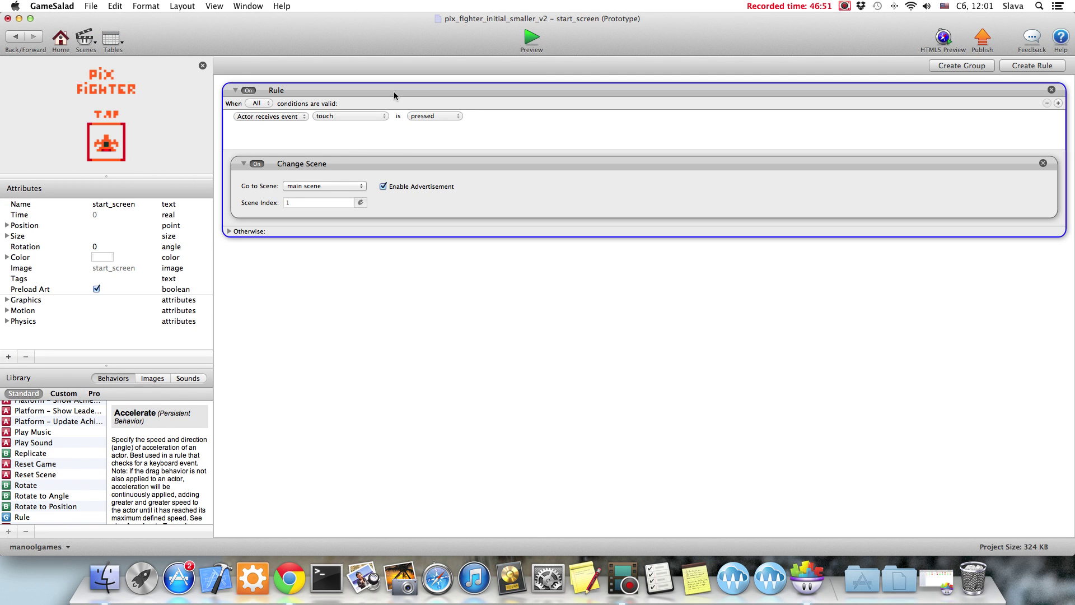
- Add a Change Attribute behavior before Change Scene in the start_screen touch rule, setting game.current_score to 0
{"action": "scroll", "coordinate": [56, 439], "scroll_direction": "up", "scroll_amount": 10}
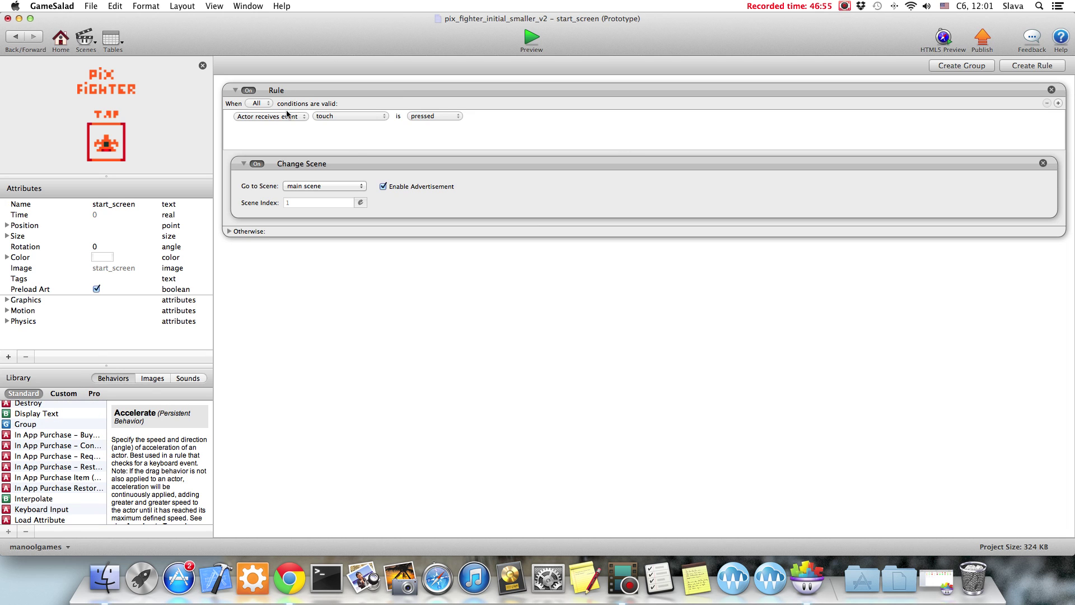
{"action": "scroll", "coordinate": [45, 441], "scroll_direction": "up", "scroll_amount": 5}
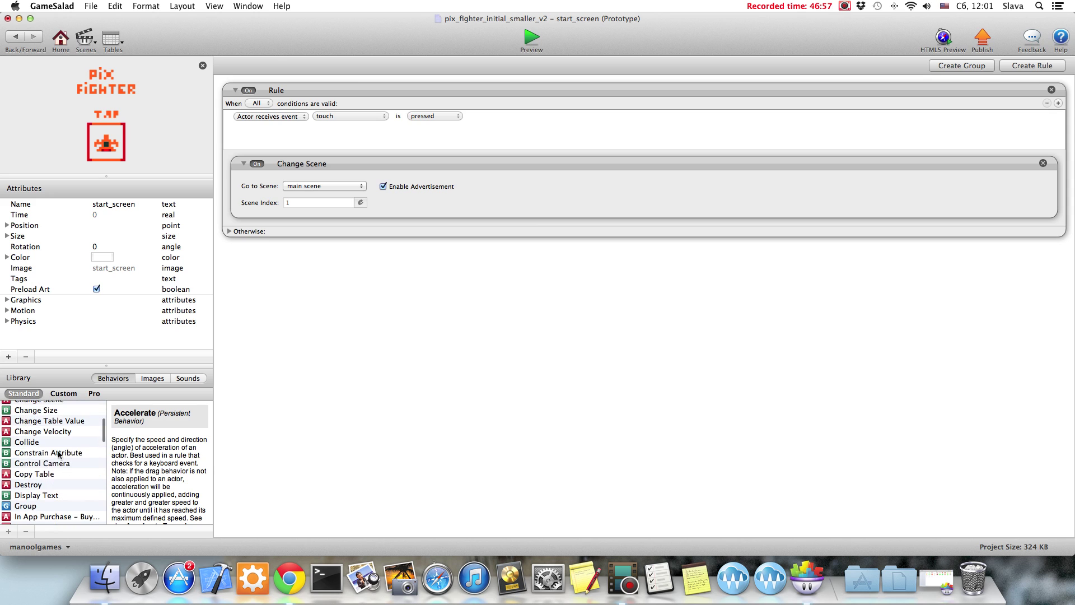
{"action": "left_click_drag", "start_coordinate": [49, 438], "coordinate": [294, 170]}
{"action": "left_click", "coordinate": [331, 178]}
{"action": "left_click", "coordinate": [311, 192]}
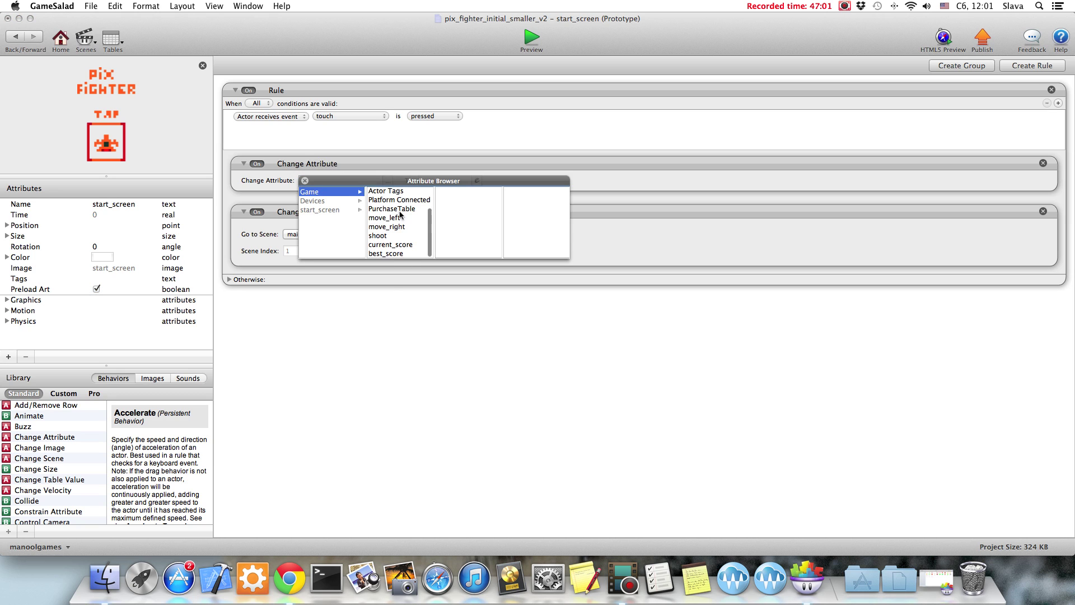
{"action": "double_click", "coordinate": [394, 240]}
{"action": "left_click", "coordinate": [433, 180]}
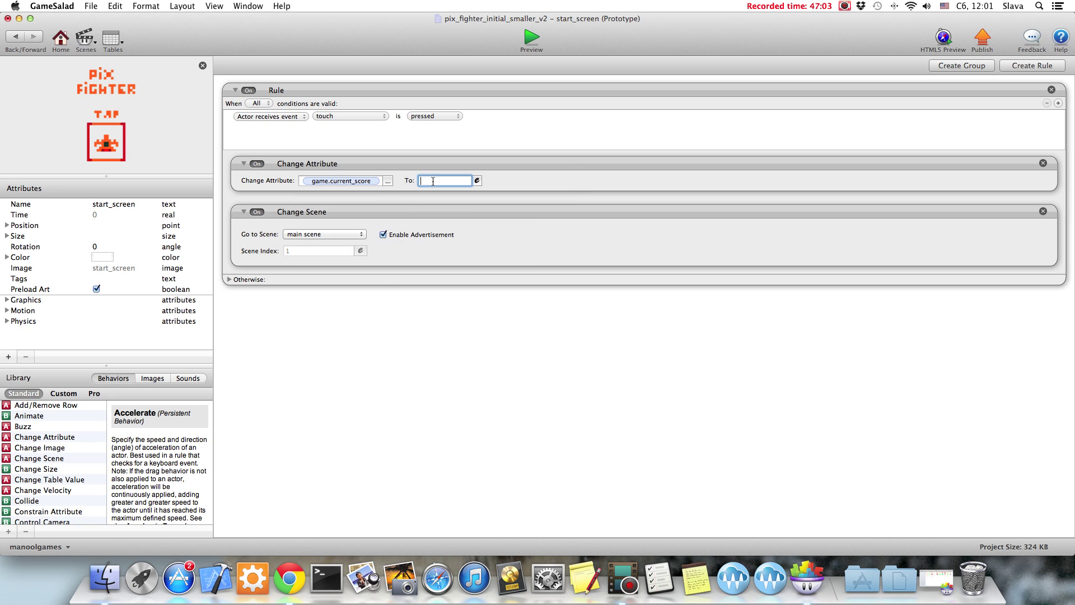
{"action": "left_click", "coordinate": [495, 163]}
{"action": "left_click", "coordinate": [499, 213]}
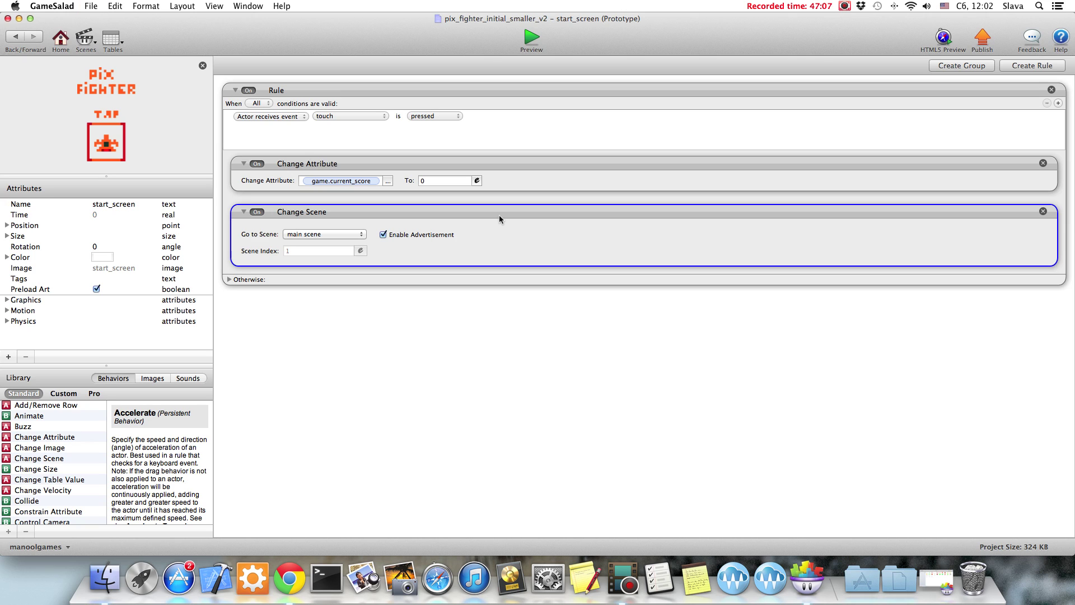
- Preview the game again and play until game over to check the score and best score
{"action": "left_click", "coordinate": [531, 38]}
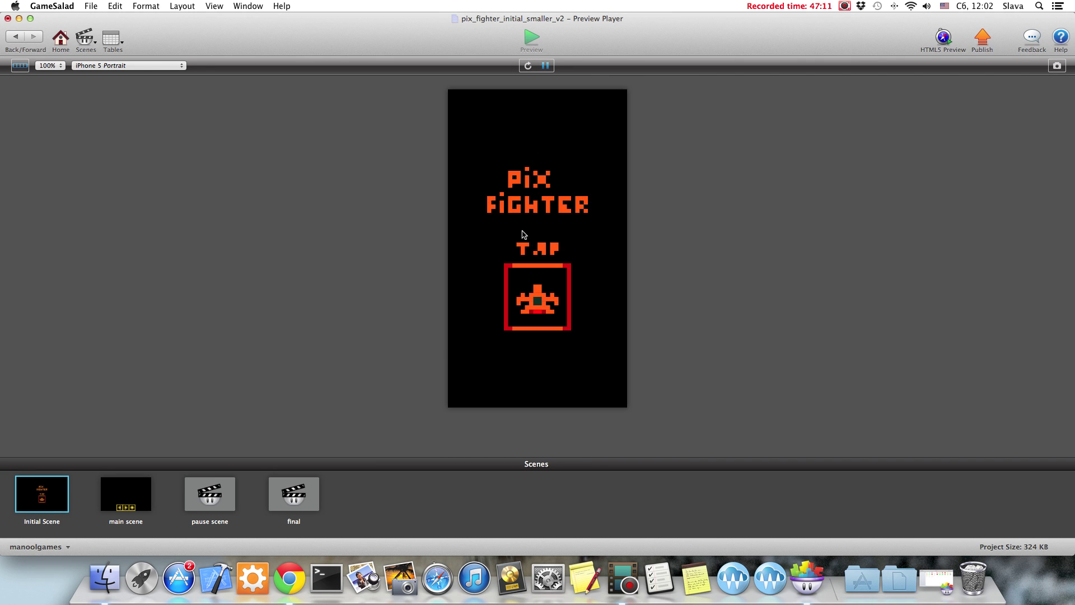
{"action": "left_click", "coordinate": [524, 235]}
{"action": "left_click", "coordinate": [555, 358]}
{"action": "left_click", "coordinate": [472, 374]}
{"action": "left_click", "coordinate": [582, 377]}
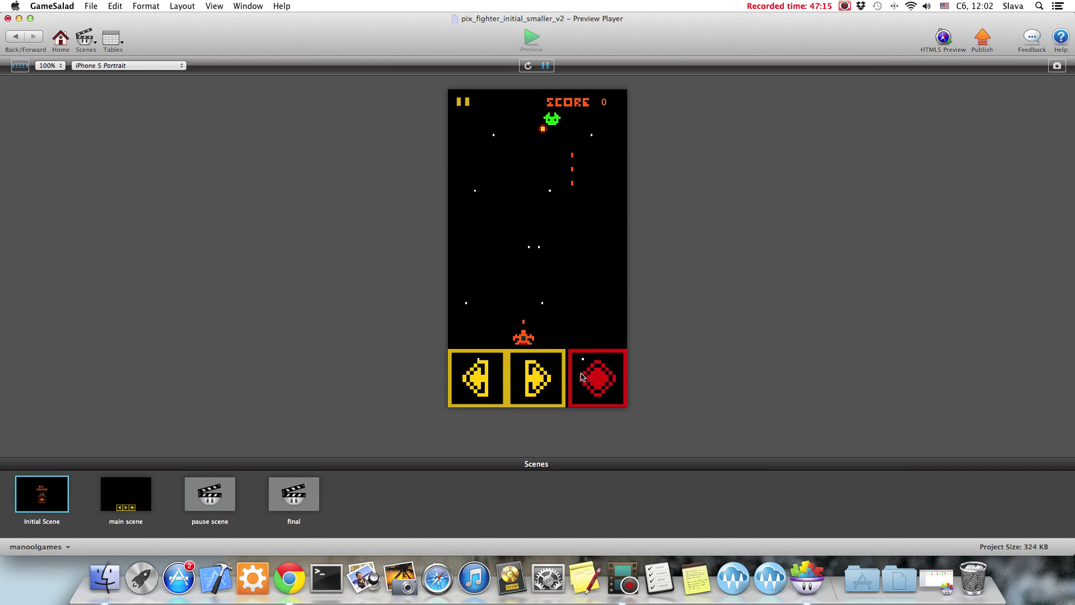
{"action": "left_click", "coordinate": [543, 382]}
{"action": "left_click", "coordinate": [595, 379]}
{"action": "left_click", "coordinate": [476, 380]}
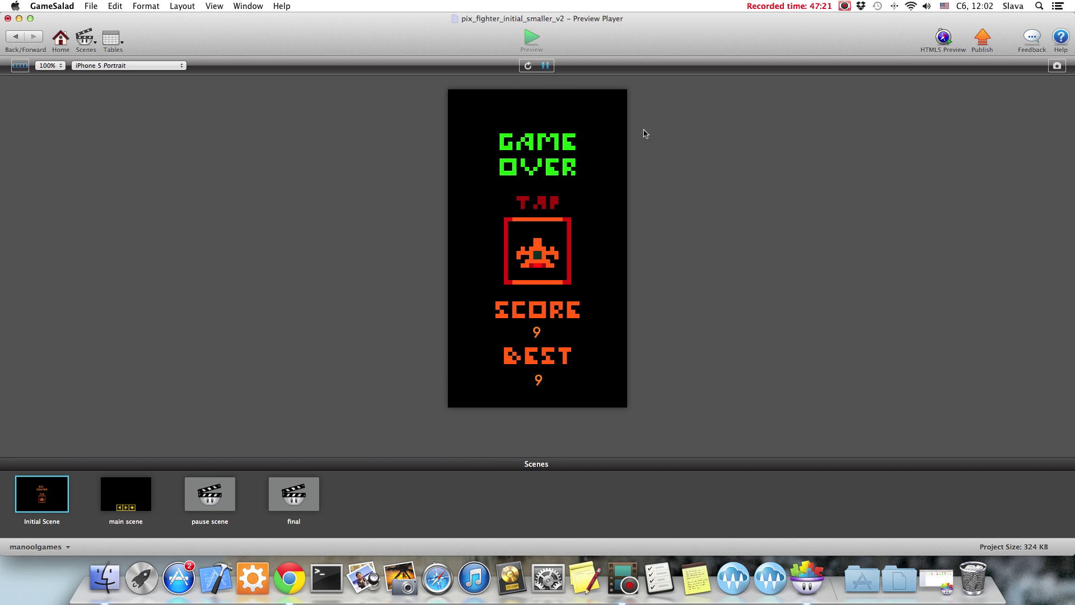
- Restart from the game-over scene and play a full second round to check the score reset and best-score update
{"action": "left_click", "coordinate": [515, 218]}
{"action": "left_click", "coordinate": [539, 296]}
{"action": "left_click", "coordinate": [536, 378]}
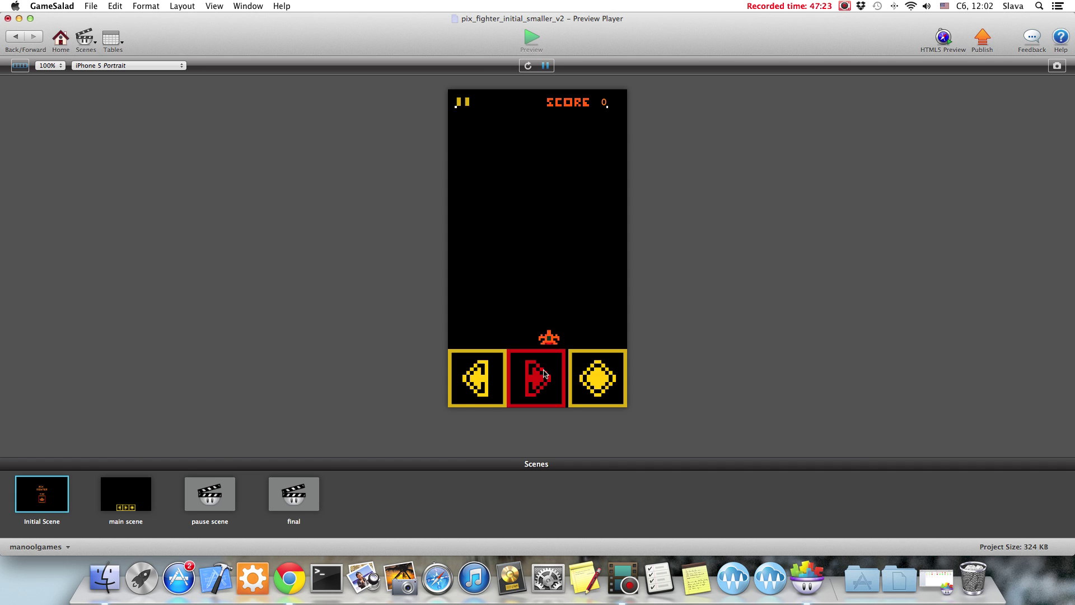
{"action": "left_click", "coordinate": [597, 370]}
{"action": "left_click", "coordinate": [475, 378]}
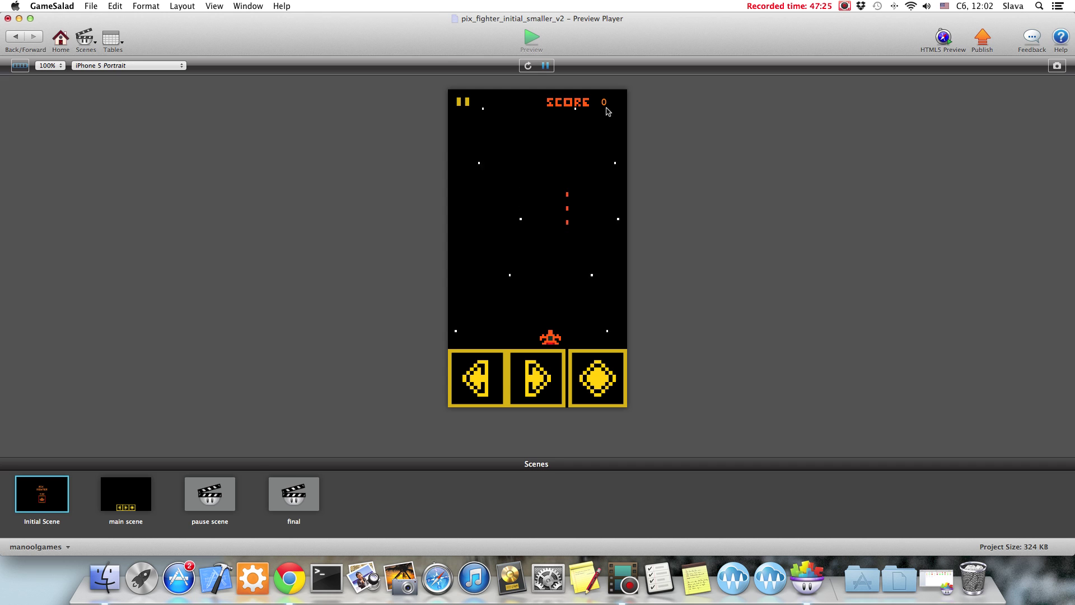
{"action": "left_click", "coordinate": [500, 384]}
{"action": "left_click", "coordinate": [579, 374]}
{"action": "left_click", "coordinate": [516, 381]}
{"action": "left_click", "coordinate": [534, 378]}
{"action": "left_click", "coordinate": [603, 376]}
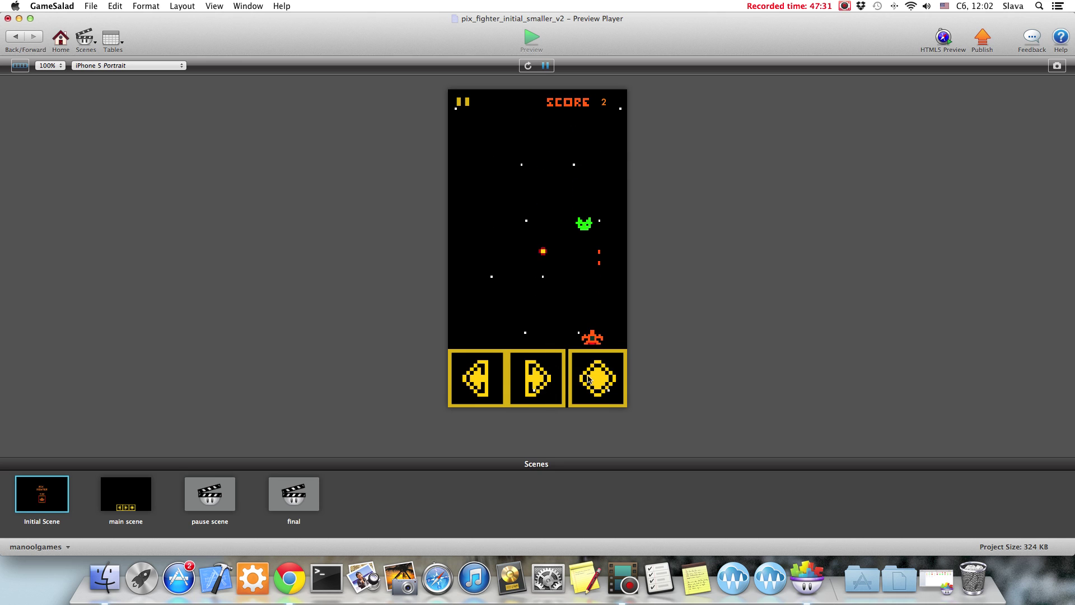
{"action": "left_click", "coordinate": [548, 381]}
{"action": "left_click", "coordinate": [476, 380]}
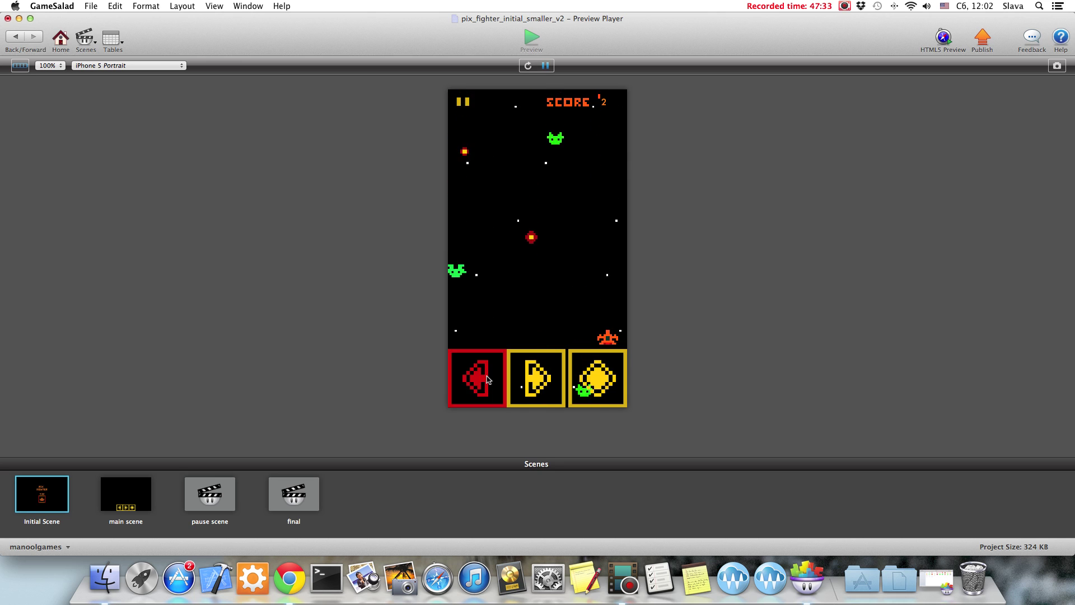
{"action": "left_click", "coordinate": [608, 385]}
{"action": "left_click", "coordinate": [537, 381]}
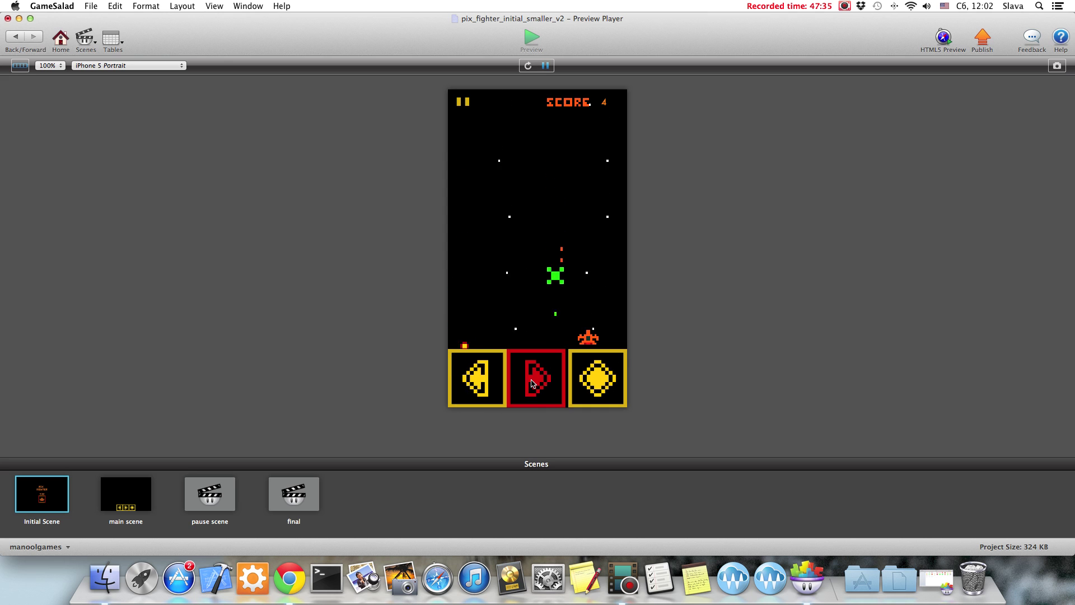
{"action": "left_click", "coordinate": [453, 382]}
{"action": "left_click", "coordinate": [536, 381]}
{"action": "left_click", "coordinate": [483, 380]}
{"action": "left_click", "coordinate": [598, 381]}
{"action": "left_click", "coordinate": [521, 384]}
{"action": "left_click", "coordinate": [522, 384]}
{"action": "left_click", "coordinate": [503, 385]}
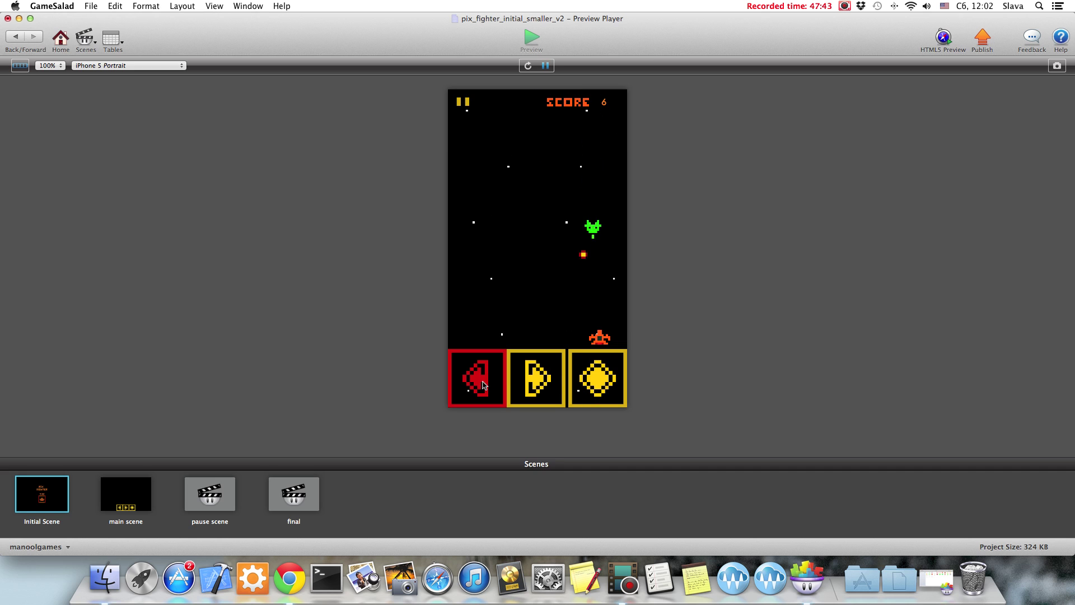
{"action": "left_click", "coordinate": [600, 384]}
{"action": "left_click", "coordinate": [536, 381]}
{"action": "left_click", "coordinate": [597, 381]}
{"action": "left_click", "coordinate": [498, 381]}
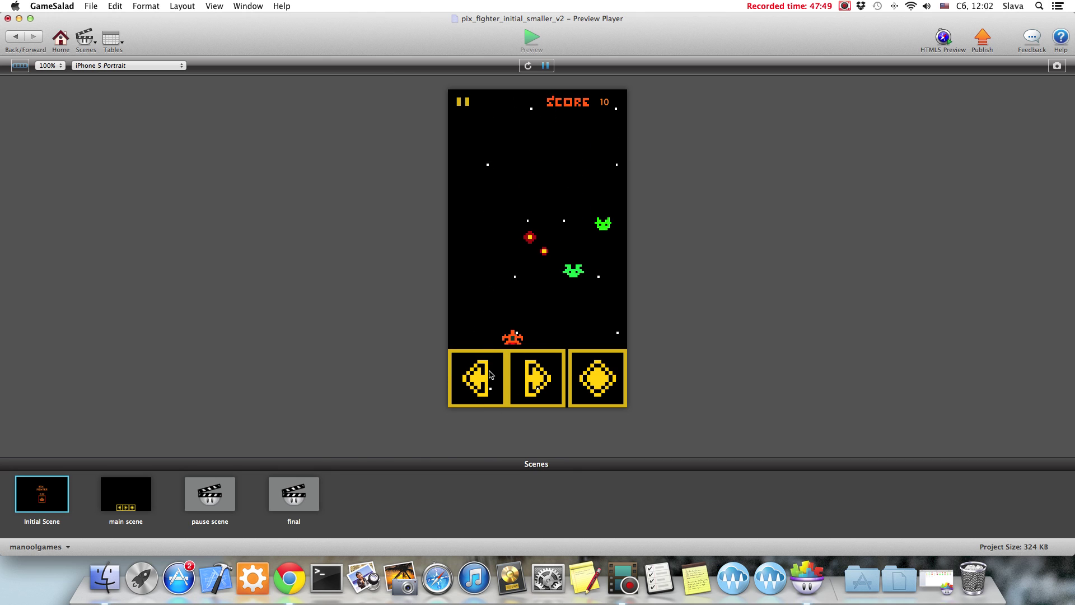
{"action": "left_click", "coordinate": [506, 373]}
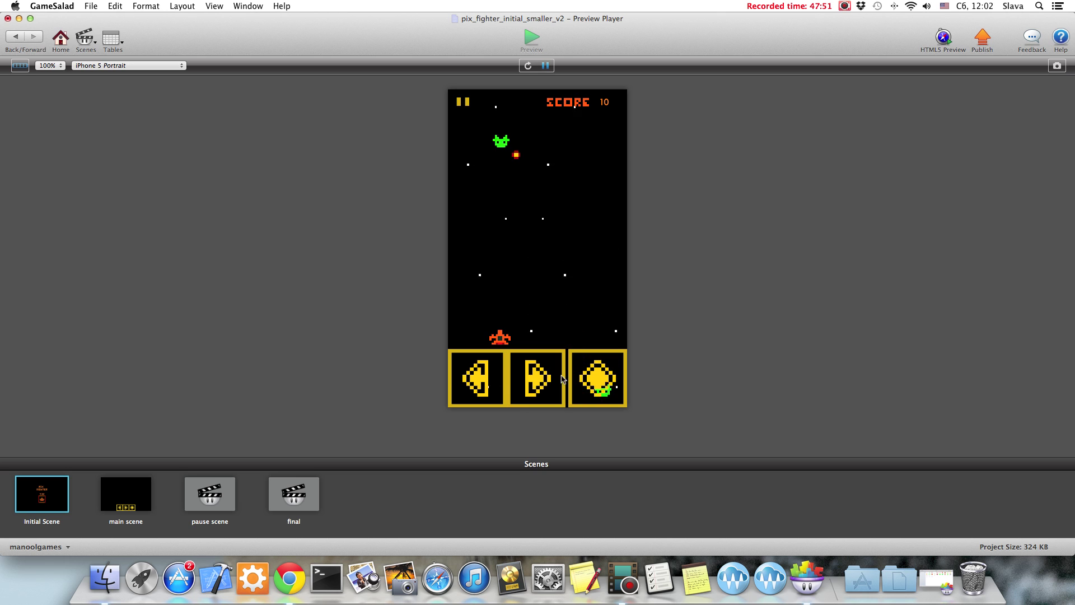
{"action": "left_click", "coordinate": [482, 378]}
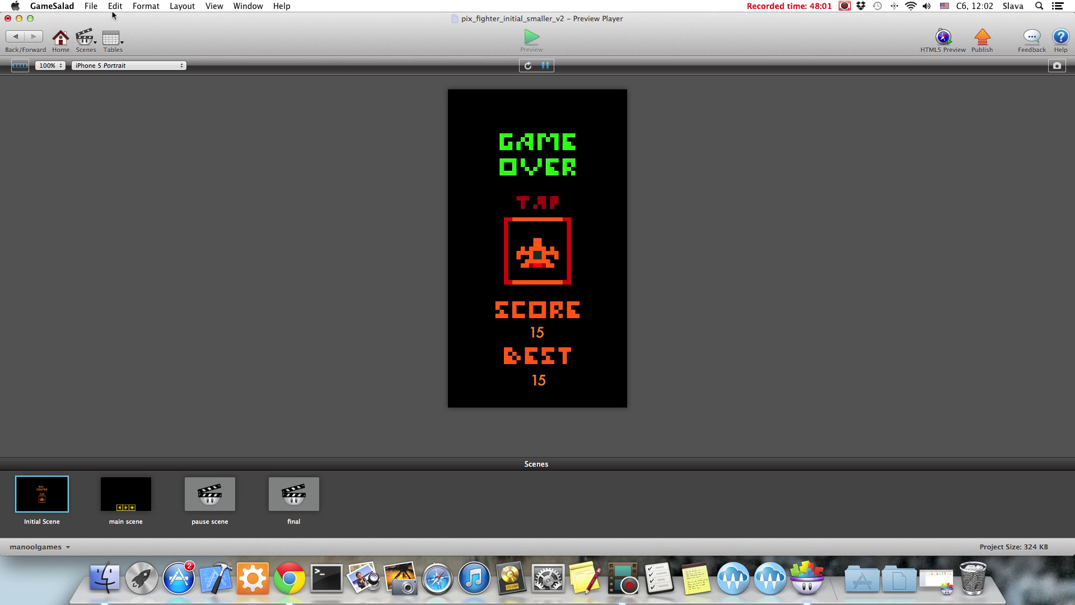
- Restart the game once more to check the score reset, and return from the preview to the start_screen actor
{"action": "left_click", "coordinate": [510, 193]}
{"action": "left_click", "coordinate": [463, 166]}
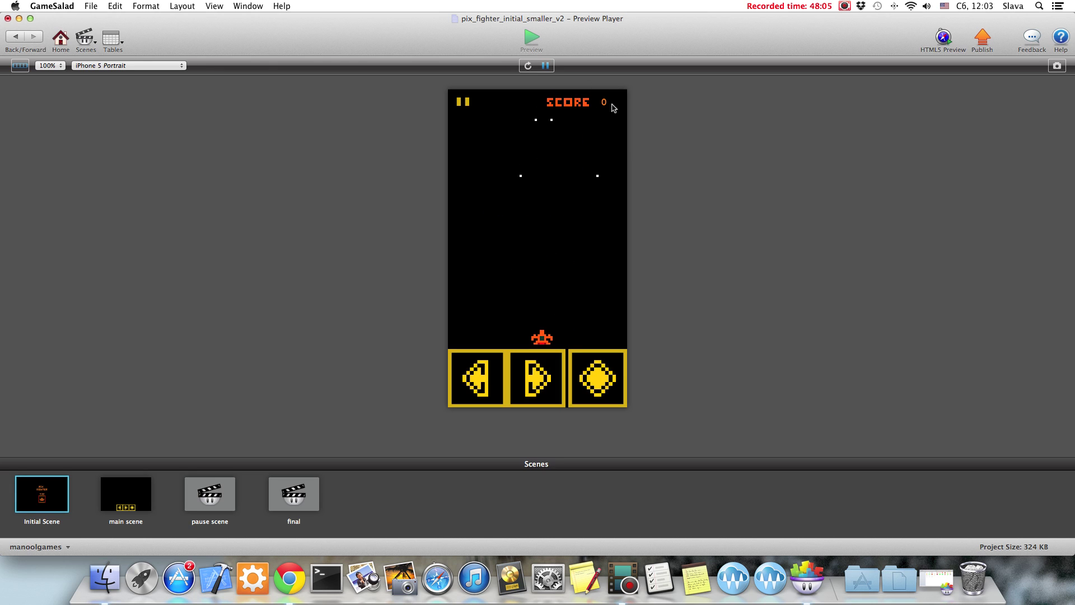
{"action": "left_click", "coordinate": [23, 38]}
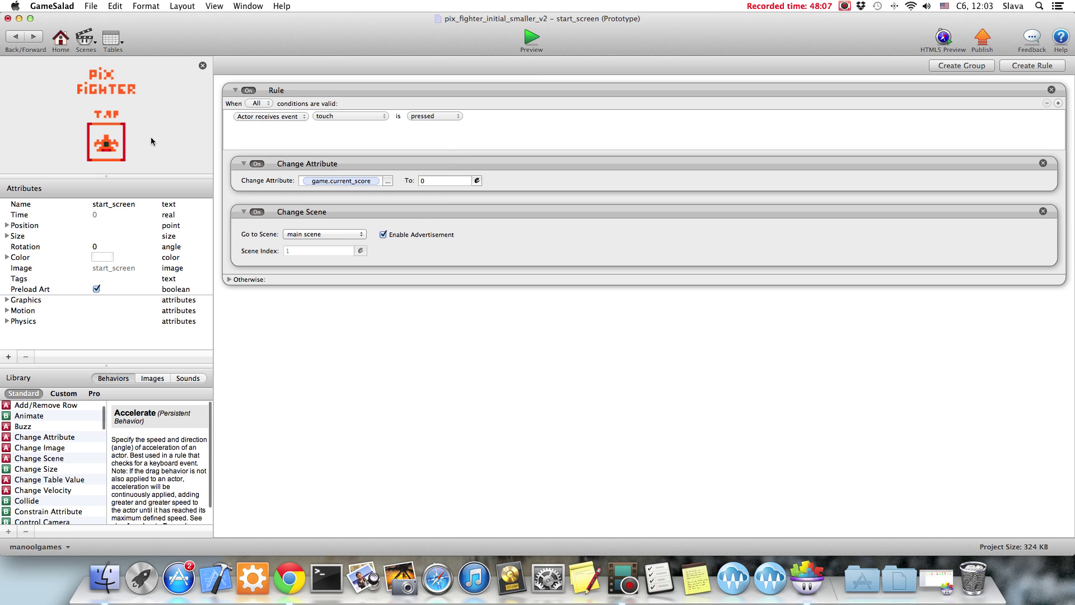
- Open the ship bullet actor and add a new rule to it
{"action": "left_click", "coordinate": [9, 35]}
{"action": "scroll", "coordinate": [150, 205], "scroll_direction": "down", "scroll_amount": 5}
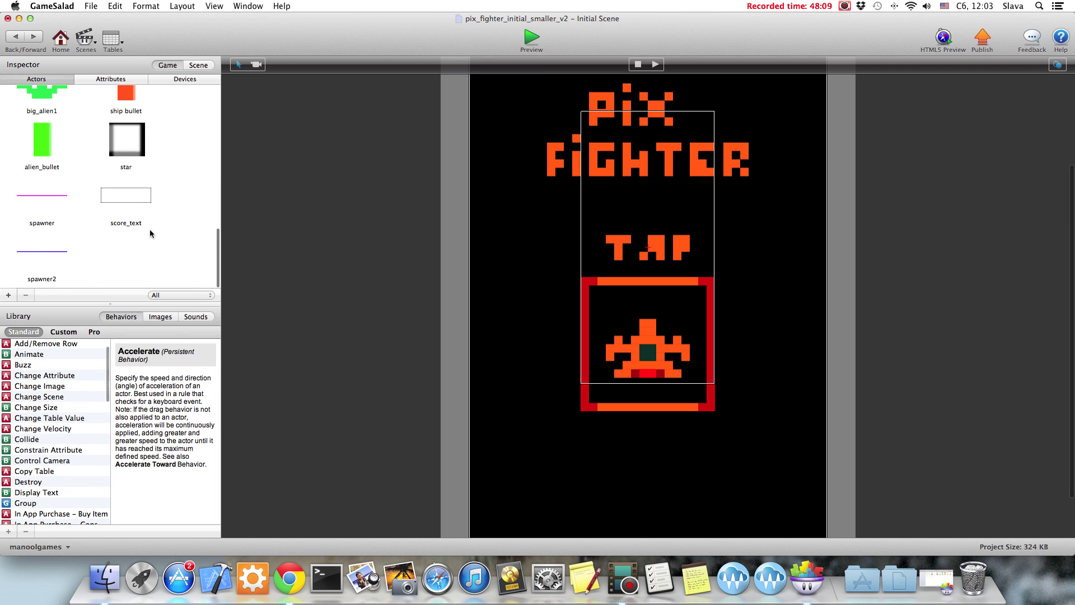
{"action": "scroll", "coordinate": [140, 161], "scroll_direction": "up", "scroll_amount": 3}
{"action": "double_click", "coordinate": [126, 201]}
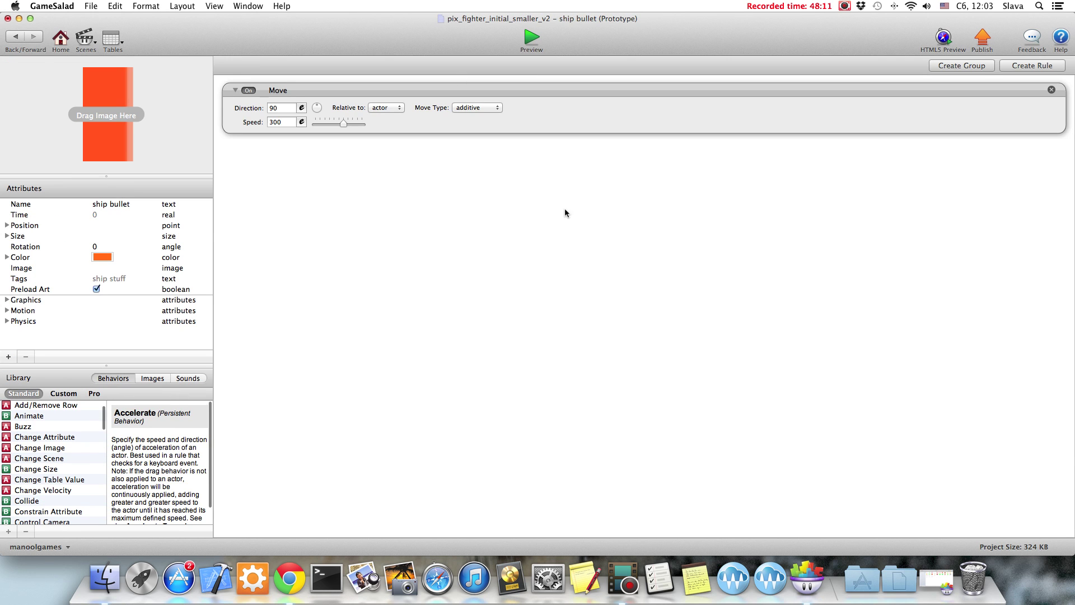
{"action": "left_click", "coordinate": [1032, 66]}
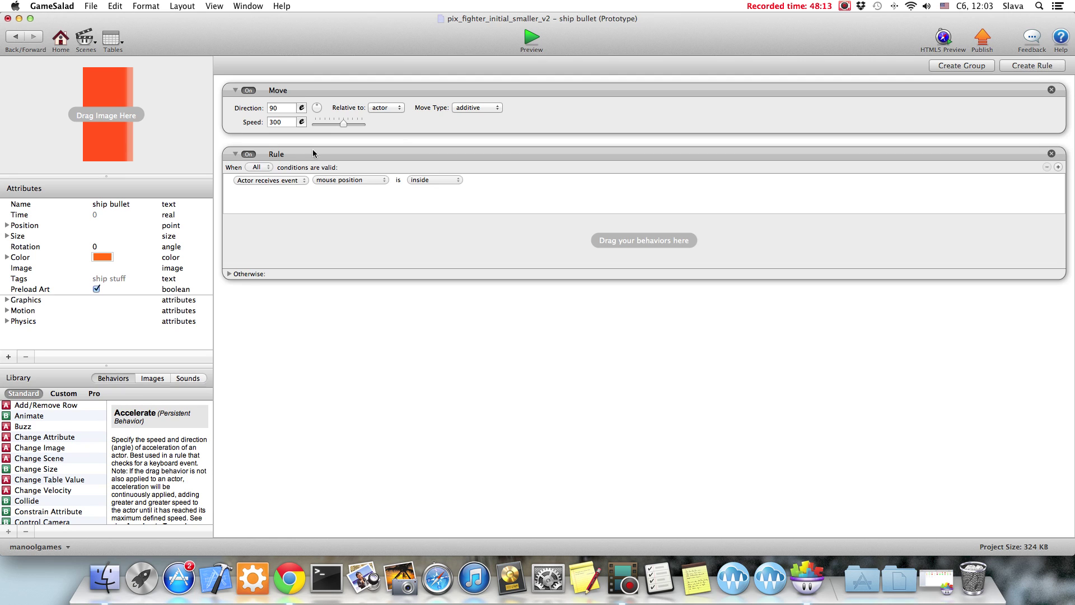
- Make the new rule trigger when the bullet overlaps or collides with an actor tagged enemies, and add a Destroy behavior to it
{"action": "left_click", "coordinate": [350, 180]}
{"action": "left_click", "coordinate": [345, 197]}
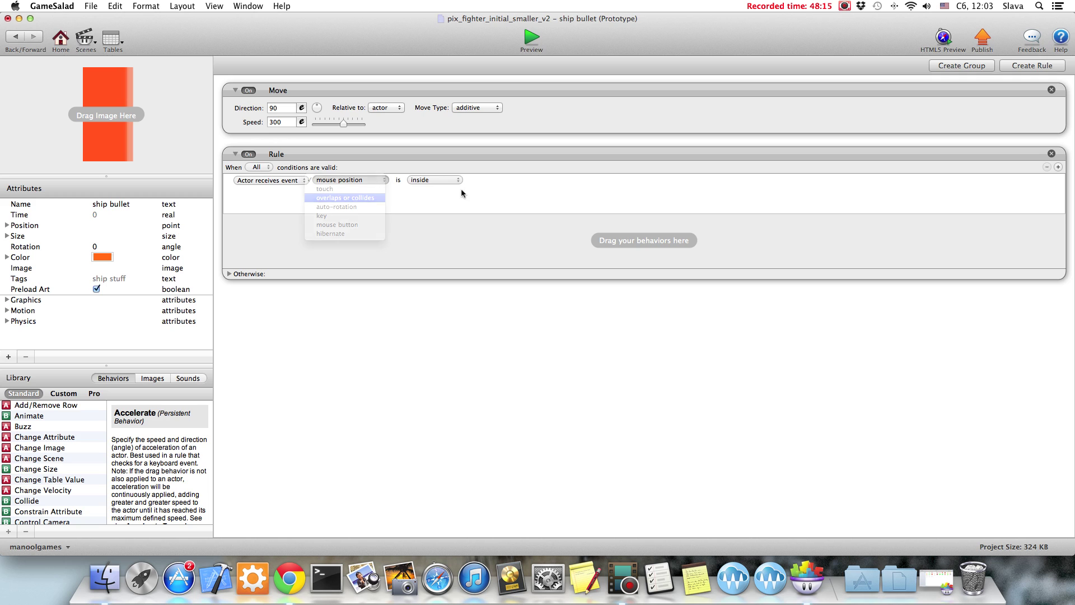
{"action": "left_click", "coordinate": [434, 180]}
{"action": "left_click", "coordinate": [436, 189]}
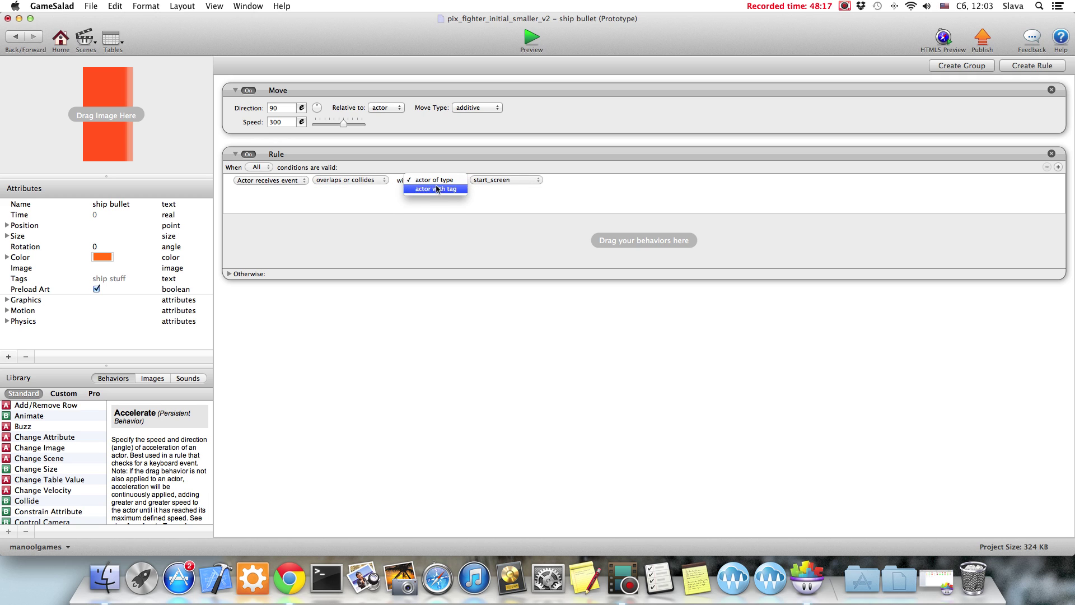
{"action": "left_click", "coordinate": [503, 180]}
{"action": "left_click", "coordinate": [609, 180]}
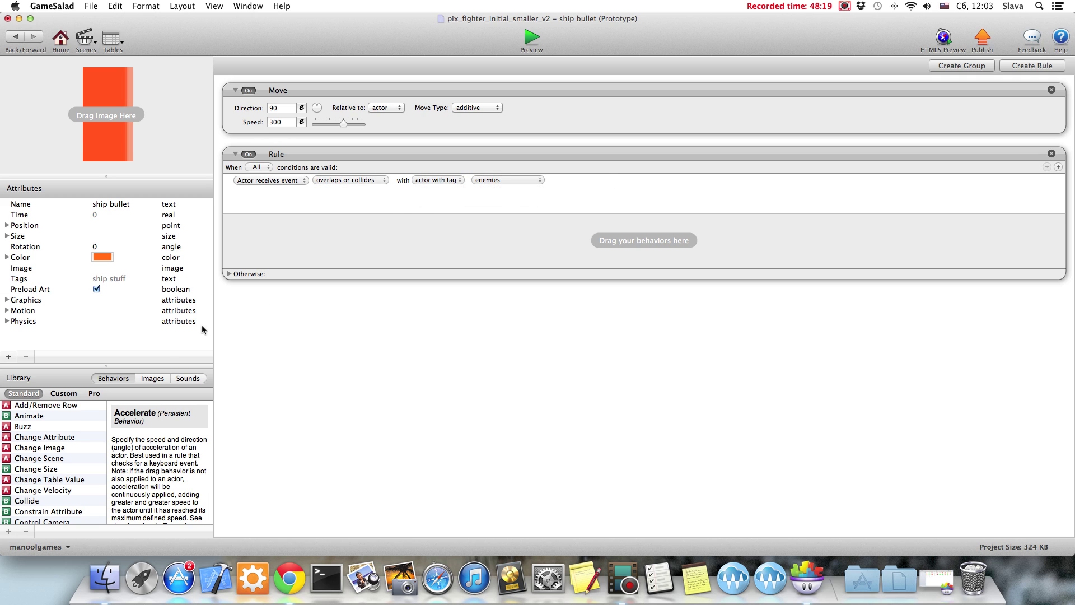
{"action": "scroll", "coordinate": [57, 484], "scroll_direction": "down", "scroll_amount": 3}
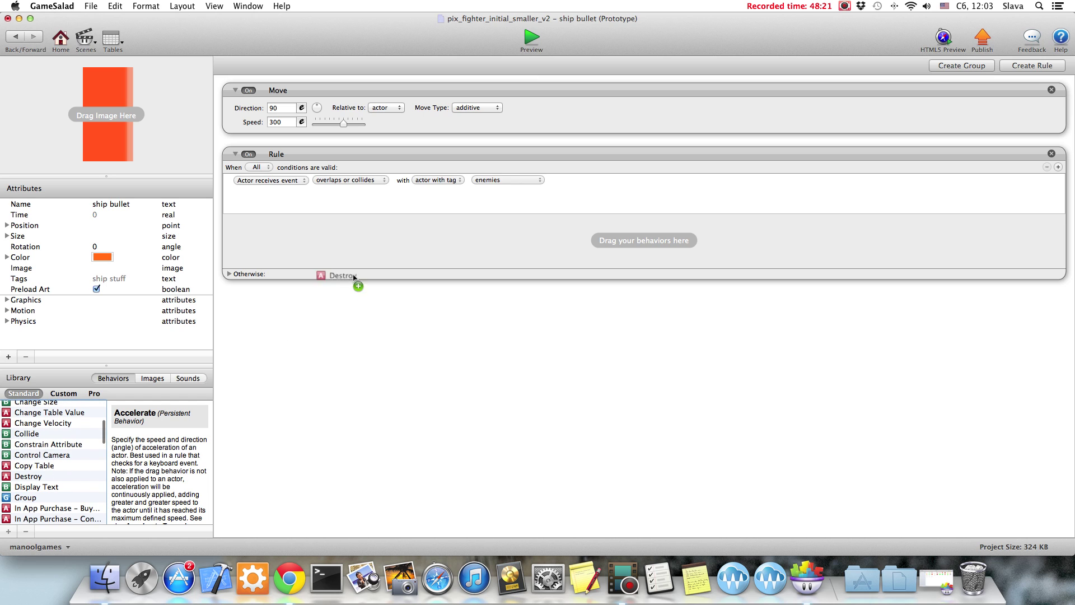
{"action": "left_click_drag", "start_coordinate": [354, 275], "coordinate": [360, 250]}
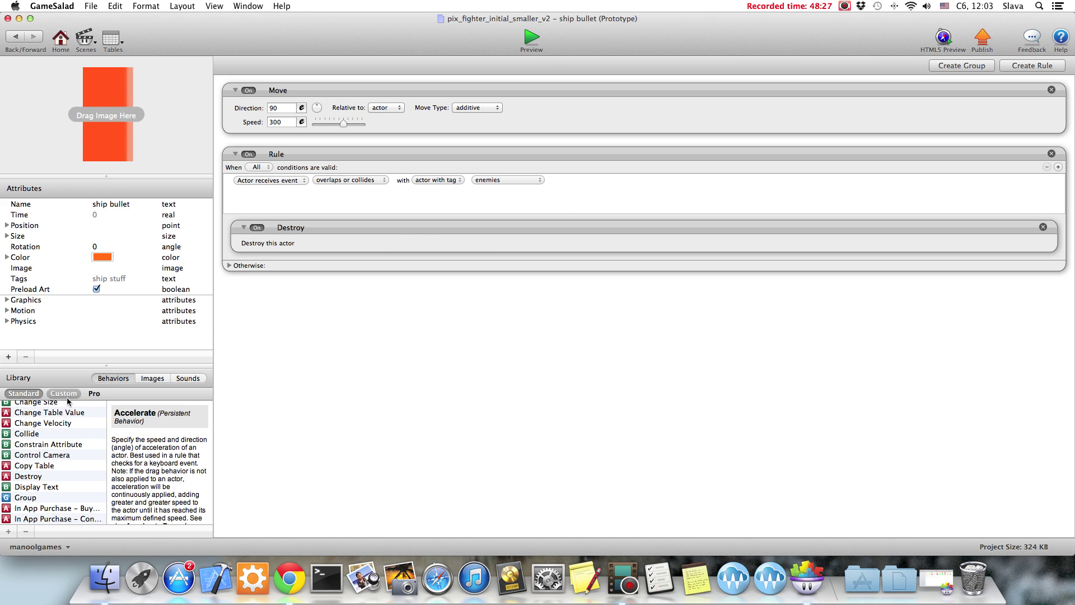
- Review the project's sounds in the library and open the start_screen actor
{"action": "left_click", "coordinate": [155, 379]}
{"action": "left_click", "coordinate": [181, 379]}
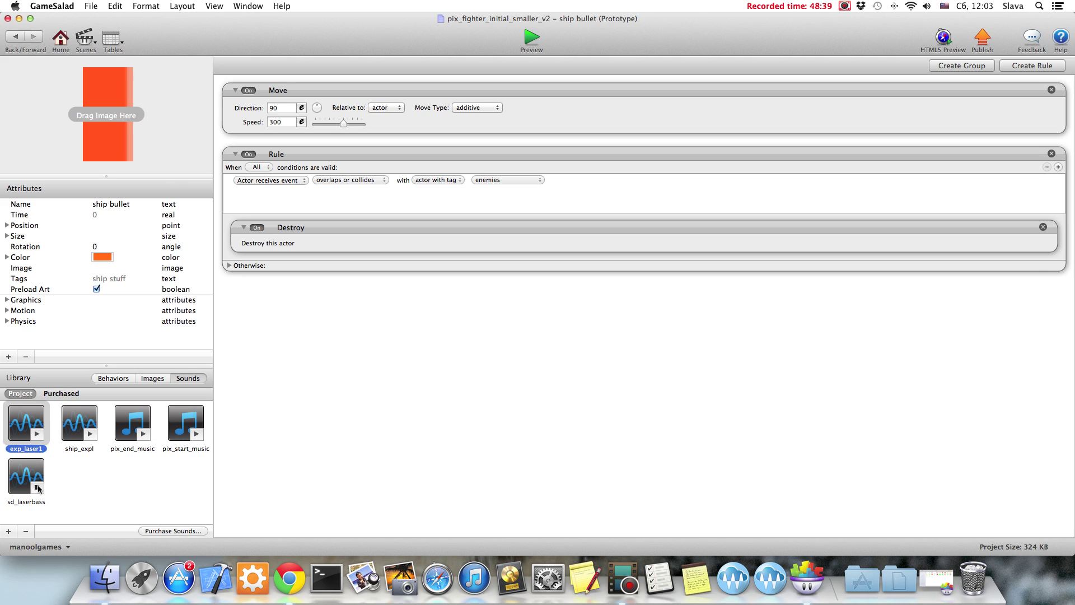
{"action": "key", "text": "super+bracketleft"}
{"action": "scroll", "coordinate": [196, 180], "scroll_direction": "down", "scroll_amount": 2}
{"action": "scroll", "coordinate": [197, 180], "scroll_direction": "up", "scroll_amount": 2}
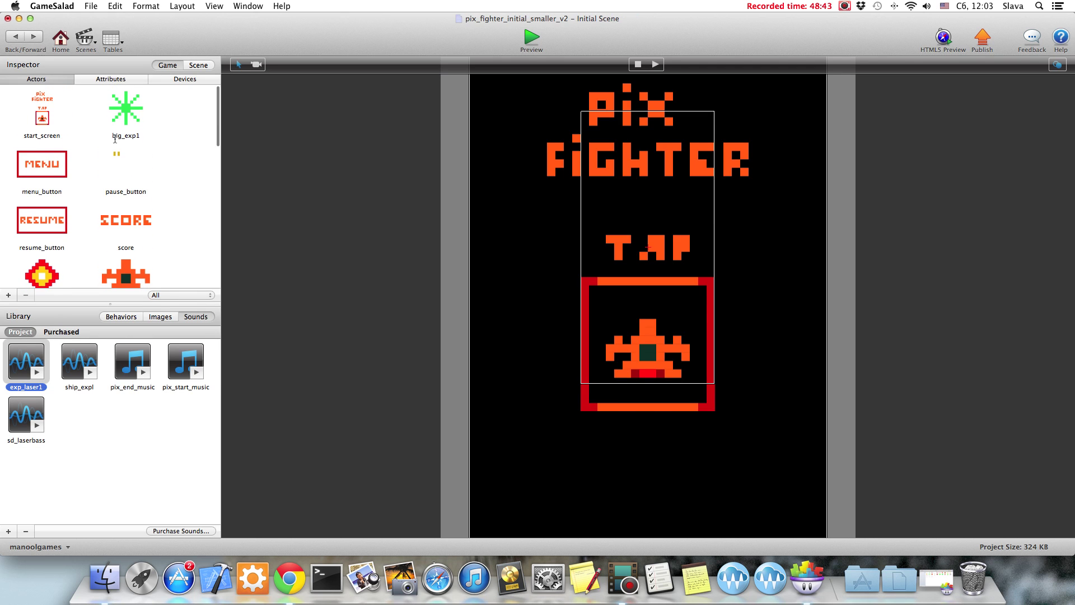
{"action": "double_click", "coordinate": [53, 111]}
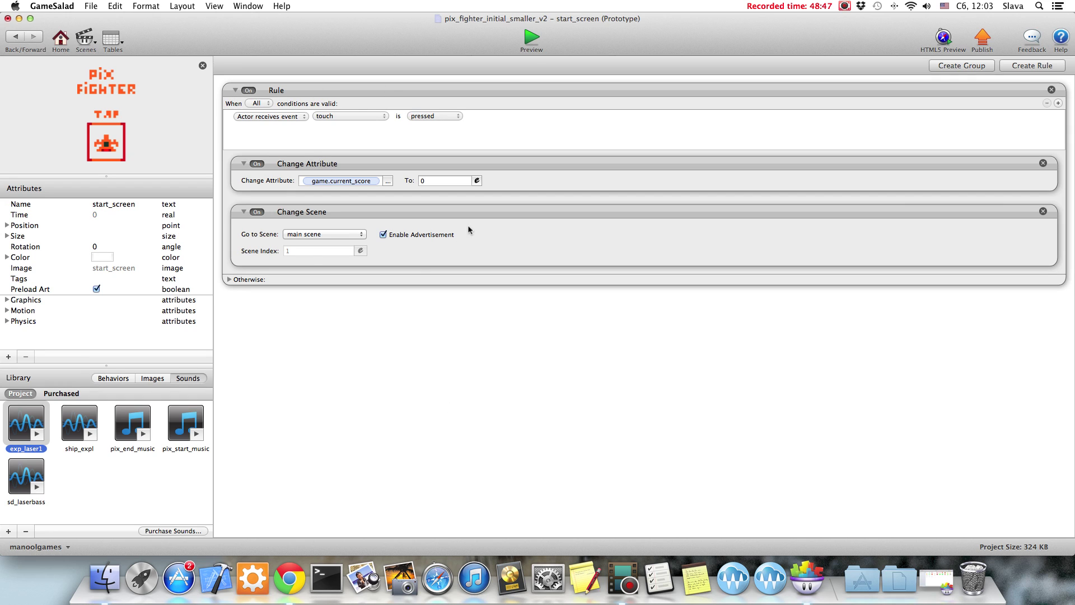
- Add a Play Music behavior outside the touch rule, set to pix_start_music with Loop enabled
{"action": "left_click", "coordinate": [113, 378]}
{"action": "scroll", "coordinate": [45, 477], "scroll_direction": "down", "scroll_amount": 10}
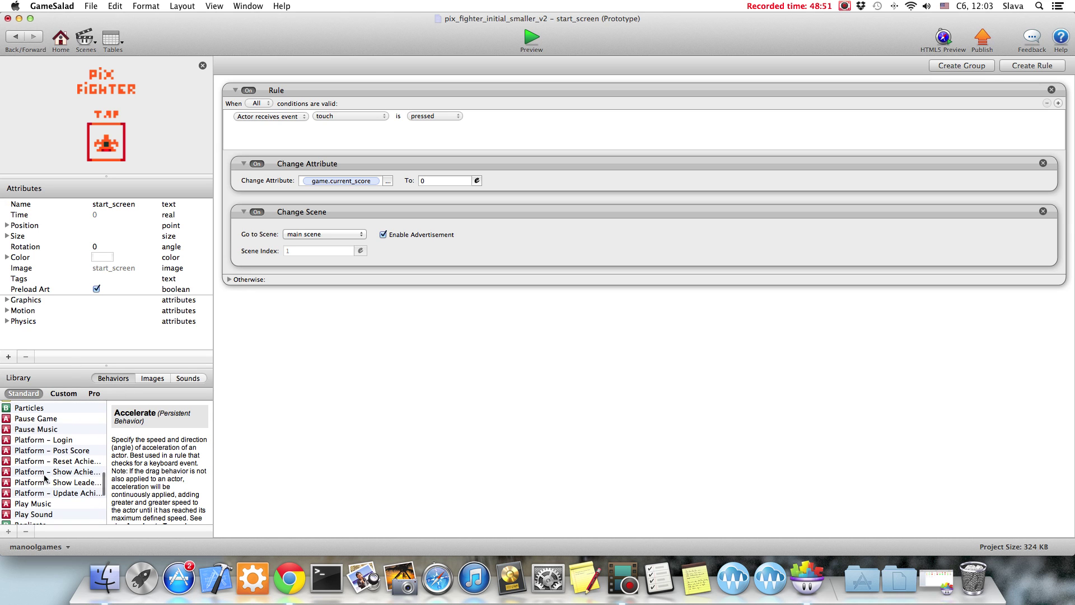
{"action": "left_click_drag", "start_coordinate": [44, 501], "coordinate": [389, 368]}
{"action": "left_click", "coordinate": [300, 323]}
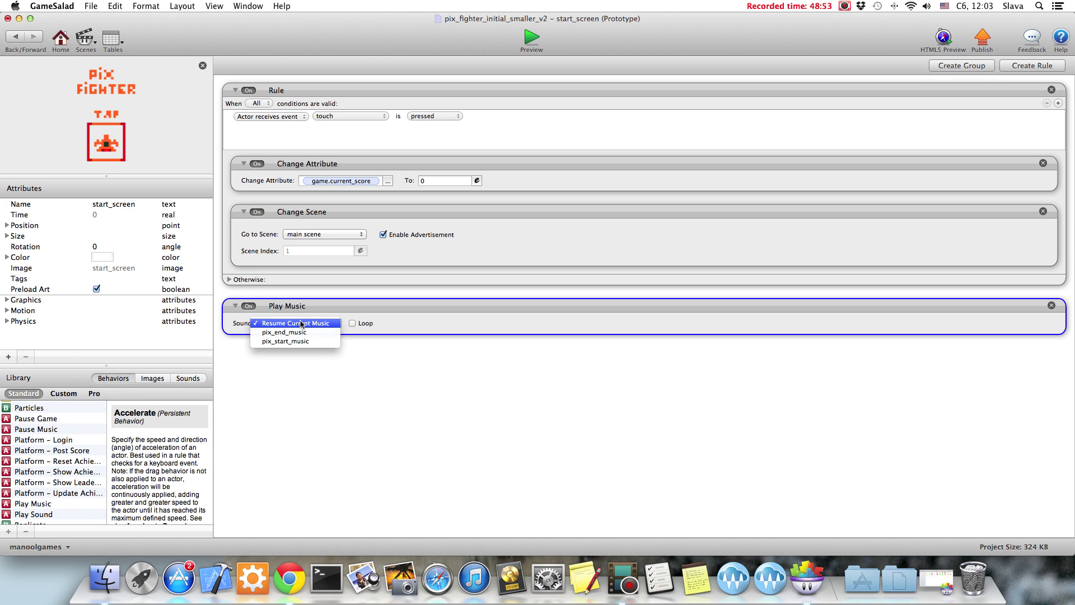
{"action": "left_click", "coordinate": [288, 338]}
{"action": "left_click", "coordinate": [352, 323]}
- Add a Stop Music behavior to the touch rule, between Change Attribute and Change Scene
{"action": "left_click", "coordinate": [321, 87]}
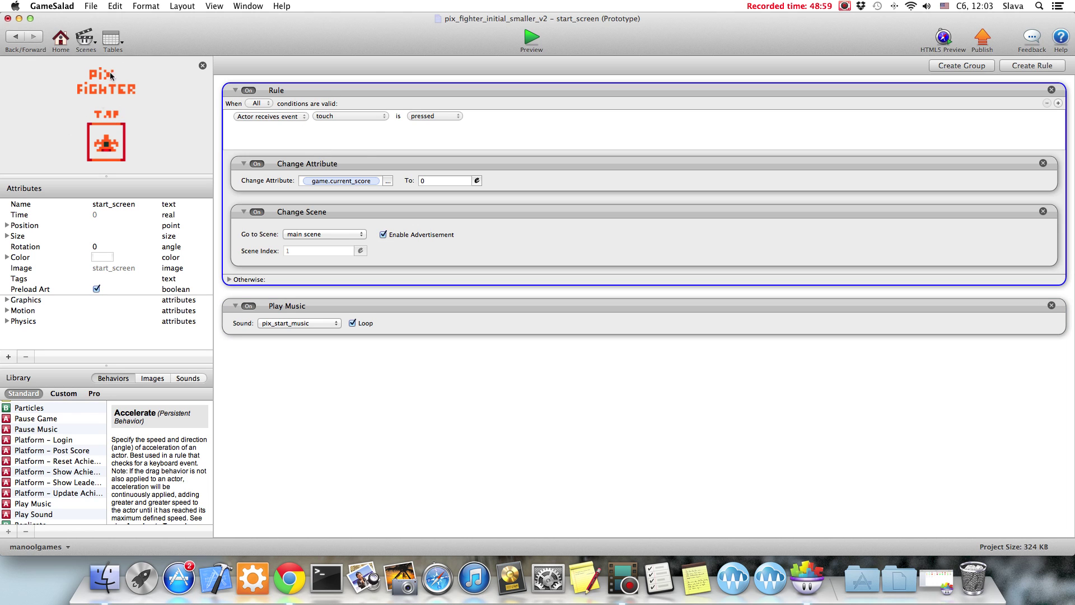
{"action": "scroll", "coordinate": [58, 424], "scroll_direction": "down", "scroll_amount": 5}
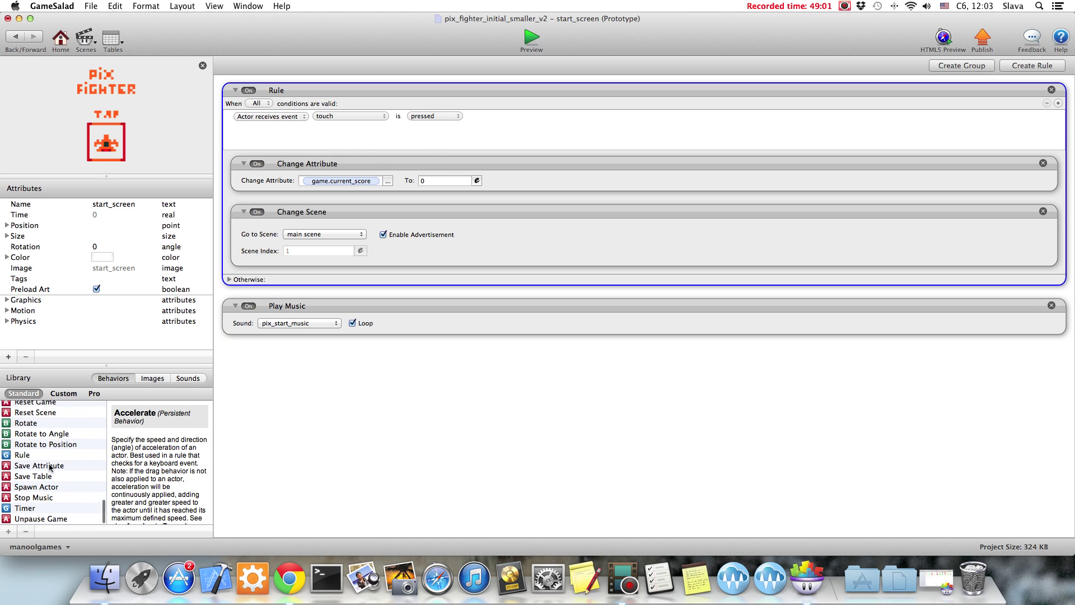
{"action": "left_click_drag", "start_coordinate": [24, 500], "coordinate": [334, 203]}
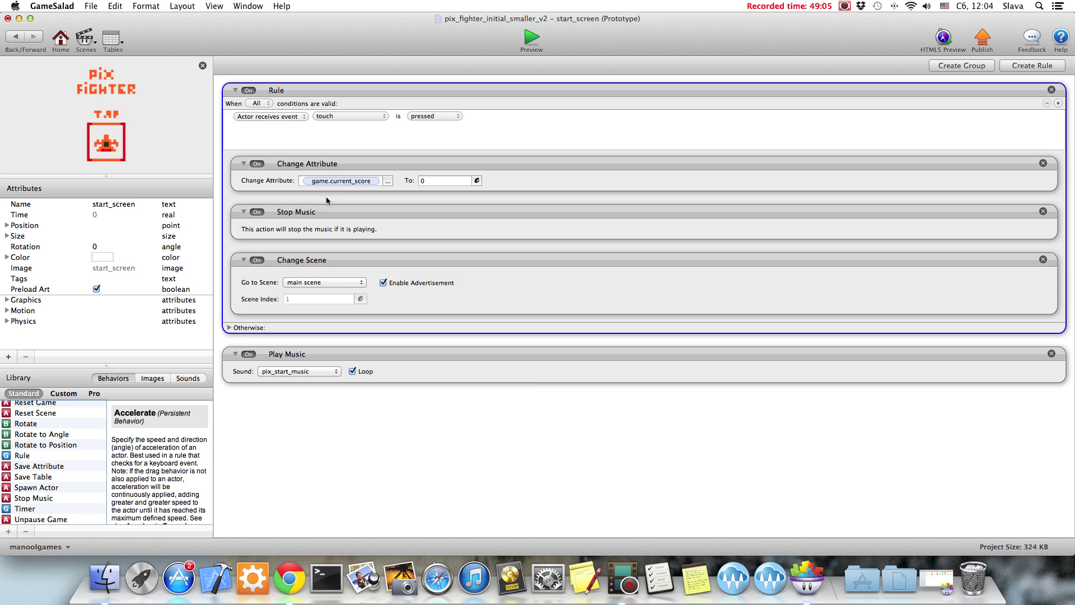
- Preview the game, start a round from the title screen to check the music, and return to the start_screen actor
{"action": "left_click", "coordinate": [537, 37]}
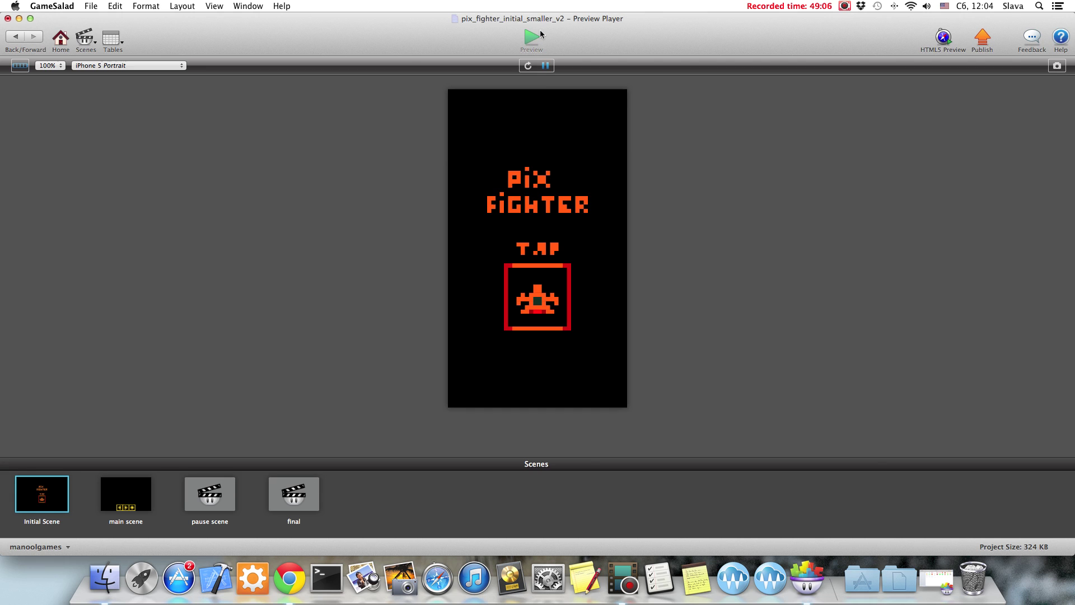
{"action": "left_click", "coordinate": [535, 208]}
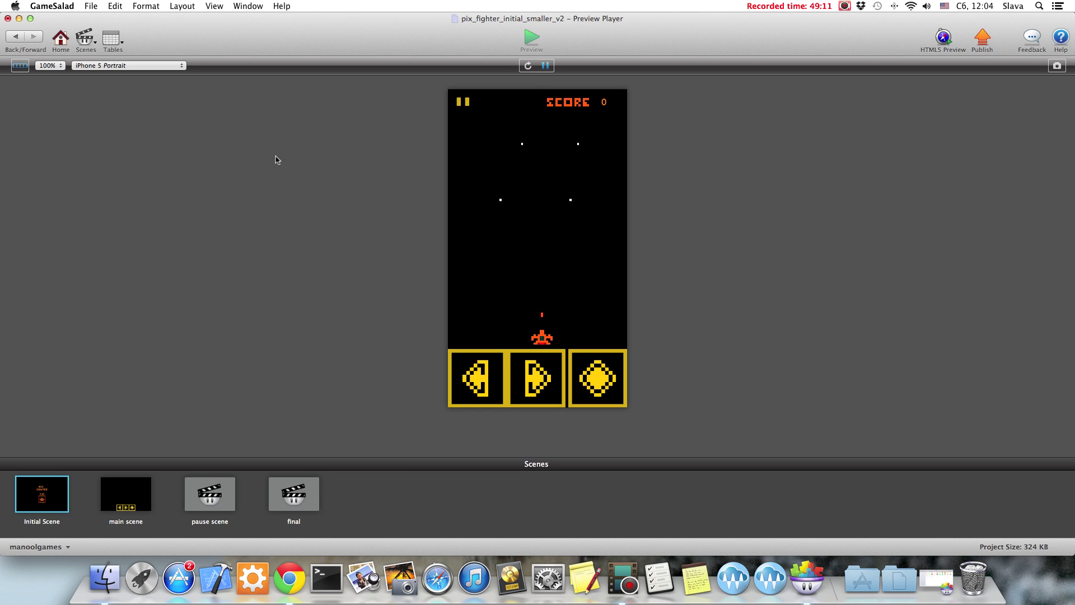
{"action": "left_click", "coordinate": [29, 36]}
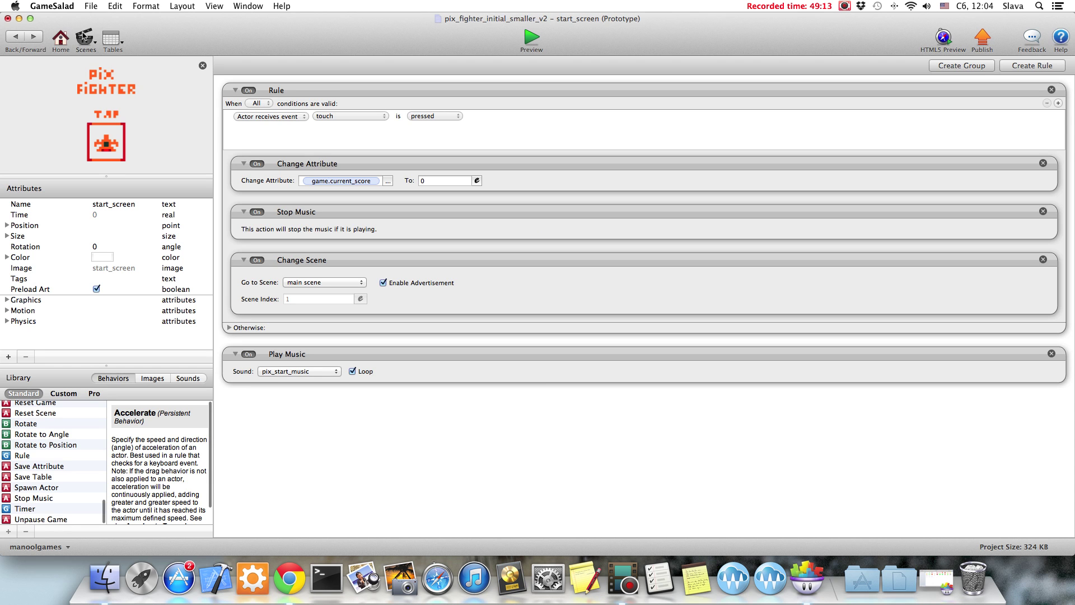
- Switch to the main scene and open the shoot_button actor
{"action": "left_click", "coordinate": [87, 38]}
{"action": "left_click", "coordinate": [135, 71]}
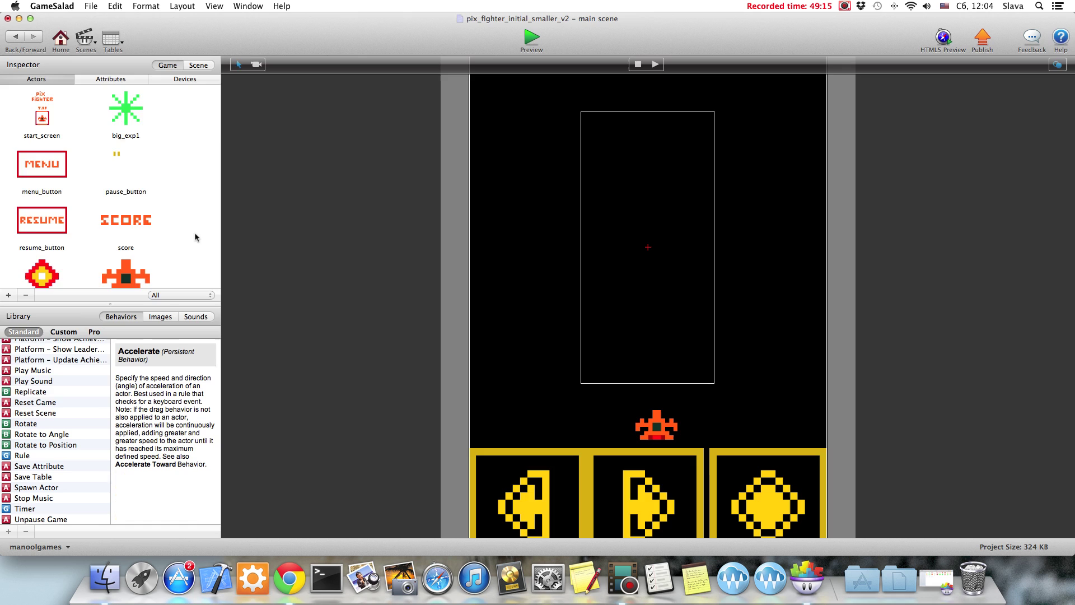
{"action": "scroll", "coordinate": [190, 234], "scroll_direction": "down", "scroll_amount": 5}
{"action": "scroll", "coordinate": [189, 231], "scroll_direction": "up", "scroll_amount": 5}
{"action": "scroll", "coordinate": [185, 230], "scroll_direction": "down", "scroll_amount": 2}
{"action": "double_click", "coordinate": [43, 239]}
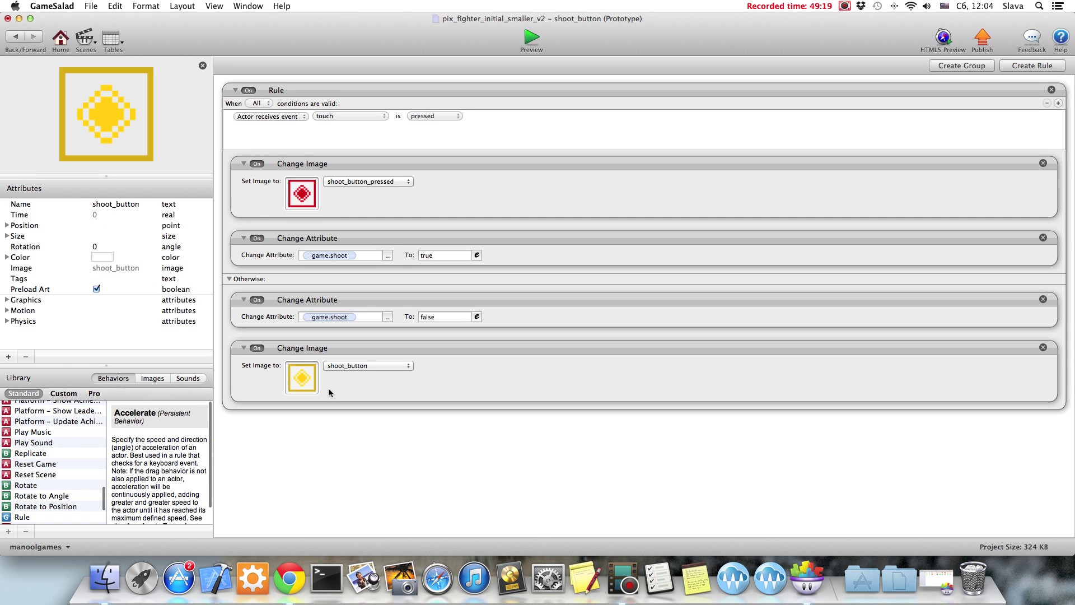
- Add a Play Sound behavior using sd_laserbass at the start of the shoot button's touch rule, before Change Image
{"action": "scroll", "coordinate": [47, 482], "scroll_direction": "down", "scroll_amount": 5}
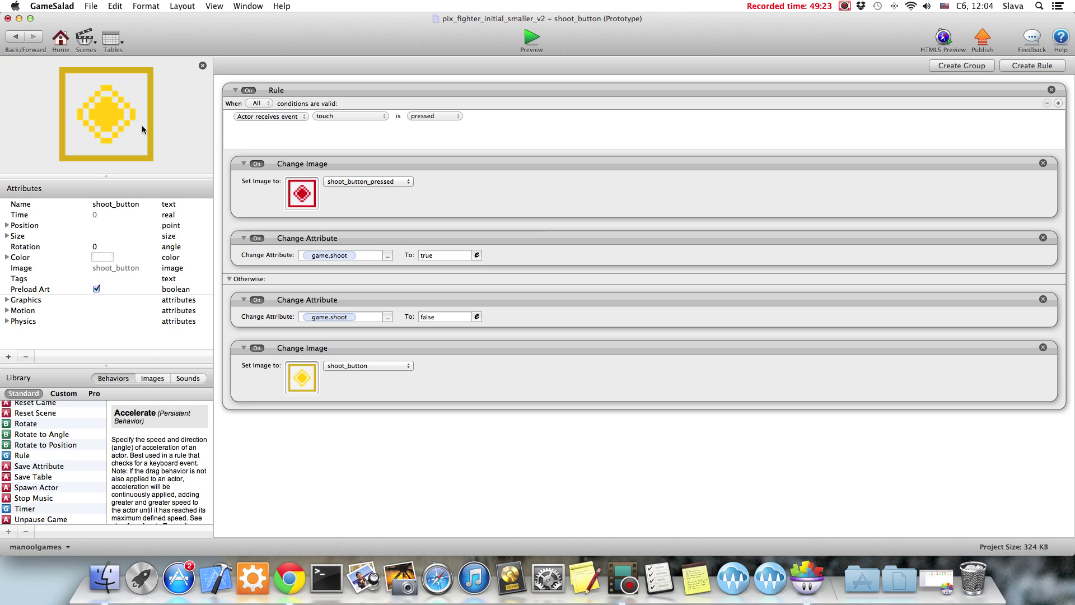
{"action": "scroll", "coordinate": [52, 481], "scroll_direction": "up", "scroll_amount": 3}
{"action": "left_click_drag", "start_coordinate": [34, 443], "coordinate": [343, 171]}
{"action": "left_click", "coordinate": [325, 181]}
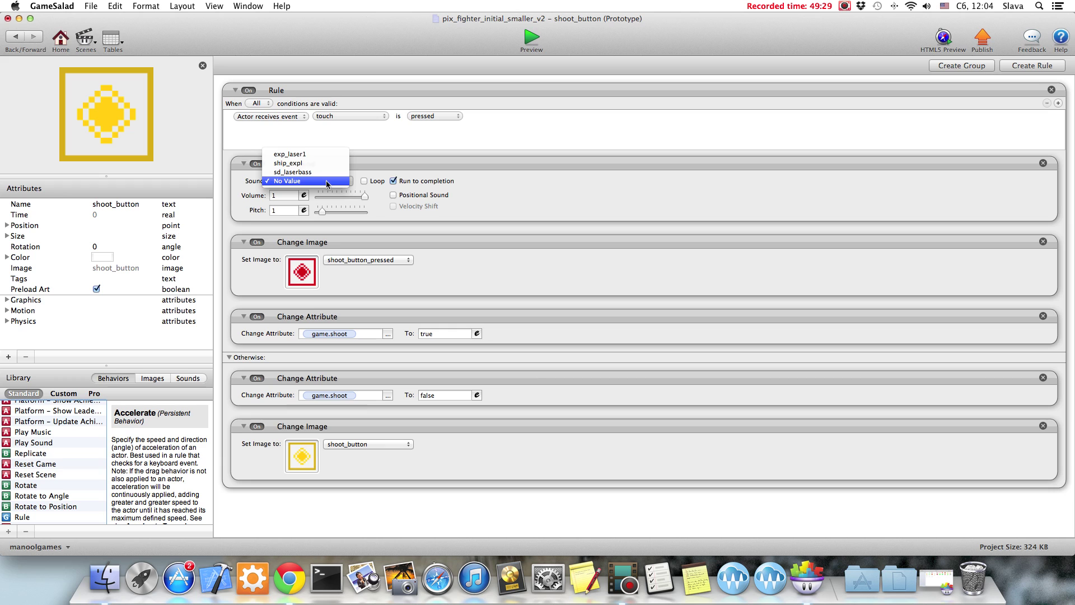
{"action": "left_click", "coordinate": [292, 176]}
{"action": "left_click", "coordinate": [314, 168]}
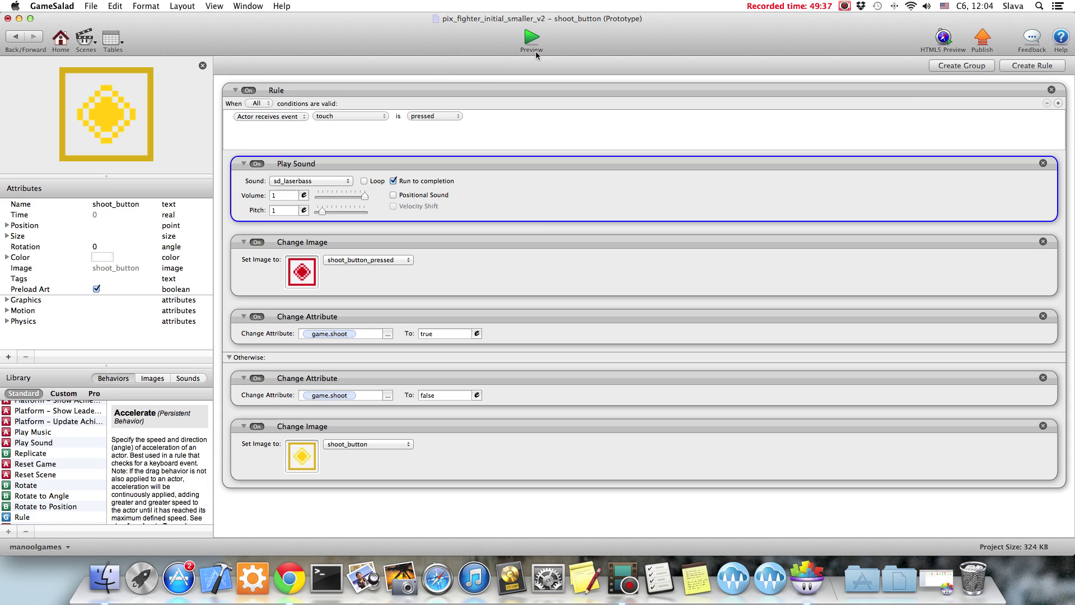
- Preview the game, fire several shots to check the laser sound, and return to the main scene
{"action": "key", "text": "super+Return"}
{"action": "left_click", "coordinate": [597, 369]}
{"action": "left_click", "coordinate": [596, 370]}
{"action": "left_click", "coordinate": [598, 374]}
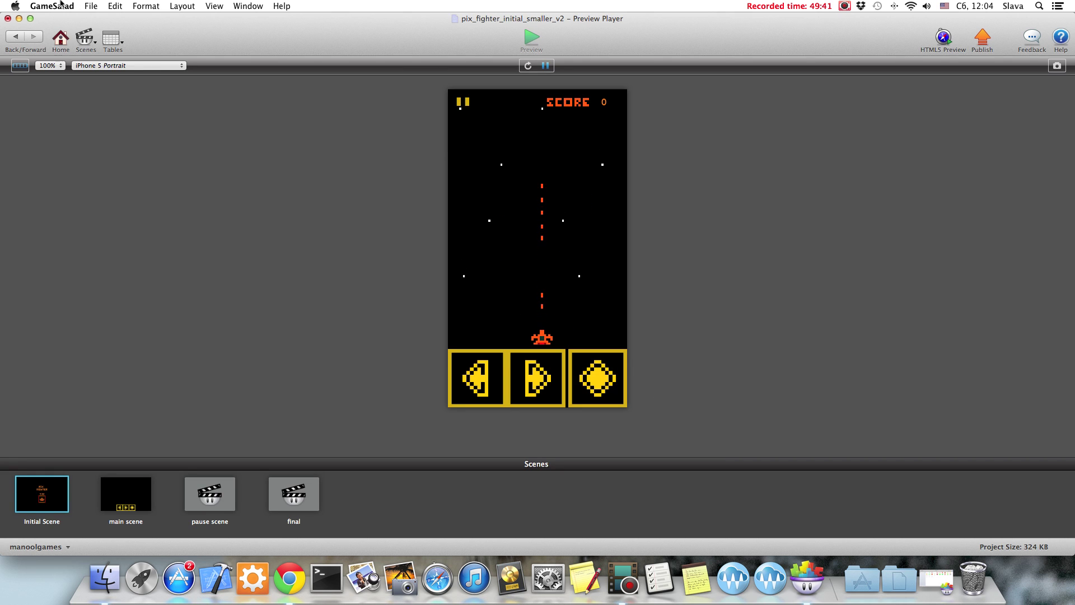
{"action": "left_click", "coordinate": [11, 39]}
{"action": "left_click", "coordinate": [15, 39]}
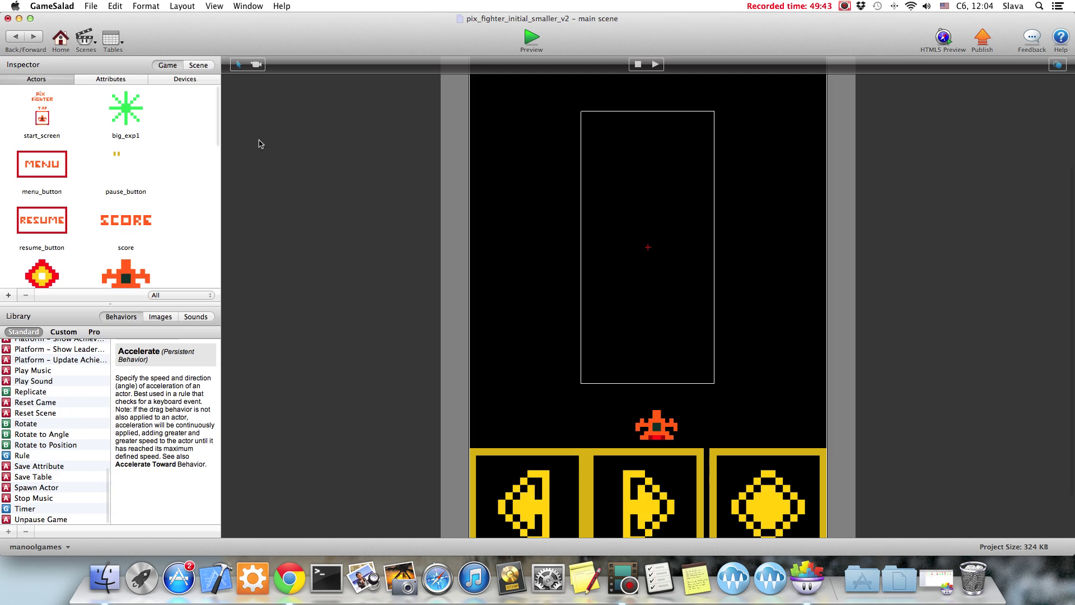
- In the ship1 actor's Rule destruction, add a Play Sound behavior using ship_expl before Spawn Actor
{"action": "scroll", "coordinate": [168, 168], "scroll_direction": "down", "scroll_amount": 5}
{"action": "double_click", "coordinate": [129, 149]}
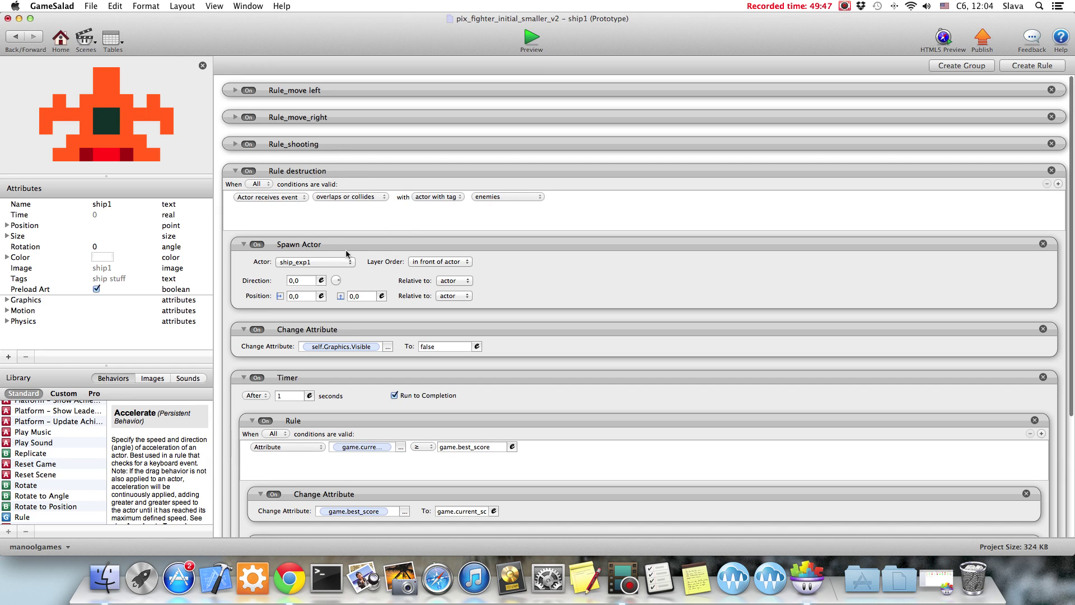
{"action": "left_click", "coordinate": [349, 248]}
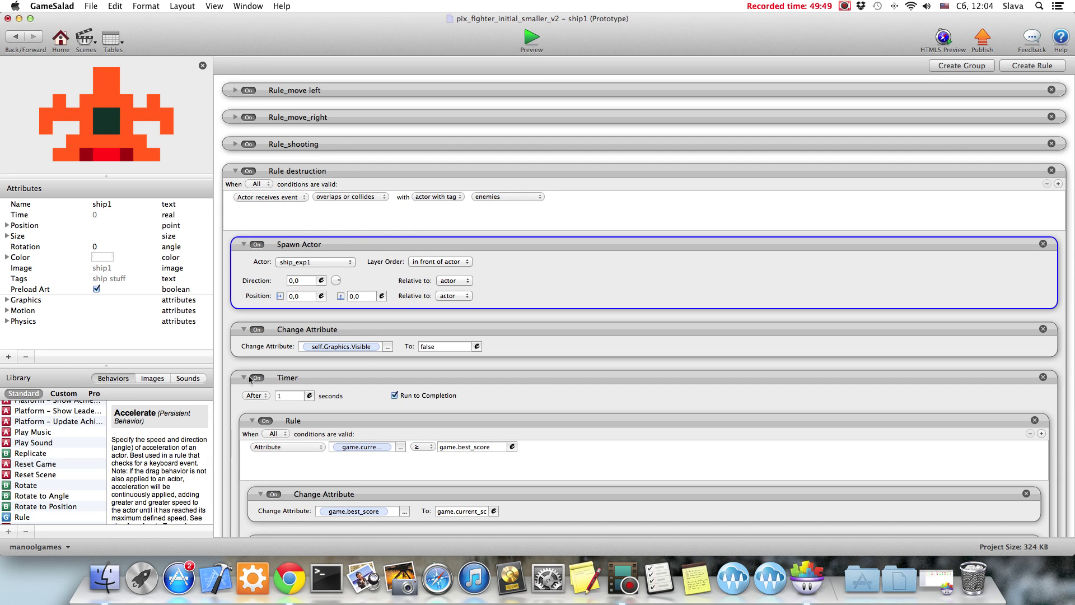
{"action": "scroll", "coordinate": [57, 473], "scroll_direction": "up", "scroll_amount": 2}
{"action": "left_click_drag", "start_coordinate": [39, 457], "coordinate": [344, 244]}
{"action": "left_click", "coordinate": [305, 262]}
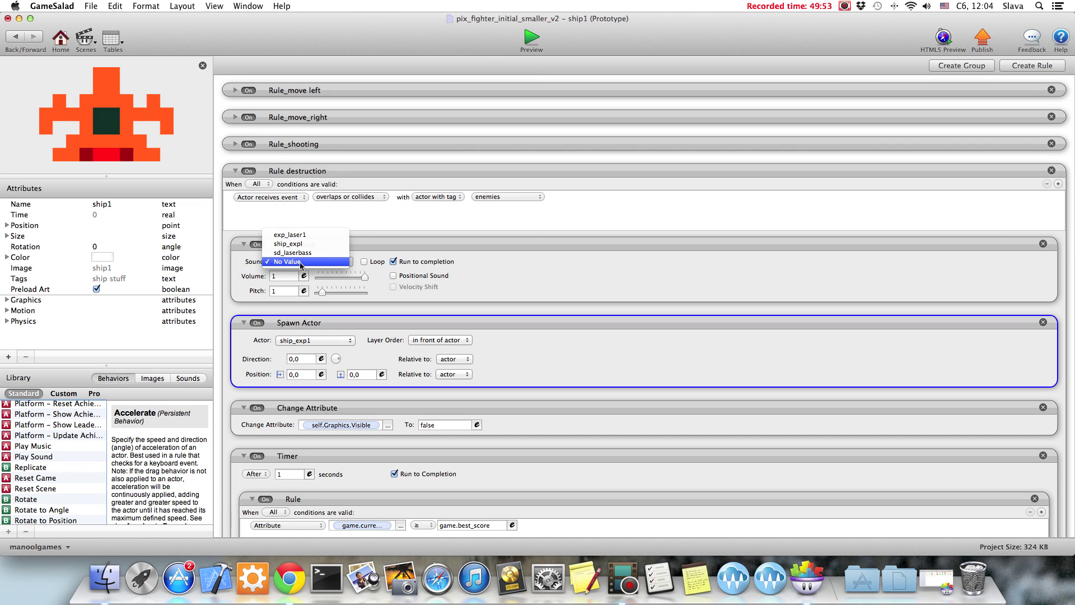
{"action": "left_click", "coordinate": [286, 245]}
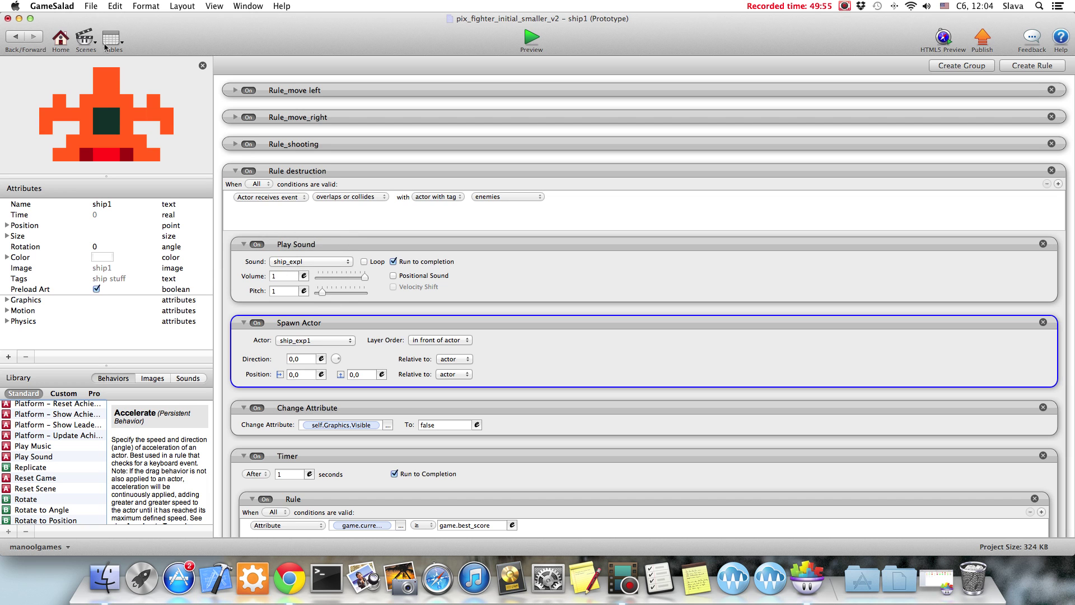
- In the alien1 actor's collision rule, add a Play Sound behavior using exp_laser1 before Change Attribute, and return to the main scene
{"action": "left_click", "coordinate": [11, 37]}
{"action": "scroll", "coordinate": [162, 216], "scroll_direction": "down", "scroll_amount": 6}
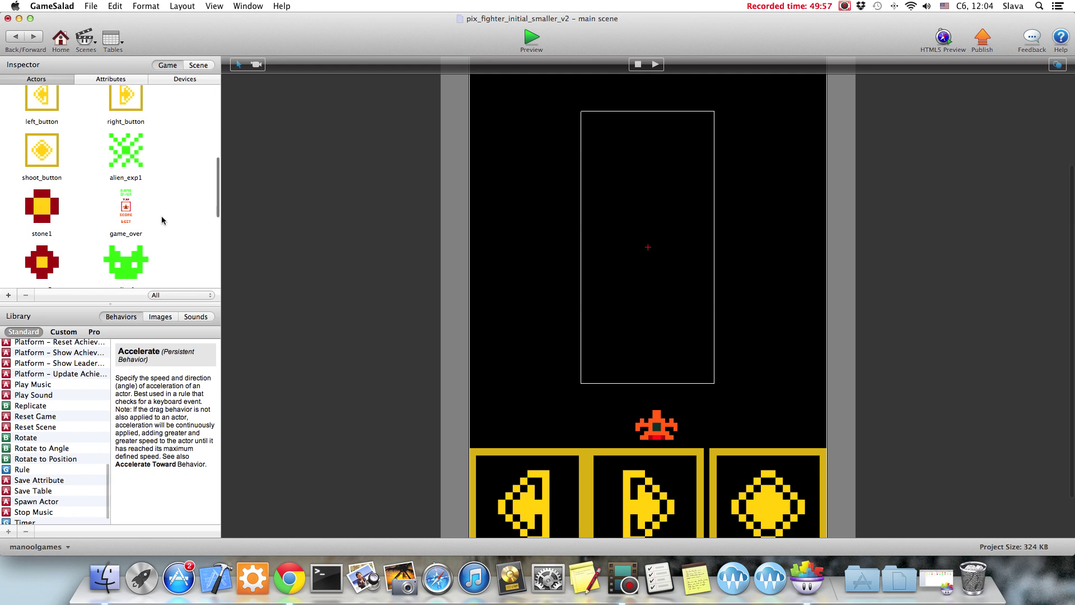
{"action": "double_click", "coordinate": [131, 253]}
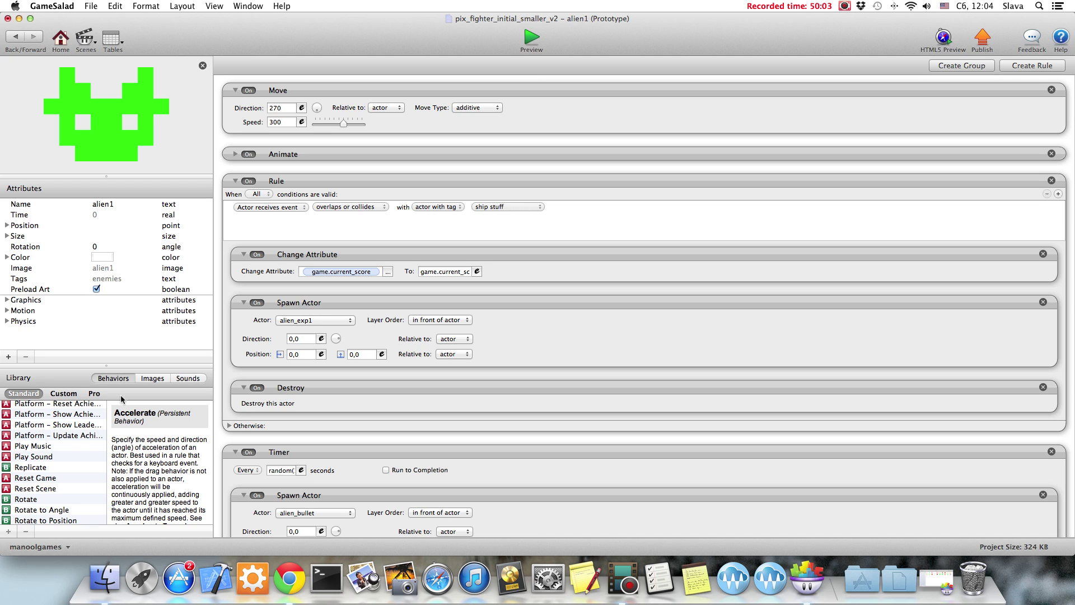
{"action": "left_click_drag", "start_coordinate": [61, 457], "coordinate": [311, 263]}
{"action": "left_click", "coordinate": [320, 272]}
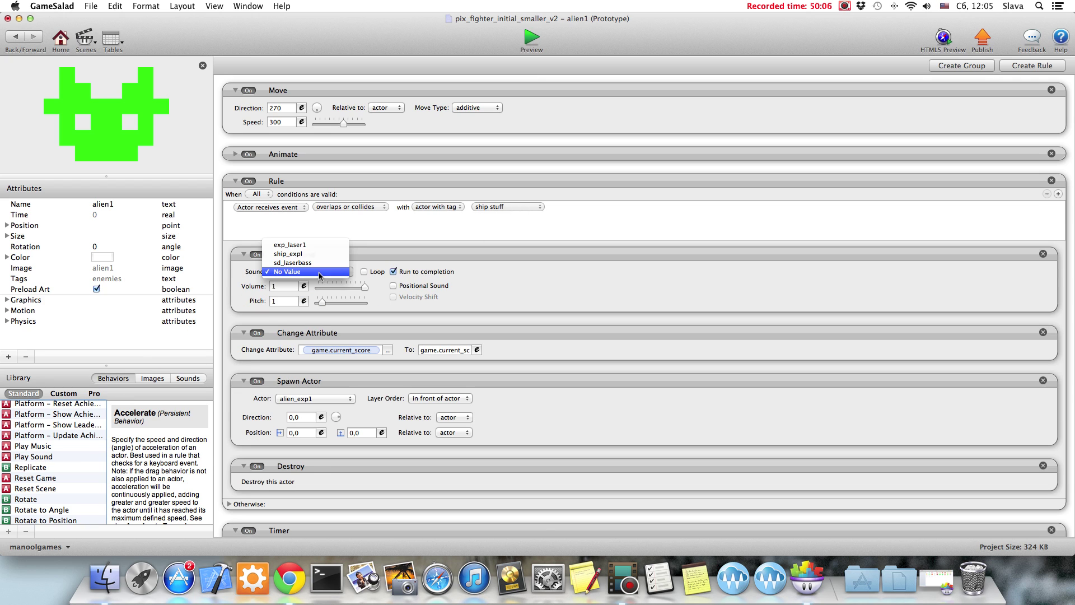
{"action": "left_click", "coordinate": [282, 246]}
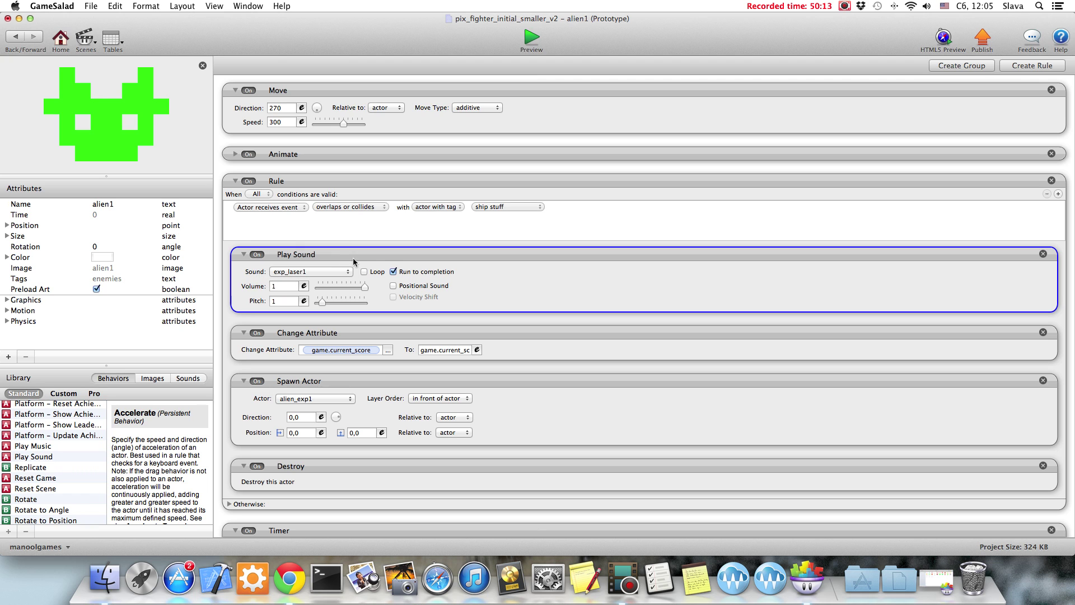
{"action": "left_click", "coordinate": [15, 38]}
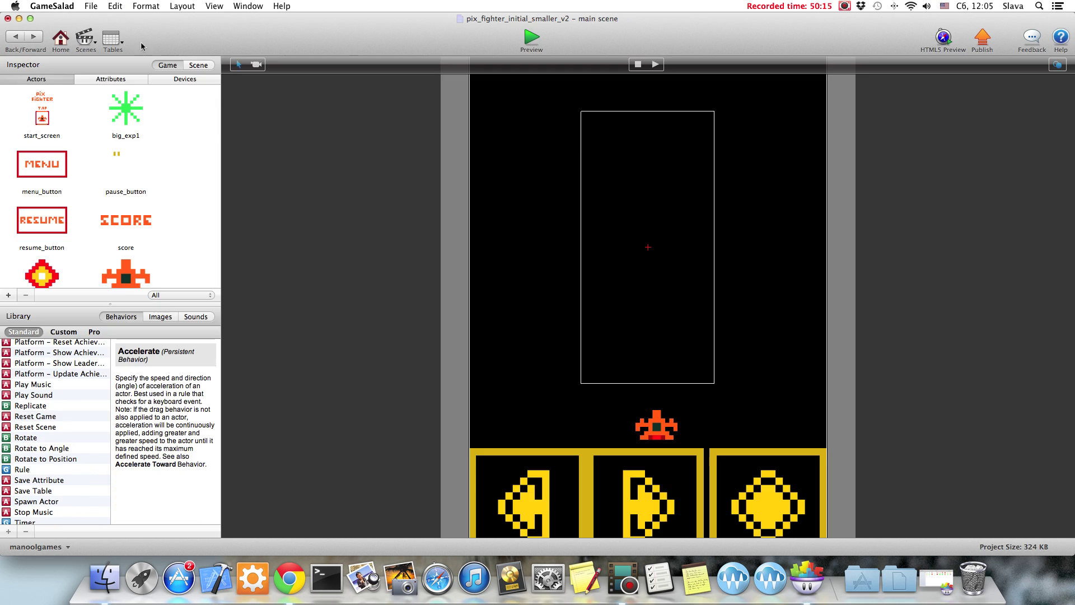
- In the big_alien1 actor's collision rule, paste the Play Sound behavior using exp_laser1 between Spawn Actor and Change Attribute
{"action": "scroll", "coordinate": [171, 193], "scroll_direction": "down", "scroll_amount": 3}
{"action": "double_click", "coordinate": [48, 222]}
{"action": "left_click", "coordinate": [344, 222]}
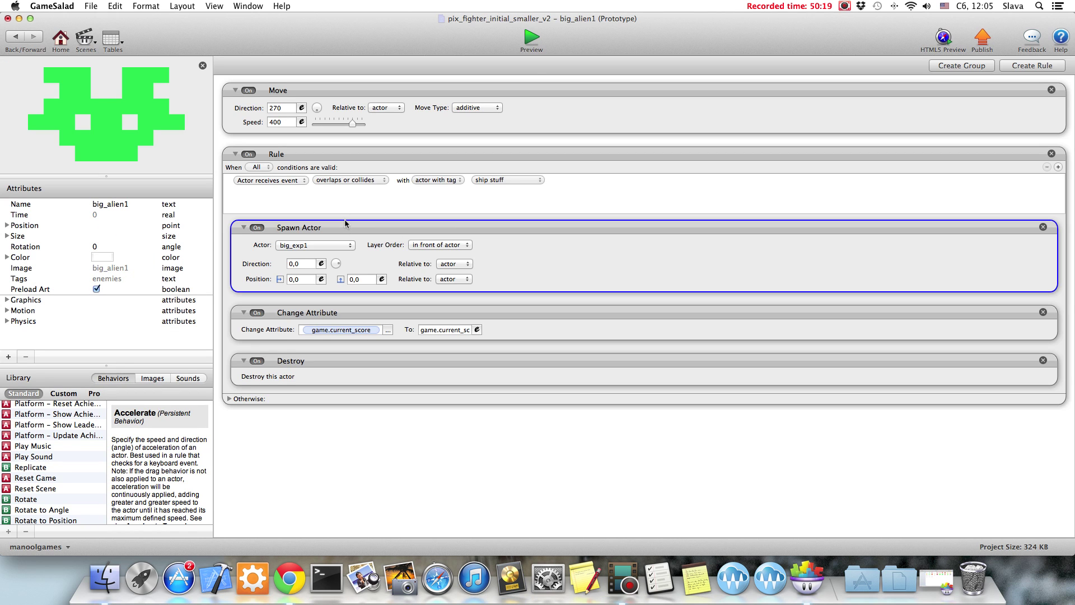
{"action": "key", "text": "super+v"}
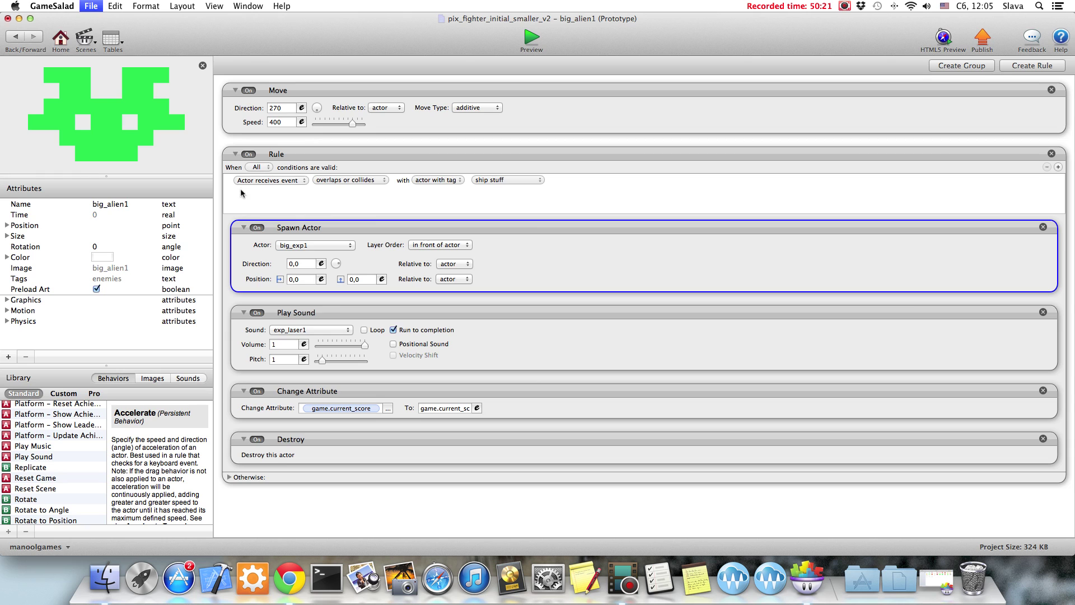
- Preview the game, steering and shooting at aliens and stones until game over to check the explosion sounds, and return to the actor editor
{"action": "left_click", "coordinate": [528, 38]}
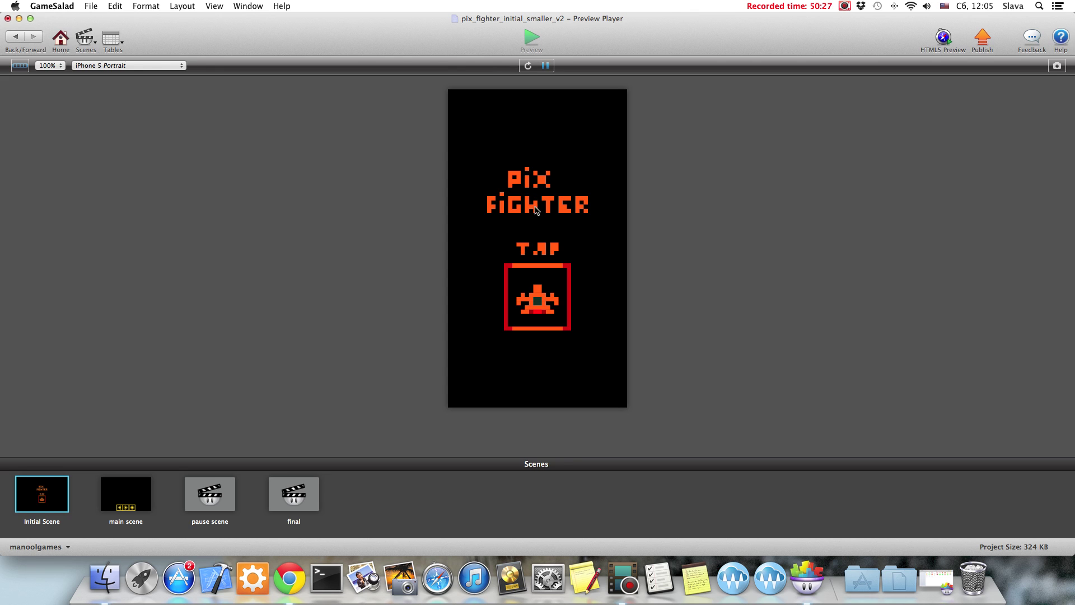
{"action": "left_click", "coordinate": [527, 248]}
{"action": "left_click", "coordinate": [536, 378]}
{"action": "left_click", "coordinate": [597, 378]}
{"action": "left_click", "coordinate": [497, 381]}
{"action": "left_click", "coordinate": [597, 378]}
{"action": "left_click", "coordinate": [536, 378]}
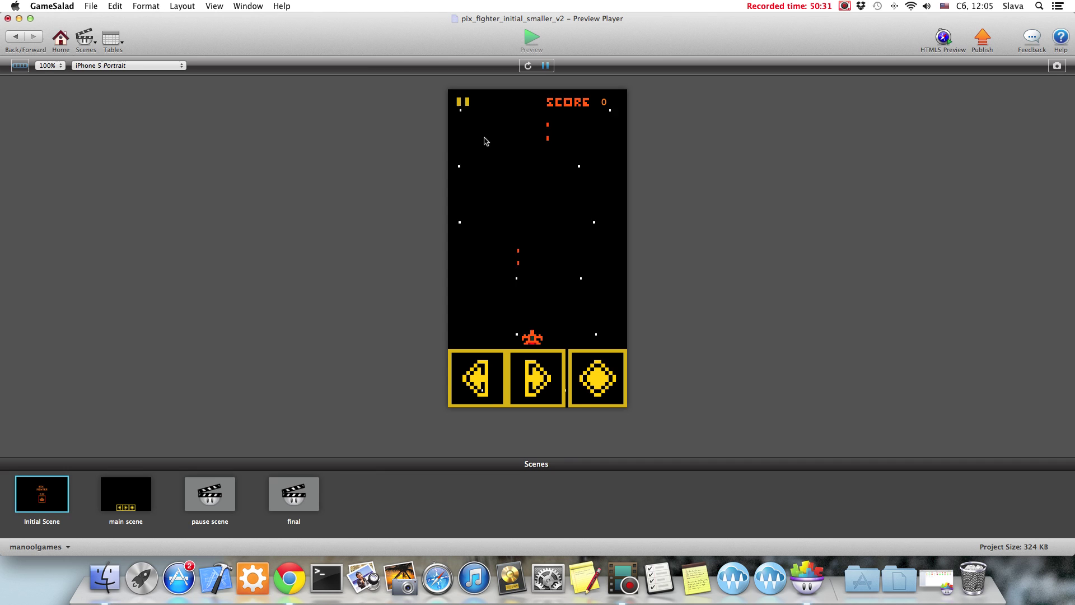
{"action": "left_click", "coordinate": [463, 102]}
{"action": "left_click", "coordinate": [536, 283]}
{"action": "left_click", "coordinate": [488, 354]}
{"action": "left_click", "coordinate": [615, 356]}
{"action": "left_click", "coordinate": [475, 358]}
{"action": "left_click", "coordinate": [560, 392]}
{"action": "left_click", "coordinate": [563, 385]}
{"action": "left_click", "coordinate": [559, 385]}
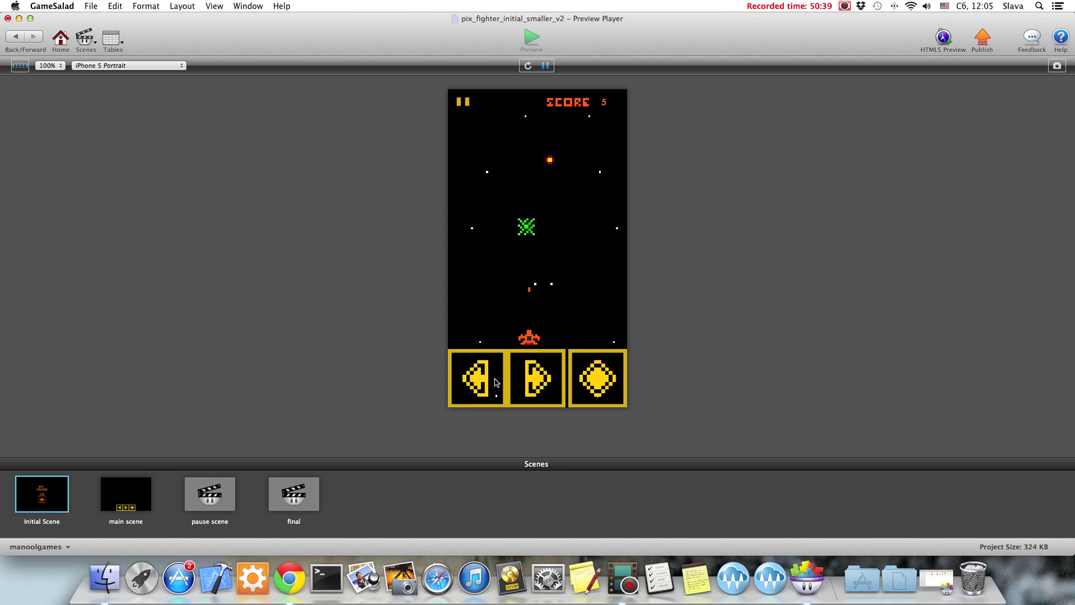
{"action": "left_click", "coordinate": [476, 378]}
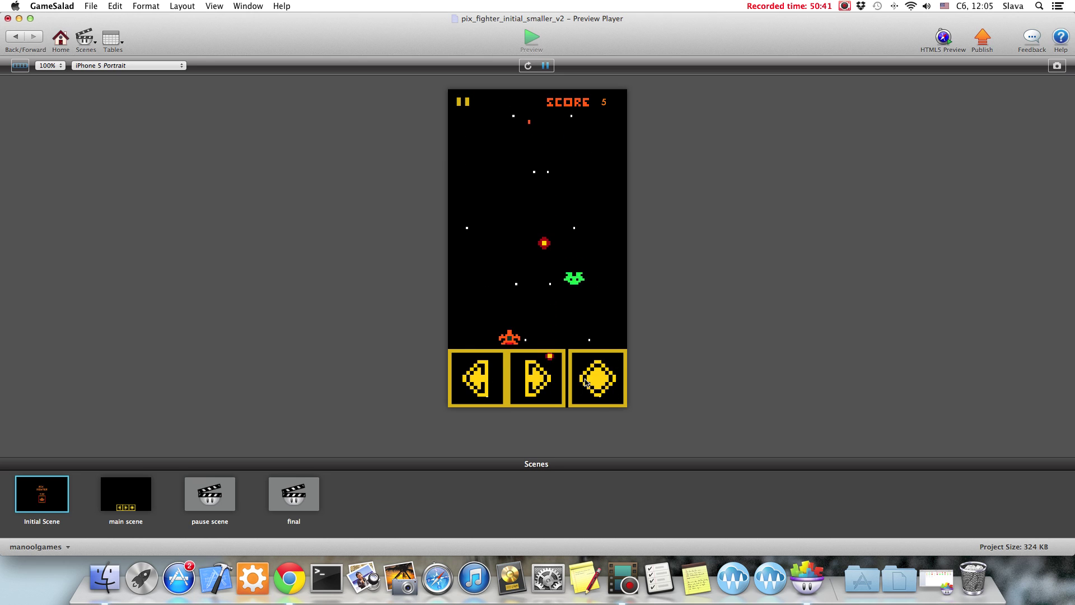
{"action": "left_click", "coordinate": [540, 385]}
{"action": "key", "text": "Left"}
{"action": "left_click", "coordinate": [540, 385]}
{"action": "left_click", "coordinate": [572, 386]}
{"action": "key", "text": "Right"}
{"action": "key", "text": "Left"}
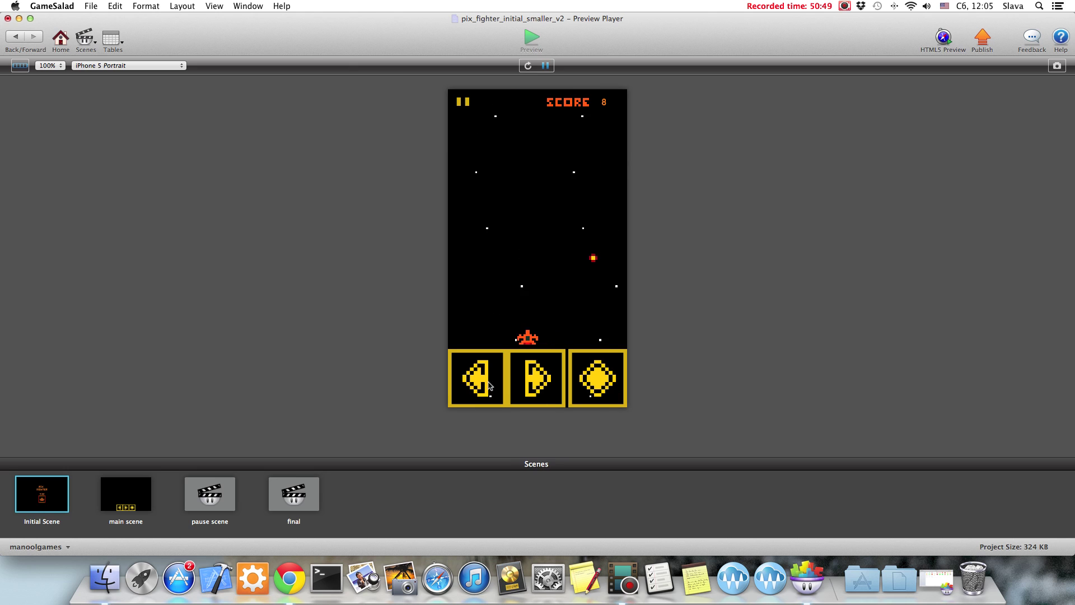
{"action": "left_click", "coordinate": [538, 385]}
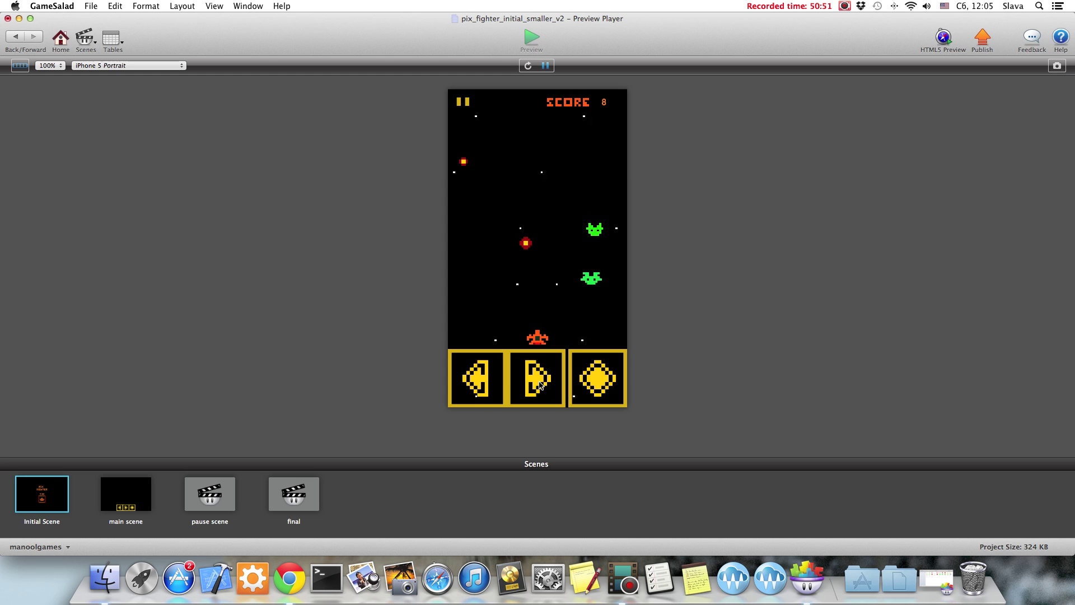
{"action": "key", "text": "Left"}
{"action": "left_click", "coordinate": [549, 382]}
{"action": "key", "text": "space"}
{"action": "left_click", "coordinate": [532, 384]}
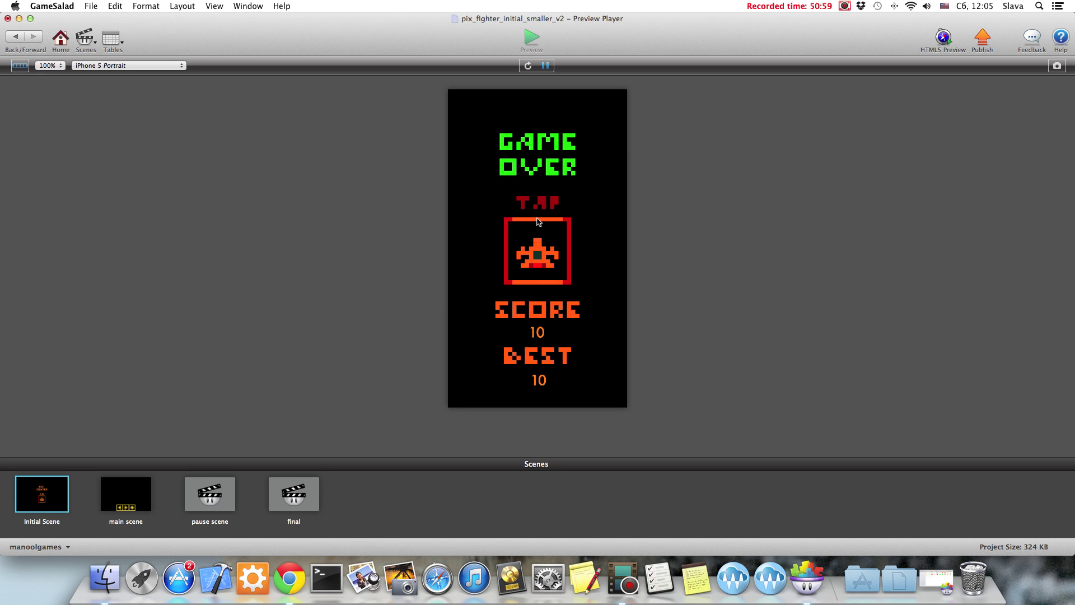
{"action": "left_click", "coordinate": [15, 36]}
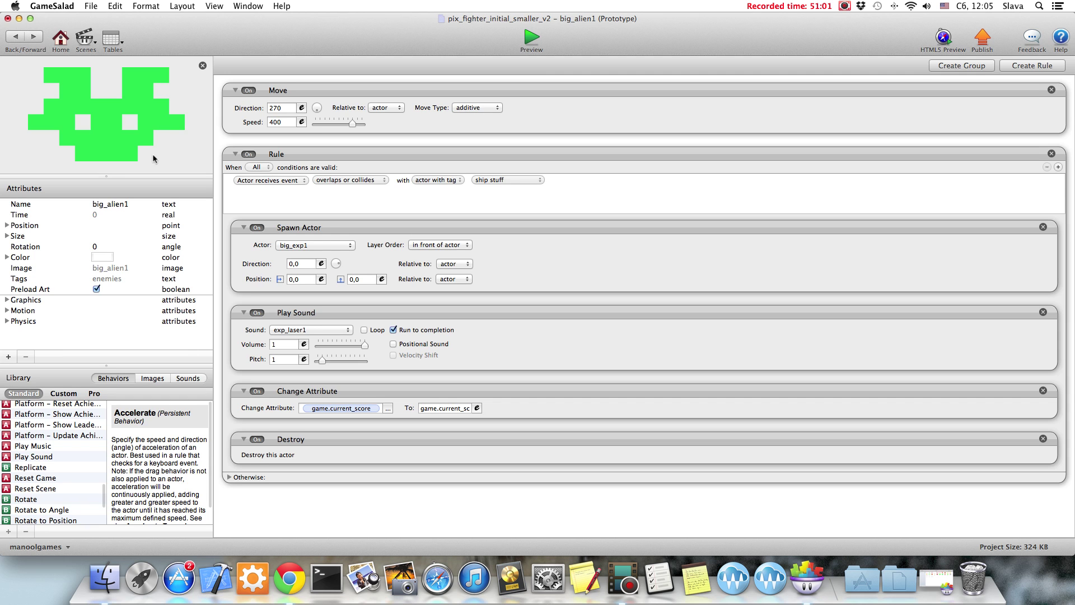
- Switch to the final scene and open the game_over actor for editing
{"action": "left_click", "coordinate": [86, 36]}
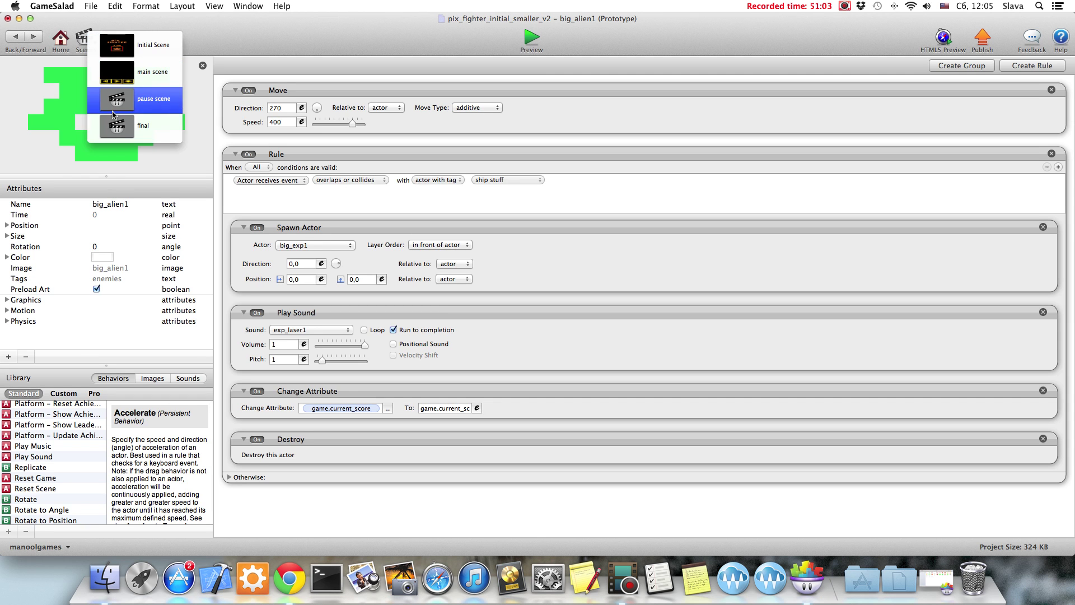
{"action": "left_click", "coordinate": [244, 124]}
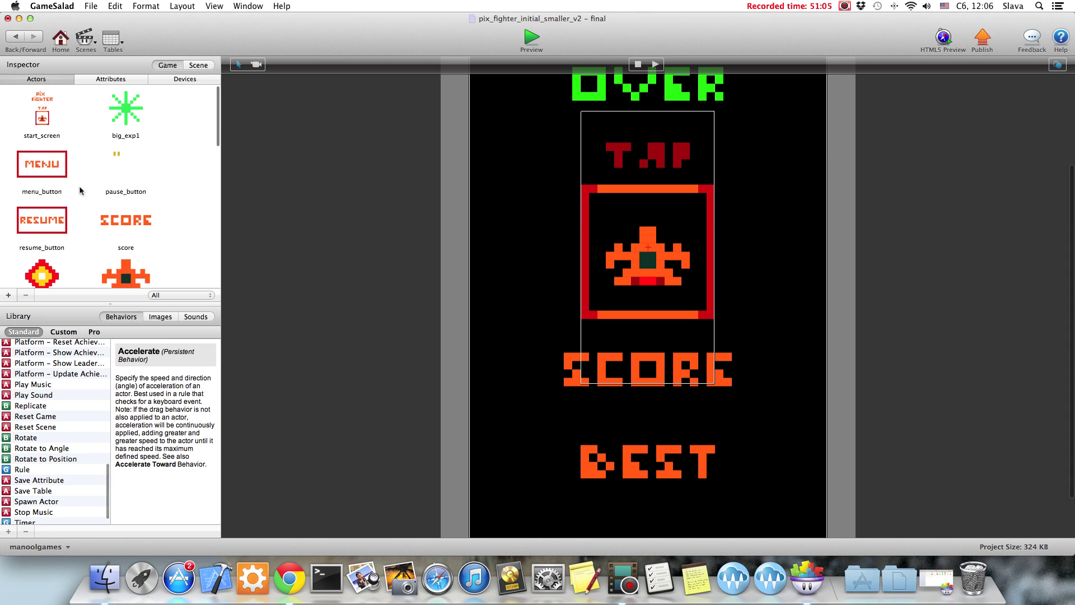
{"action": "scroll", "coordinate": [140, 187], "scroll_direction": "down", "scroll_amount": 2}
{"action": "scroll", "coordinate": [169, 200], "scroll_direction": "down", "scroll_amount": 2}
{"action": "scroll", "coordinate": [169, 199], "scroll_direction": "up", "scroll_amount": 3}
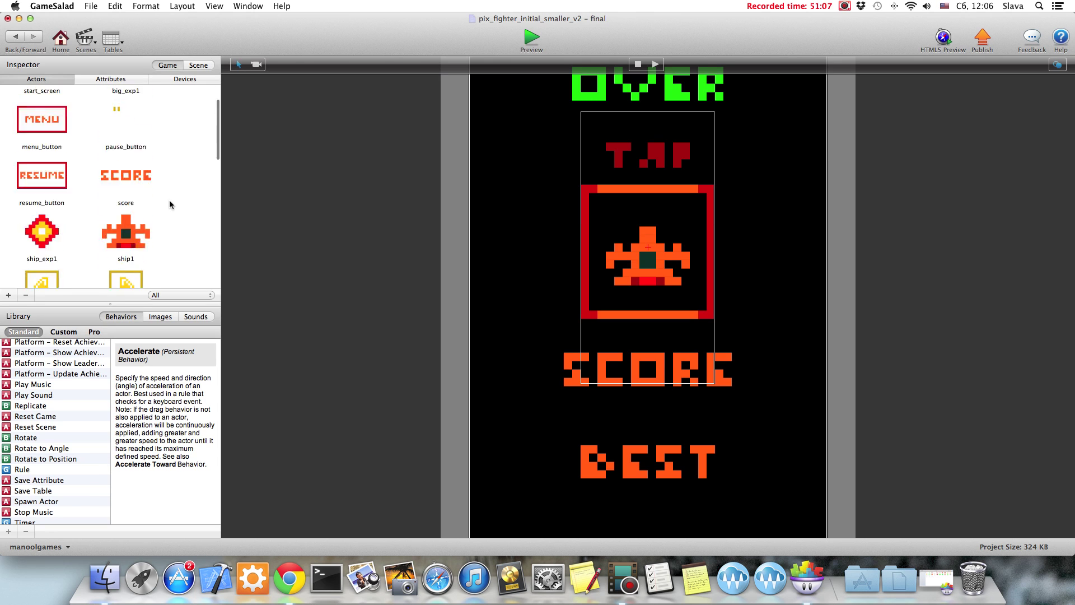
{"action": "scroll", "coordinate": [171, 199], "scroll_direction": "down", "scroll_amount": 3}
{"action": "scroll", "coordinate": [171, 202], "scroll_direction": "down", "scroll_amount": 5}
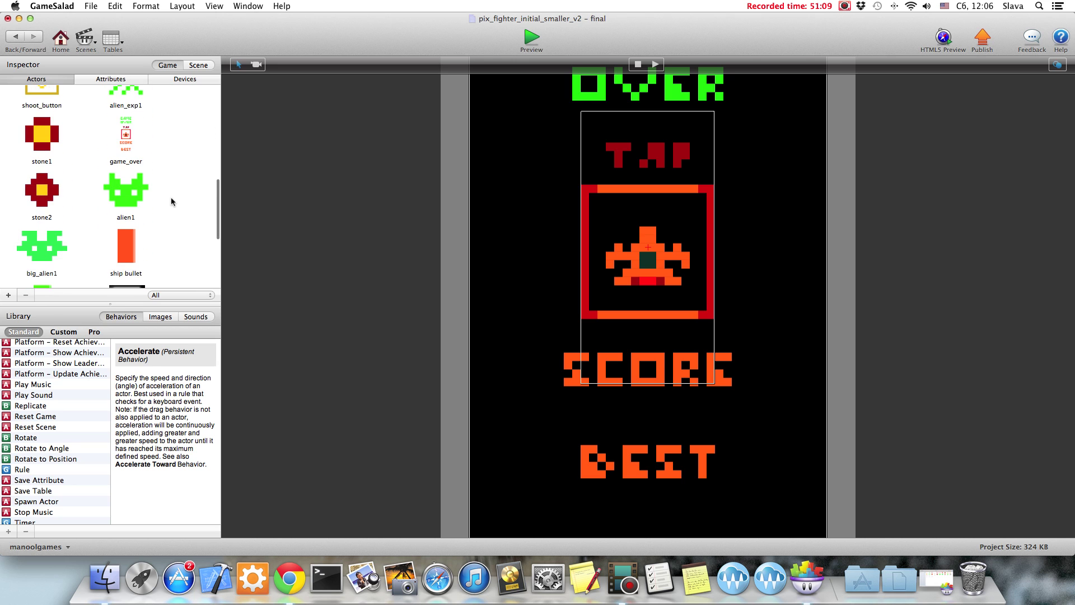
{"action": "scroll", "coordinate": [172, 202], "scroll_direction": "up", "scroll_amount": 2}
{"action": "scroll", "coordinate": [178, 190], "scroll_direction": "up", "scroll_amount": 3}
{"action": "scroll", "coordinate": [179, 186], "scroll_direction": "down", "scroll_amount": 3}
{"action": "double_click", "coordinate": [135, 159]}
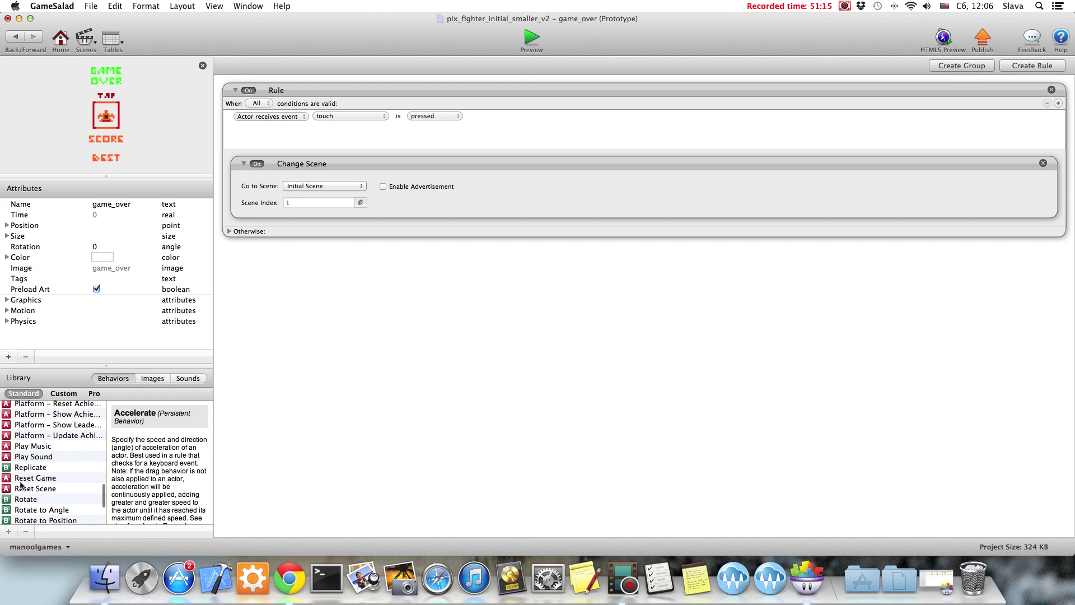
- Add a looping Play Music behavior using pix_end_music below the game_over actor's rule, and a Stop Music behavior before Change Scene inside it
{"action": "left_click_drag", "start_coordinate": [25, 448], "coordinate": [313, 280]}
{"action": "left_click", "coordinate": [299, 275]}
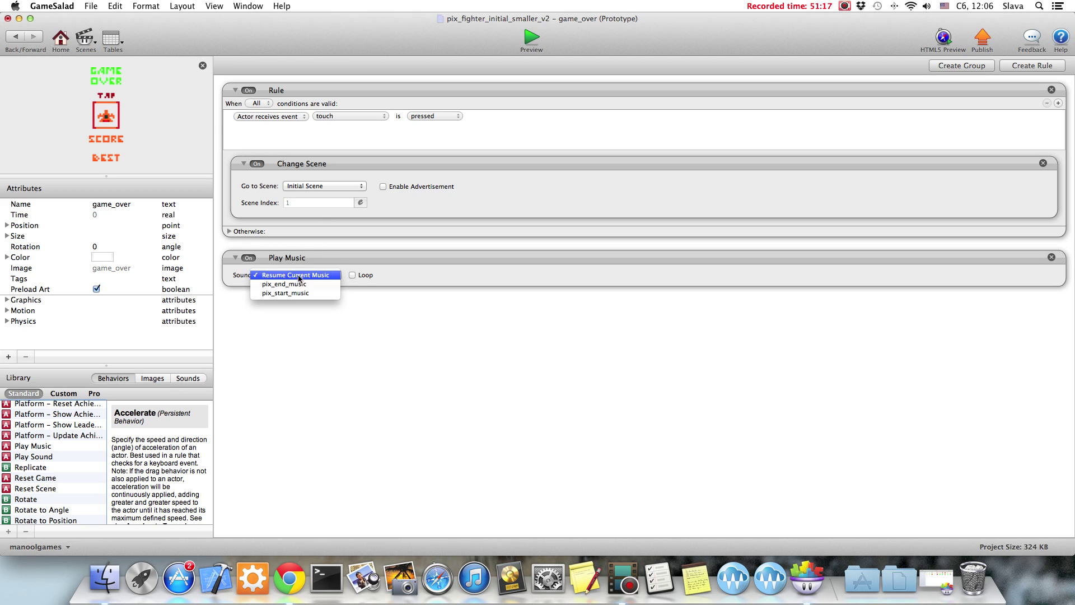
{"action": "left_click", "coordinate": [297, 285]}
{"action": "left_click", "coordinate": [350, 275]}
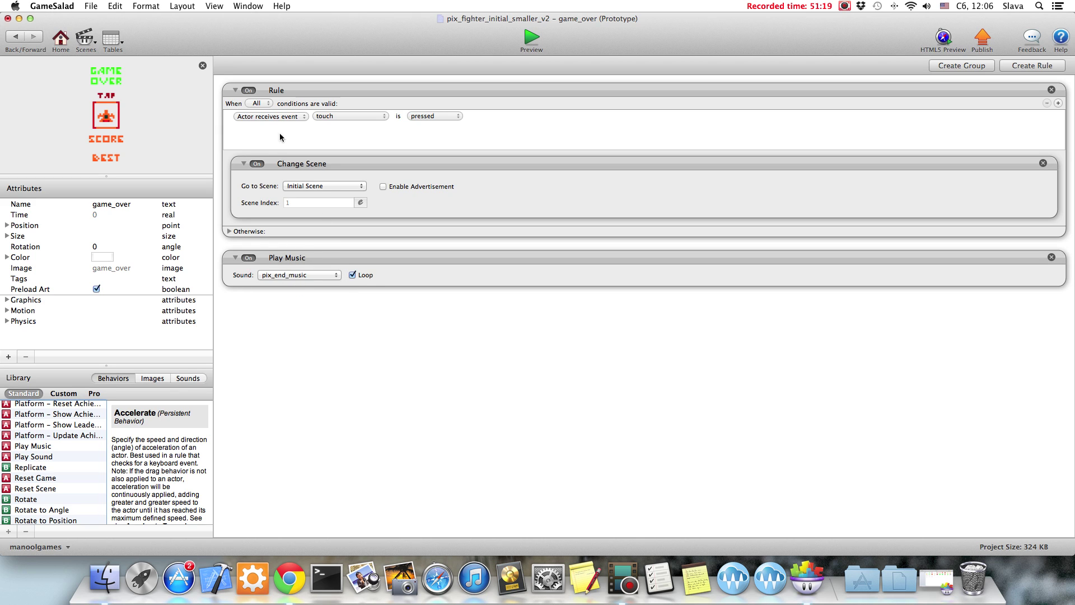
{"action": "scroll", "coordinate": [30, 452], "scroll_direction": "down", "scroll_amount": 5}
{"action": "left_click_drag", "start_coordinate": [32, 501], "coordinate": [233, 156]}
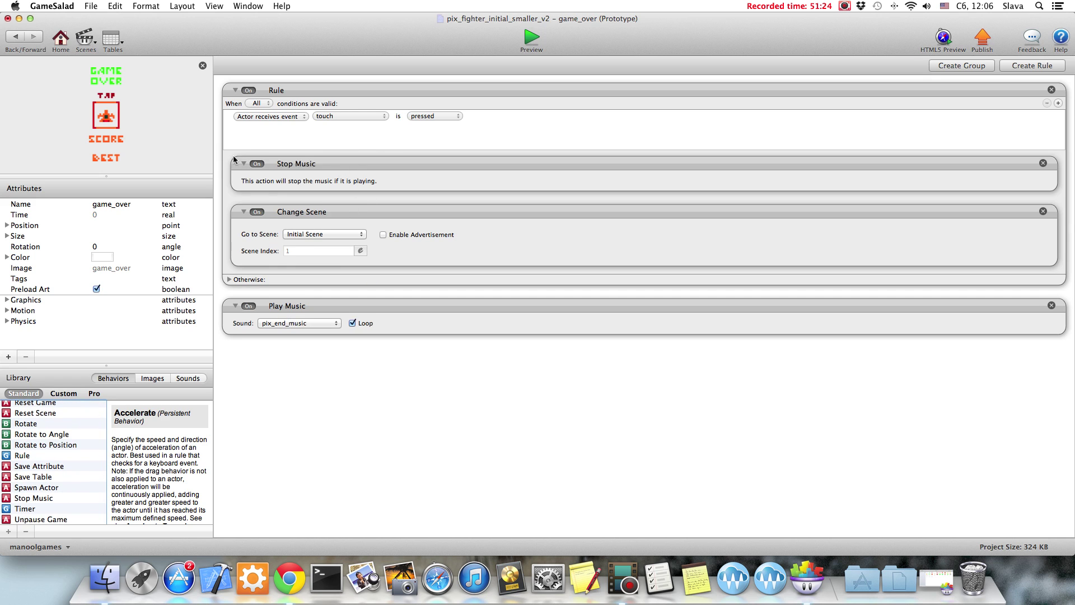
- Preview a round through game over to check the end music, and continue from the game-over screen to the title screen
{"action": "left_click", "coordinate": [532, 37]}
{"action": "left_click", "coordinate": [545, 296]}
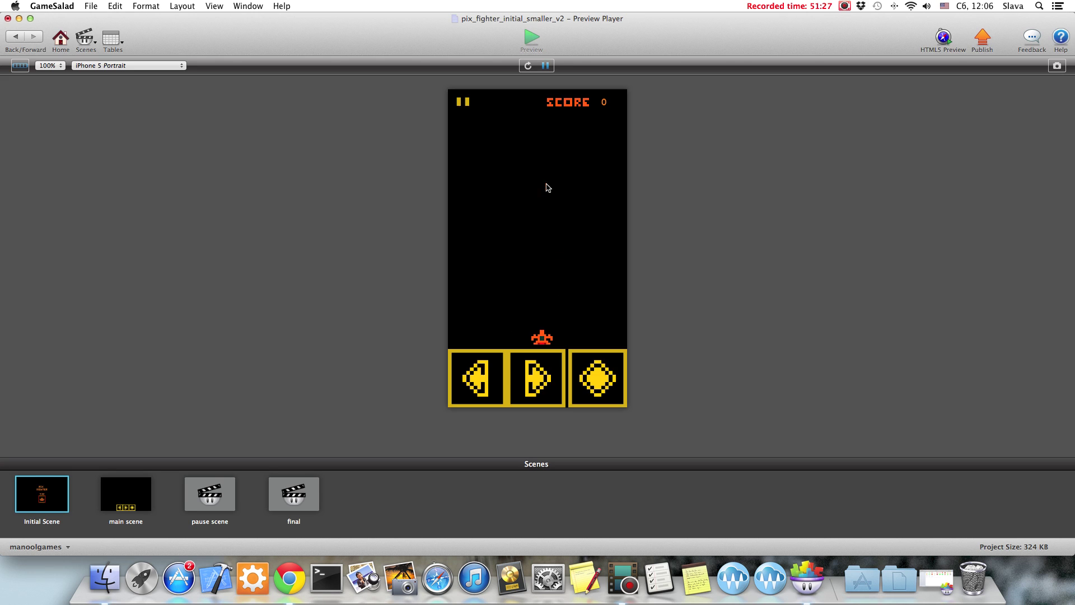
{"action": "left_click", "coordinate": [591, 363]}
{"action": "key", "text": "Right"}
{"action": "left_click", "coordinate": [589, 367]}
{"action": "left_click", "coordinate": [494, 373]}
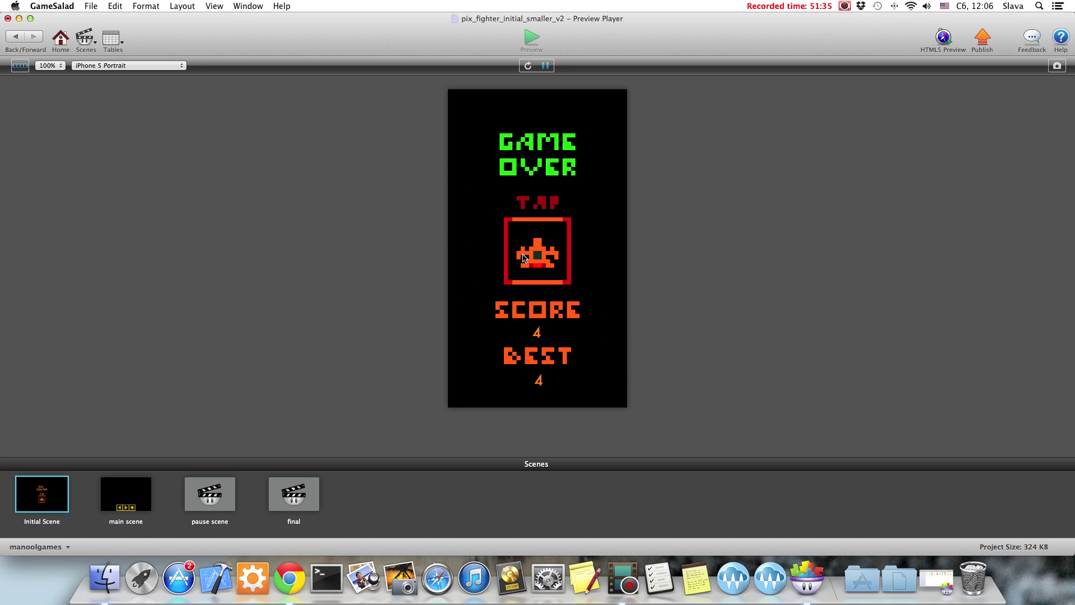
{"action": "left_click", "coordinate": [529, 240]}
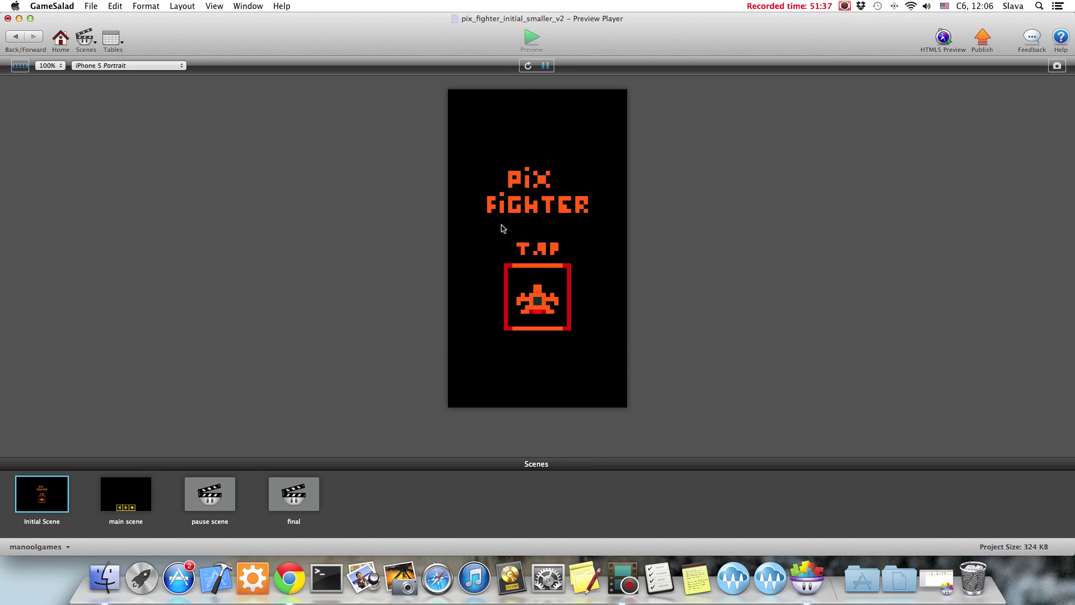
- Play another round from the title screen through game over to recheck the music changes, and return to the game_over actor's editor
{"action": "left_click", "coordinate": [535, 215]}
{"action": "left_click", "coordinate": [606, 353]}
{"action": "left_click", "coordinate": [496, 380]}
{"action": "left_click", "coordinate": [608, 385]}
{"action": "left_click", "coordinate": [534, 385]}
{"action": "left_click", "coordinate": [588, 384]}
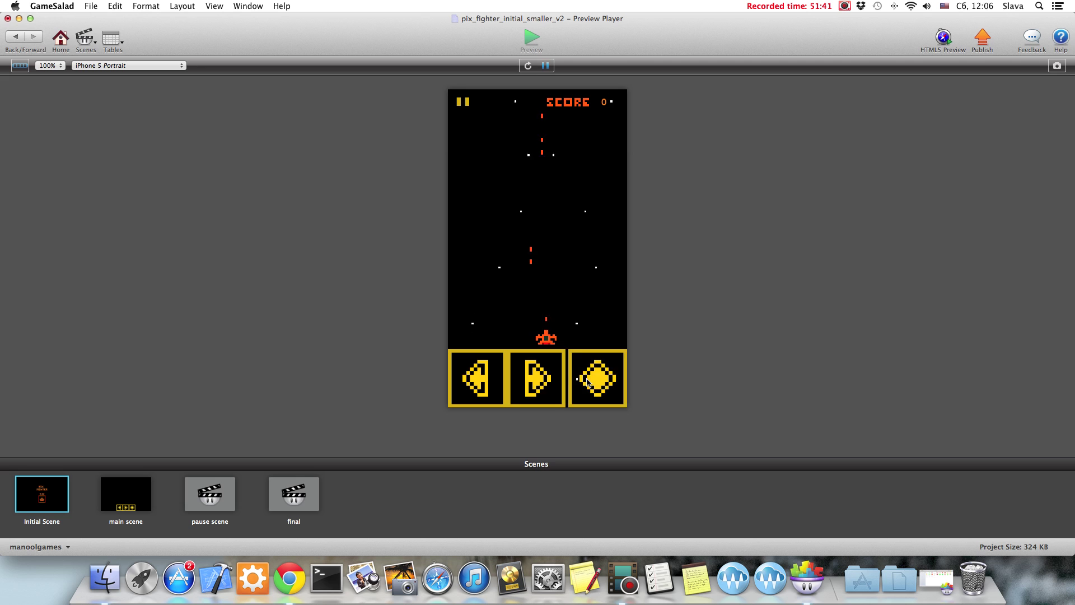
{"action": "left_click", "coordinate": [535, 385]}
{"action": "left_click", "coordinate": [606, 376]}
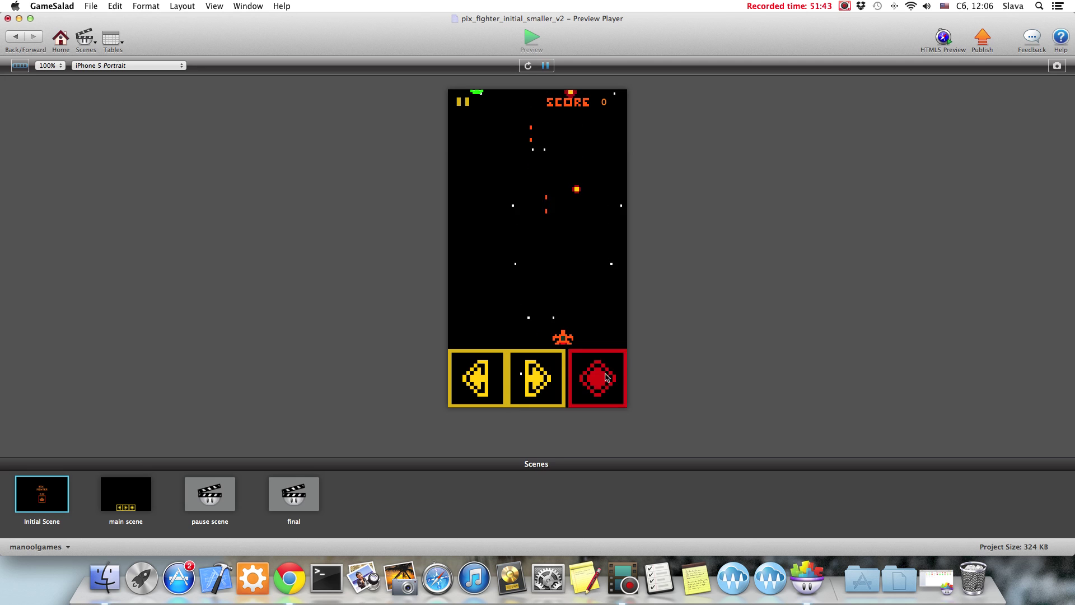
{"action": "left_click", "coordinate": [475, 378]}
{"action": "left_click", "coordinate": [534, 385]}
{"action": "left_click", "coordinate": [535, 385]}
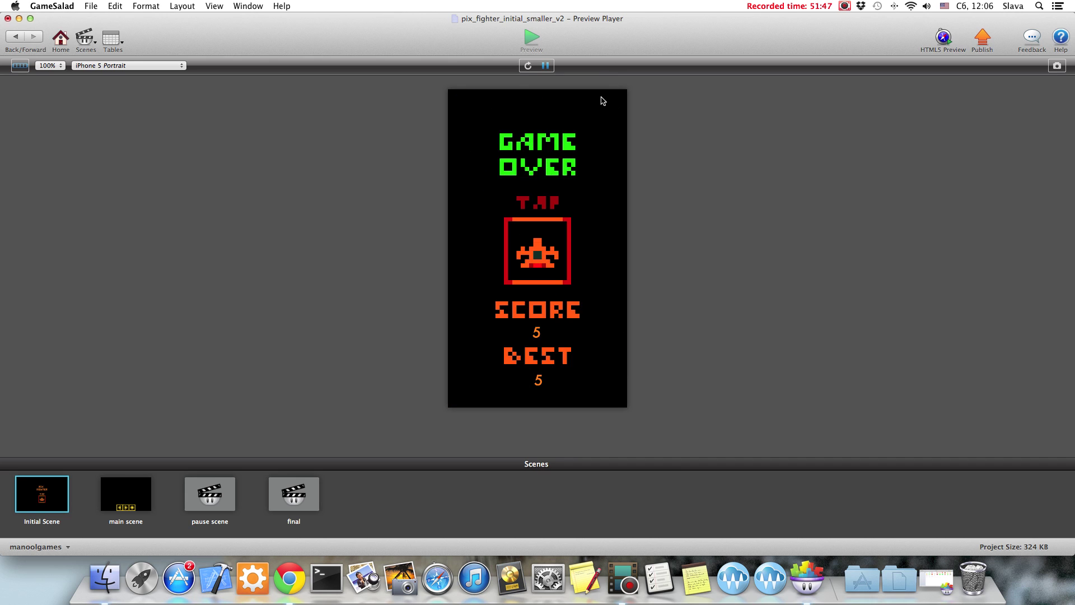
{"action": "left_click", "coordinate": [548, 234]}
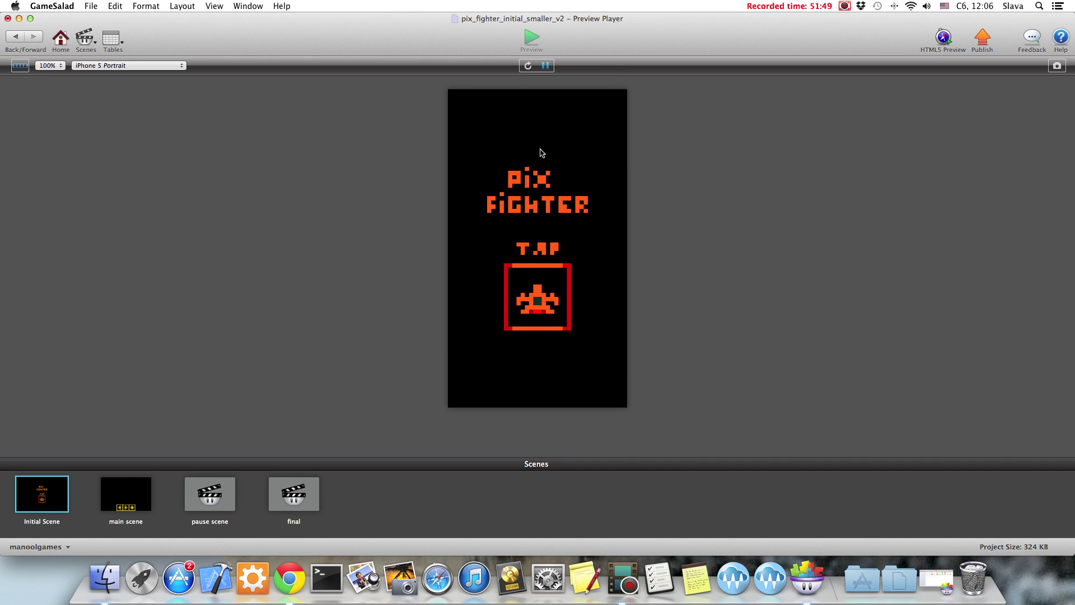
{"action": "left_click", "coordinate": [21, 37]}
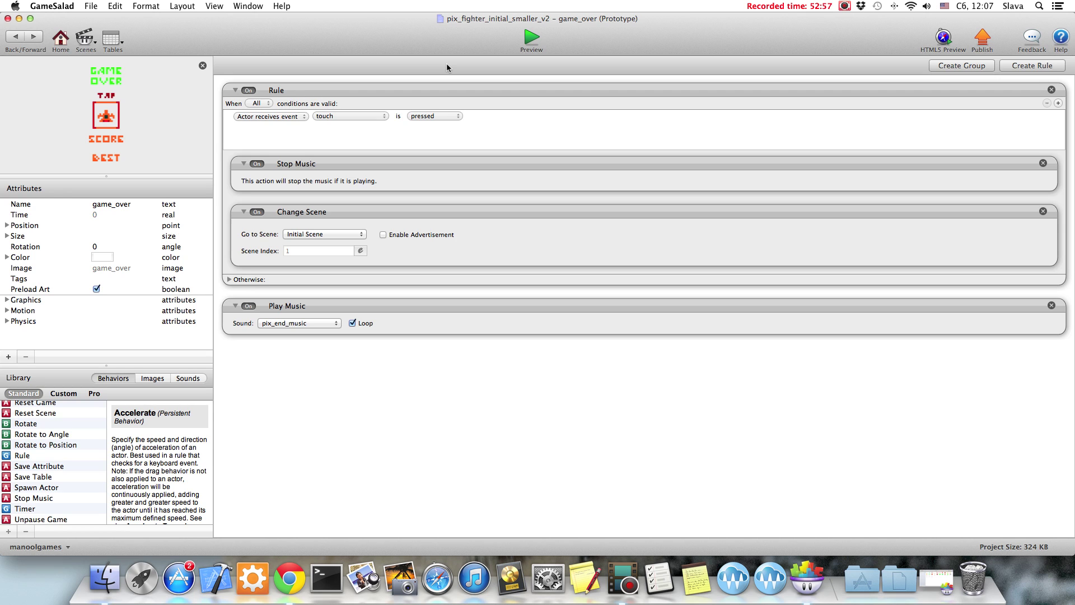
{"action": "left_click", "coordinate": [844, 6]}
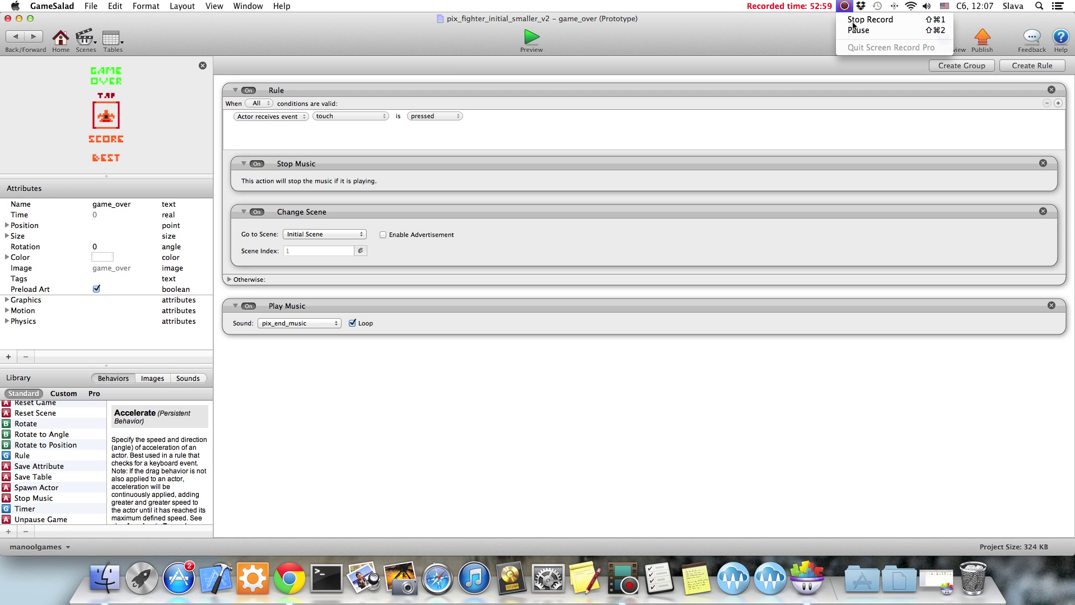